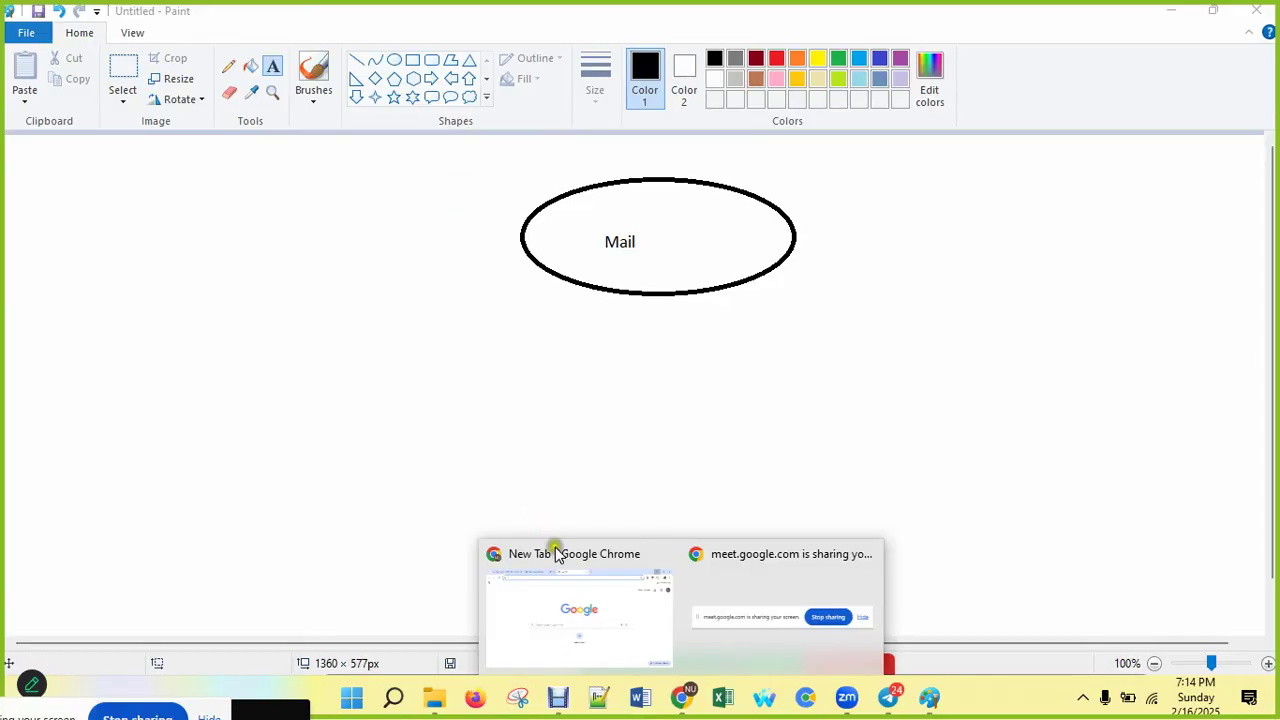
Step: Switch to Chrome and load gmail.com from the address bar
left_click(560, 560)
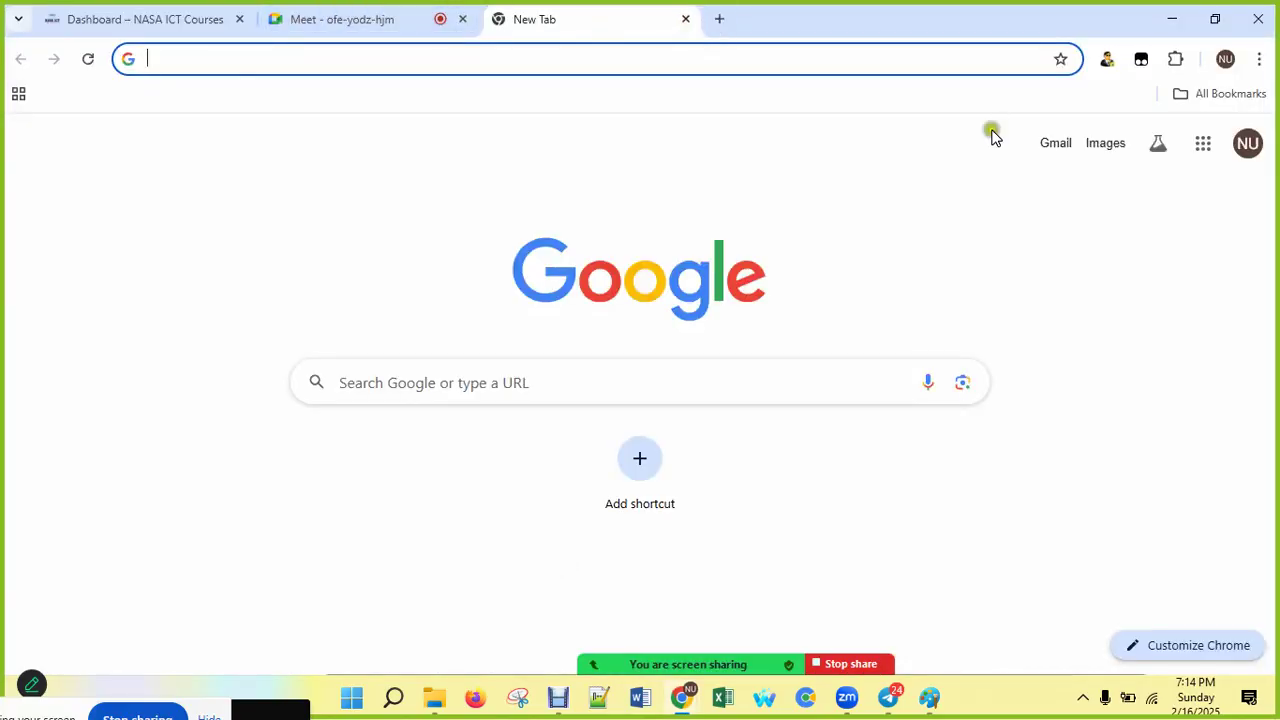
type("fgmai")
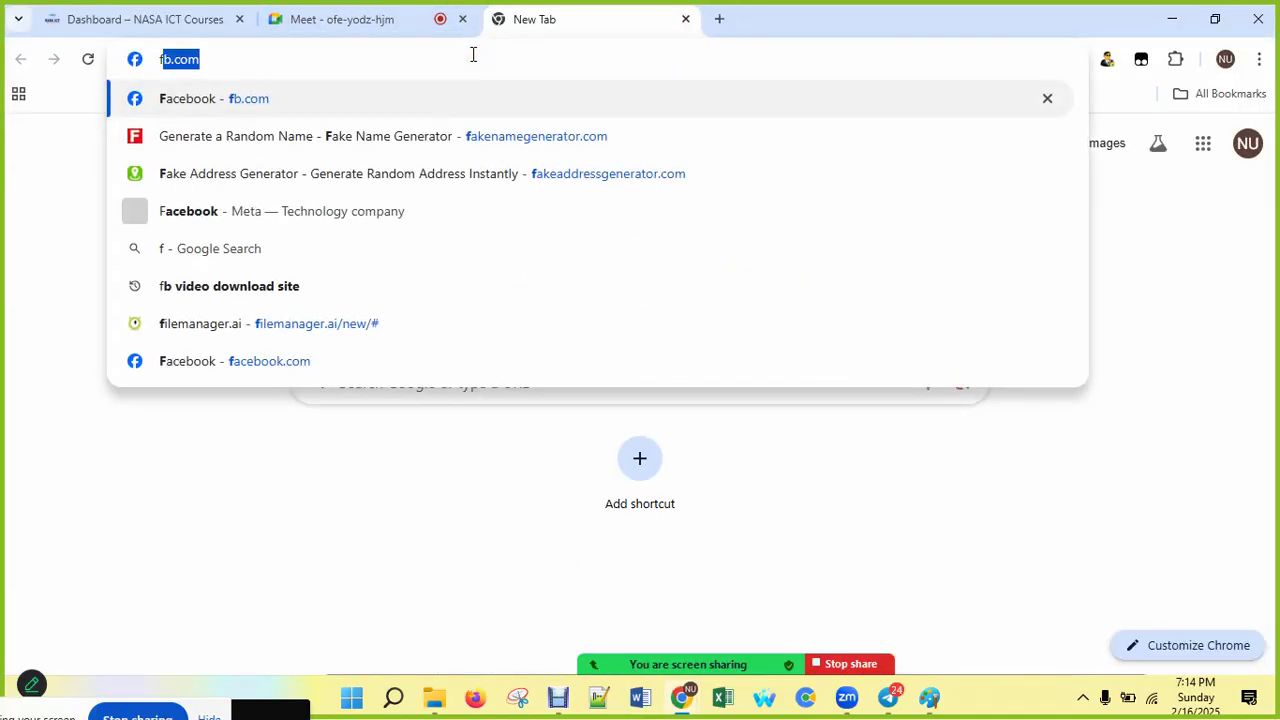
type("l")
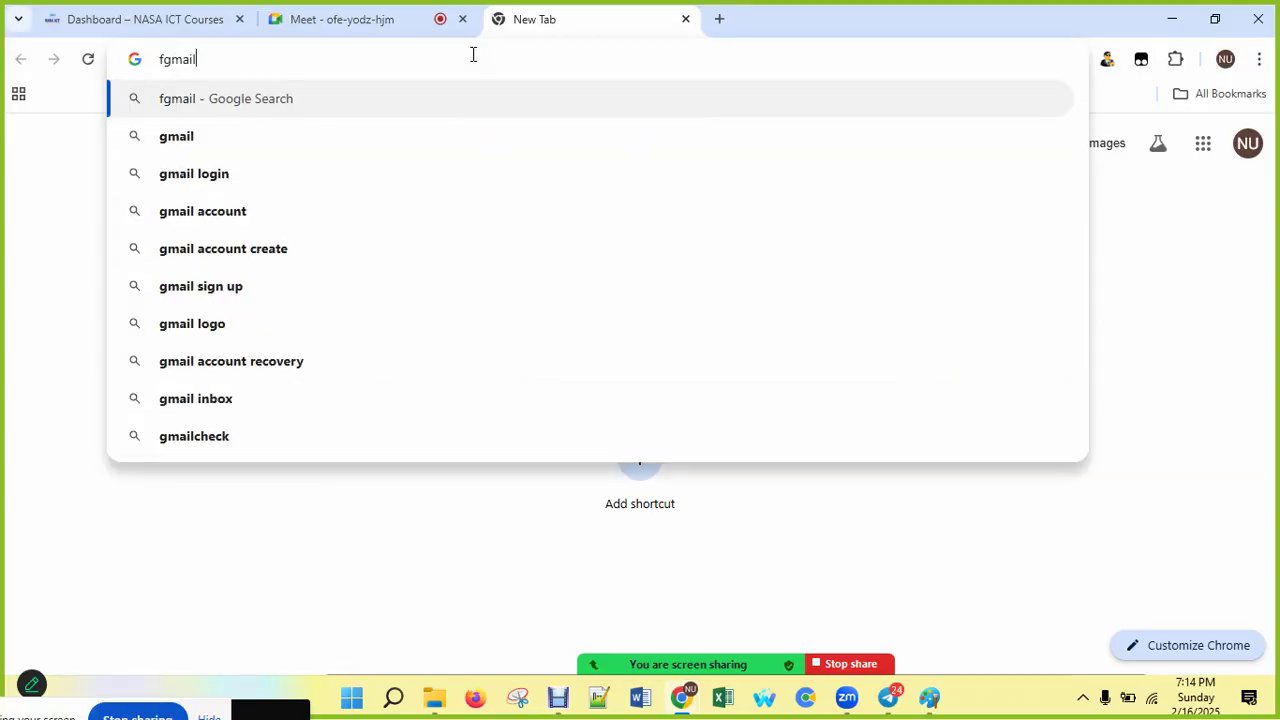
key("BackSpace")
key("BackSpace")
key("BackSpace")
key("BackSpace")
key("BackSpace")
key("BackSpace")
type("gmail")
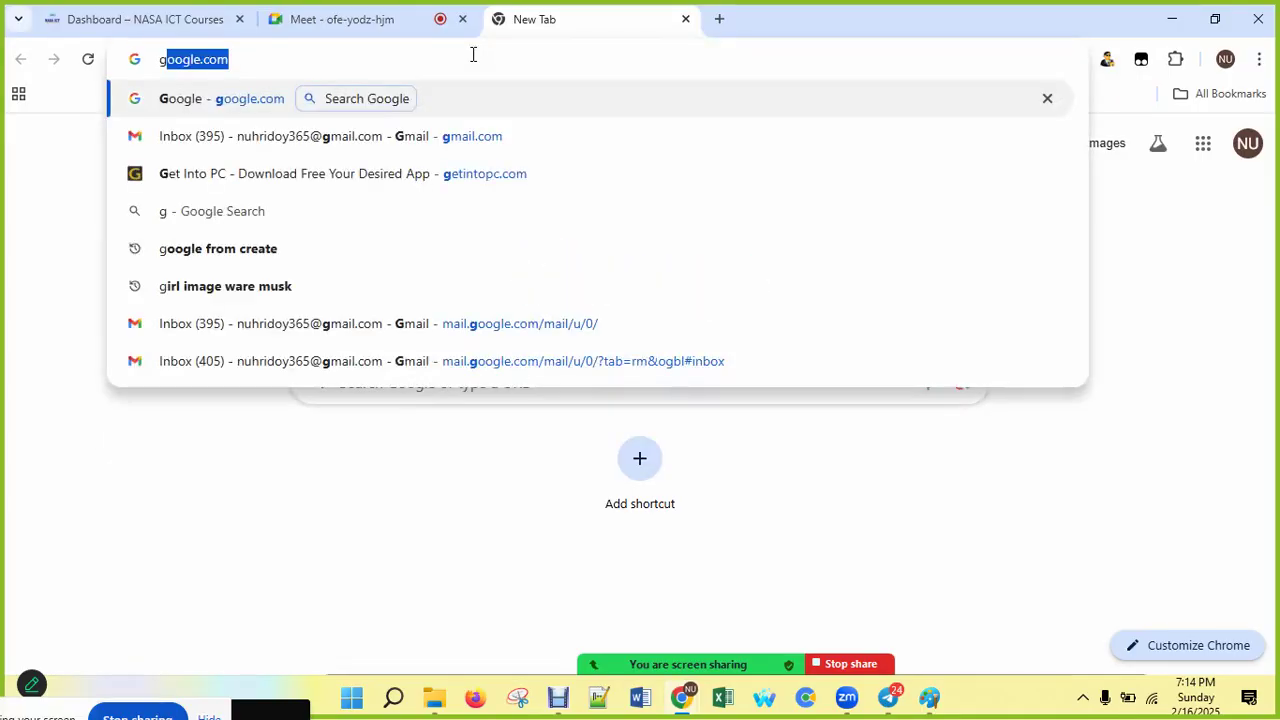
key("Return")
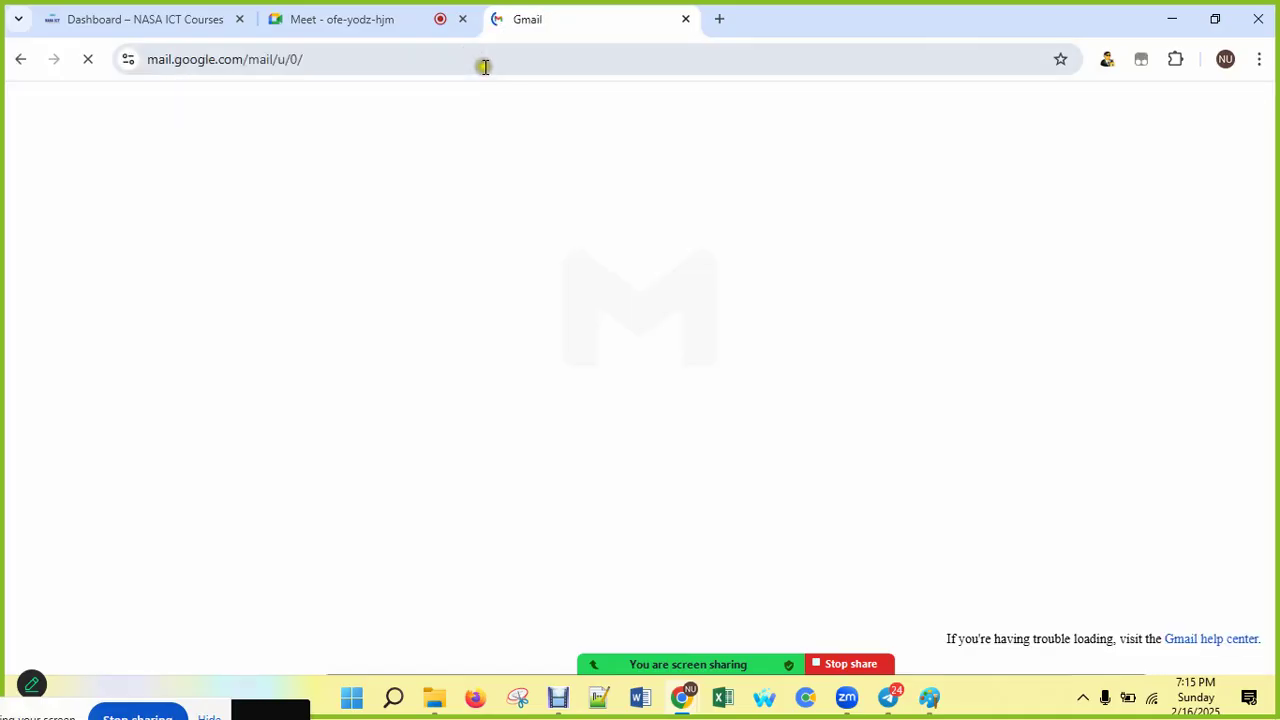
Step: Open a second browser tab and load gmail.com in it
key("ctrl+t")
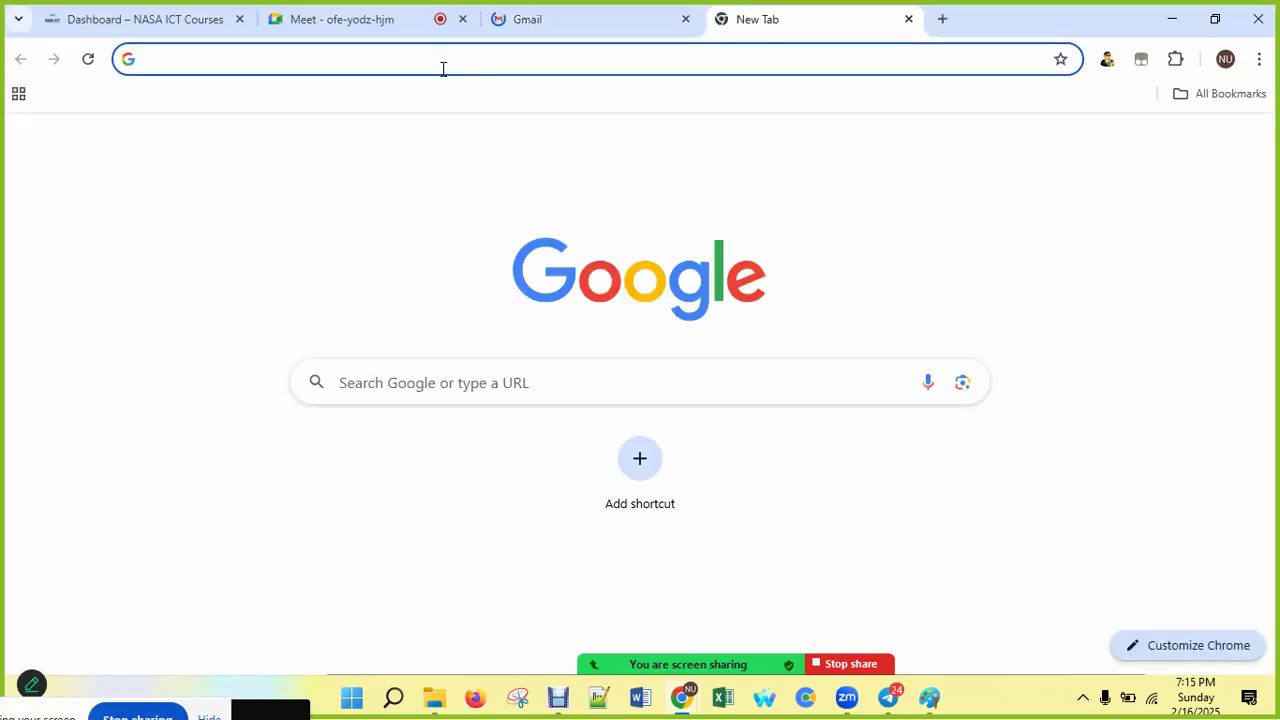
type("gmail.com")
key("BackSpace")
key("BackSpace")
key("BackSpace")
key("BackSpace")
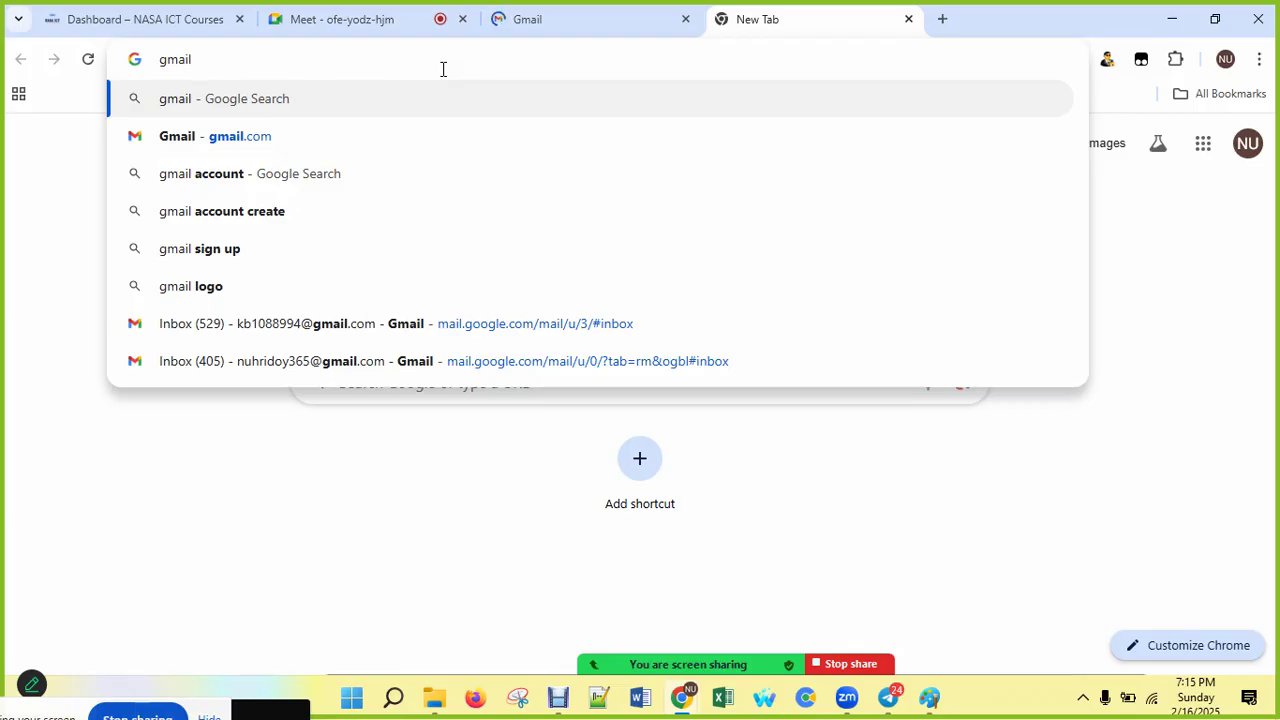
key("Down")
key("Return")
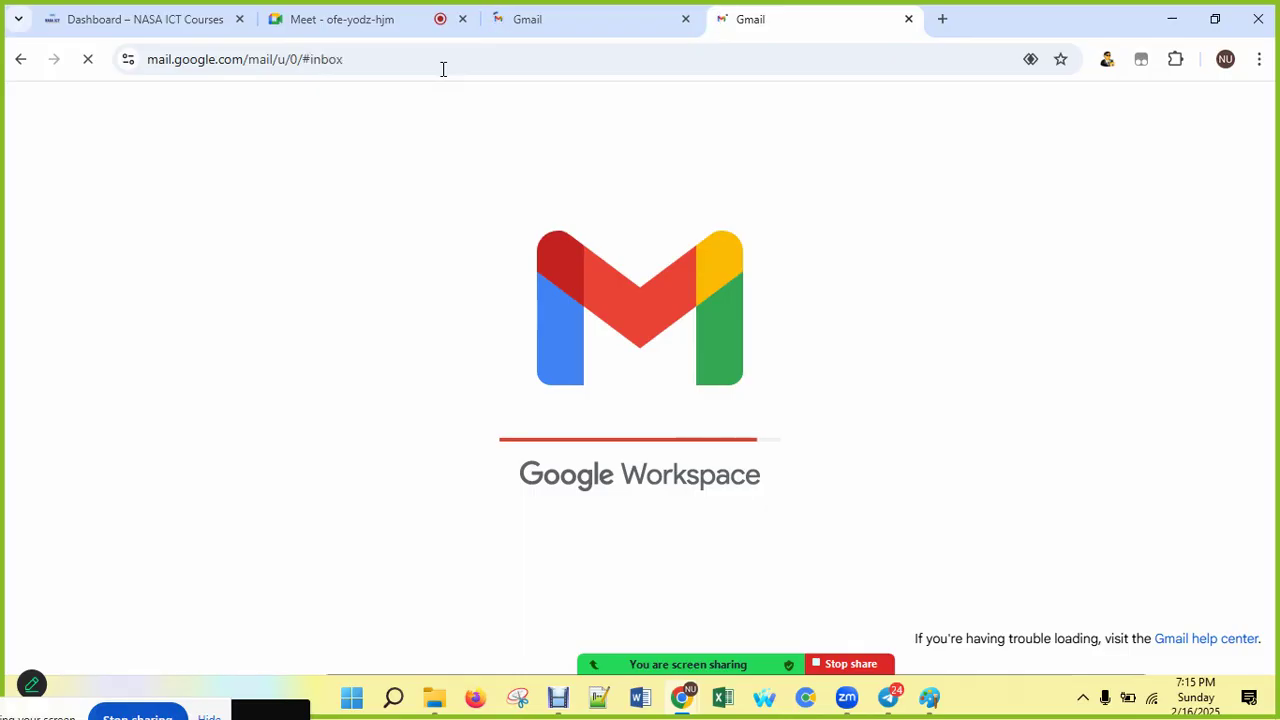
Step: Open nasaict.com in another new tab, then close that tab
left_click(943, 22)
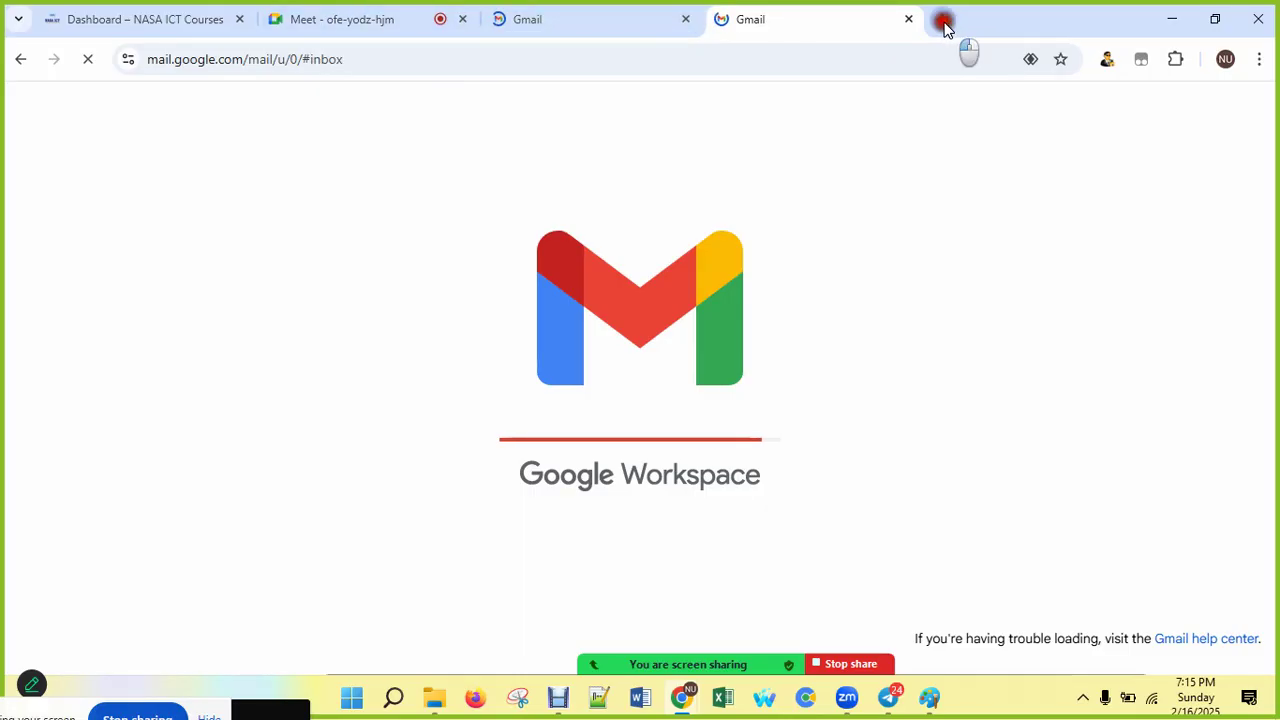
type("nasa")
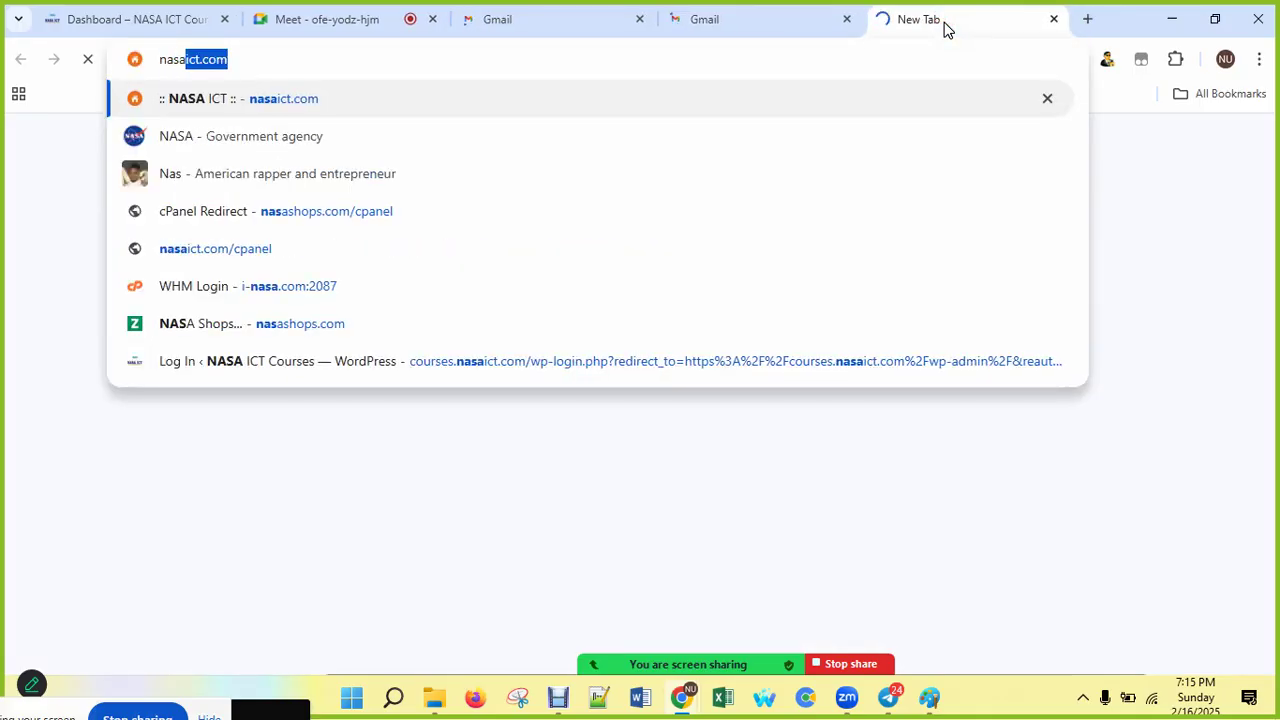
type("ict")
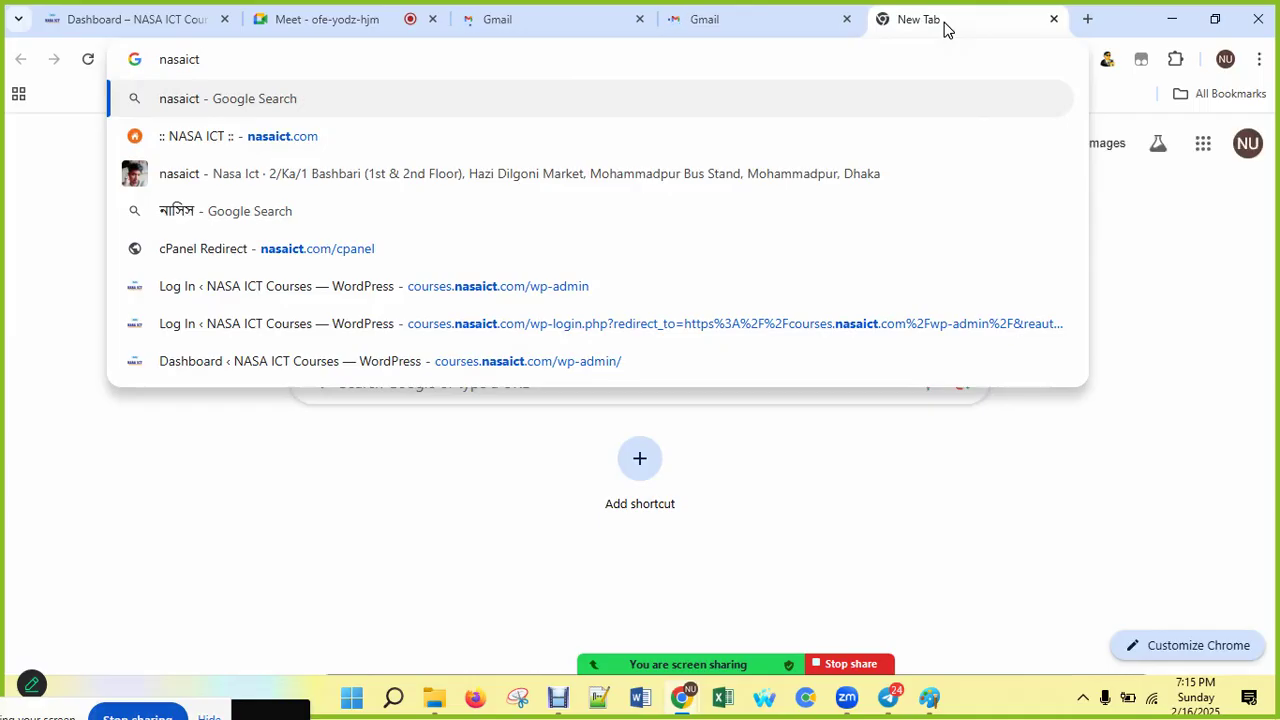
key("ctrl+Return")
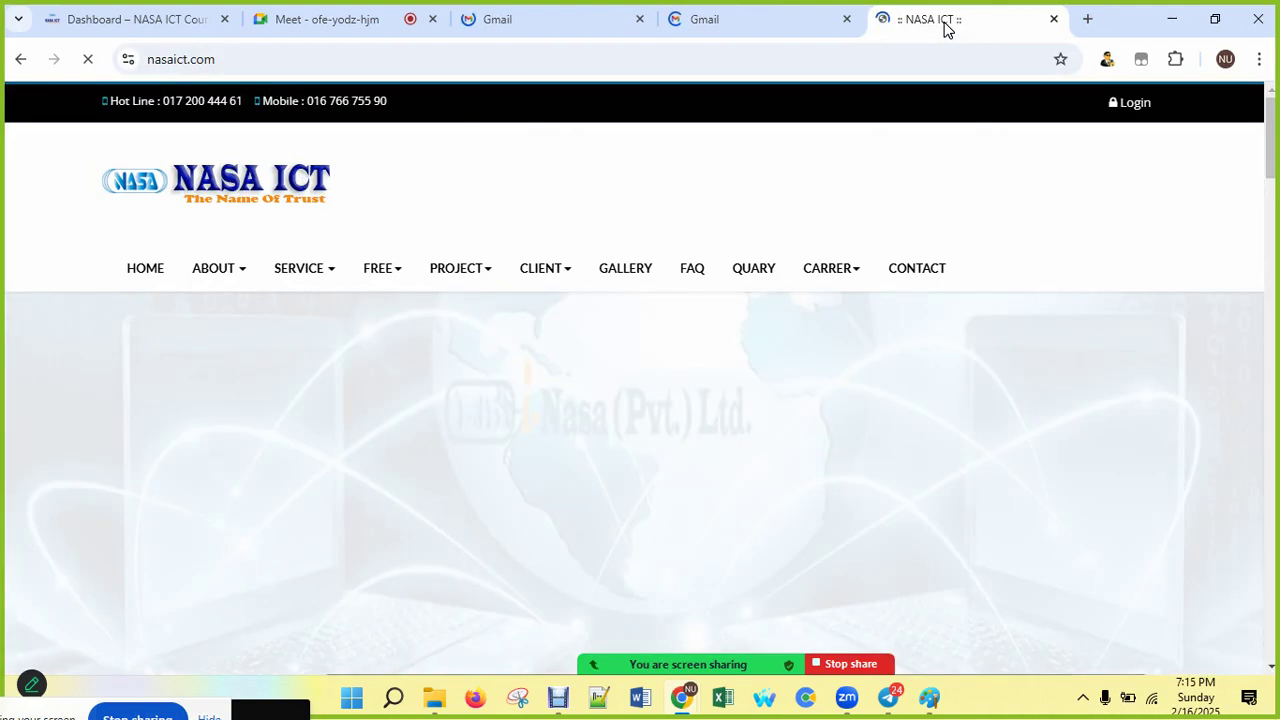
left_click(1053, 19)
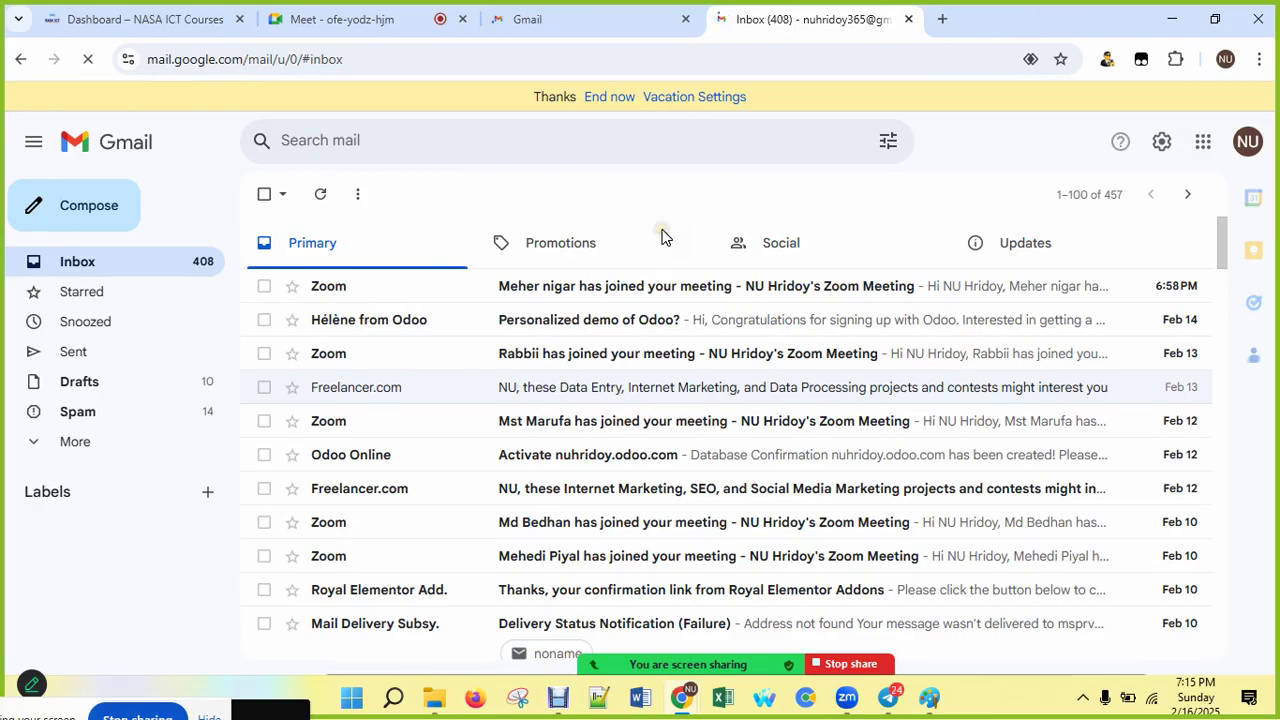
Step: Close the duplicate Gmail tab and choose 'Add another account' from the profile avatar panel
left_click(686, 19)
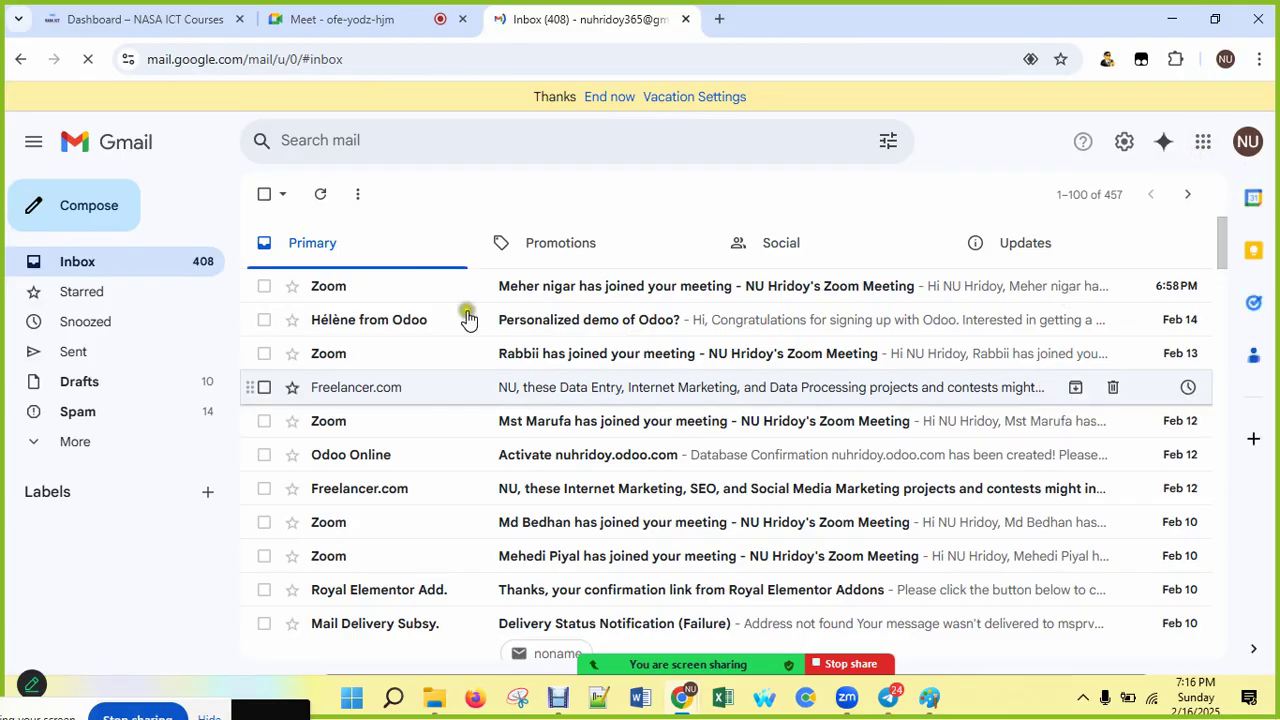
left_click(1246, 144)
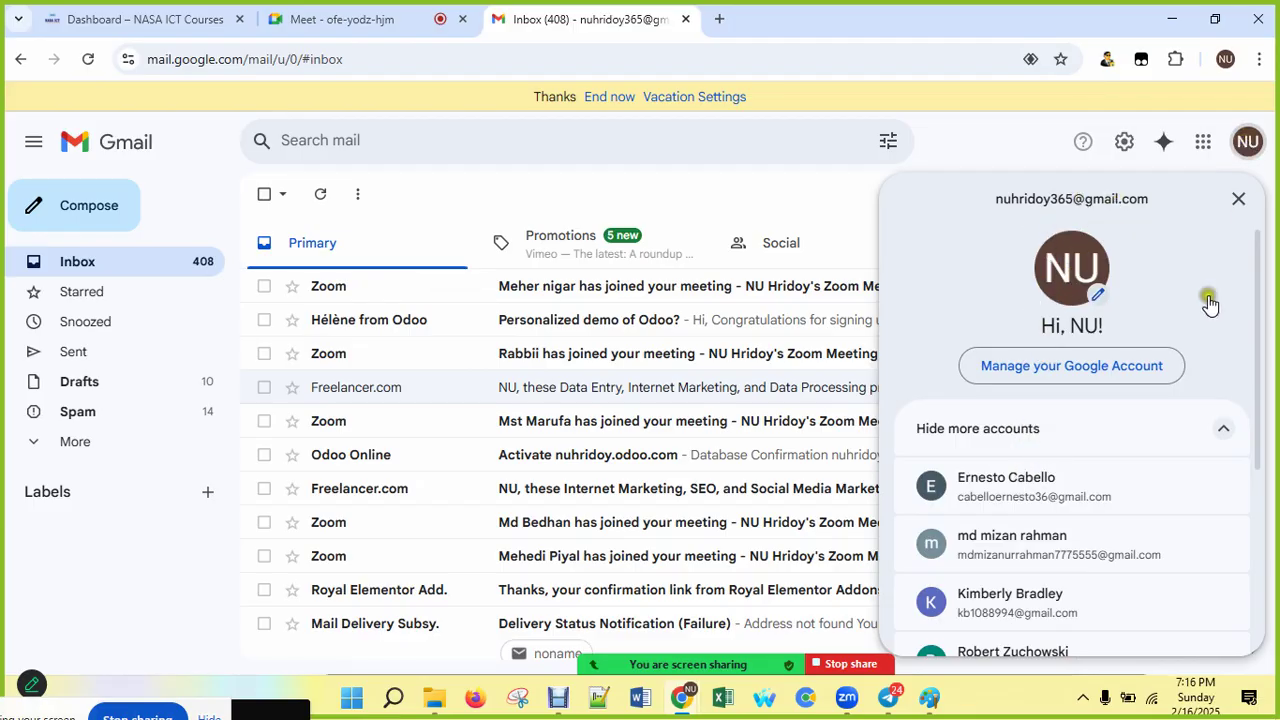
scroll(1215, 275, "down", 3)
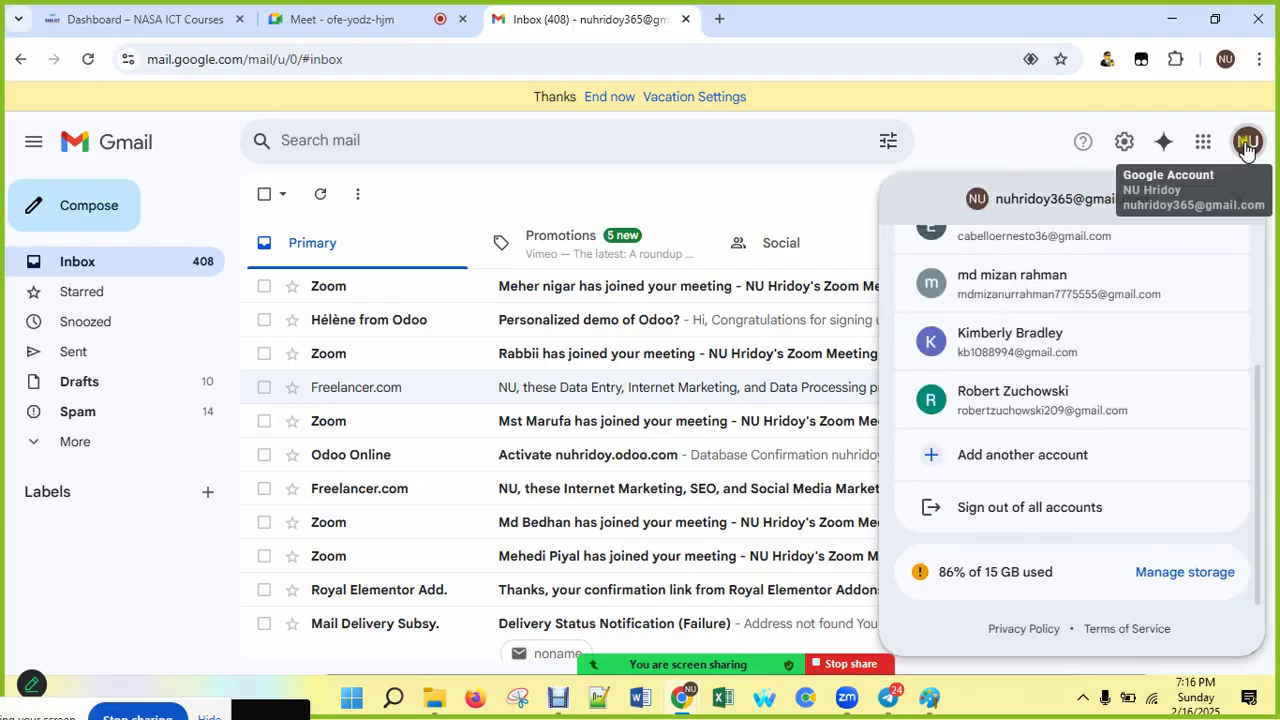
left_click(1031, 458)
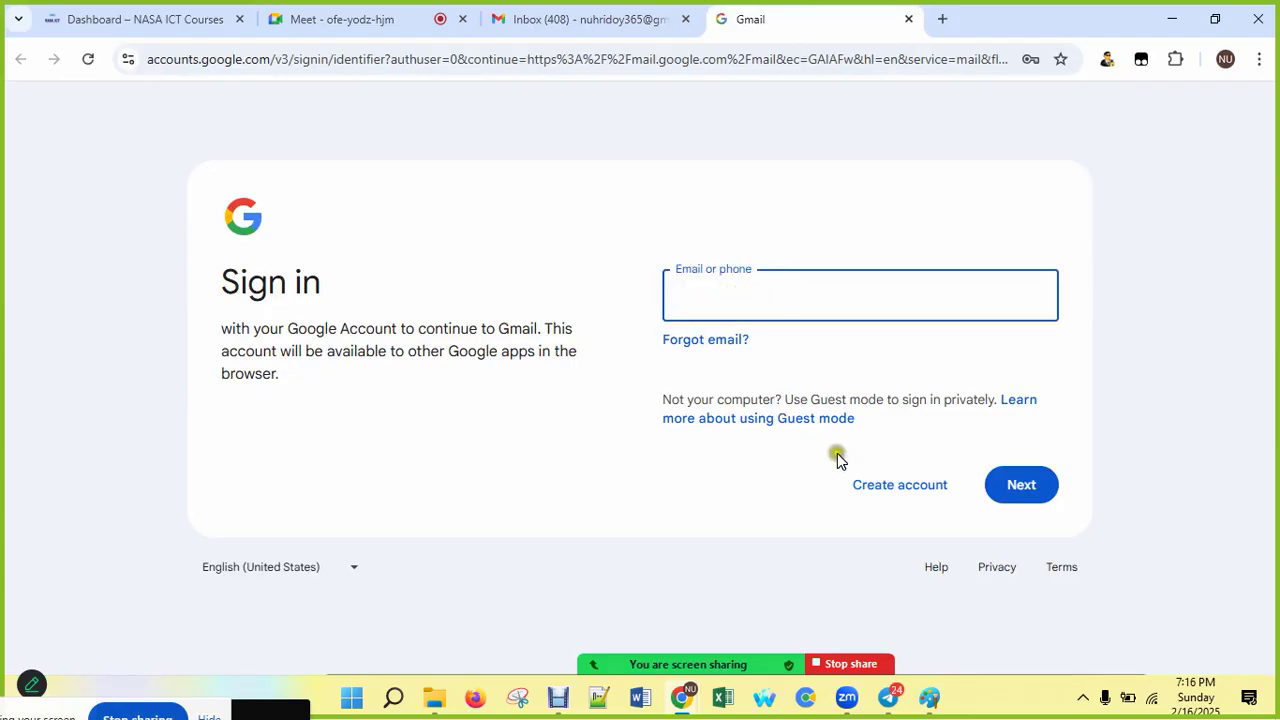
Step: Start a personal-use Google account at the name step, then abandon it by closing the tab
left_click(901, 487)
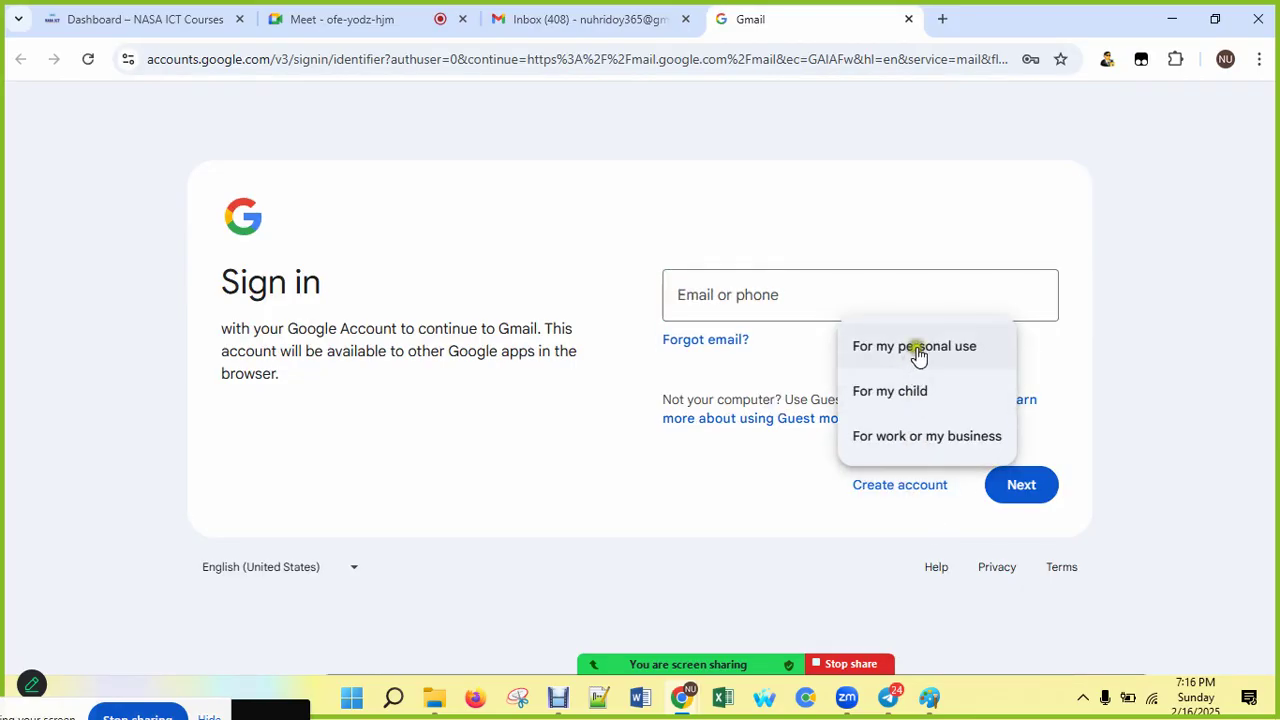
left_click(915, 348)
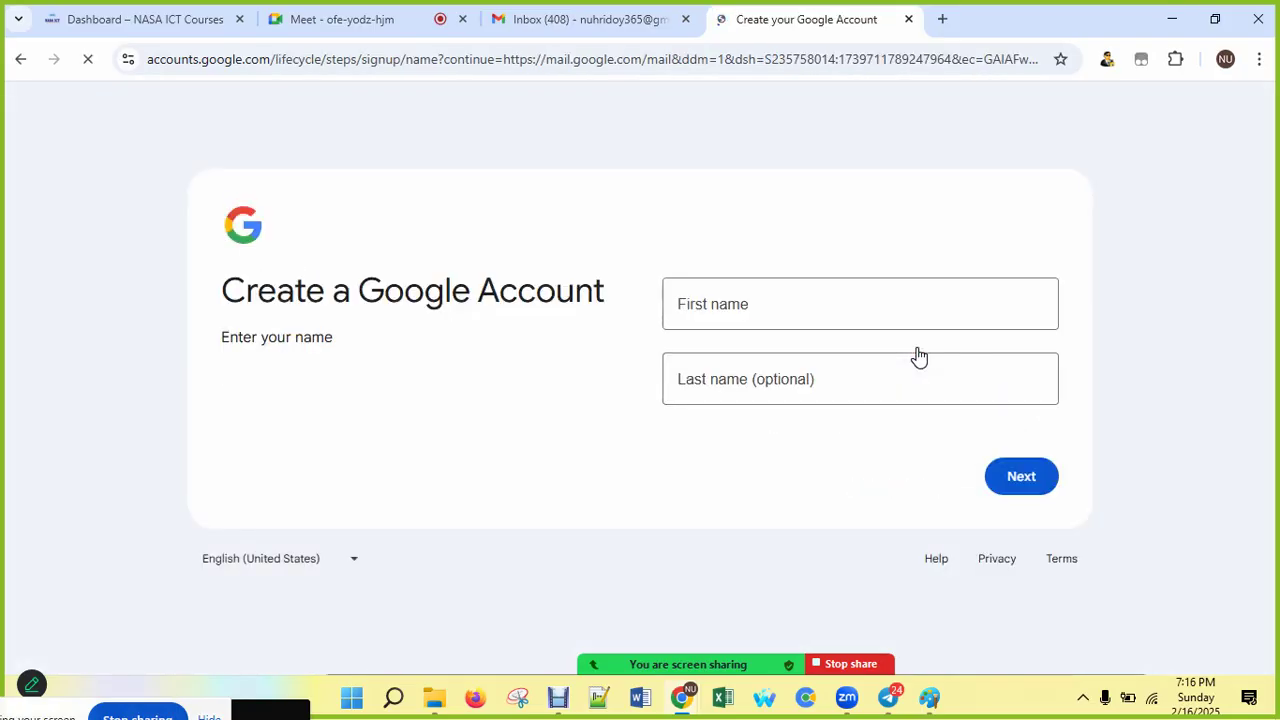
left_click(745, 307)
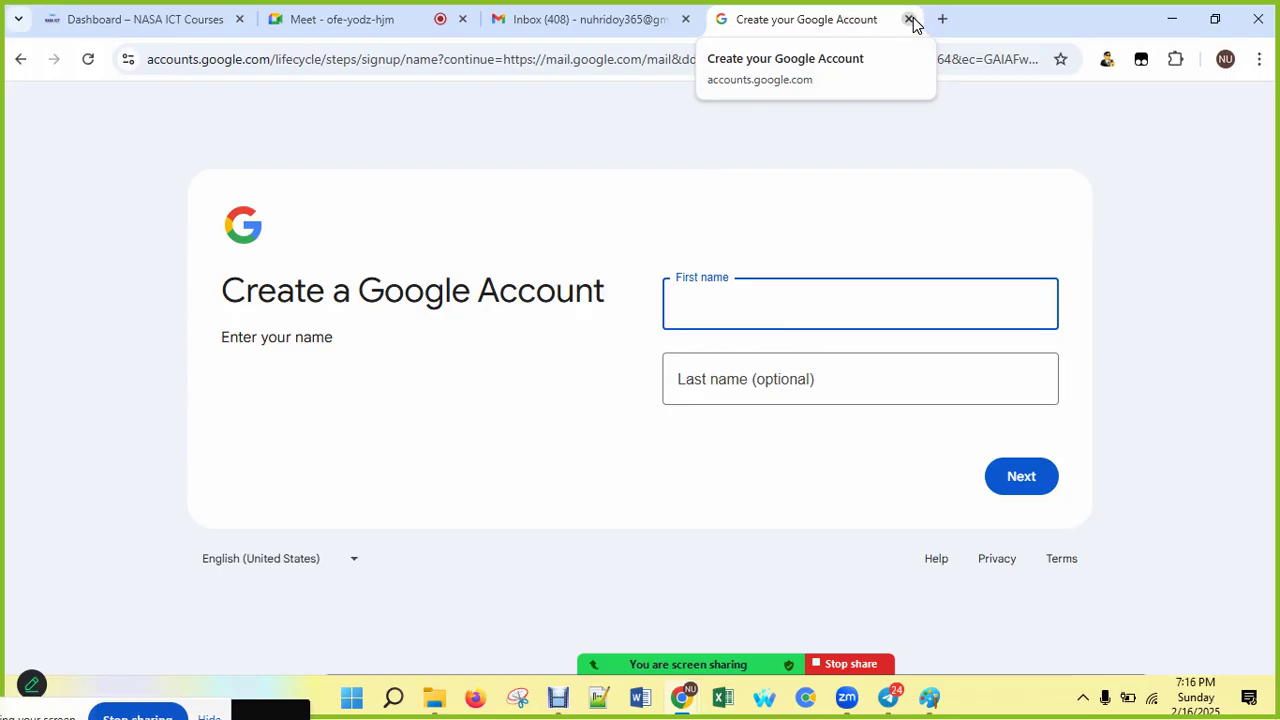
left_click(910, 20)
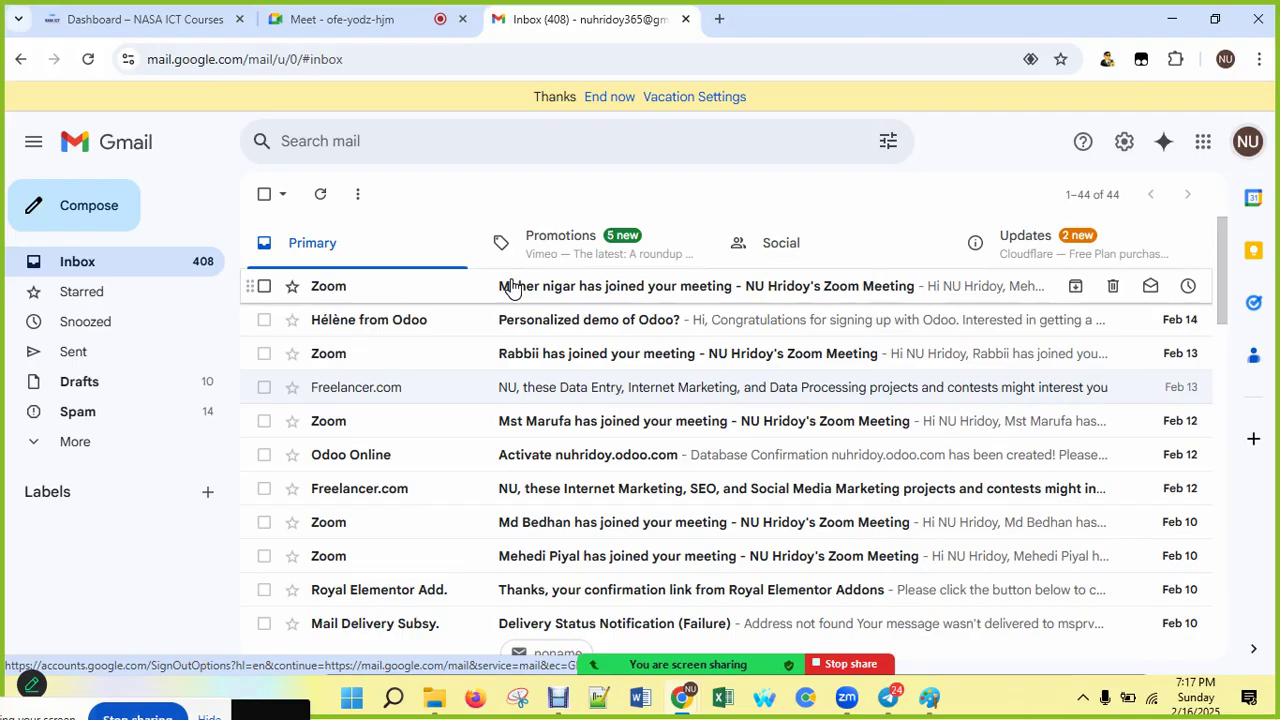
Step: Refresh the inbox, read through the latest Zoom meeting email, and go back to Inbox
left_click(203, 263)
left_click(204, 264)
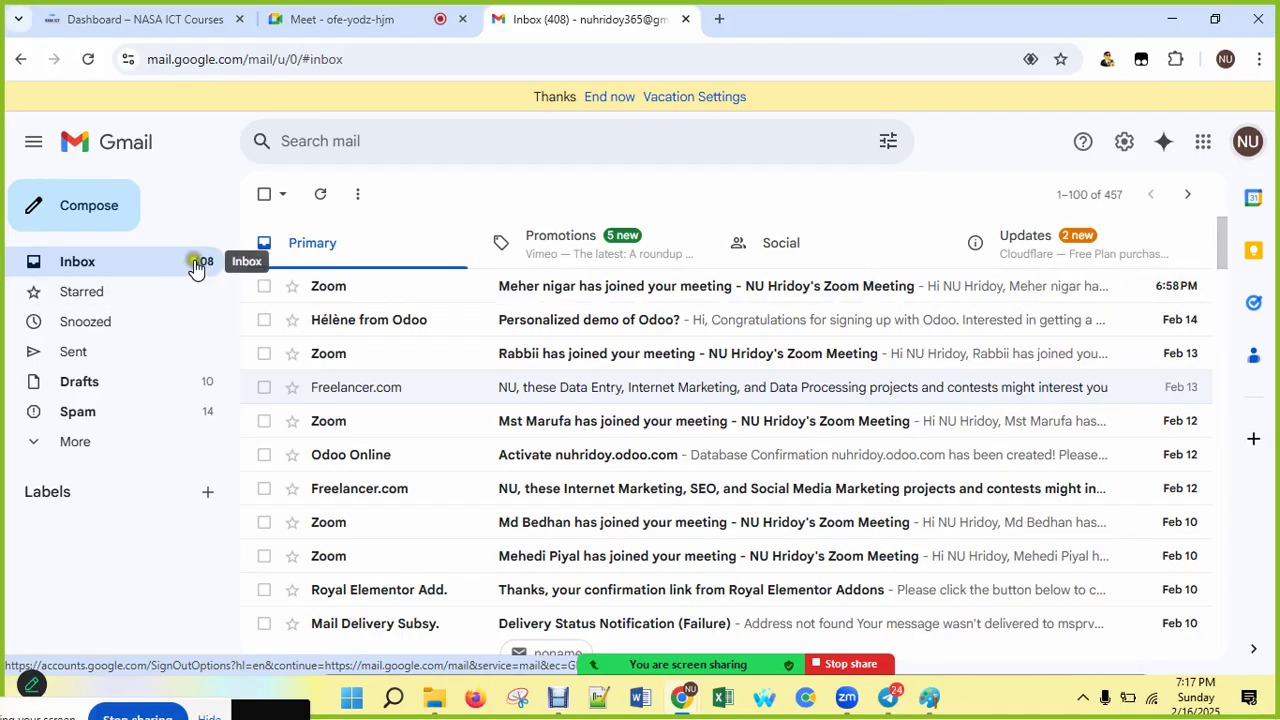
left_click(205, 265)
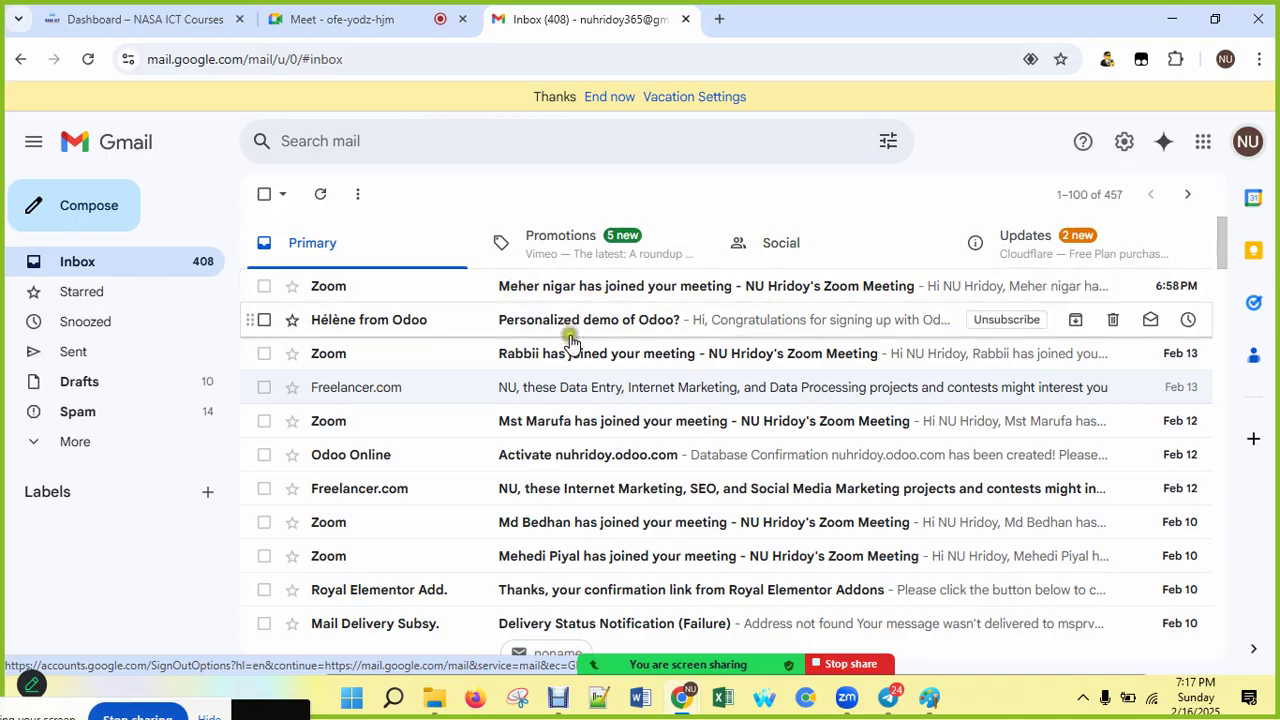
left_click(570, 297)
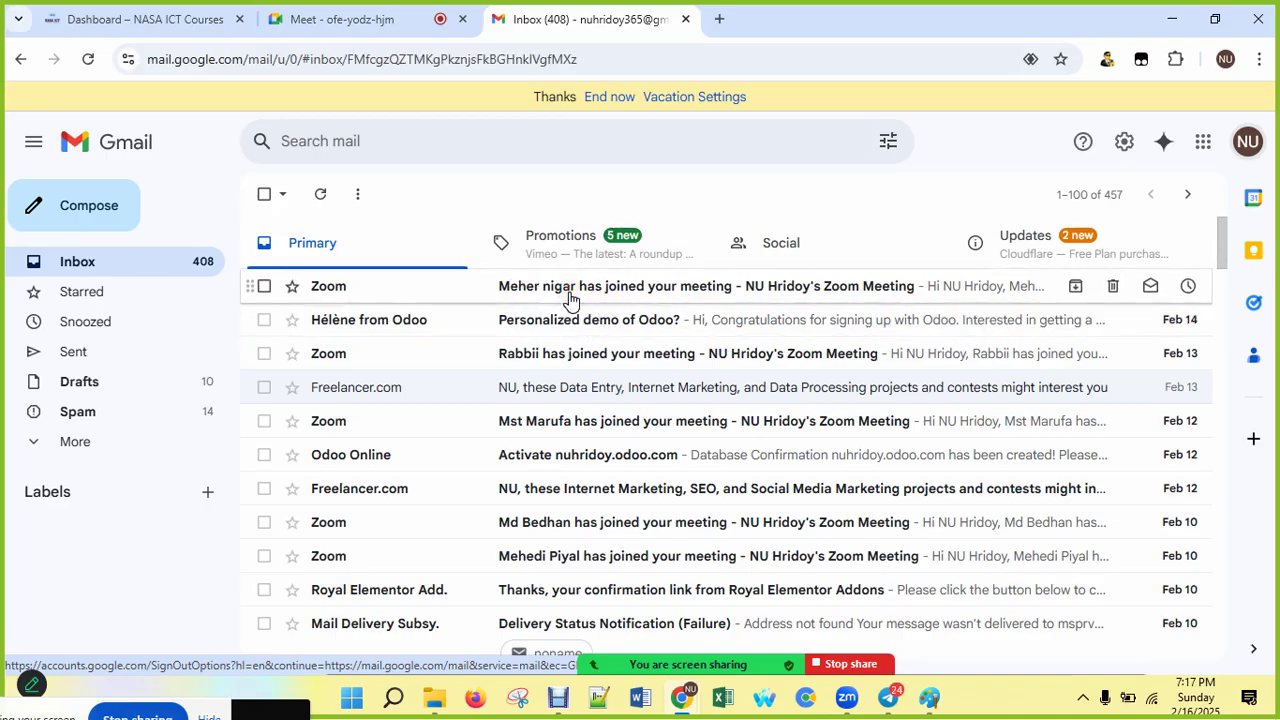
scroll(563, 505, "down", 10)
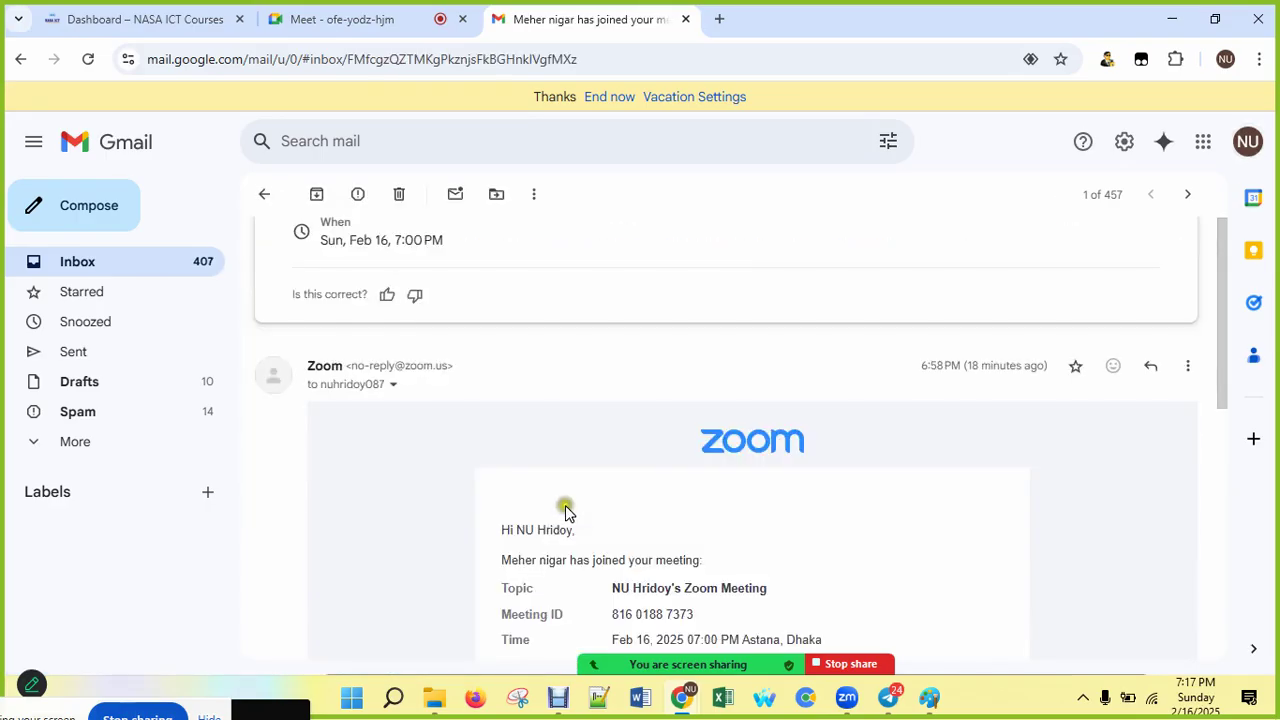
scroll(559, 427, "up", 1)
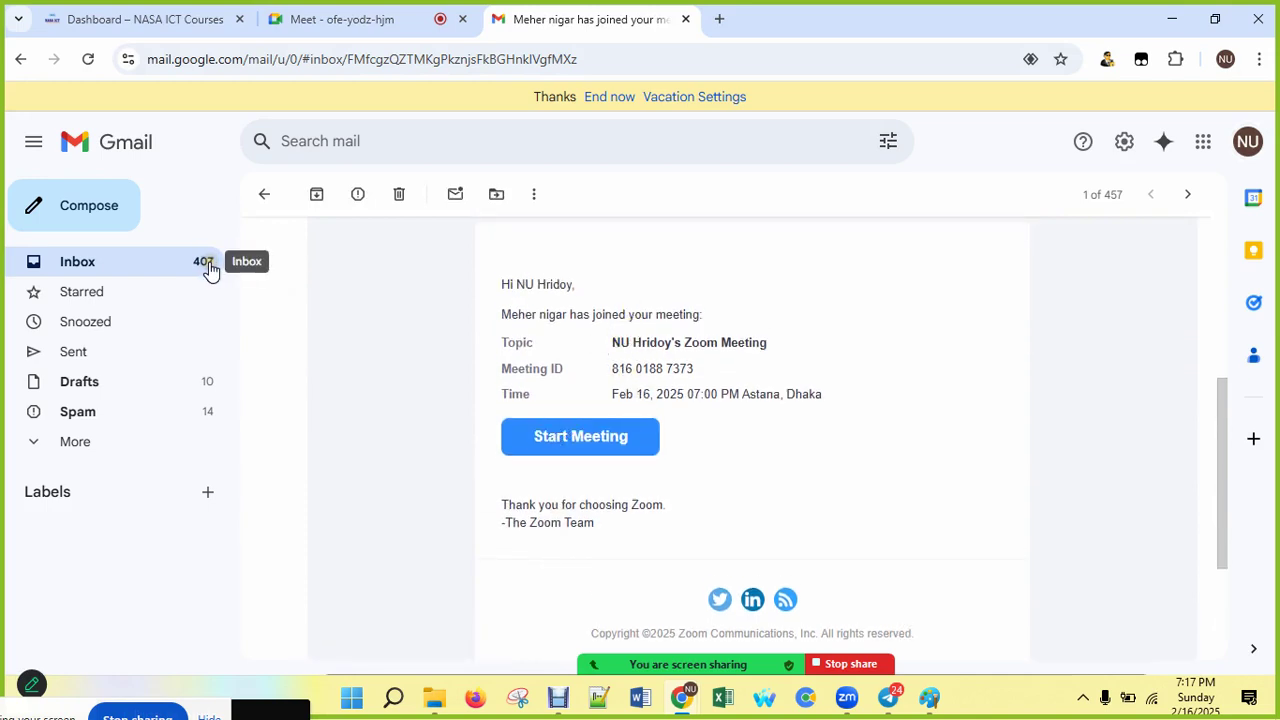
left_click(143, 263)
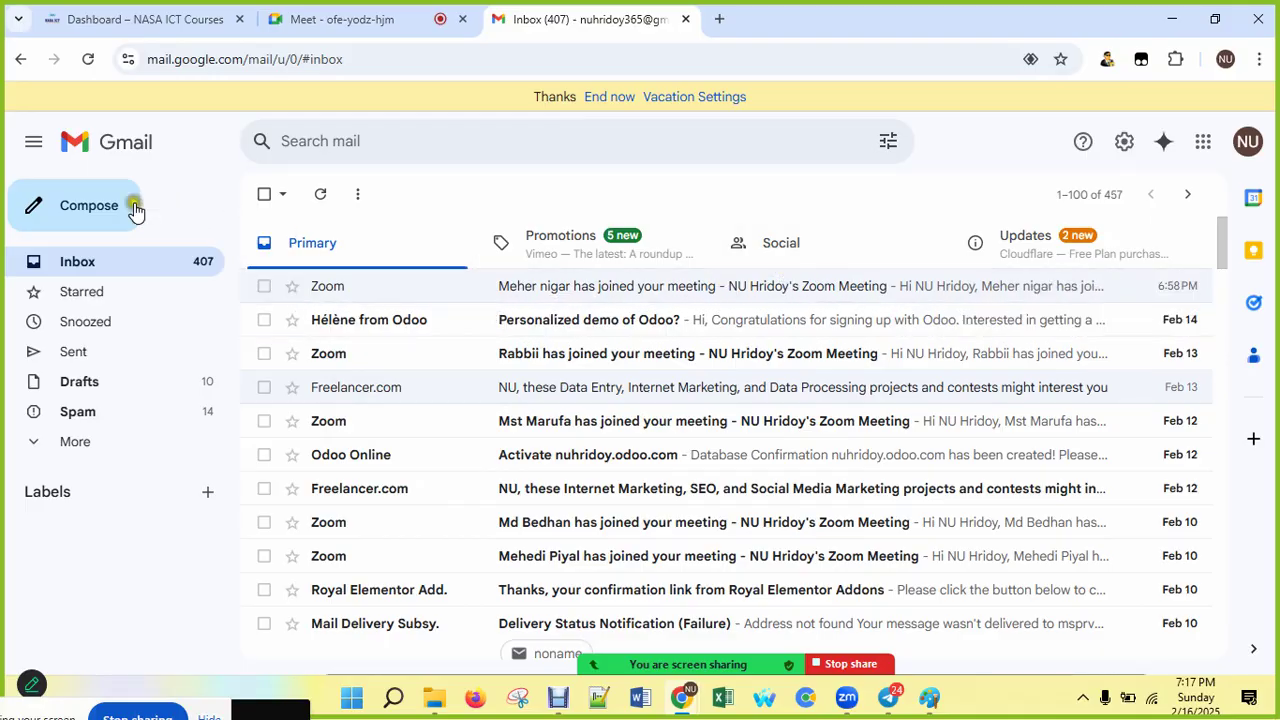
Step: Compose a new email and delete the E-mail Provider signature block from its body
left_click(97, 208)
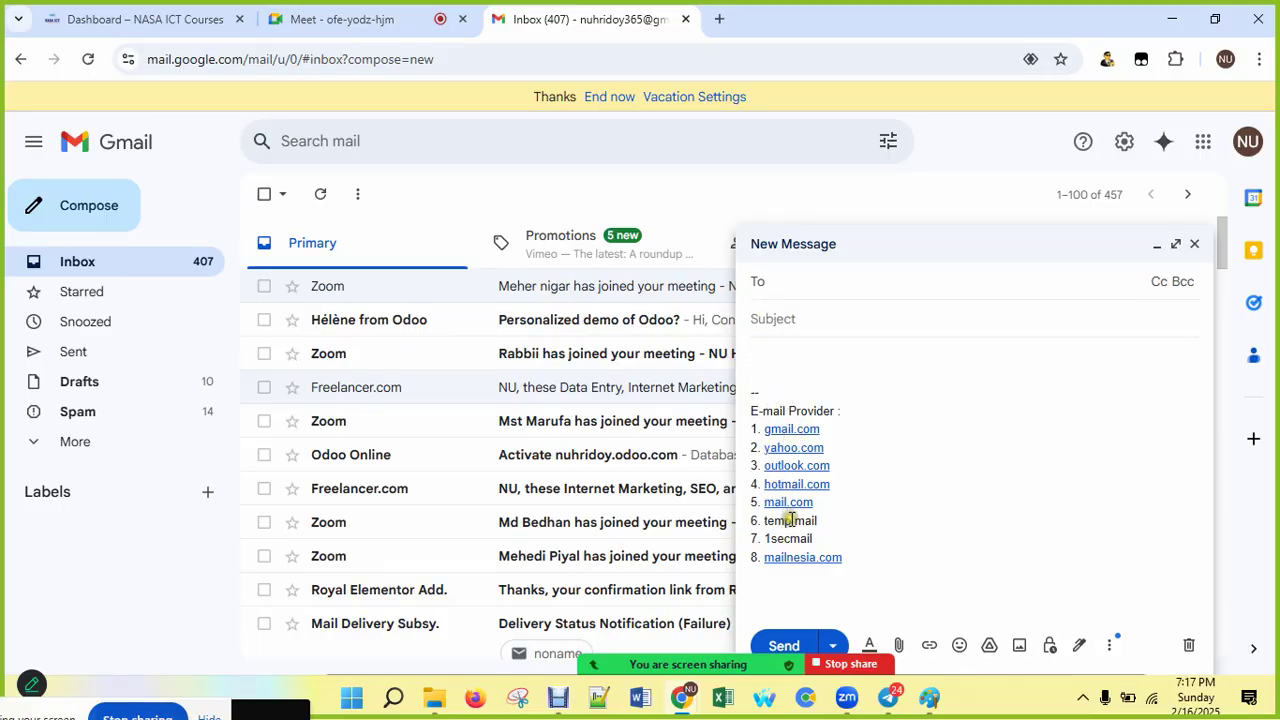
left_click_drag(842, 560, 720, 363)
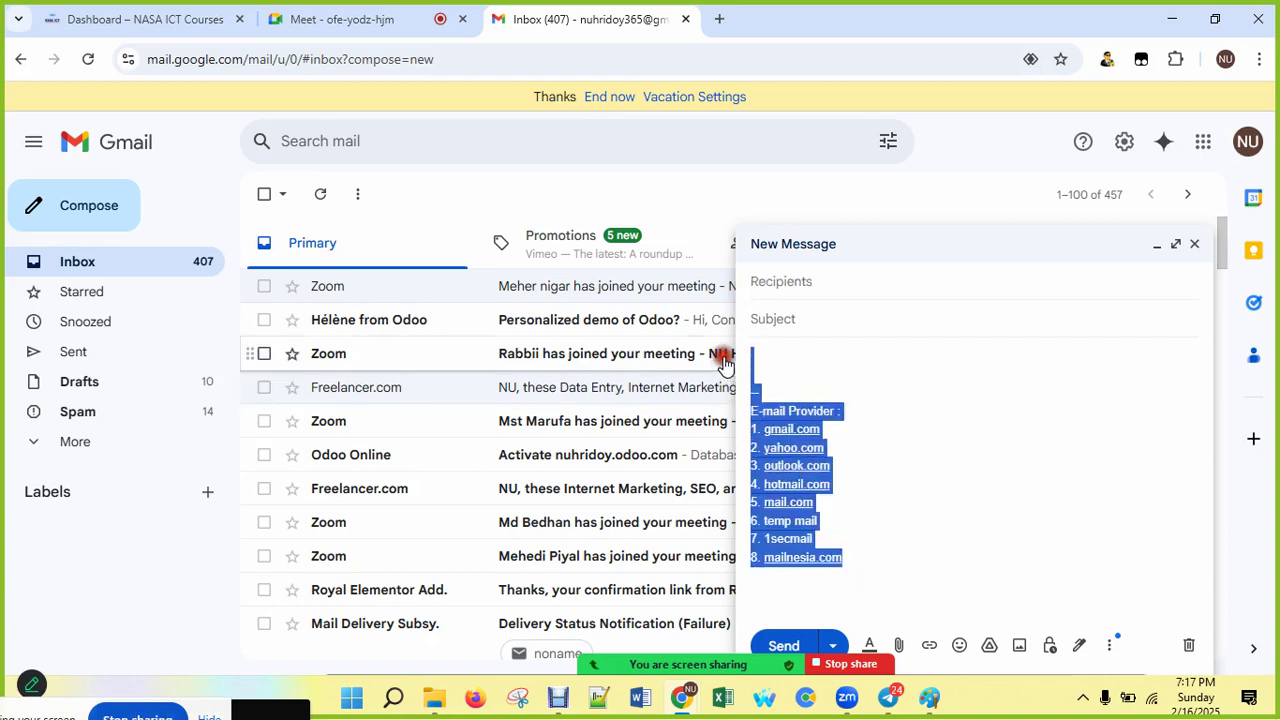
key("BackSpace")
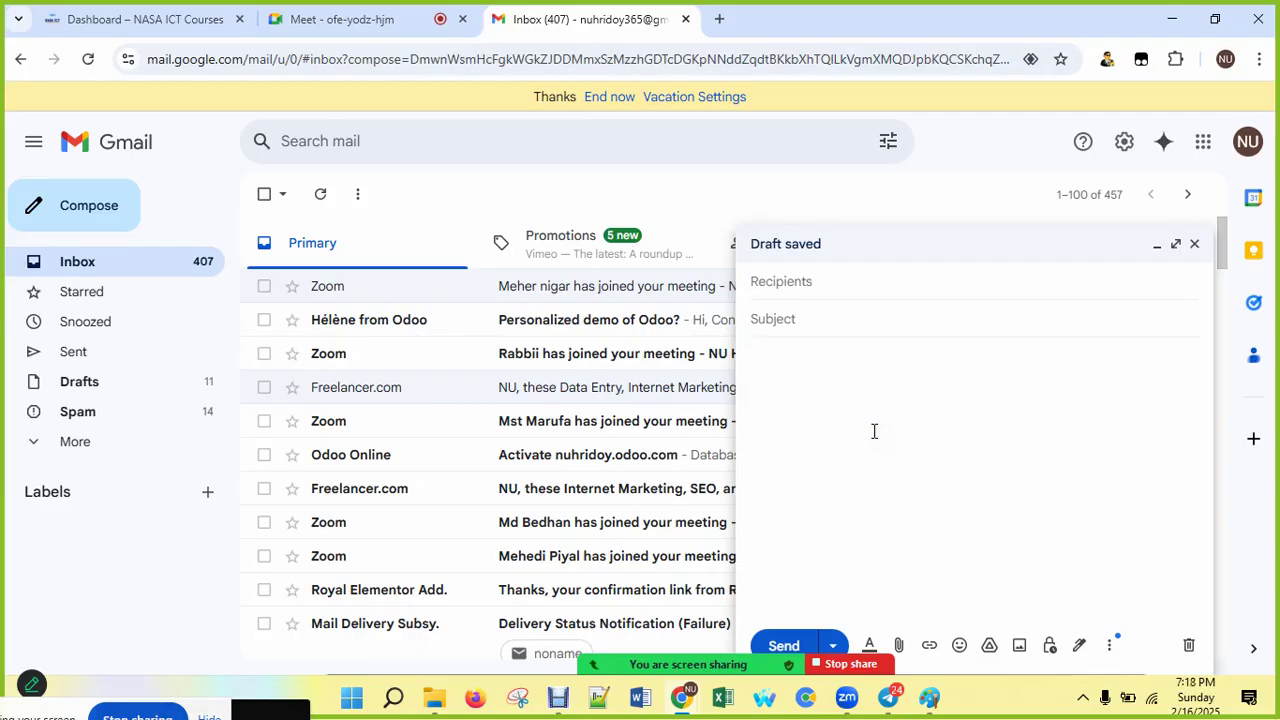
left_click(874, 431)
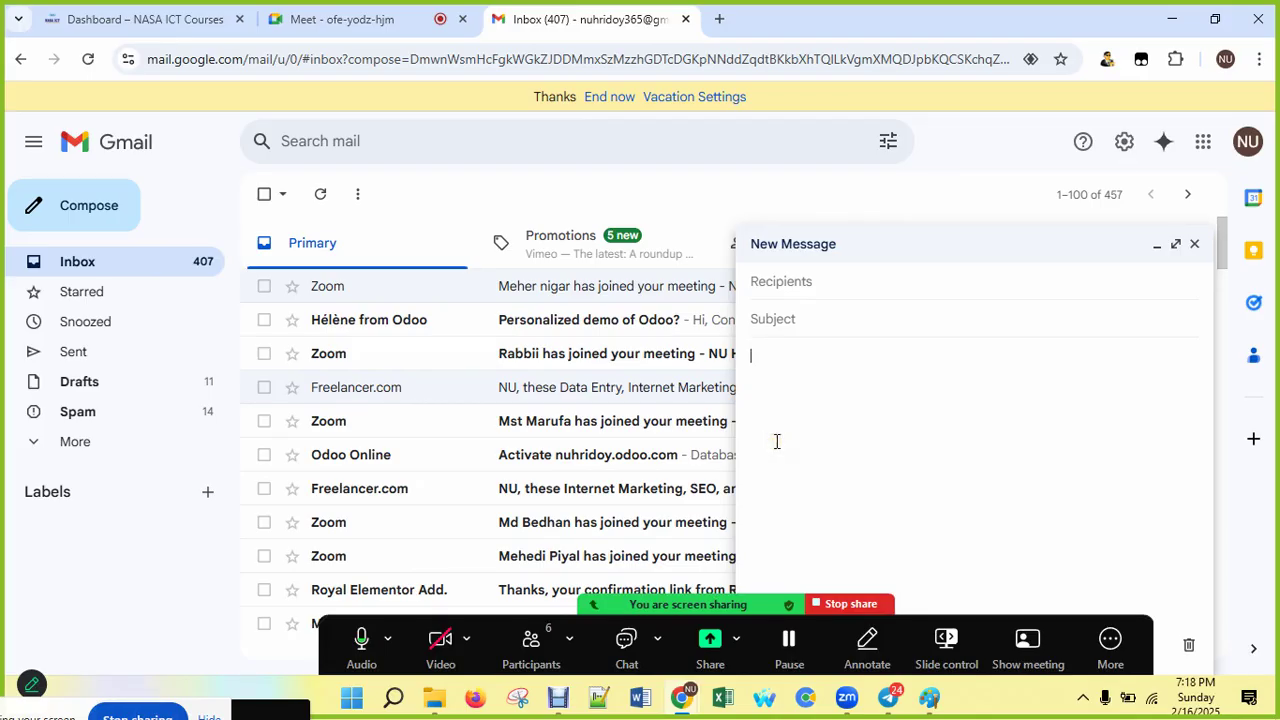
Step: Address the draft to the contact suggested after typing 'nu' in Recipients
left_click(593, 389)
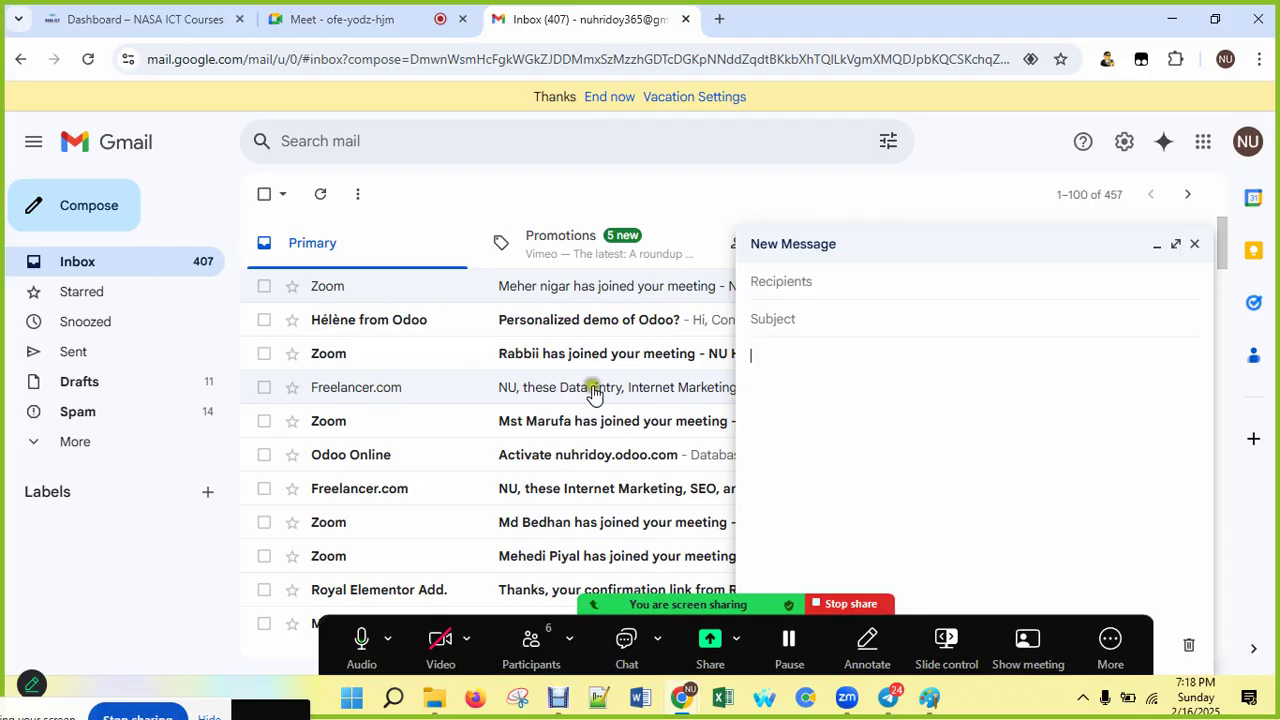
left_click(928, 480)
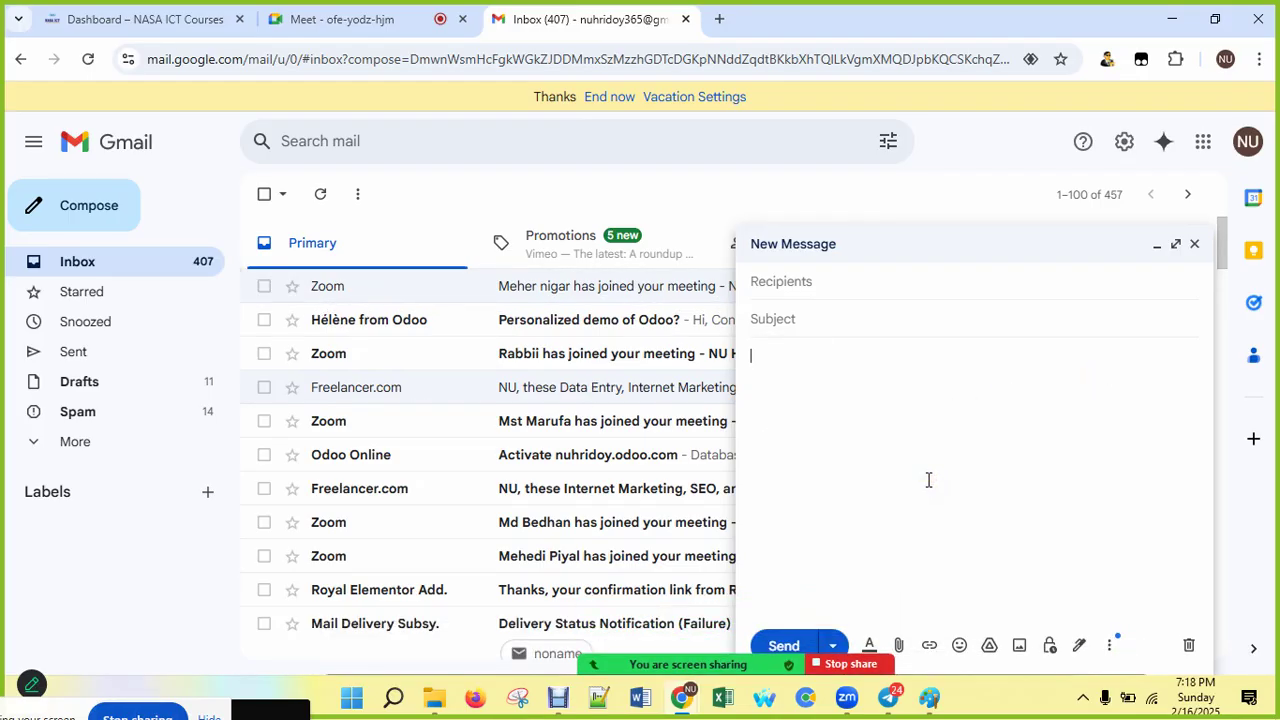
left_click(787, 280)
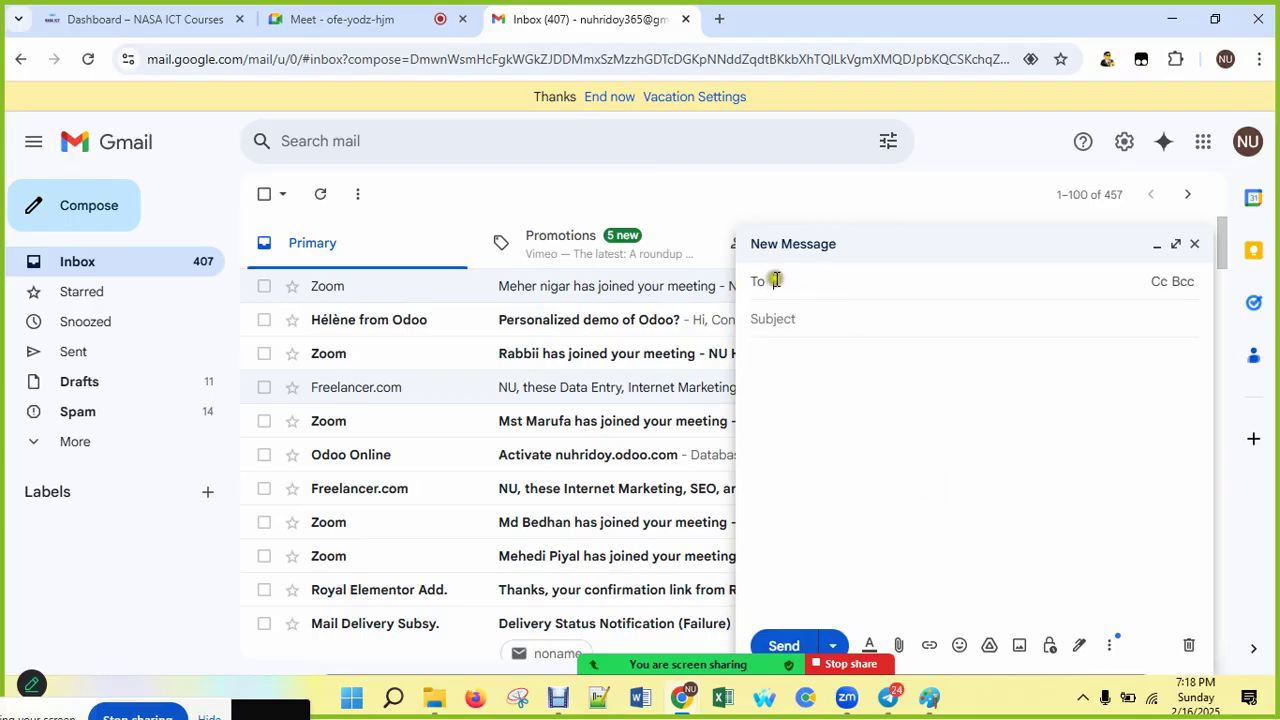
type("nu")
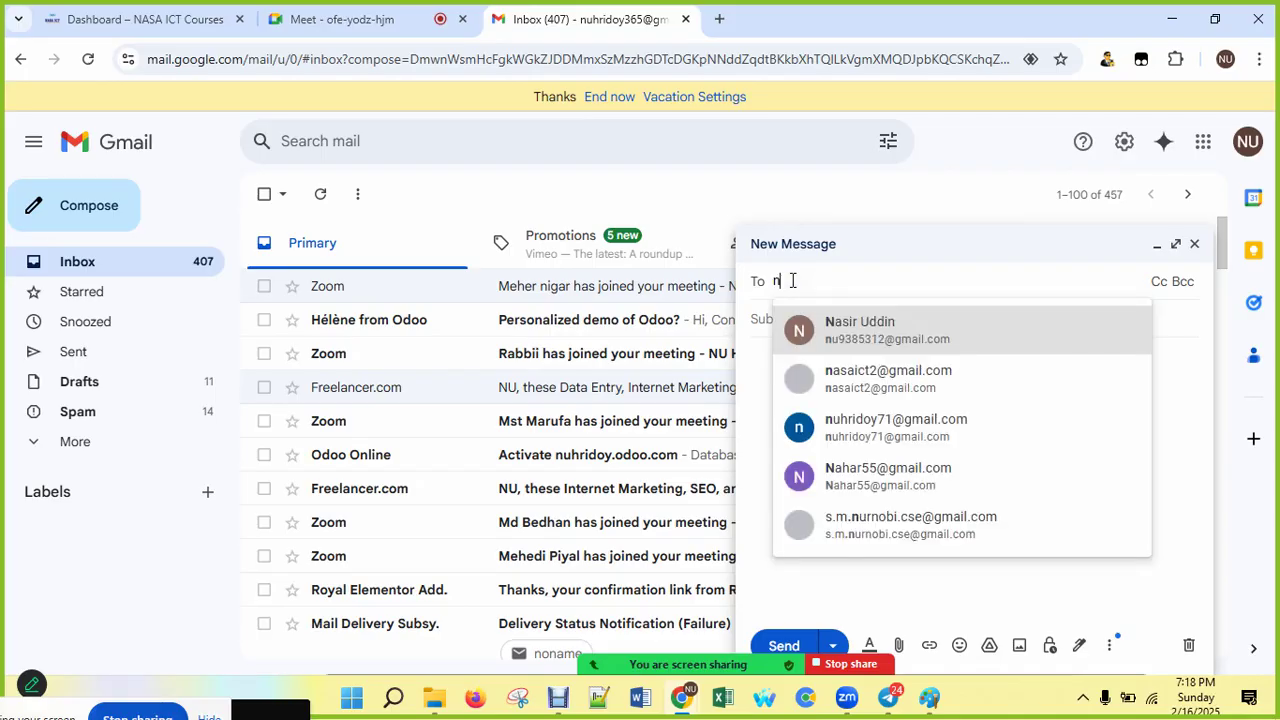
left_click(889, 333)
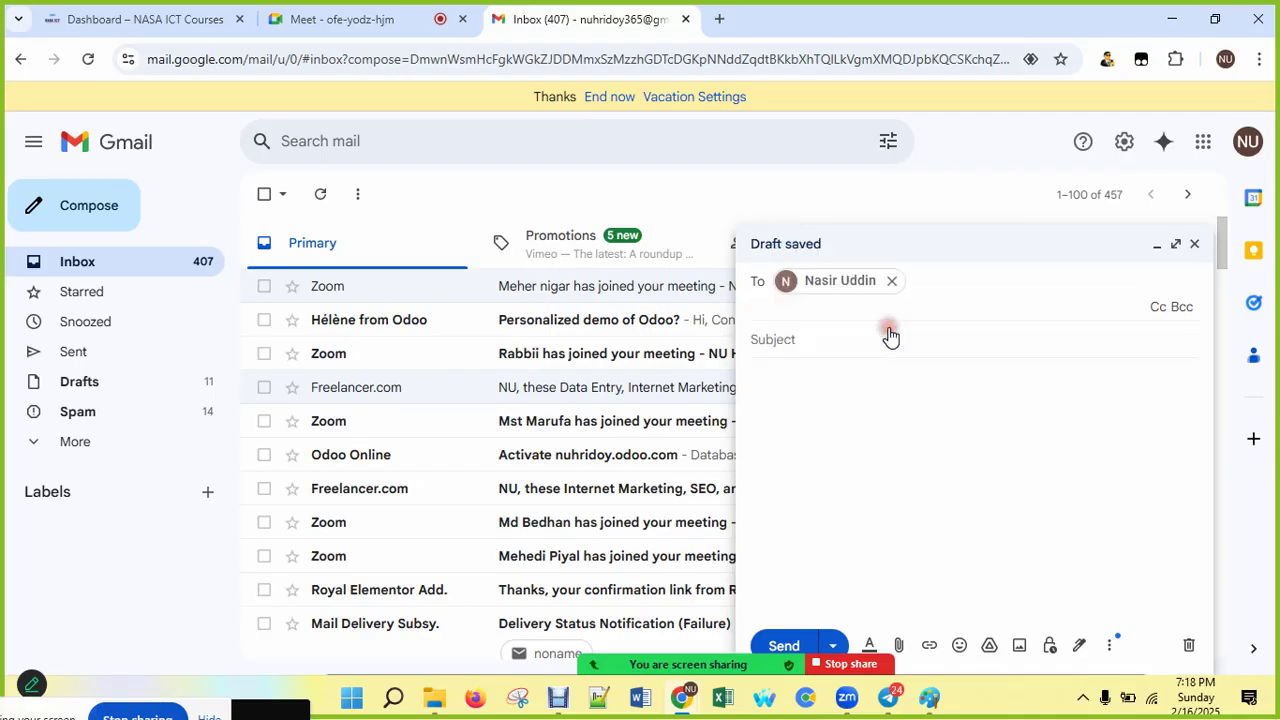
Step: Give the draft subject 'ssss' and body 'asdf asdf asdfasdf asdf sad', then attach files
left_click(843, 330)
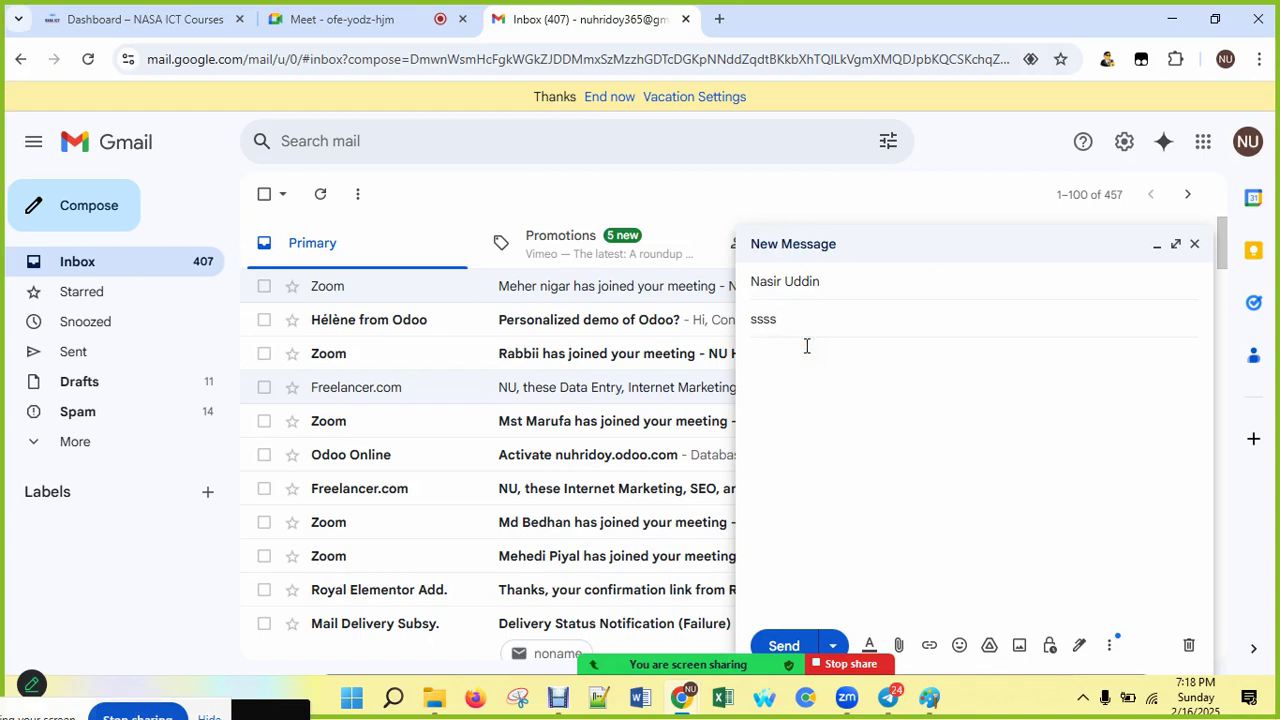
left_click(818, 400)
type("asdf asdf asdfasdf asdf sad")
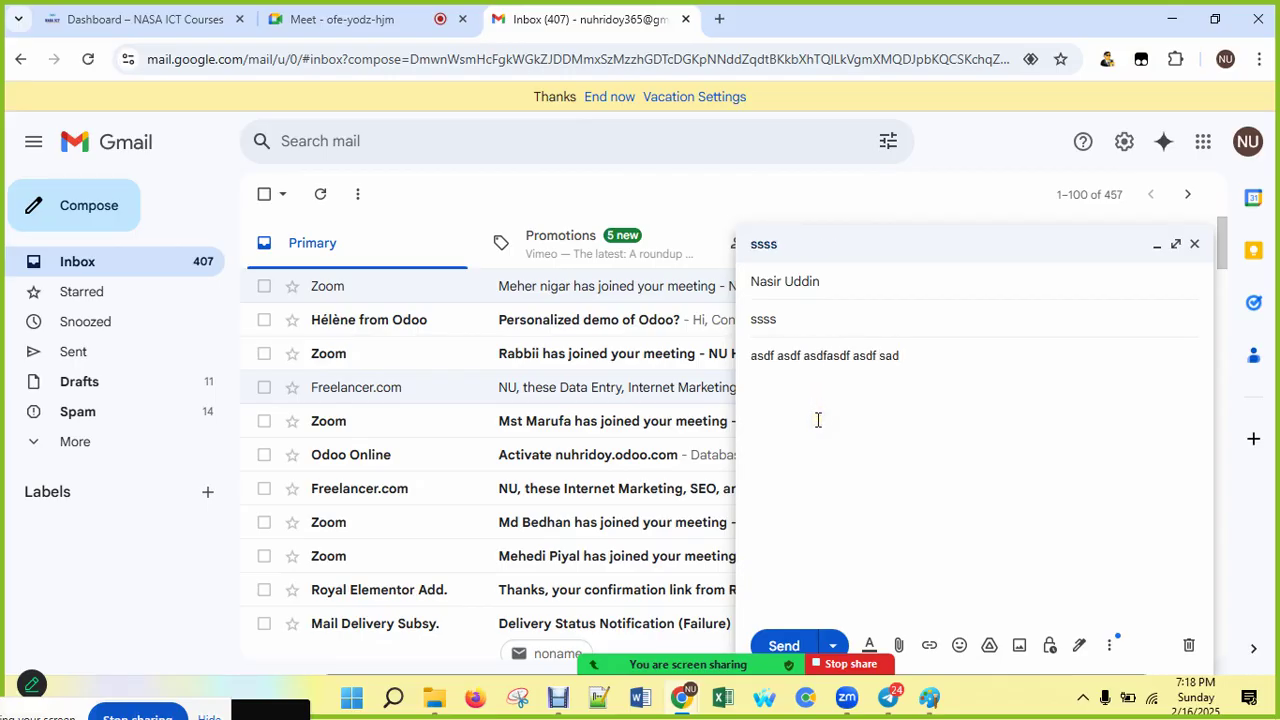
left_click(899, 646)
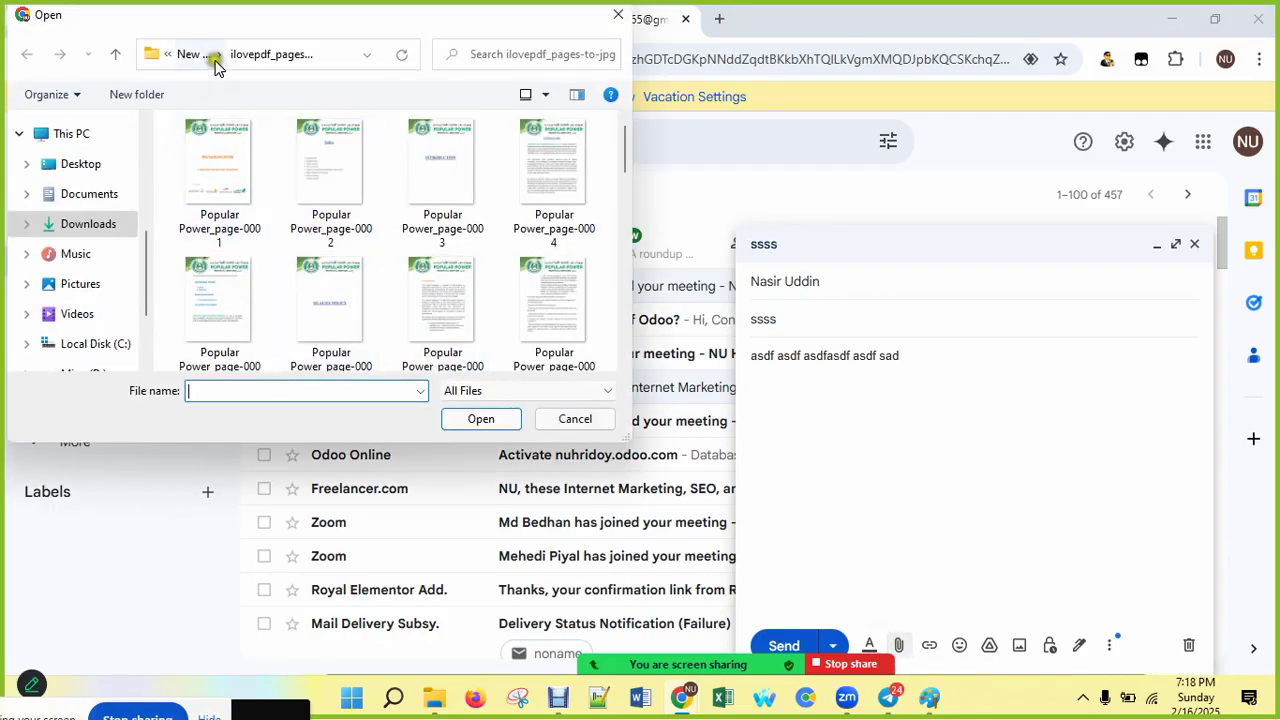
Step: Attach ilovepdf_pages-to-jpg.zip from New folder to the draft
left_click(212, 183)
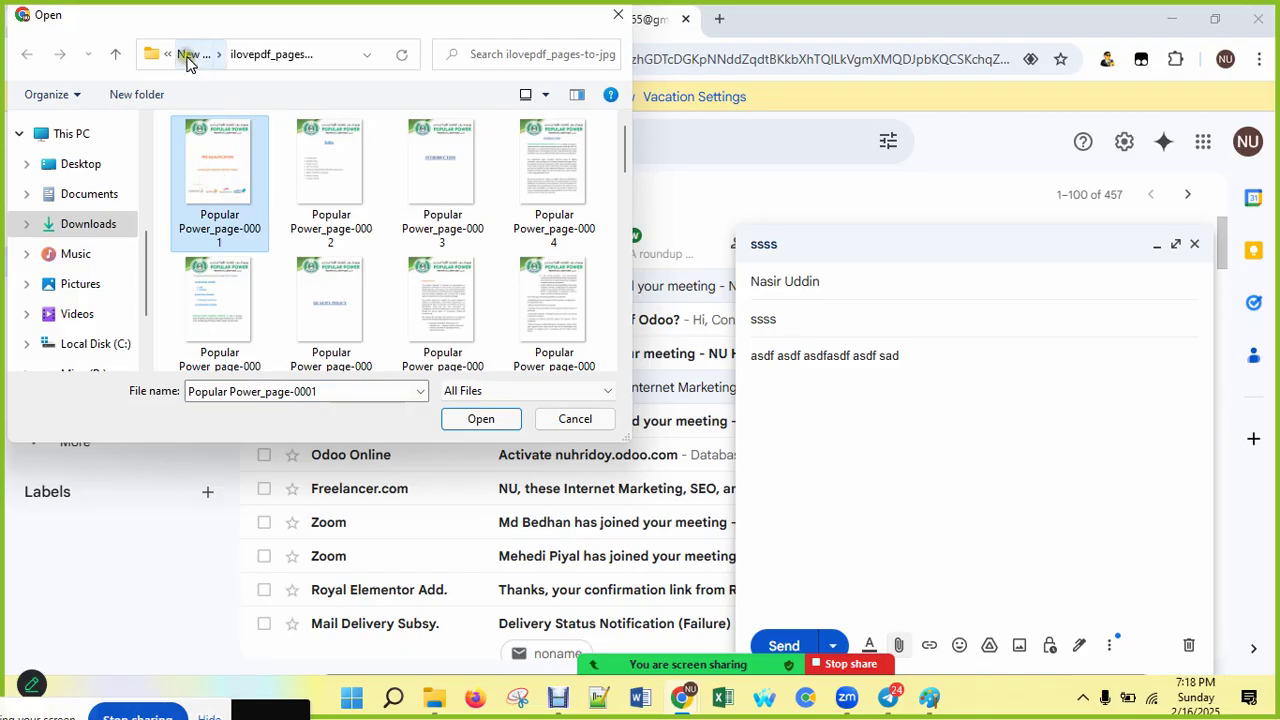
left_click(190, 58)
left_click(205, 181)
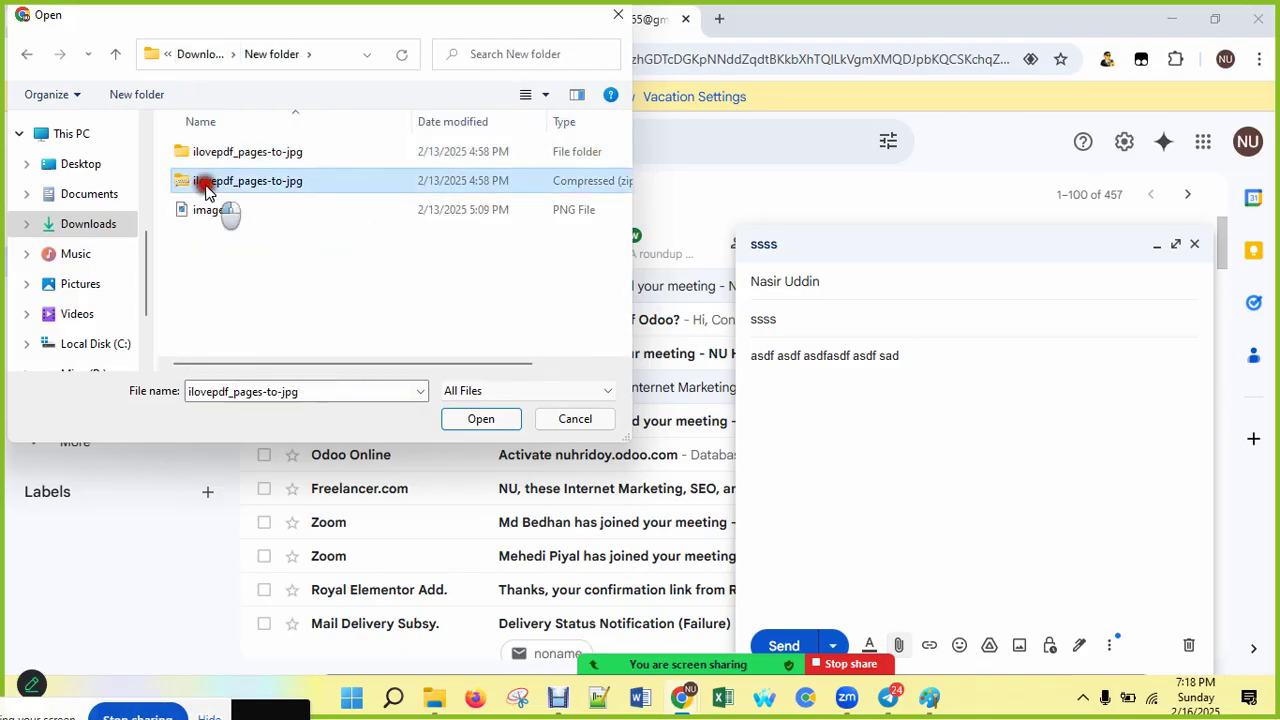
left_click(466, 421)
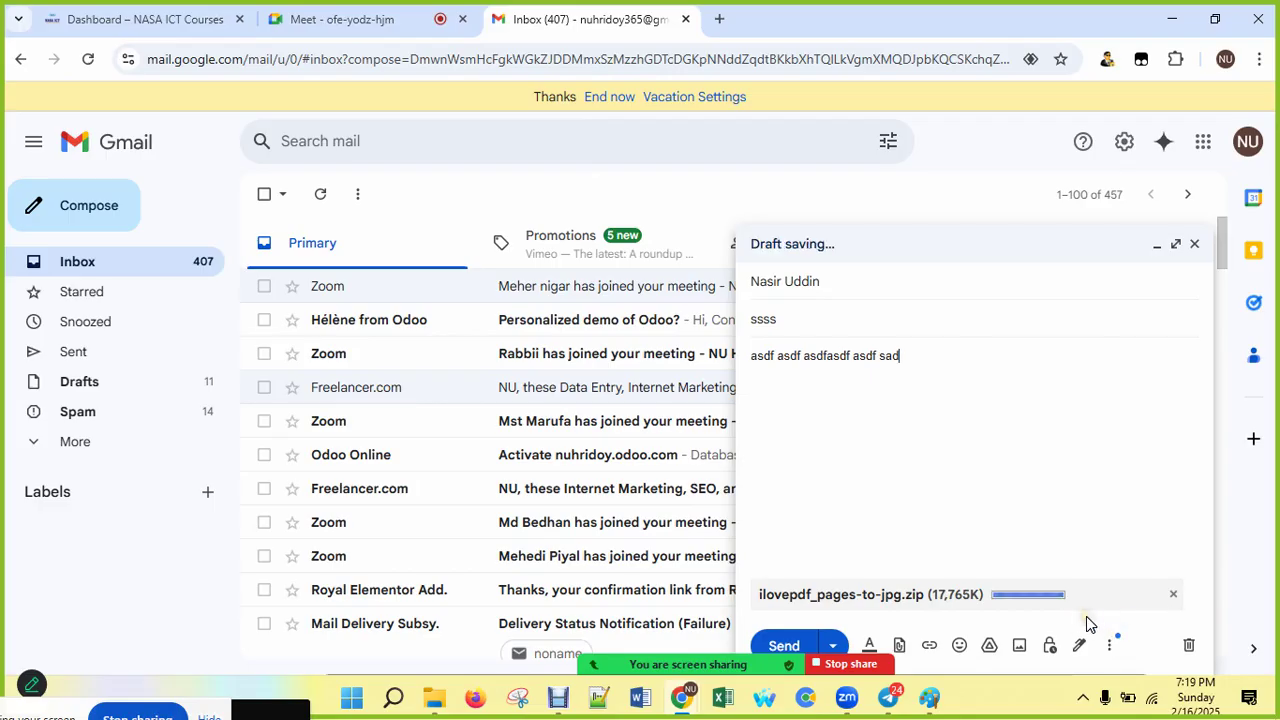
Step: Send the 'ssss' message, confirm it in Sent Mail, and return to the inbox
left_click(788, 643)
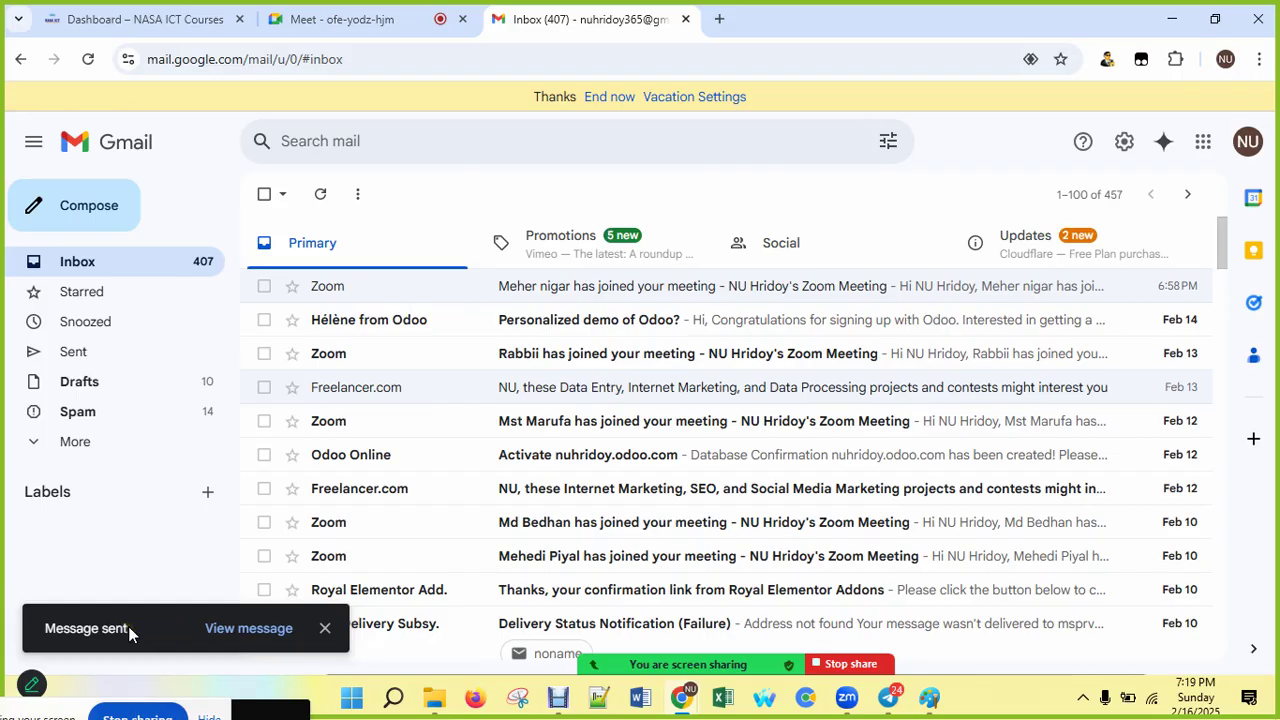
left_click(47, 449)
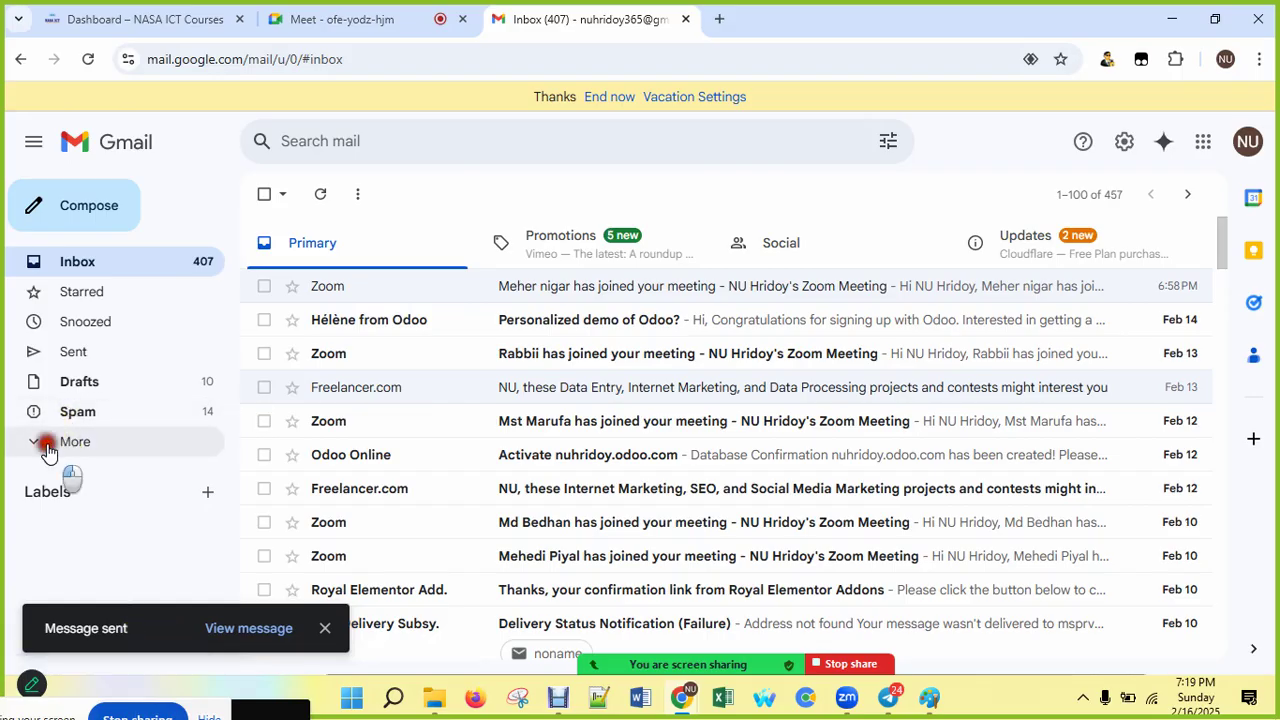
left_click(70, 355)
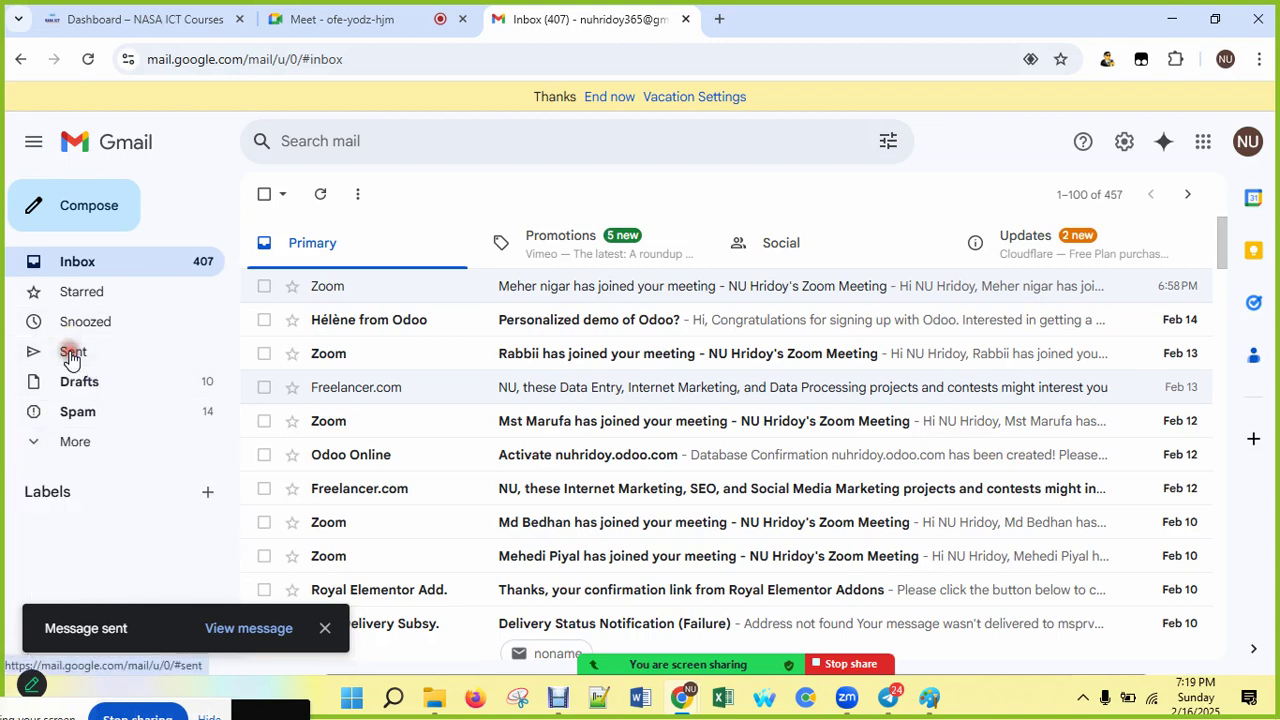
left_click(71, 354)
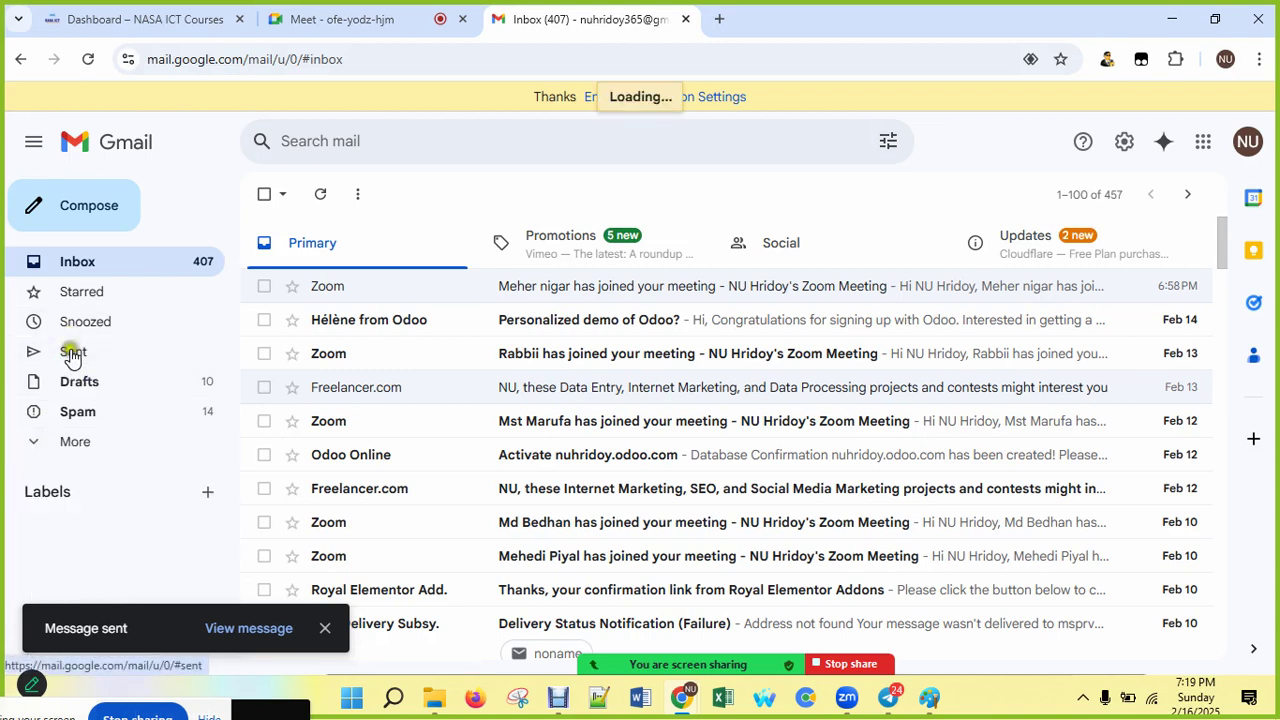
left_click(50, 352)
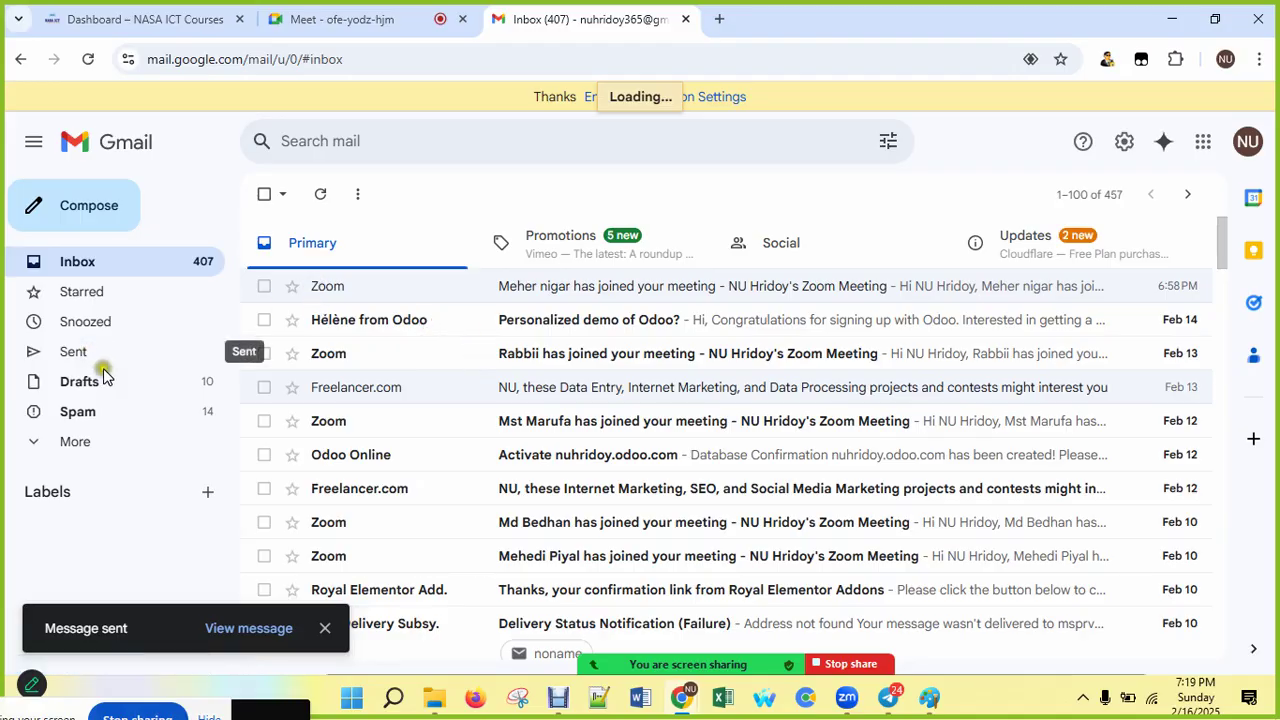
left_click(68, 352)
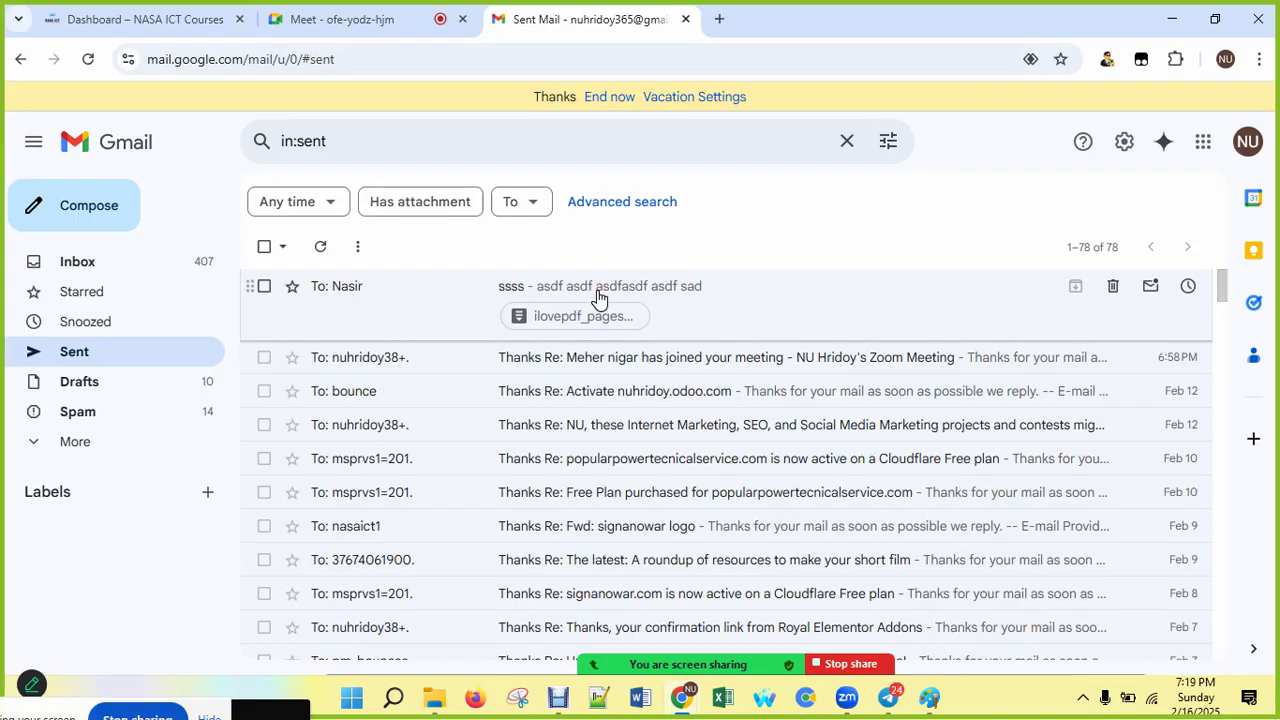
left_click(123, 263)
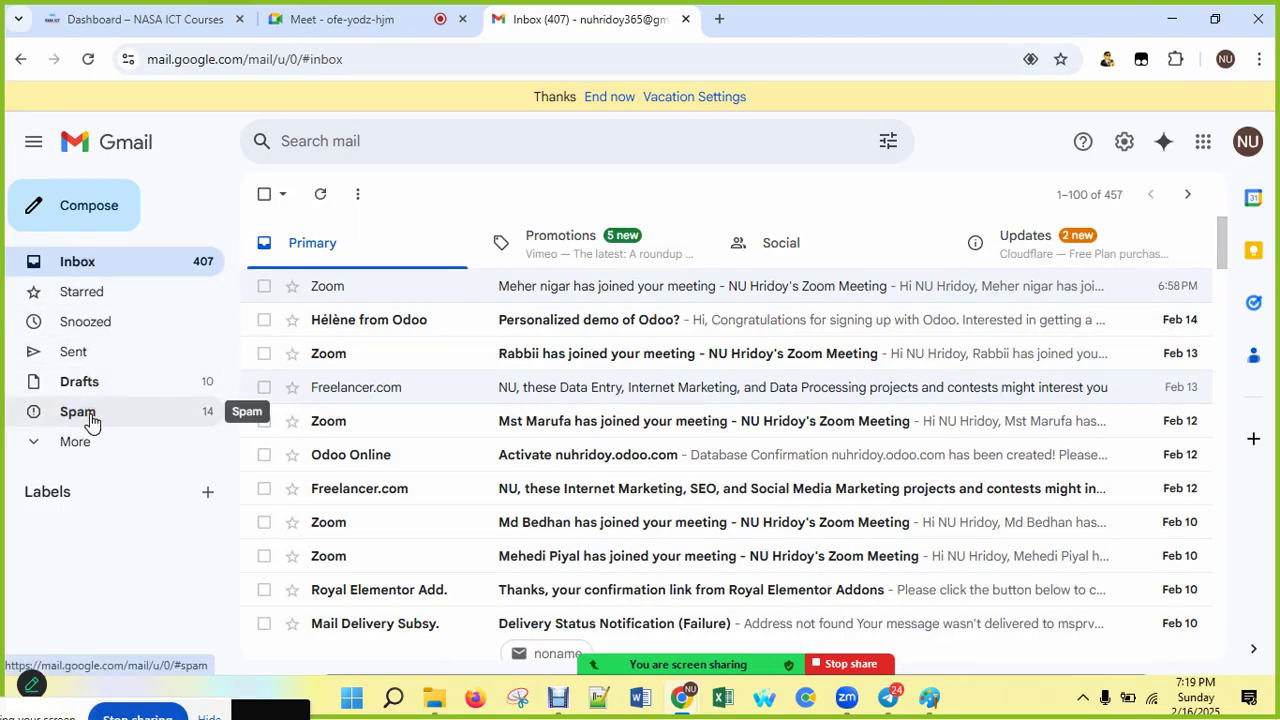
Step: Expand More in the left sidebar to reveal Important, Chats, Scheduled, All Mail and Trash
left_click(87, 412)
left_click(36, 445)
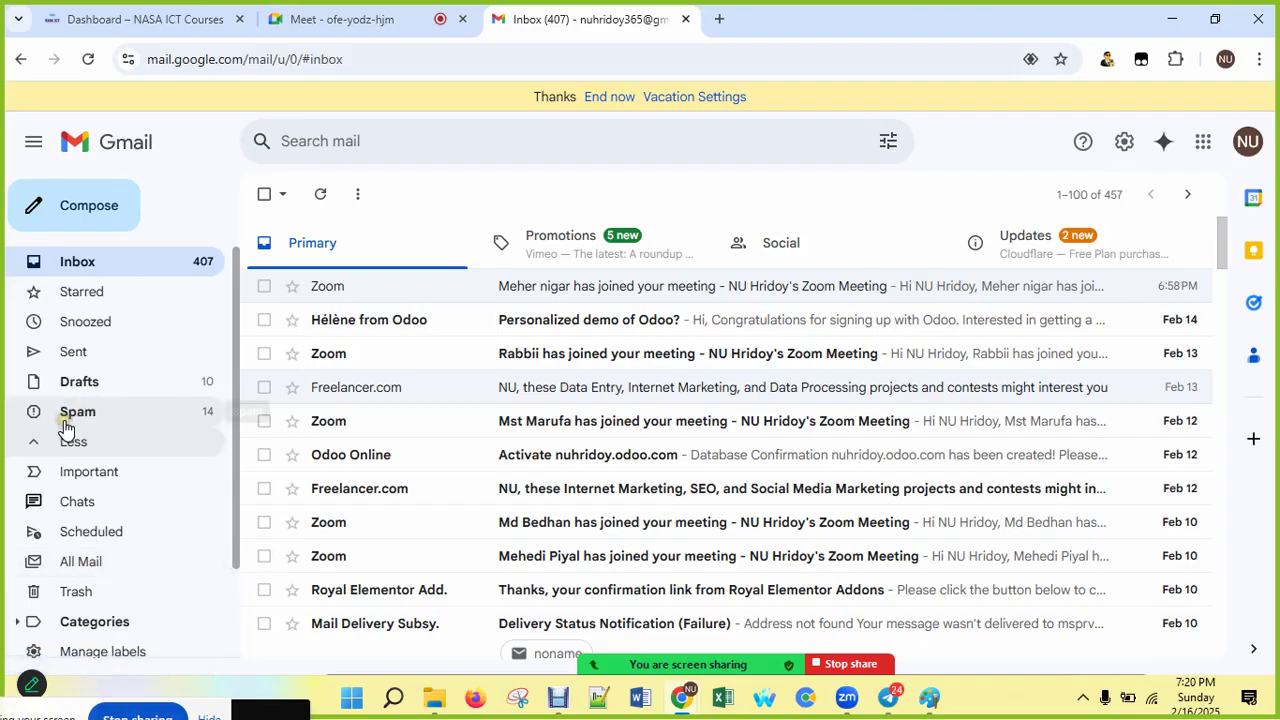
Step: Open the Quick settings panel from the gear icon and try See all settings
left_click(1124, 146)
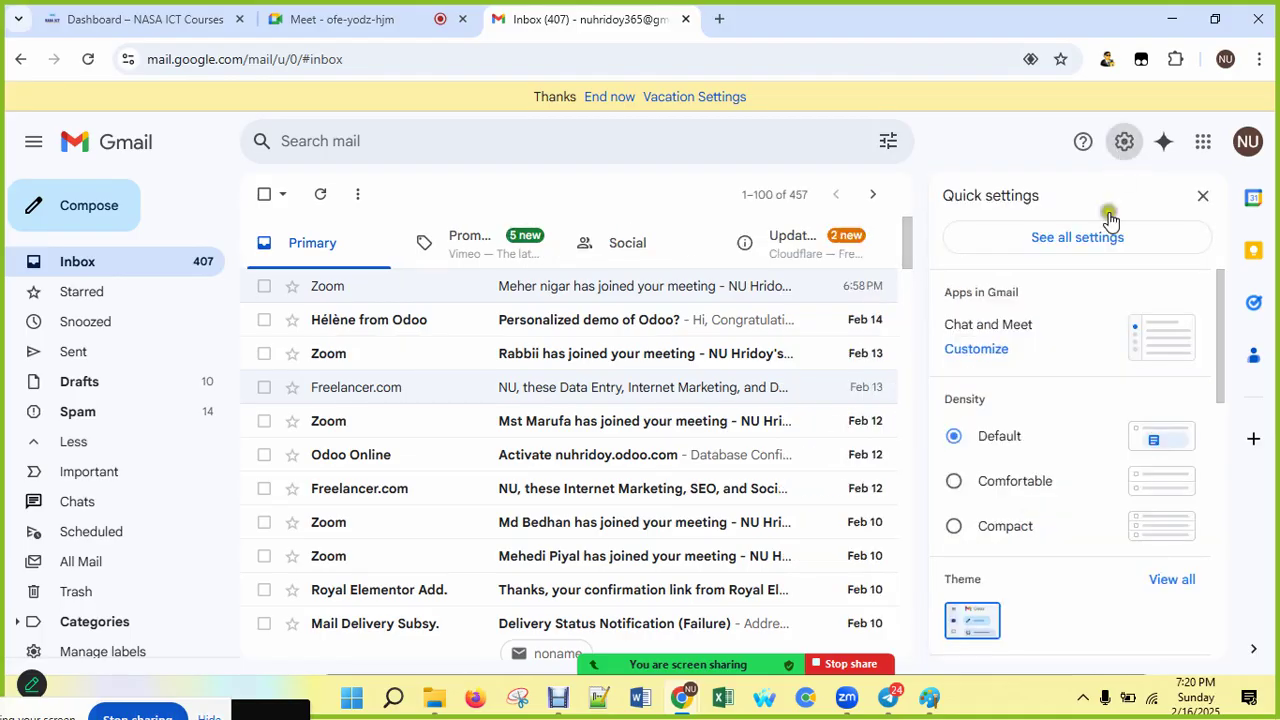
left_click(1084, 248)
left_click(1084, 248)
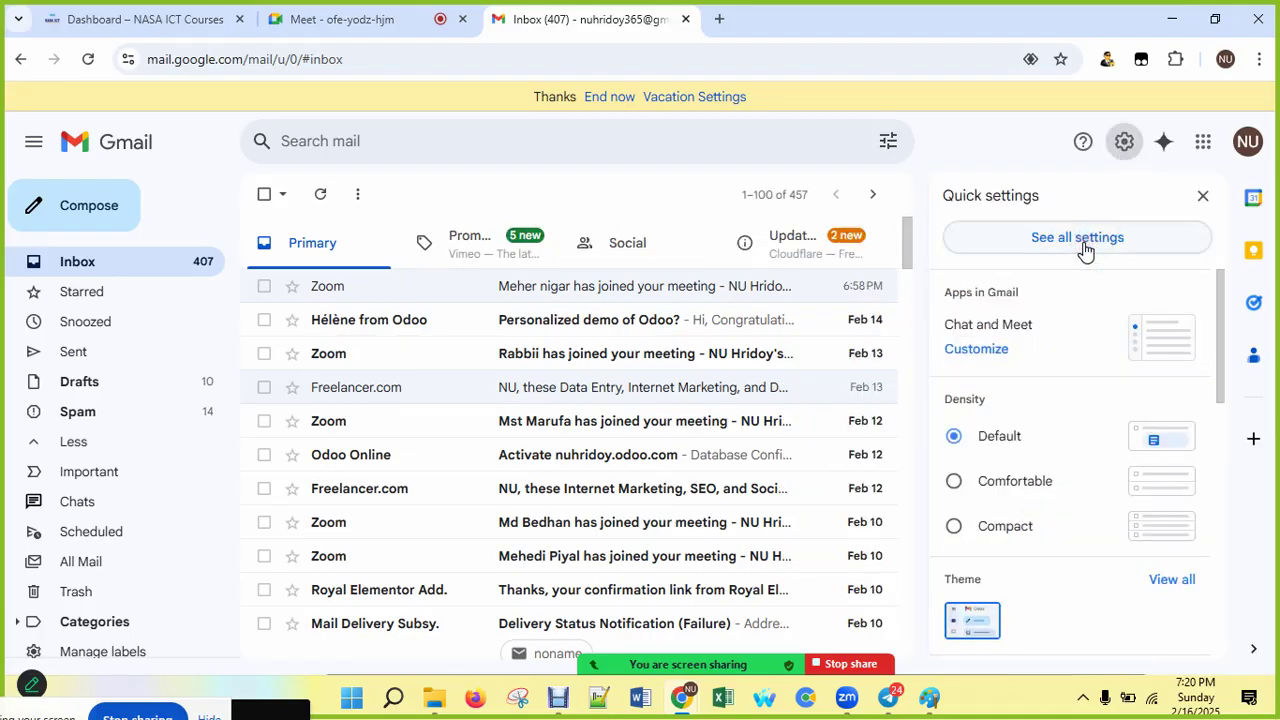
left_click(1085, 248)
left_click(1085, 240)
left_click(1084, 240)
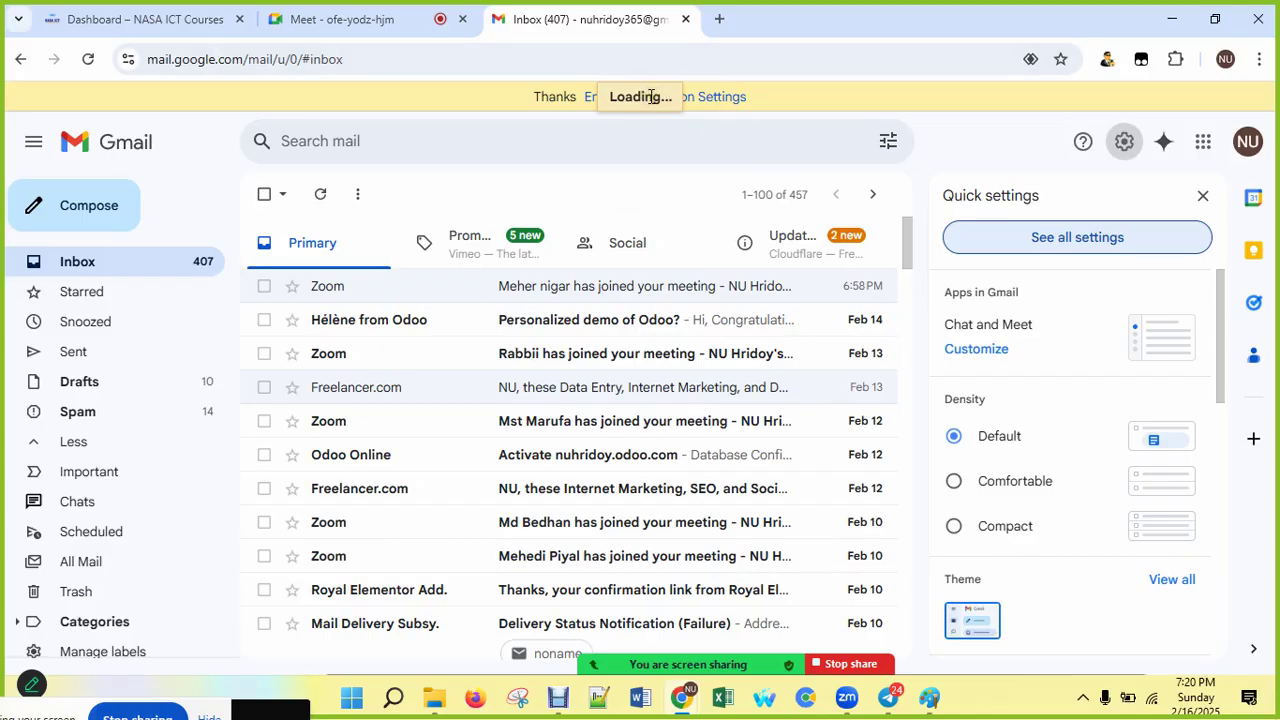
left_click(558, 698)
left_click(558, 700)
Step: Retry See all settings until the full settings page starts loading
left_click(1018, 241)
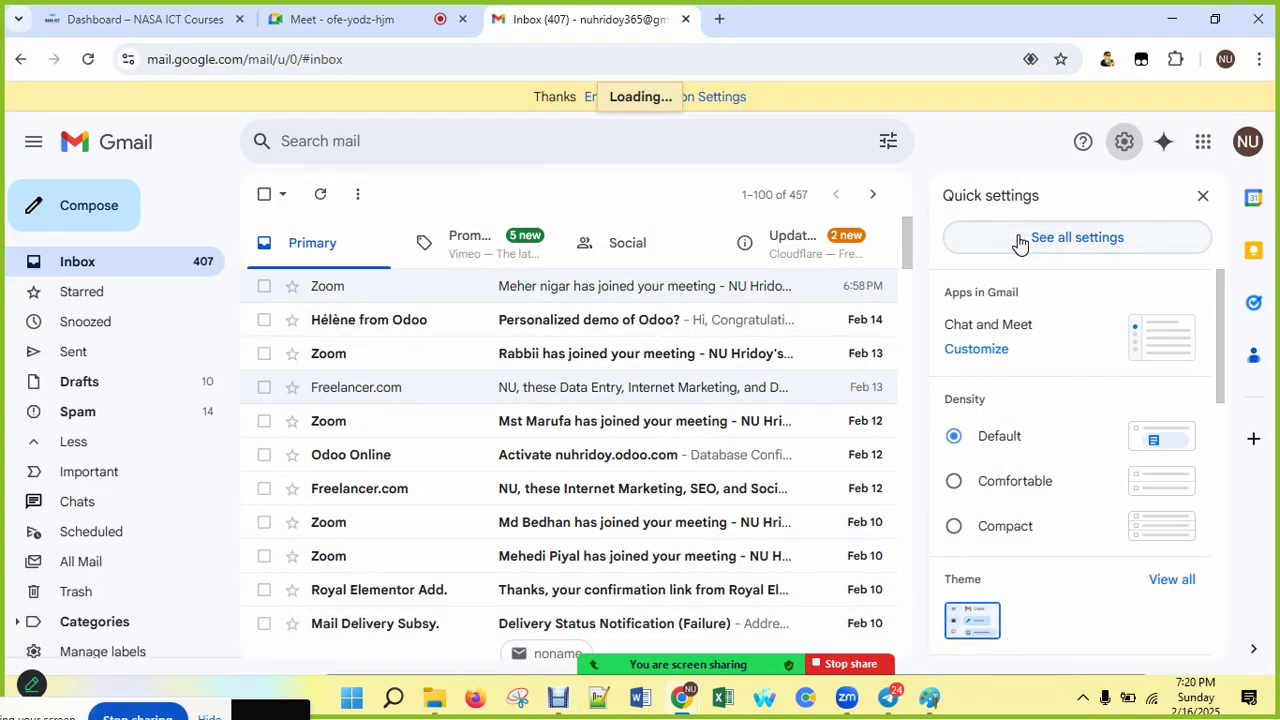
left_click(1018, 241)
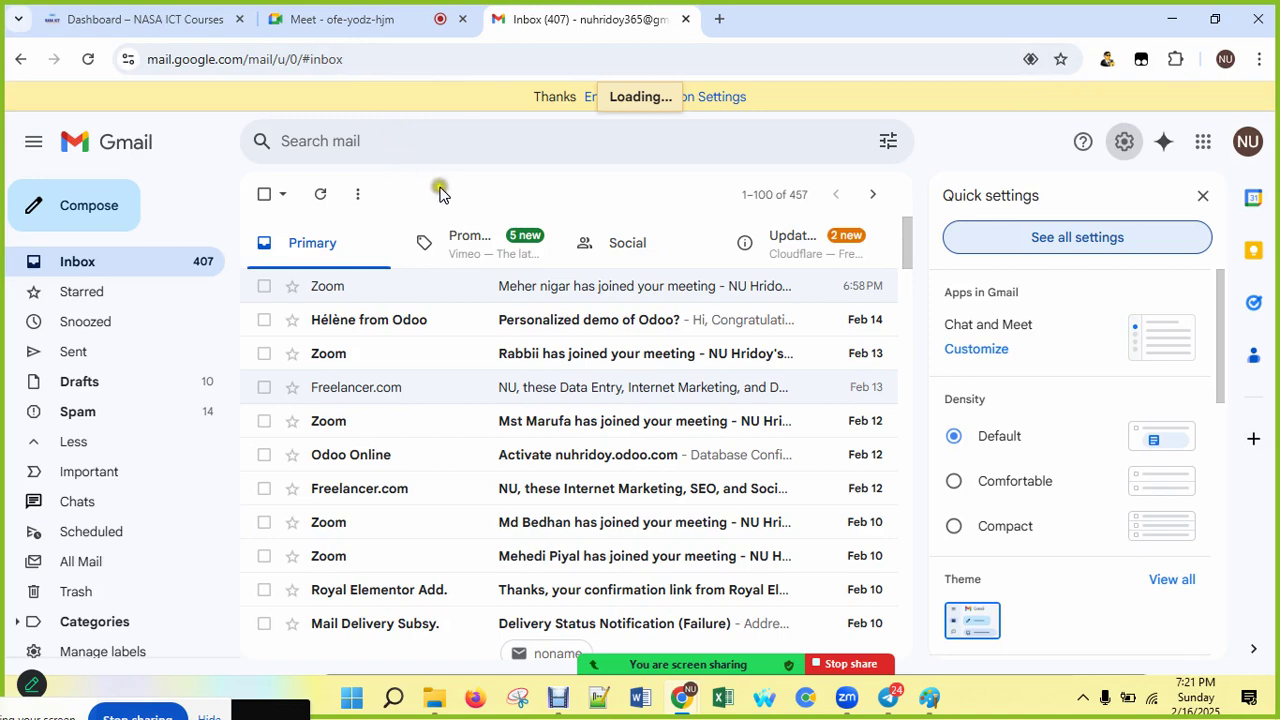
scroll(729, 371, "down", 1)
scroll(777, 380, "up", 1)
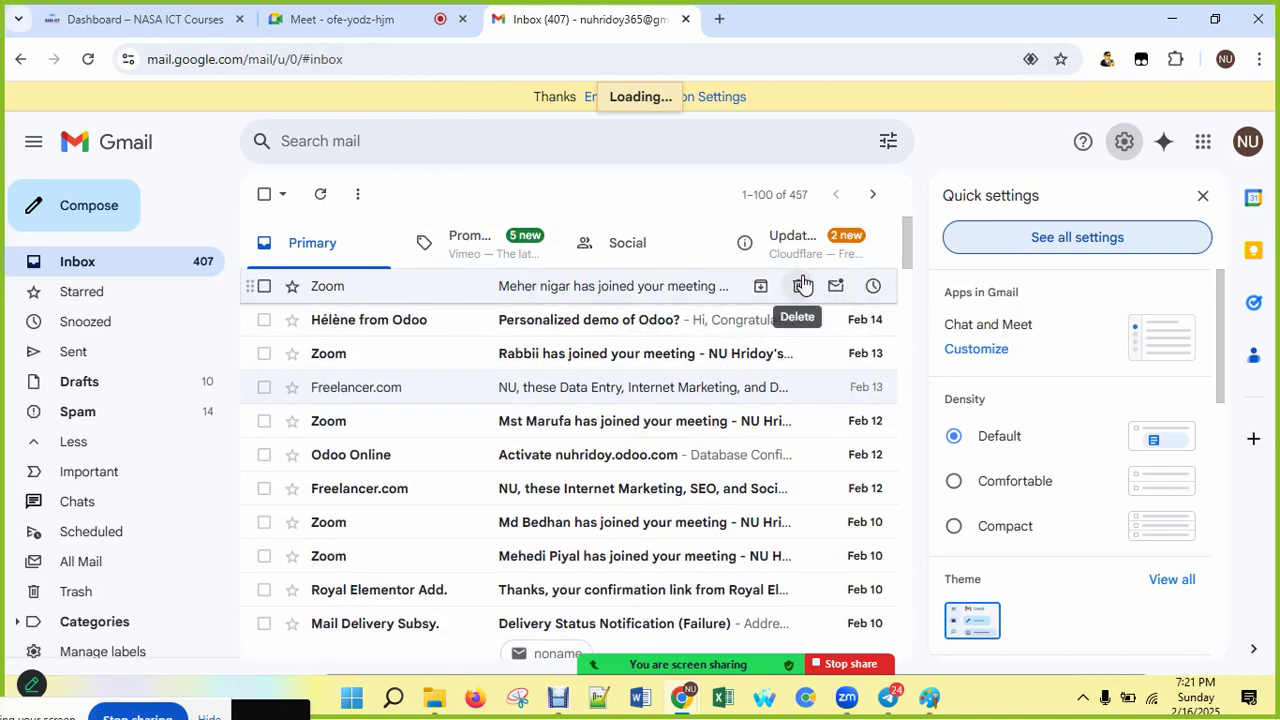
scroll(1079, 370, "down", 5)
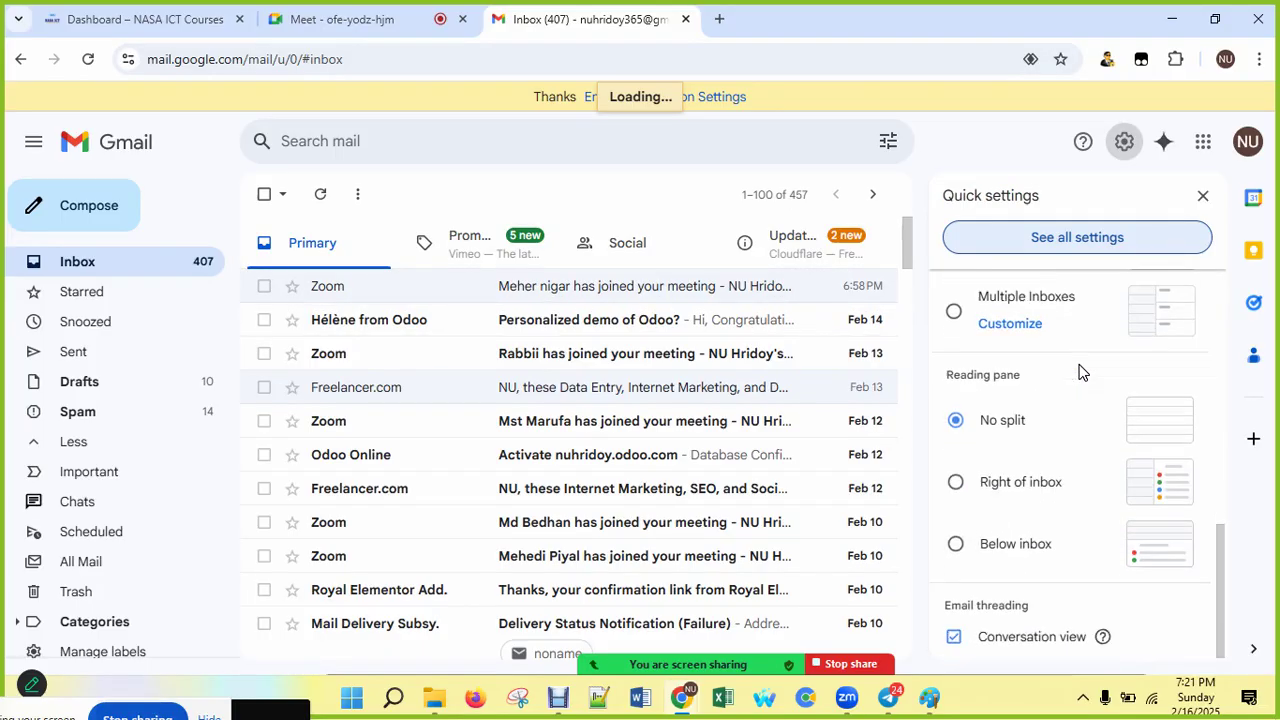
scroll(1079, 372, "up", 6)
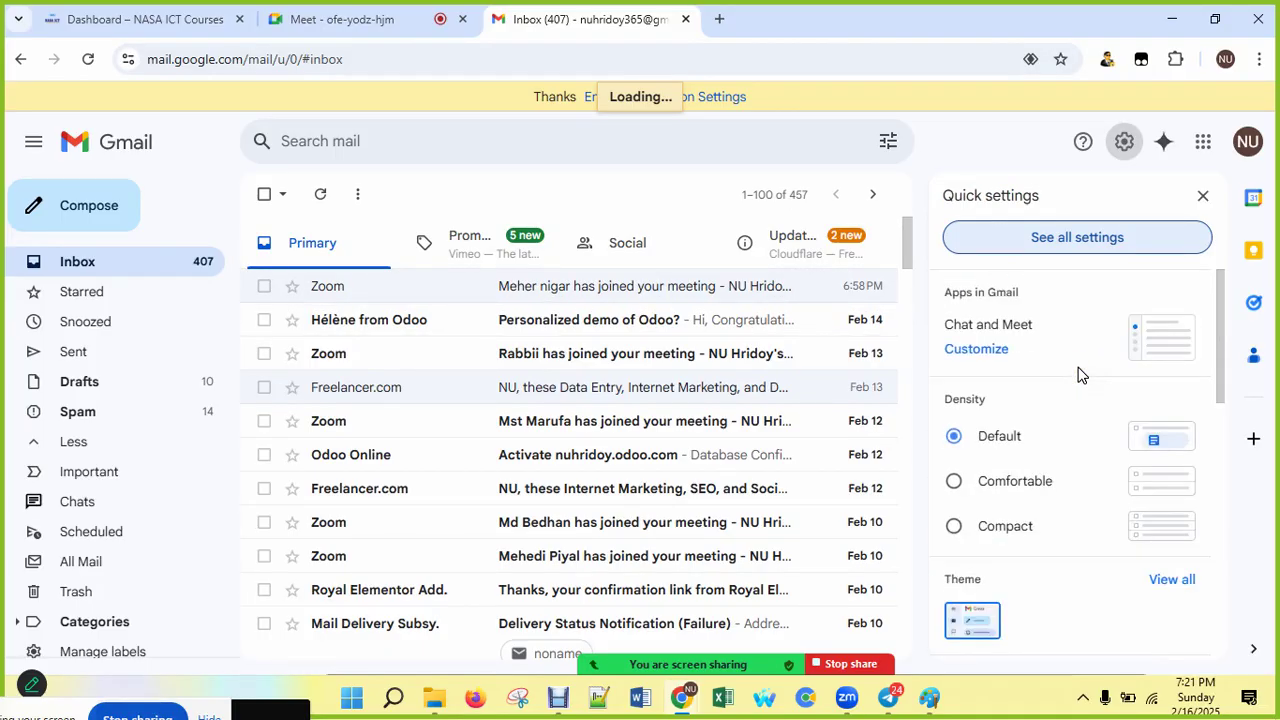
left_click(999, 240)
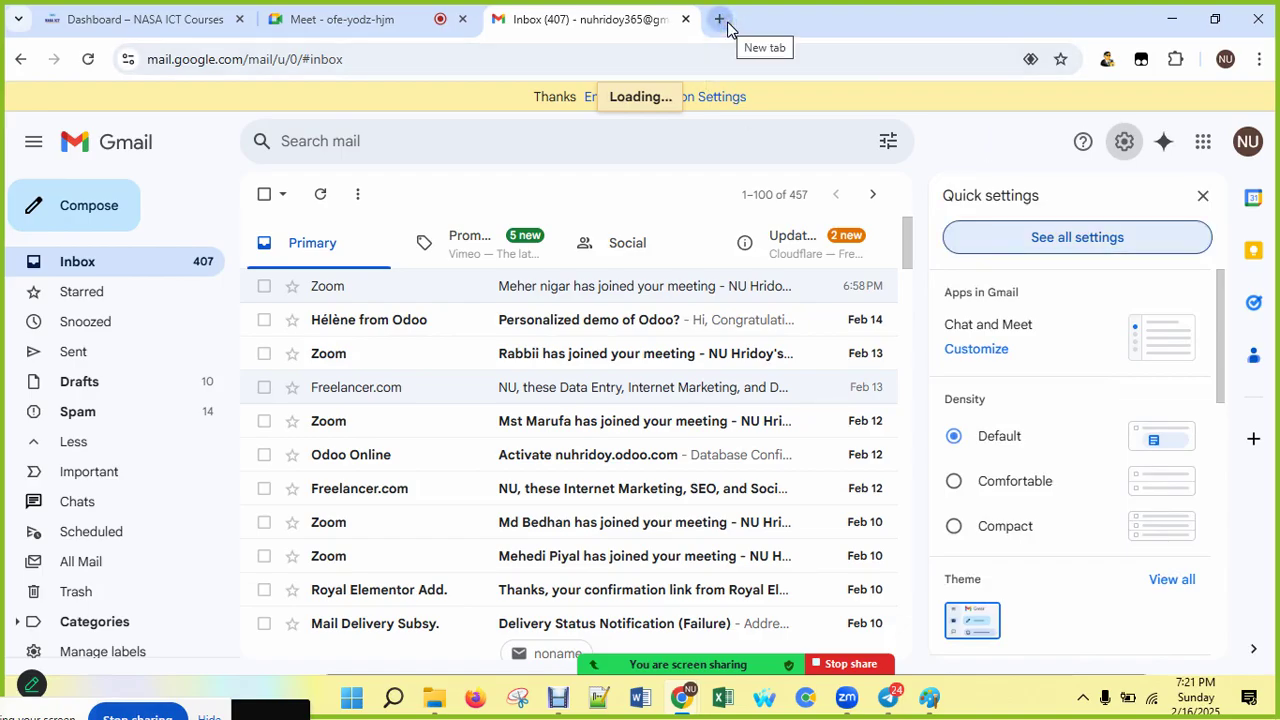
left_click(1065, 240)
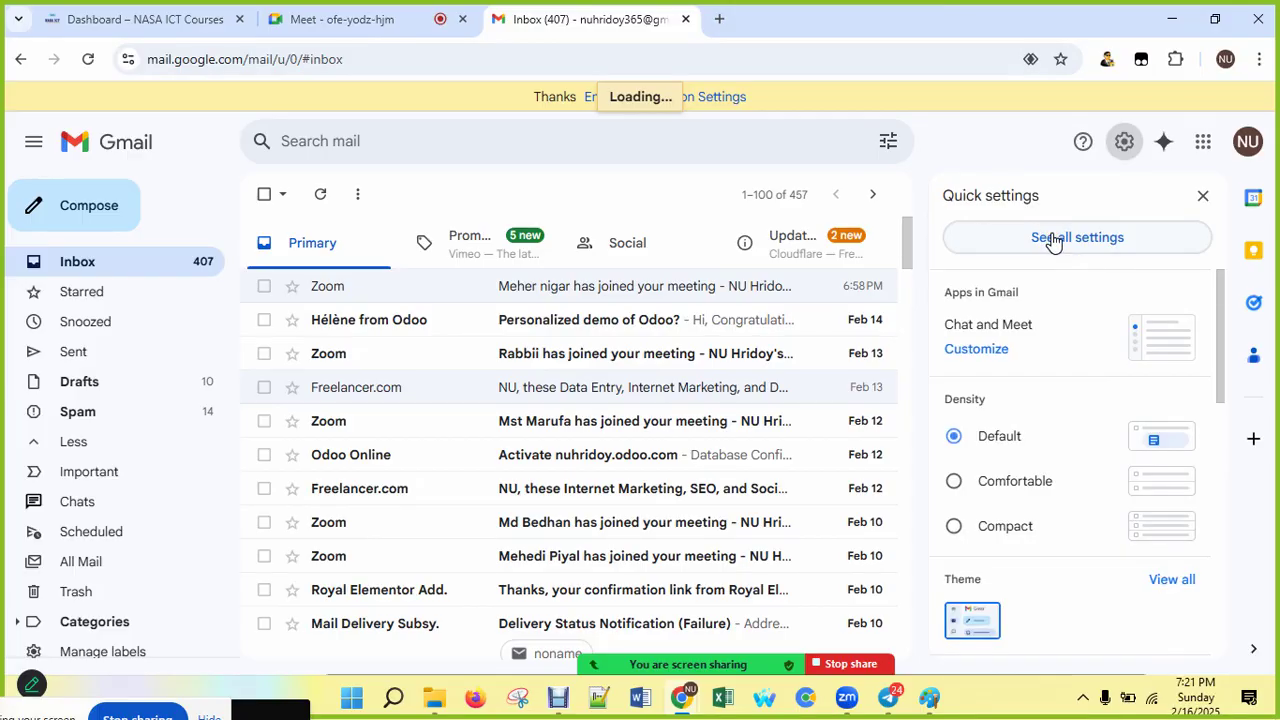
left_click(1052, 242)
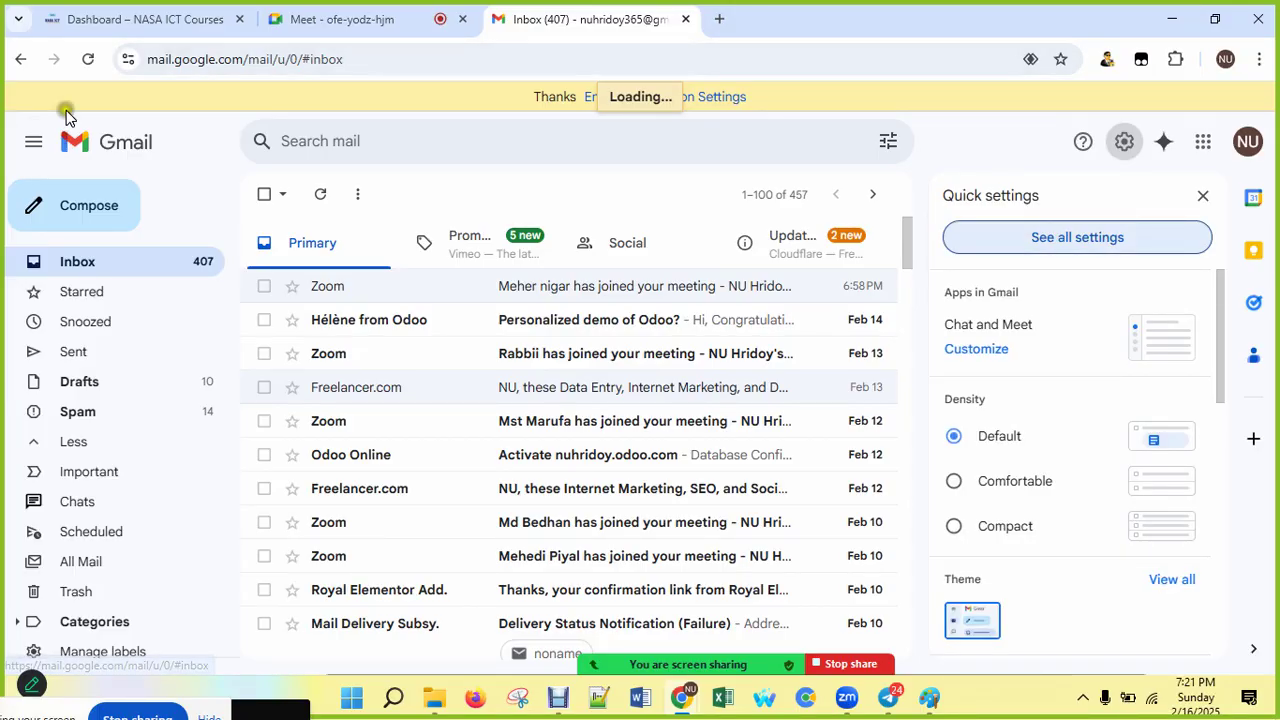
Step: Reload Gmail and bring up the full Settings page at its General section
left_click(93, 60)
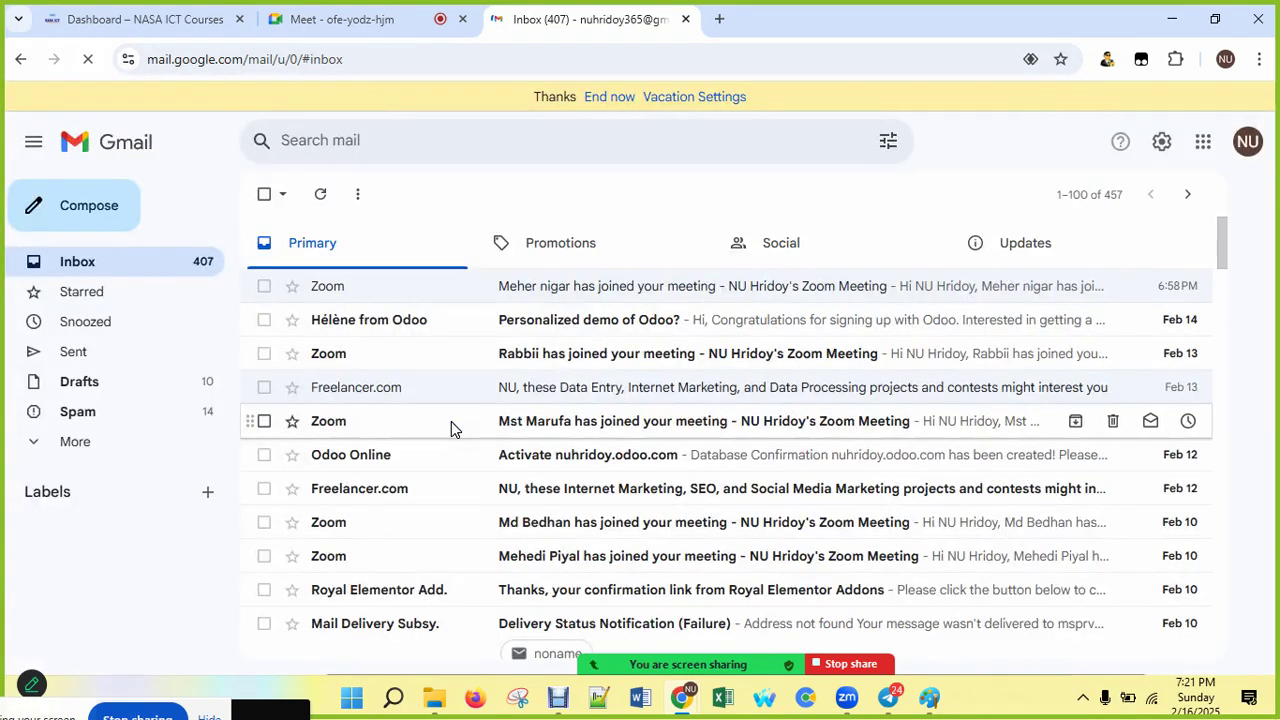
left_click(1161, 146)
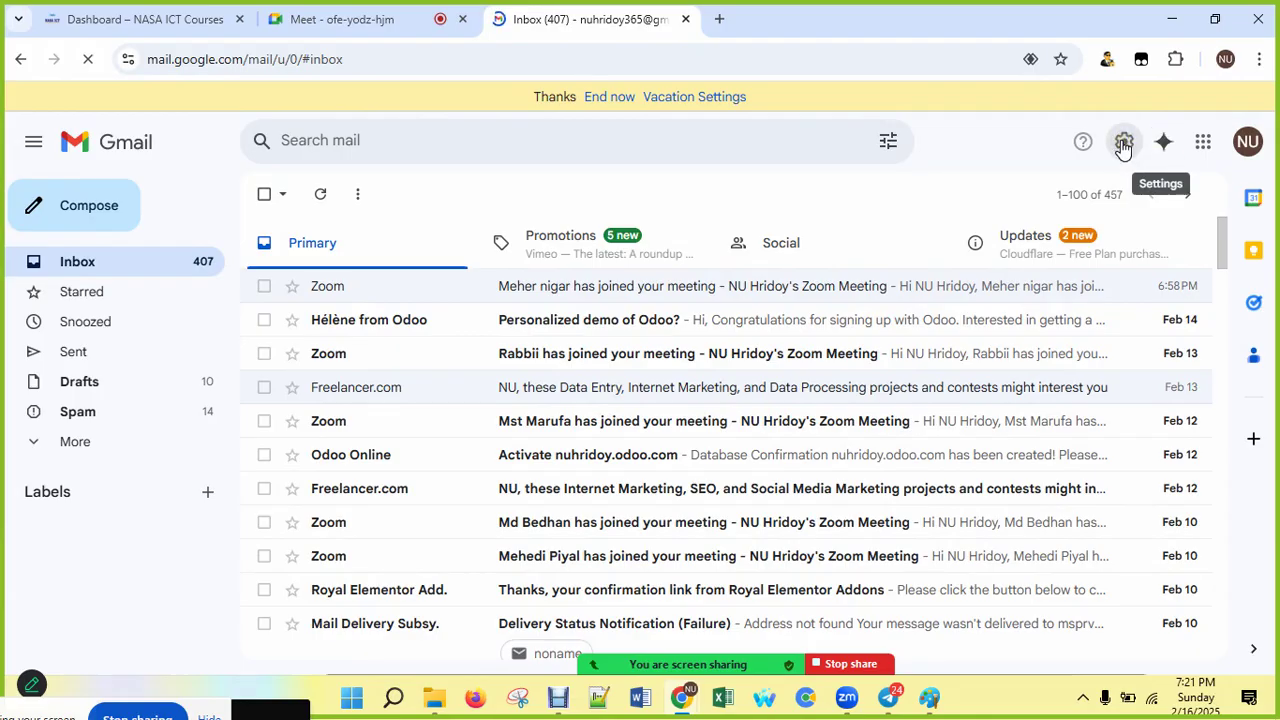
left_click(1123, 145)
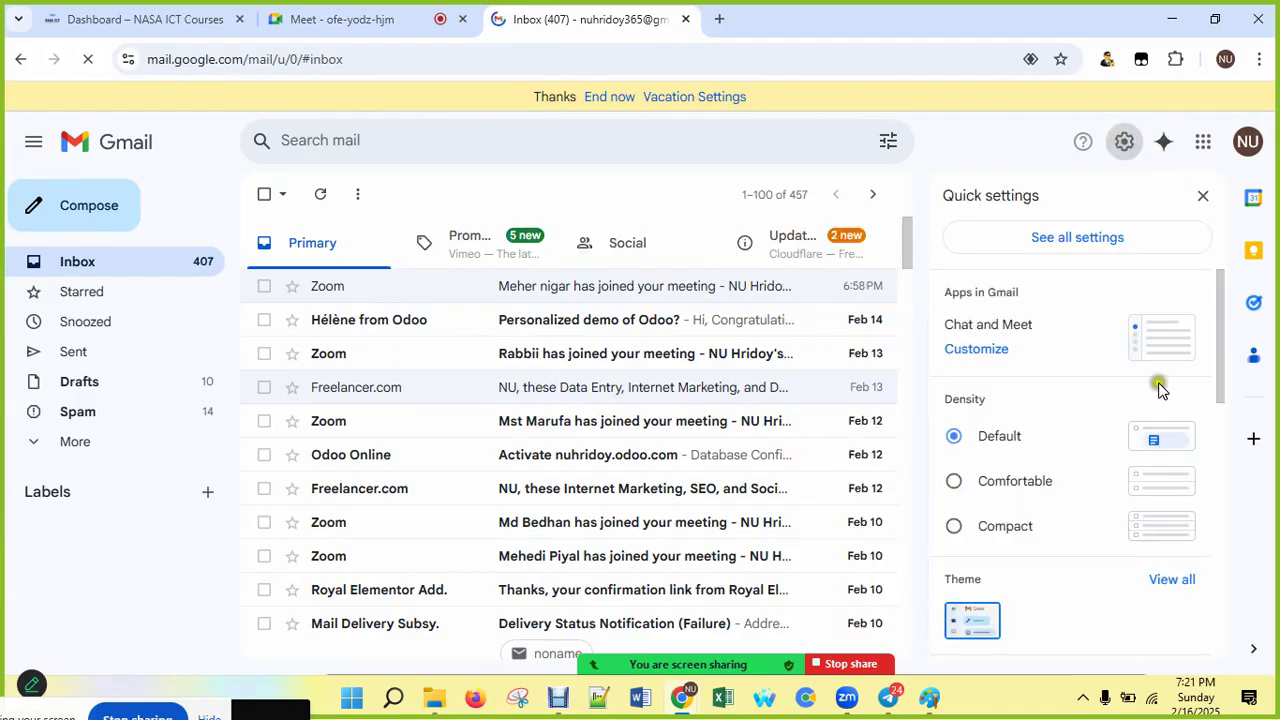
left_click(1094, 240)
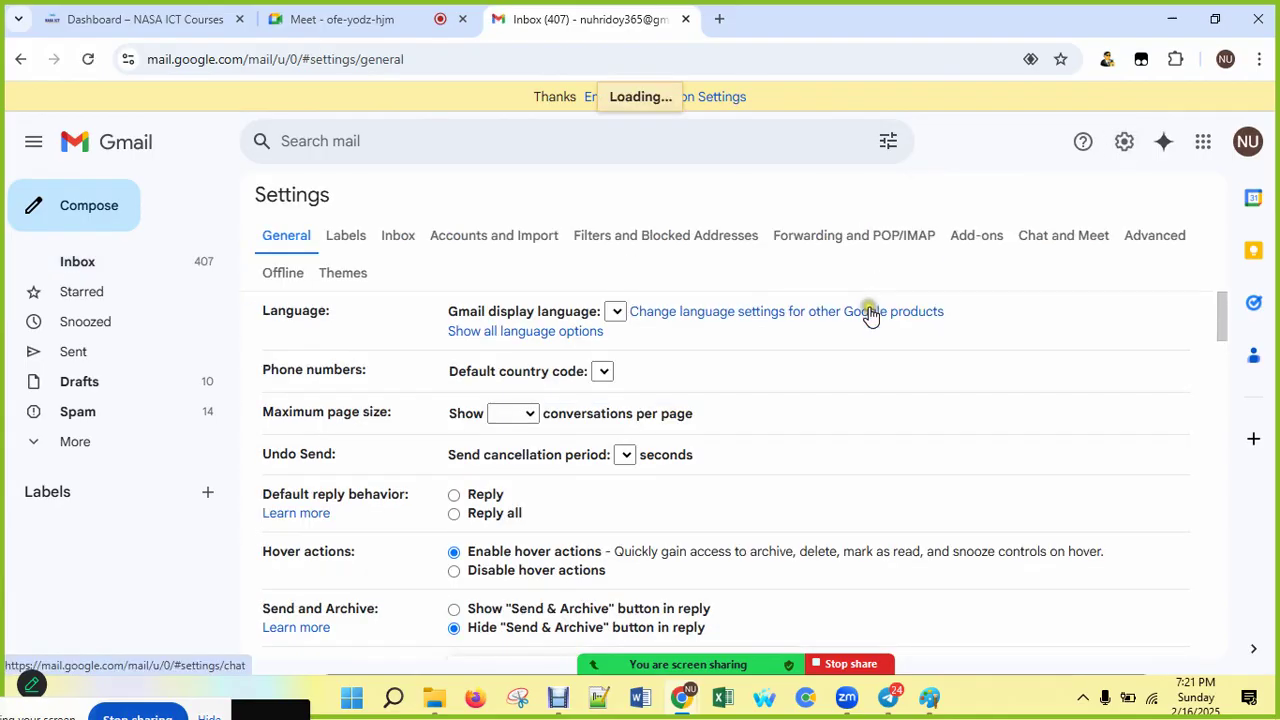
Step: In the Labels settings, hide the Spam label and then restore it
left_click(333, 238)
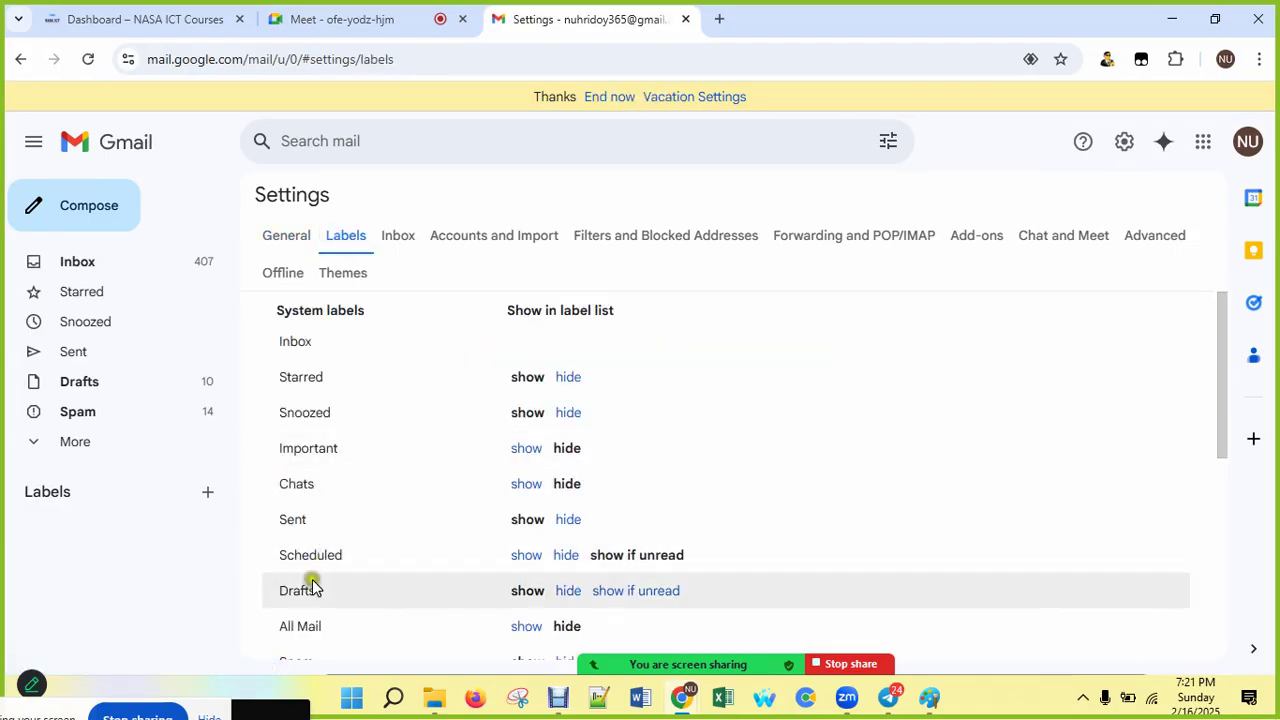
scroll(294, 509, "down", 2)
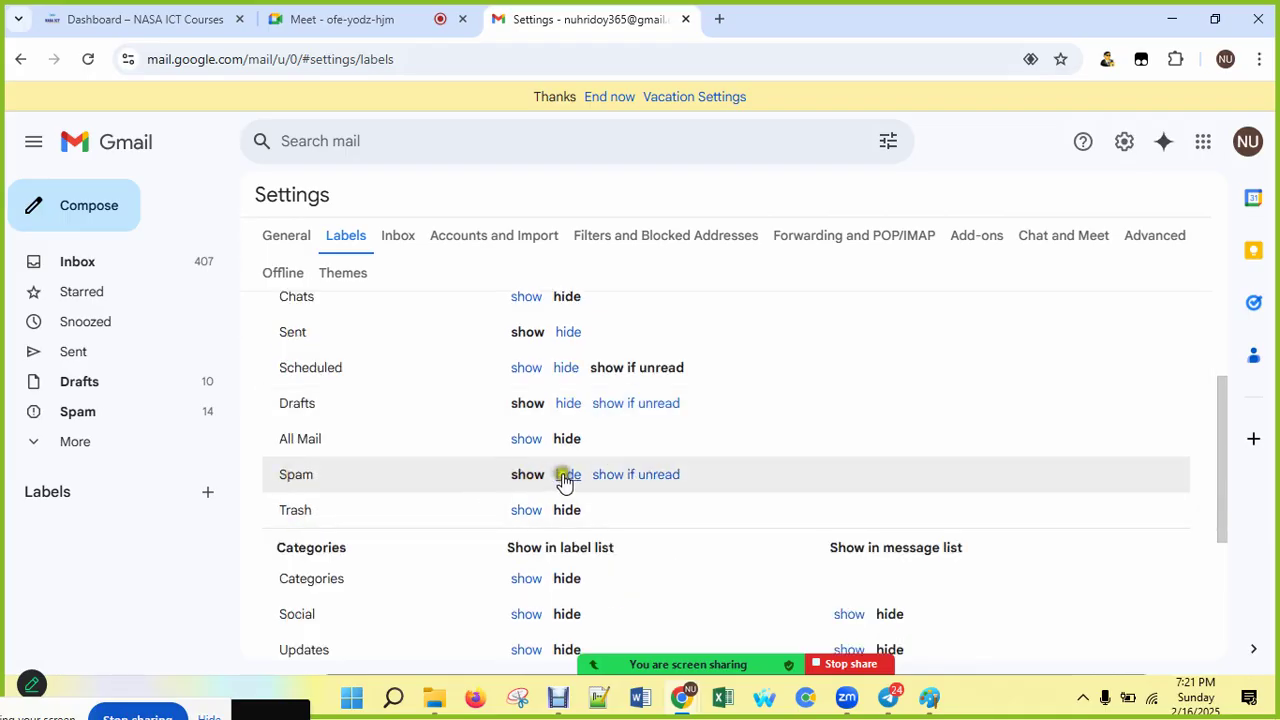
left_click(566, 475)
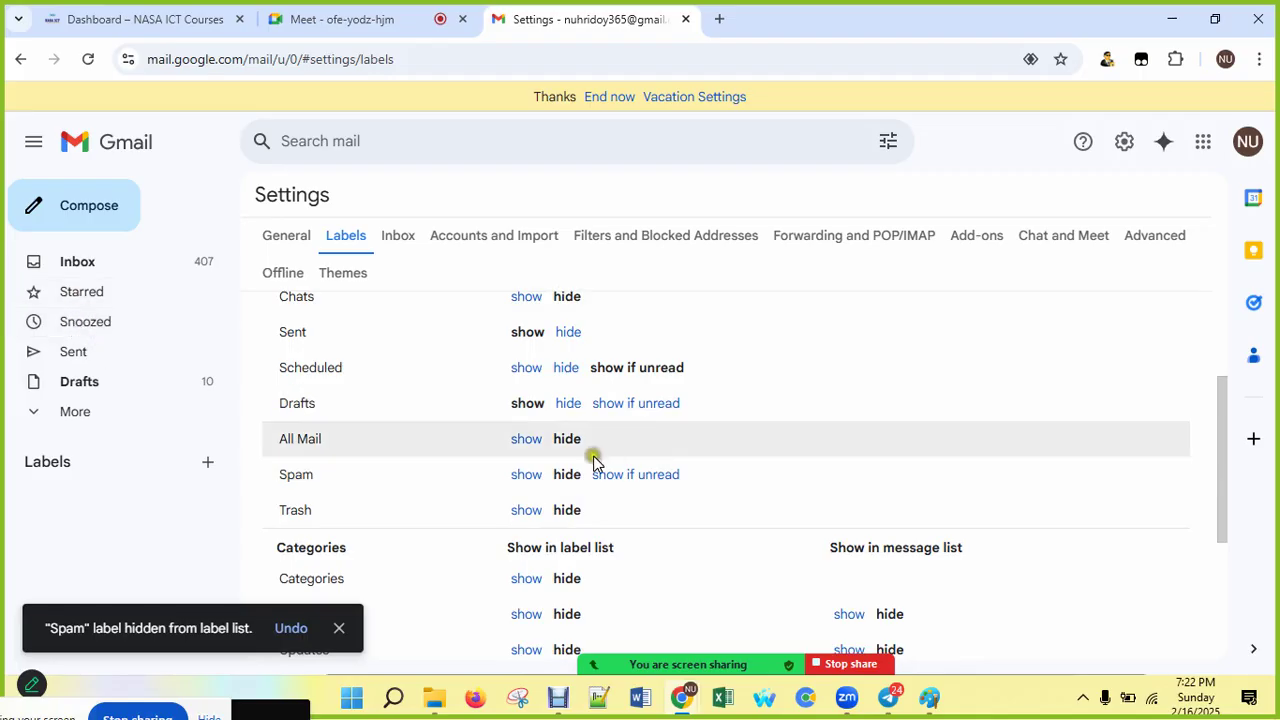
left_click(526, 476)
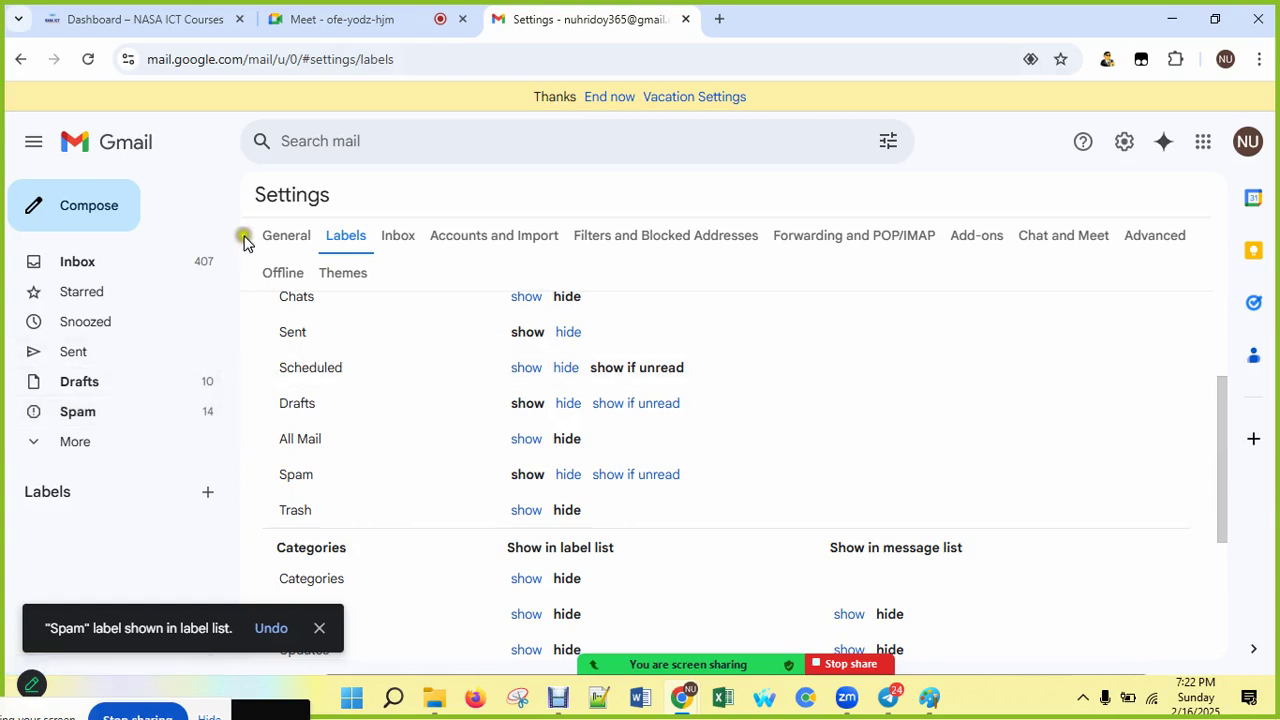
Step: Return to the inbox and scroll through the message list
left_click(168, 268)
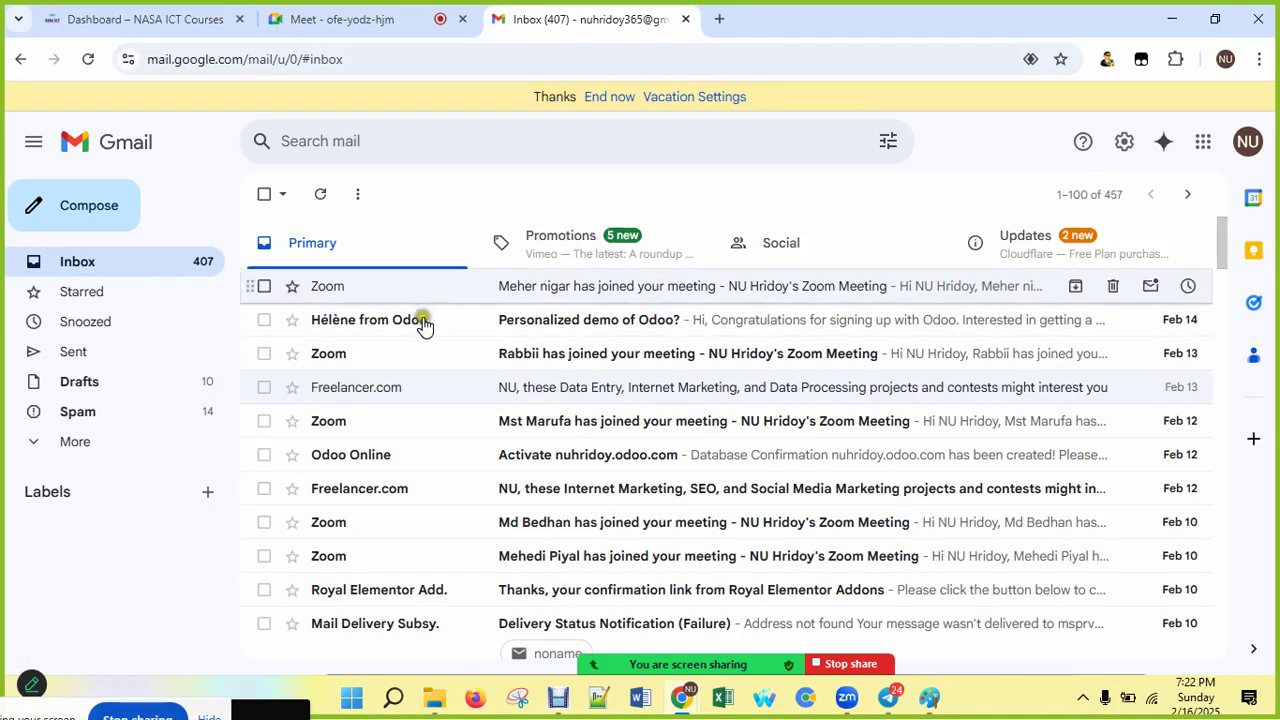
scroll(437, 374, "down", 10)
scroll(437, 377, "down", 15)
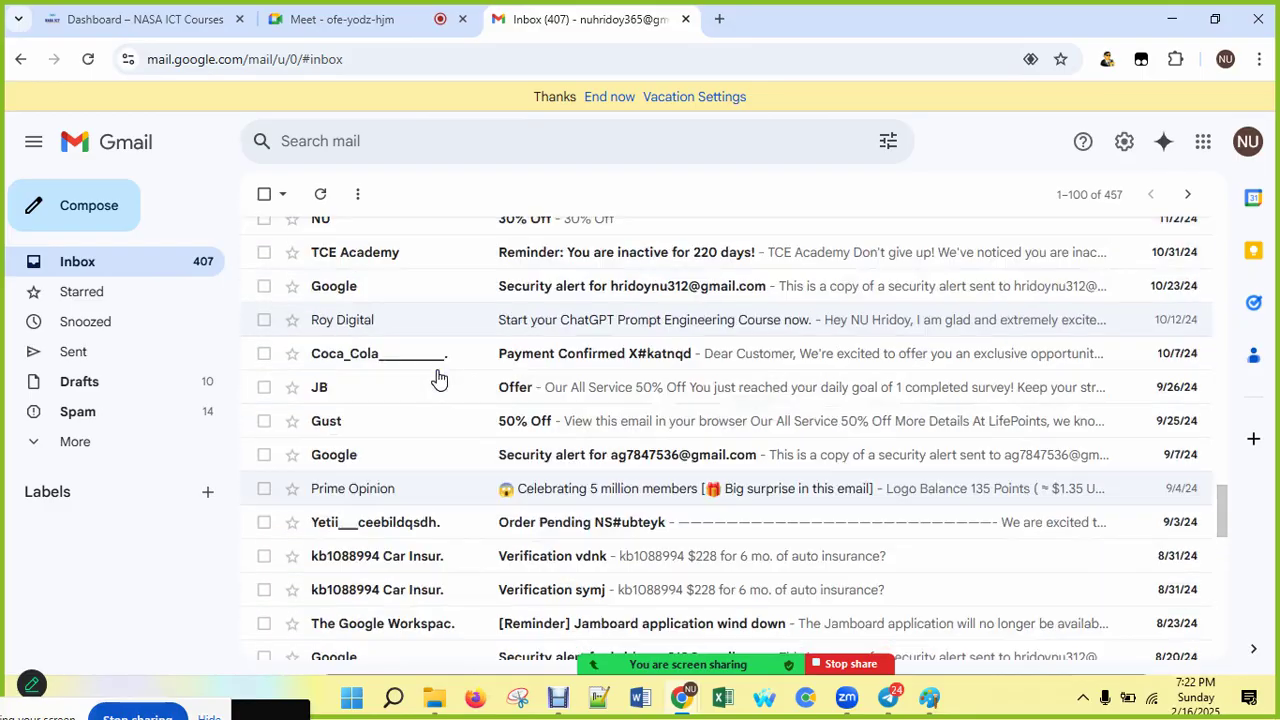
scroll(437, 377, "up", 8)
scroll(437, 388, "up", 20)
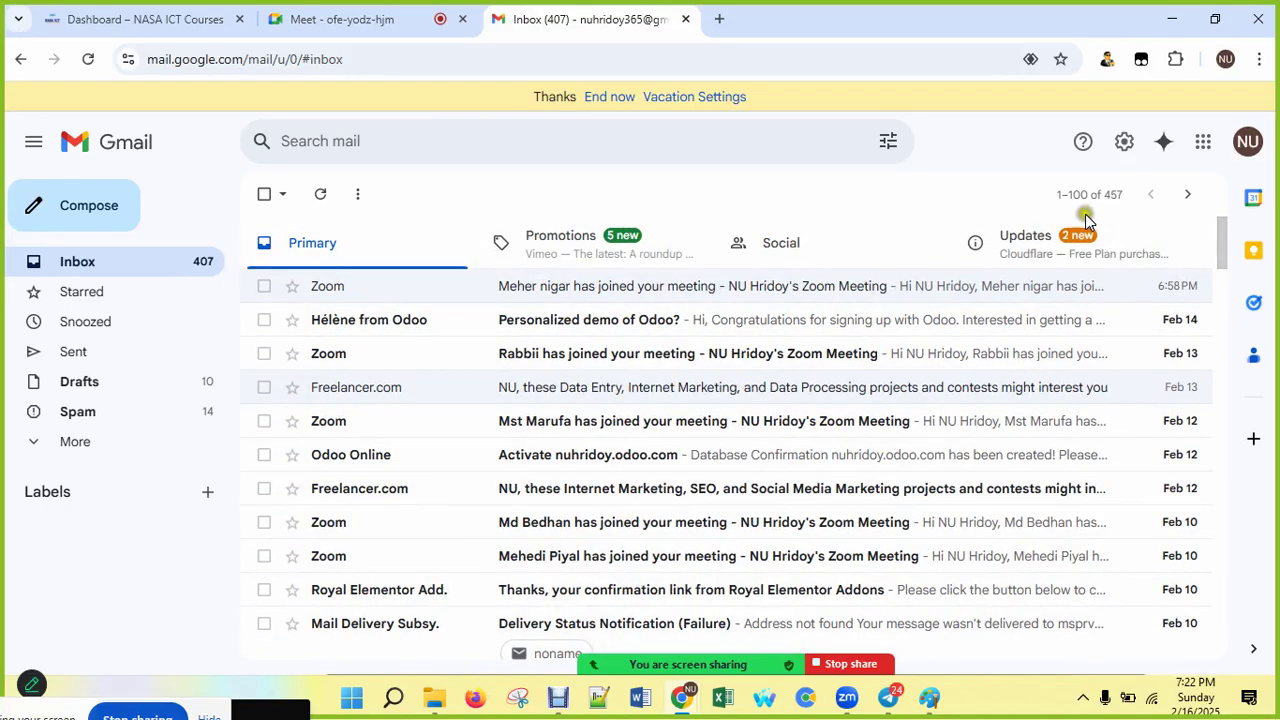
Step: Check the Newest/Oldest sort choices, then bring up the quick settings panel
left_click(1080, 200)
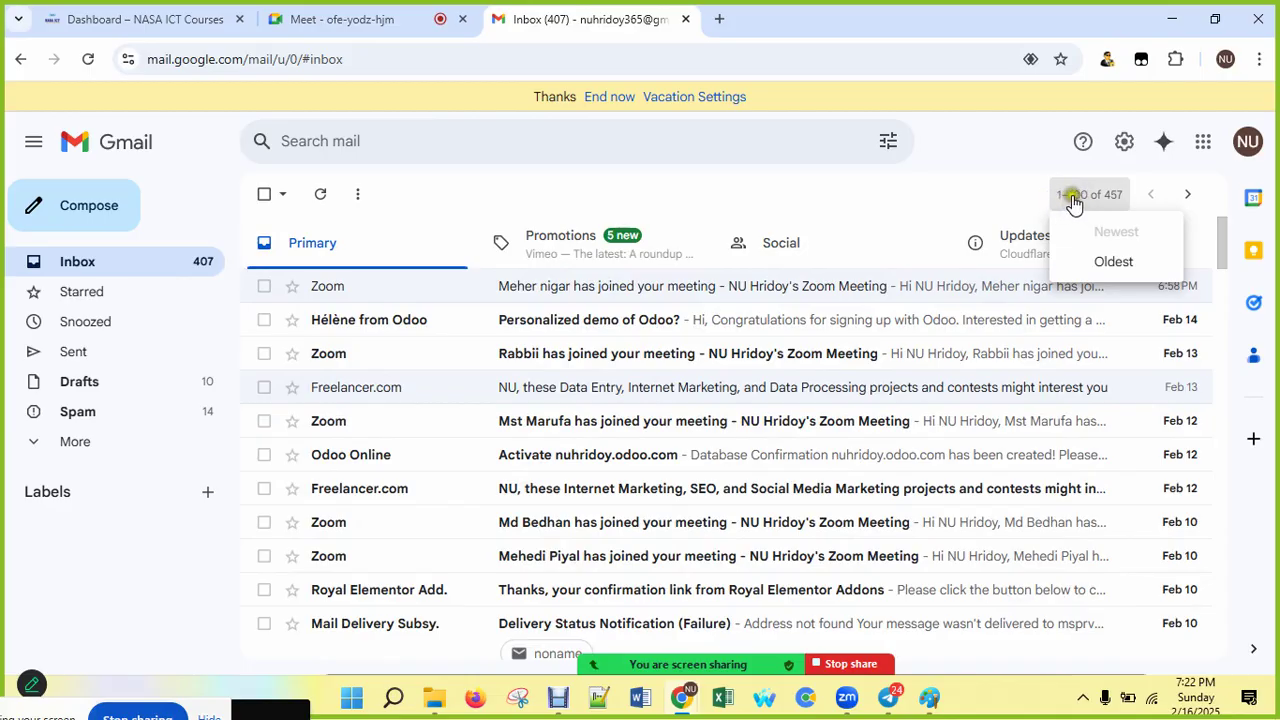
left_click(1066, 203)
left_click(1072, 200)
left_click(1125, 142)
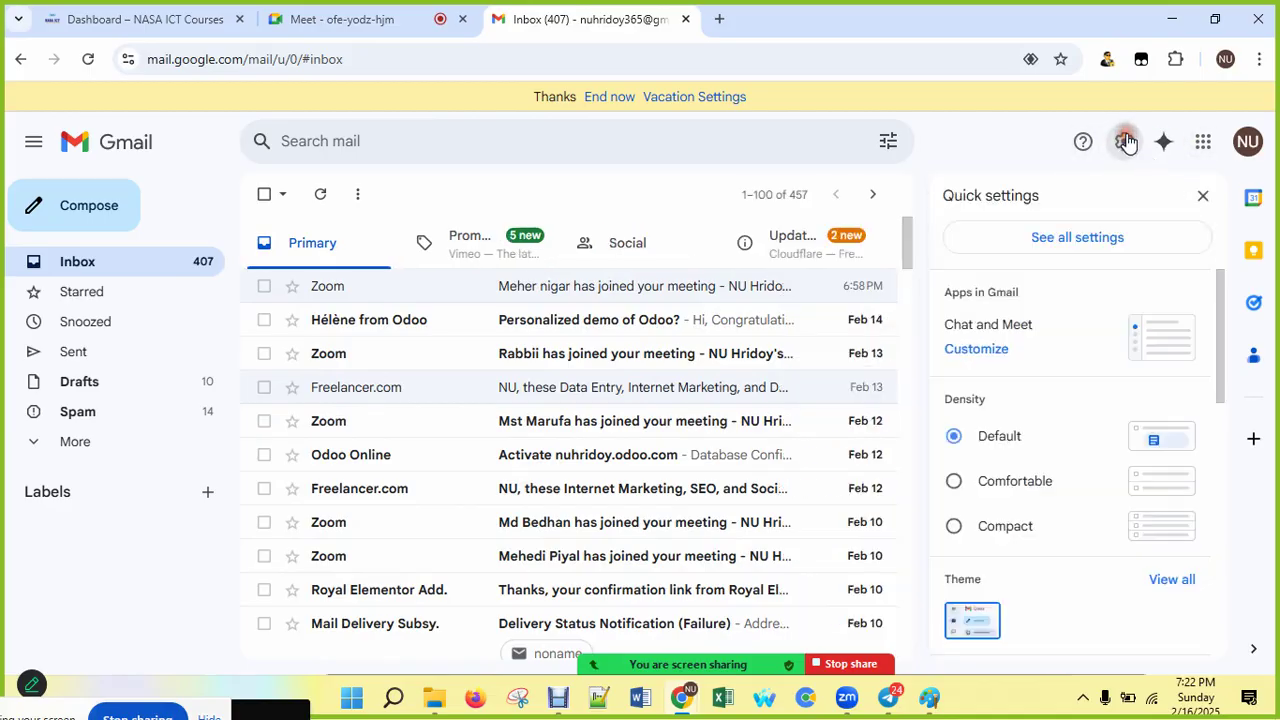
Step: In full General settings, switch maximum page size to 10, then back to 100 conversations
left_click(1080, 238)
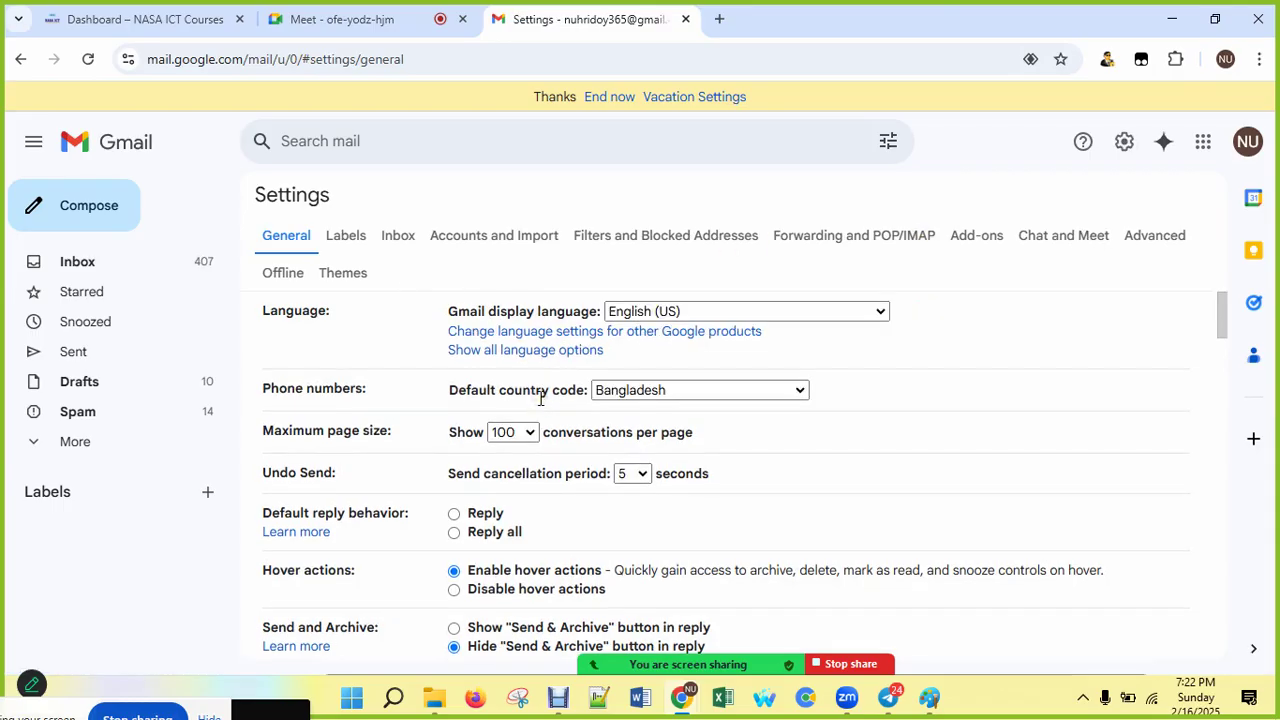
scroll(540, 398, "down", 7)
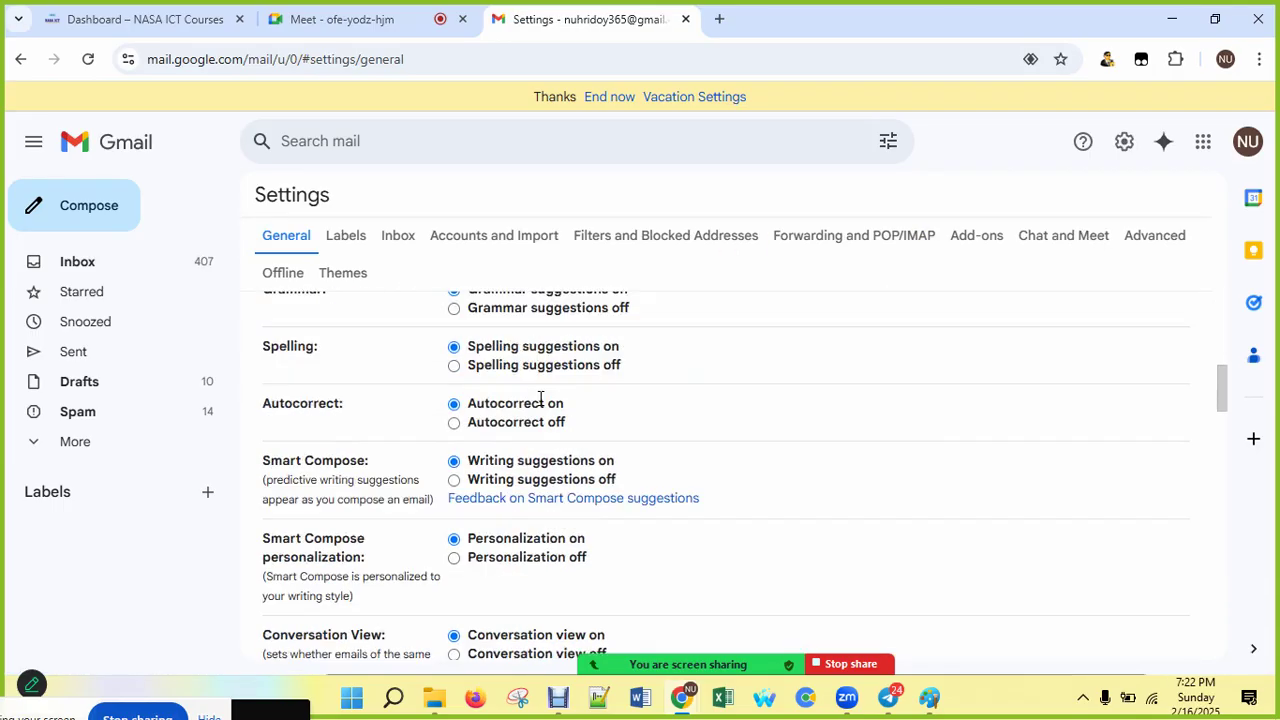
scroll(540, 398, "down", 12)
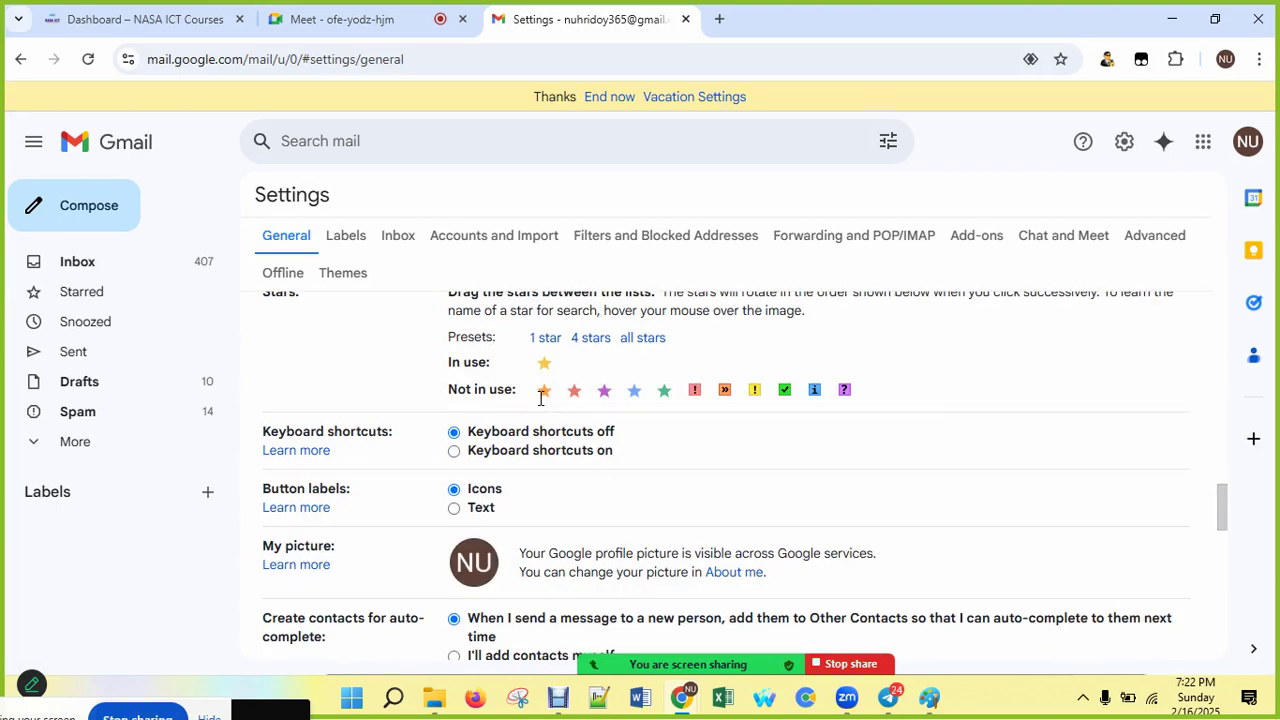
scroll(540, 398, "down", 4)
scroll(540, 398, "up", 14)
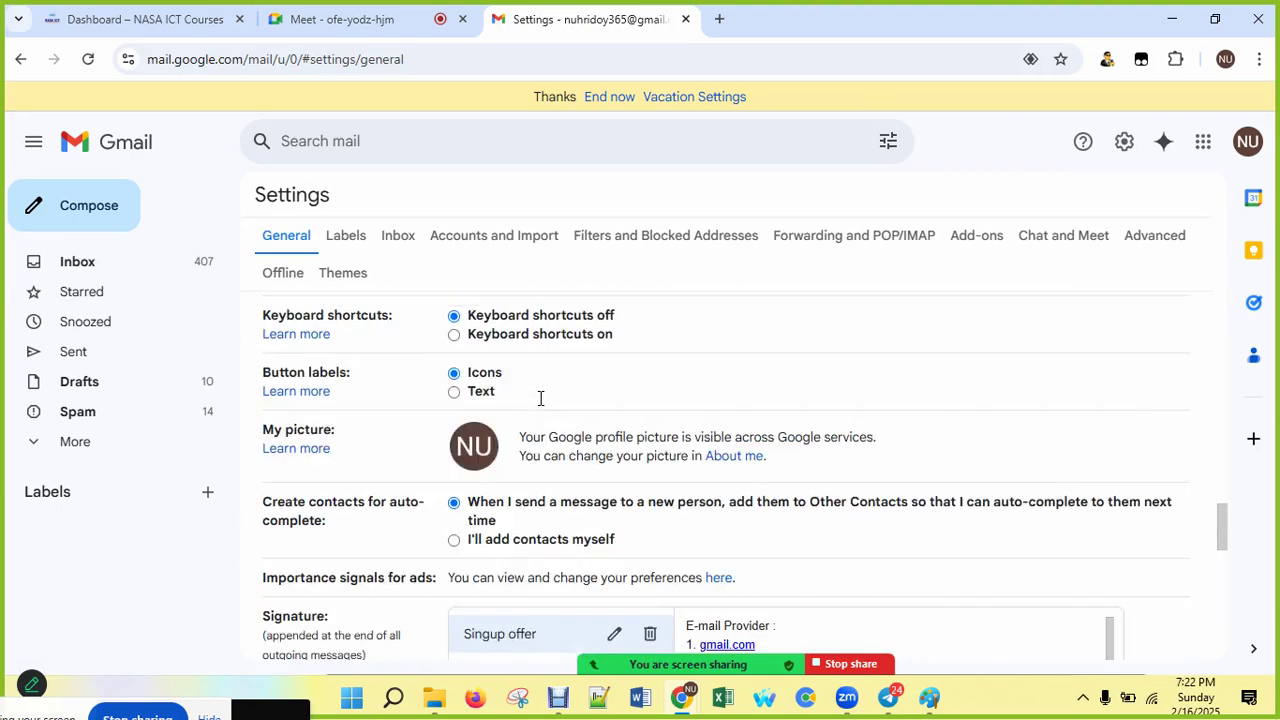
scroll(540, 398, "up", 8)
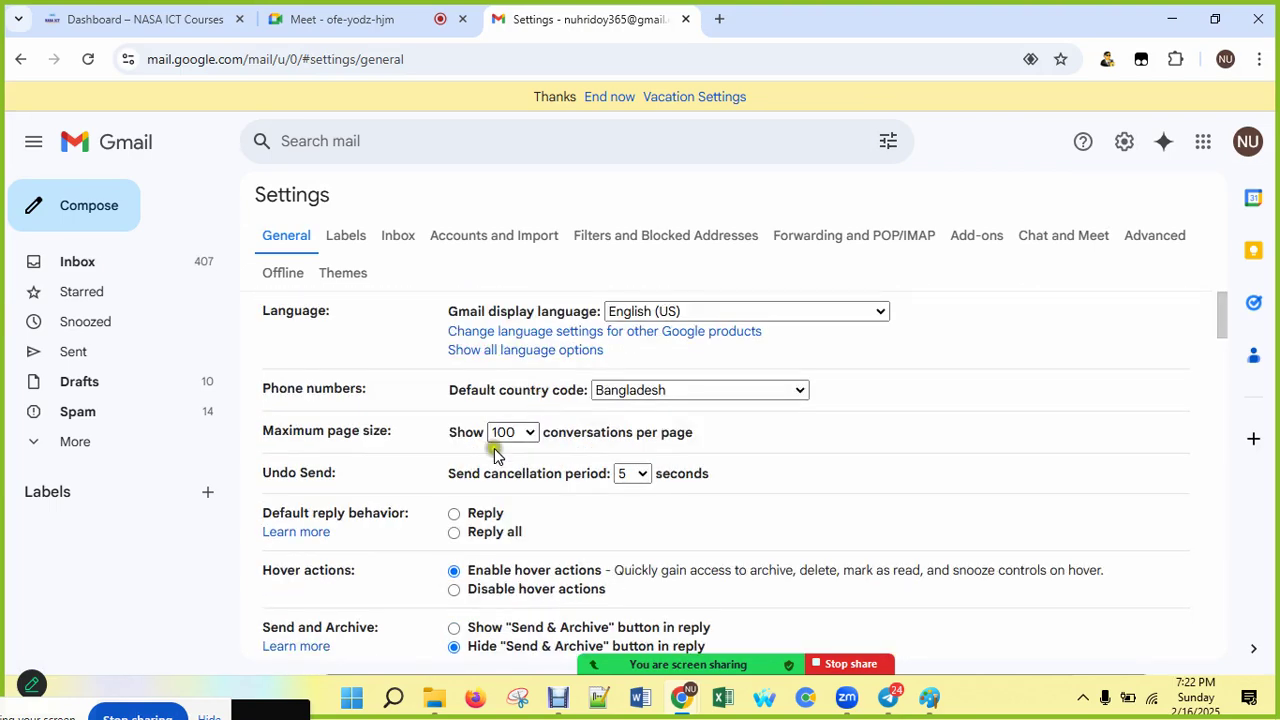
left_click(528, 432)
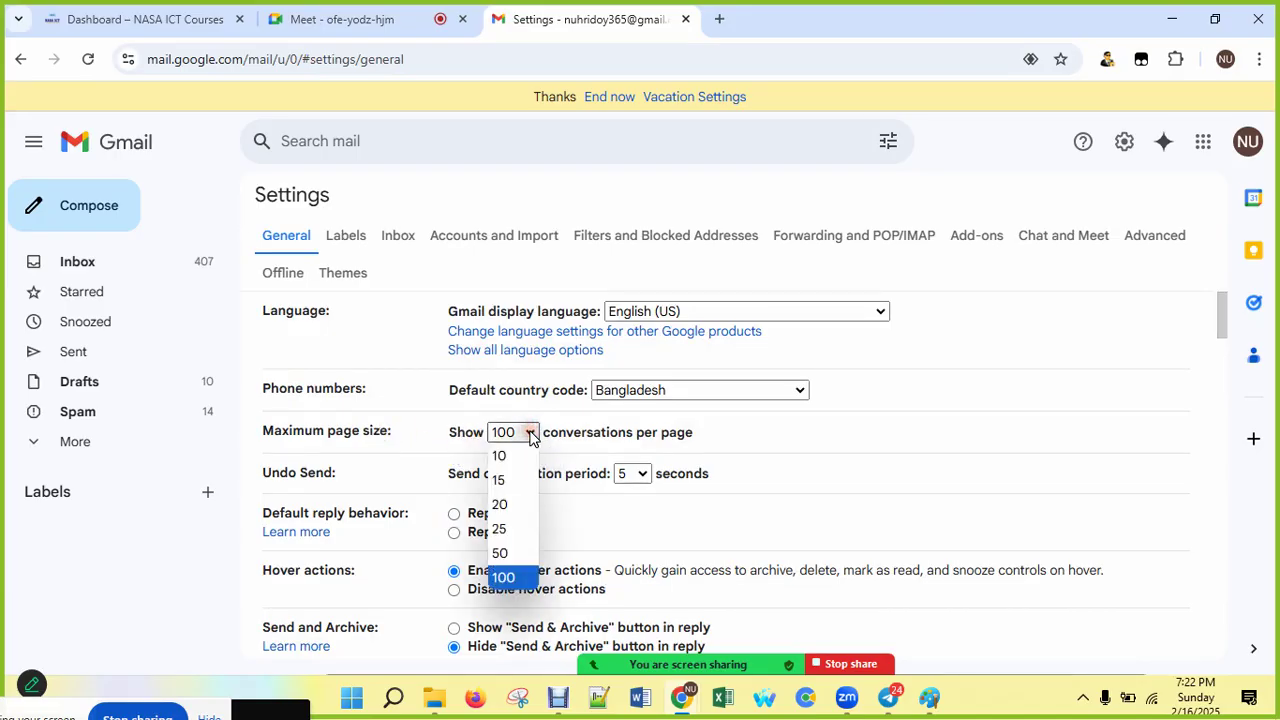
left_click(508, 458)
left_click(528, 432)
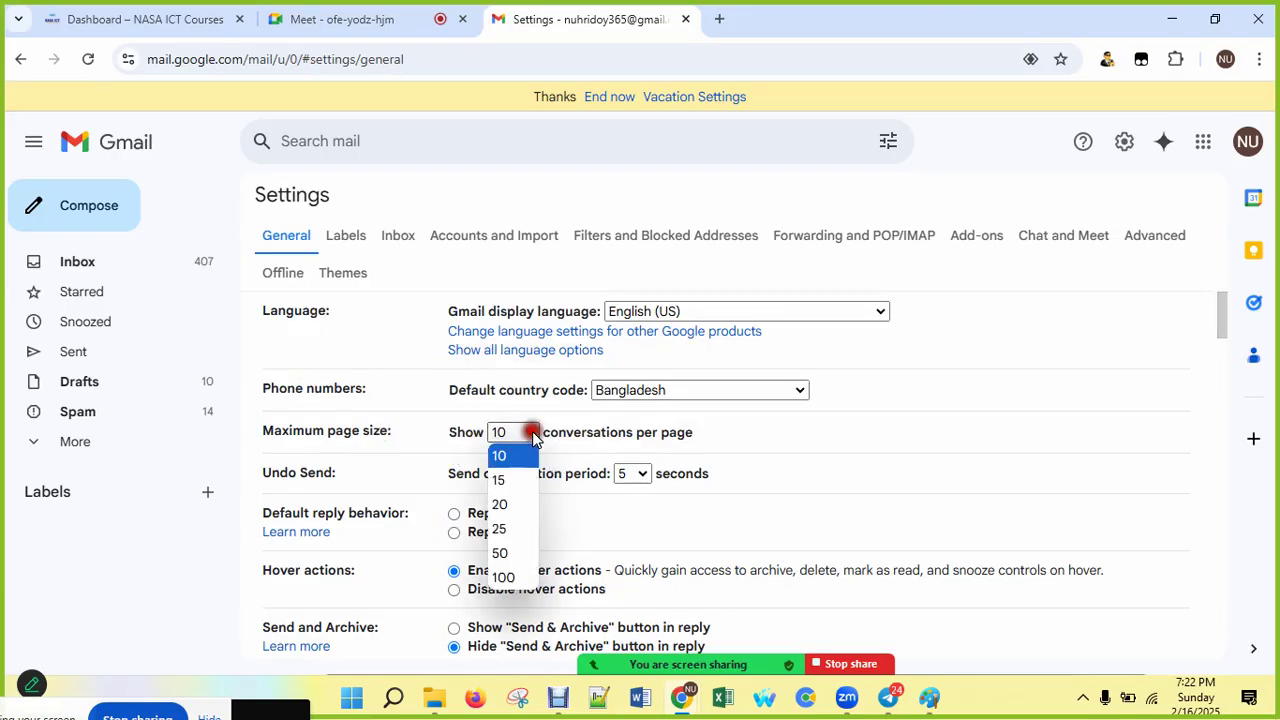
left_click(508, 578)
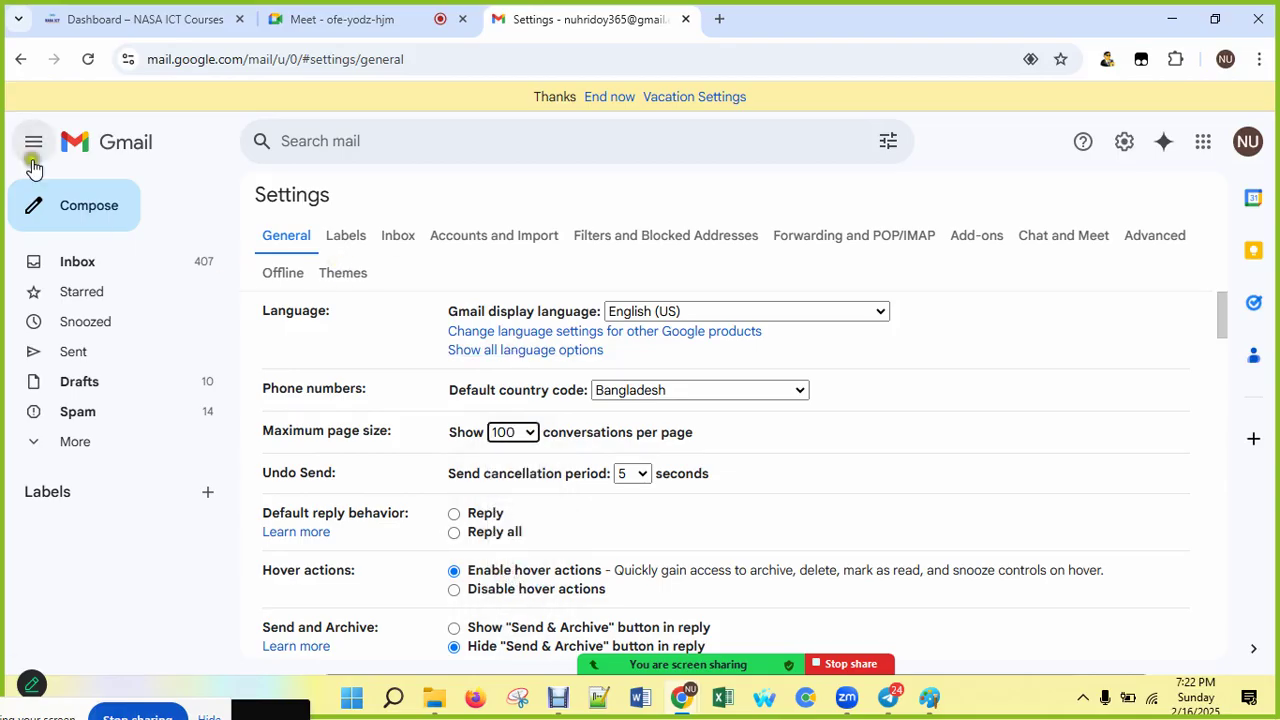
Step: Scroll down the General settings to the existing Singup offer signature
left_click(72, 208)
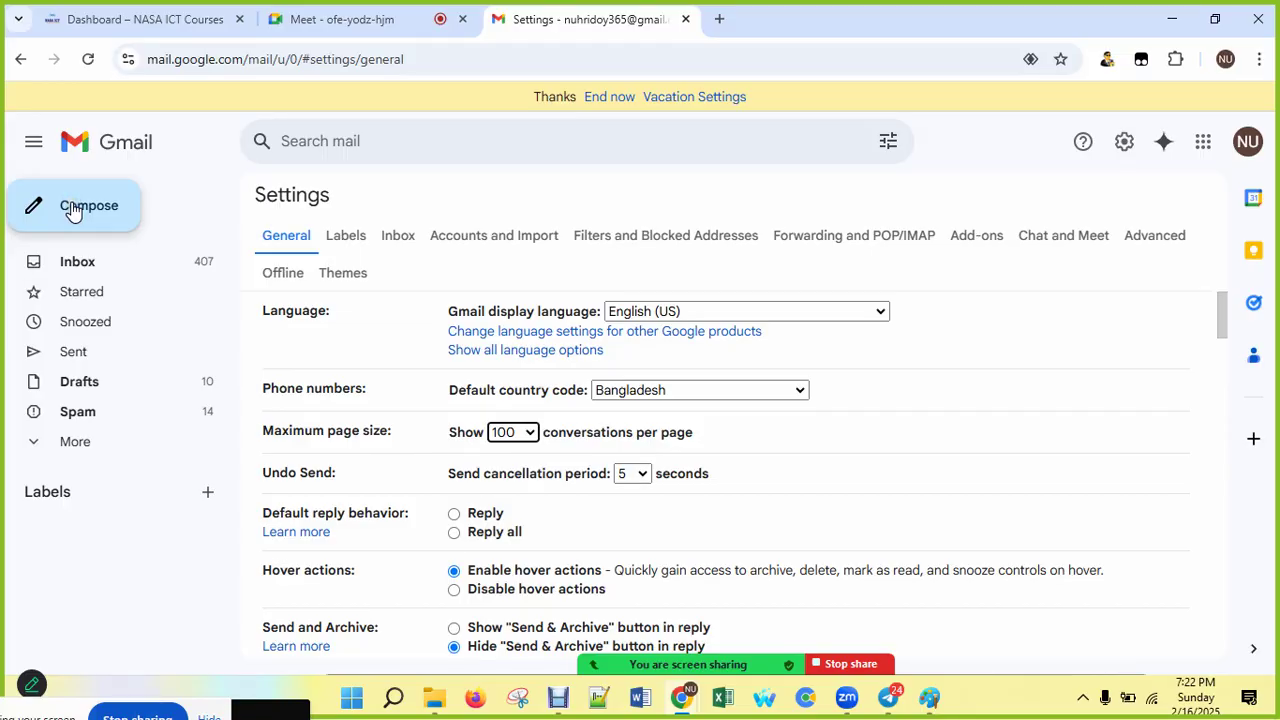
scroll(866, 446, "down", 7)
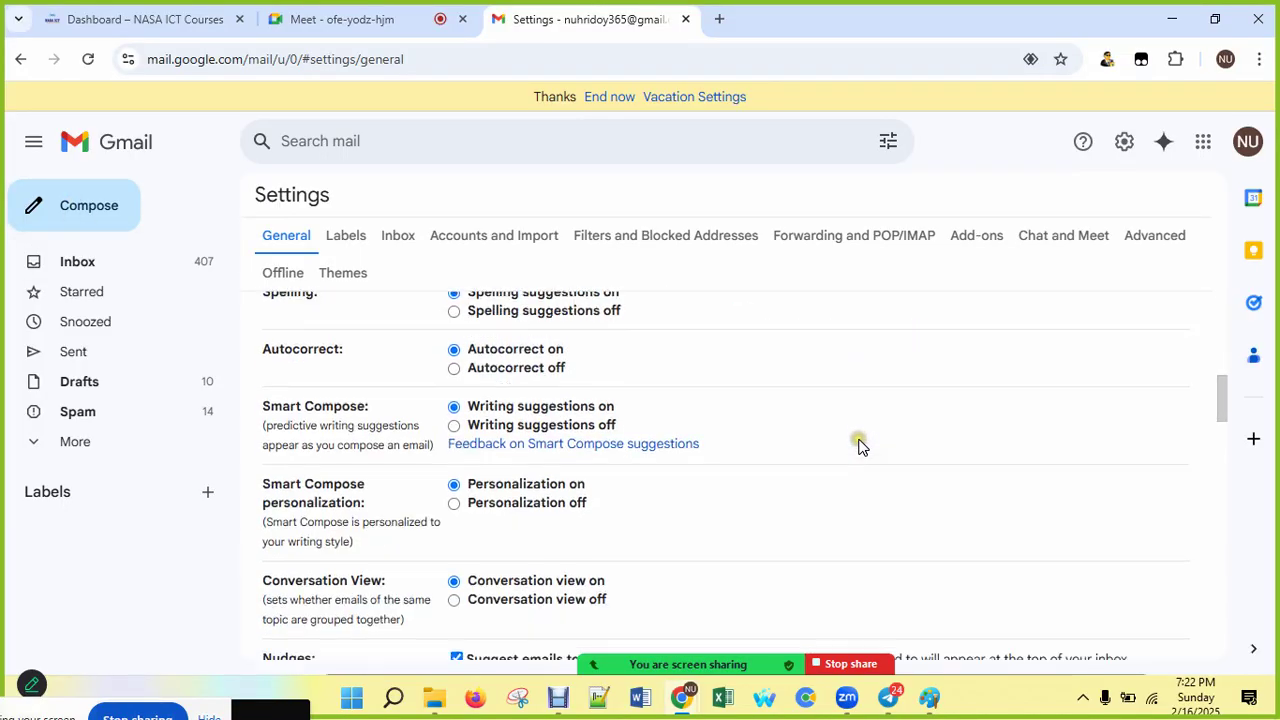
scroll(860, 446, "down", 10)
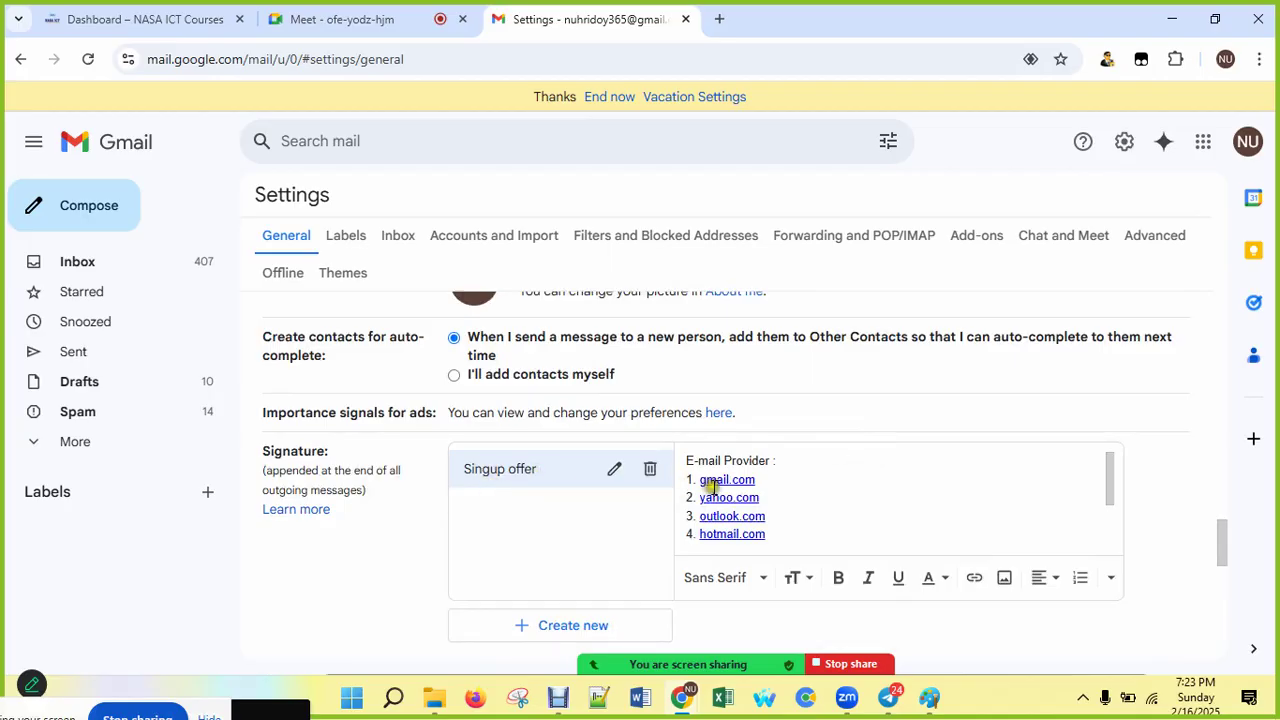
scroll(710, 482, "down", 2)
scroll(731, 536, "down", 1)
scroll(730, 450, "up", 3)
Step: Create a new signature named '10% off offer' for the service-month 10% off special
left_click(686, 466)
left_click(580, 625)
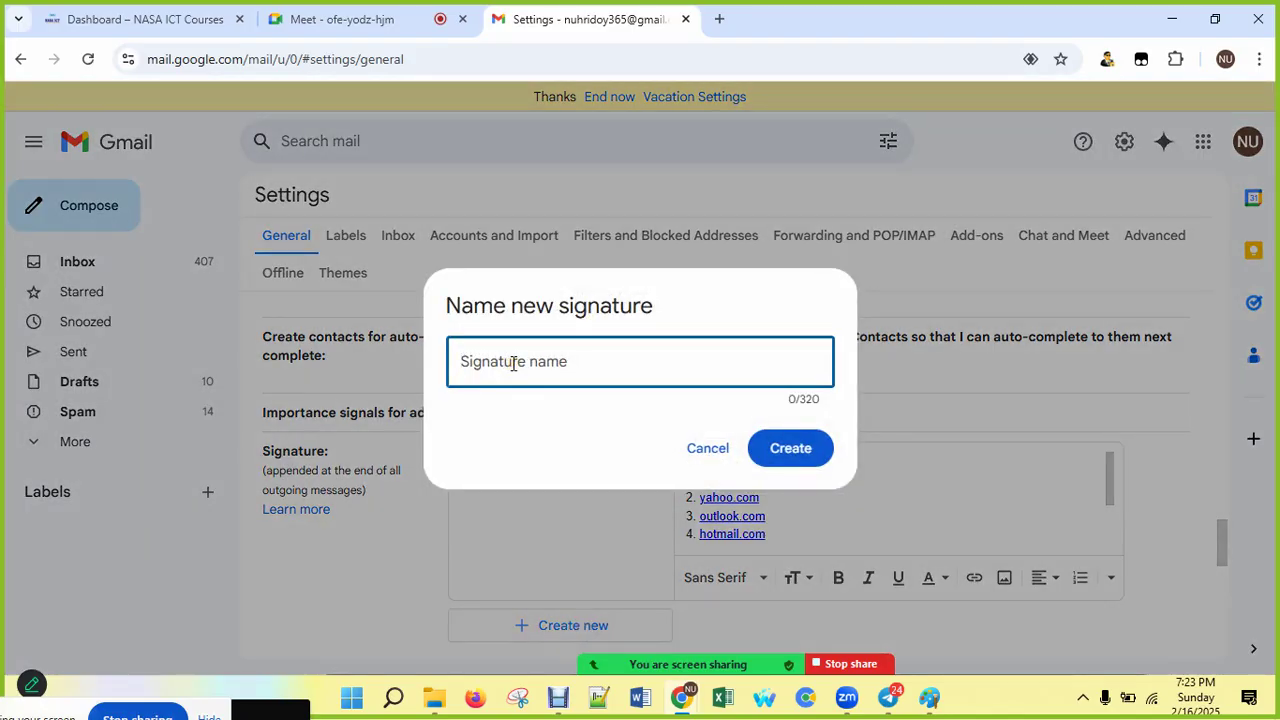
type("10% off")
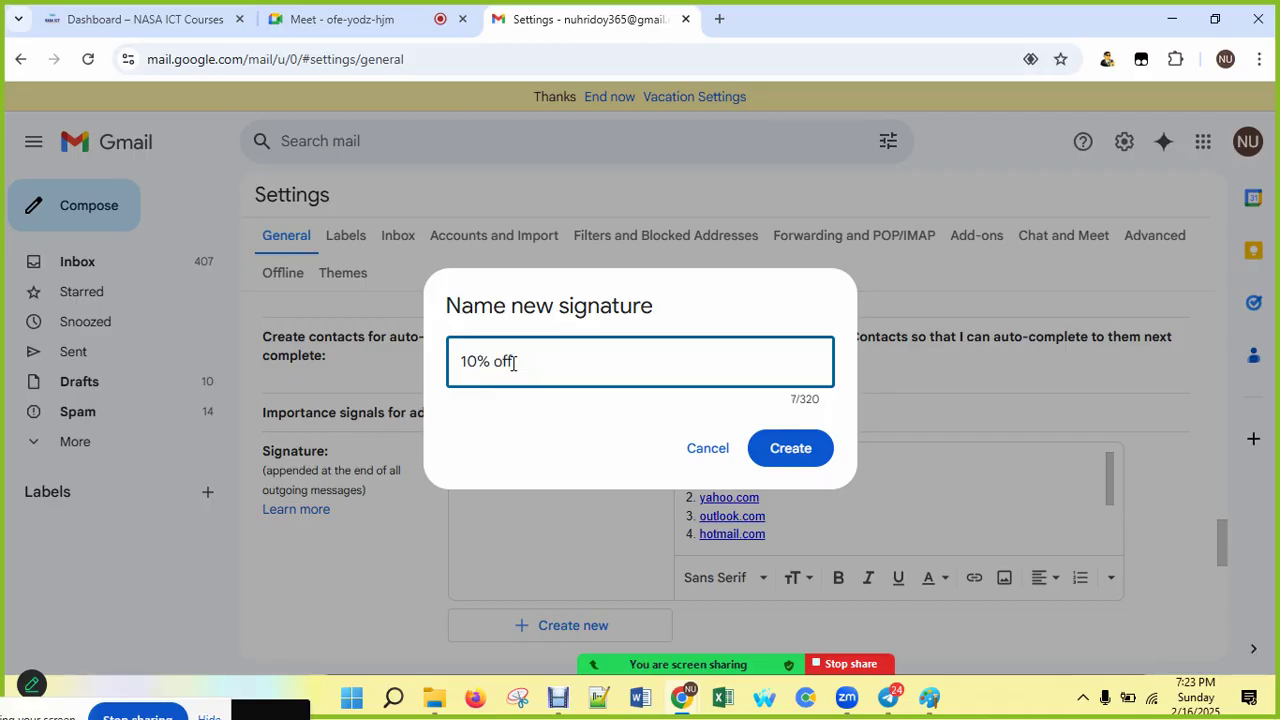
type("offer")
left_click(798, 446)
left_click(680, 476)
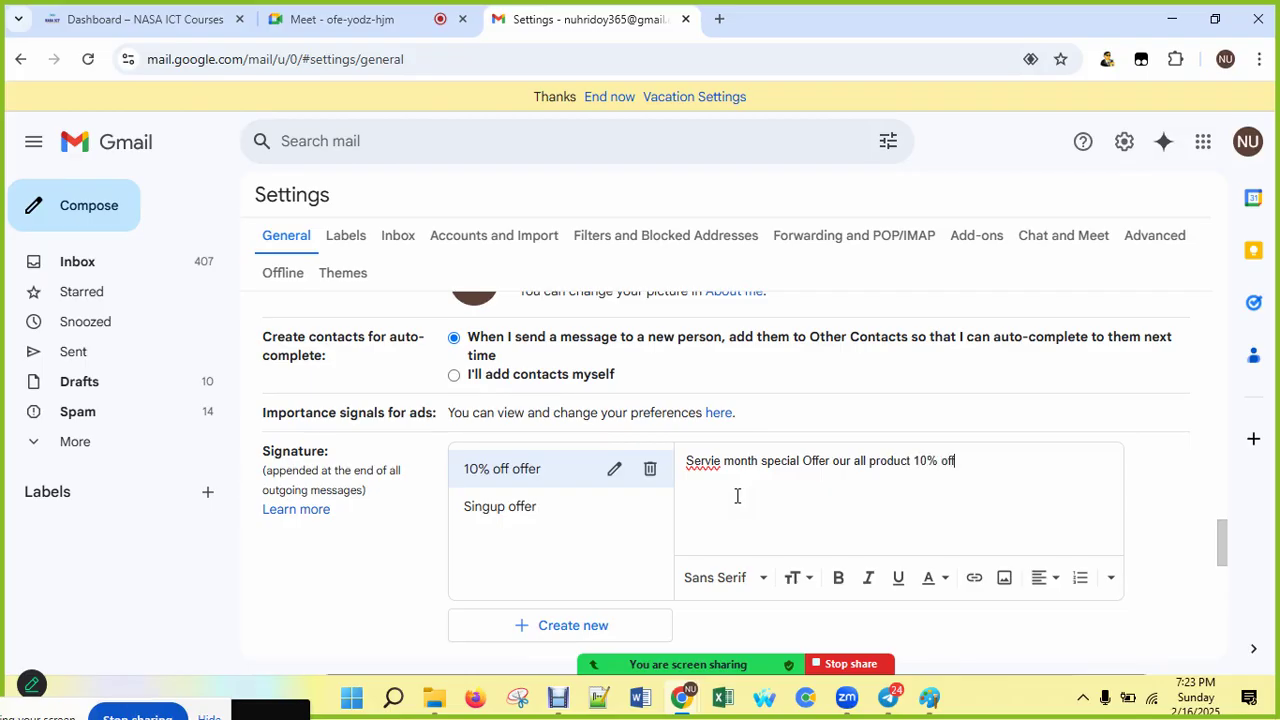
Step: Correct the misspelled 'Servie' to 'Service' in the signature text
right_click(706, 461)
left_click(755, 257)
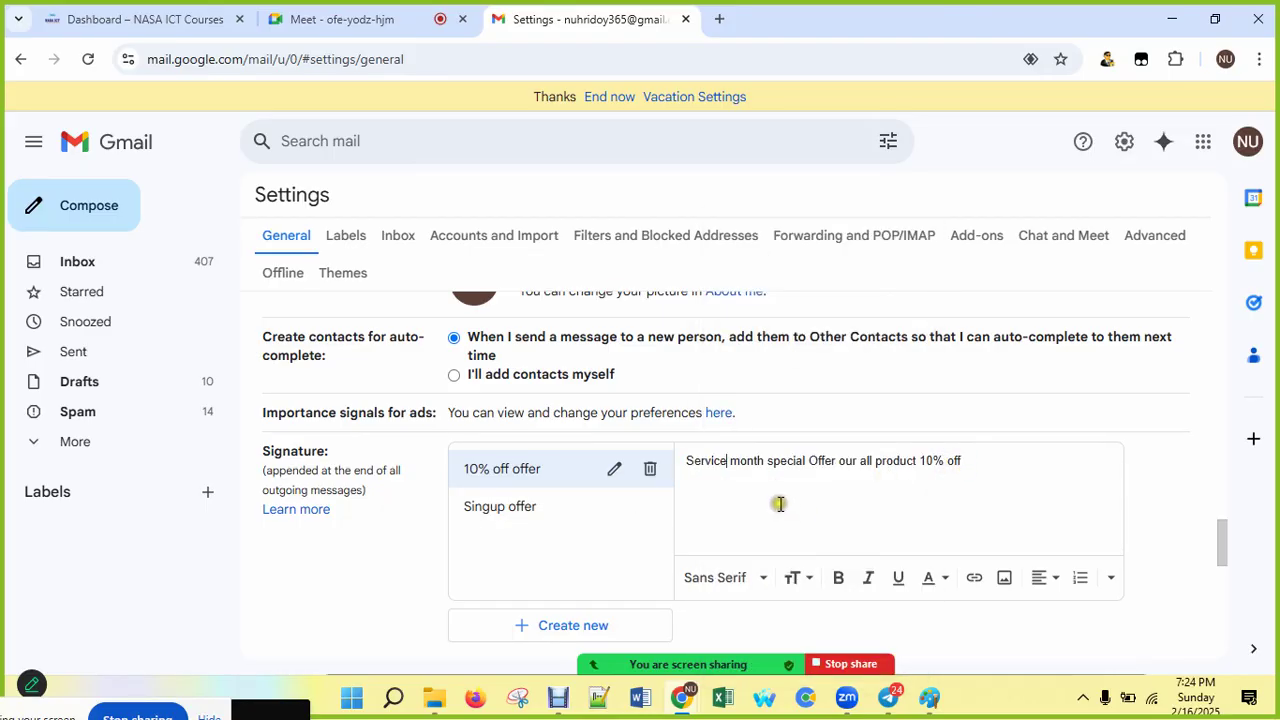
scroll(780, 505, "down", 1)
scroll(780, 505, "down", 2)
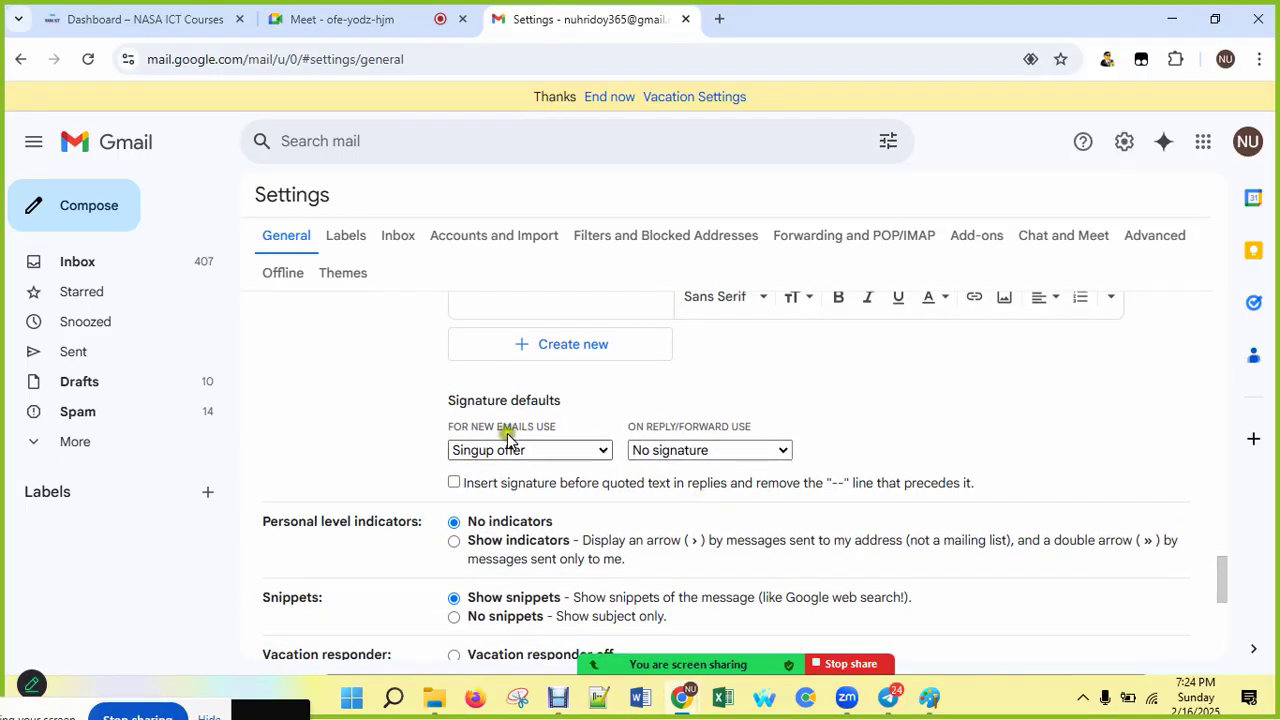
Step: Make '10% off offer' the default signature for replies and forwards, and save
left_click(722, 452)
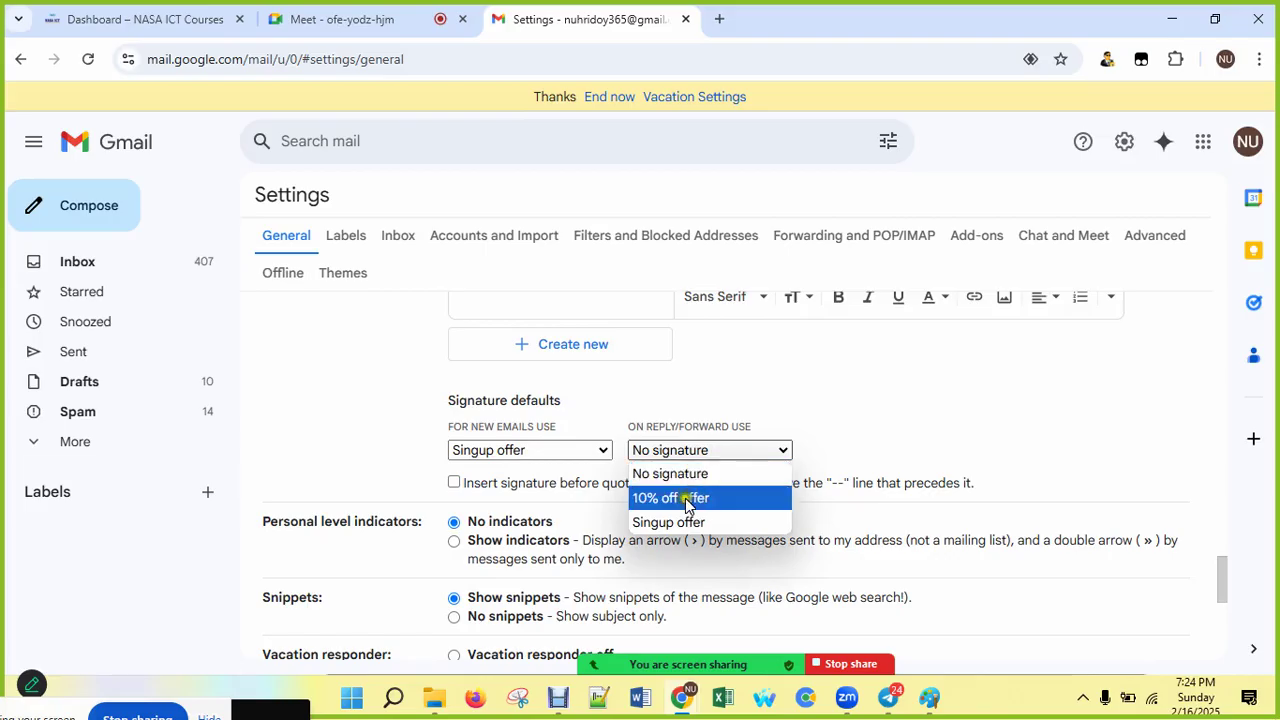
left_click(670, 499)
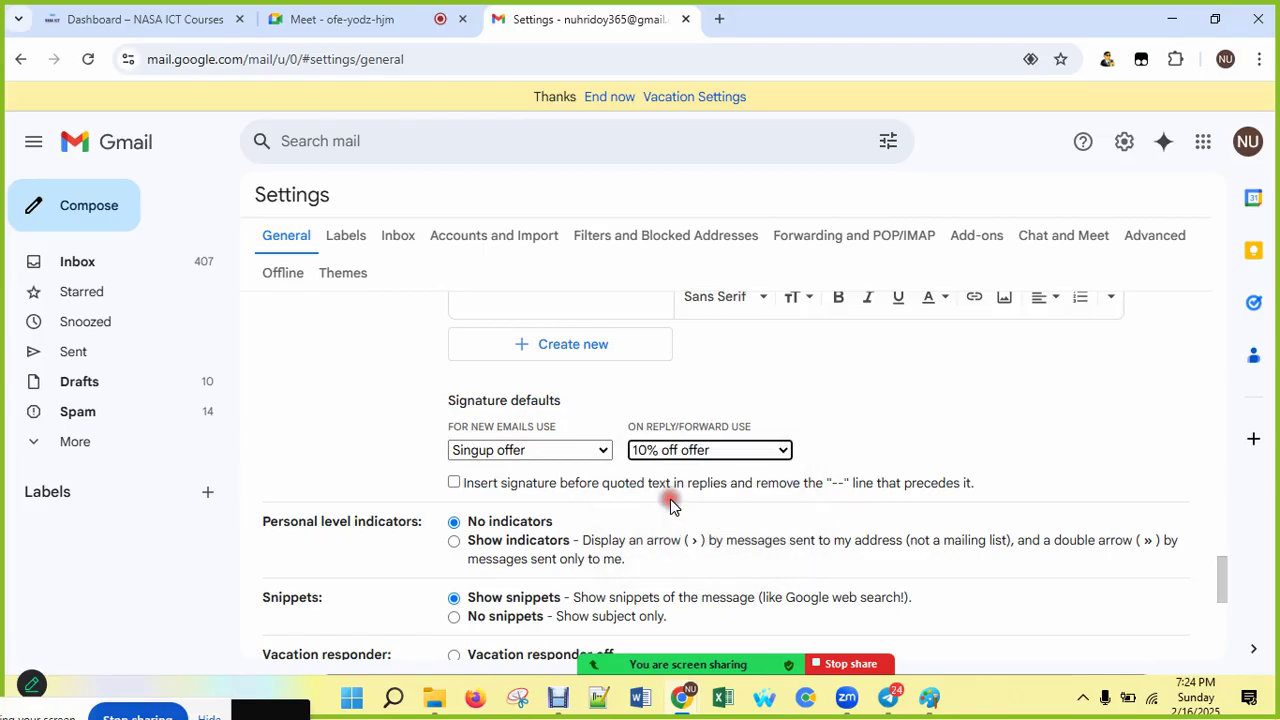
scroll(652, 452, "down", 5)
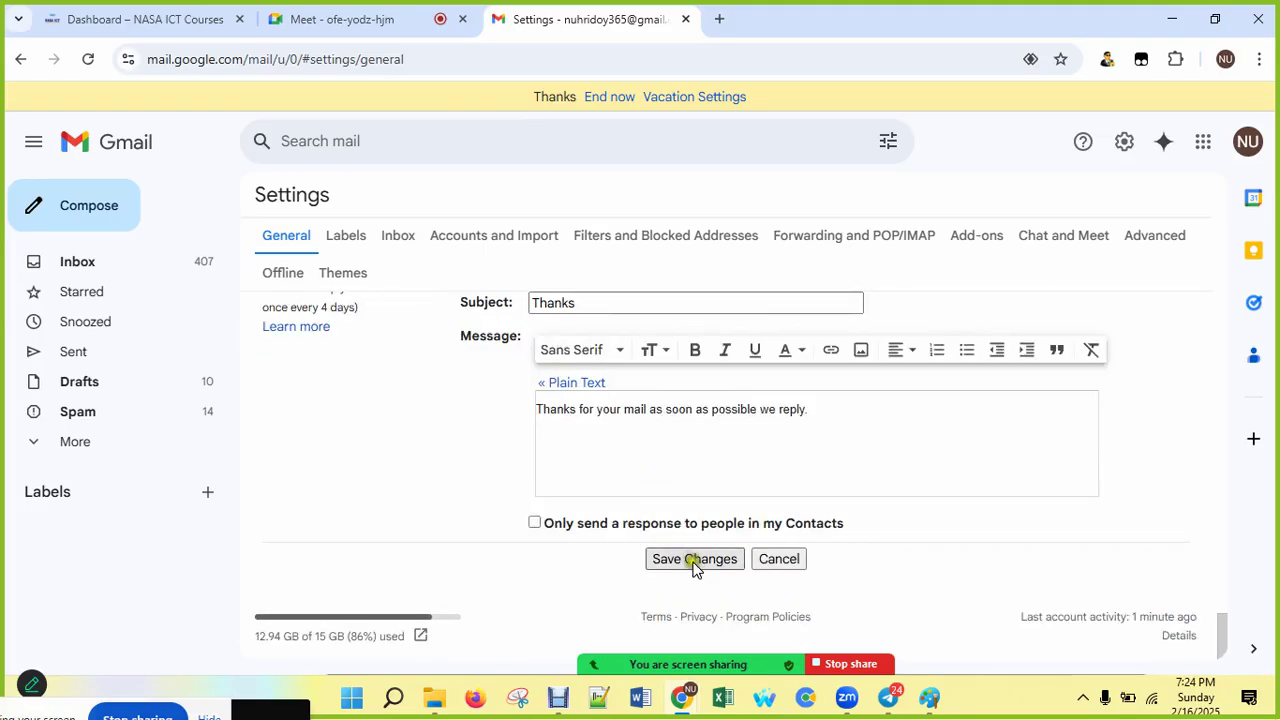
left_click(694, 558)
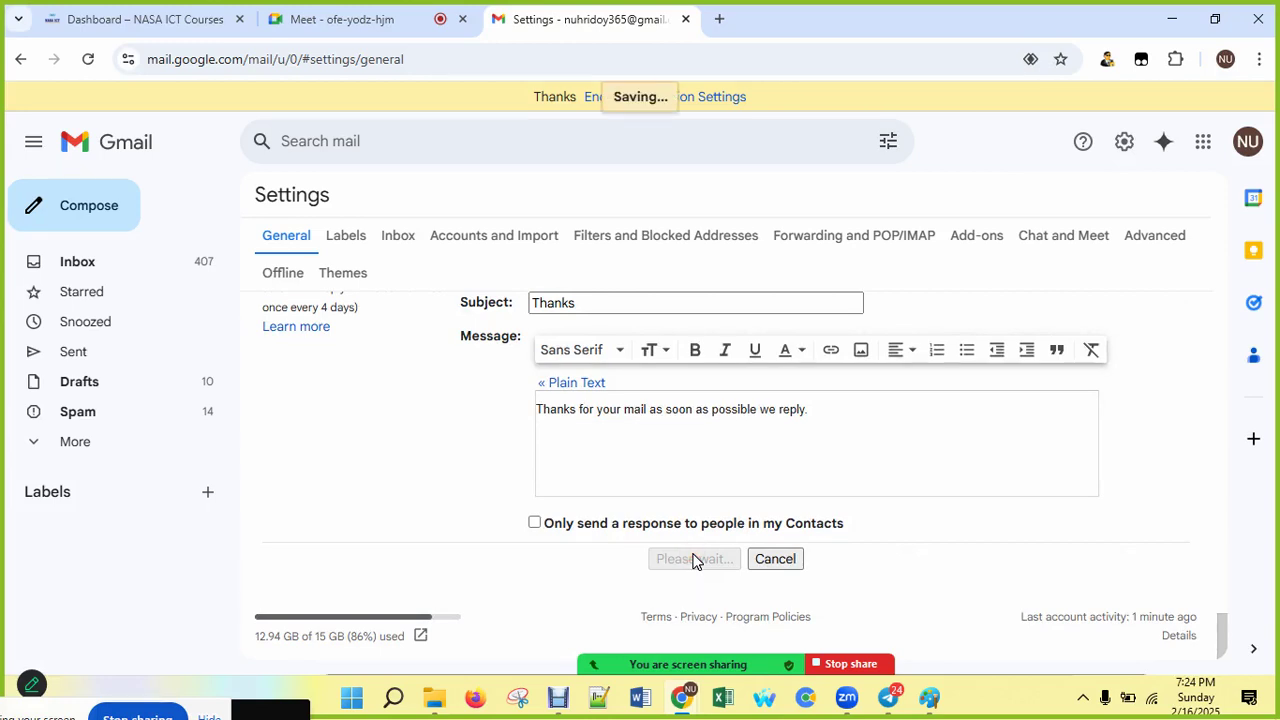
Step: Check the signature in a test message, discard it, and return to full General settings
left_click(98, 214)
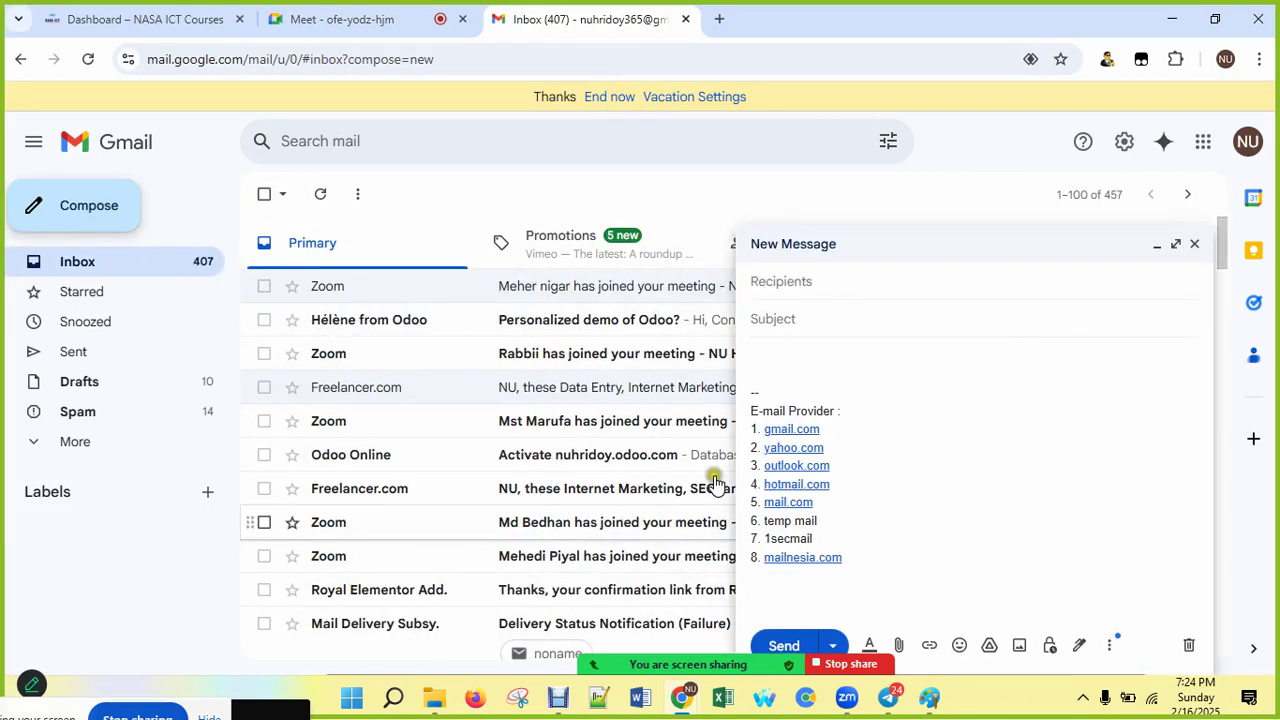
left_click(1192, 246)
left_click(1124, 141)
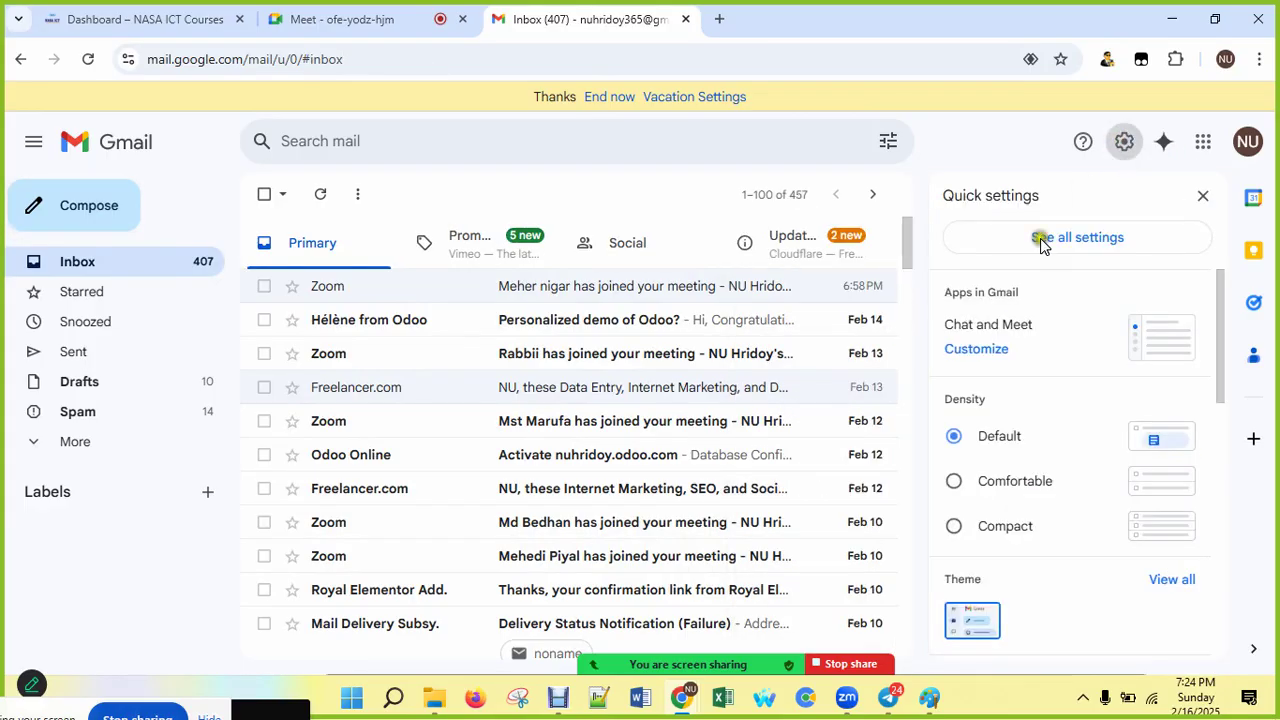
left_click(1040, 238)
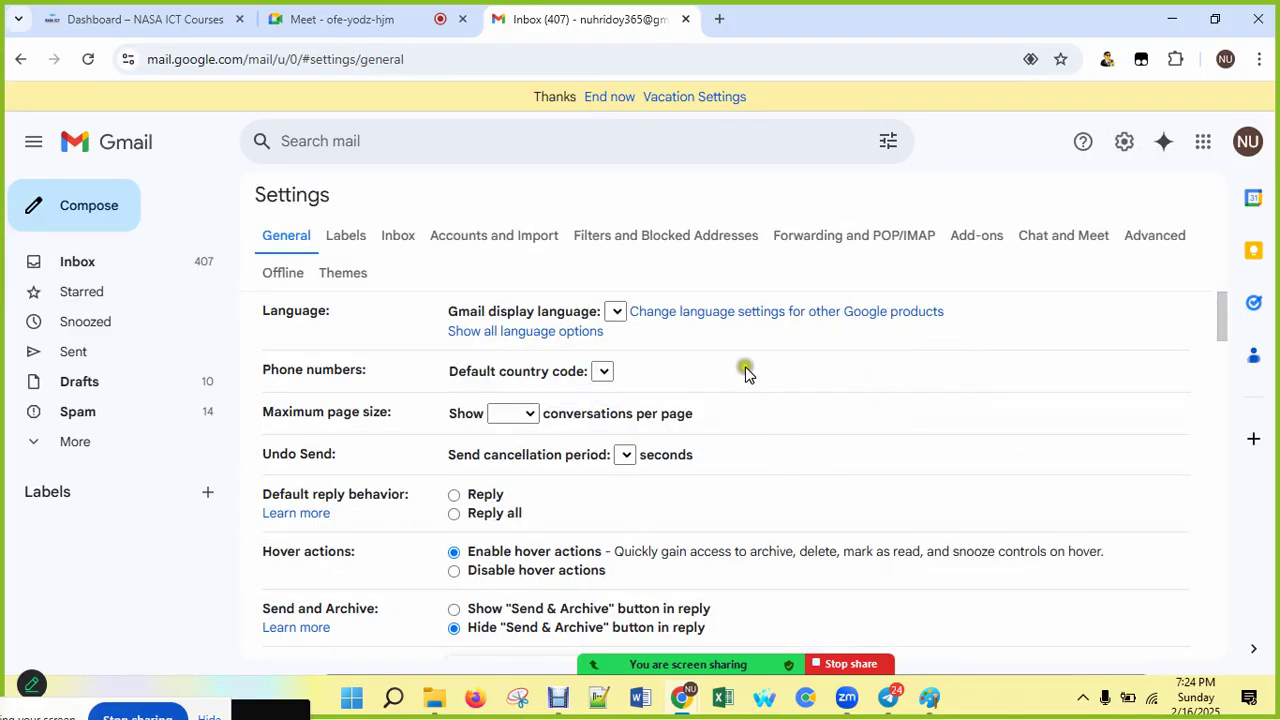
Step: Set new emails to default to the '10% off offer' signature and save the changes
scroll(786, 411, "down", 15)
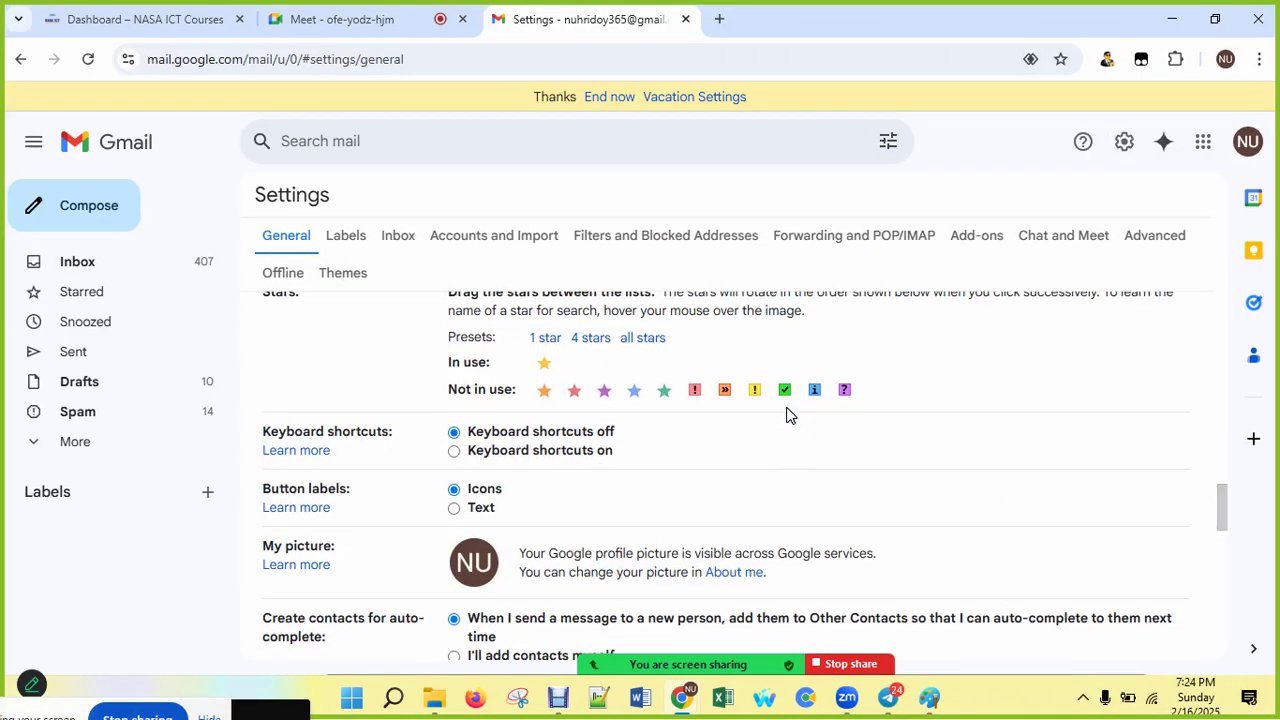
scroll(786, 414, "down", 5)
scroll(786, 414, "up", 1)
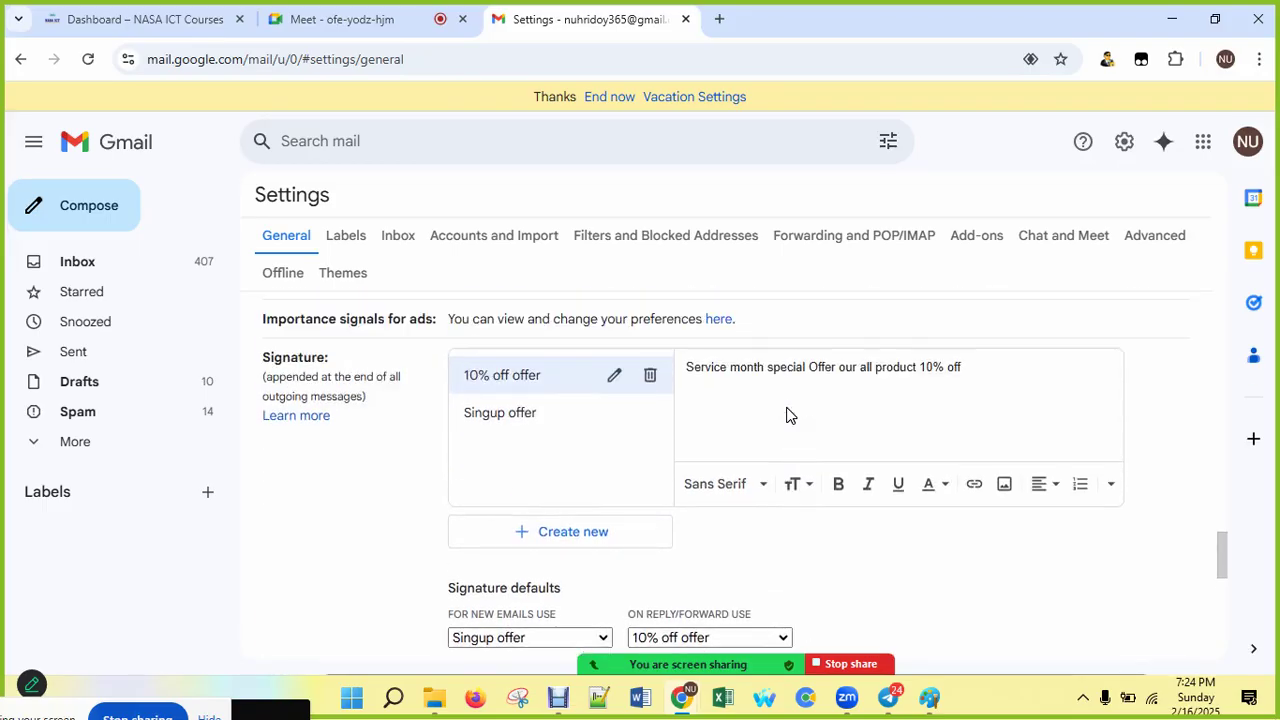
scroll(786, 414, "down", 2)
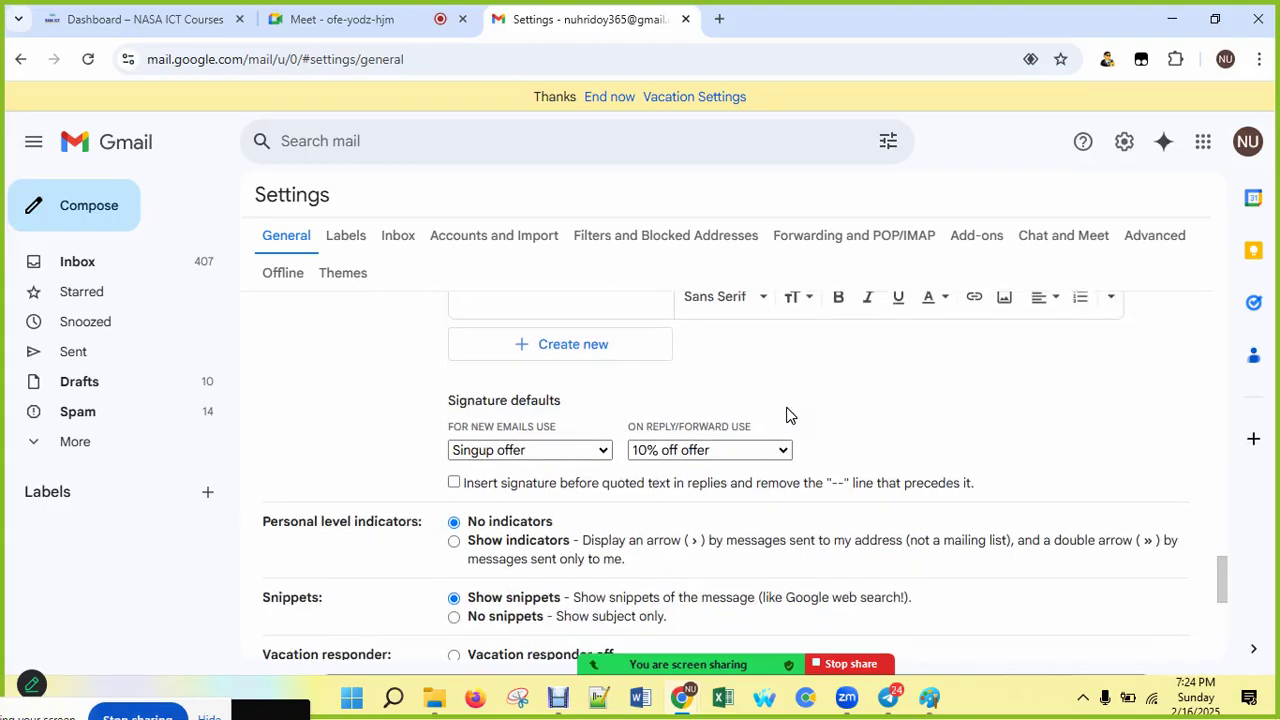
left_click(607, 450)
left_click(545, 498)
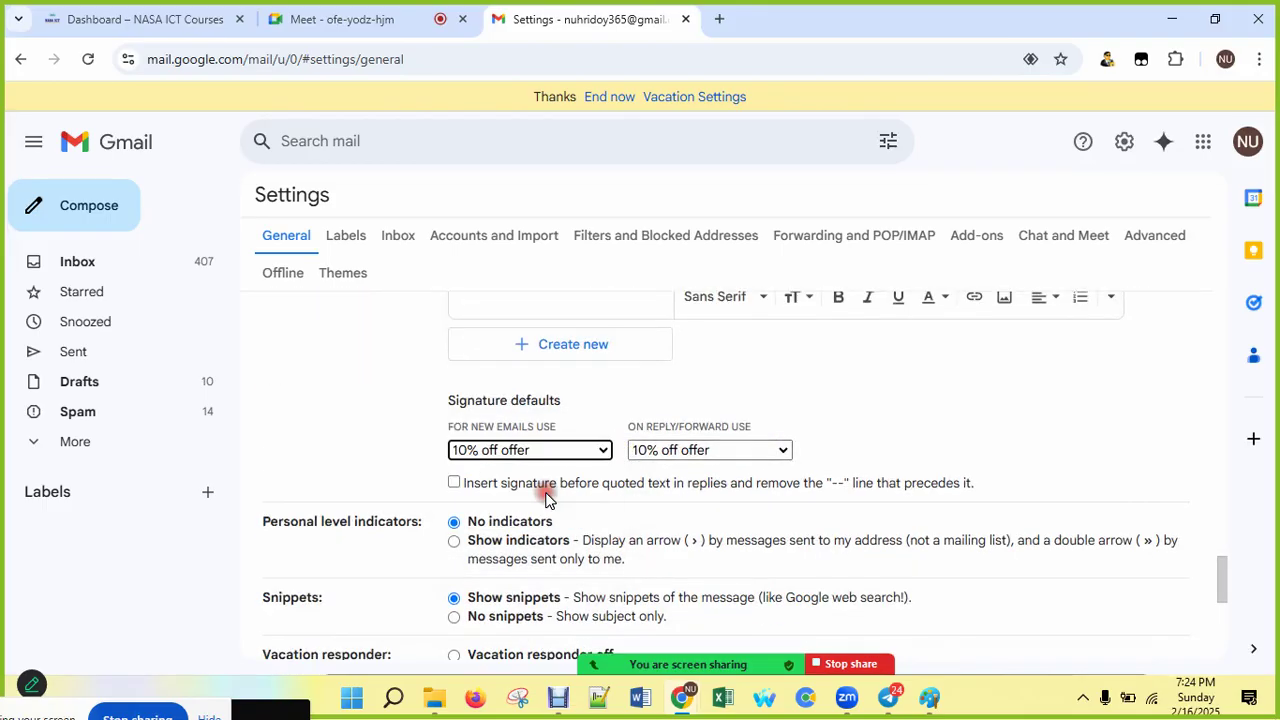
scroll(652, 460, "down", 5)
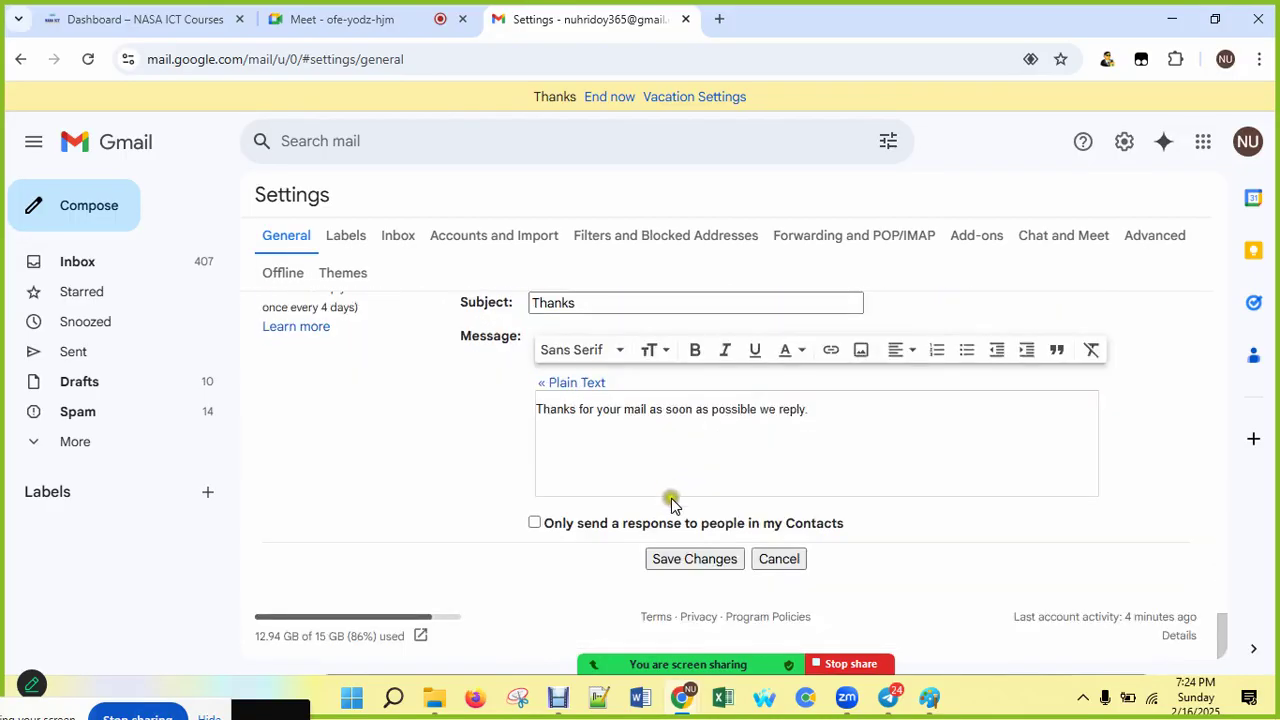
left_click(695, 558)
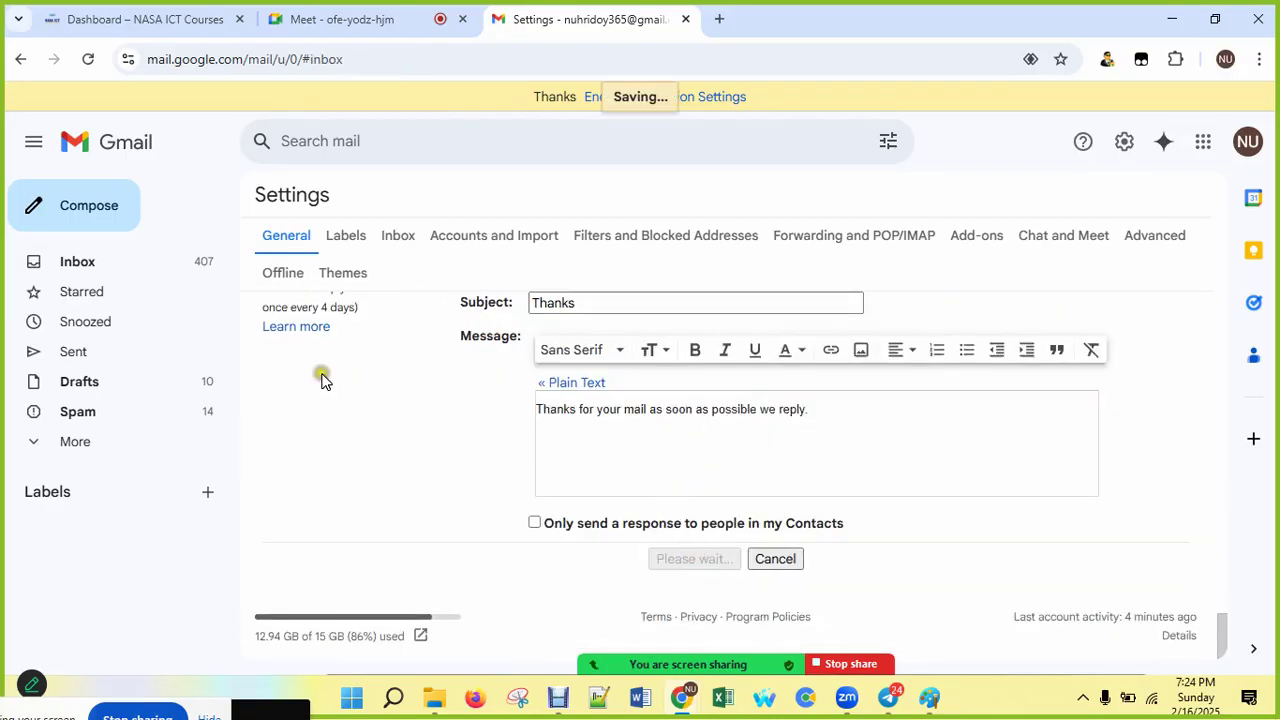
Step: Compose a test message to confirm the '10% off offer' signature inserts automatically
left_click(91, 205)
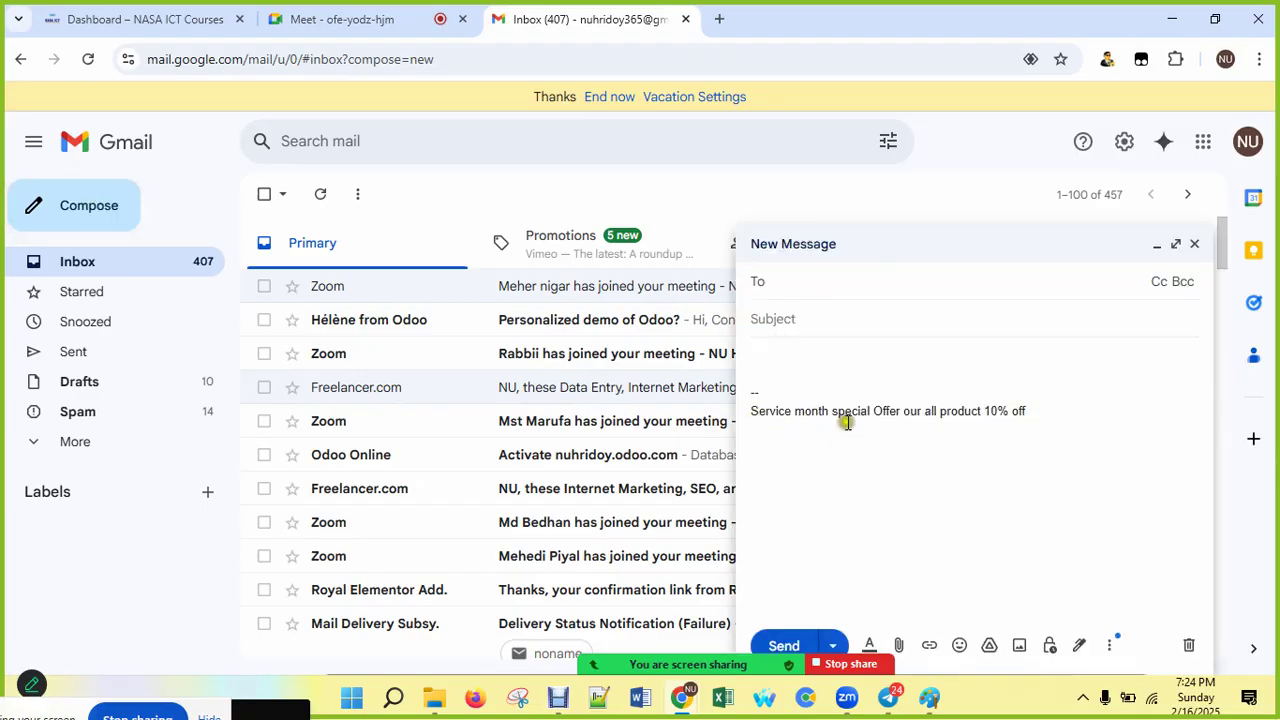
left_click_drag(1034, 411, 756, 393)
left_click(805, 462)
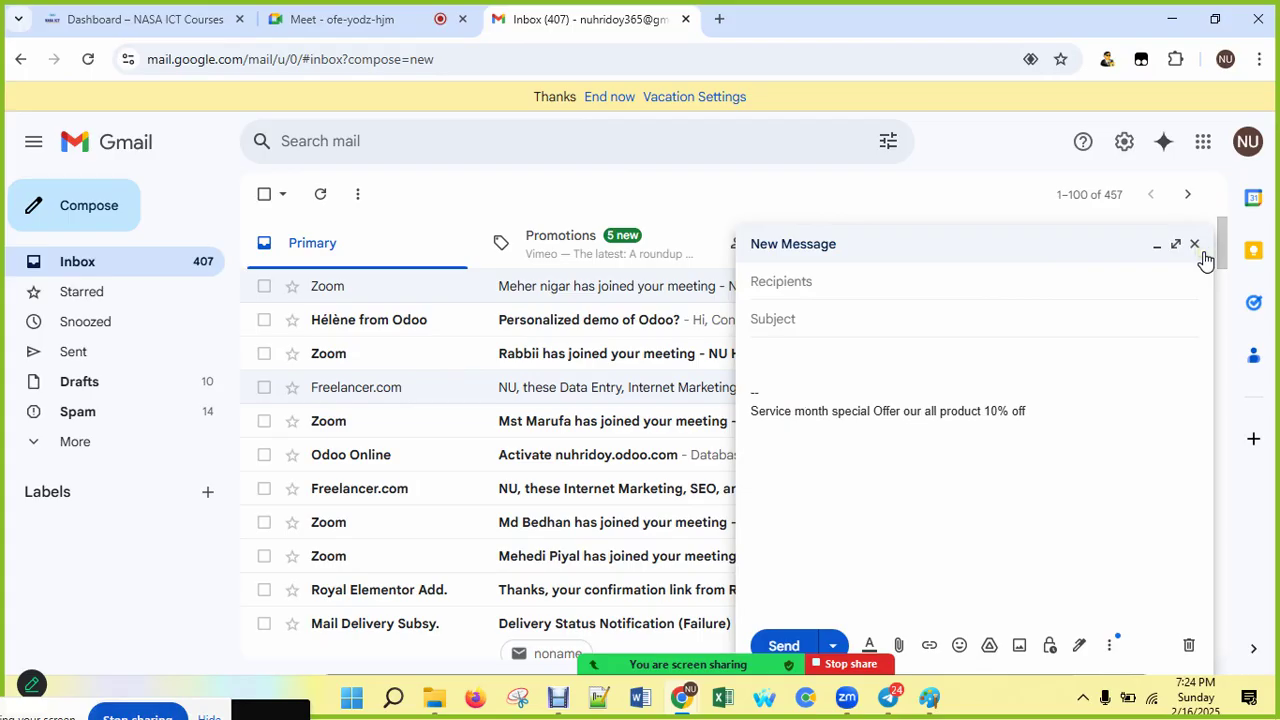
left_click(1199, 261)
Step: Close the test message and reopen the full General settings page
left_click(1194, 245)
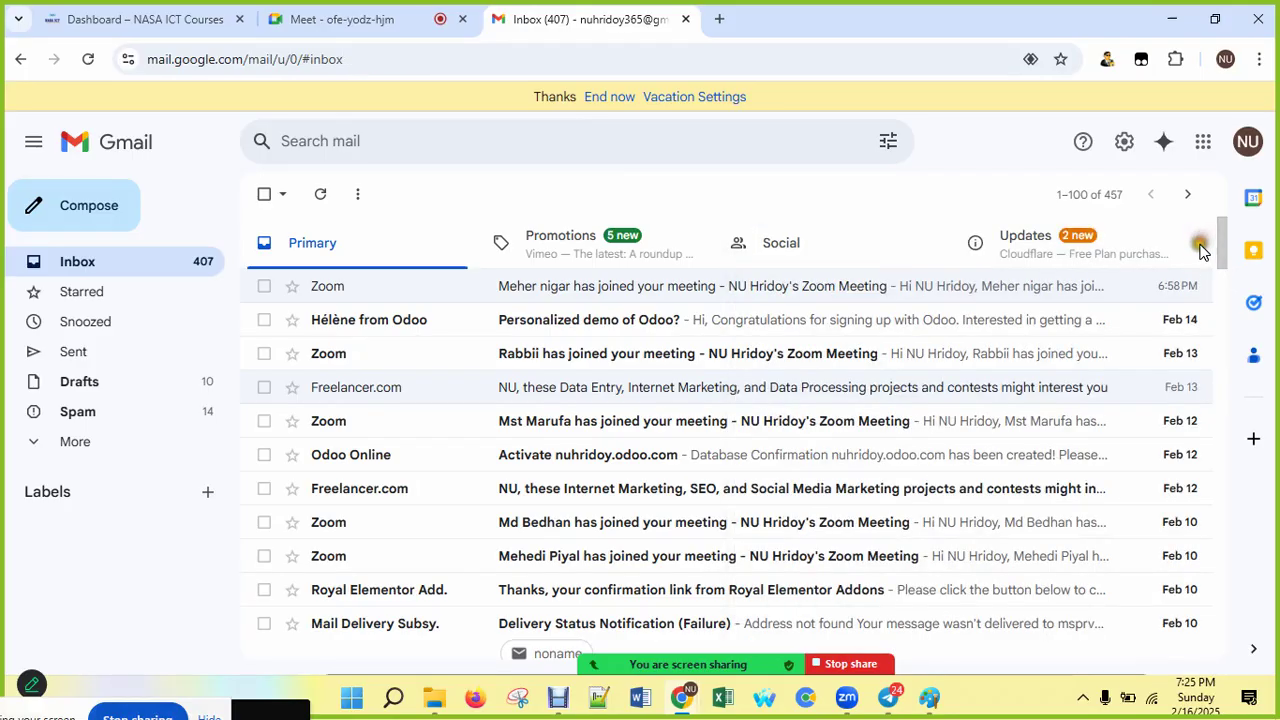
left_click(1100, 210)
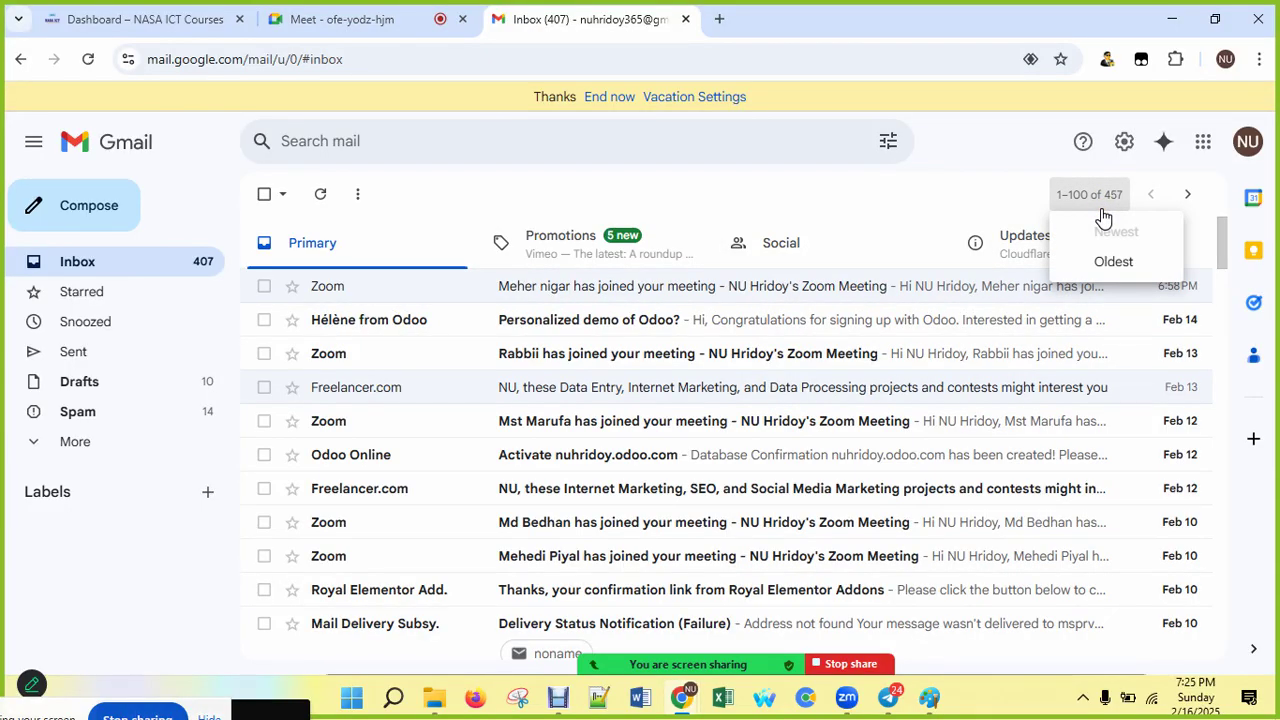
left_click(1124, 141)
left_click(1075, 238)
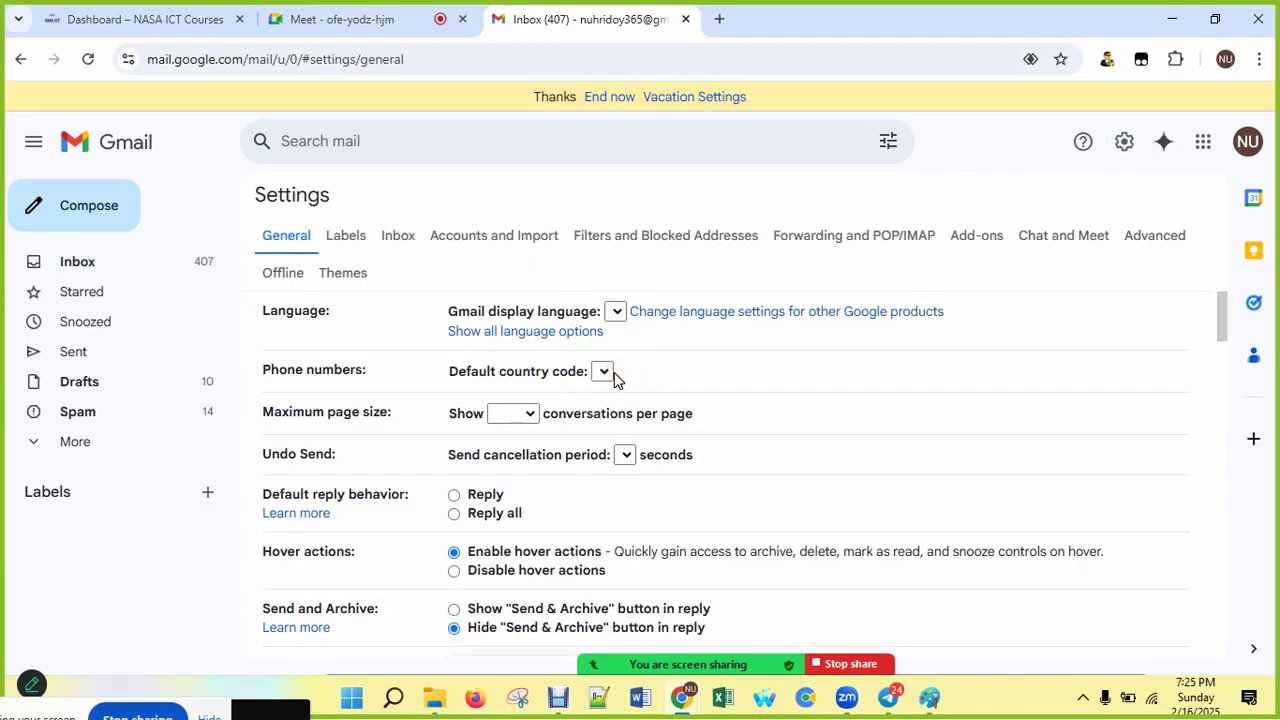
Step: Scroll down the General settings to the Vacation responder section
scroll(700, 405, "down", 10)
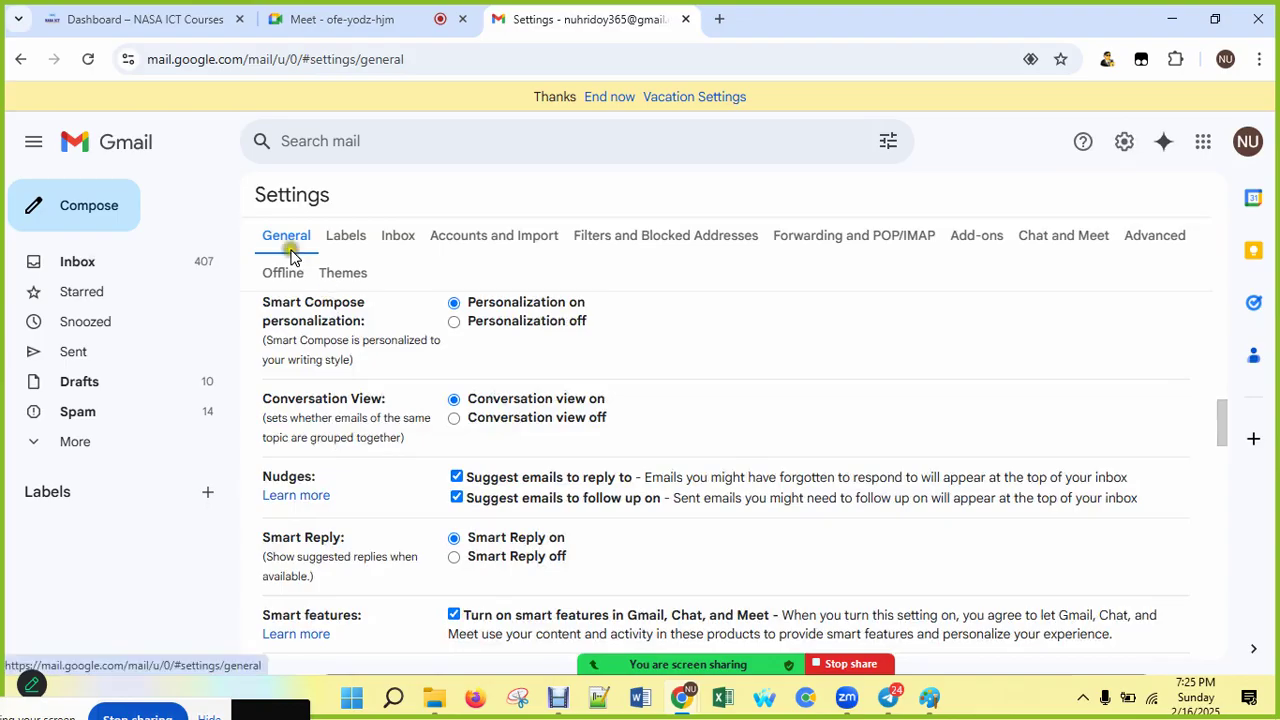
scroll(651, 491, "down", 6)
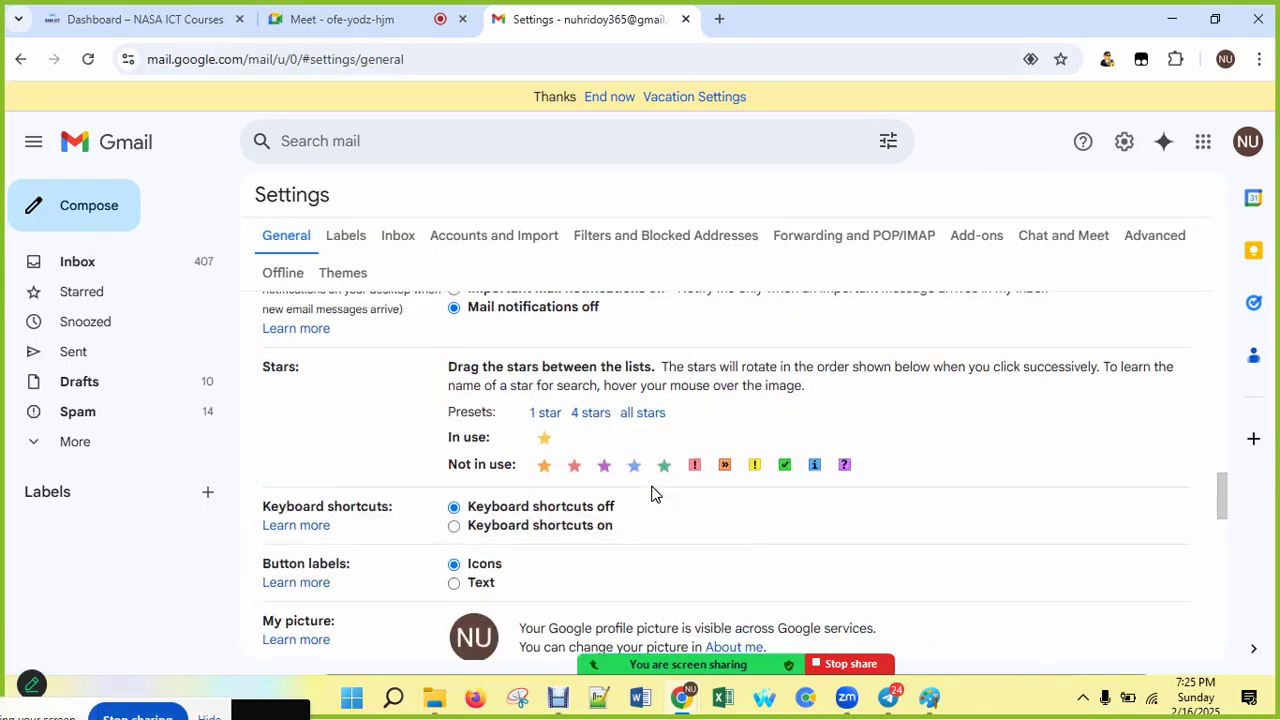
scroll(651, 491, "down", 15)
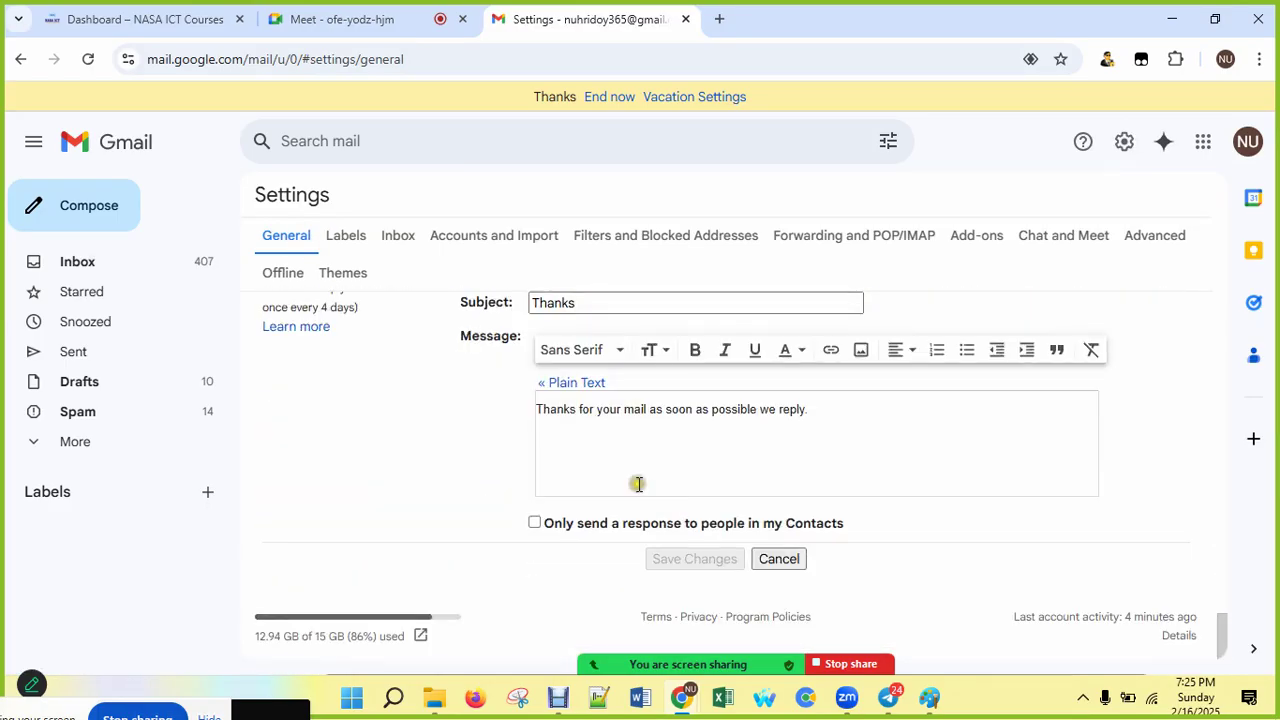
scroll(638, 484, "up", 3)
scroll(638, 484, "down", 3)
scroll(638, 484, "up", 8)
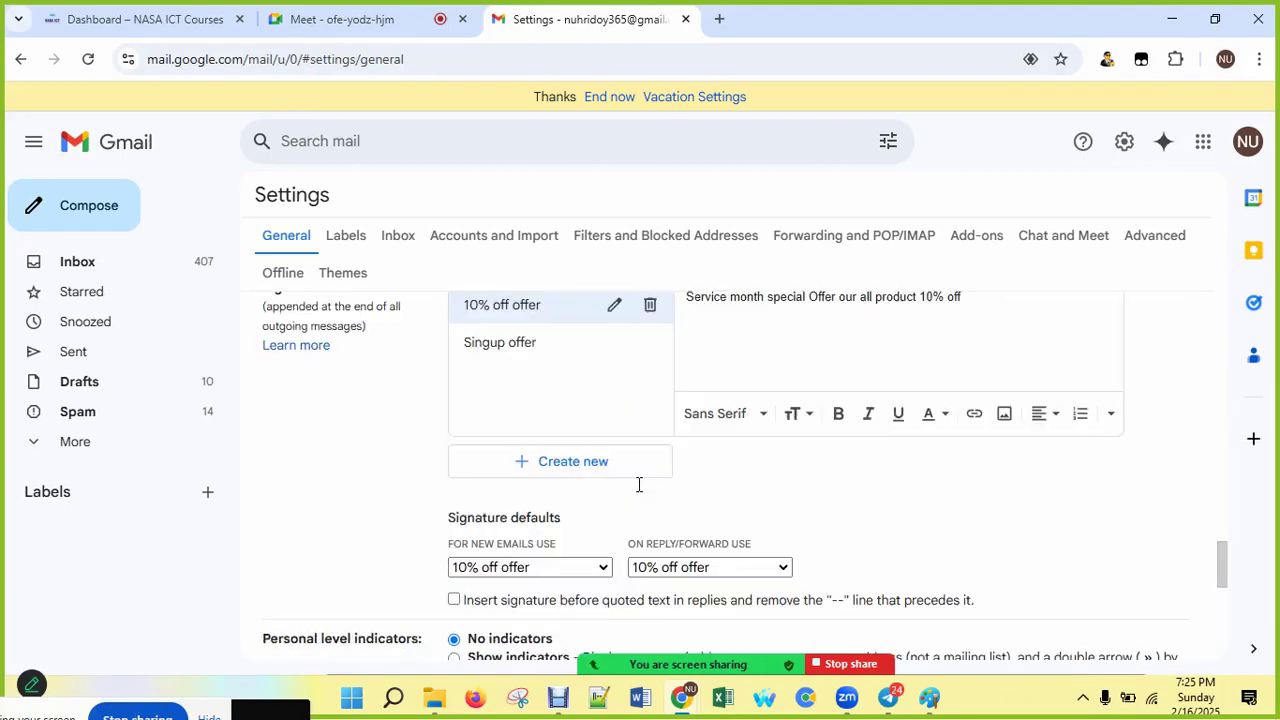
scroll(638, 484, "down", 4)
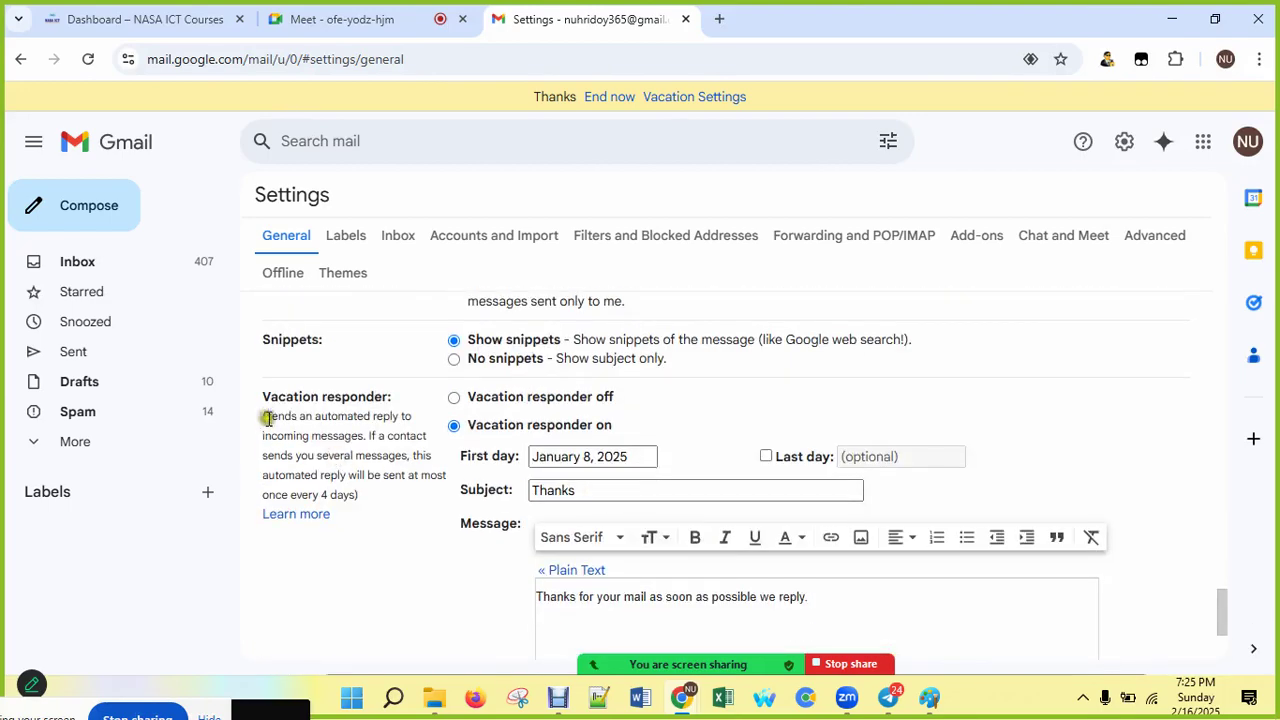
Step: Clear the accidental text highlight and switch the vacation responder off and back on
scroll(267, 402, "down", 1)
left_click_drag(287, 424, 394, 403)
scroll(343, 443, "up", 1)
left_click(364, 480)
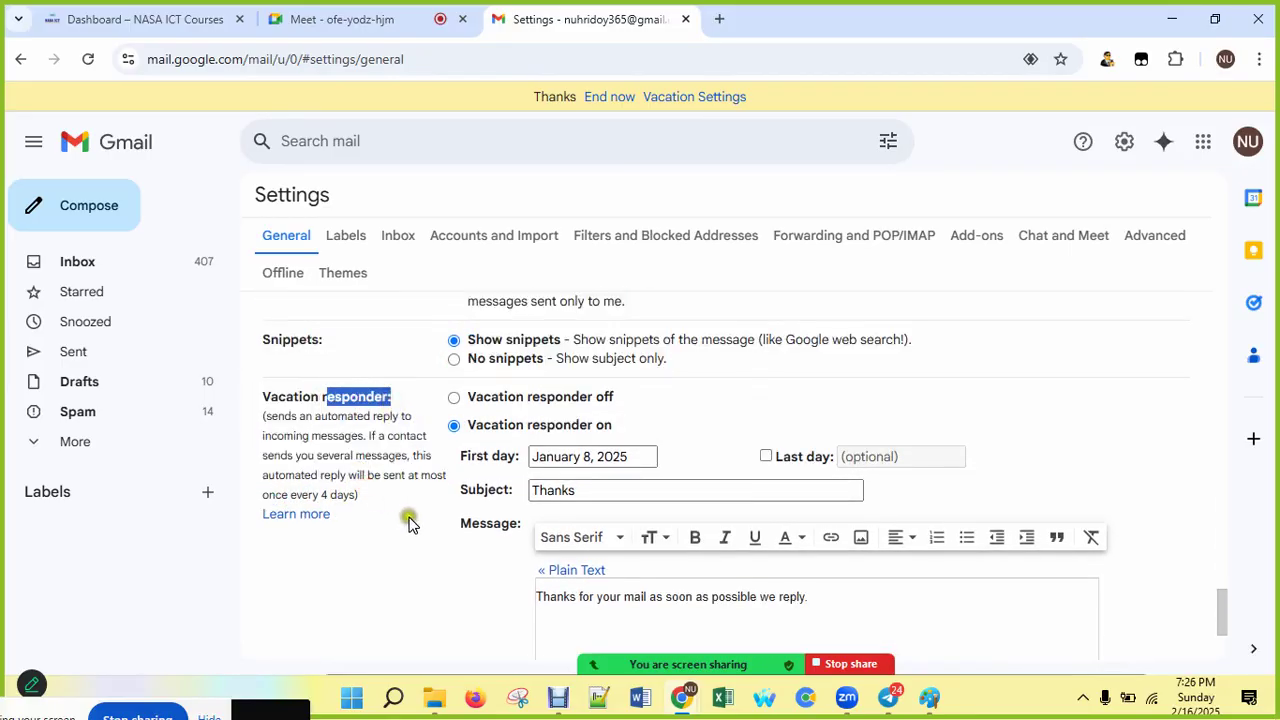
scroll(408, 523, "down", 1)
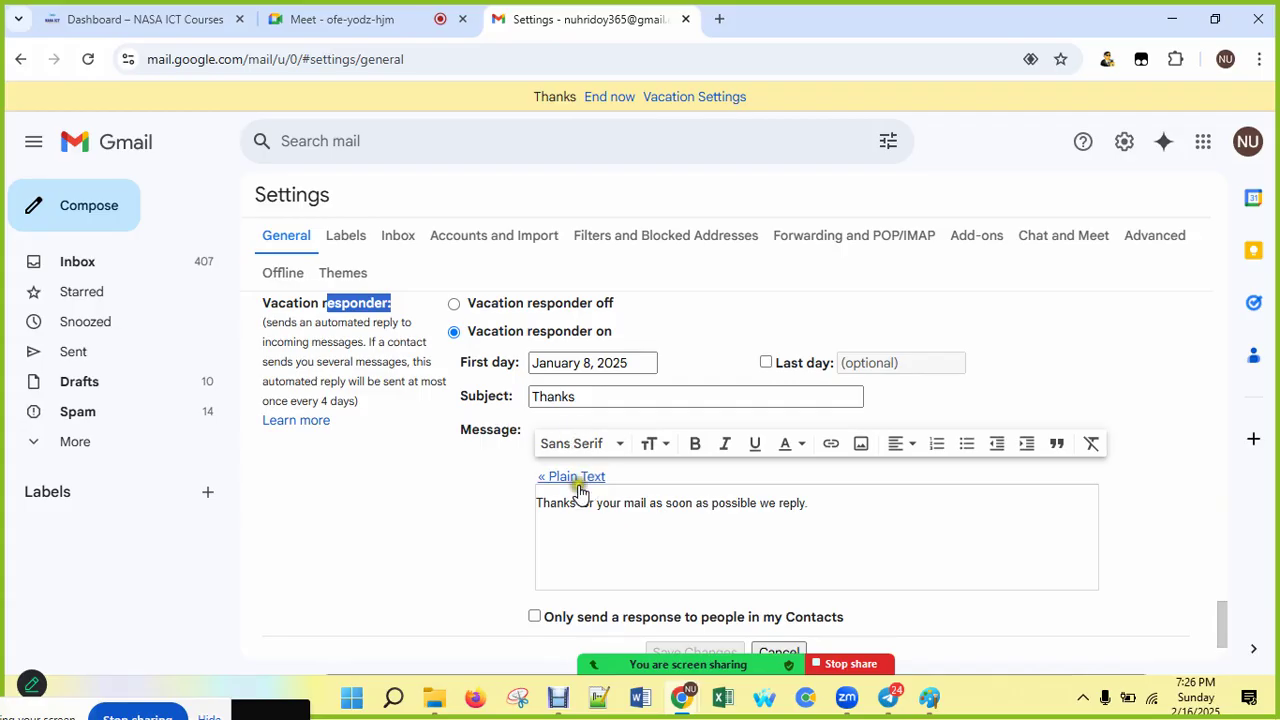
left_click(478, 304)
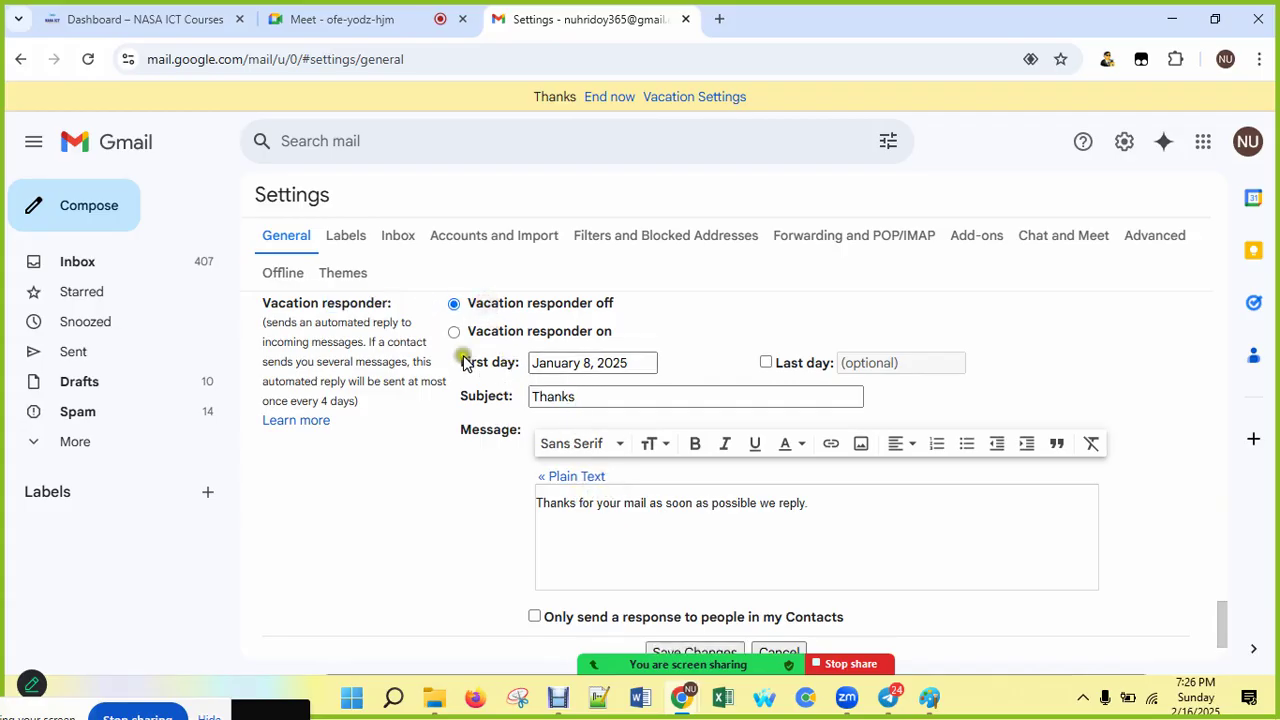
left_click(453, 333)
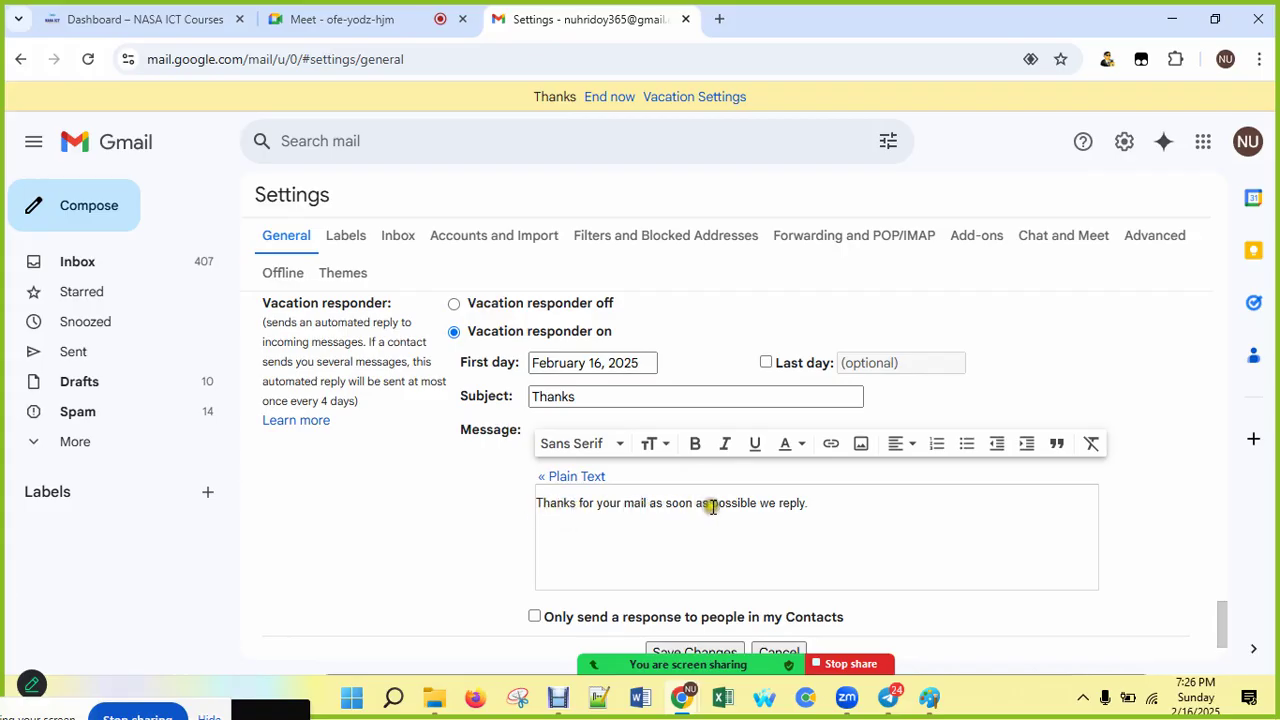
Step: Add 'Regard' and 'Name' lines after the vacation message and save the changes
left_click(819, 504)
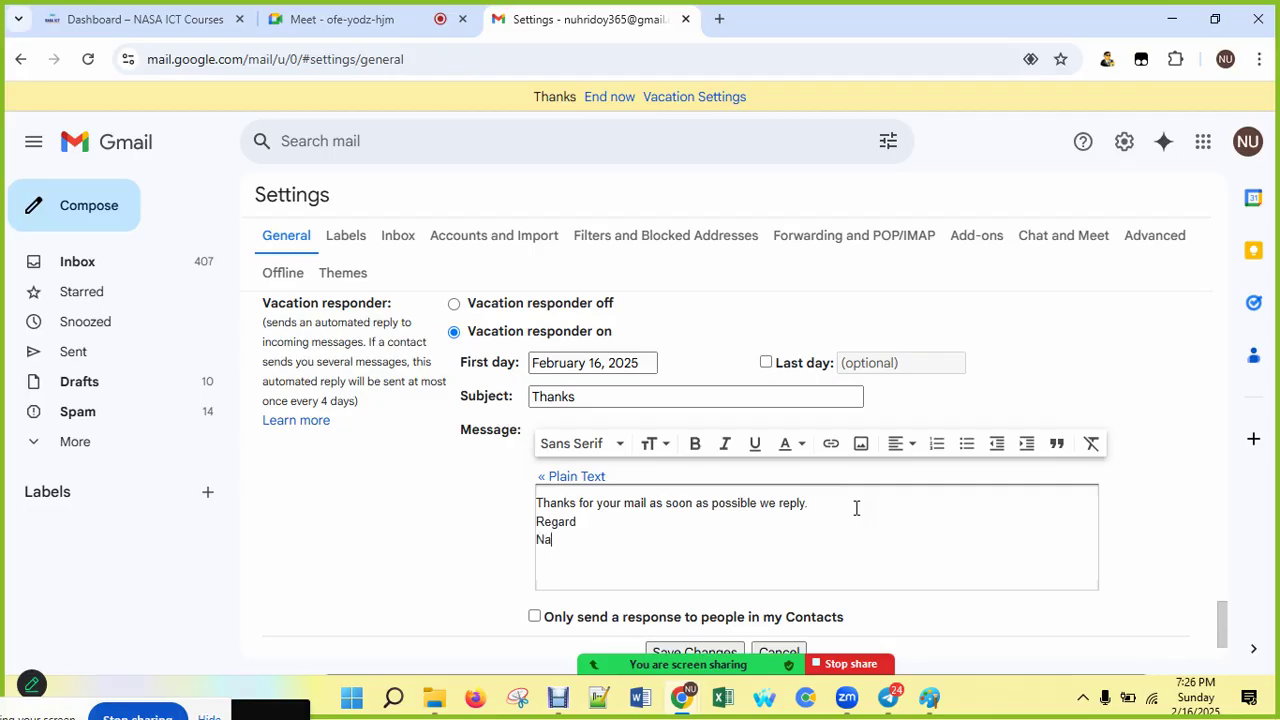
type("me")
scroll(870, 515, "down", 1)
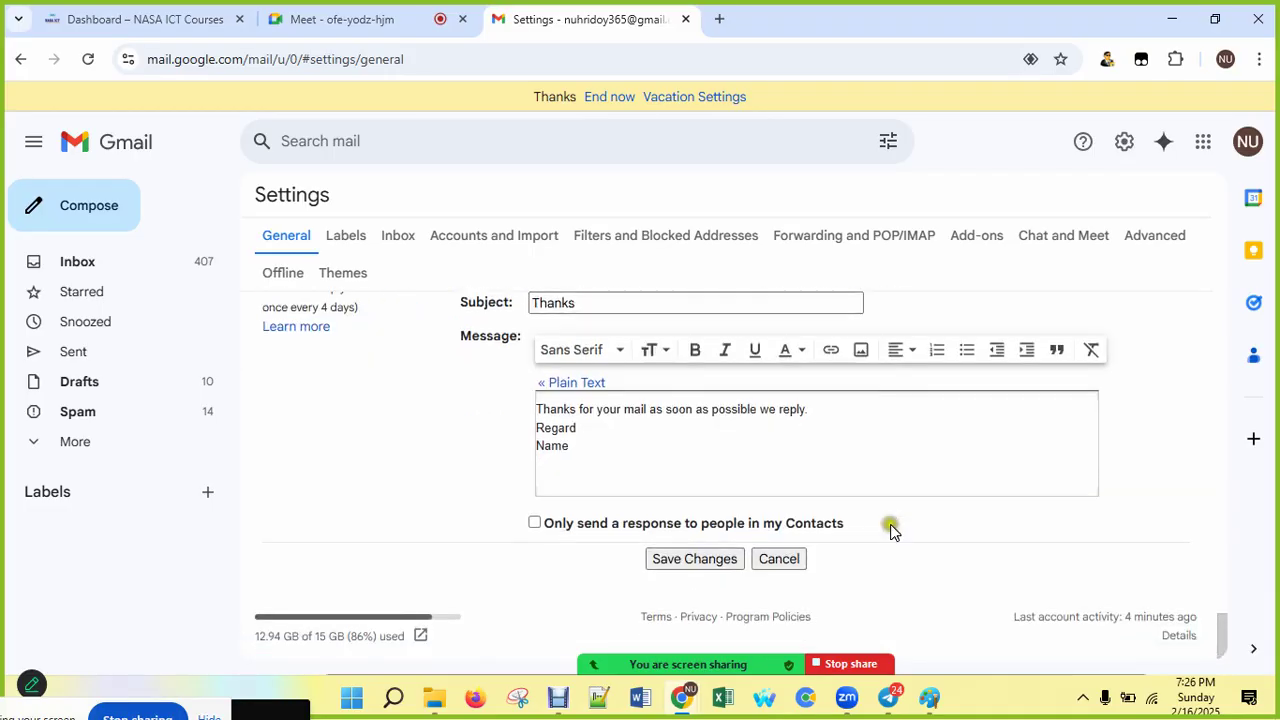
left_click(695, 560)
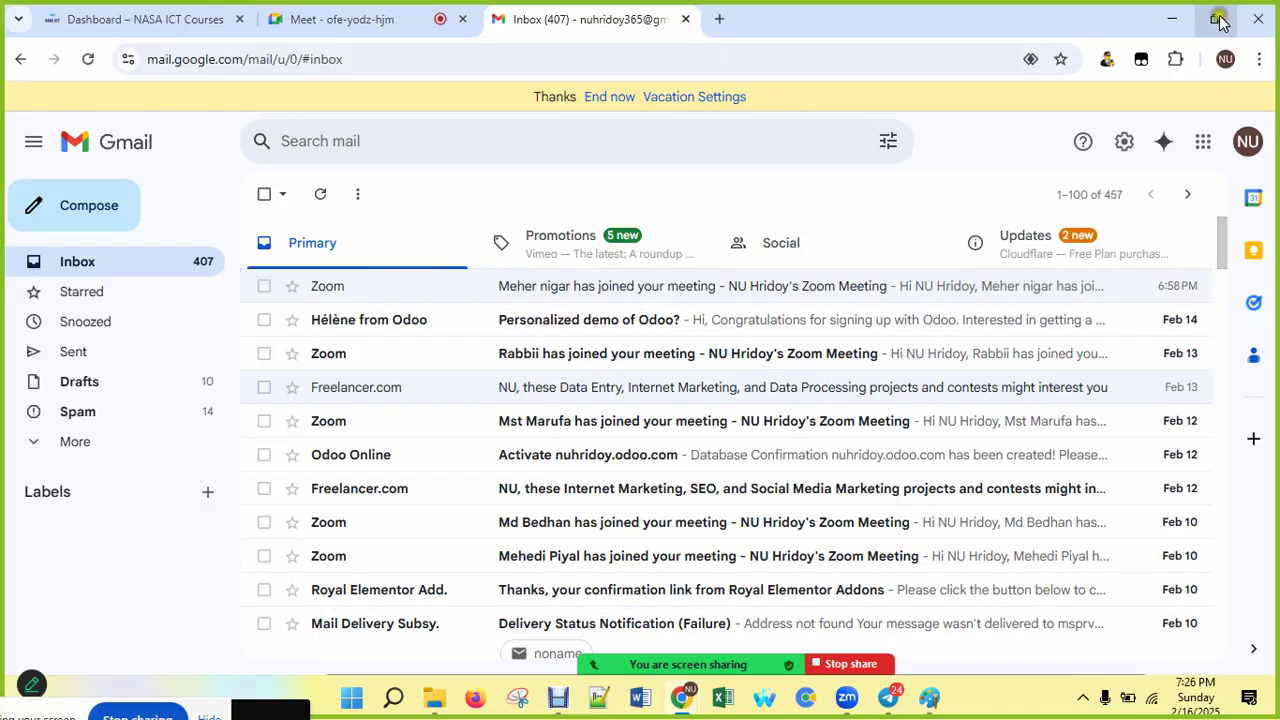
Step: Minimize the Chrome browser to get back to the Paint canvas
left_click(1166, 22)
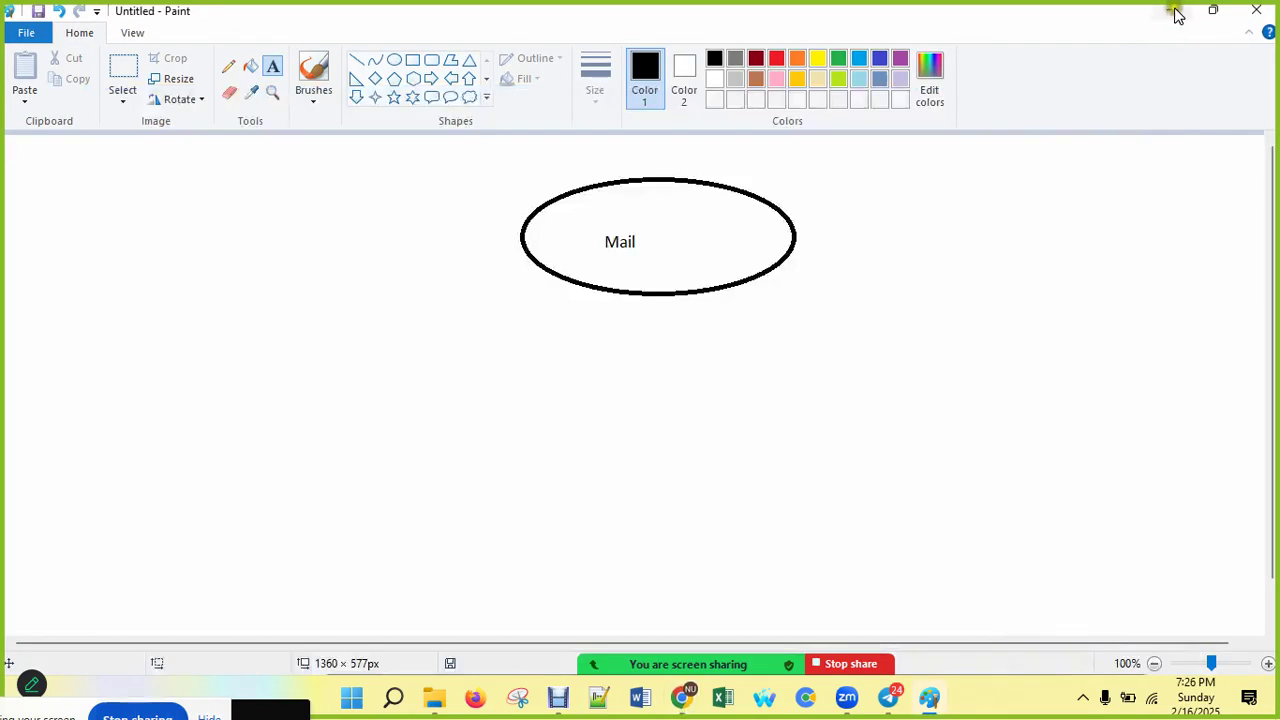
mouse_move(888, 700)
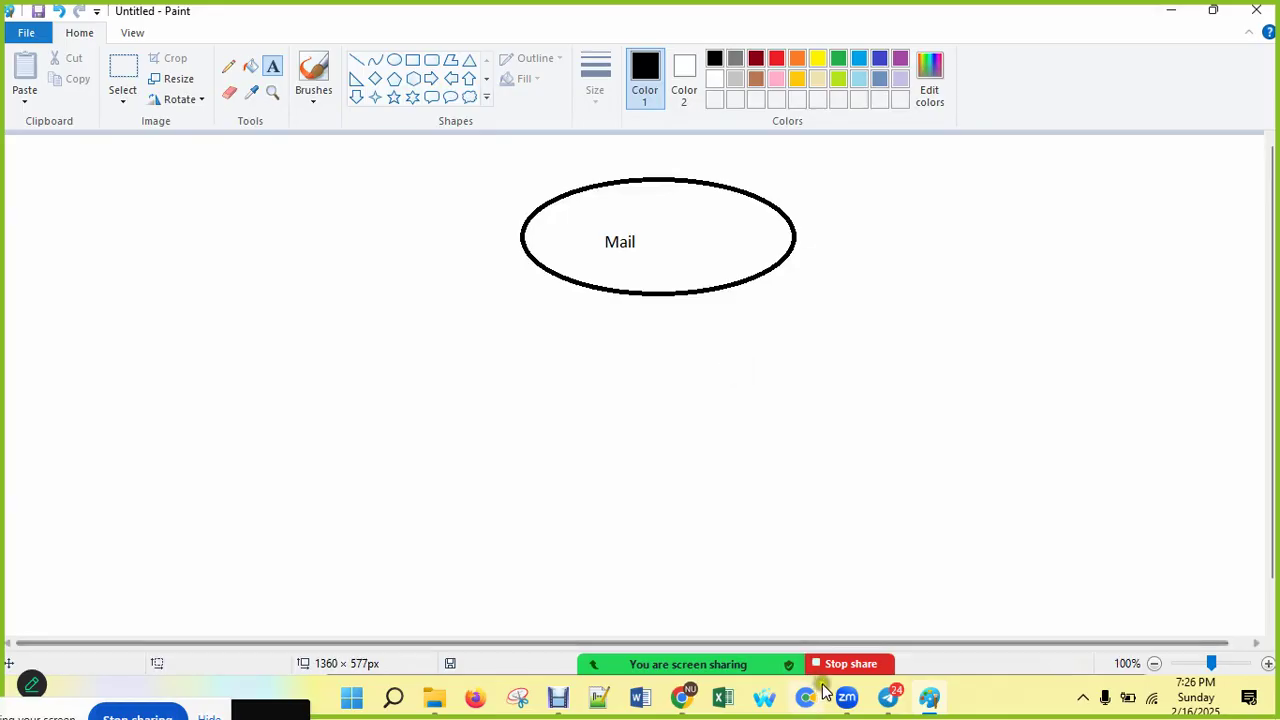
left_click(686, 697)
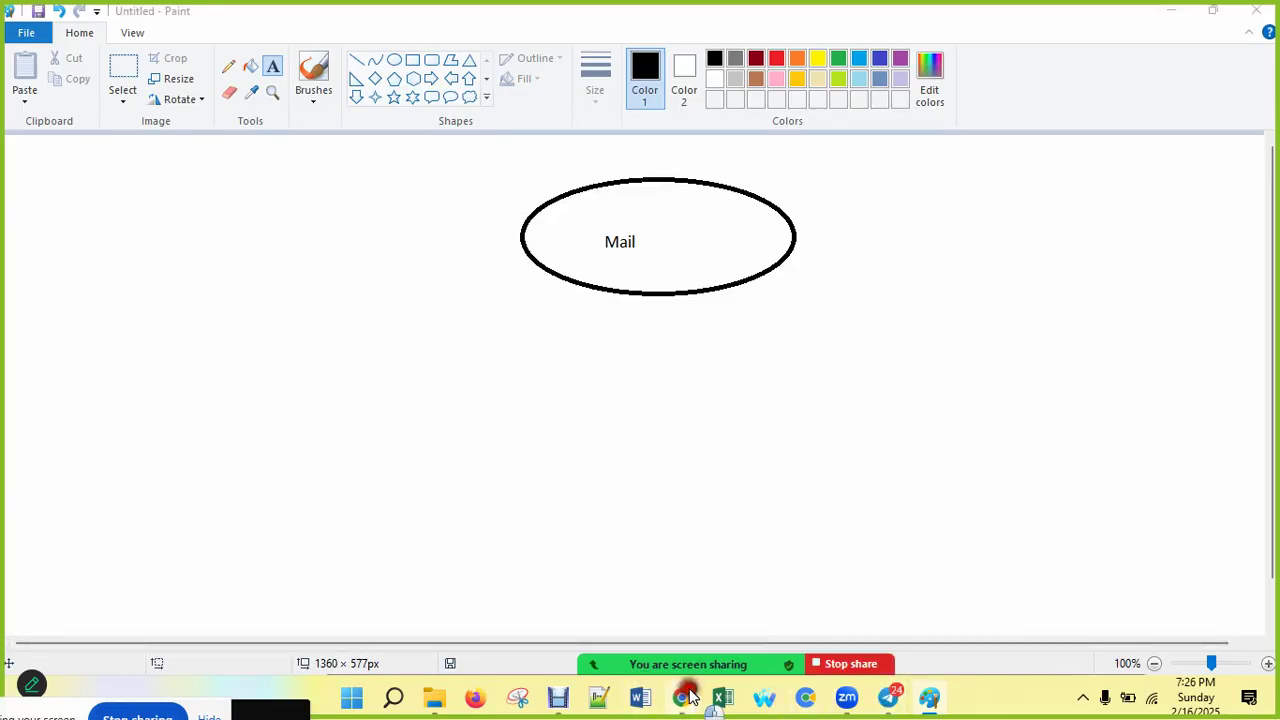
left_click(625, 560)
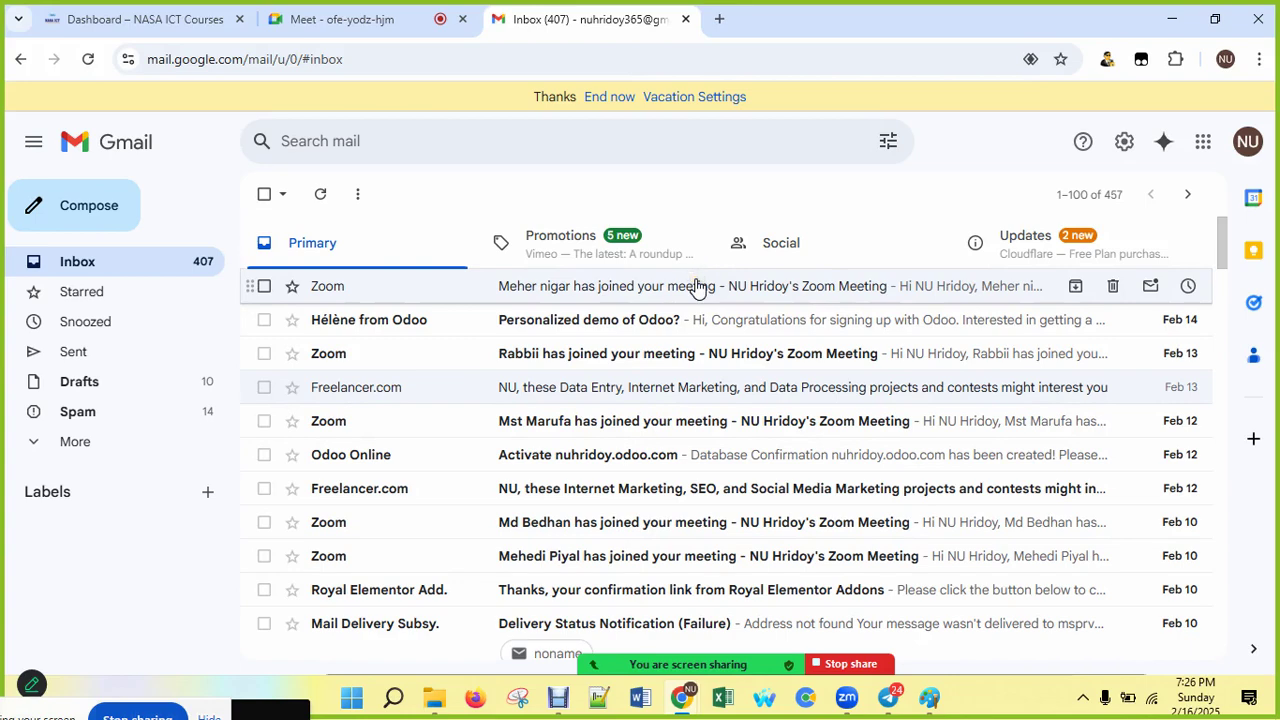
left_click(1165, 17)
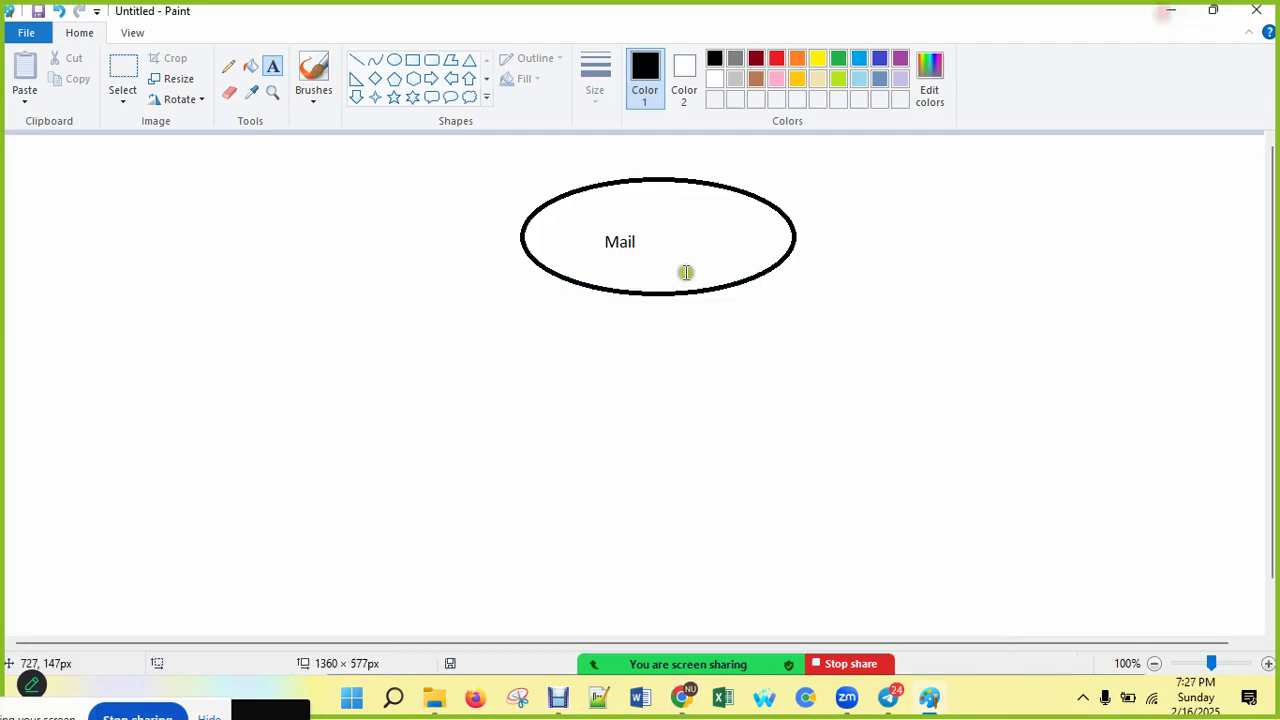
Step: With the Oval tool, draw six ellipses left to right across the canvas bottom
left_click(394, 60)
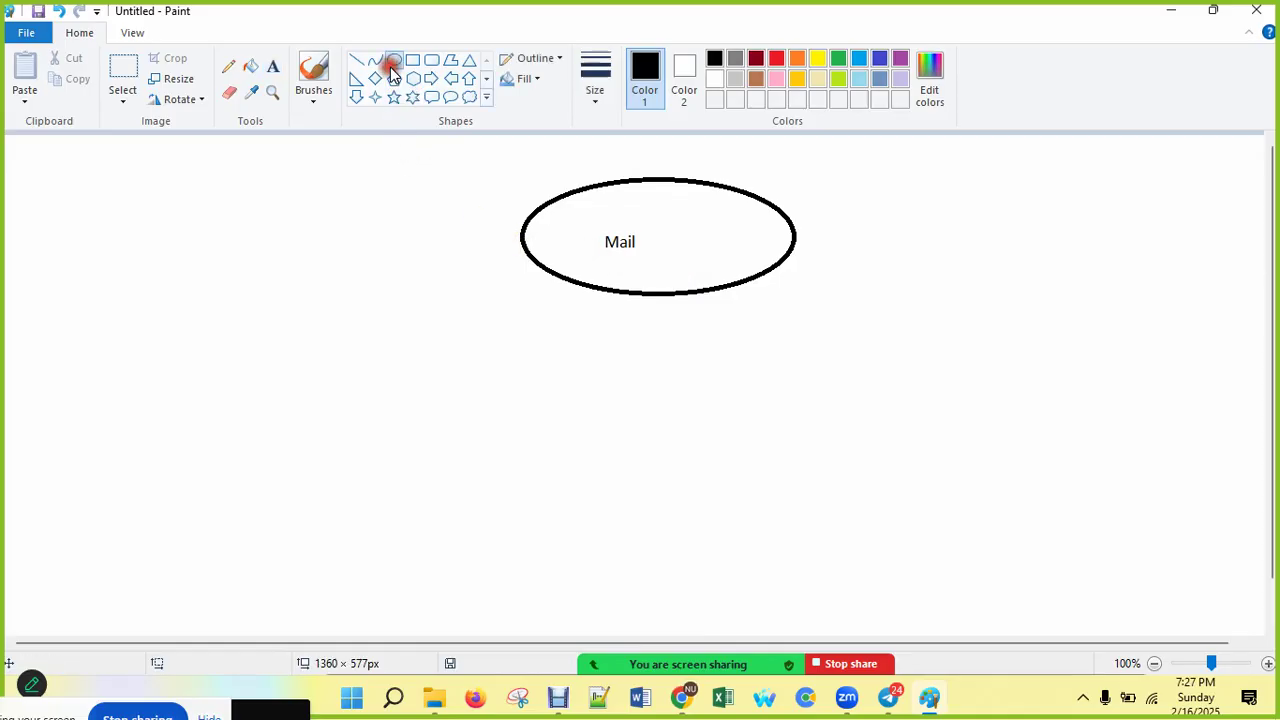
left_click_drag(48, 496, 190, 578)
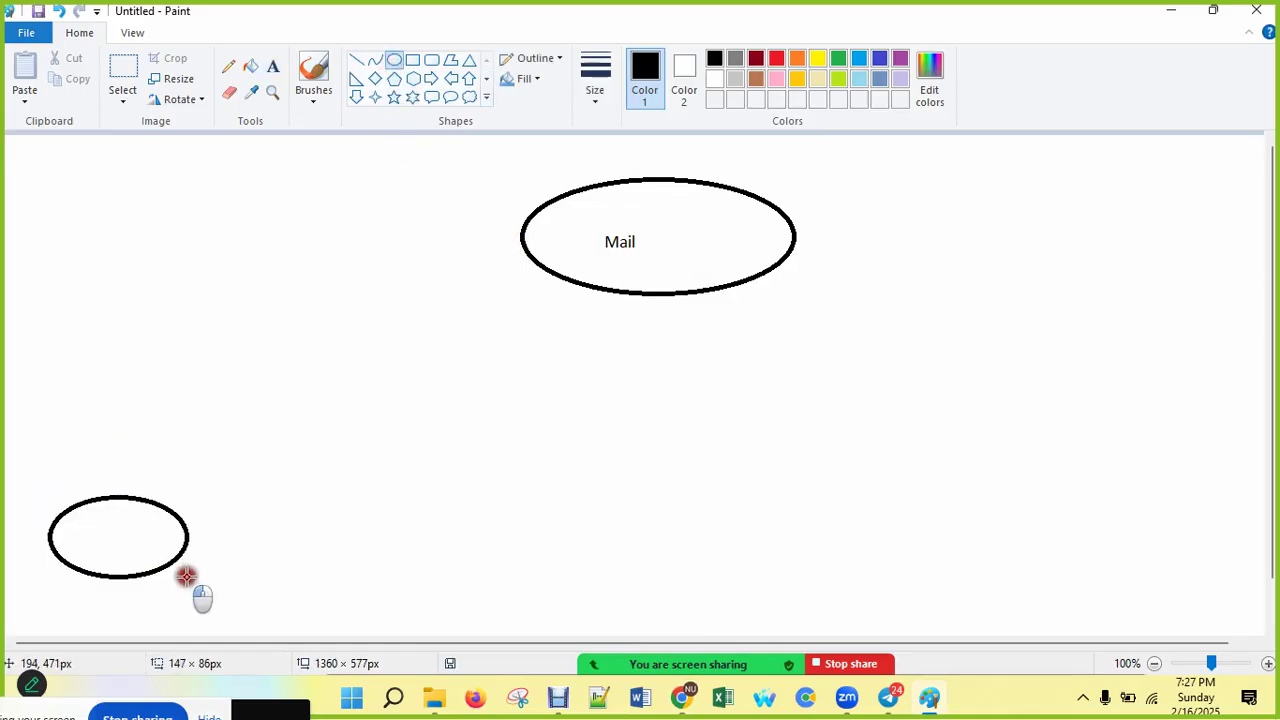
left_click(221, 504)
mouse_move(221, 504)
left_mouse_down()
mouse_move(397, 566)
mouse_move(409, 586)
left_mouse_up()
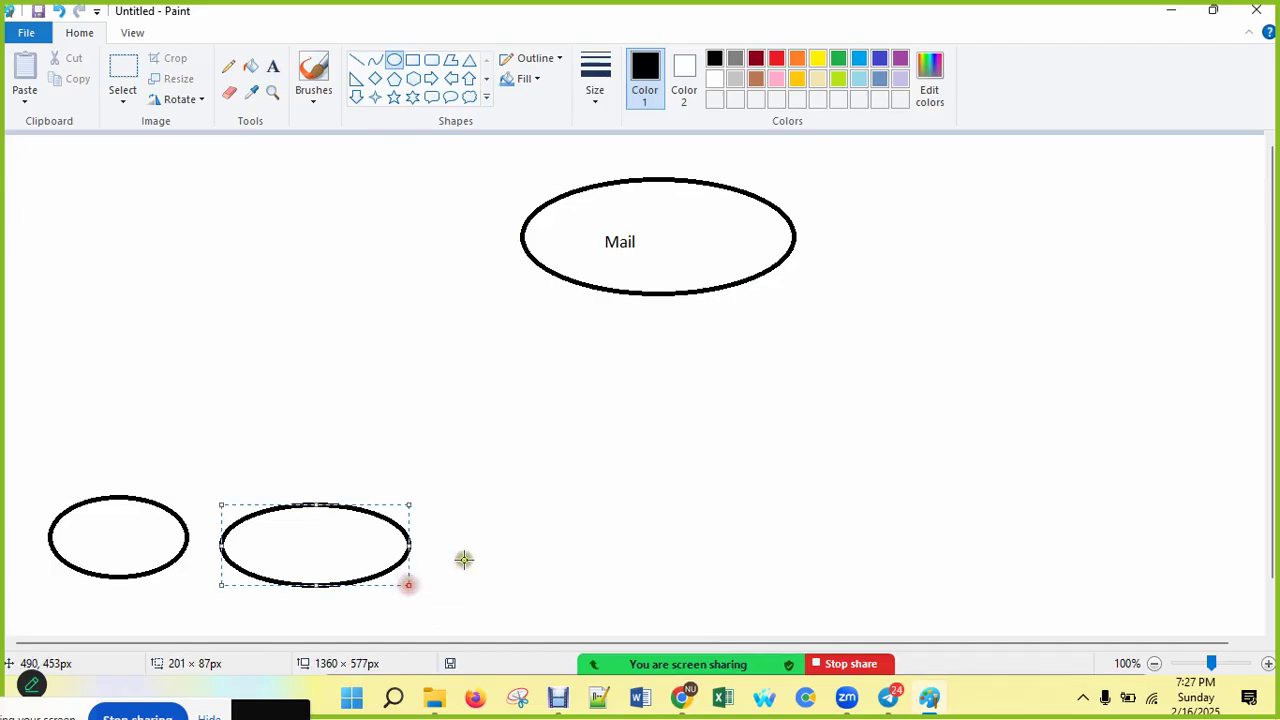
mouse_move(465, 490)
left_mouse_down()
mouse_move(566, 580)
mouse_move(629, 591)
left_mouse_up()
left_click_drag(668, 485, 872, 600)
left_click_drag(911, 488, 1094, 597)
left_click_drag(1127, 486, 1262, 600)
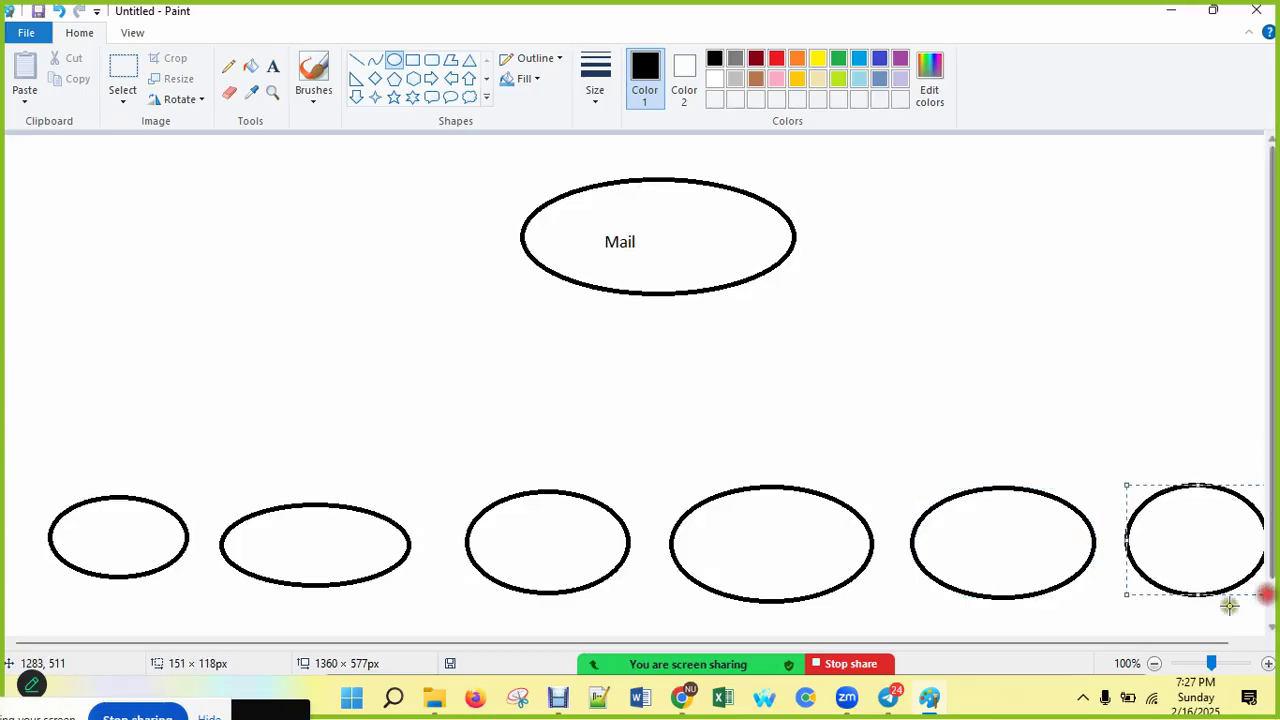
Step: Use the Text tool to label the first three bottom ellipses 1, 2 and 3
left_click(273, 68)
left_click(97, 530)
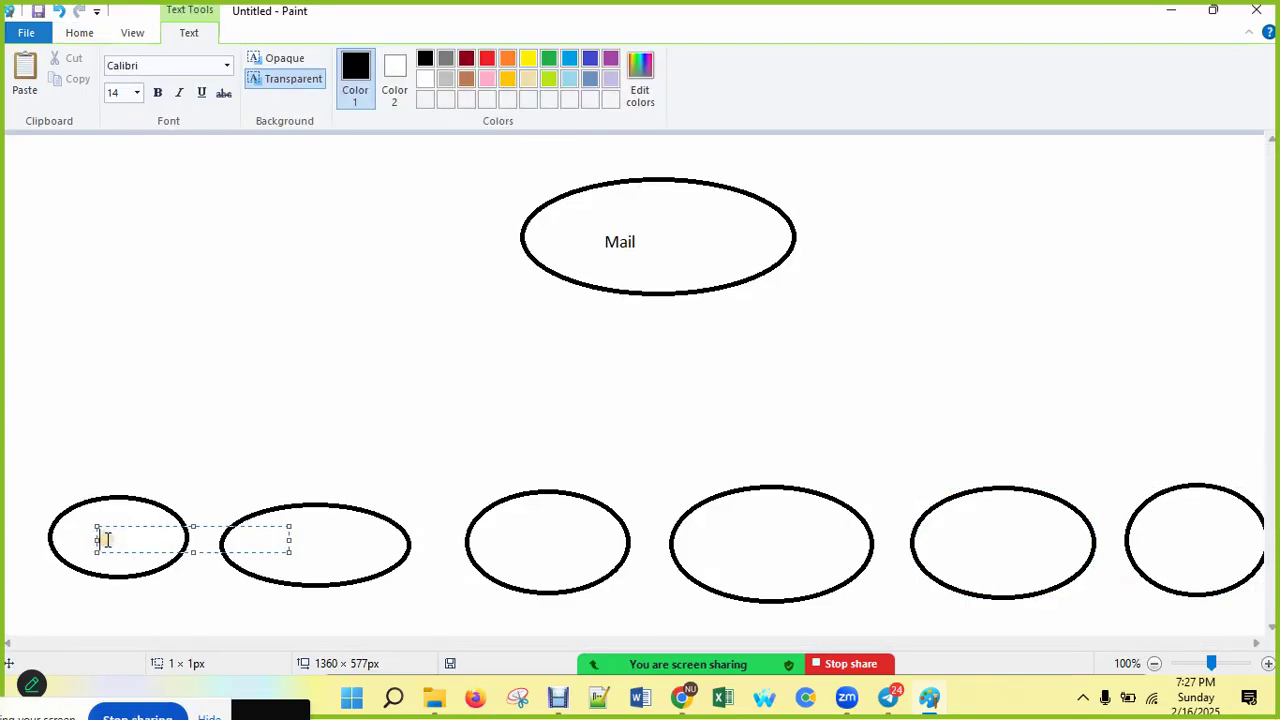
type("1")
left_click(326, 542)
left_click(312, 525)
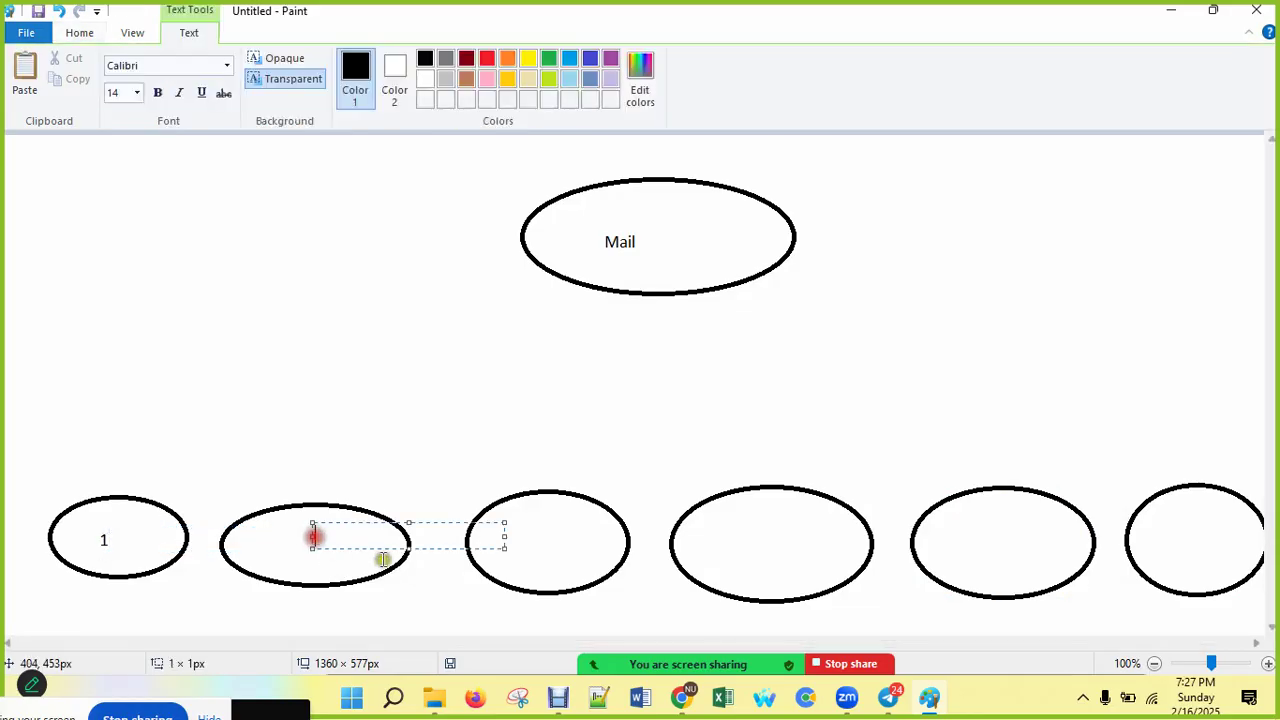
type("2")
left_click(556, 548)
left_click(540, 531)
type("3")
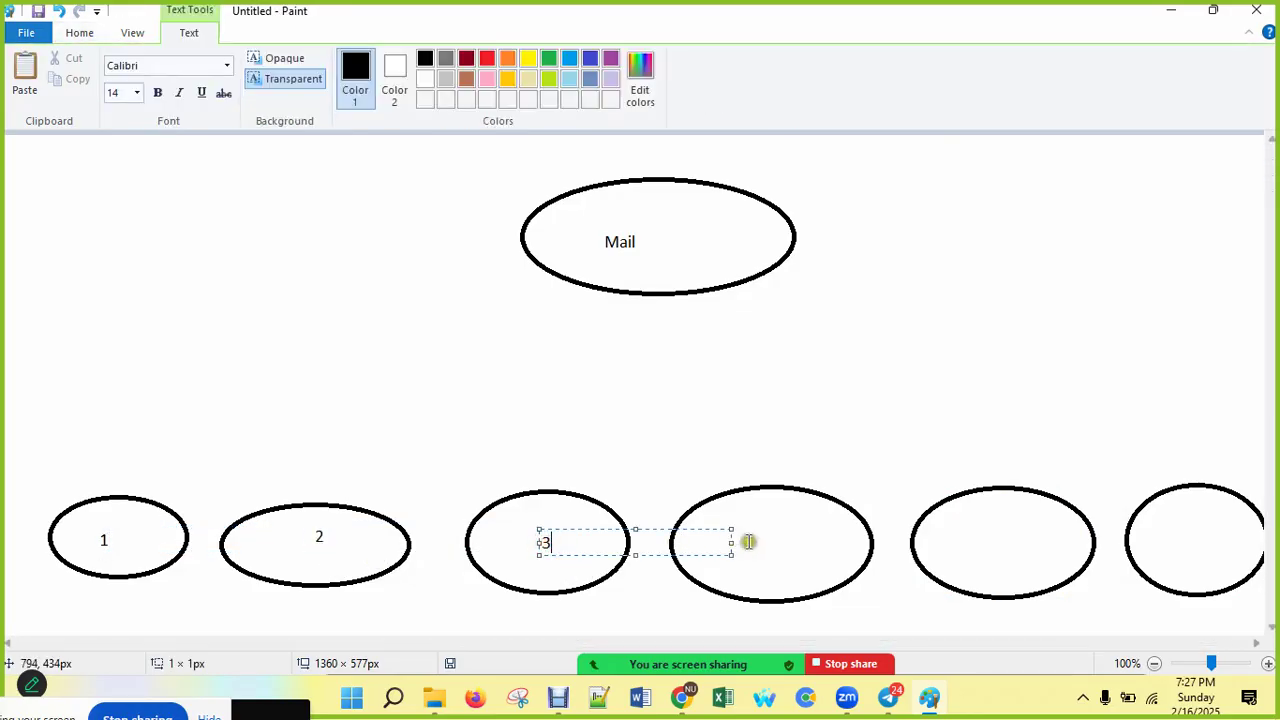
Step: Label the remaining bottom ellipses 4, 5 and 6
left_click(754, 544)
left_click(750, 525)
type("4")
left_click(1010, 548)
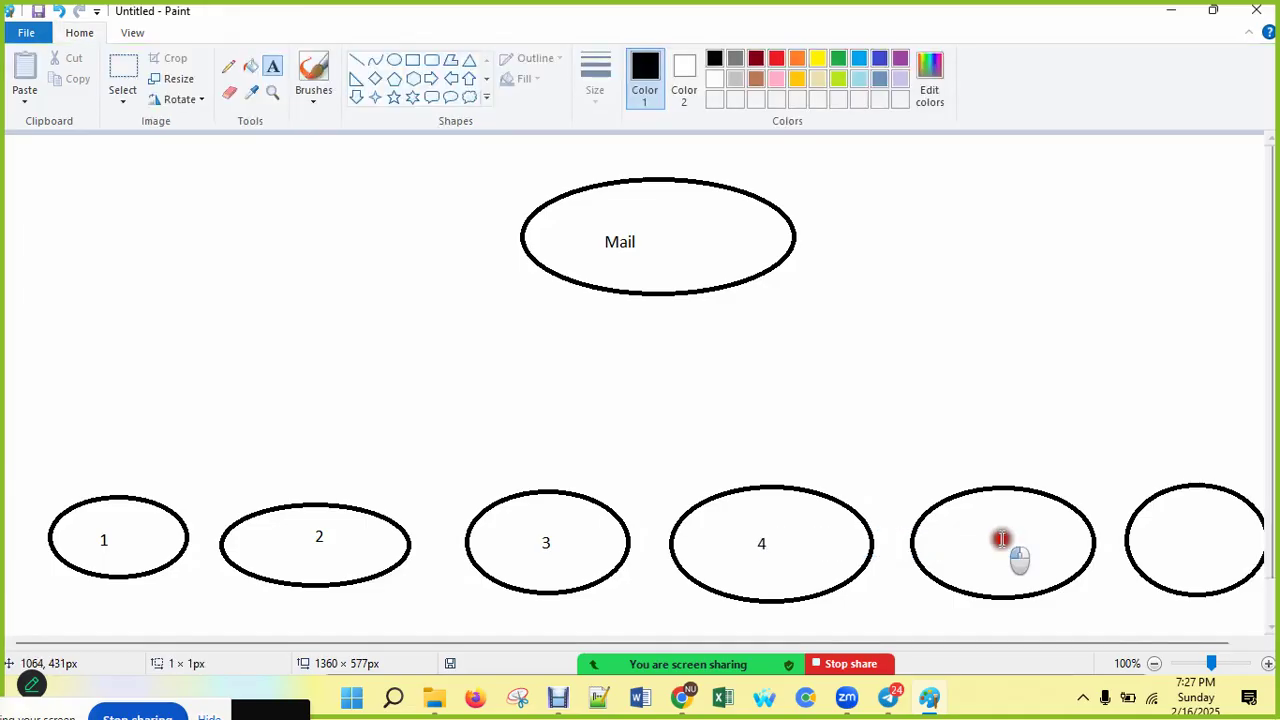
left_click(999, 525)
type("5")
left_click(1212, 542)
left_click(1210, 530)
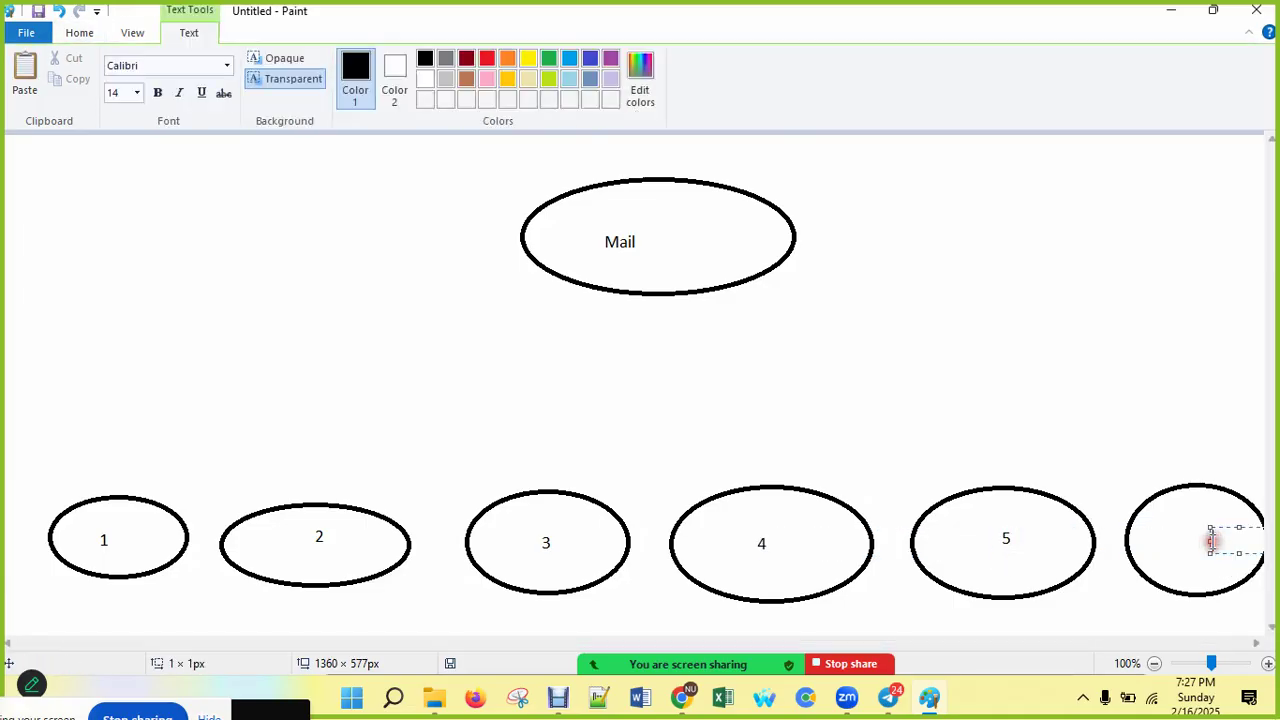
type("6")
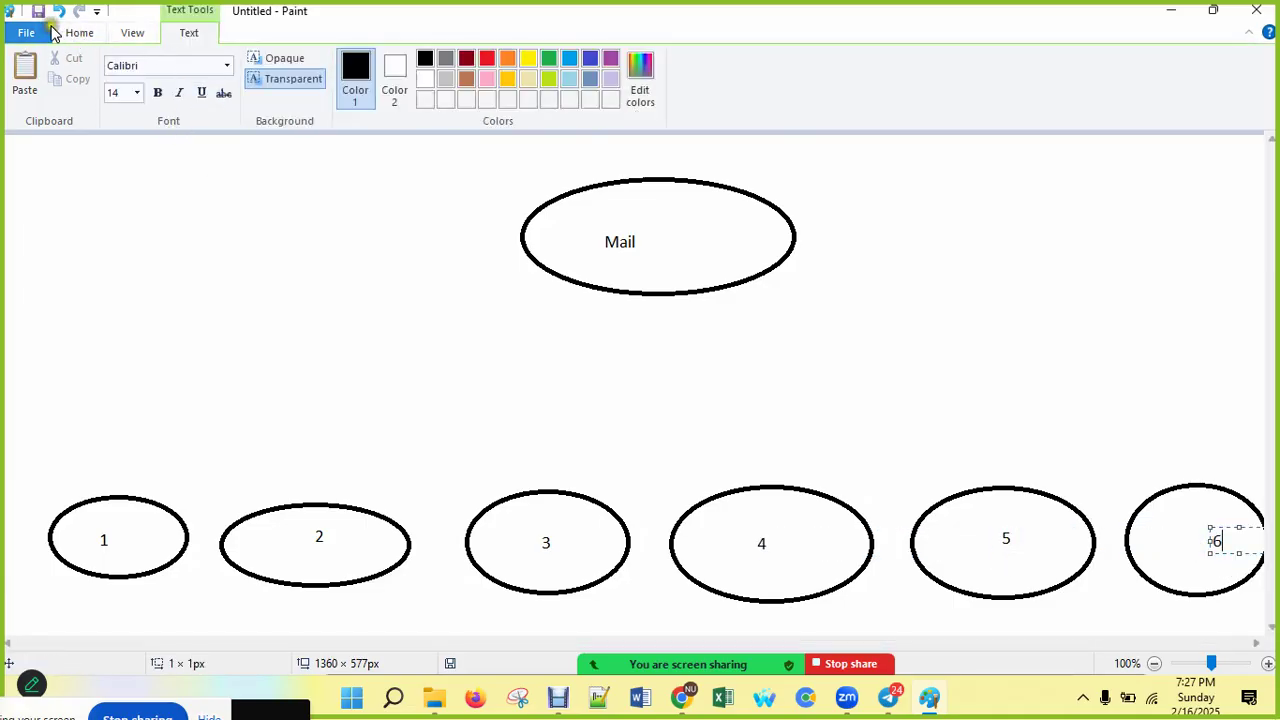
Step: Close the File menu and return to the Home tab's drawing tools
left_click(48, 32)
left_click(70, 30)
left_click(474, 33)
left_click(79, 30)
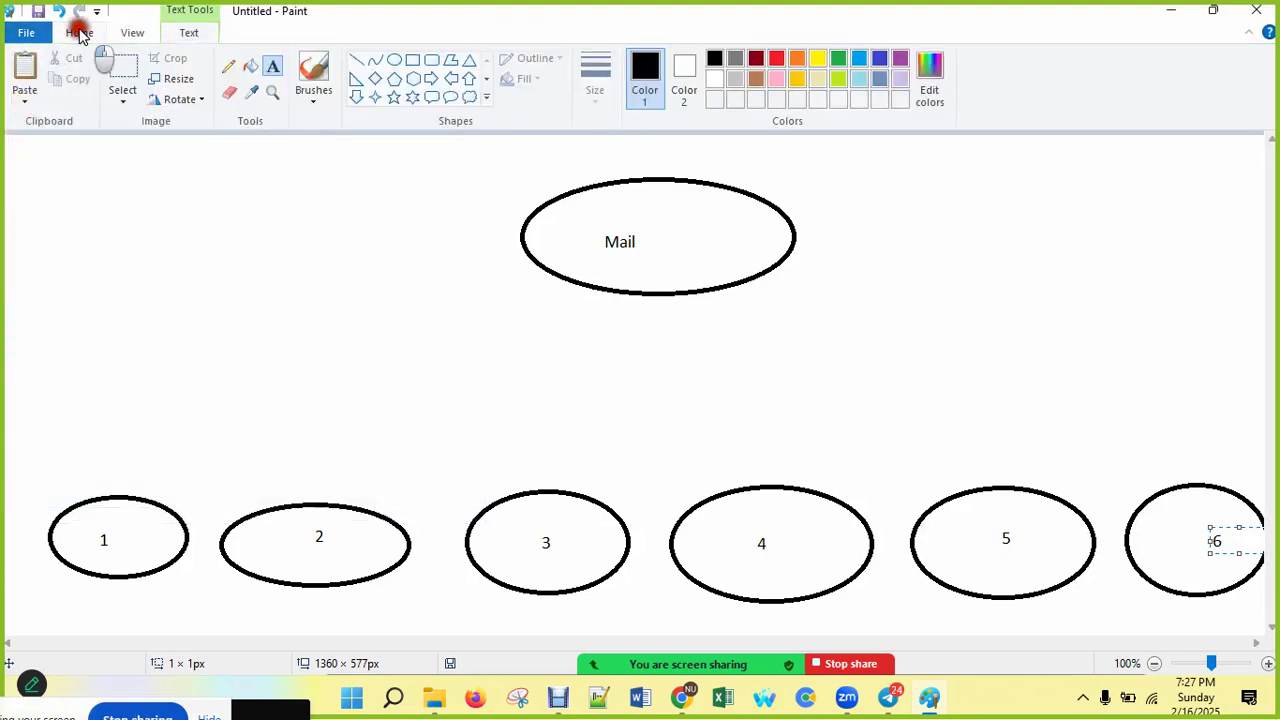
left_click(305, 65)
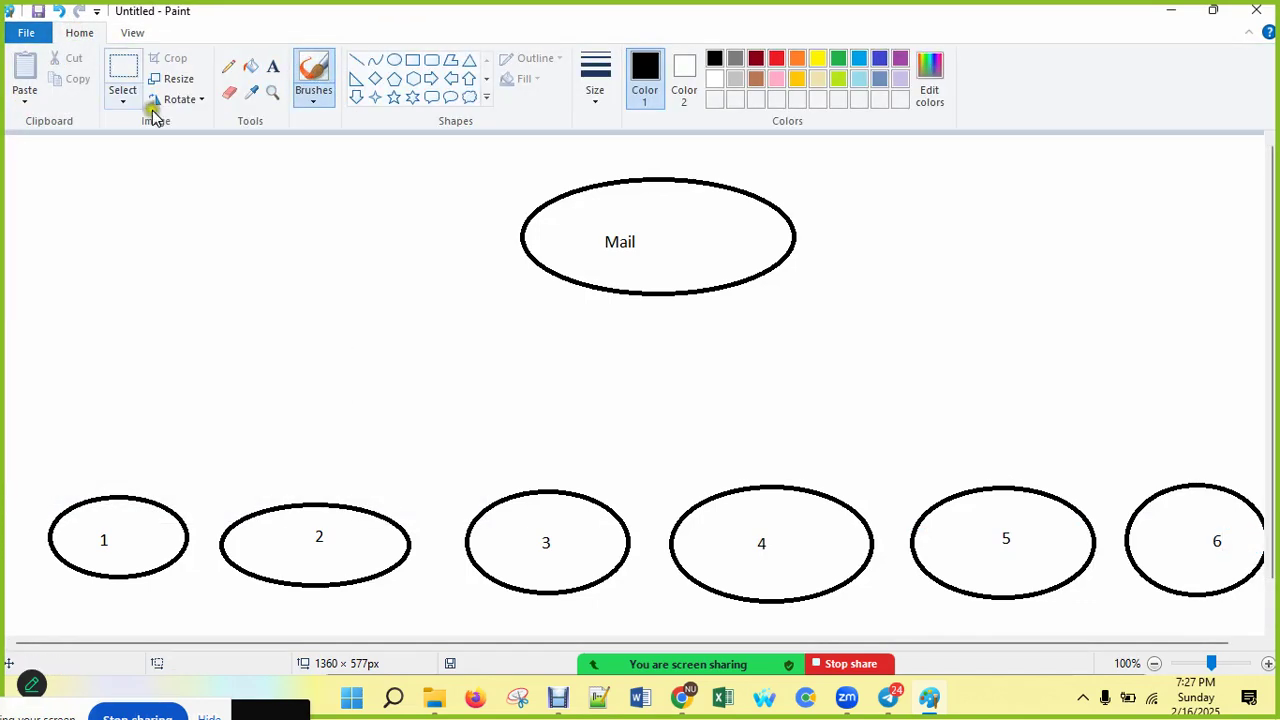
Step: Draw short brush strokes on top of ellipses 3 and 2 and the Mail ellipse
left_click(308, 66)
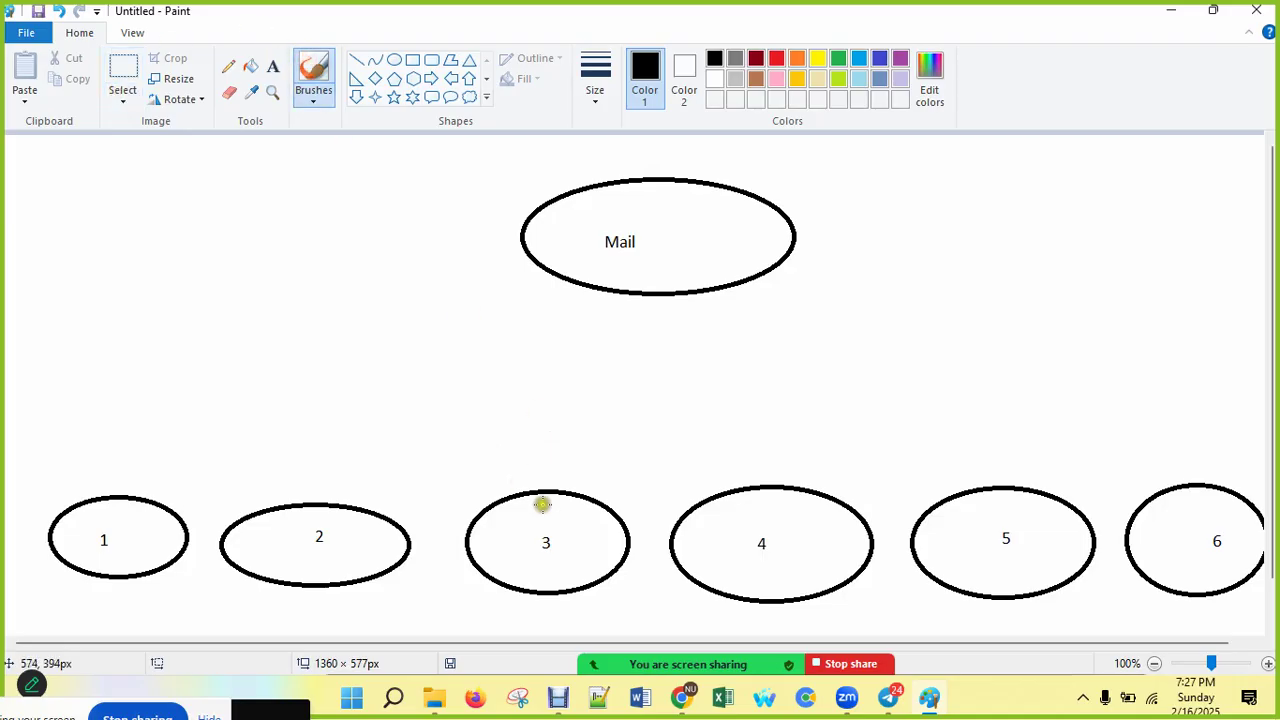
left_click_drag(545, 485, 577, 468)
left_click_drag(322, 500, 349, 476)
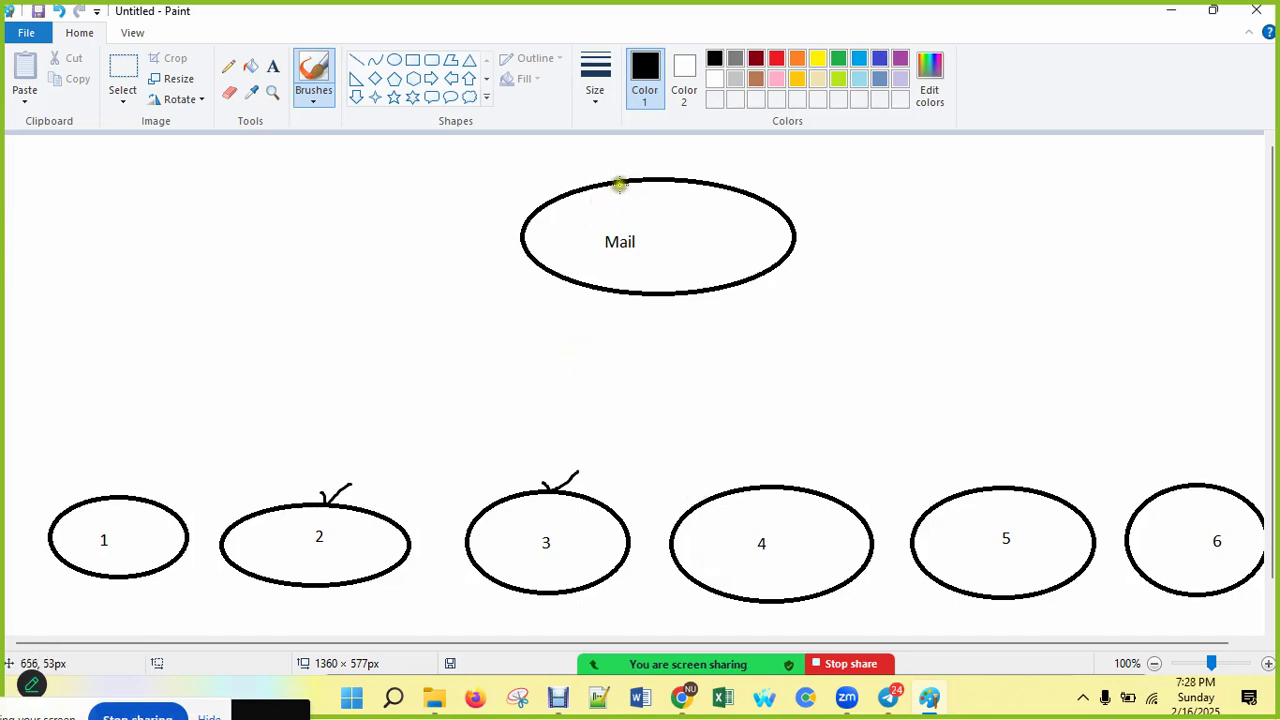
mouse_move(620, 164)
left_mouse_down()
mouse_move(651, 178)
mouse_move(678, 152)
left_mouse_up()
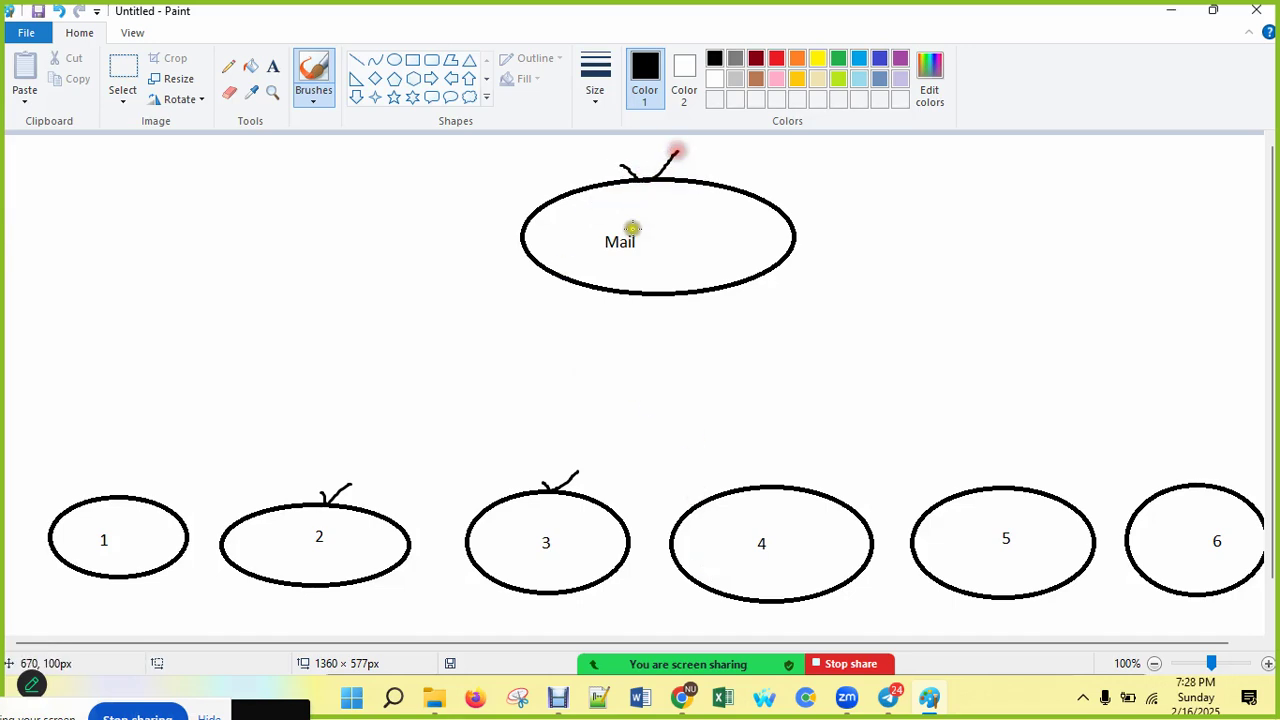
Step: Add the word 'Mother' just above Mail with the Text tool
left_click(274, 64)
left_click(562, 208)
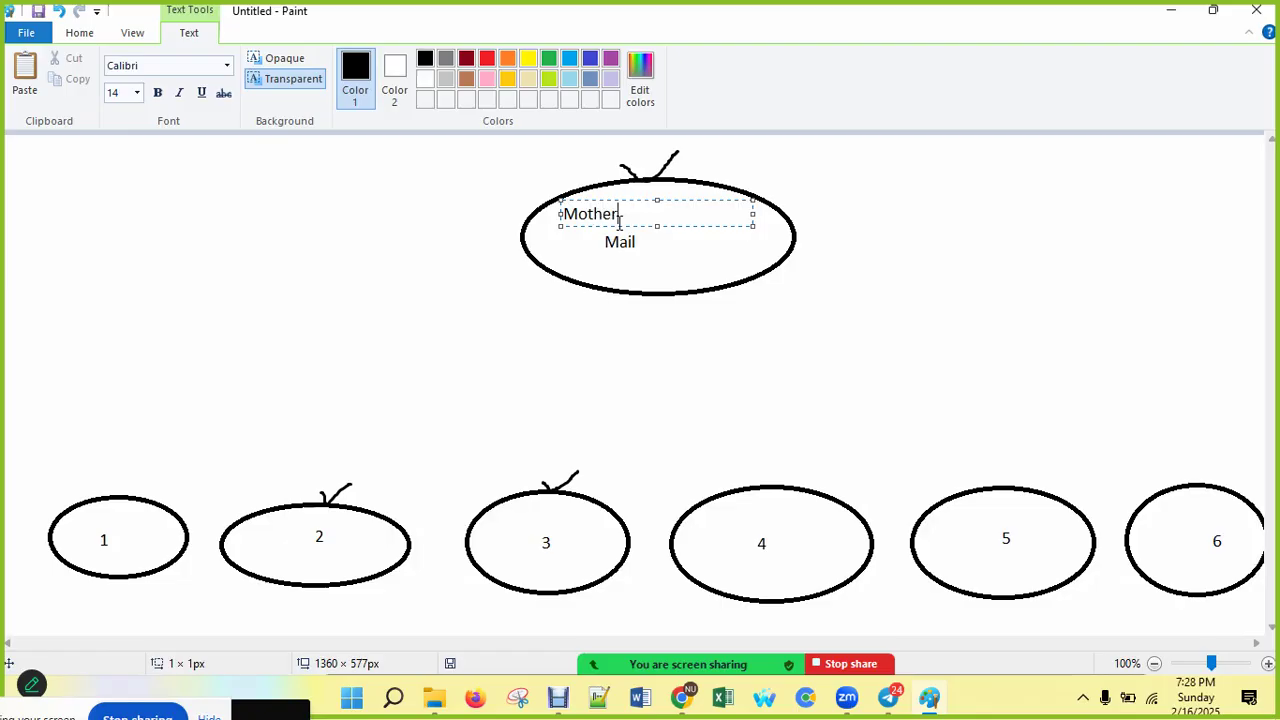
left_click_drag(676, 200, 709, 206)
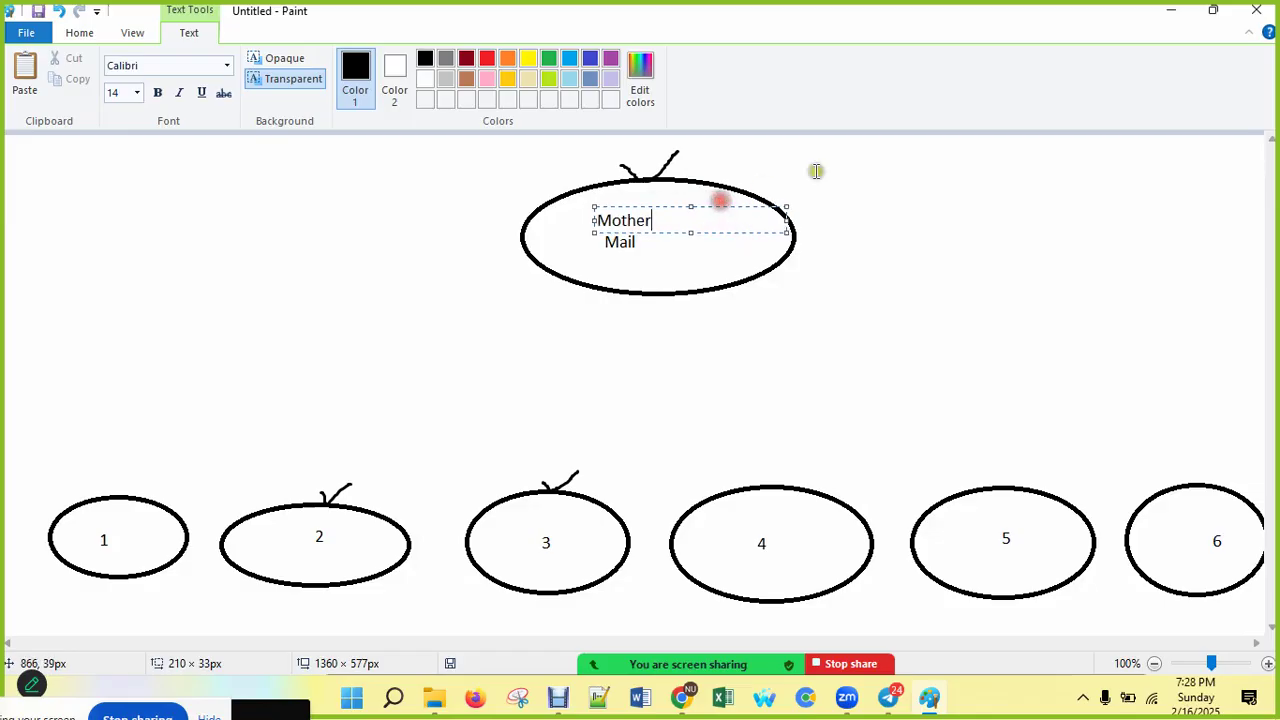
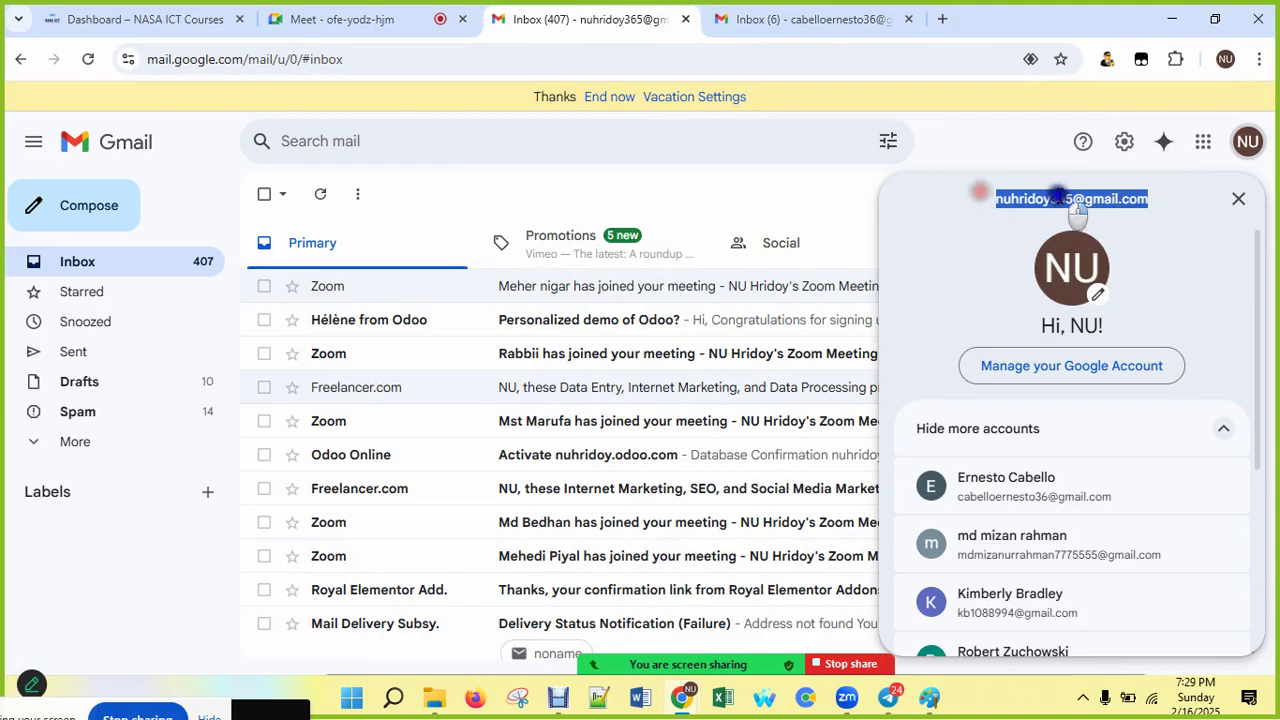
Step: Copy the first account's email address from the account panel and switch to the second account's inbox
right_click(1073, 202)
left_click(808, 222)
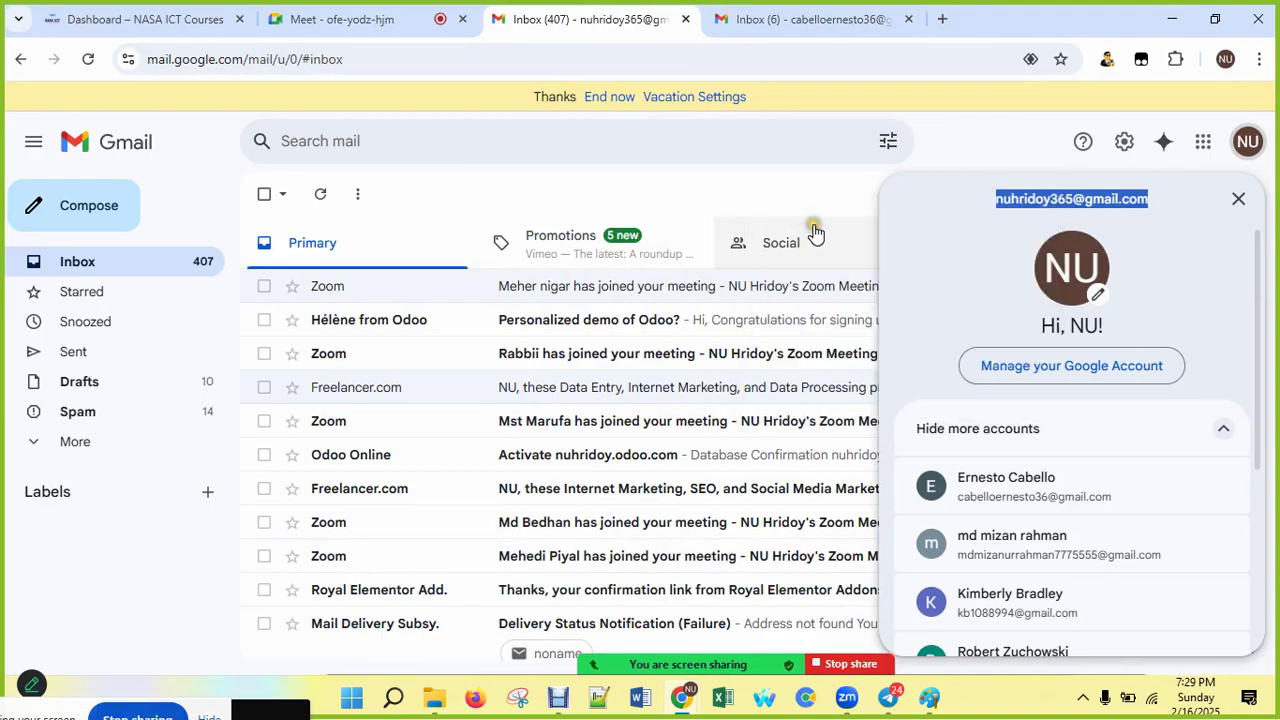
left_click(810, 22)
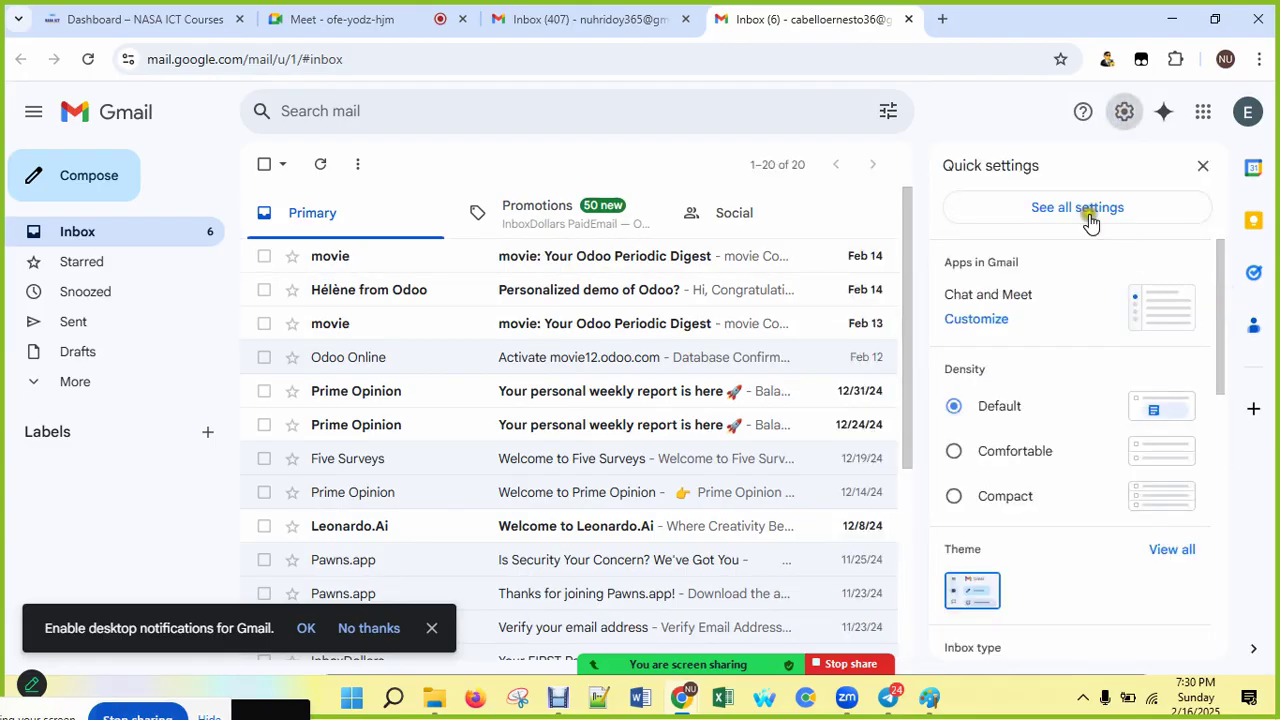
Step: Open the second account's Forwarding and POP/IMAP settings and begin adding a forwarding address
left_click(1078, 207)
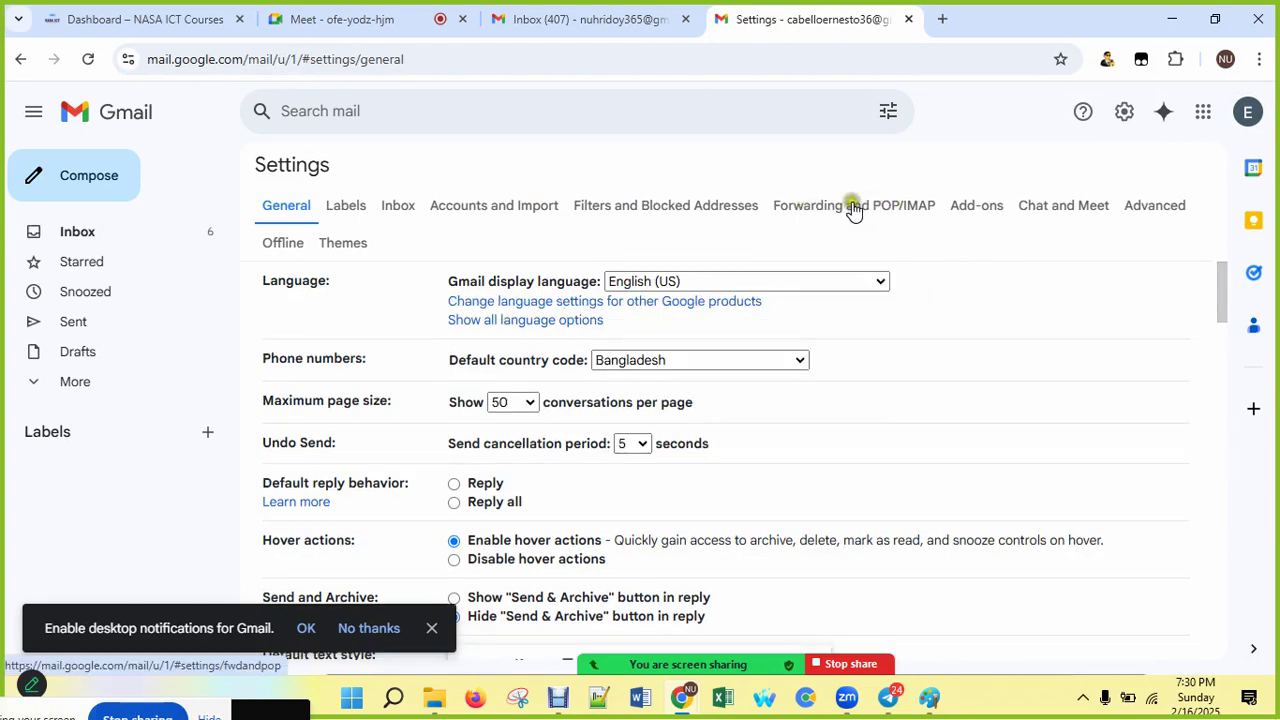
left_click(836, 207)
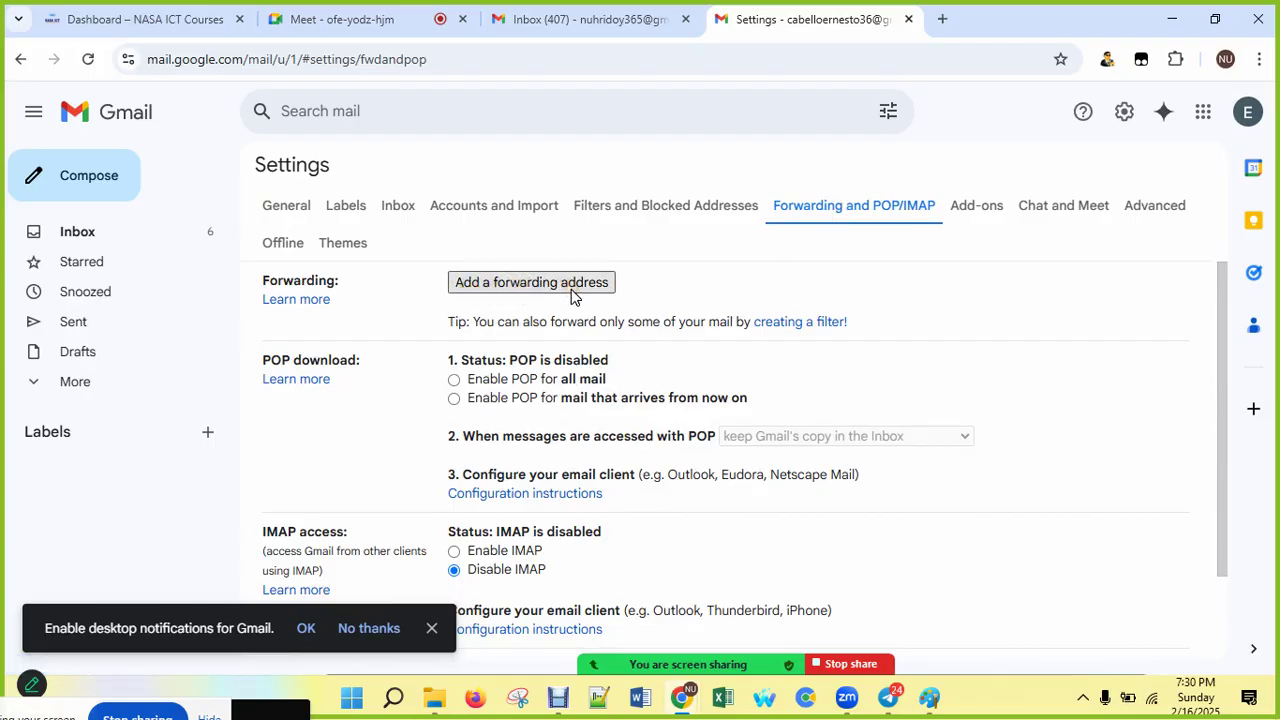
left_click(574, 292)
Step: Paste the first account's address as a new forwarding address, submit it, and dismiss the popup-blocked warning
left_click(573, 284)
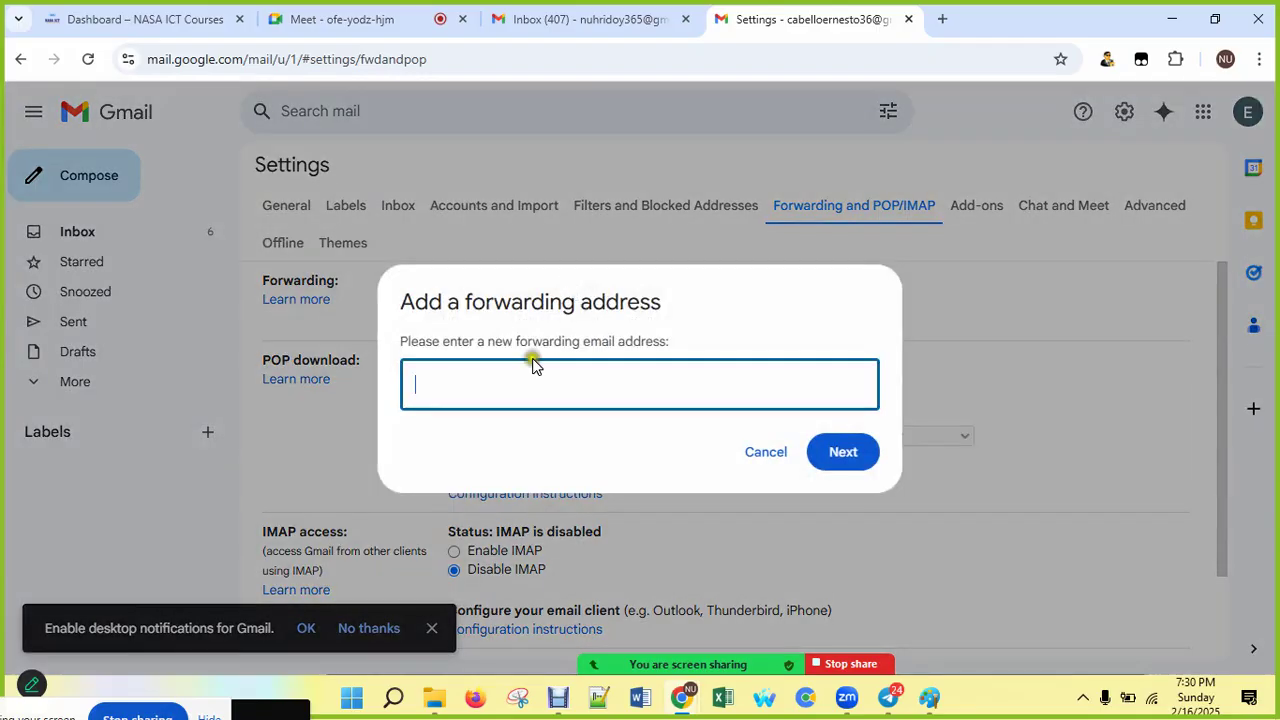
right_click(514, 380)
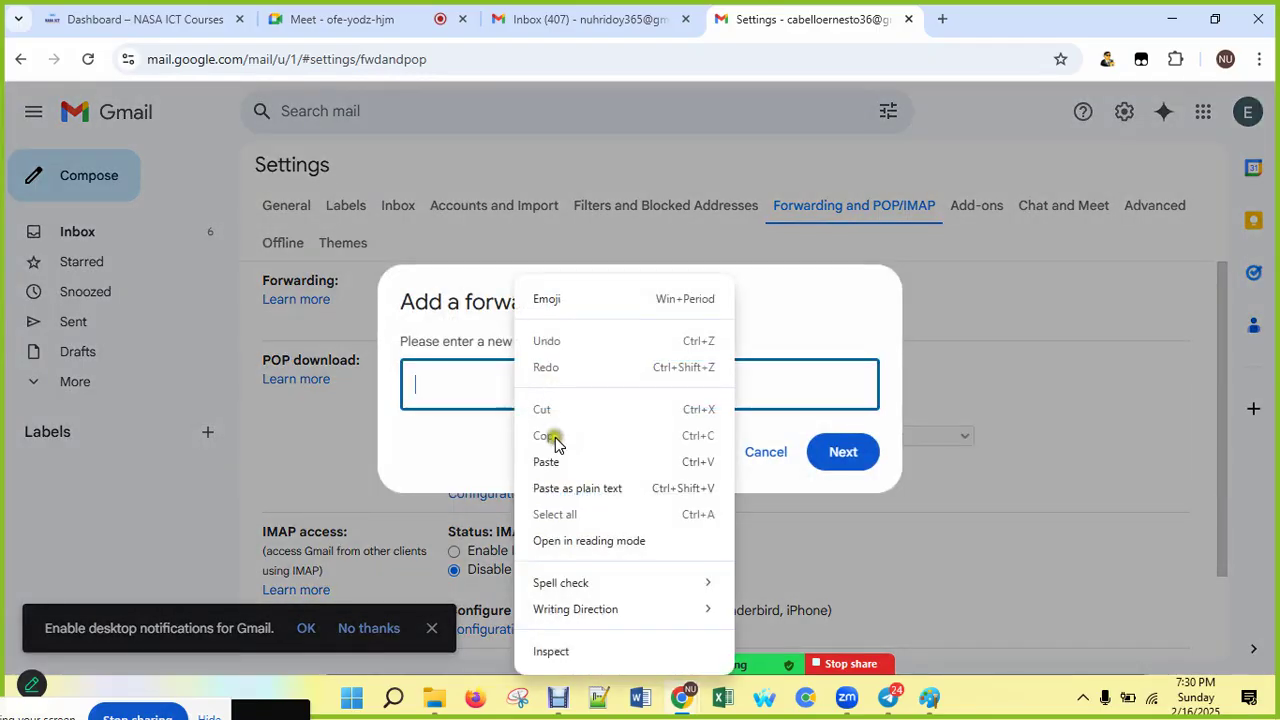
left_click(553, 461)
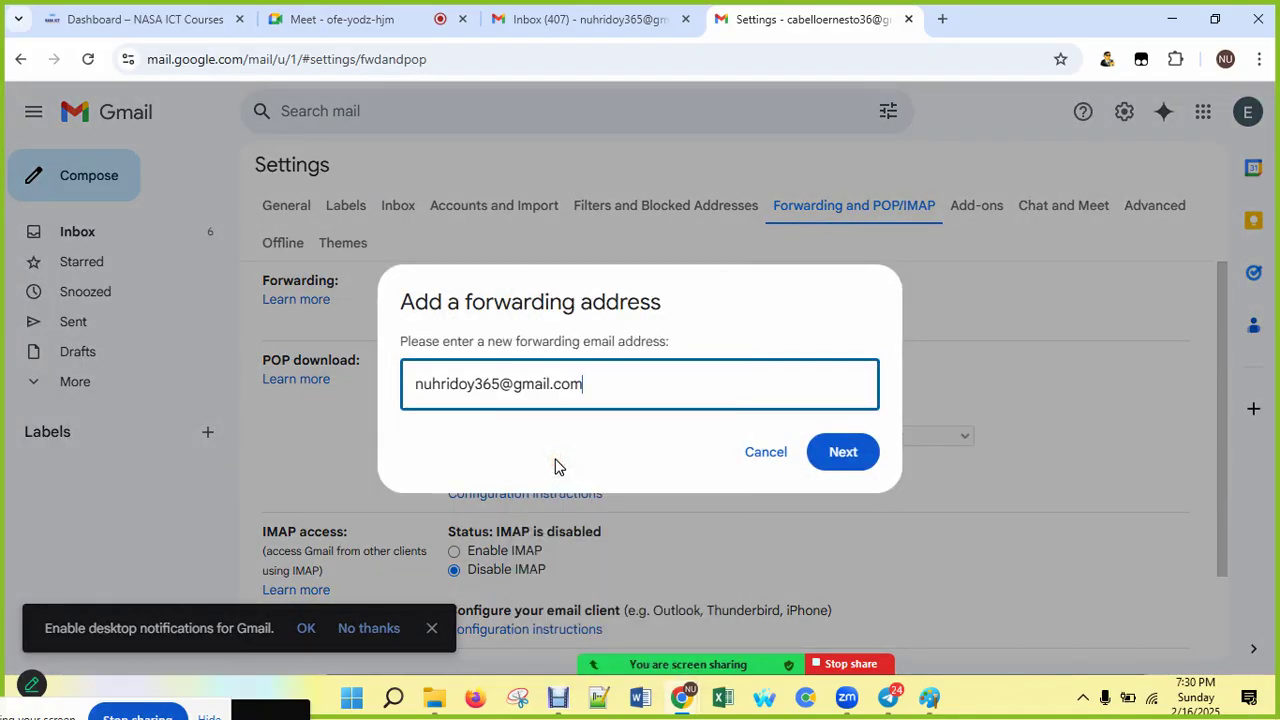
left_click(847, 456)
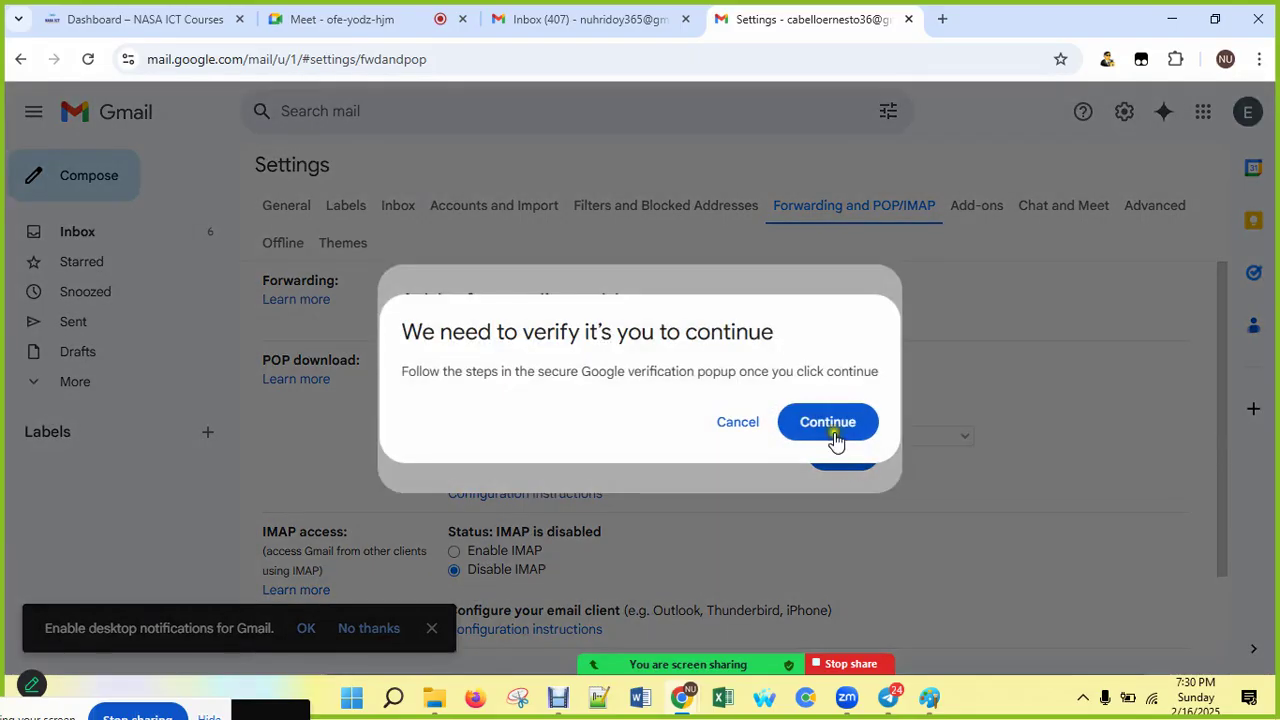
left_click(834, 440)
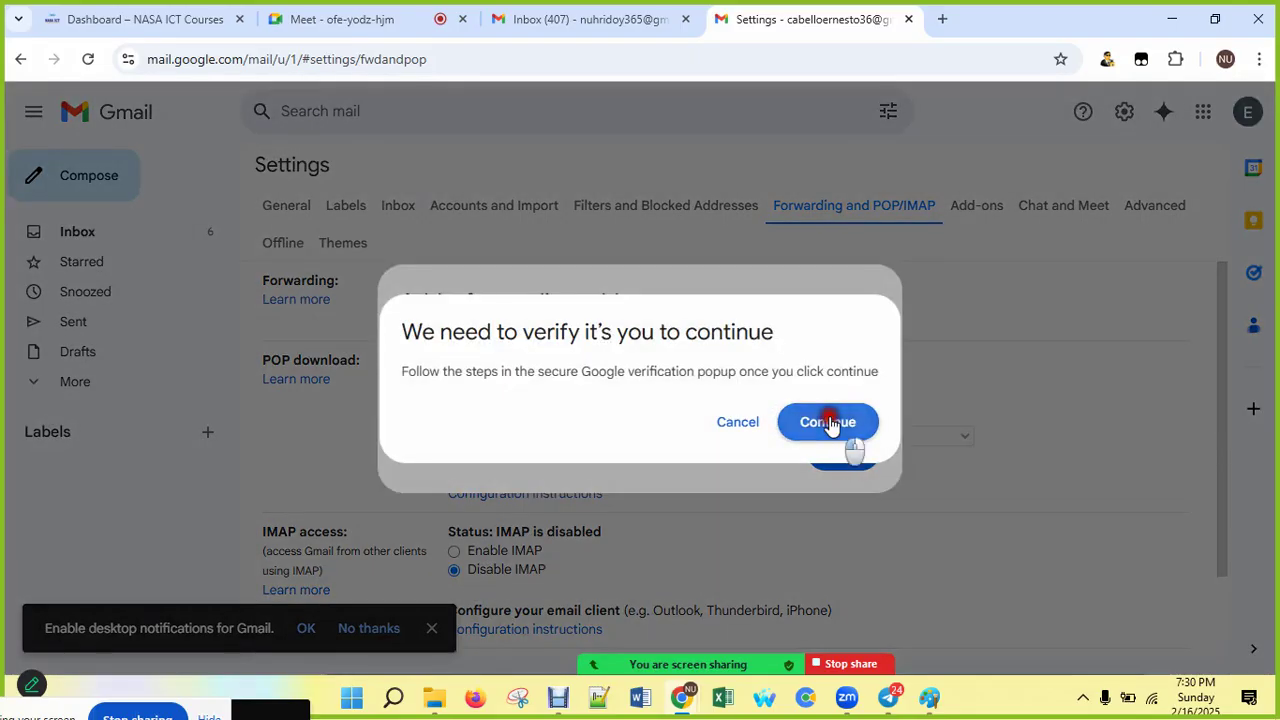
left_click(846, 437)
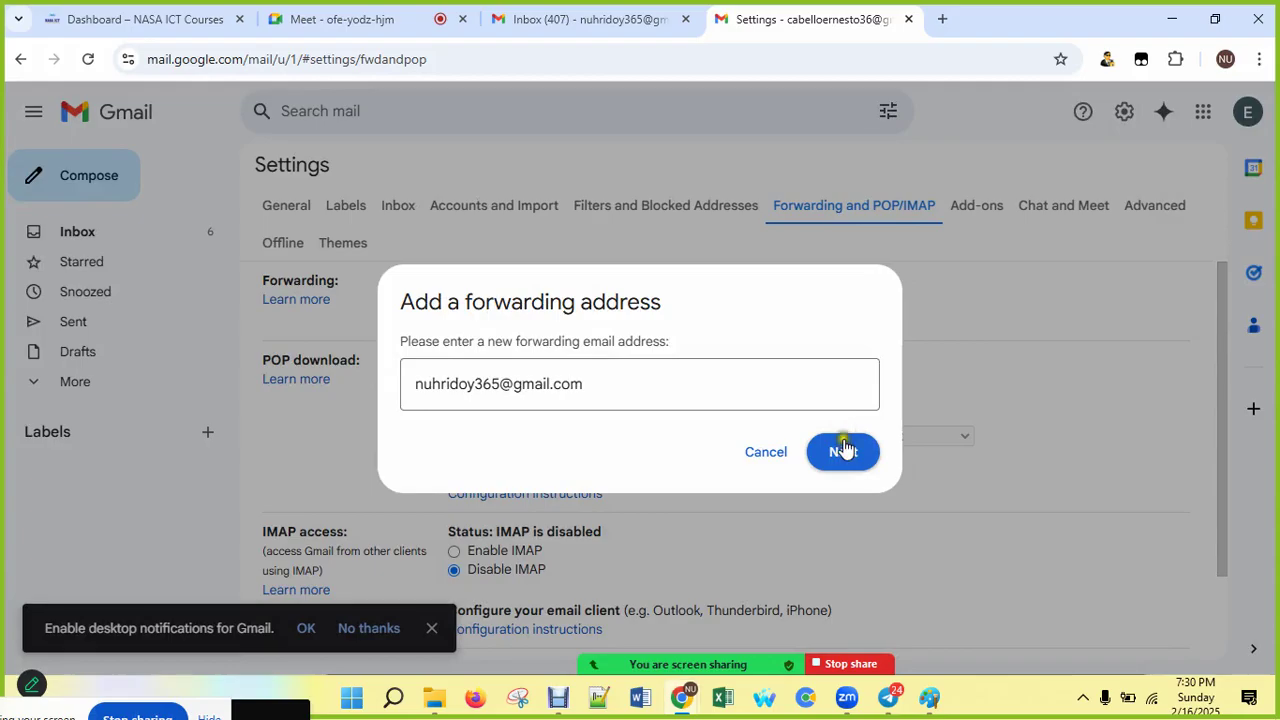
Step: Resubmit the forwarding address and dismiss the popup-blocked warning again
left_click(845, 456)
left_click(845, 456)
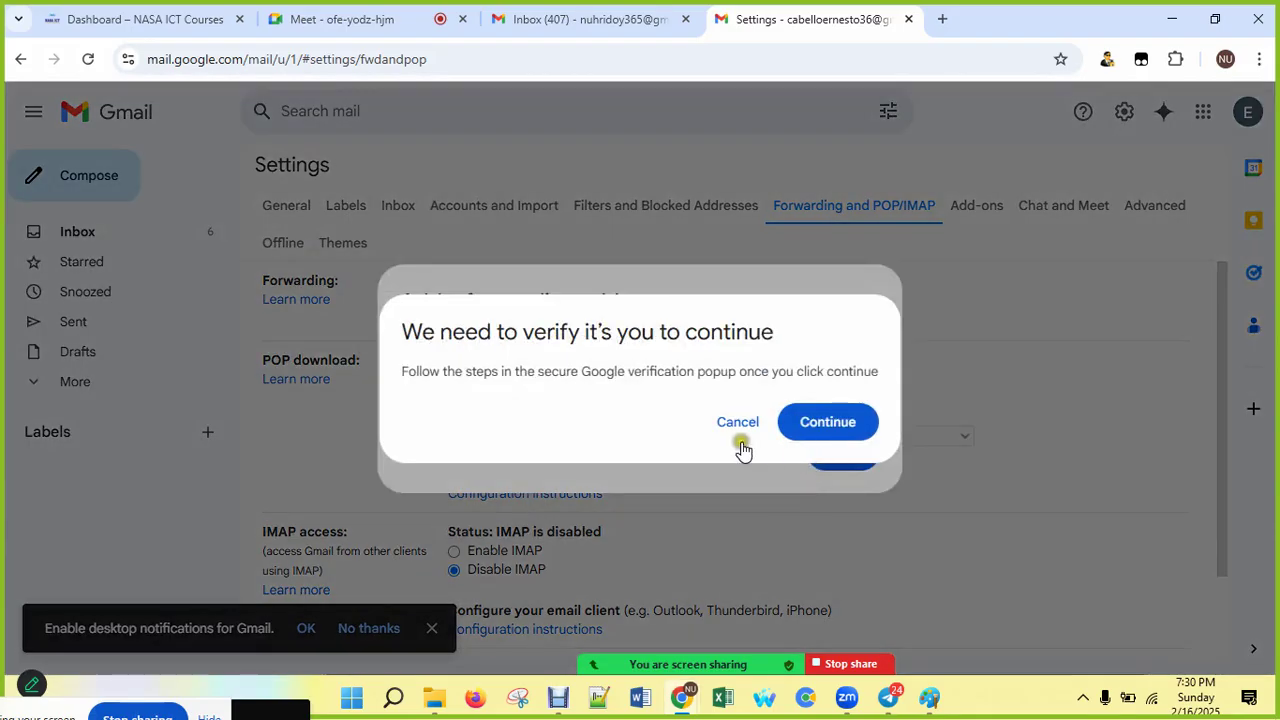
left_click(828, 428)
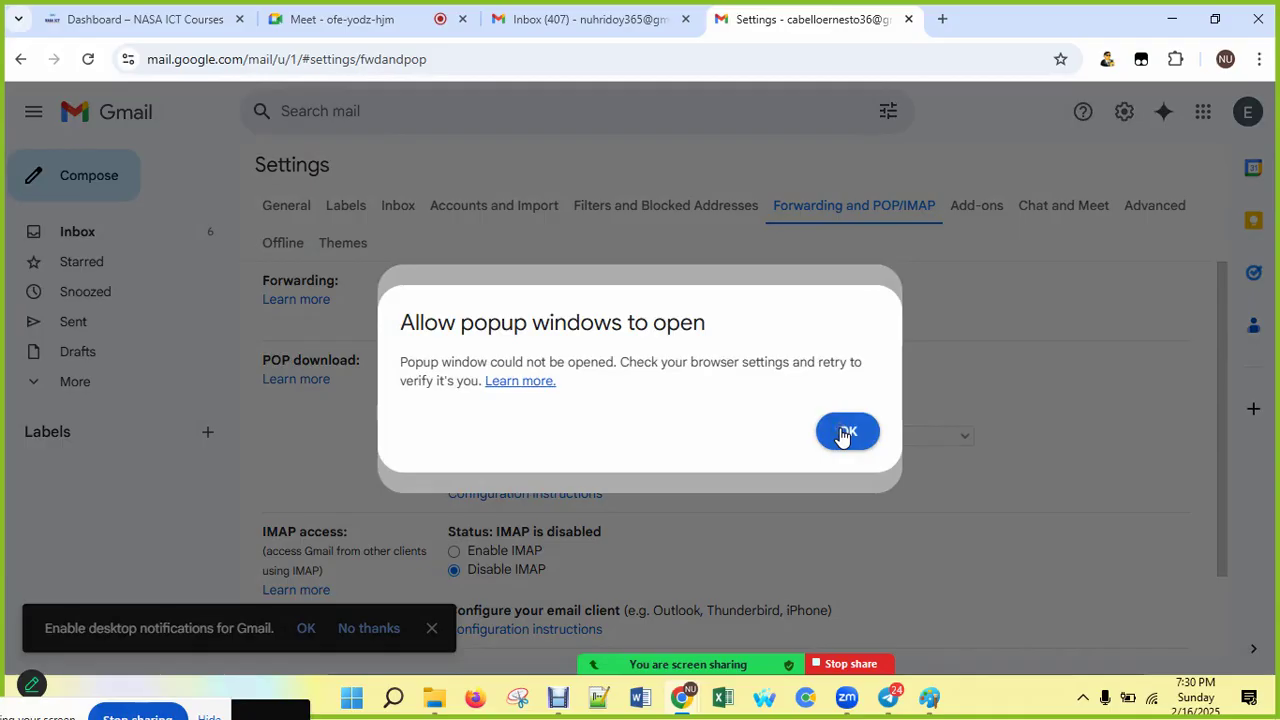
left_click(863, 430)
left_click(849, 436)
Step: Check the first account's inbox, then cancel the pending forwarding-address form in the second account's settings
left_click(590, 25)
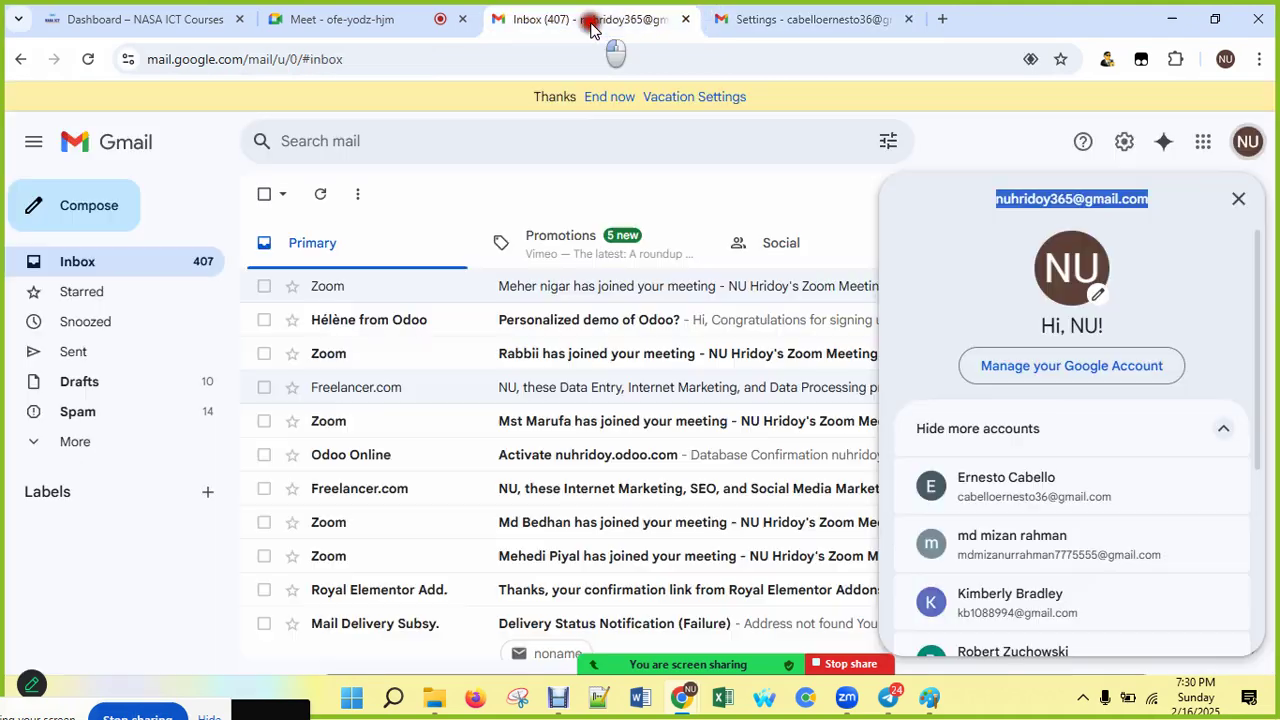
left_click(1247, 141)
left_click(149, 259)
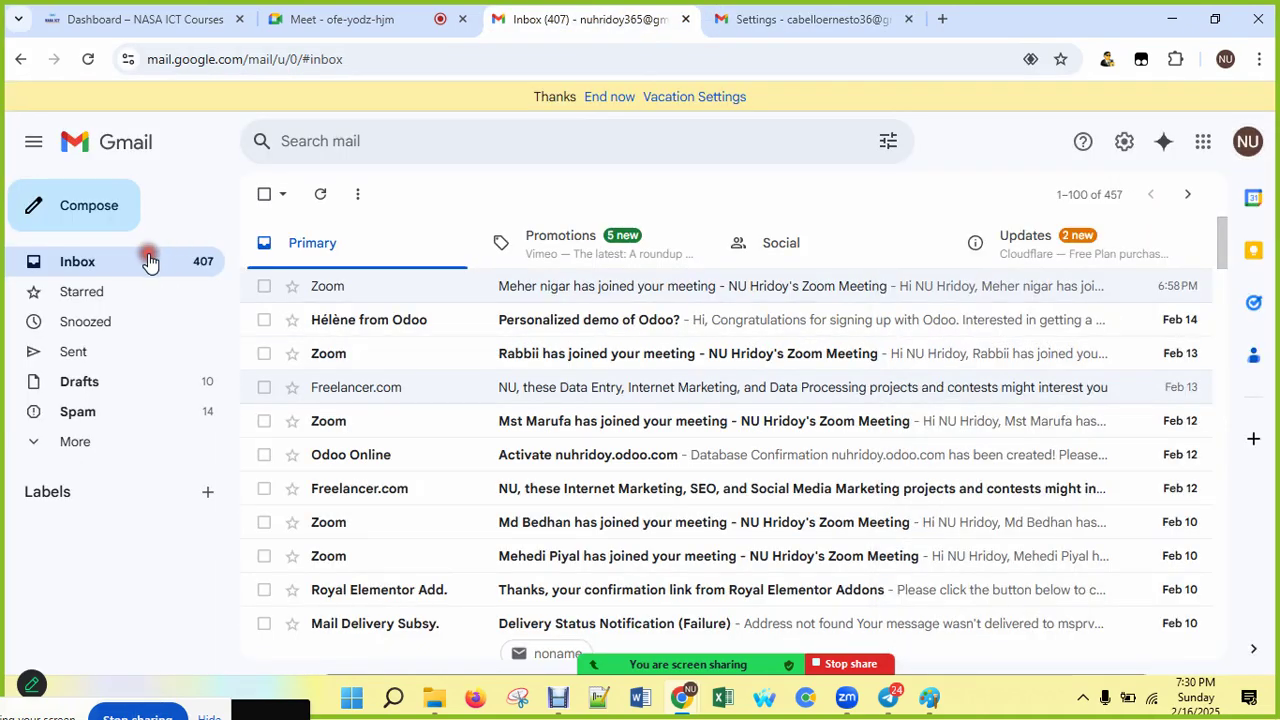
left_click(812, 12)
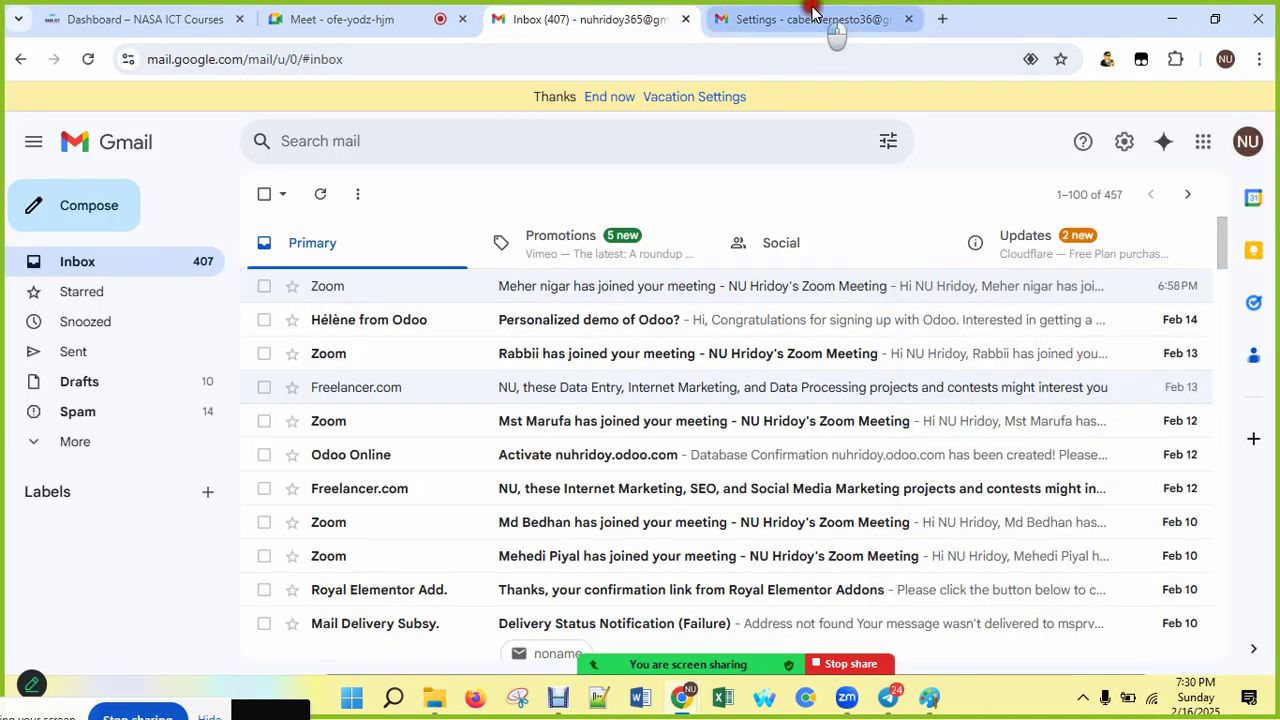
left_click(760, 447)
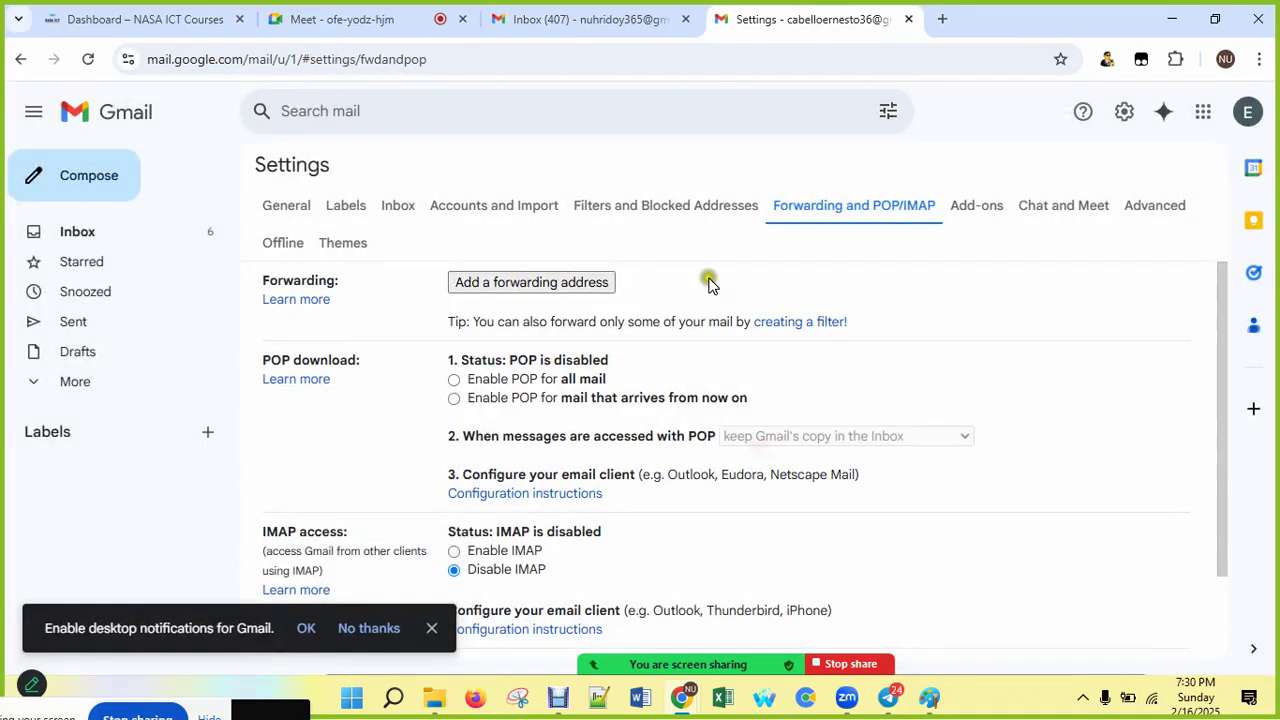
Step: Paste the address into a fresh forwarding form, submit it, dismiss the blocked-popup warning, and cancel
left_click(512, 286)
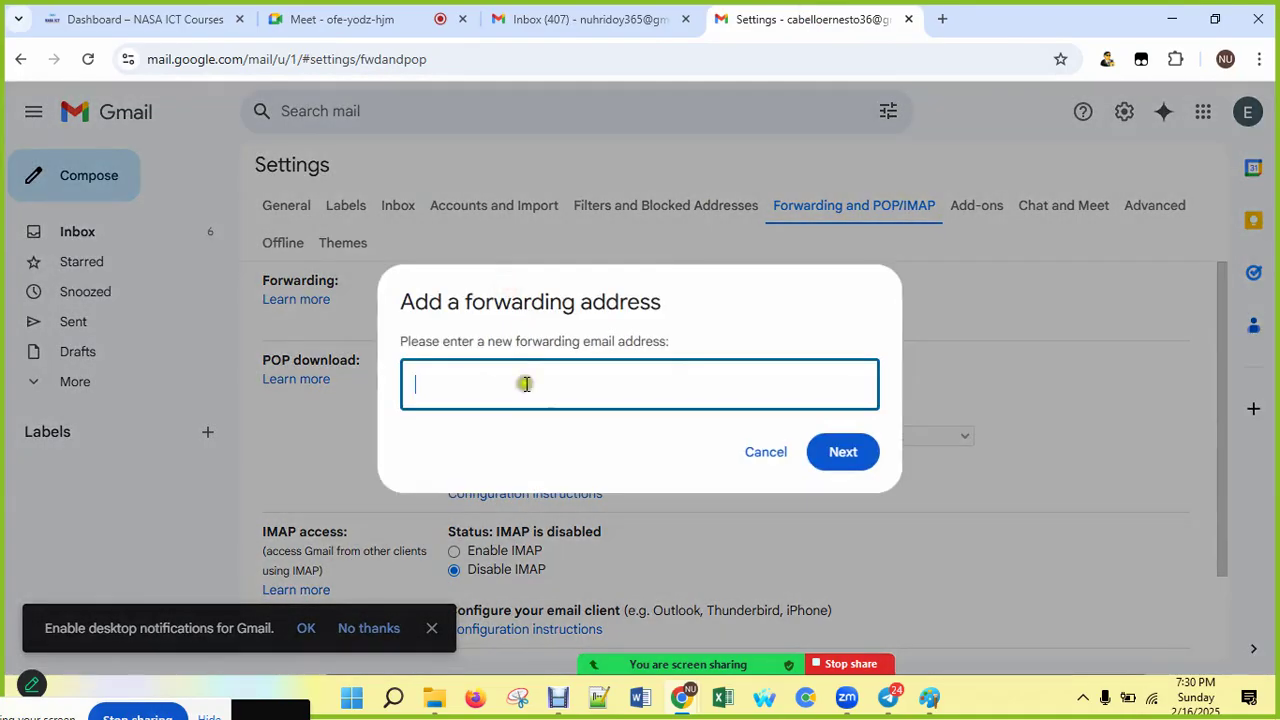
right_click(525, 383)
left_click(566, 457)
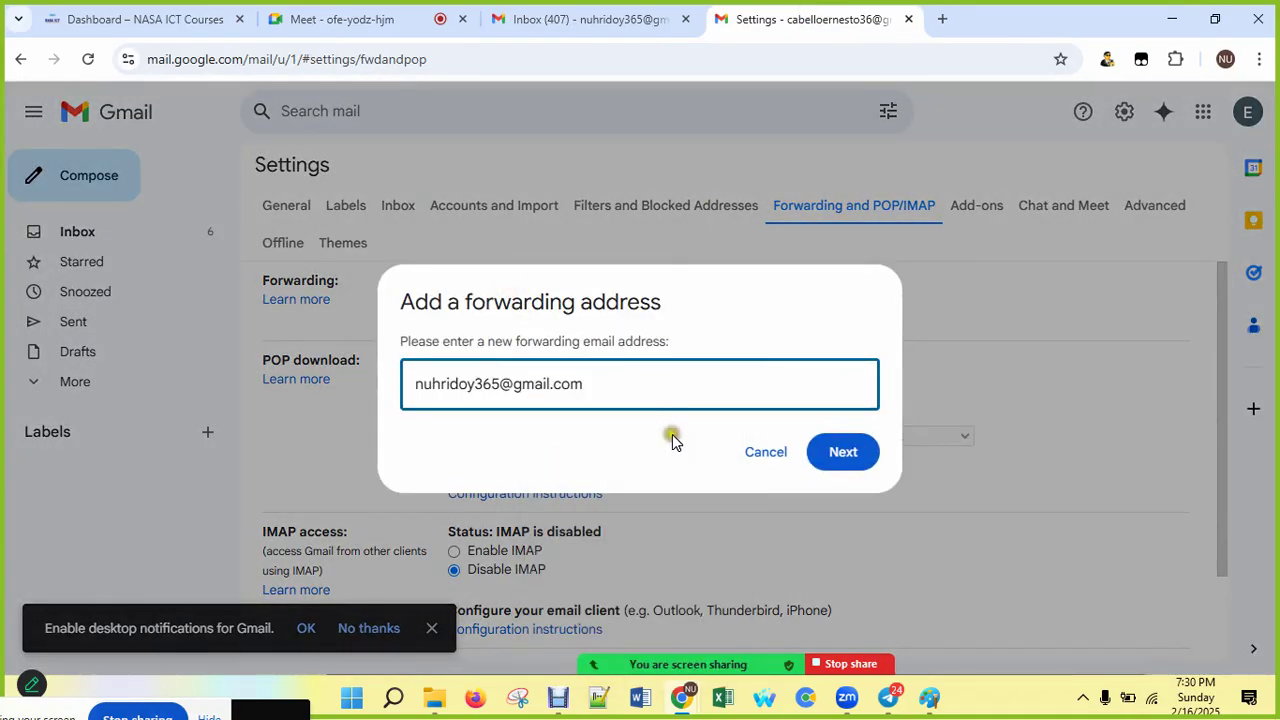
left_click(845, 459)
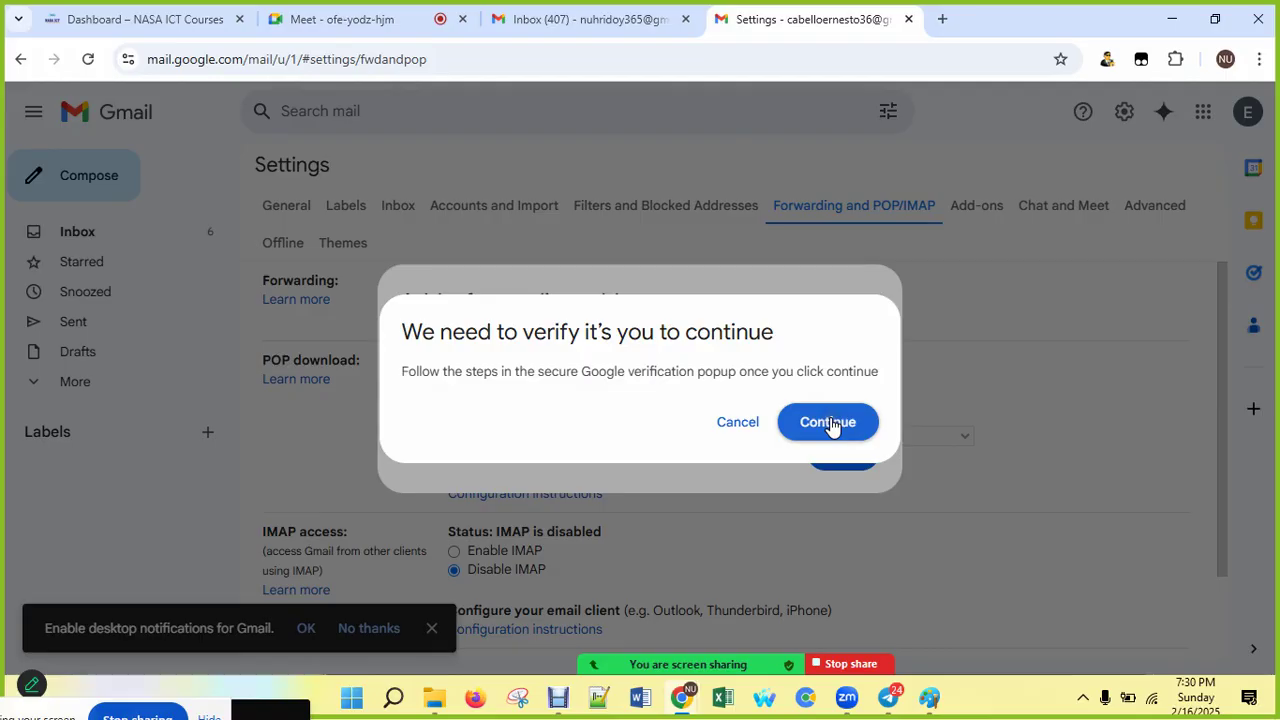
left_click(829, 423)
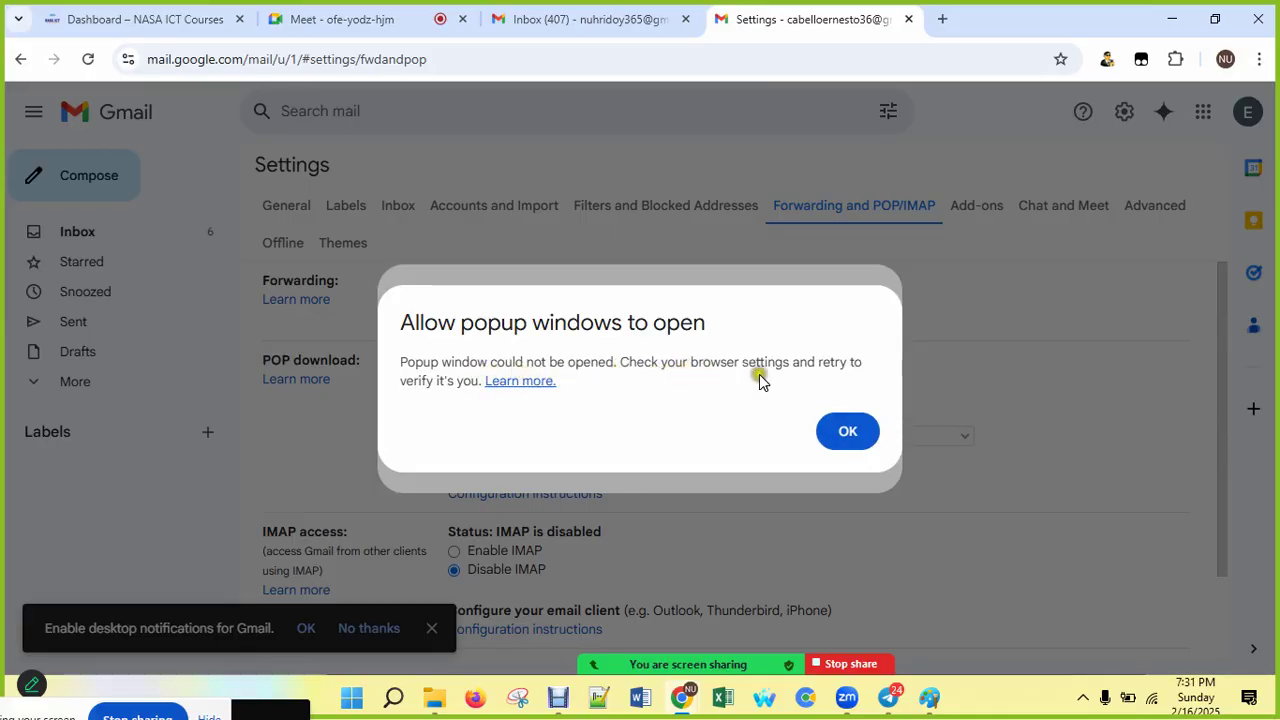
left_click(847, 432)
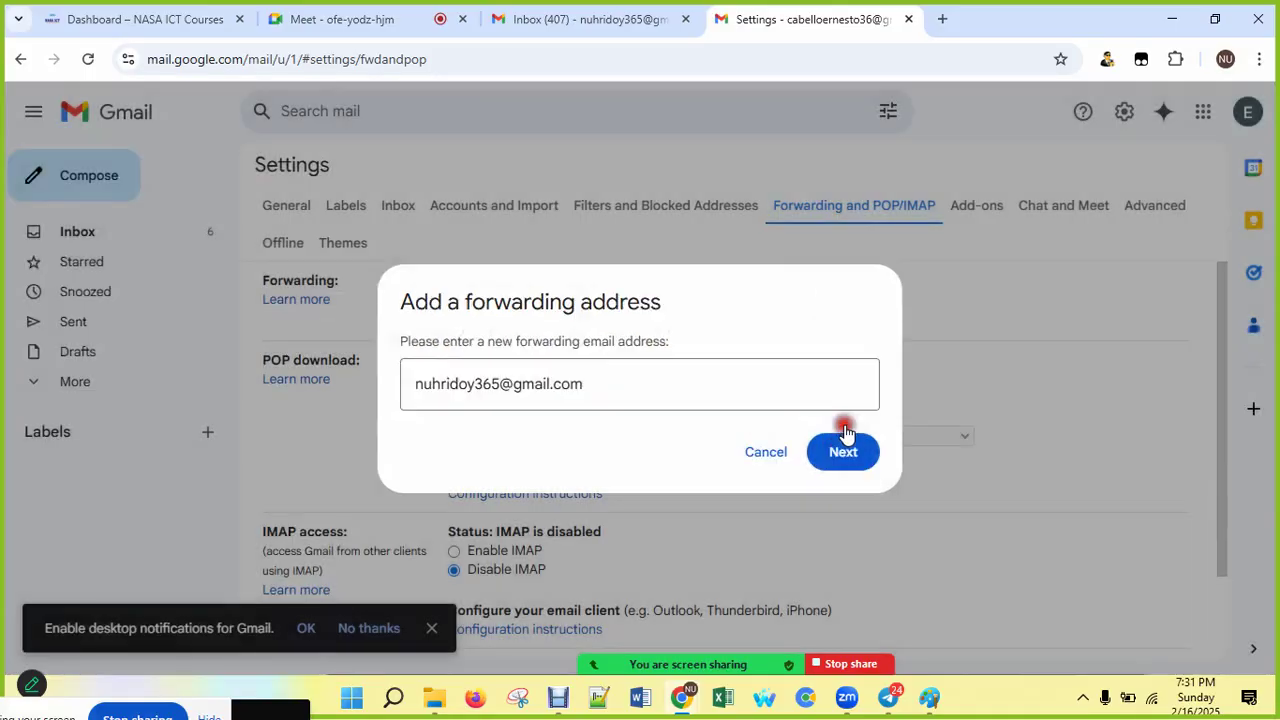
left_click(772, 455)
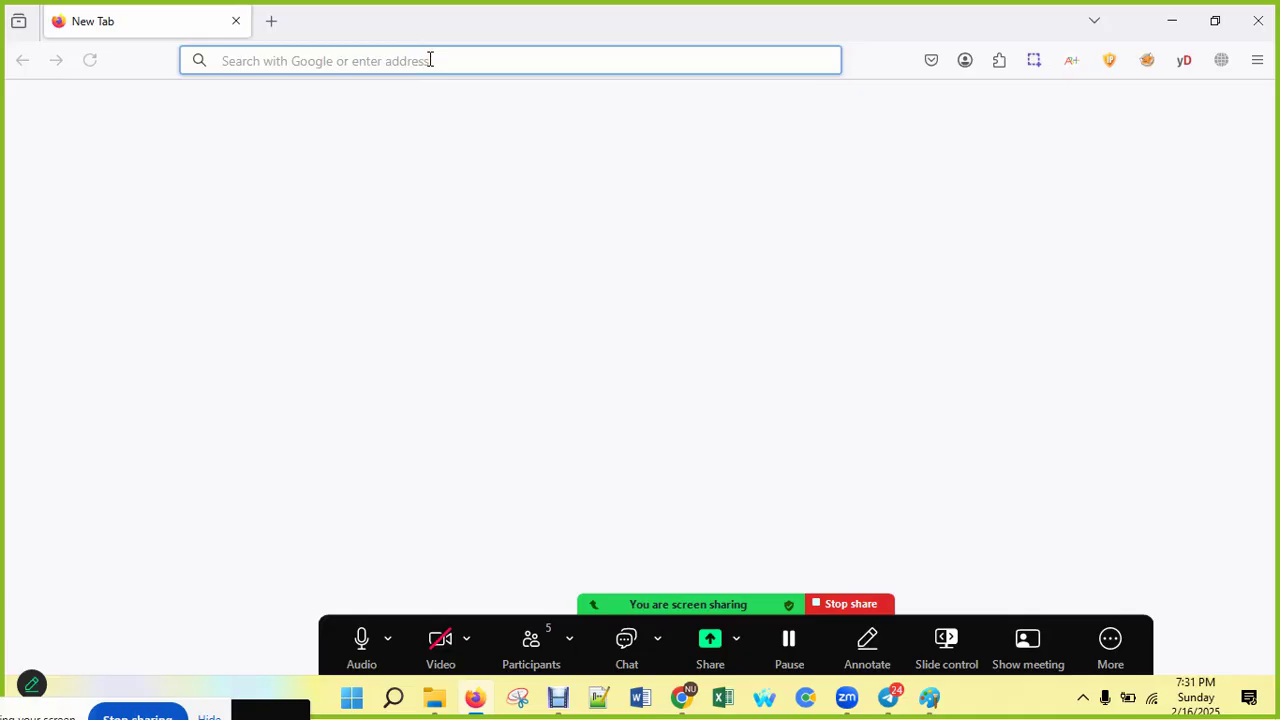
Step: Load Gmail in Firefox by entering gmail in the address bar, then hide the video capture window
type("gmail")
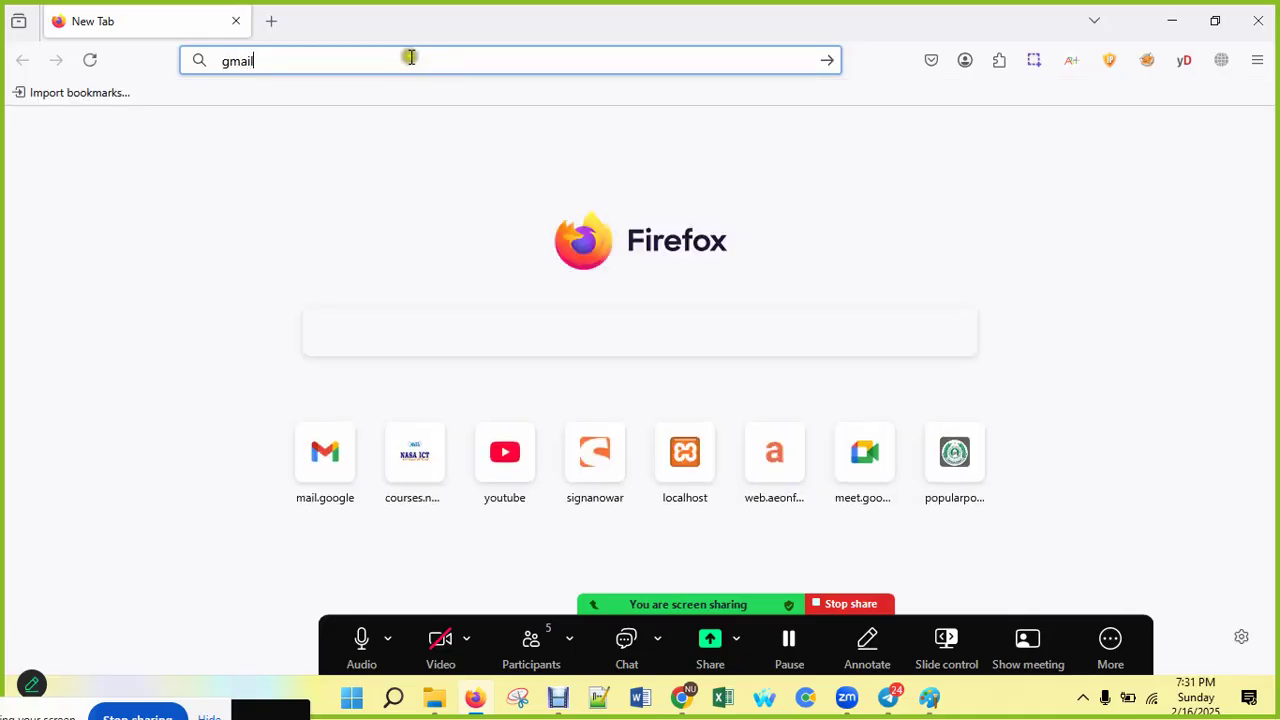
key("Return")
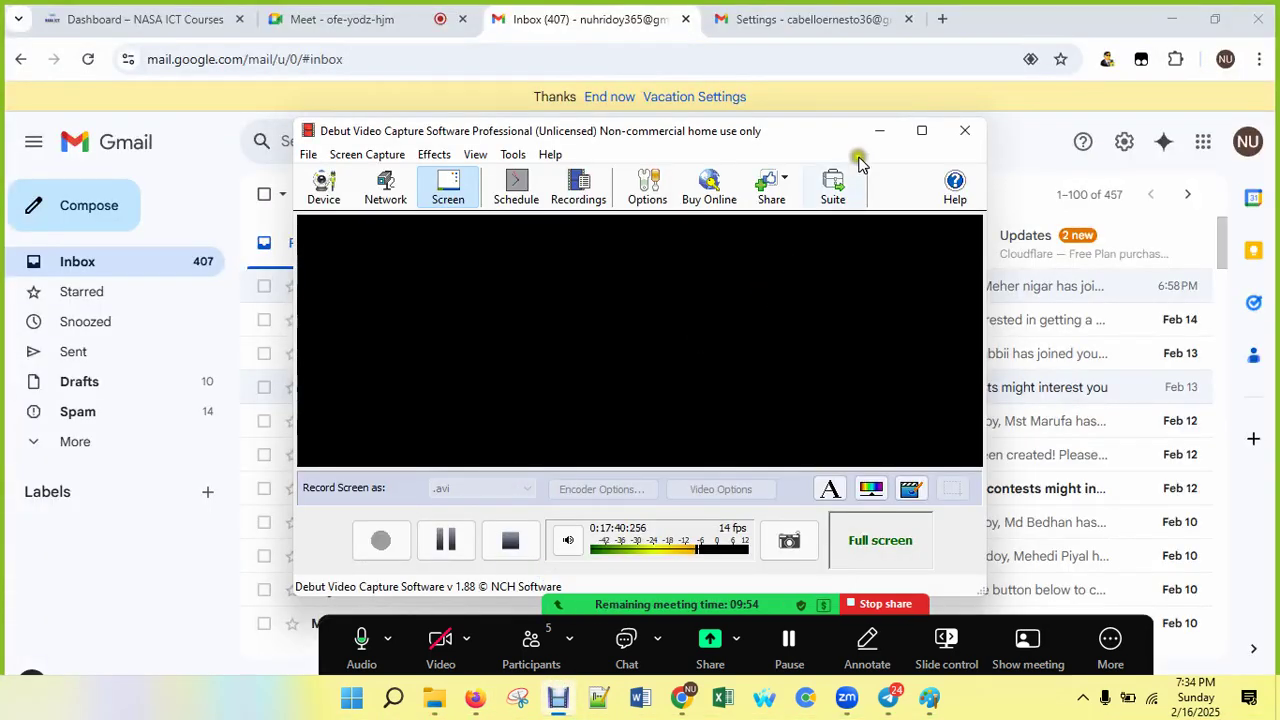
left_click(879, 131)
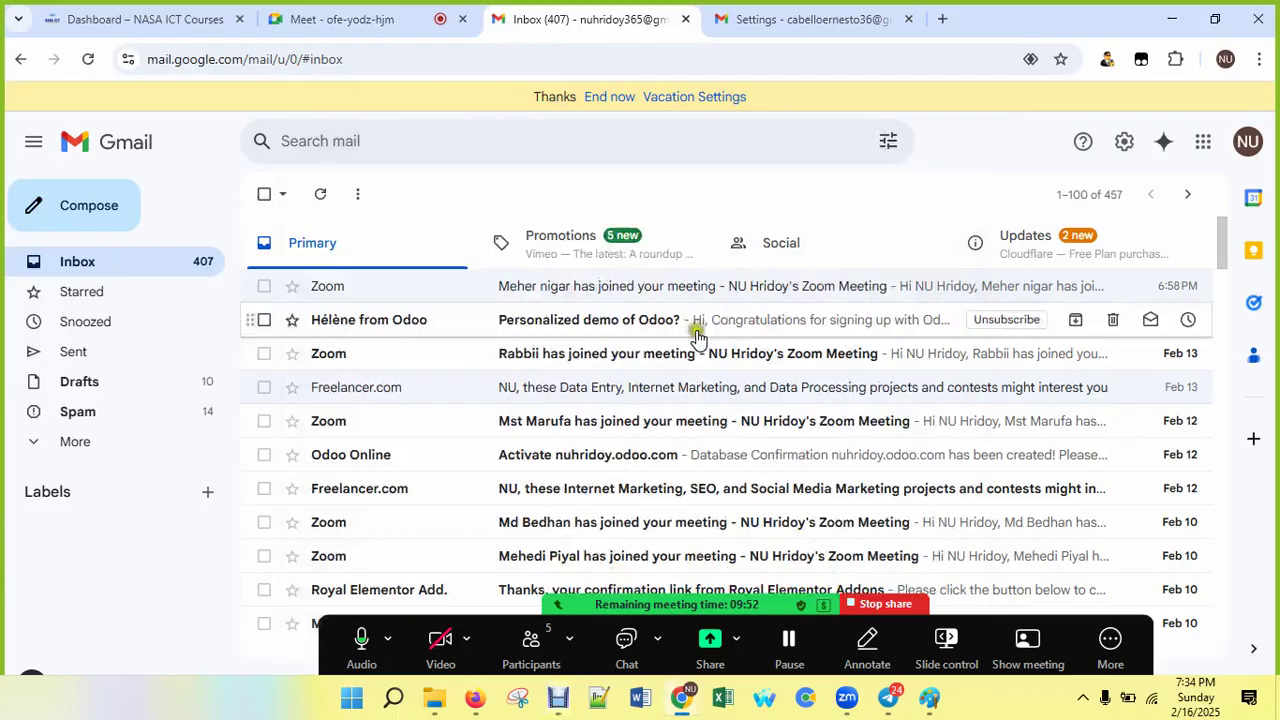
Step: In Firefox, confirm the signed-in account and open its Forwarding and POP/IMAP settings page
left_click(474, 700)
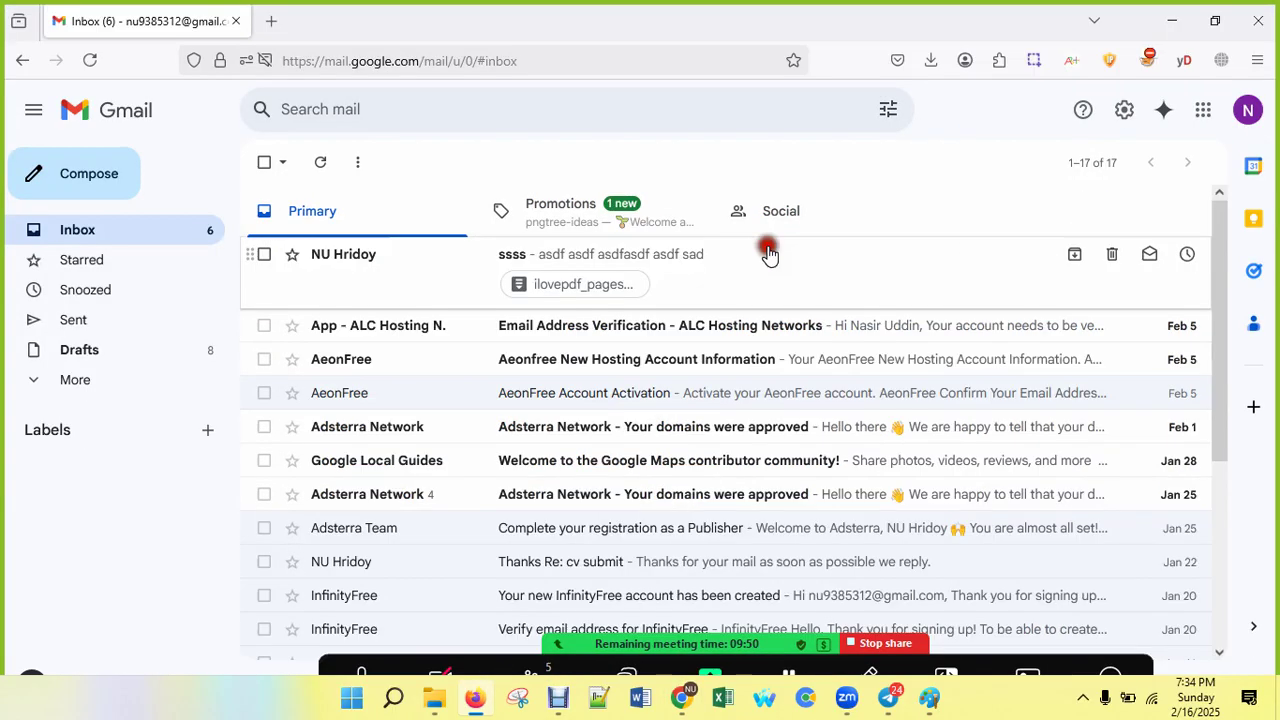
left_click(1250, 115)
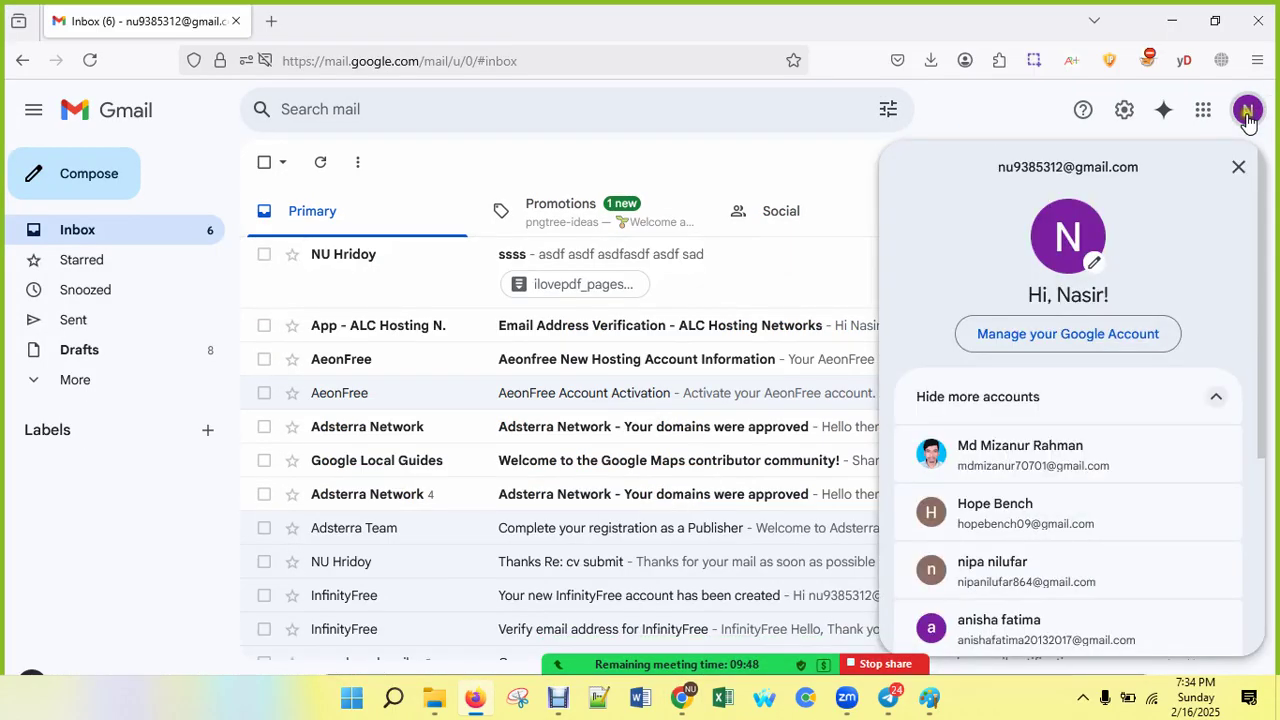
left_click(1153, 118)
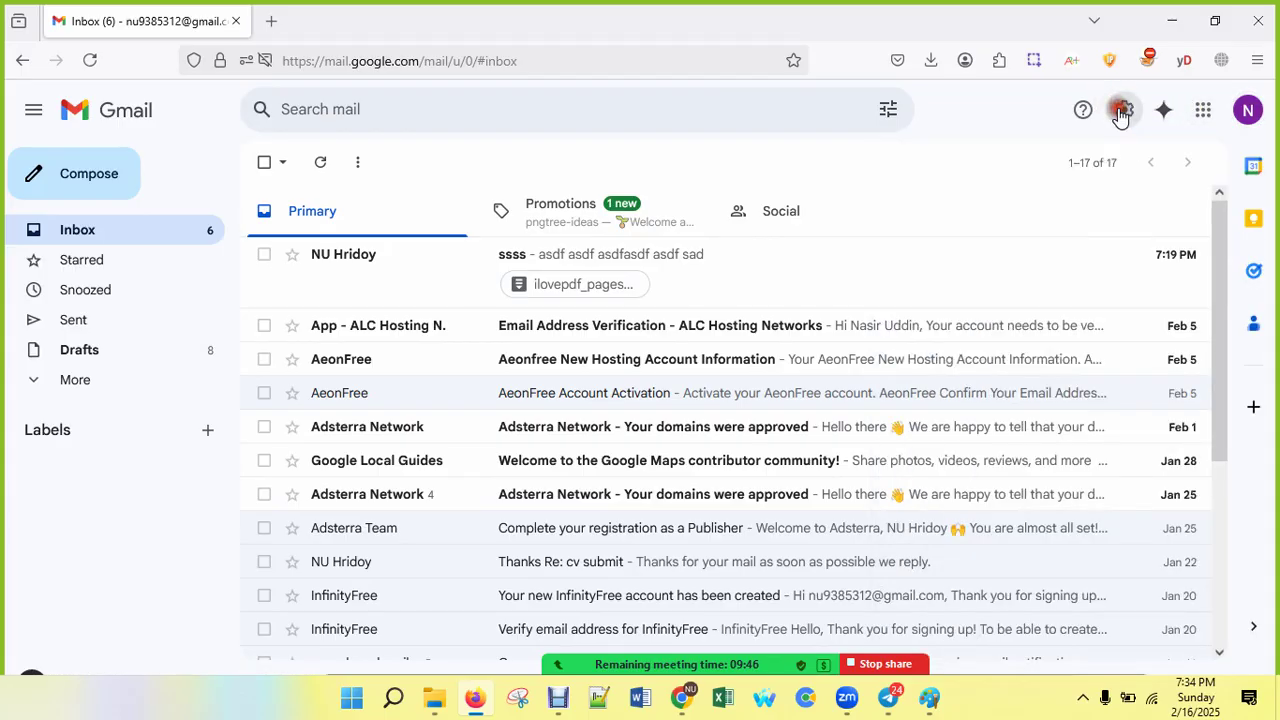
left_click(1120, 112)
left_click(1072, 207)
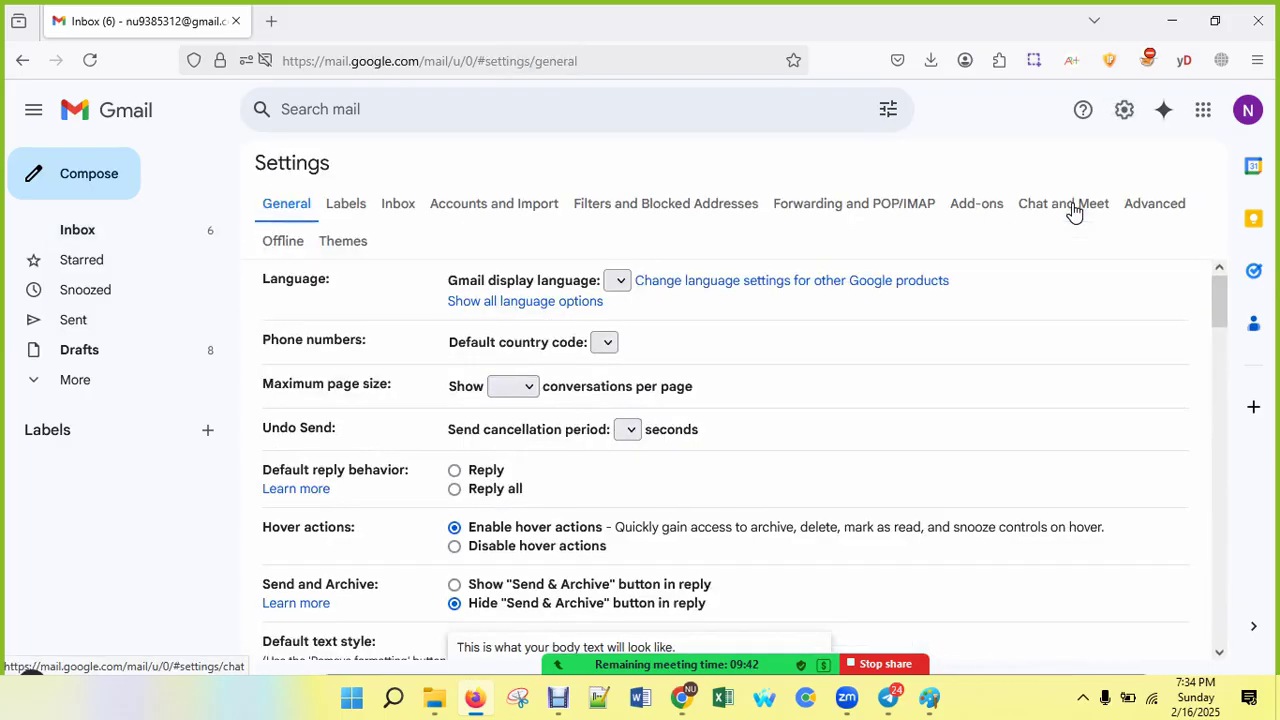
left_click(828, 203)
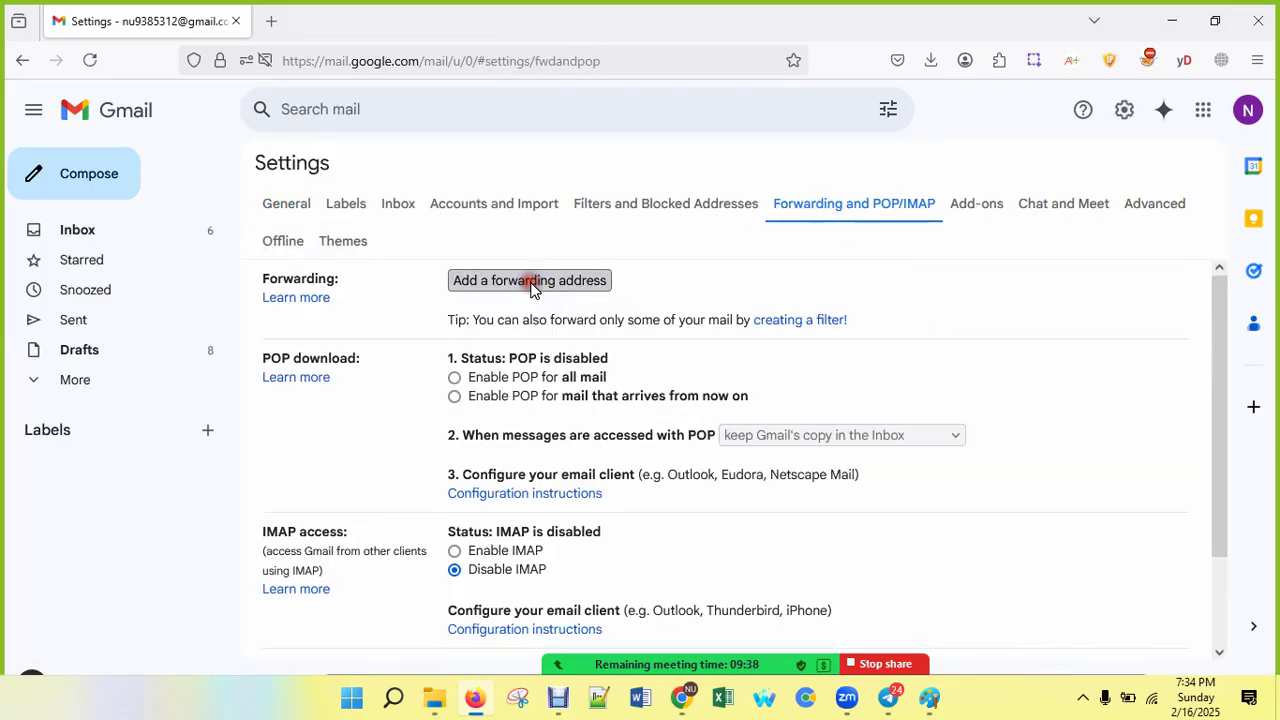
Step: Start adding a forwarding address, then clear the wrongly pasted text from the address field
left_click(531, 282)
left_click(480, 380)
right_click(482, 385)
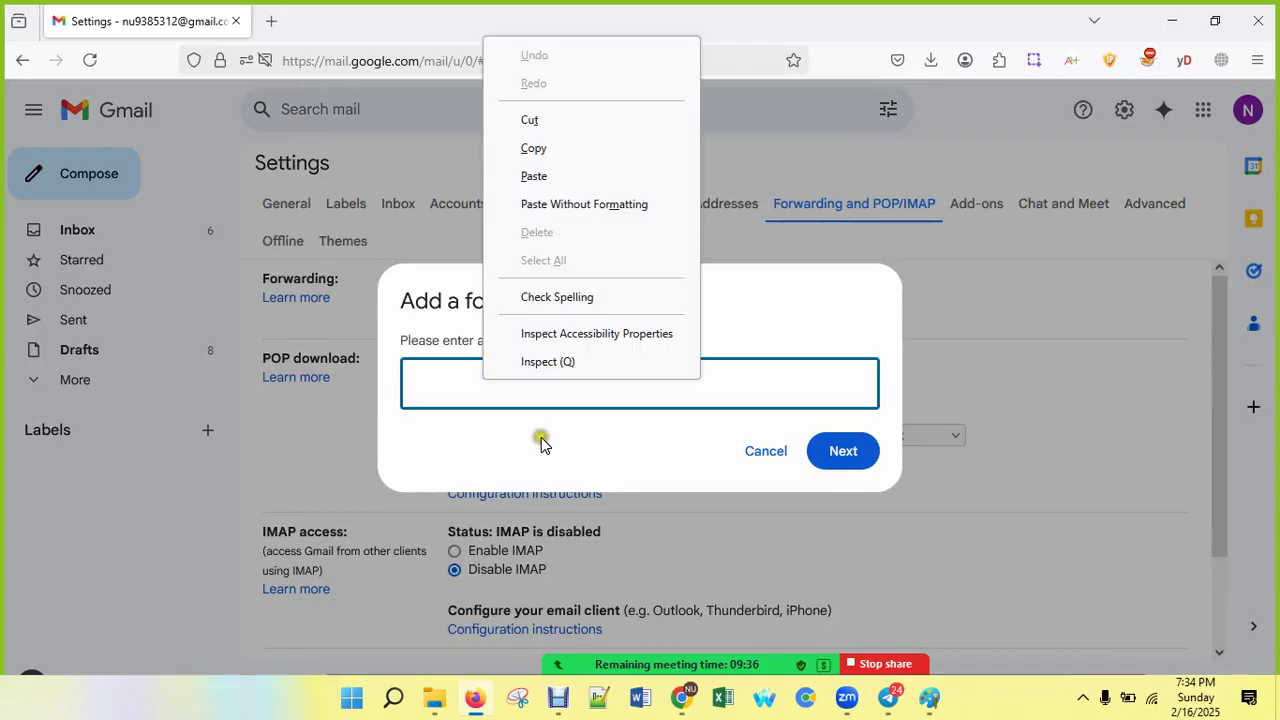
left_click(527, 175)
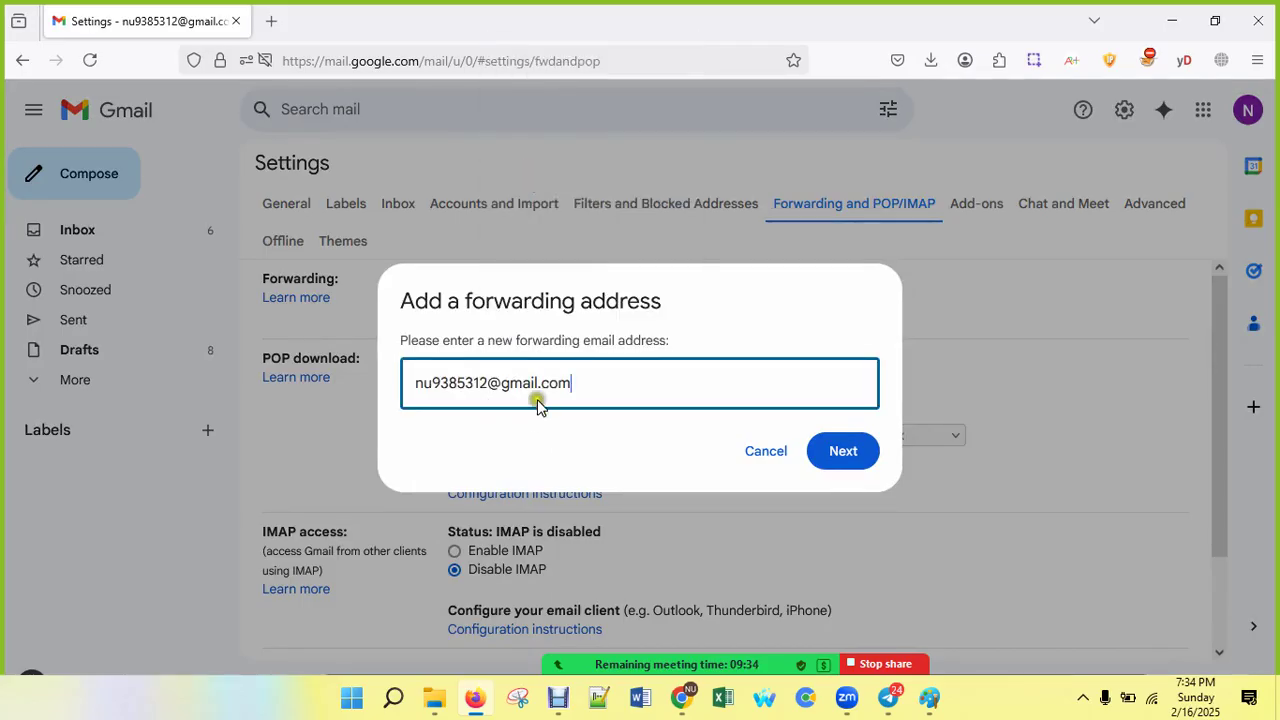
left_click_drag(589, 389, 386, 370)
key("BackSpace")
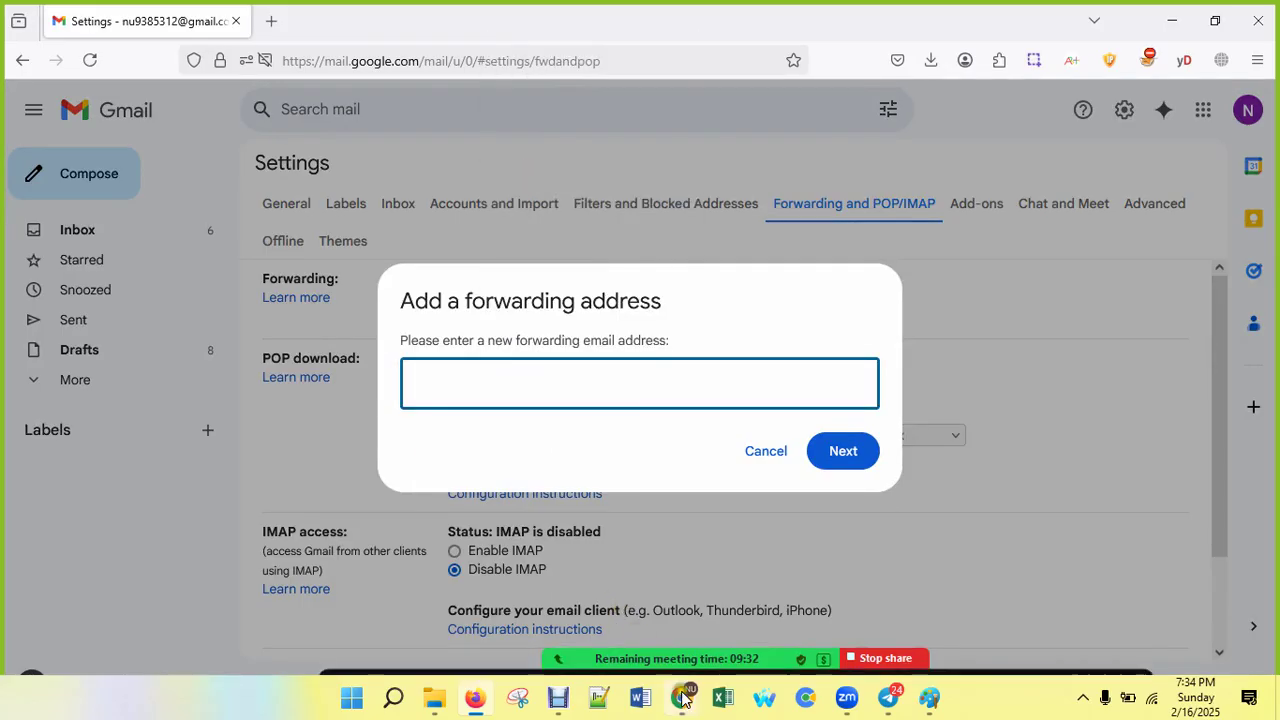
Step: Copy the other account's email address from the account panel in the Chrome Gmail window
mouse_move(680, 697)
left_click(645, 597)
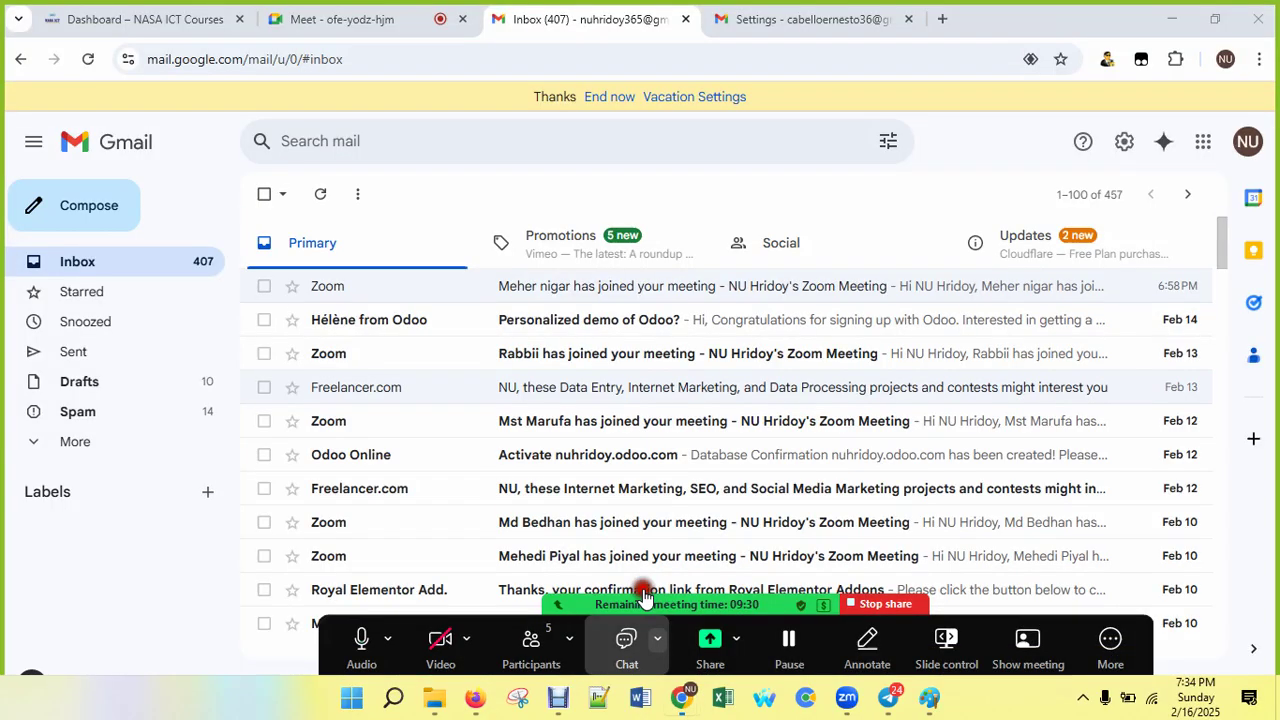
left_click(1247, 141)
left_click_drag(996, 199, 1118, 209)
right_click(1117, 210)
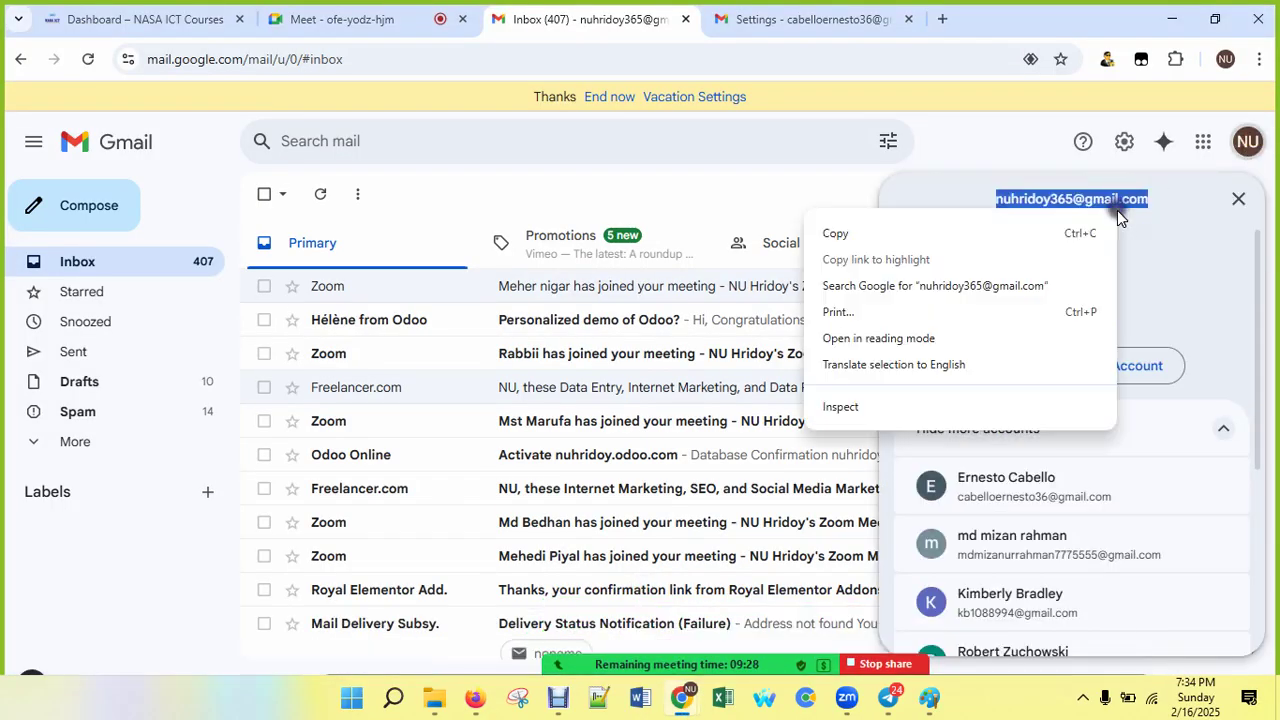
left_click(852, 236)
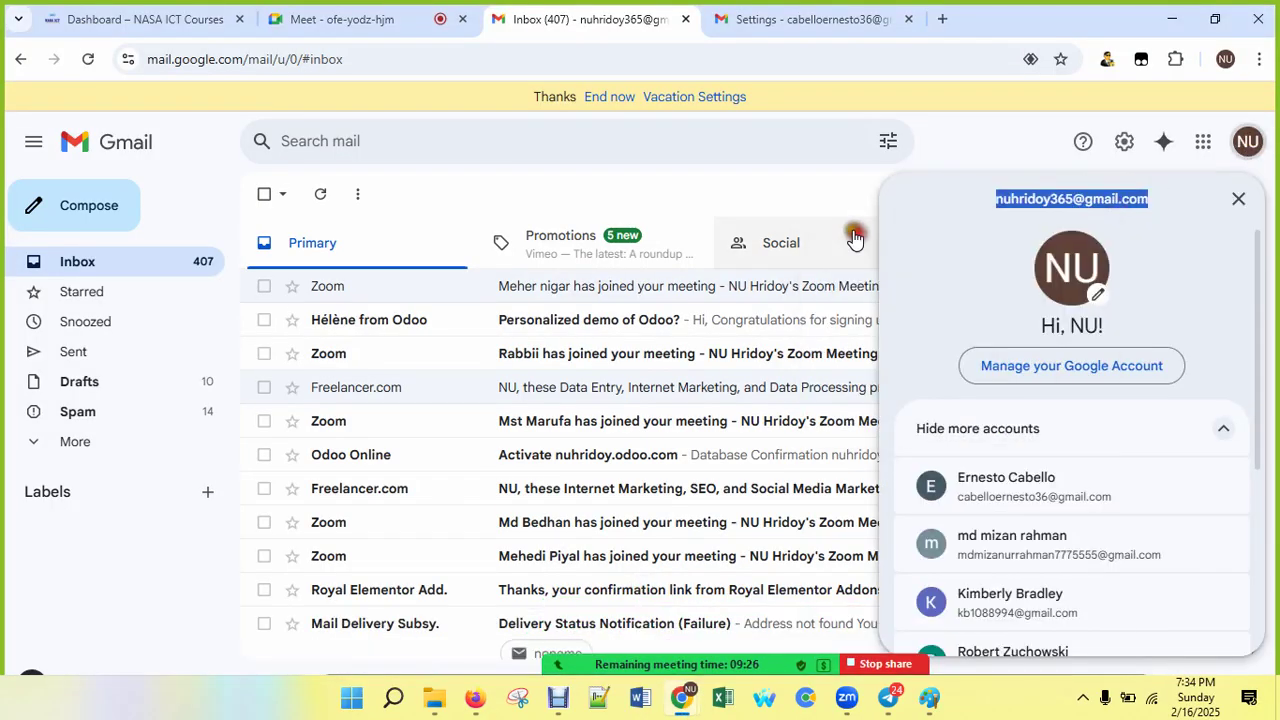
Step: Paste that address into the forwarding field and submit it, bringing up Google's identity verification
left_click(475, 697)
right_click(570, 378)
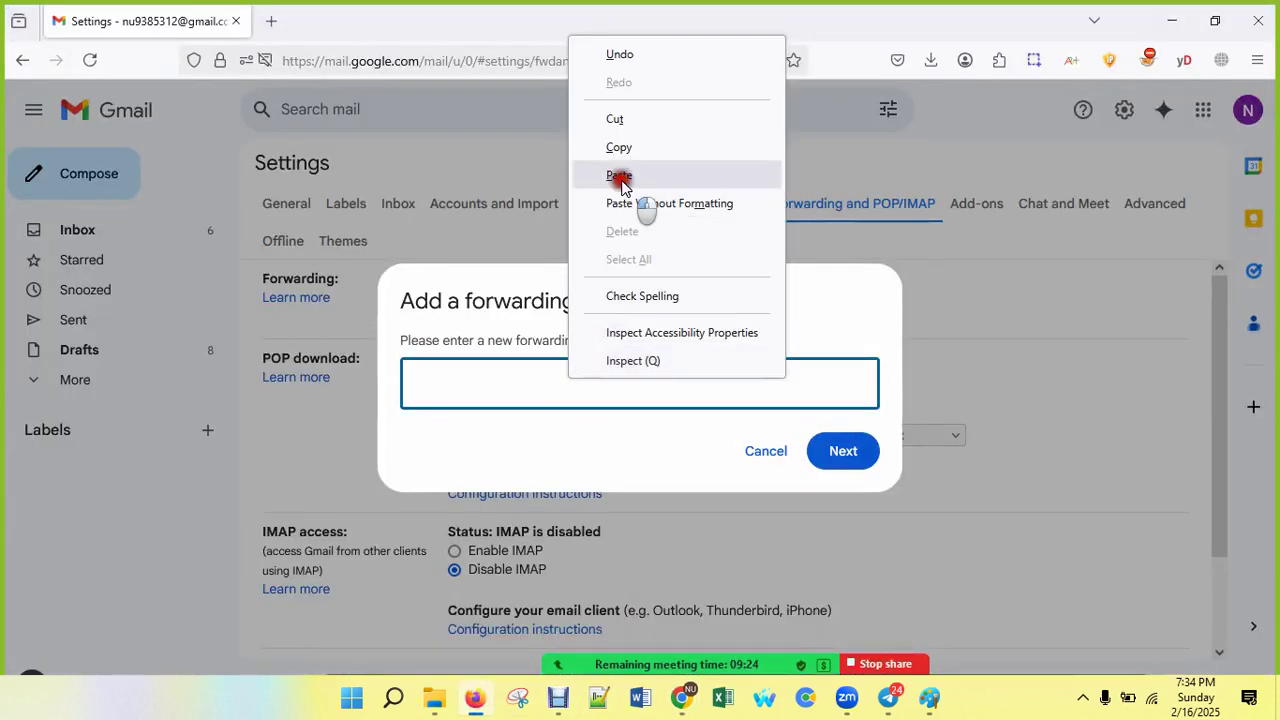
left_click(619, 175)
left_click(841, 452)
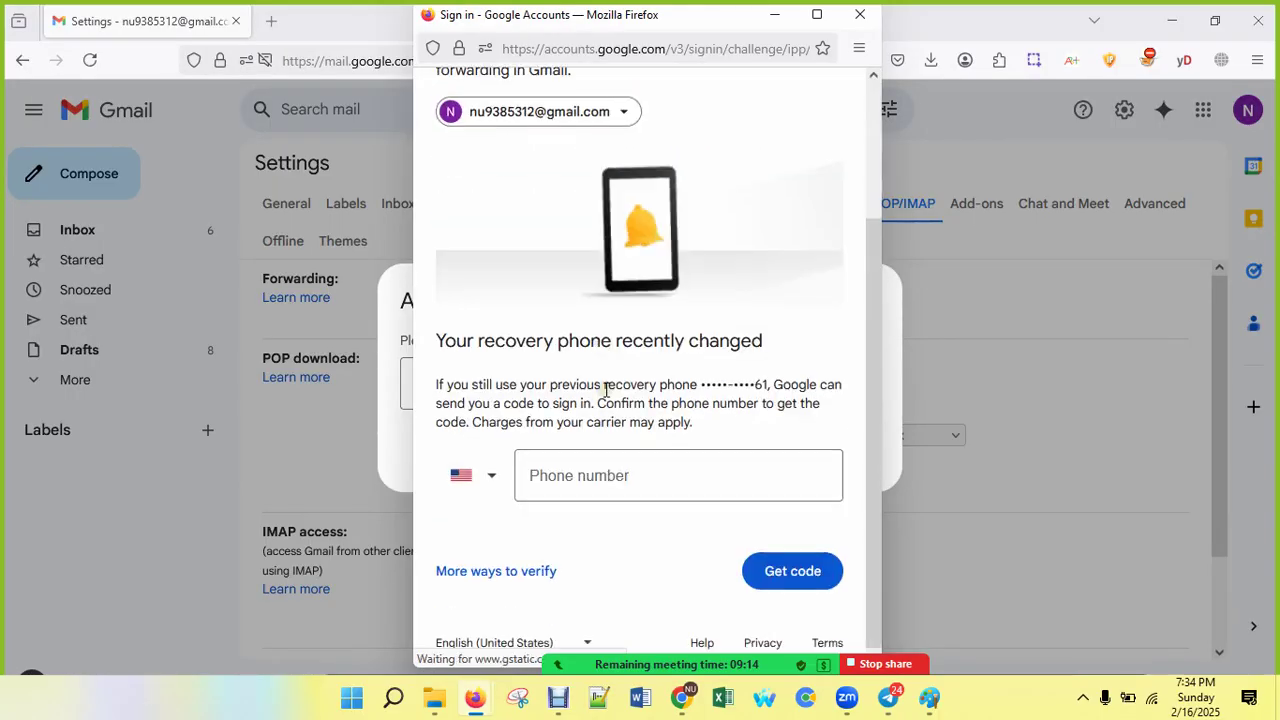
scroll(606, 390, "down", 2)
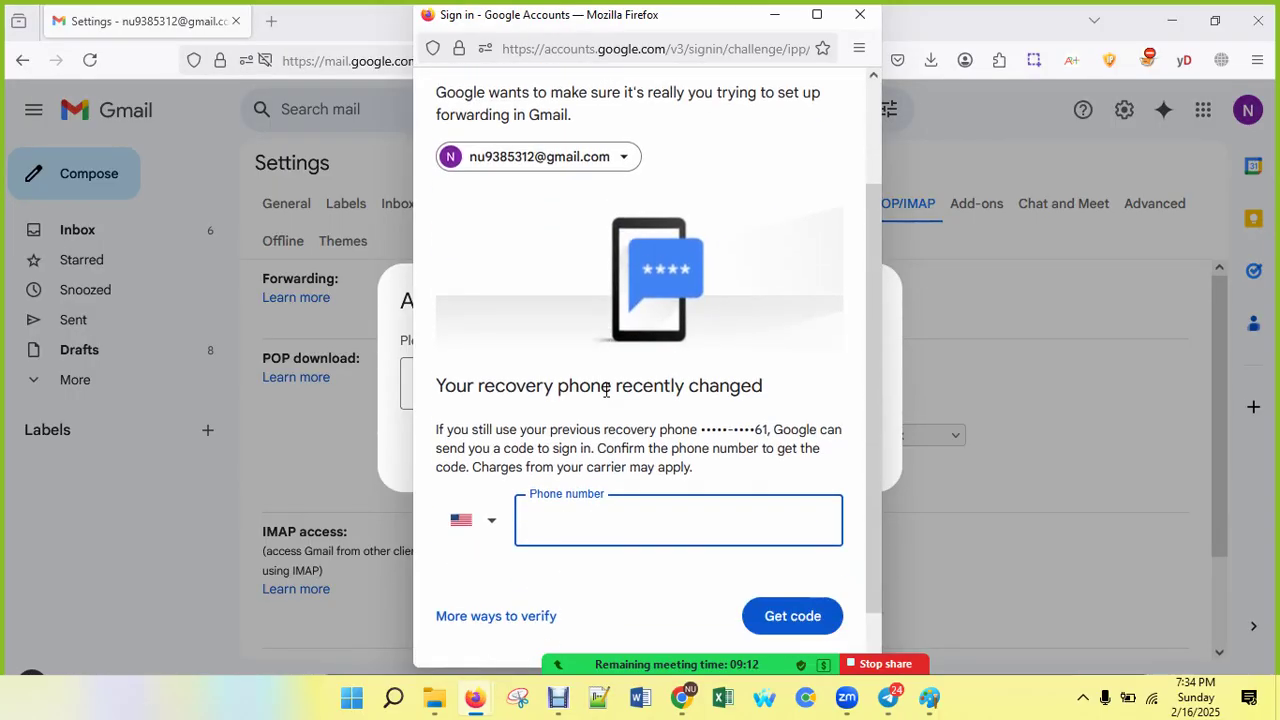
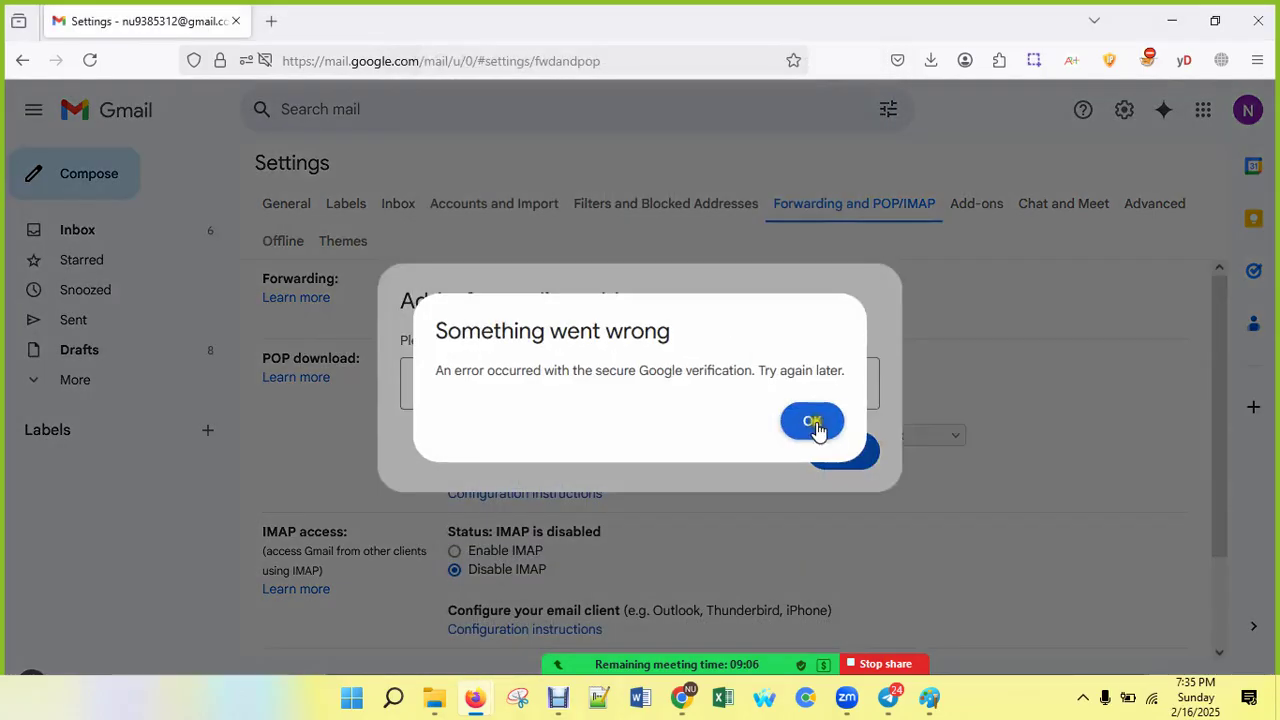
Step: Dismiss the 'Something went wrong' error and cancel the Add a forwarding address dialog
left_click(810, 421)
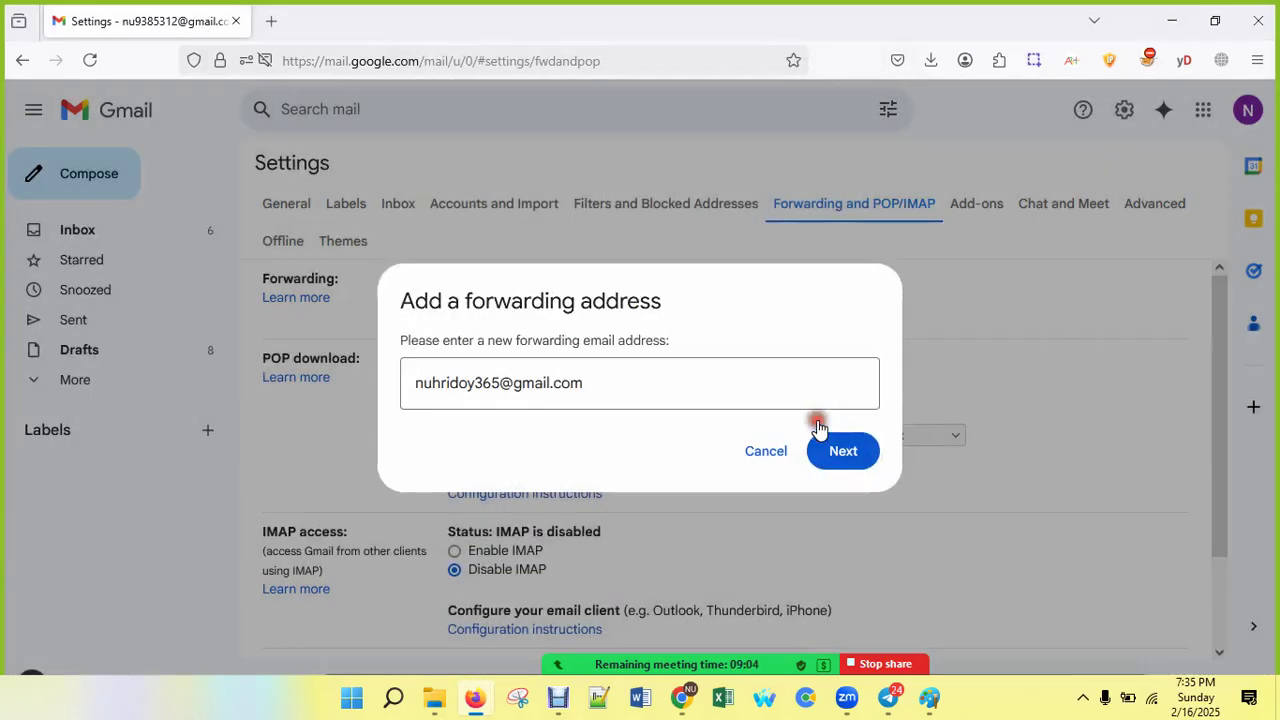
left_click(762, 458)
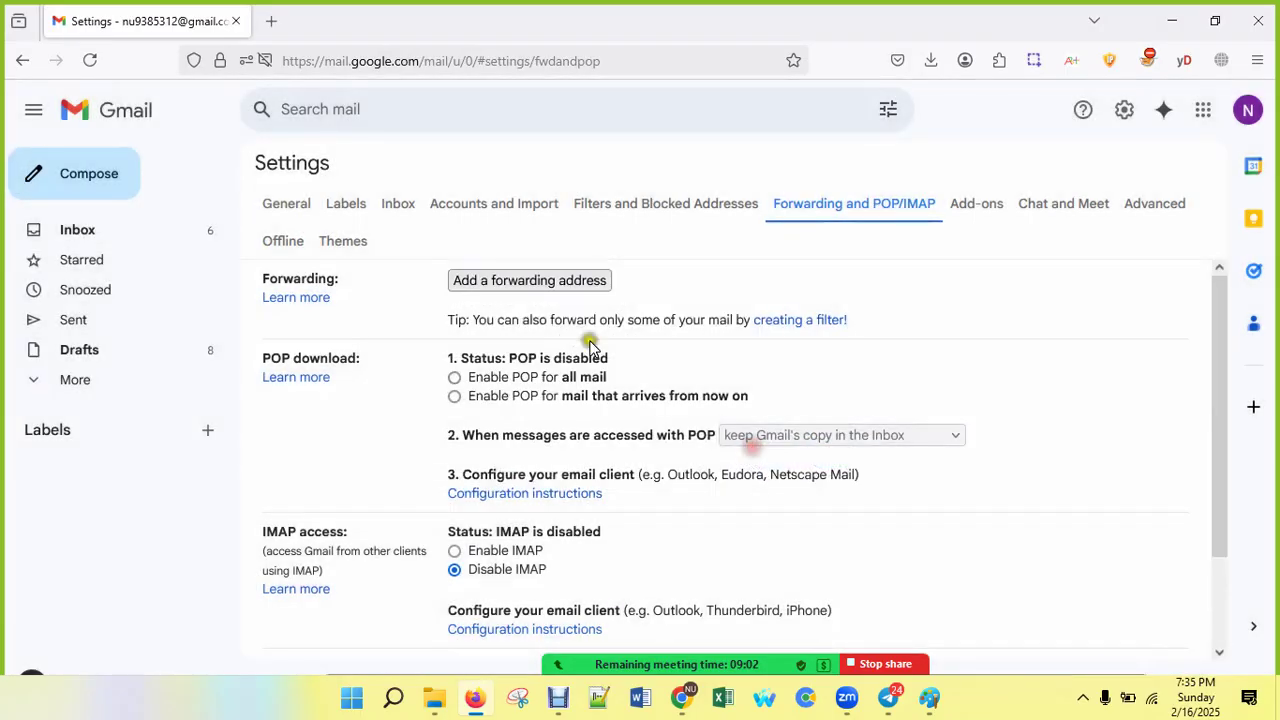
Step: Open the other signed-in Gmail account in a new tab and go to See all settings
left_click(1247, 110)
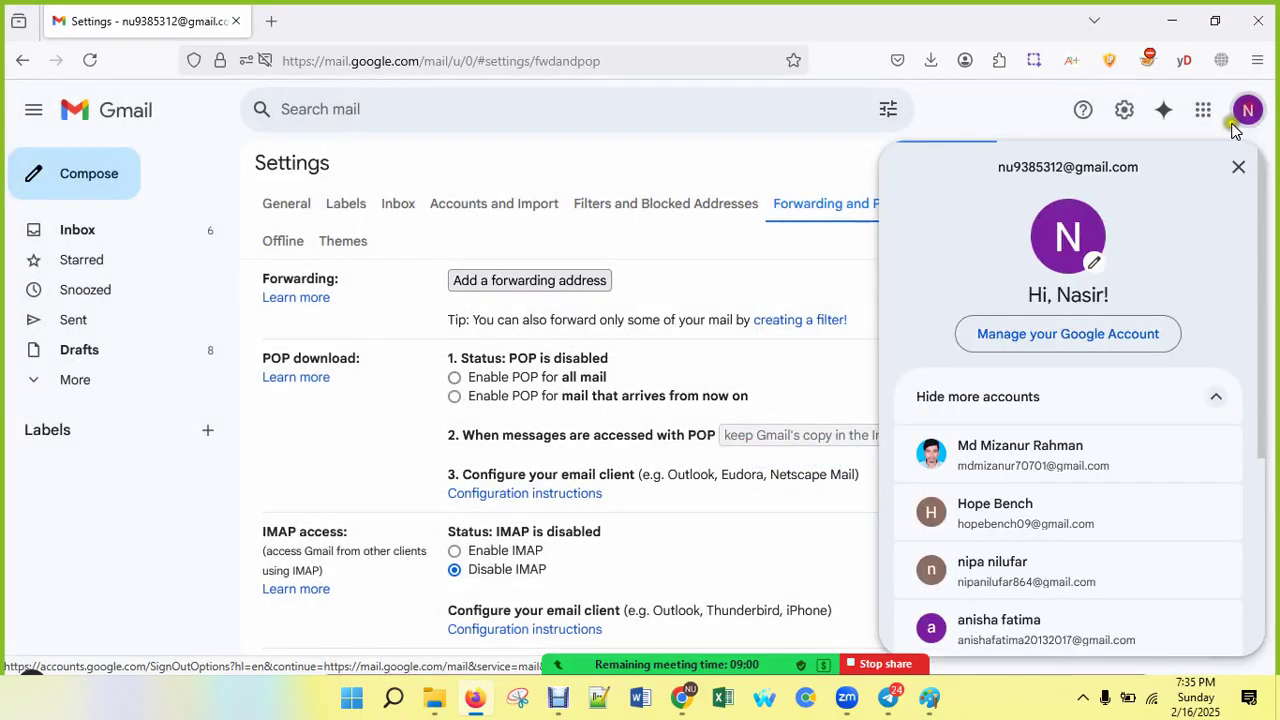
left_click(1006, 527)
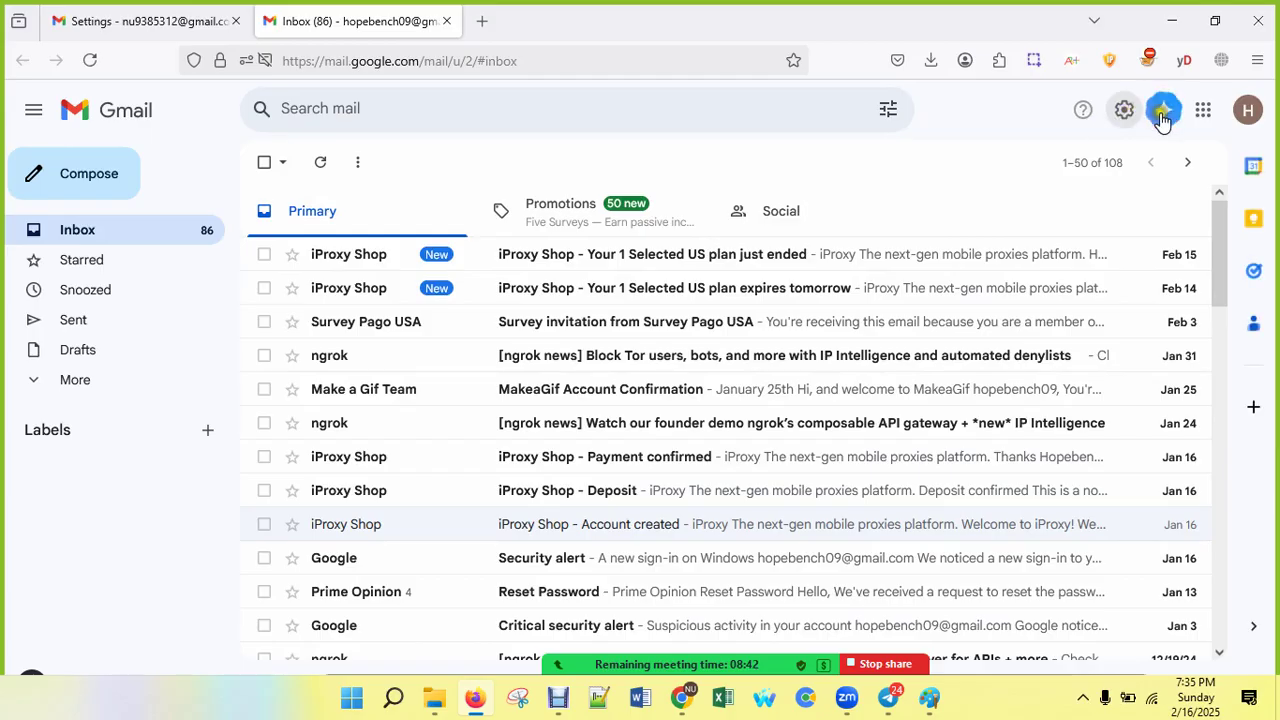
left_click(1122, 110)
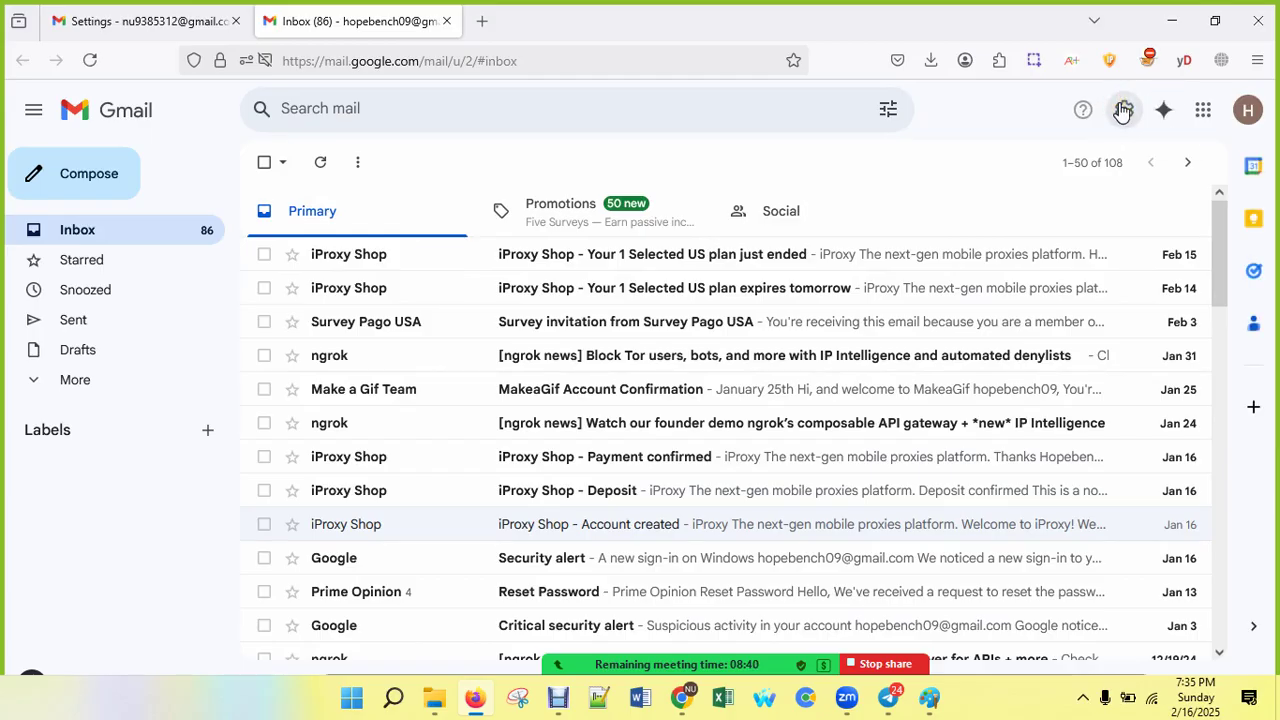
left_click(1122, 110)
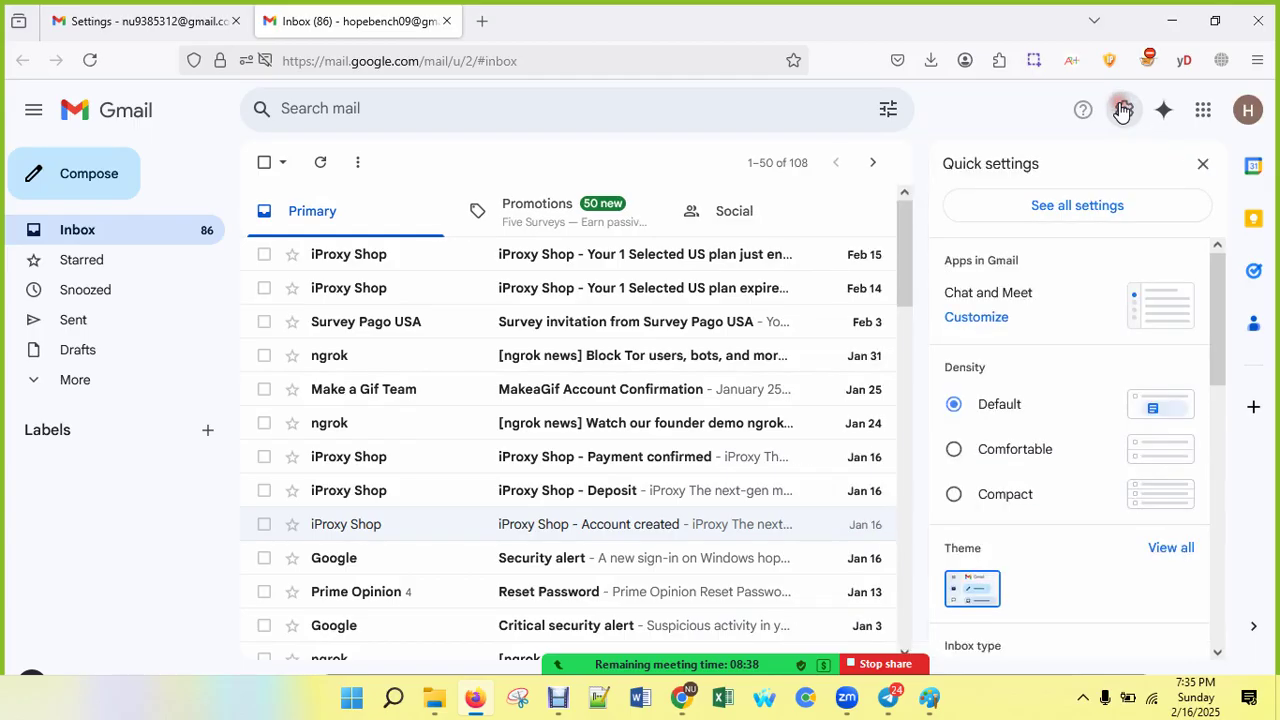
left_click(1106, 203)
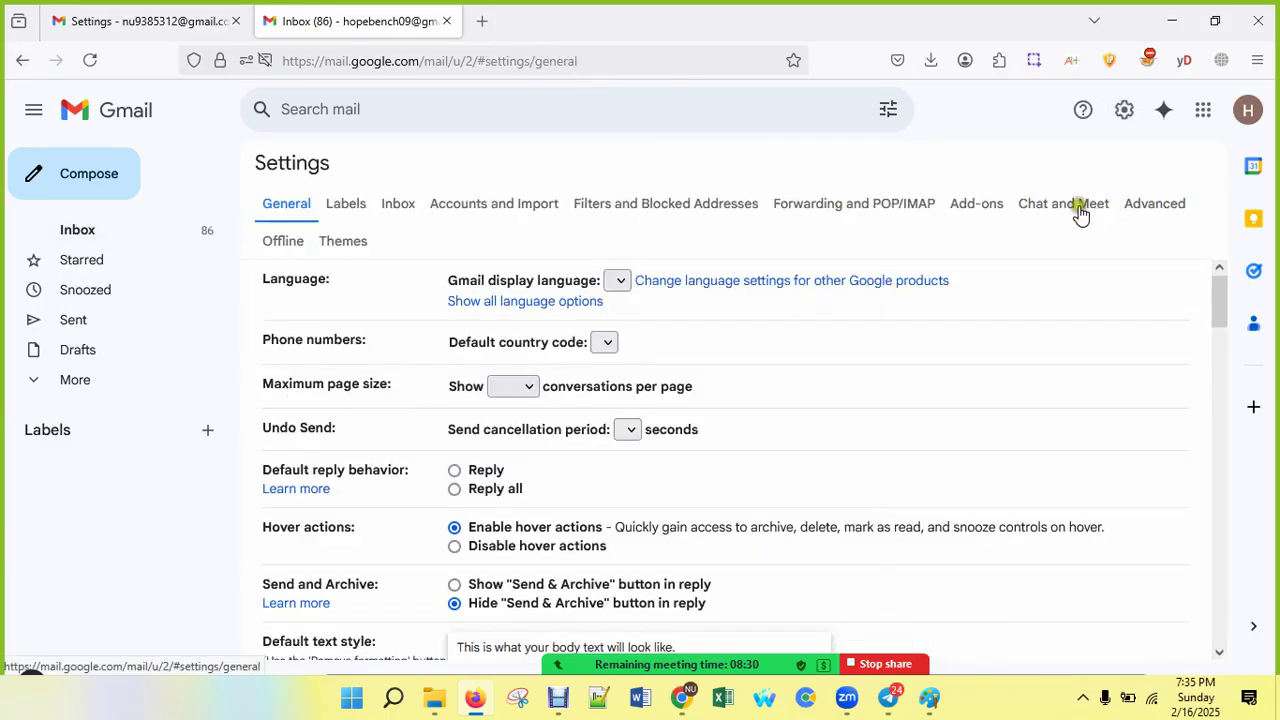
Step: Under Forwarding and POP/IMAP, add the pasted receiving address as a forwarding address and send its confirmation link
left_click(803, 210)
left_click(572, 283)
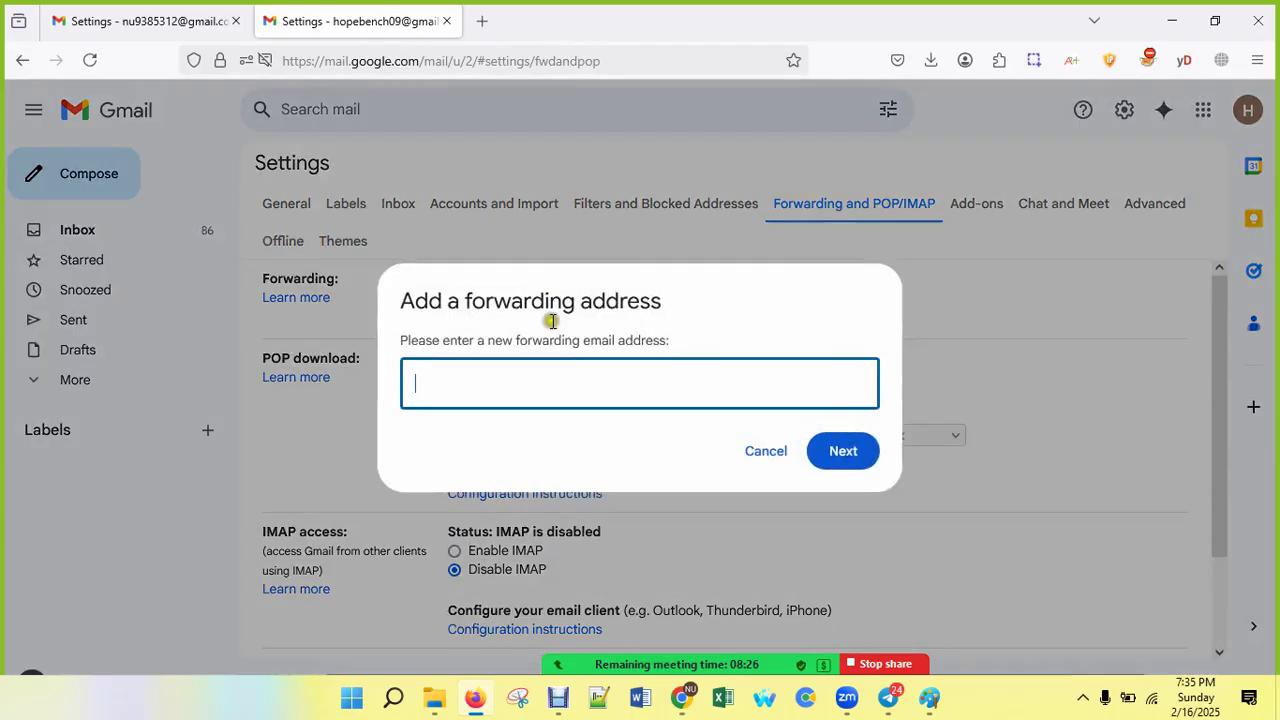
right_click(536, 372)
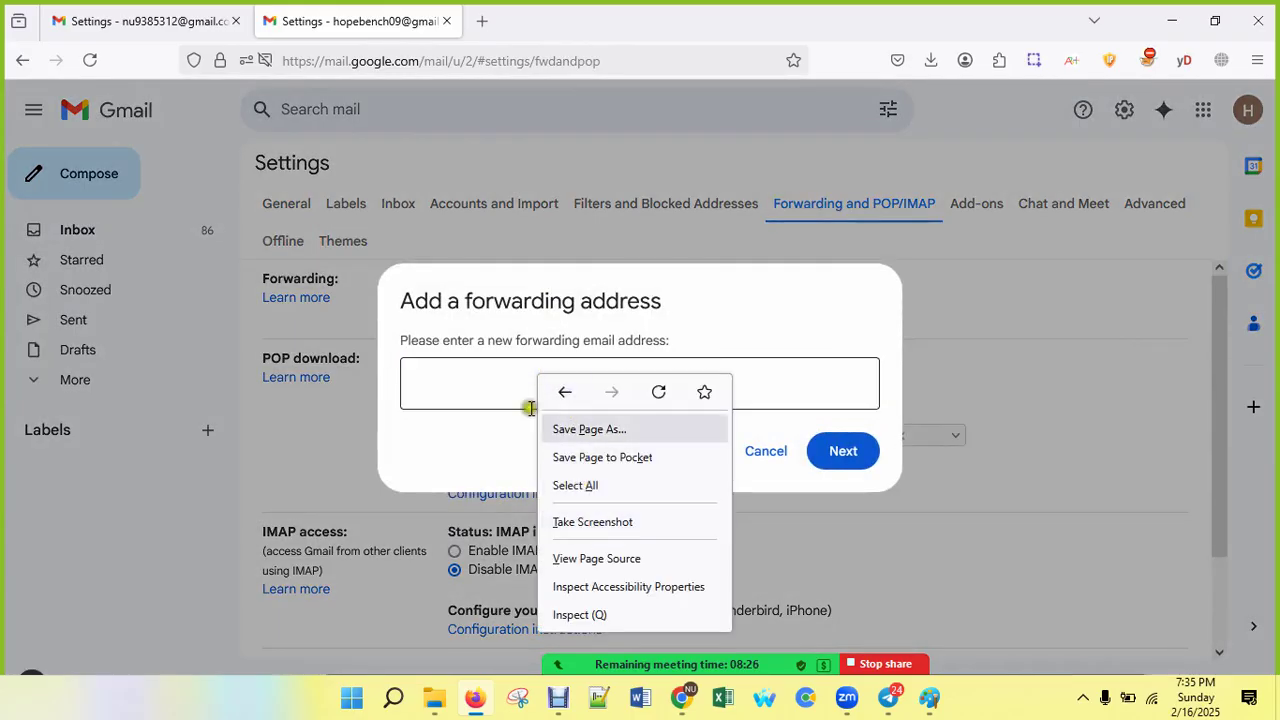
left_click(453, 380)
right_click(456, 380)
left_click(512, 182)
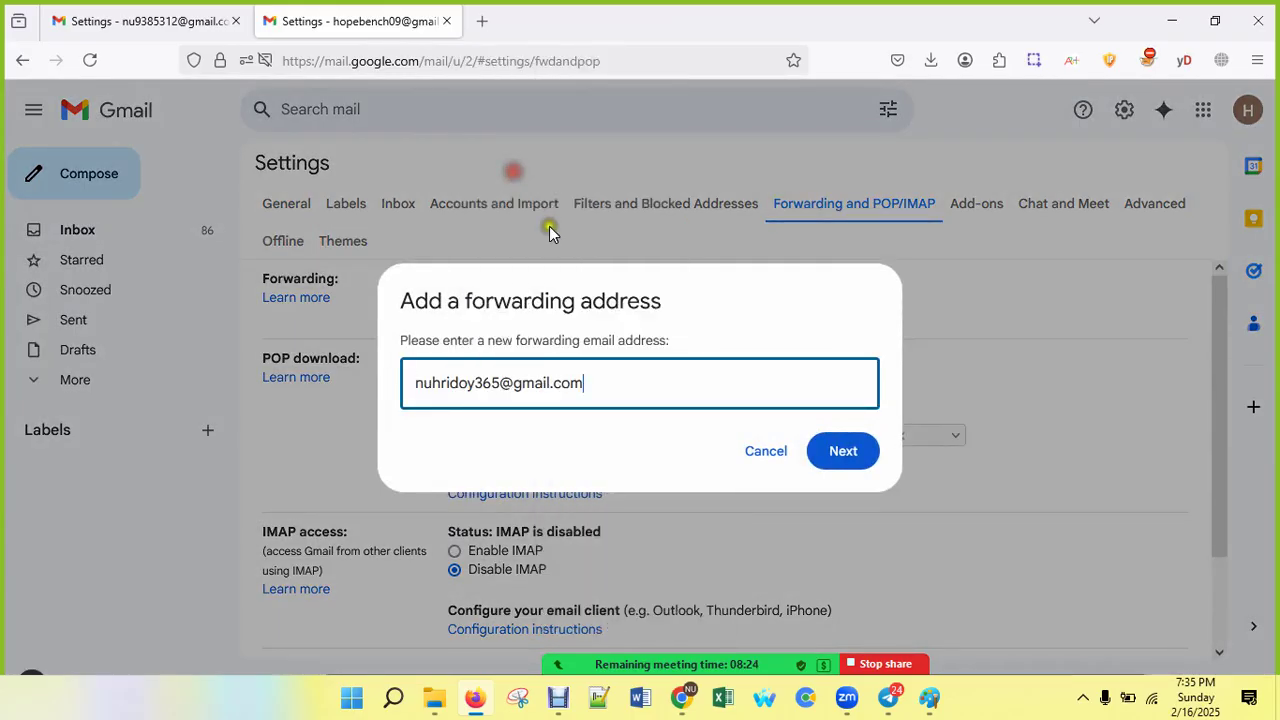
left_click(836, 456)
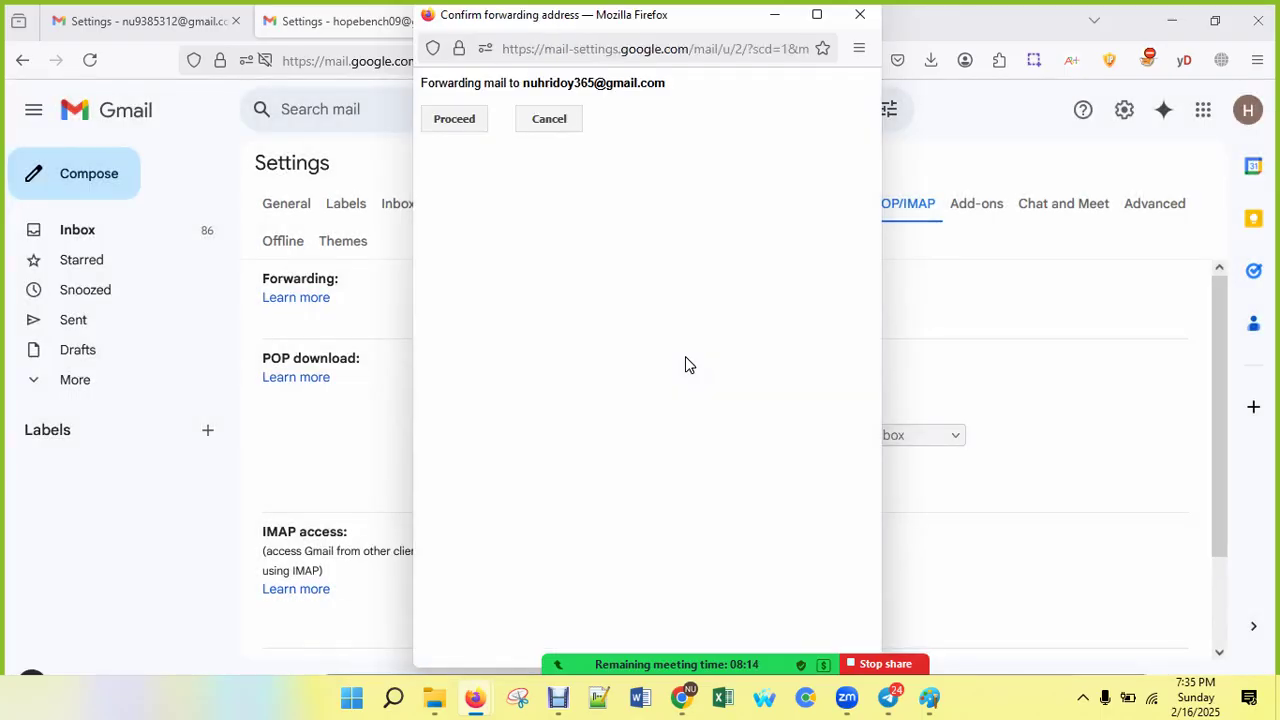
left_click(459, 119)
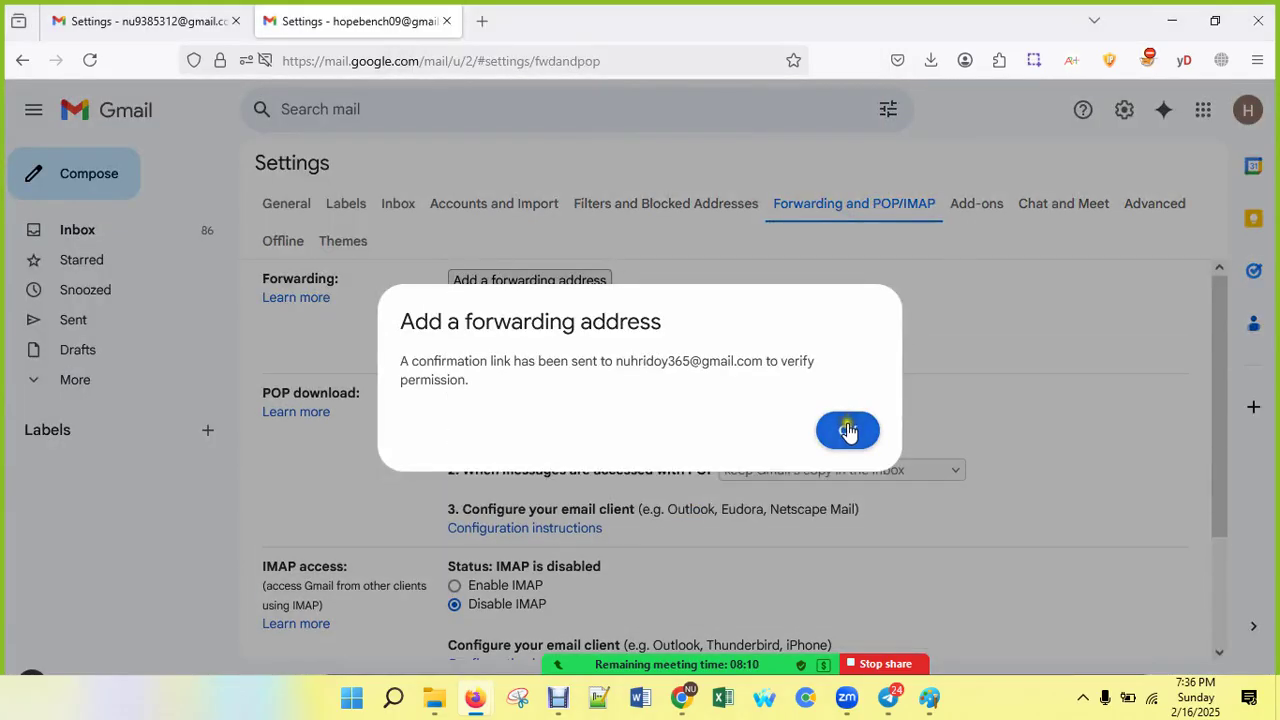
left_click(848, 432)
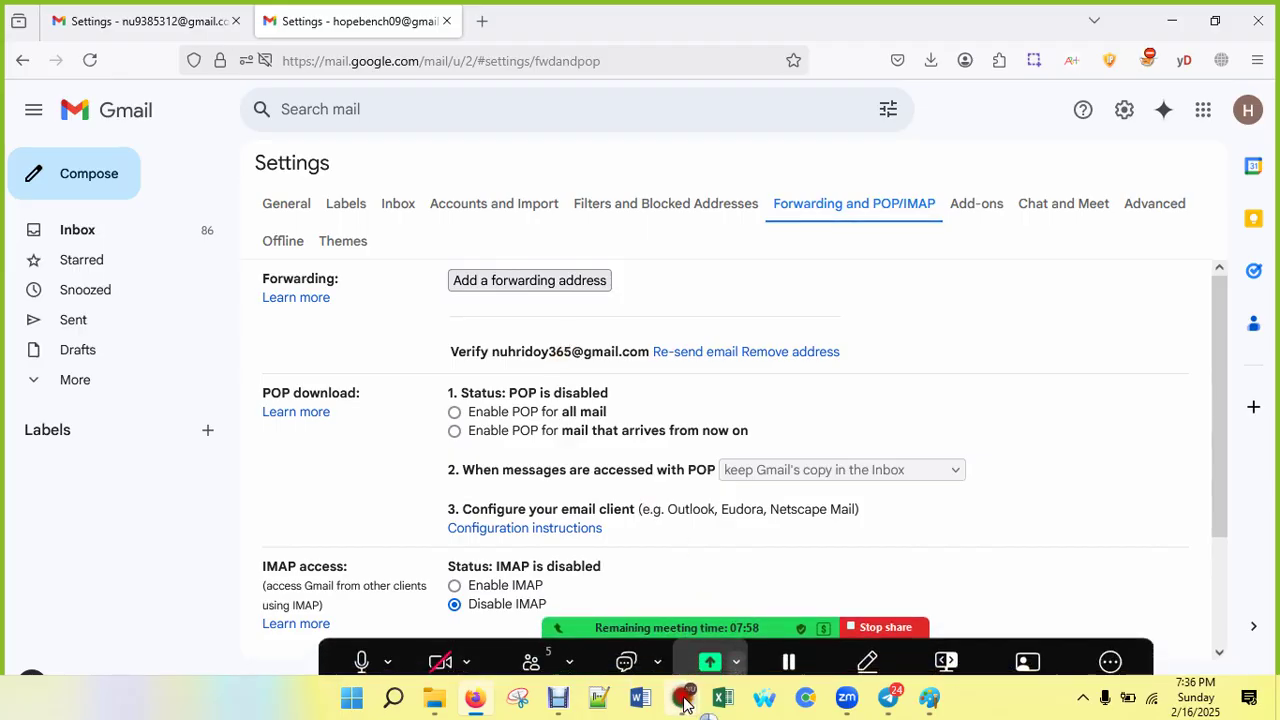
Step: In the receiving inbox, open the Gmail Forwarding Confirmation email and confirm the request through its link
mouse_move(680, 697)
left_click(580, 553)
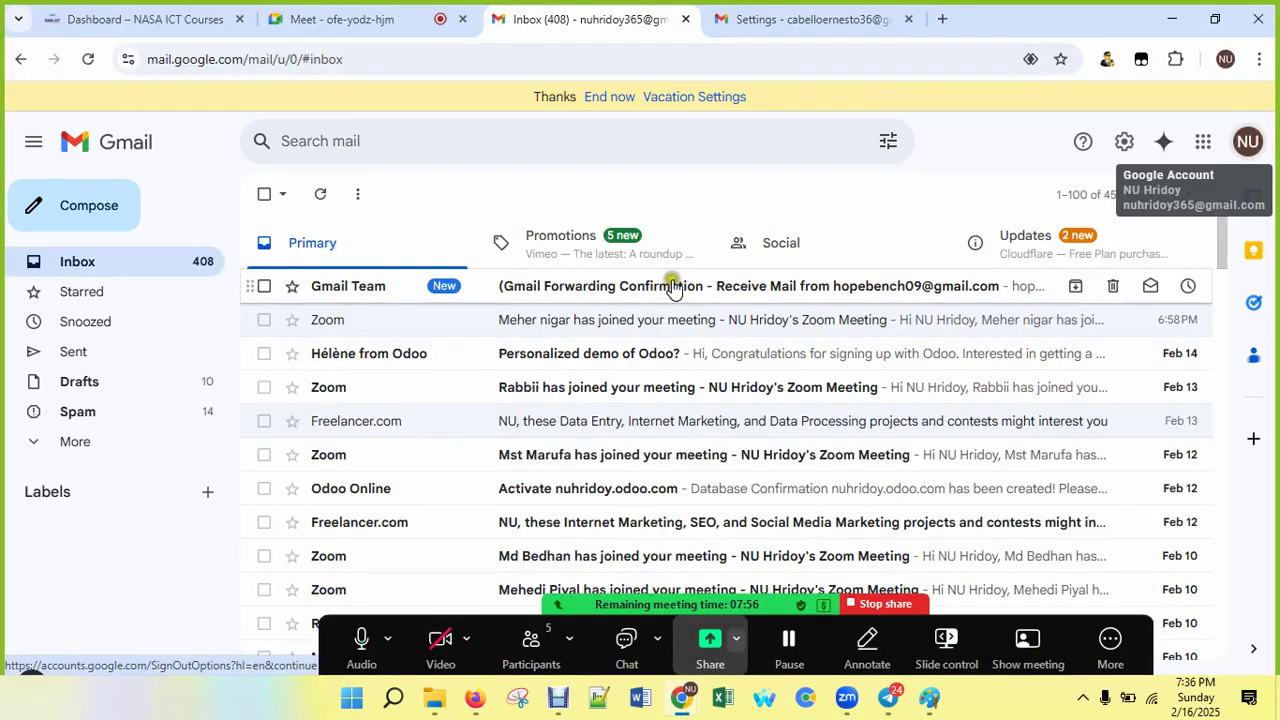
left_click(702, 290)
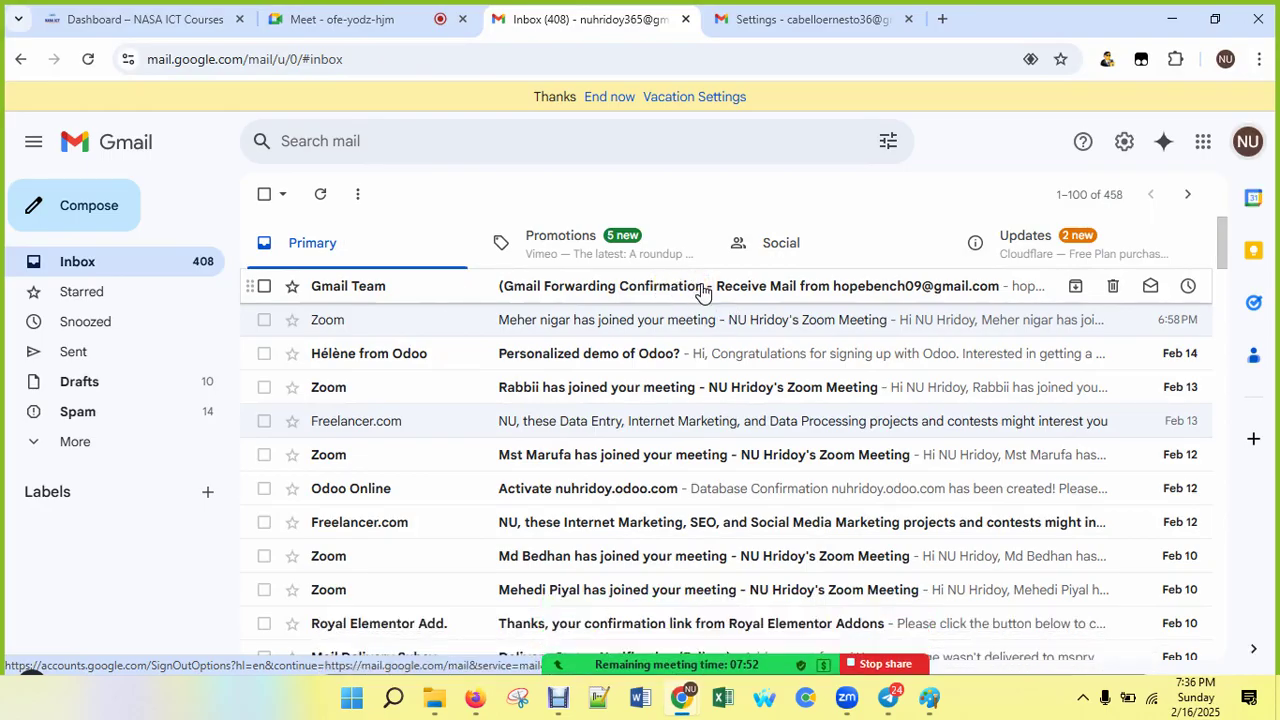
left_click(702, 290)
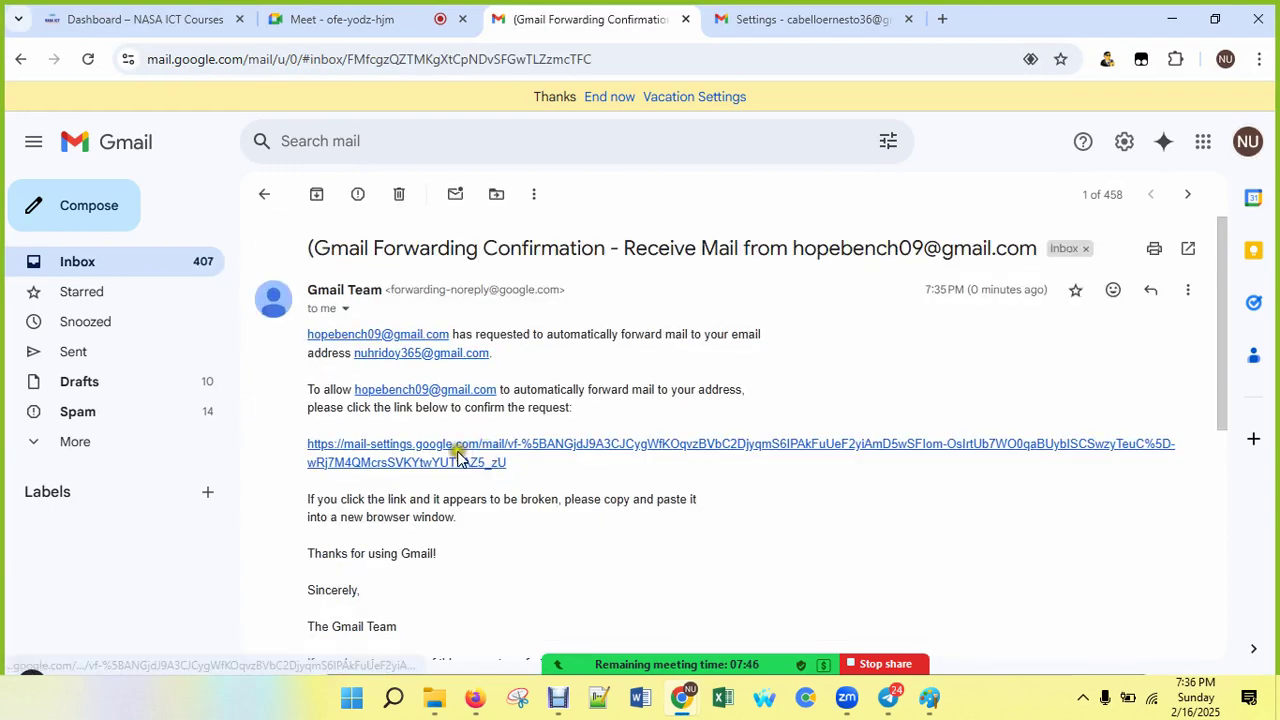
left_click(480, 455)
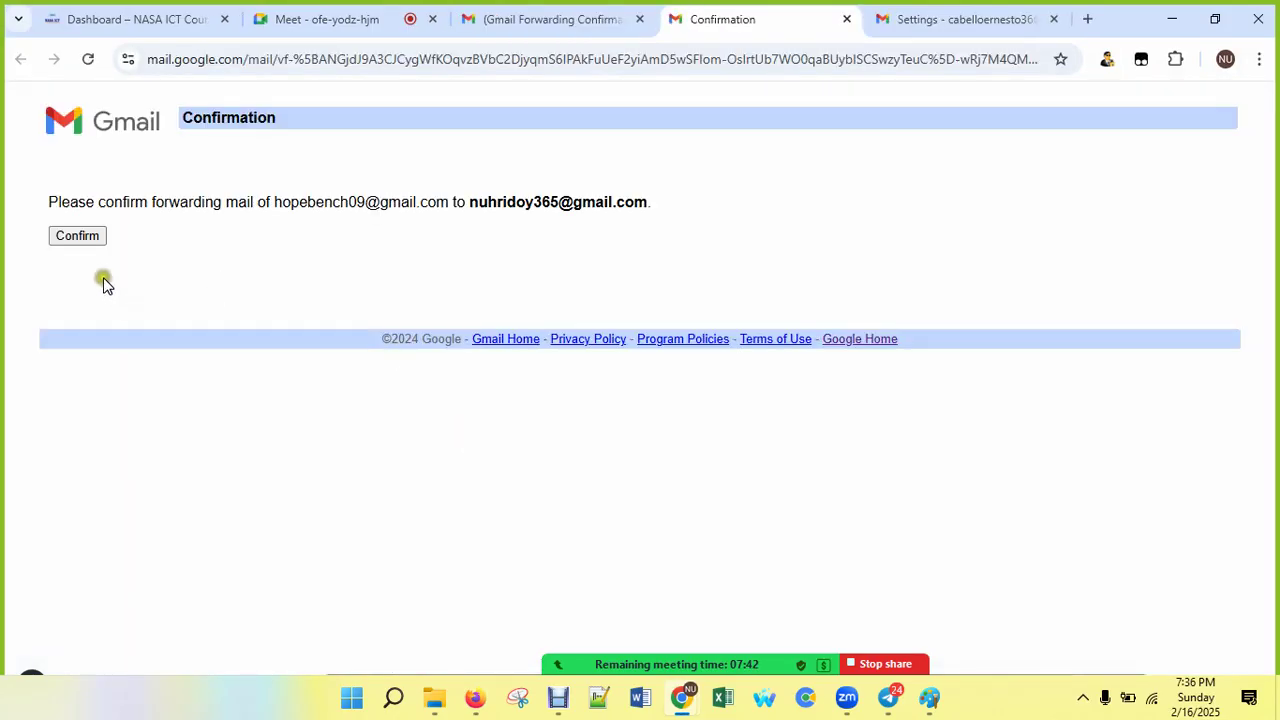
left_click(78, 236)
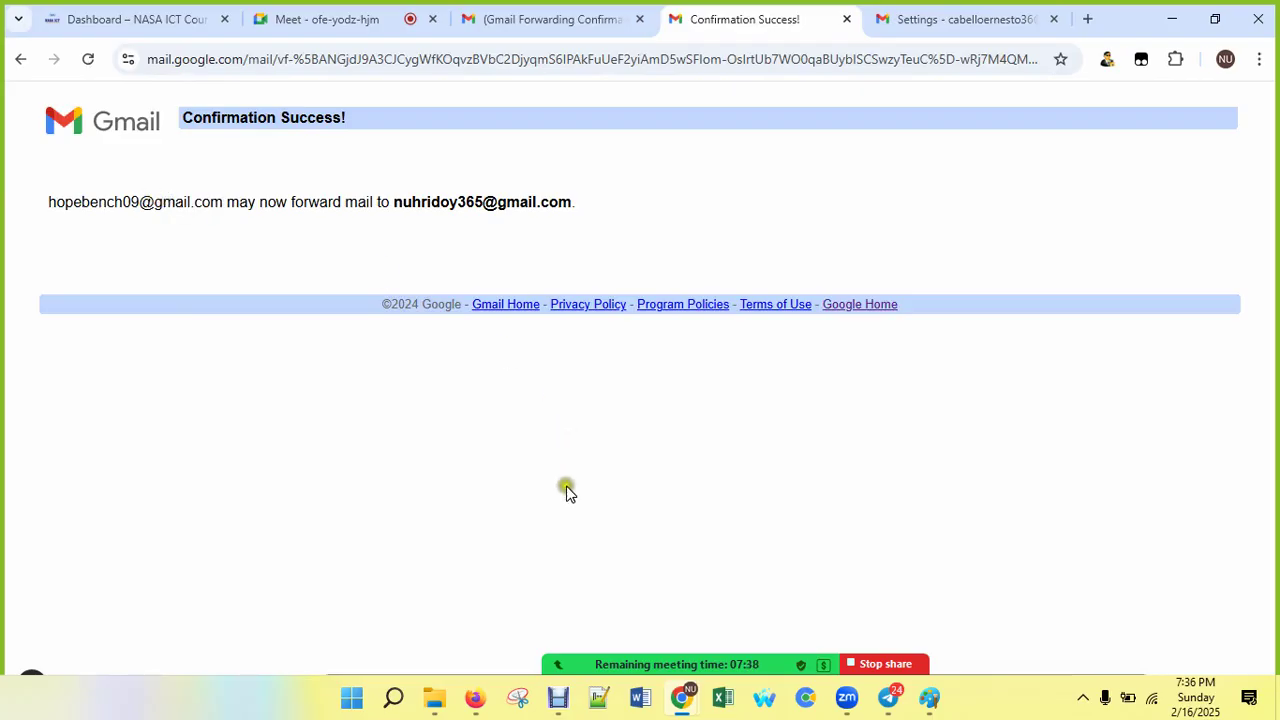
Step: Forward a copy of incoming mail to the verified address, keep Gmail's copy in the Inbox, and save
left_click(478, 697)
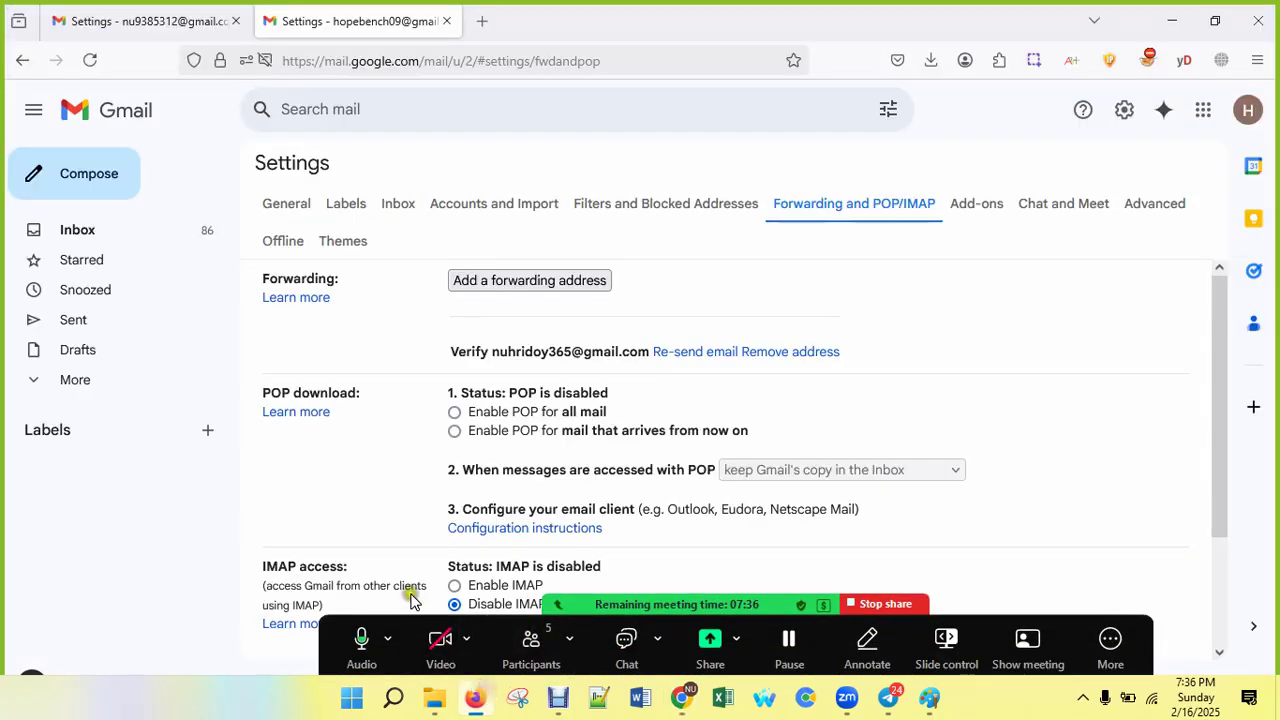
left_click(86, 52)
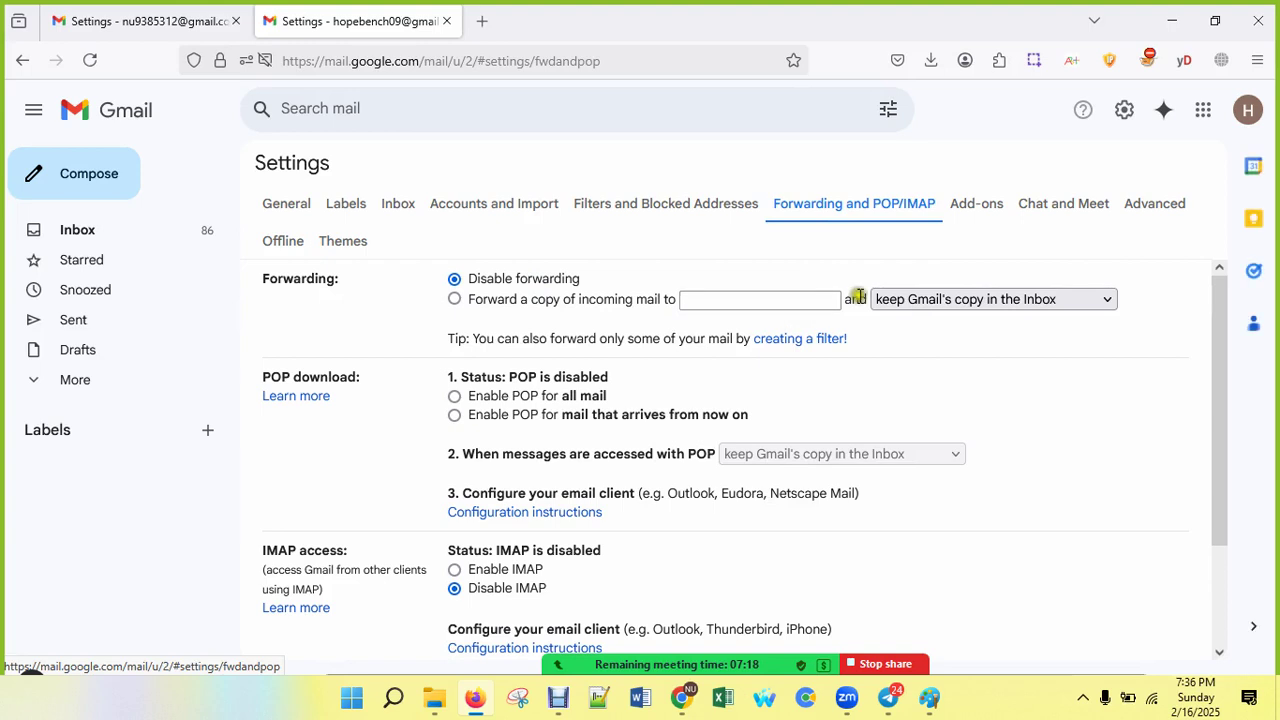
left_click(940, 299)
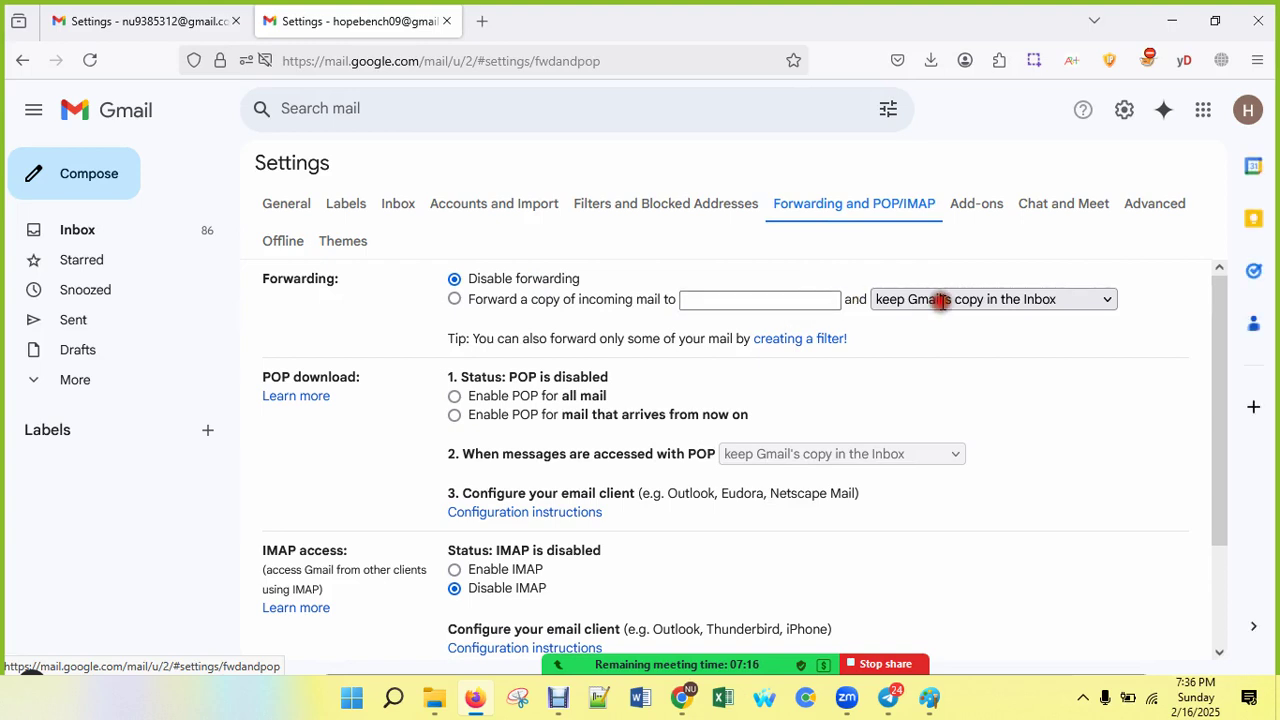
left_click(789, 300)
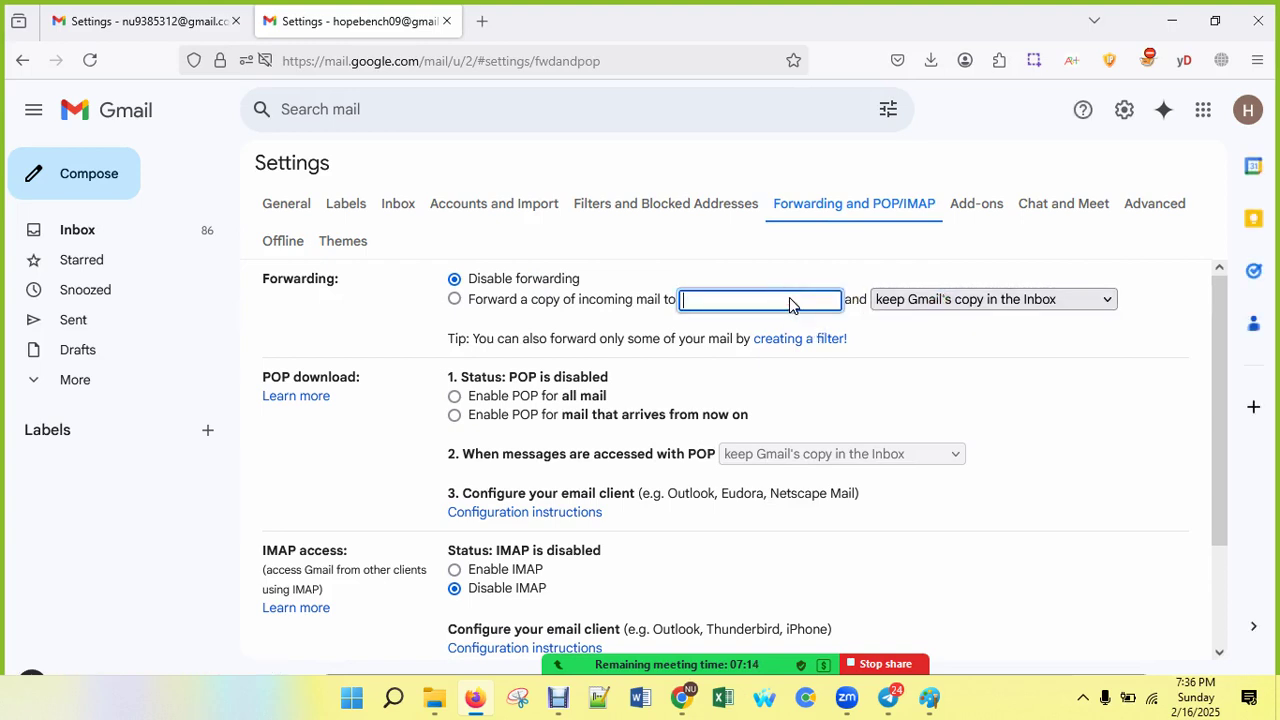
right_click(789, 300)
left_click(846, 436)
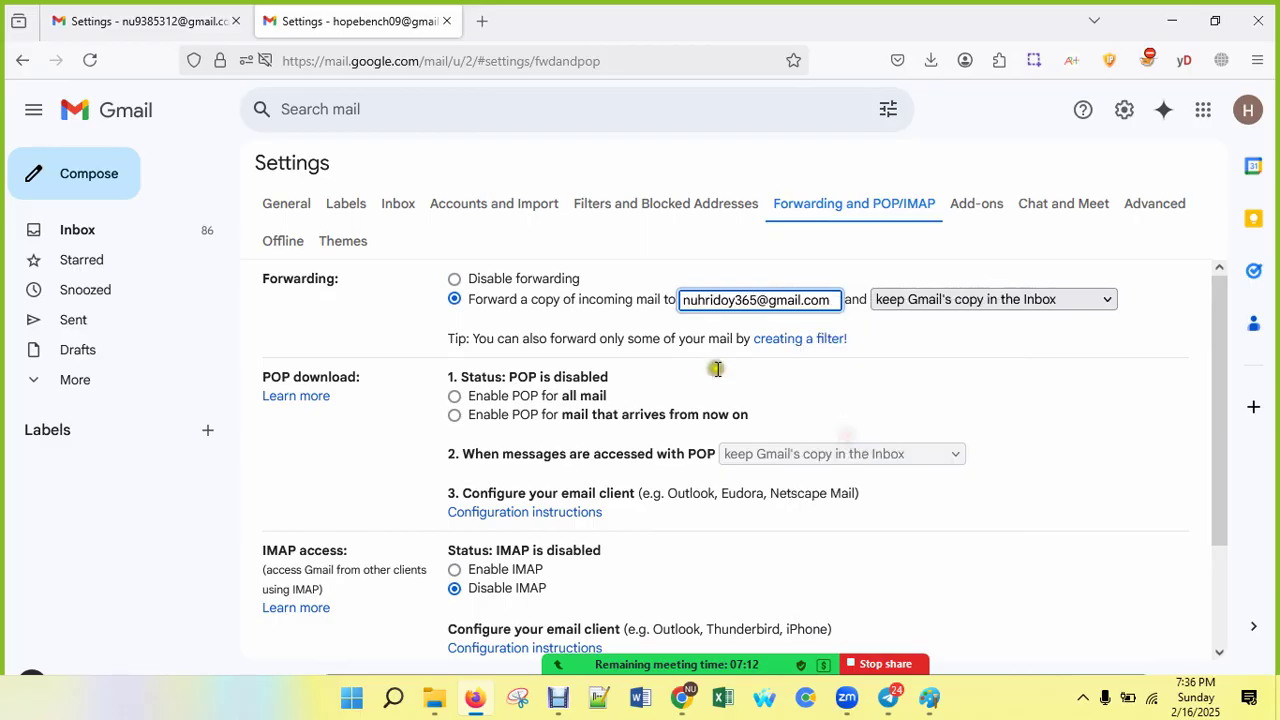
left_click(980, 299)
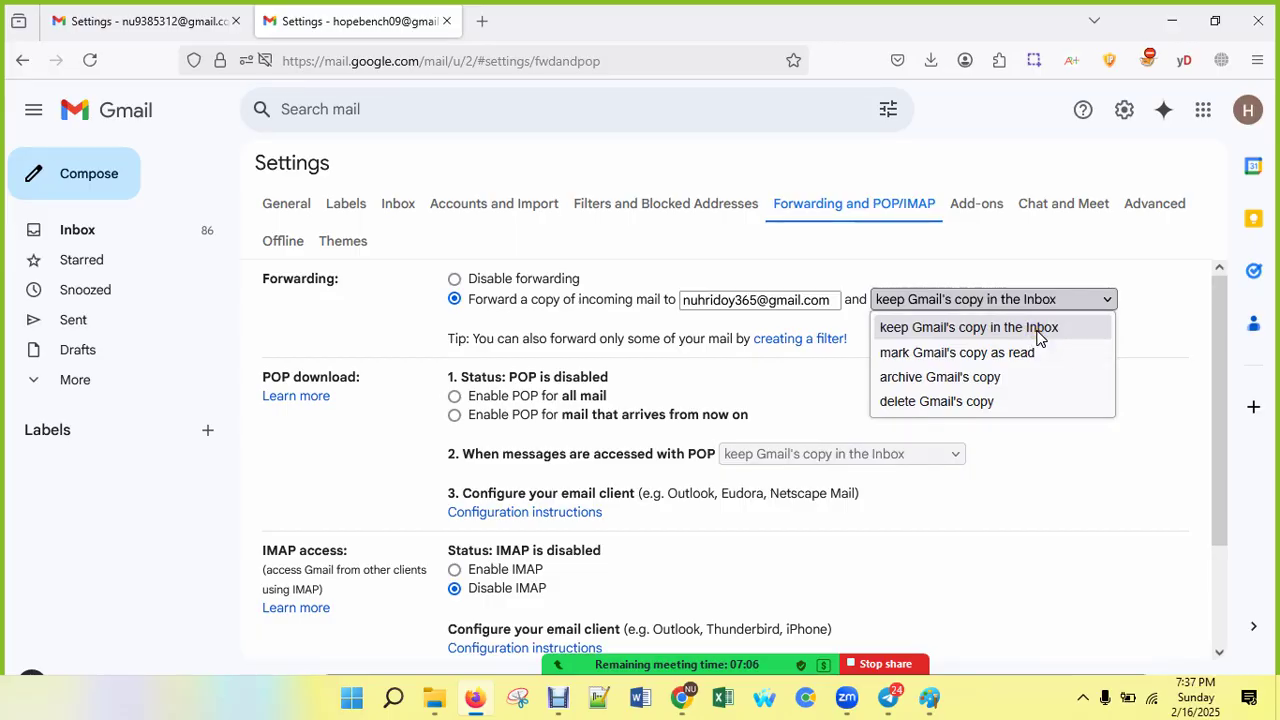
left_click(1037, 332)
scroll(705, 420, "down", 2)
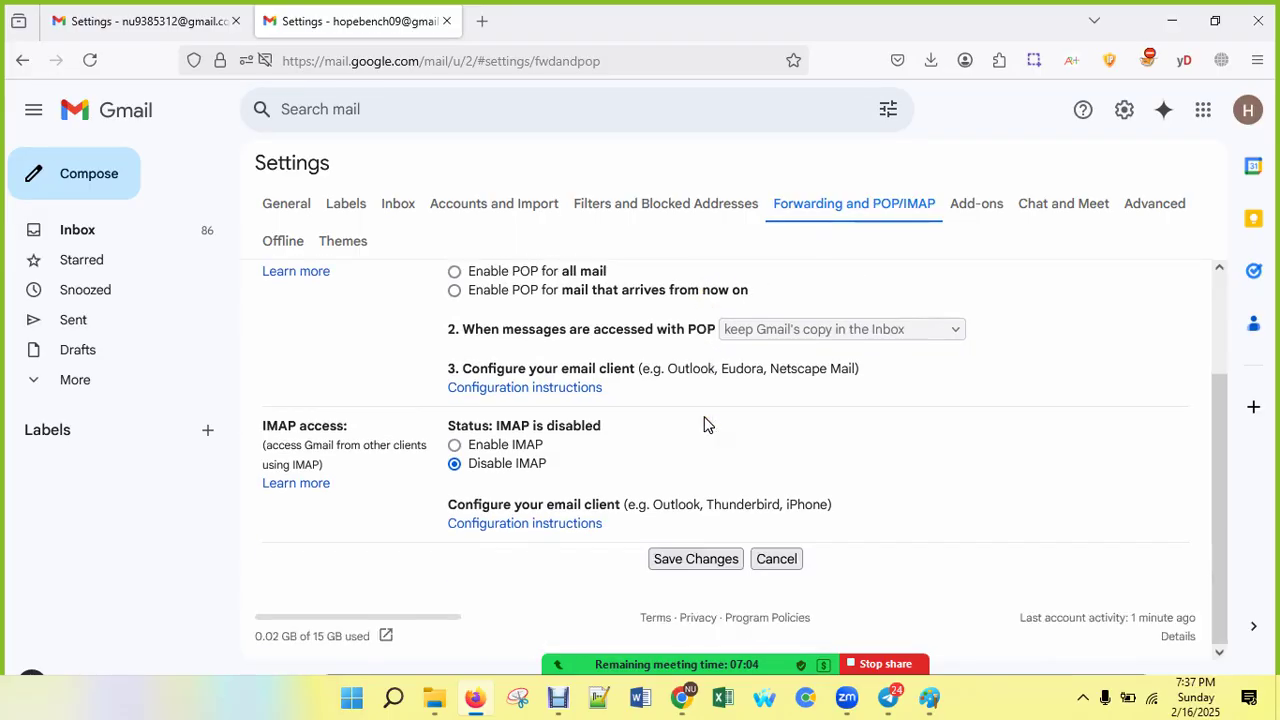
left_click(706, 558)
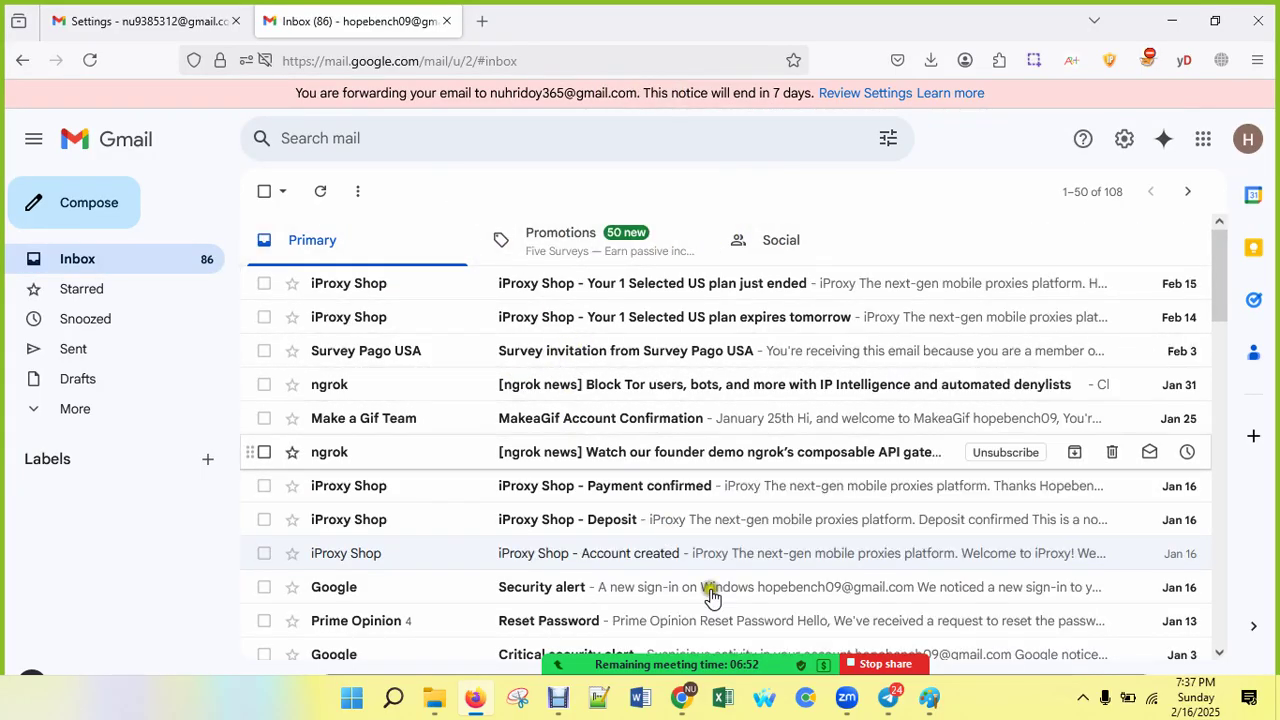
Step: Return to the forwarding confirmation email in the Chrome window
mouse_move(697, 700)
left_click(565, 530)
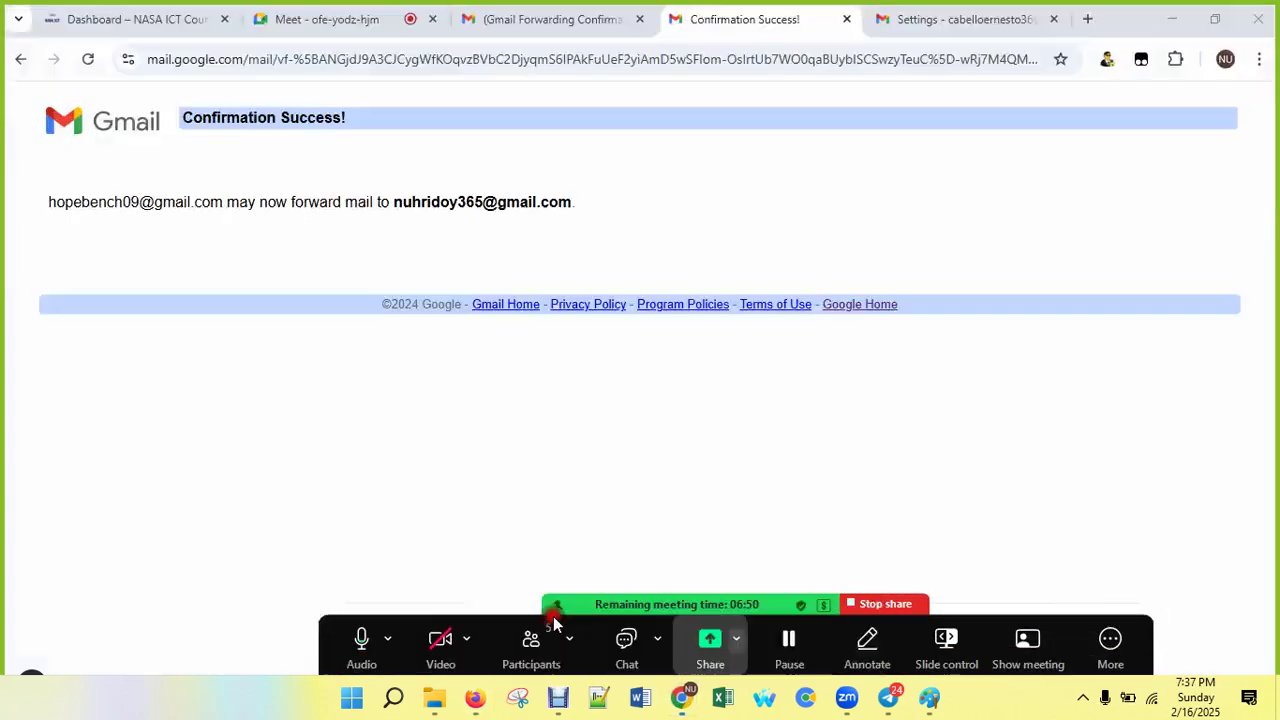
left_click(571, 22)
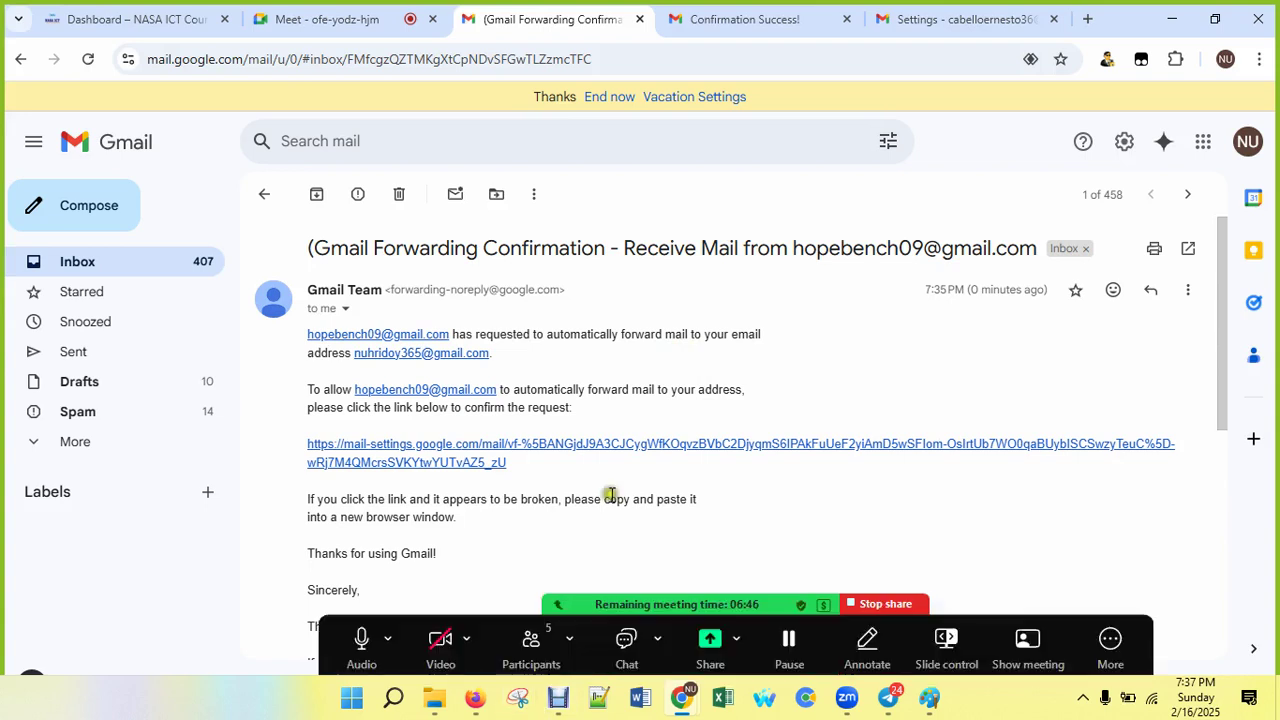
left_click(698, 530)
left_click(686, 536)
left_click(871, 354)
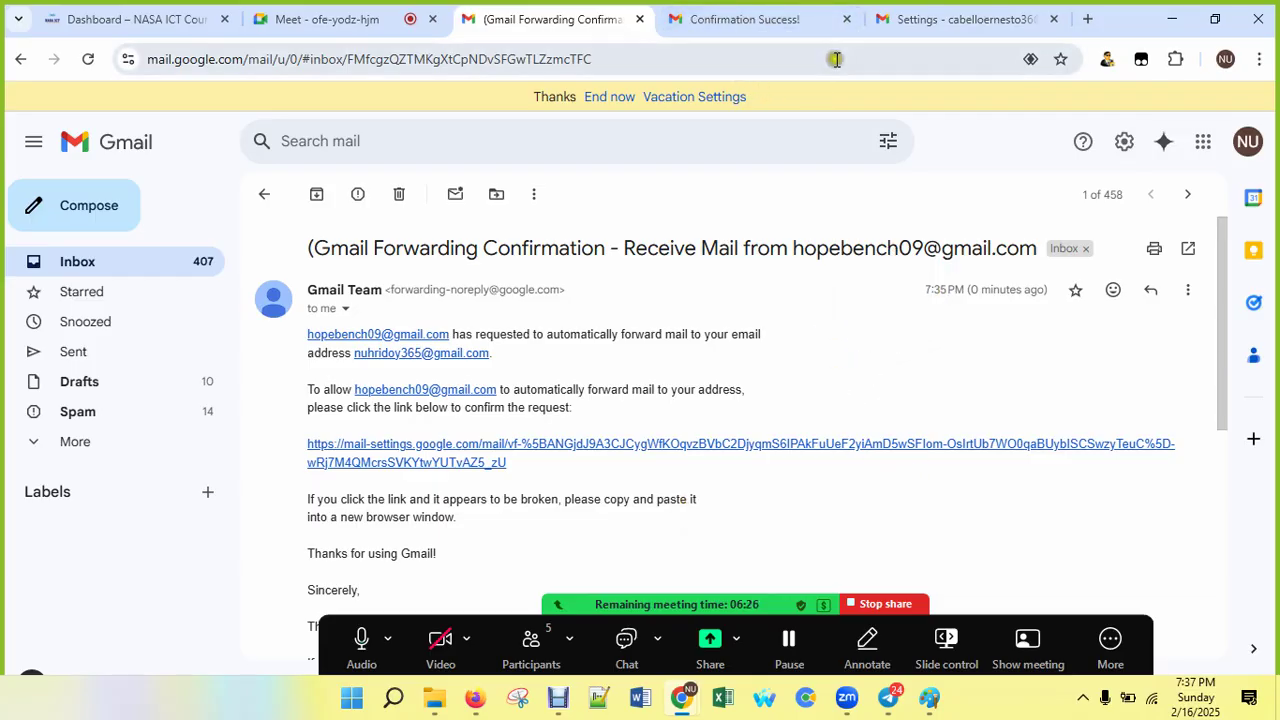
Step: Start and discard a new email draft, then switch to the Firefox window with the other inbox
left_click(111, 213)
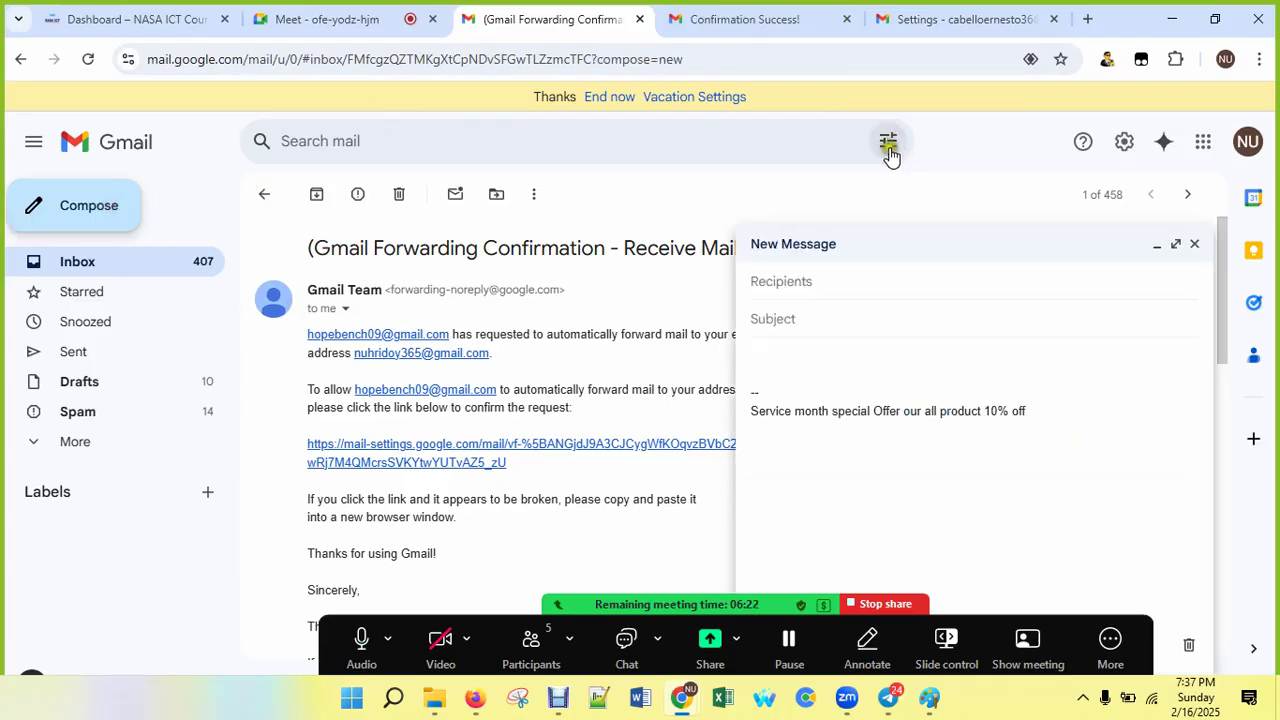
left_click(1192, 245)
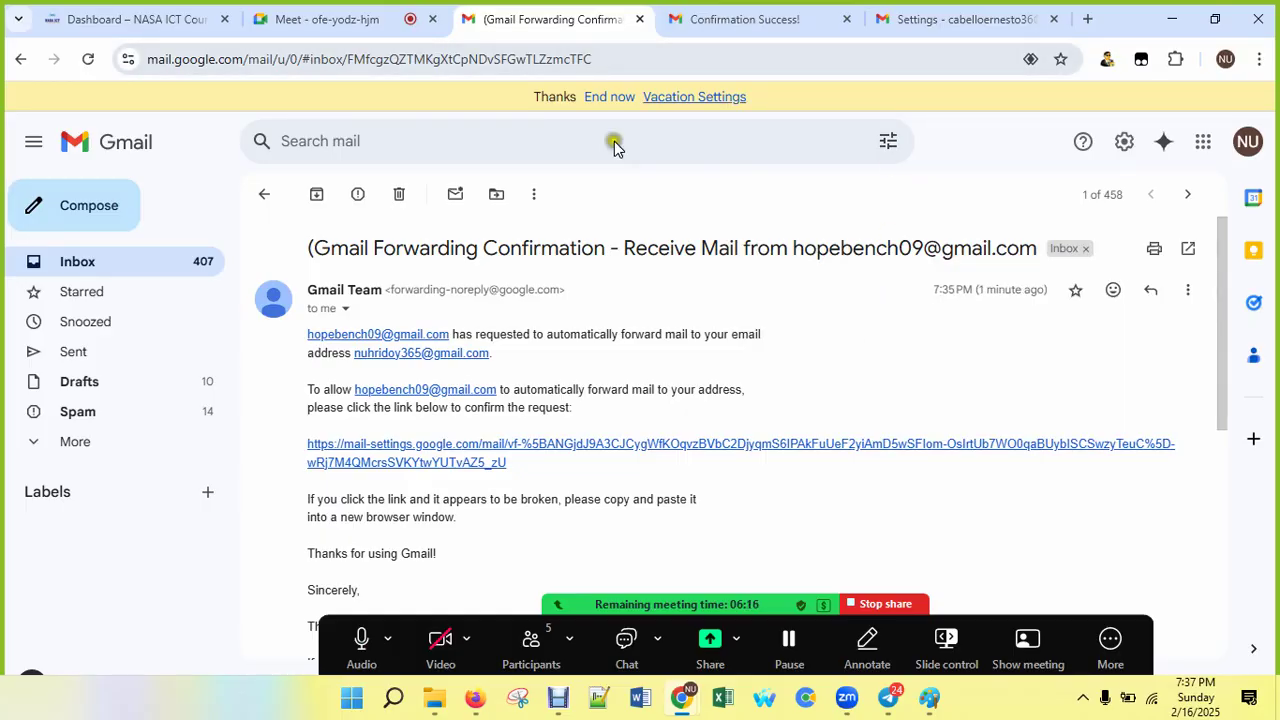
left_click(475, 697)
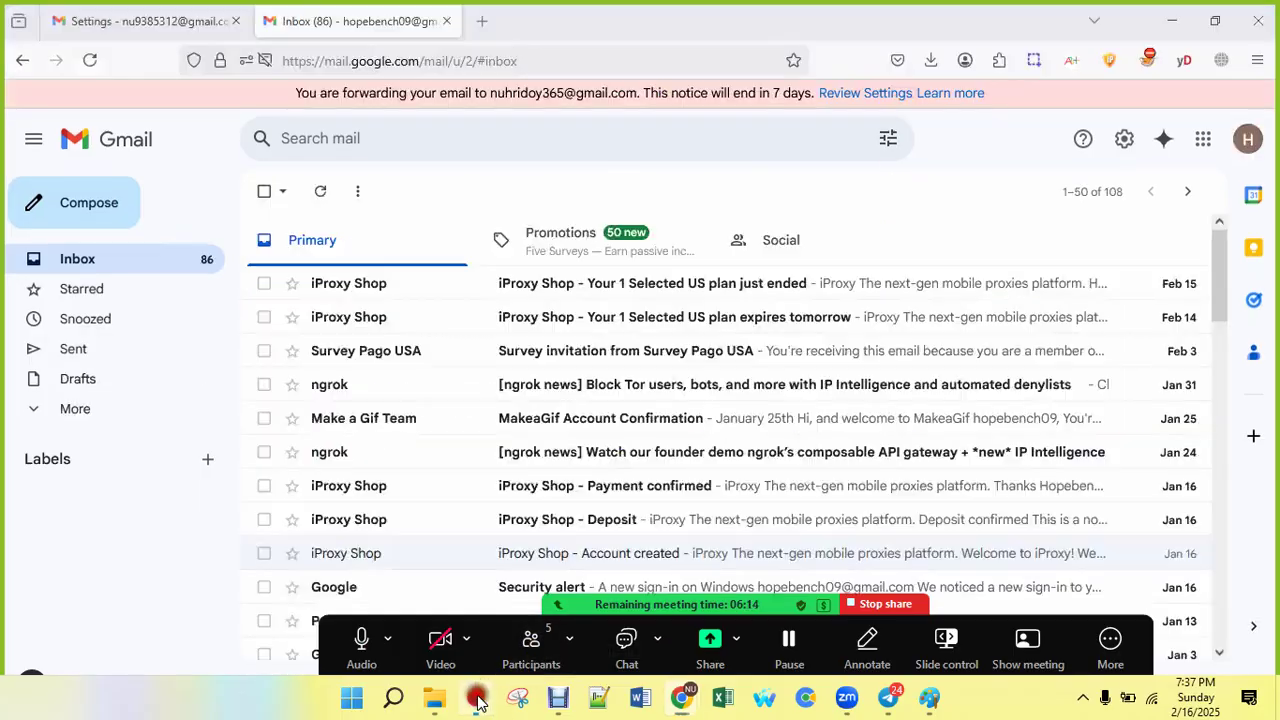
Step: In a new tab, load the Yahoo website after backing out of a mistyped ymail address
left_click(479, 20)
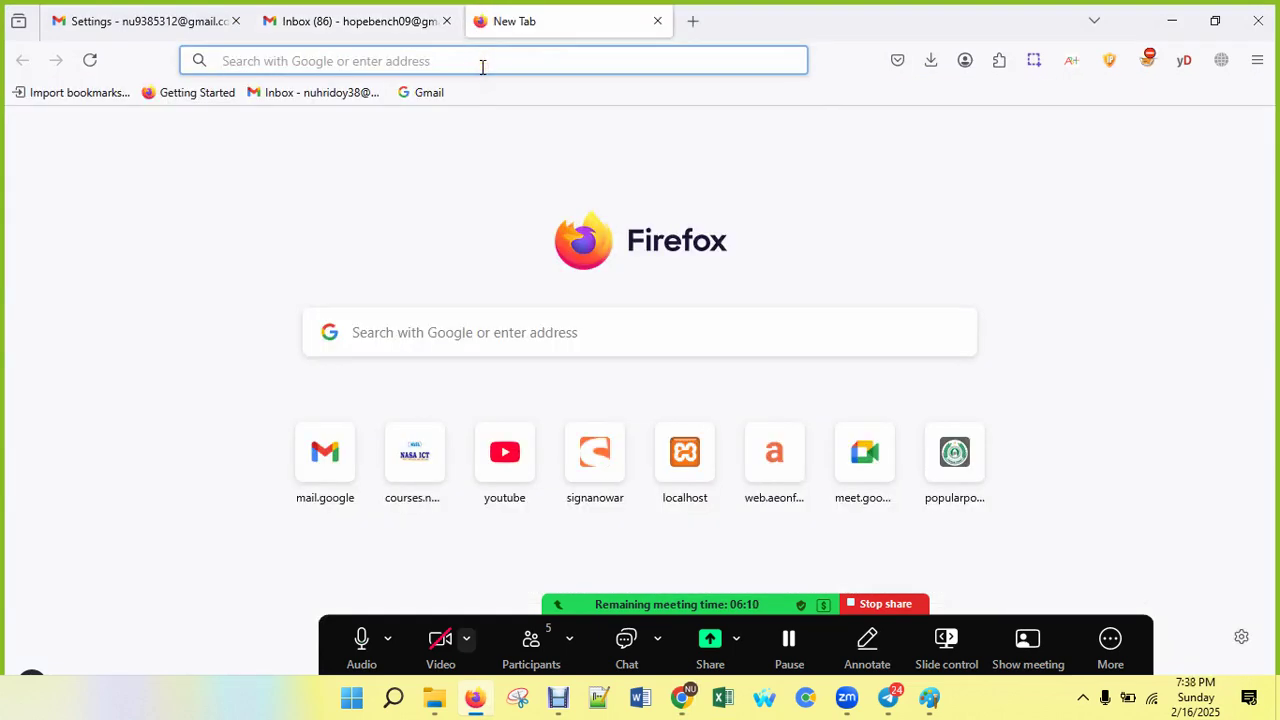
type("y")
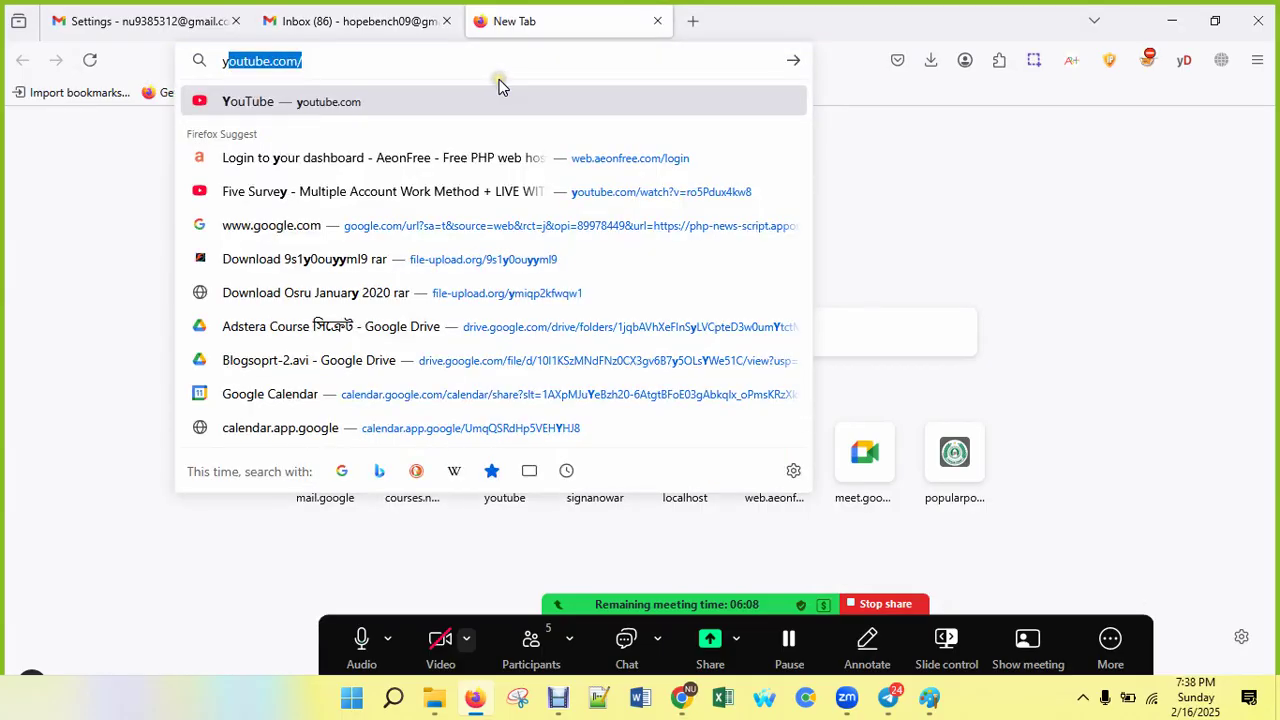
type("h")
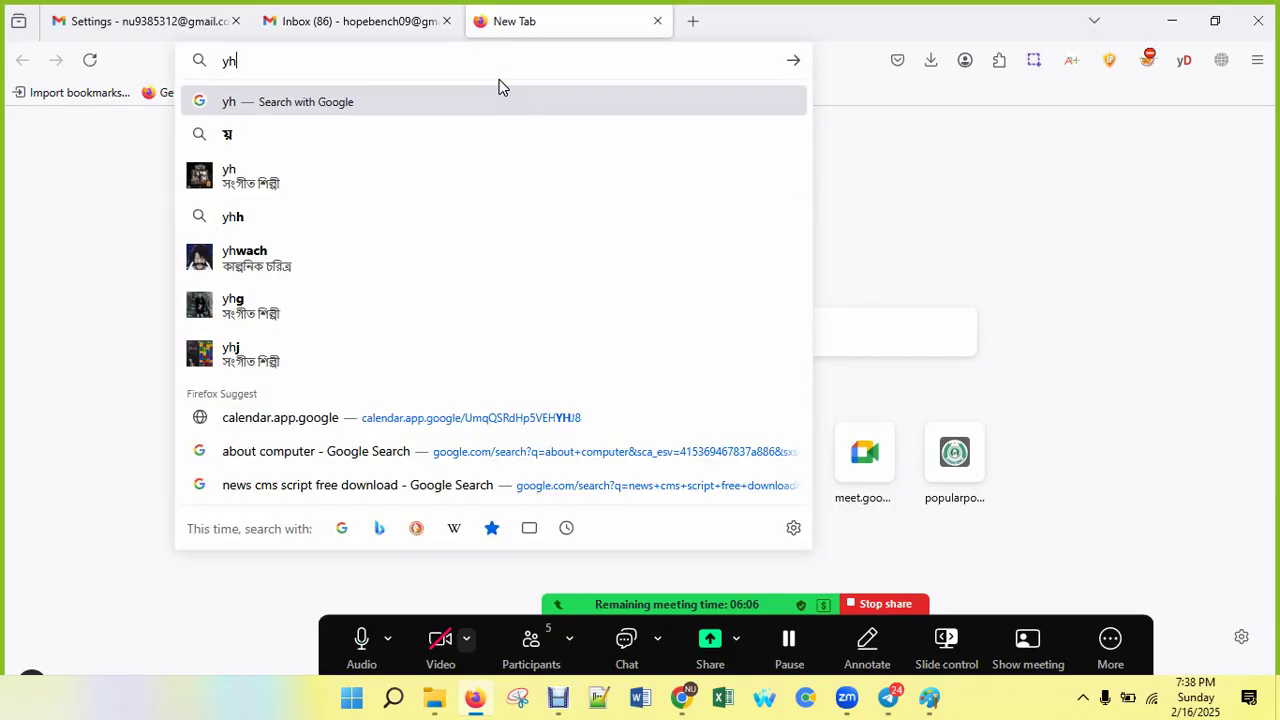
key("BackSpace")
type("mail")
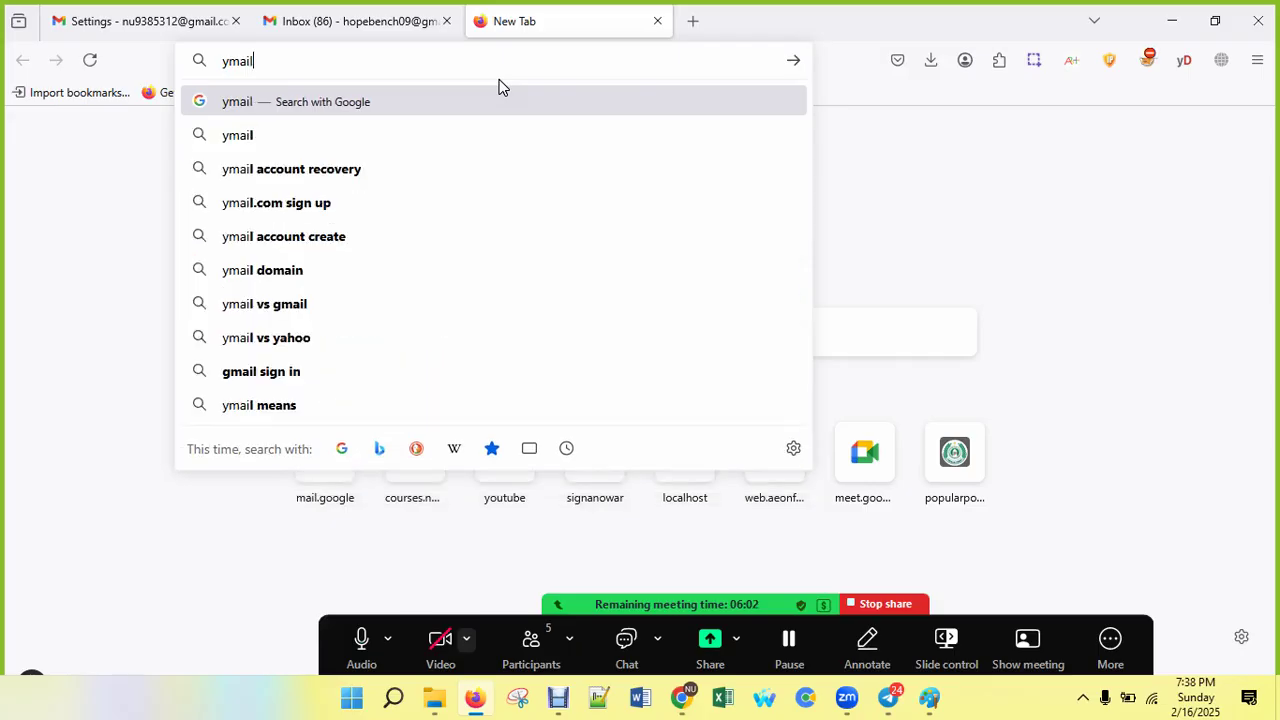
key("Return")
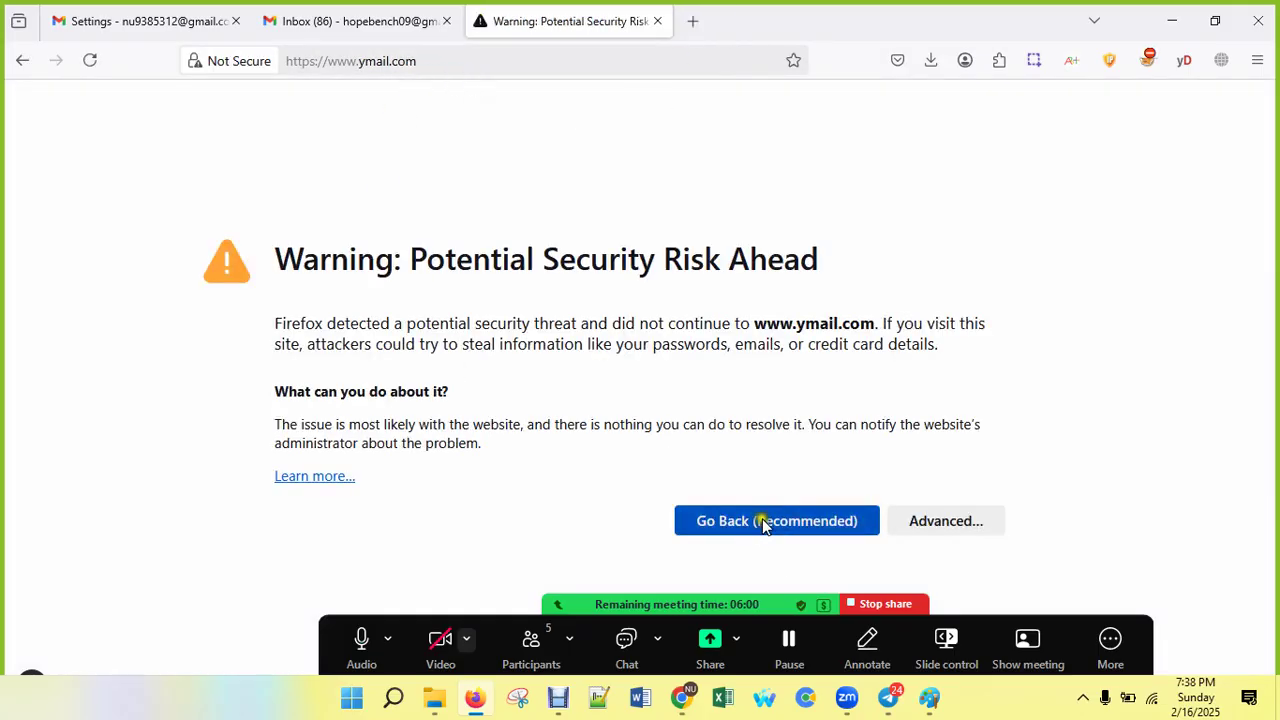
left_click(764, 526)
left_click(449, 58)
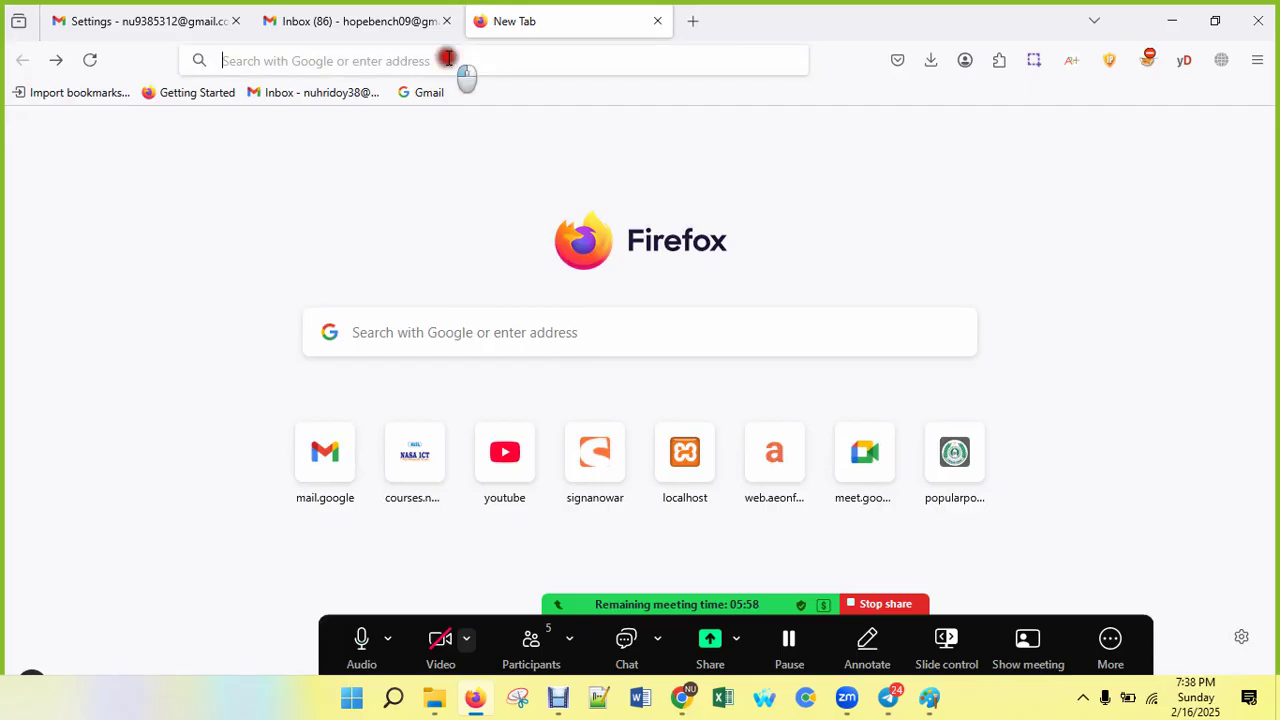
type("yahoo")
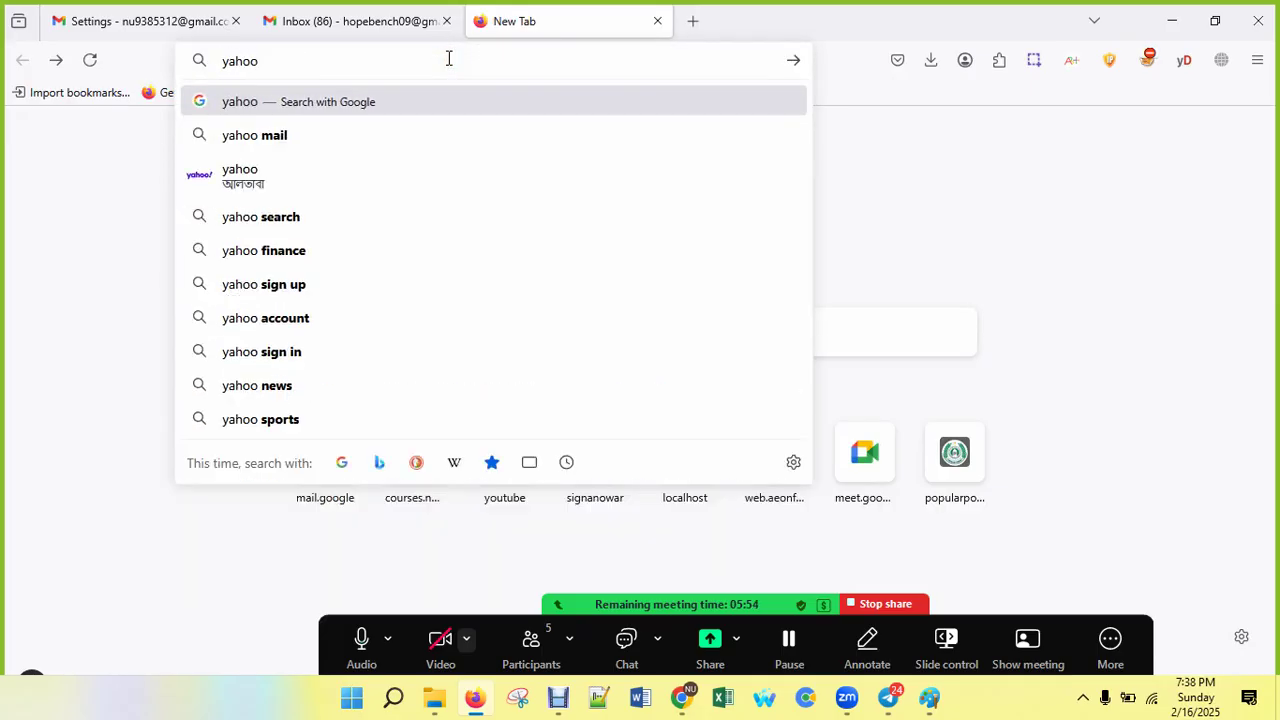
key("Return")
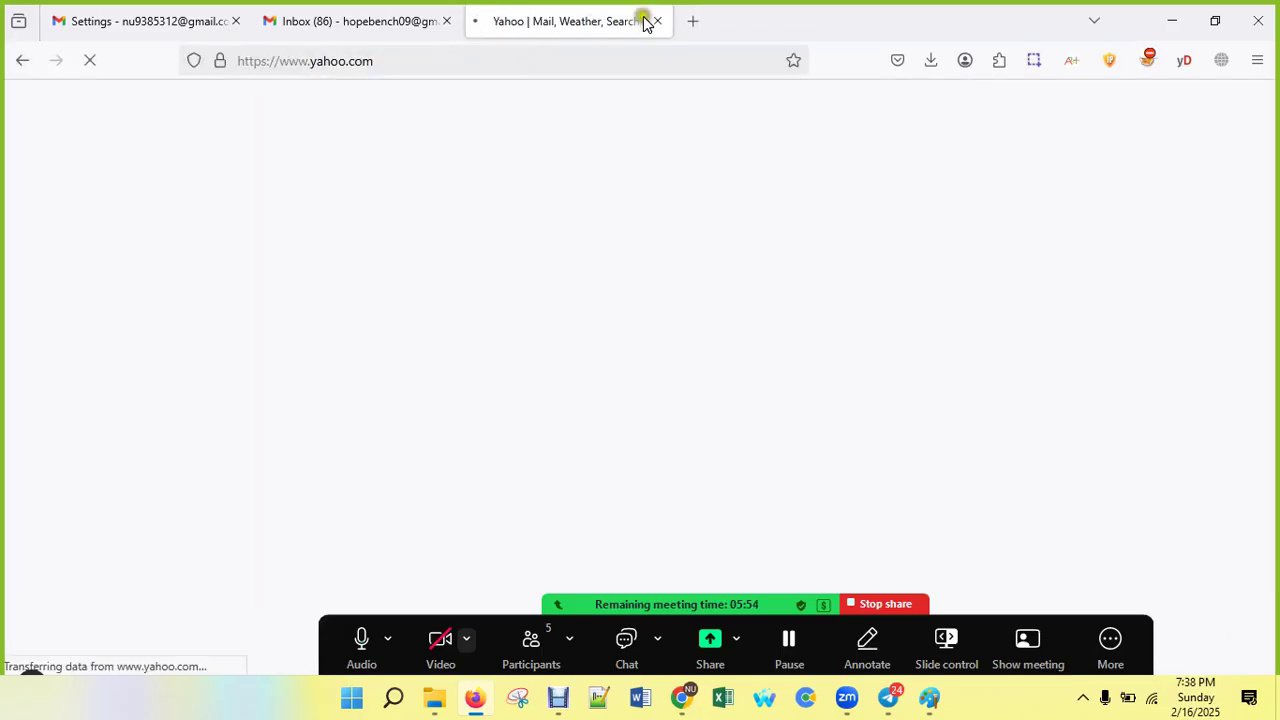
Step: Open Outlook, mail.com and mail.ru in three more new tabs
left_click(691, 22)
type("outlook")
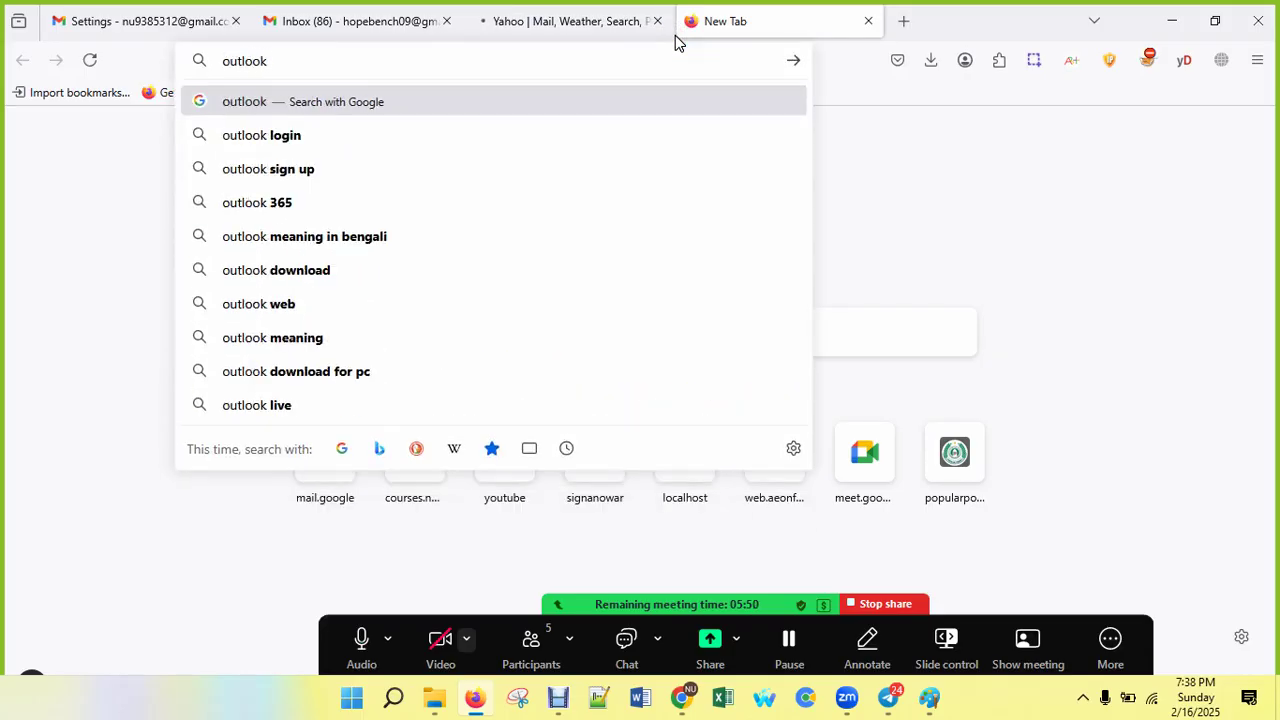
key("ctrl+Return")
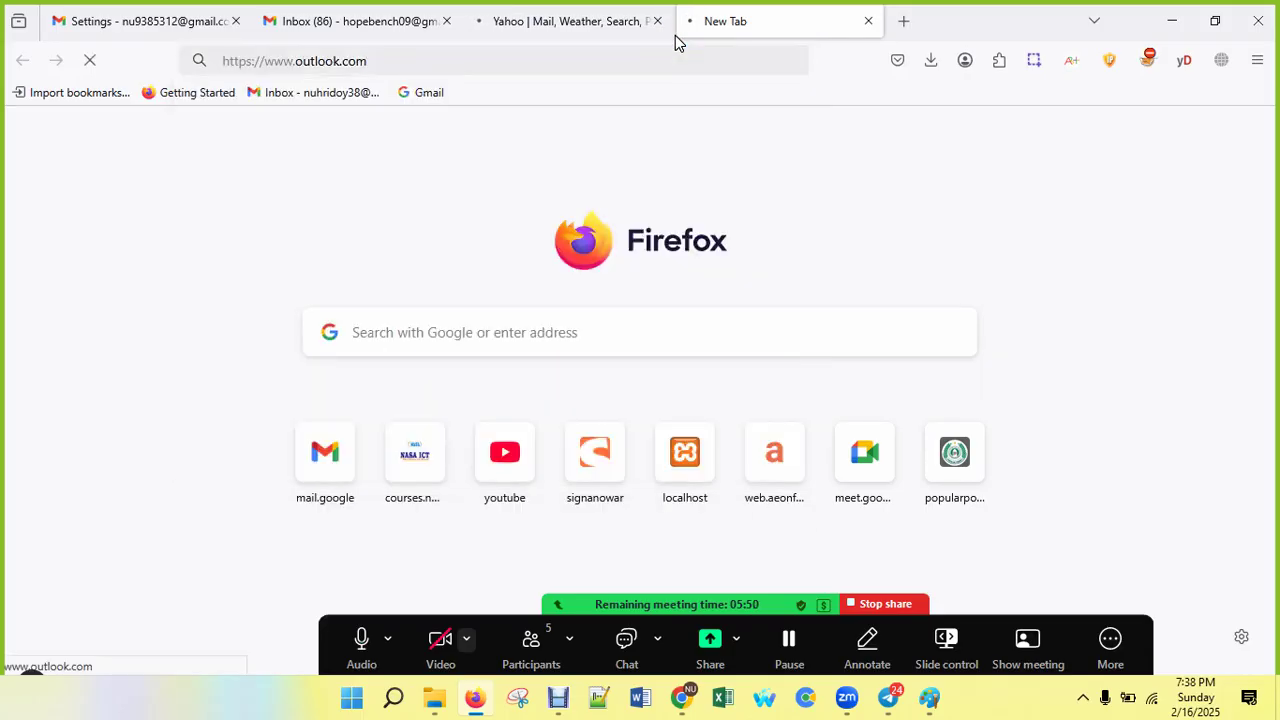
left_click(906, 21)
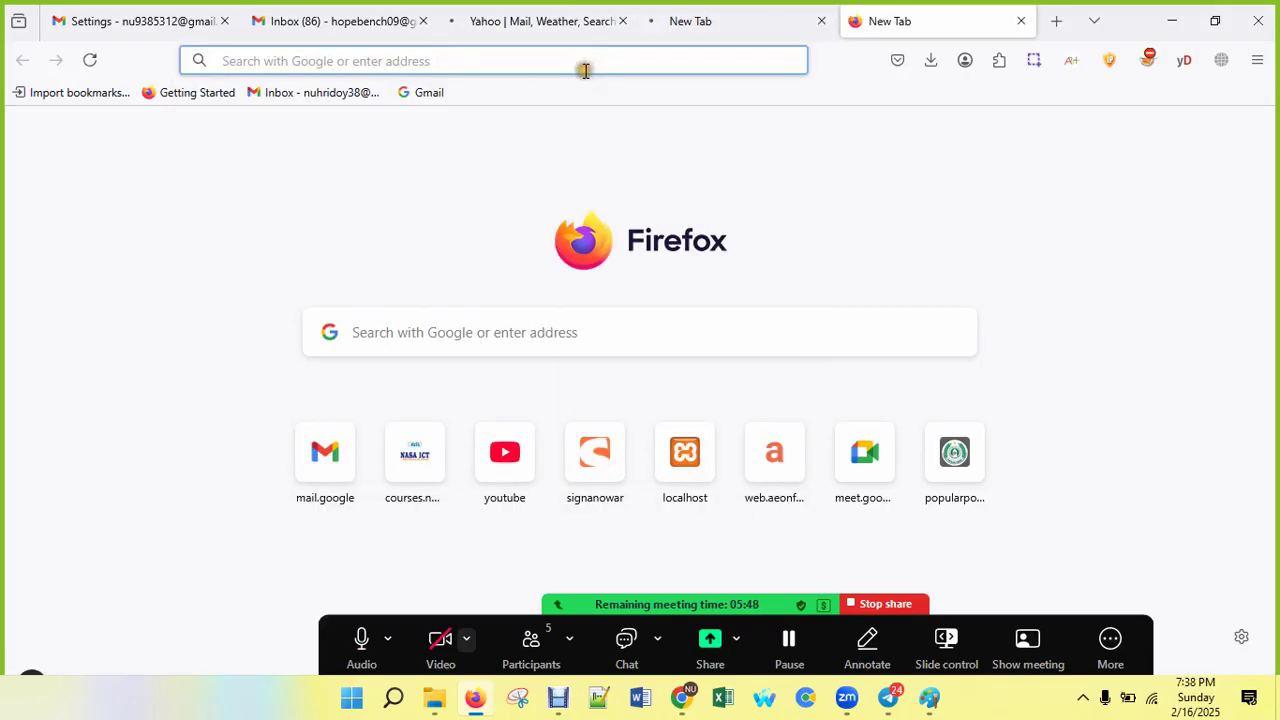
type("mail.google.com/")
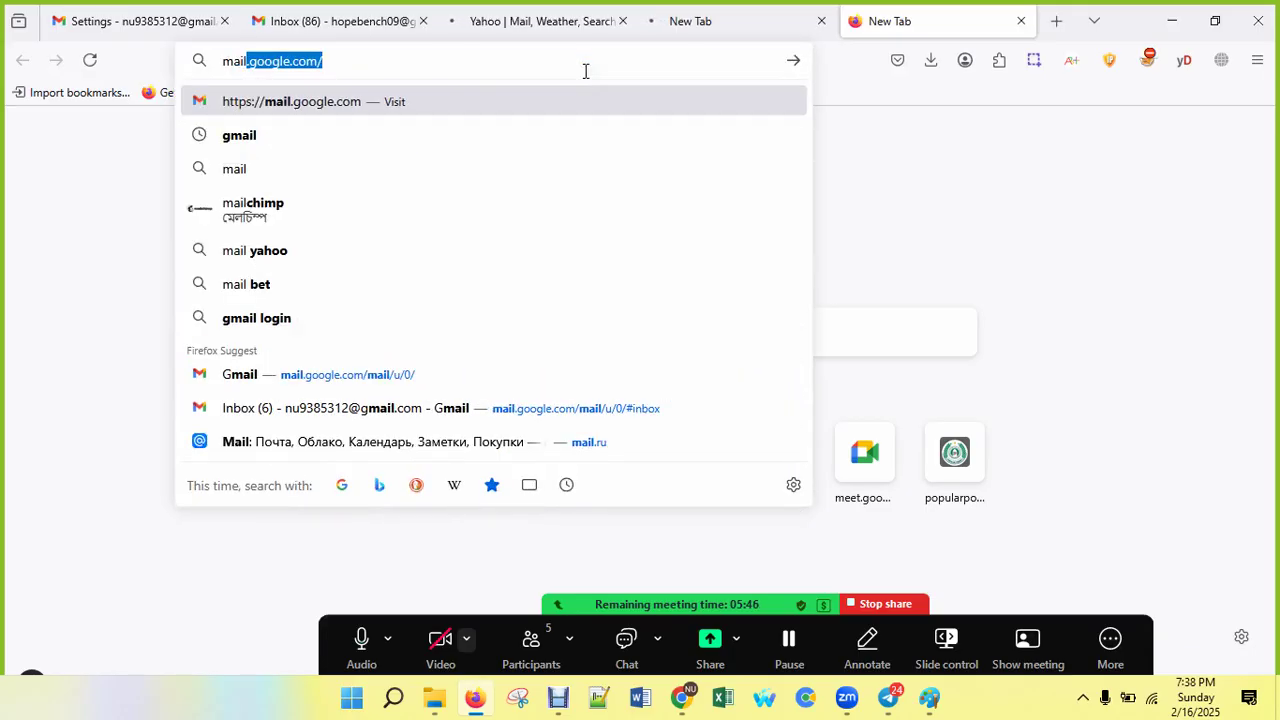
key("ctrl+Return")
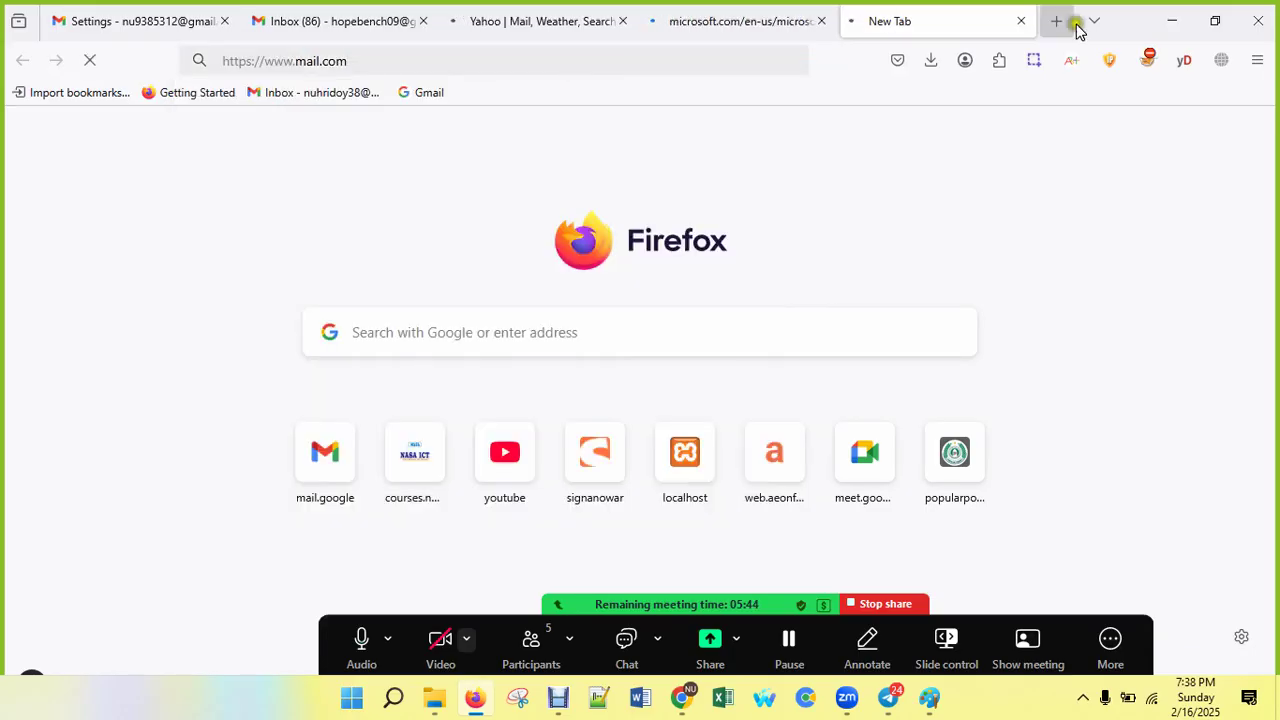
left_click(1057, 21)
type("mail")
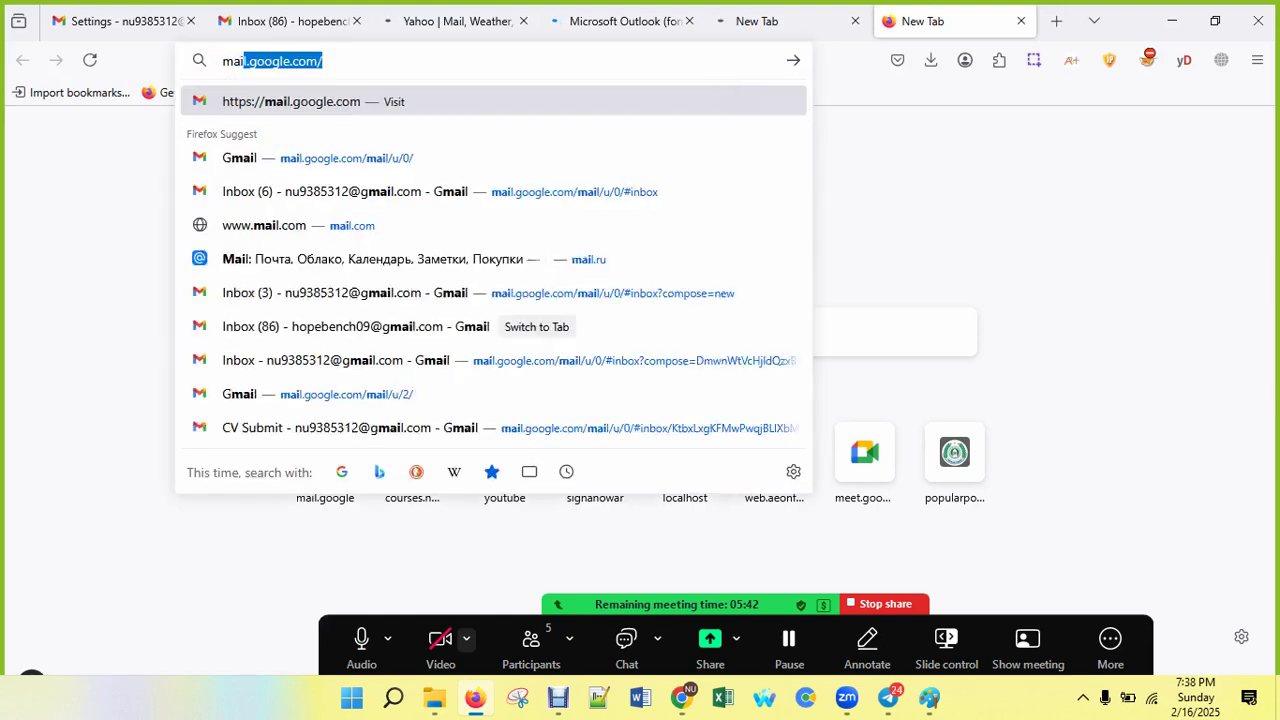
type(".ru")
key("Return")
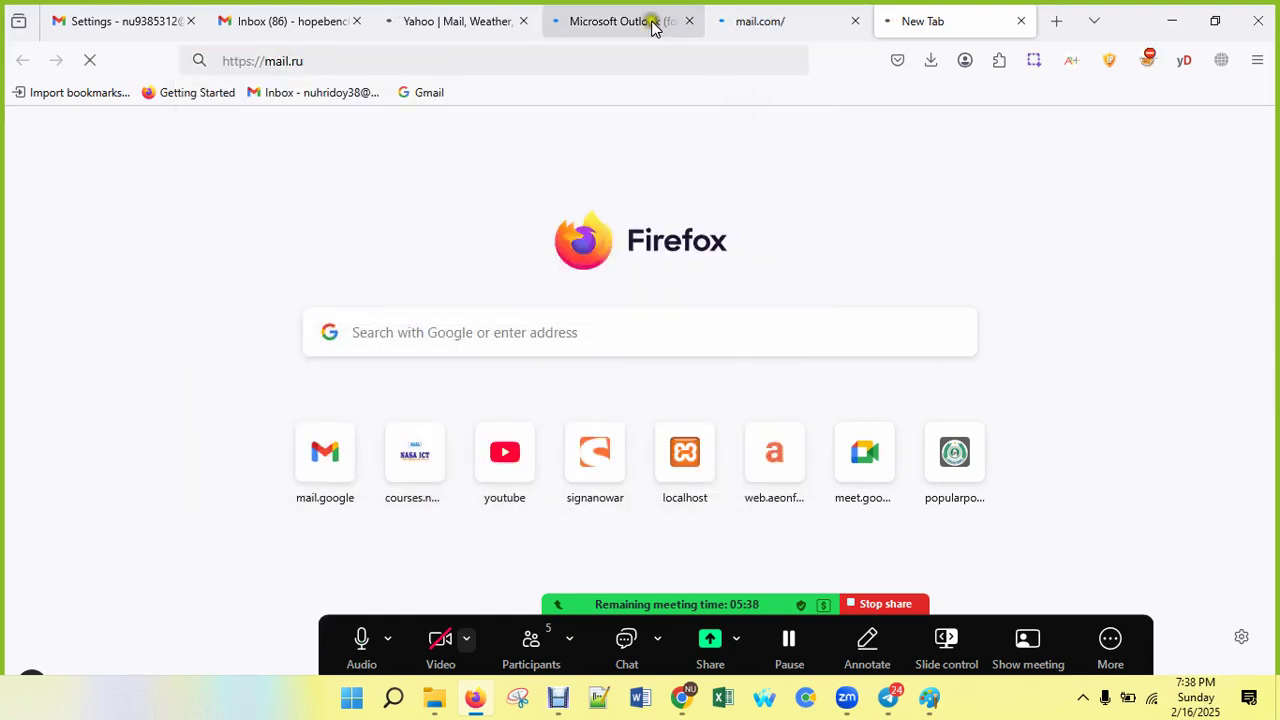
Step: Check the Yahoo, Outlook, mail.com and mail.ru tabs, then return to the Gmail inbox tab
key("ctrl+3")
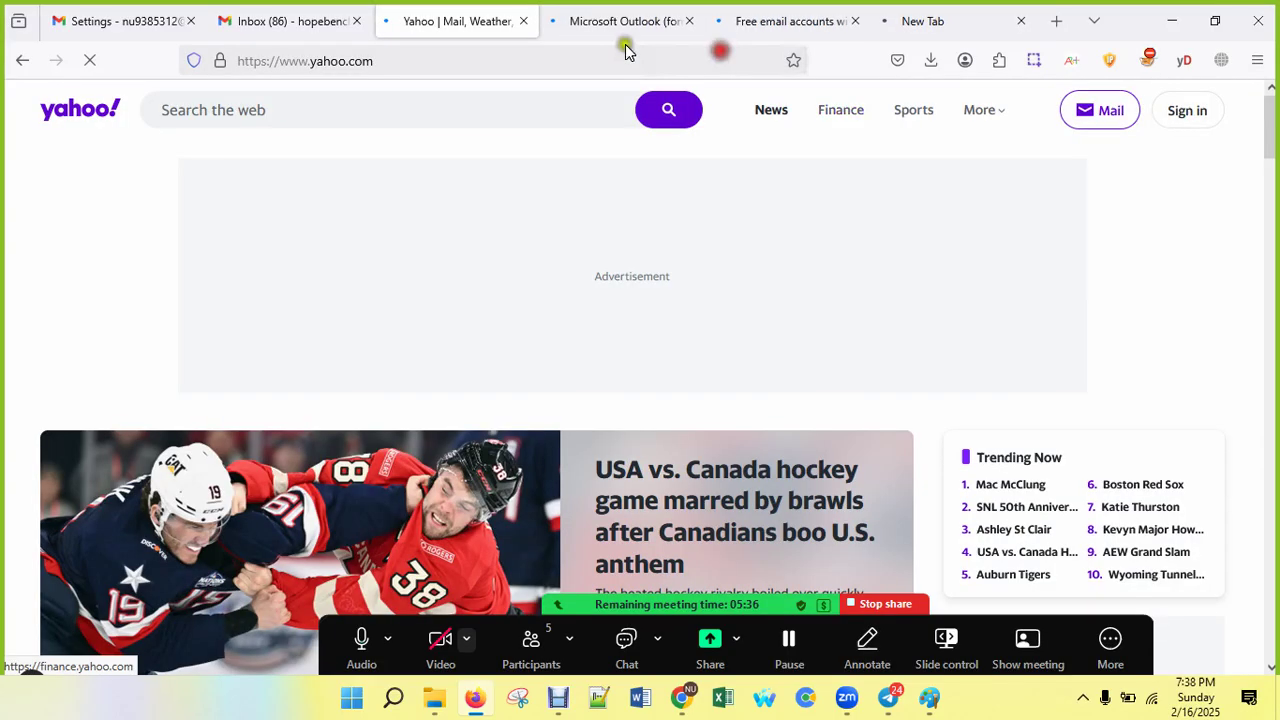
key("ctrl+4")
left_click(762, 20)
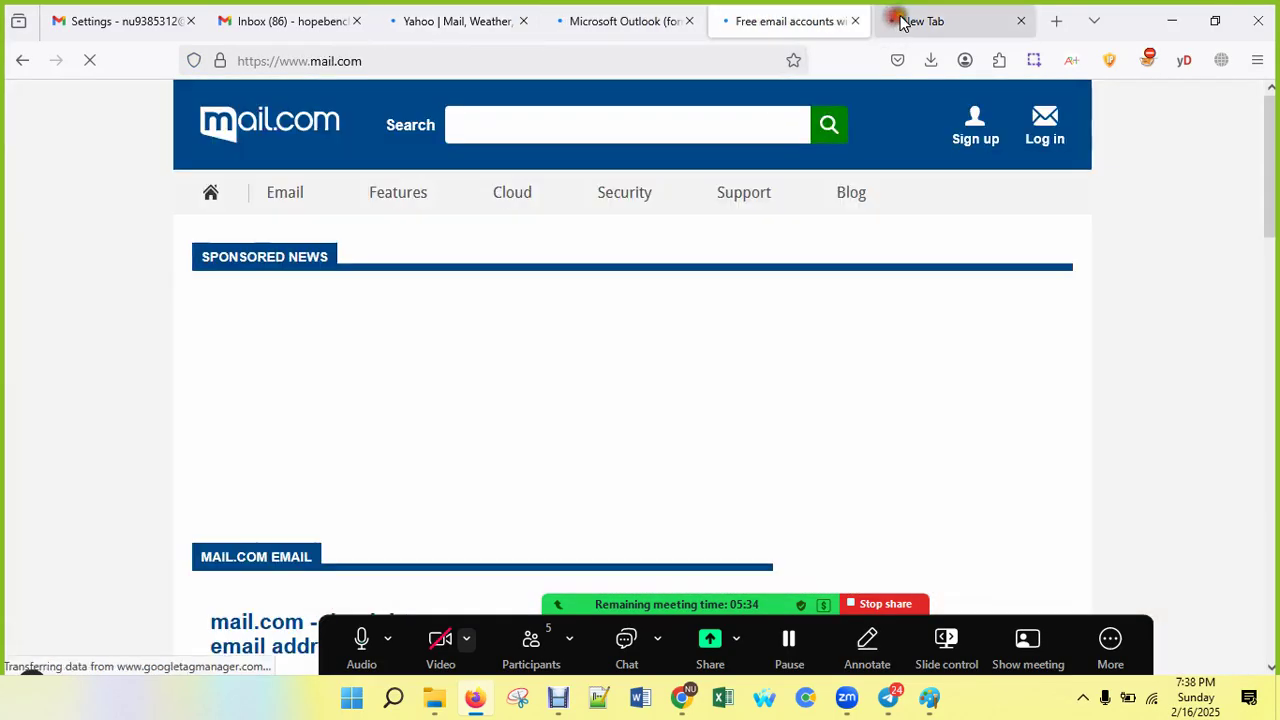
left_click(900, 20)
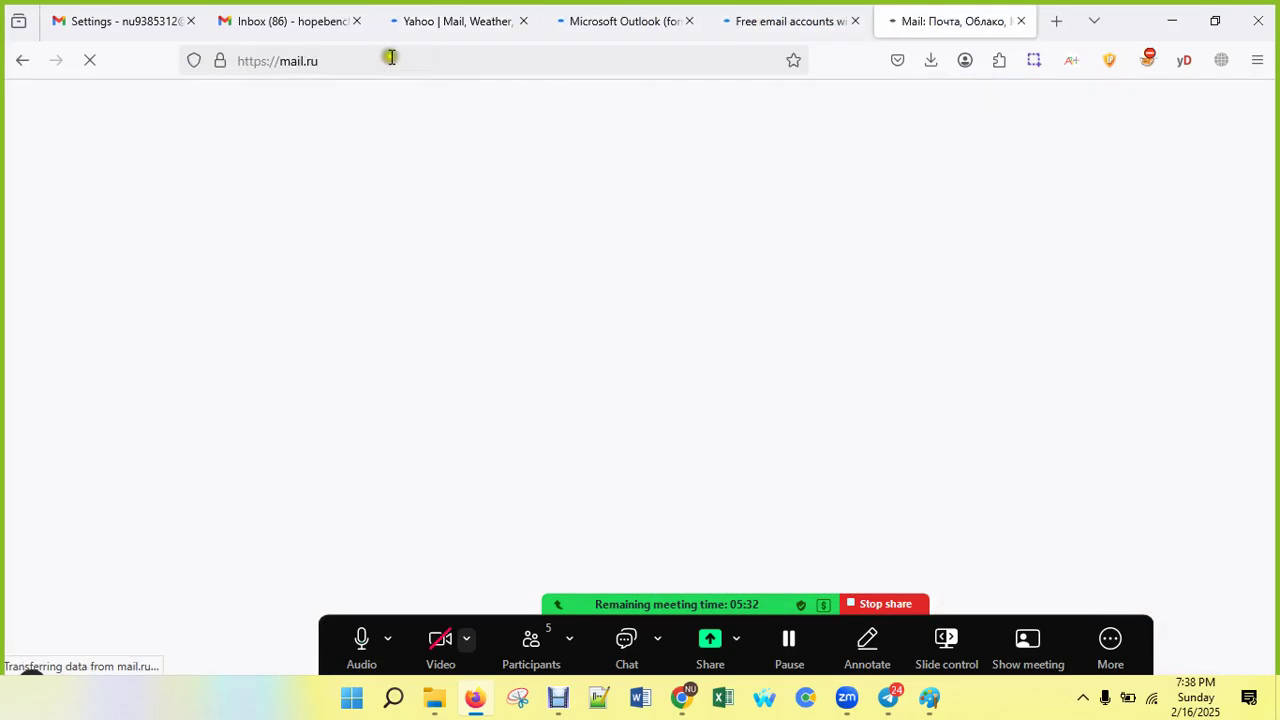
left_click(304, 31)
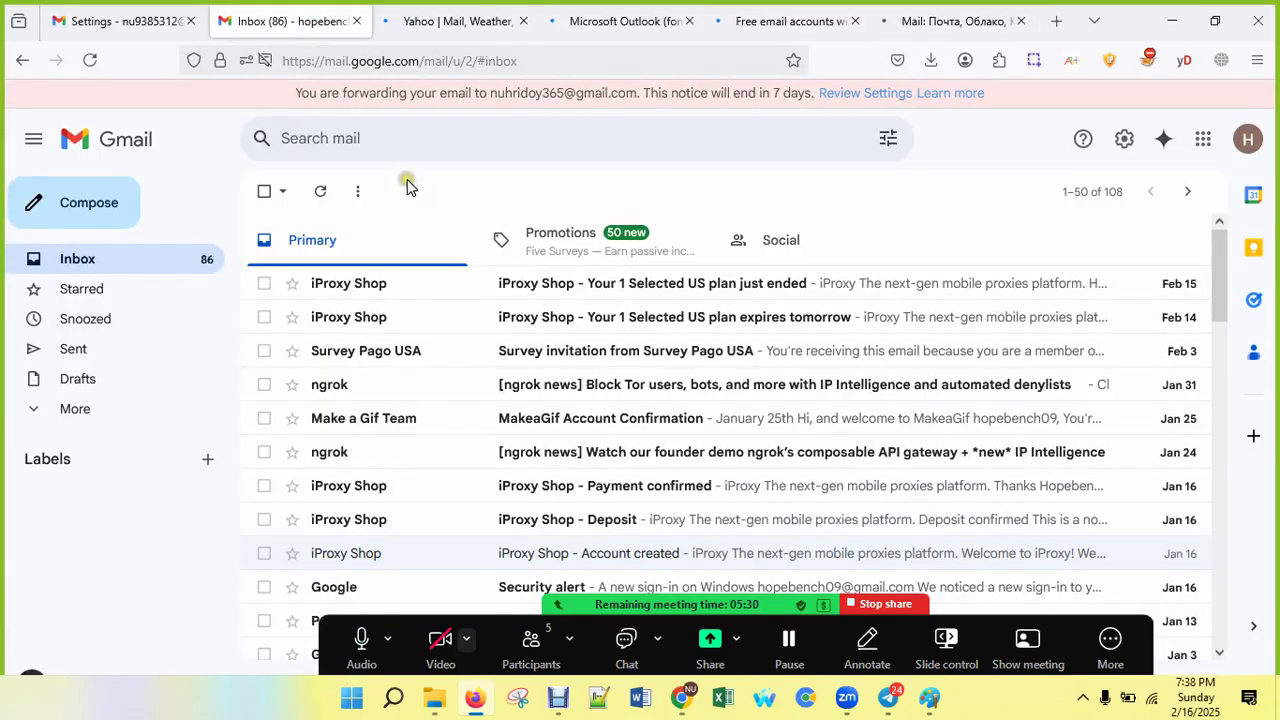
Step: Open the Yahoo Mail, Outlook Create free account and mail.com Sign up pages
left_click(436, 34)
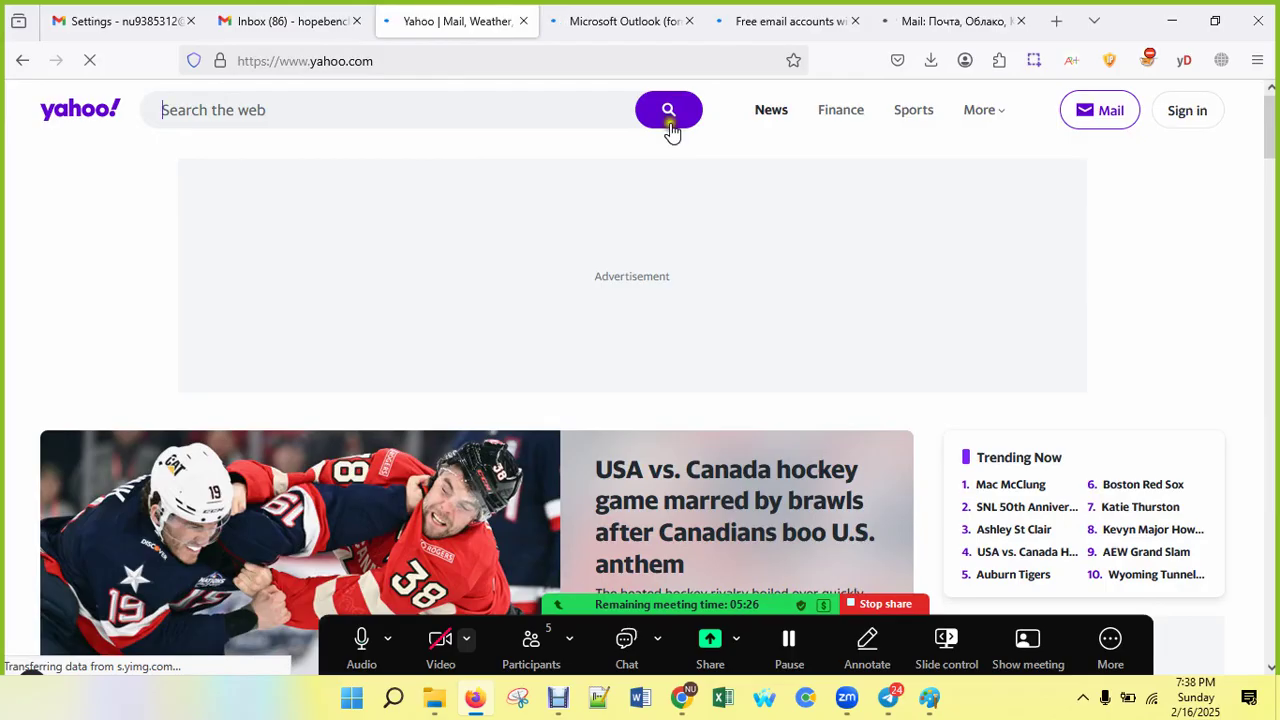
left_click(1102, 111)
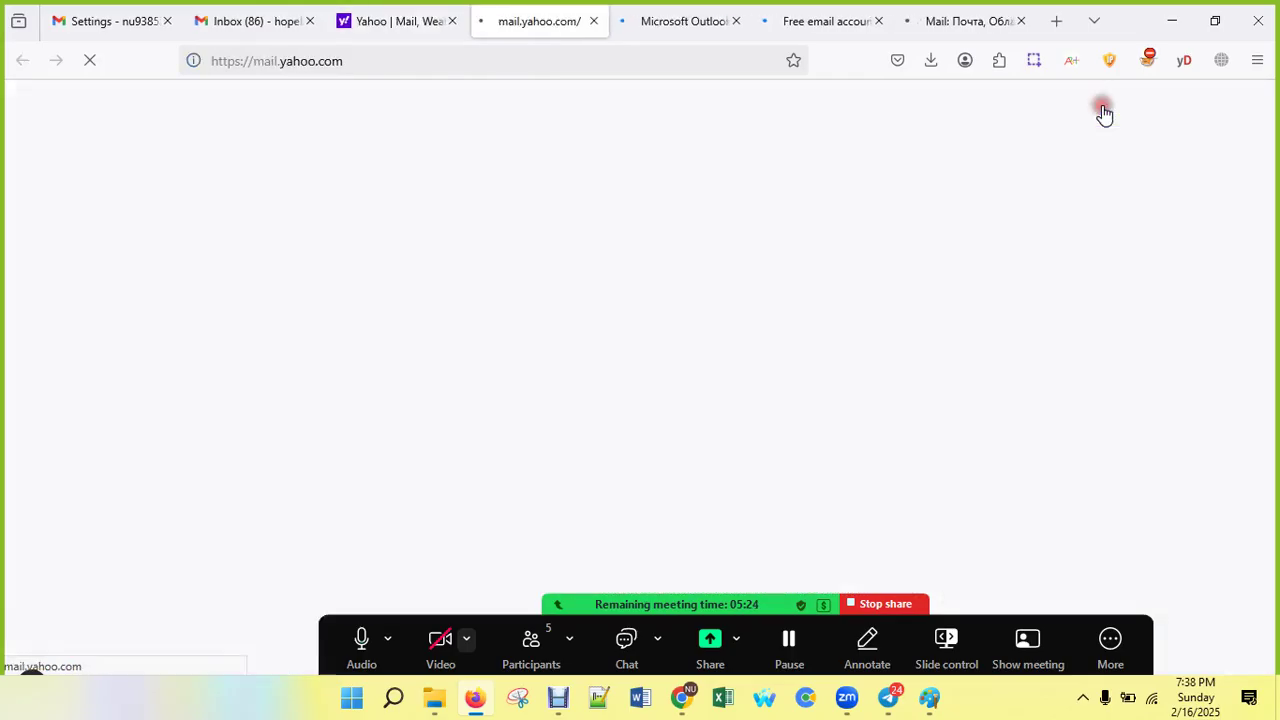
left_click(669, 21)
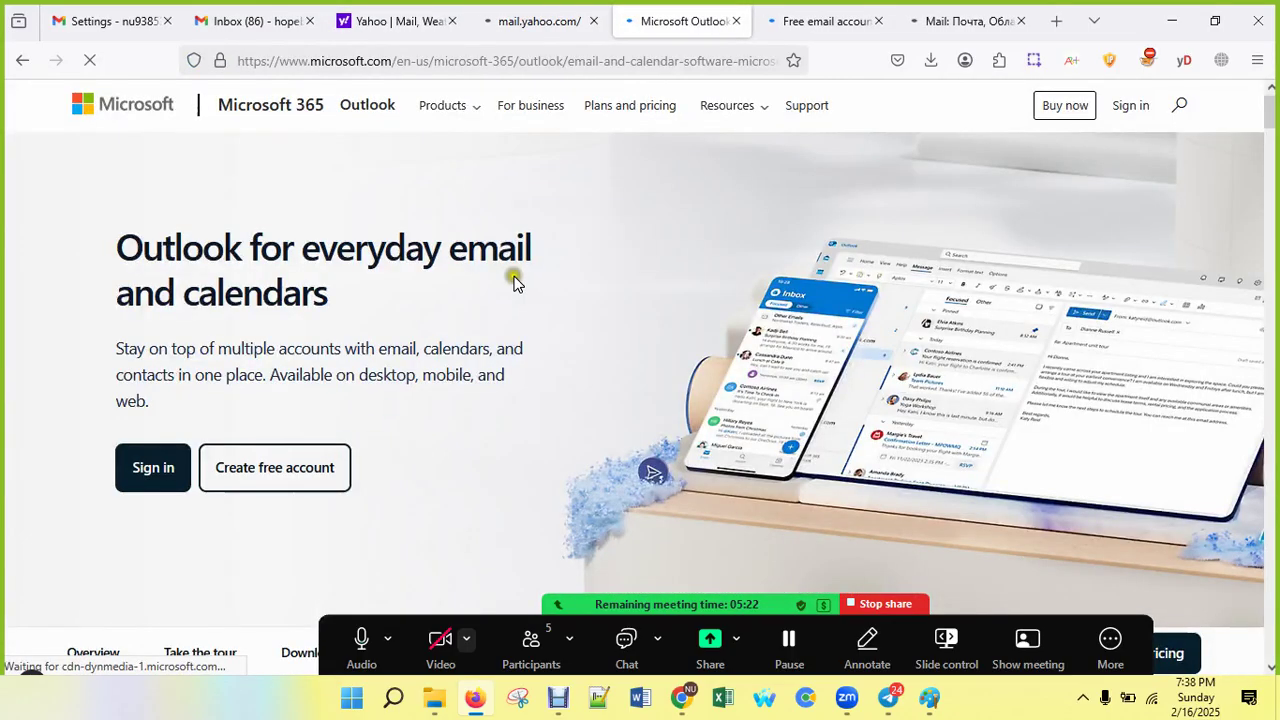
left_click(276, 467)
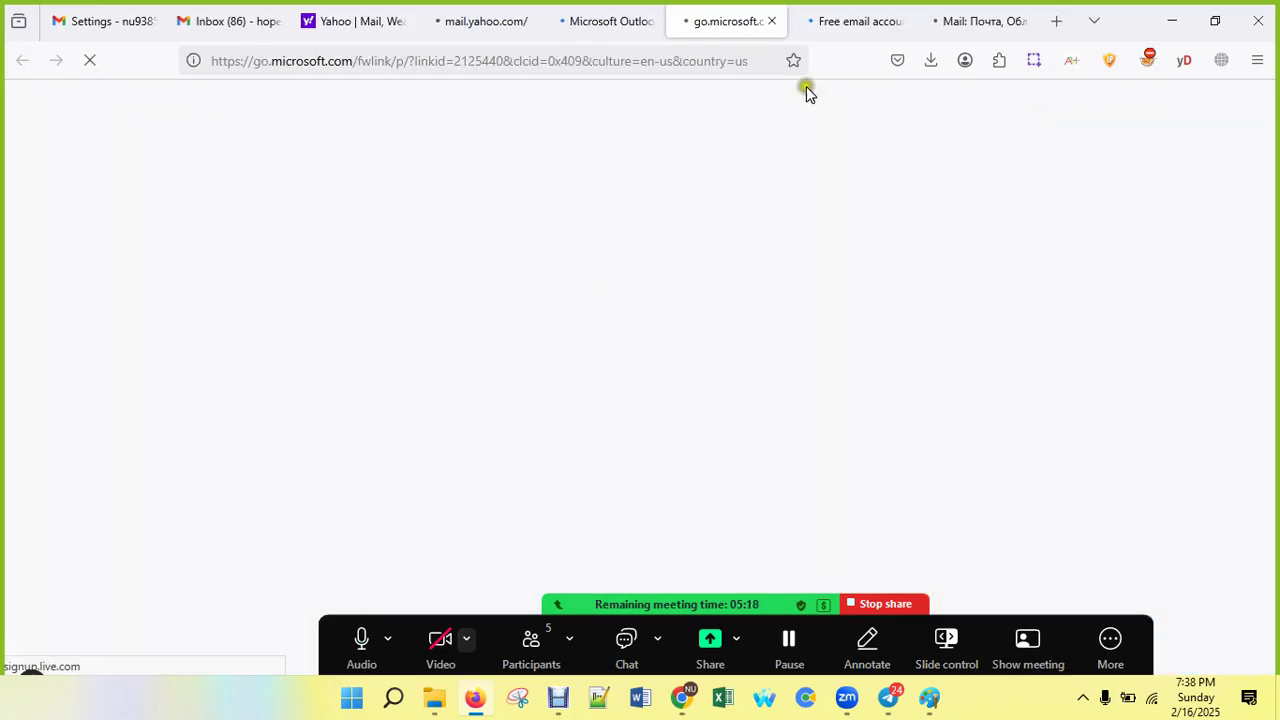
left_click(829, 28)
left_click(971, 123)
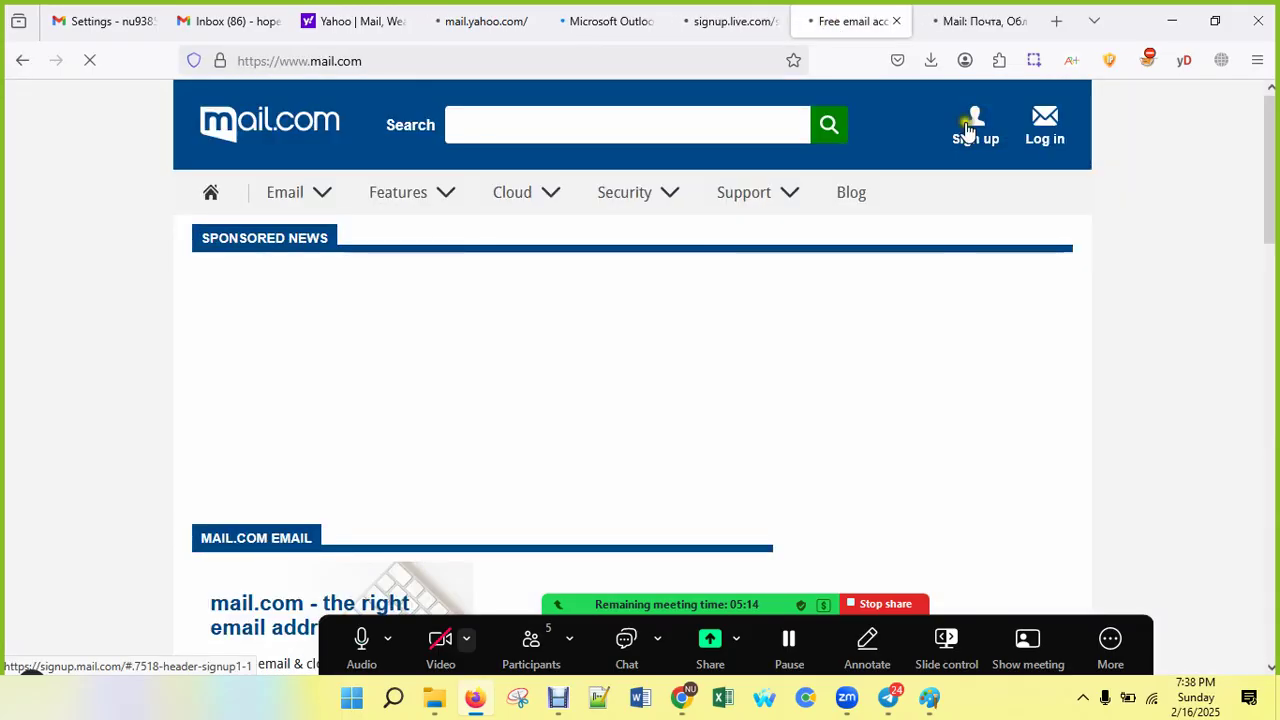
Step: Try translating the Russian mail.ru page into English and start a blank tab
left_click(950, 18)
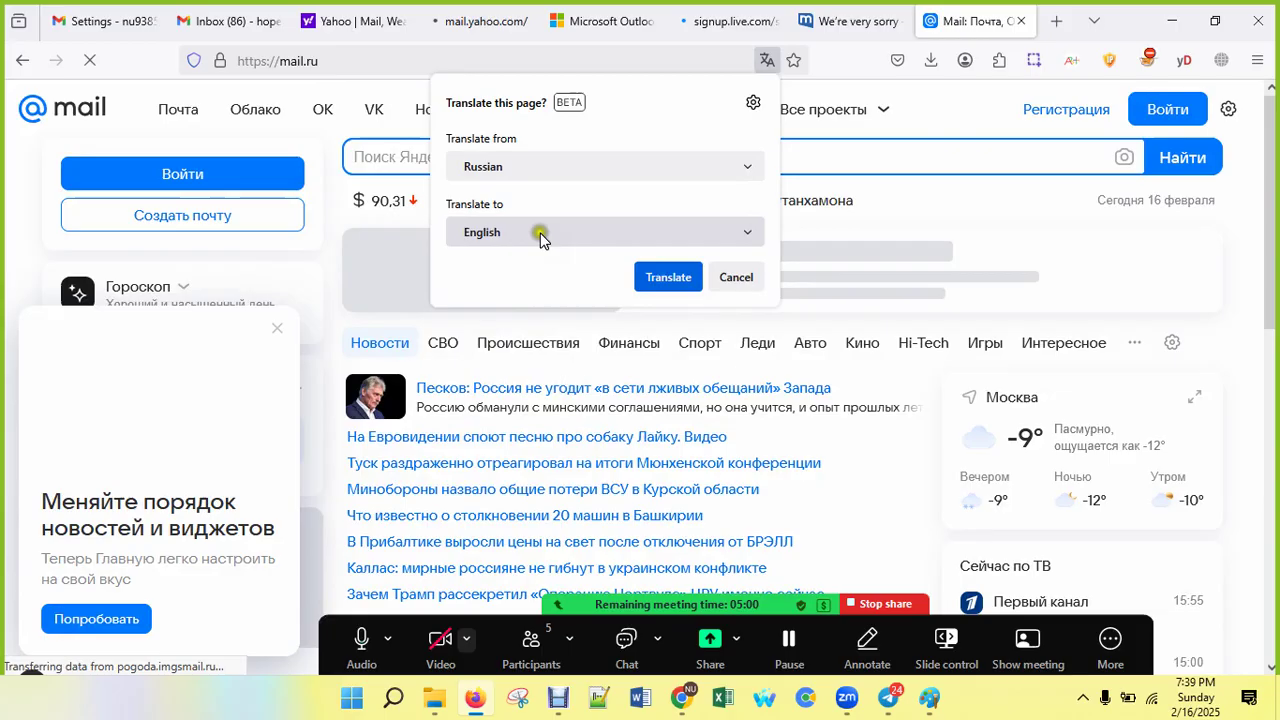
left_click(668, 277)
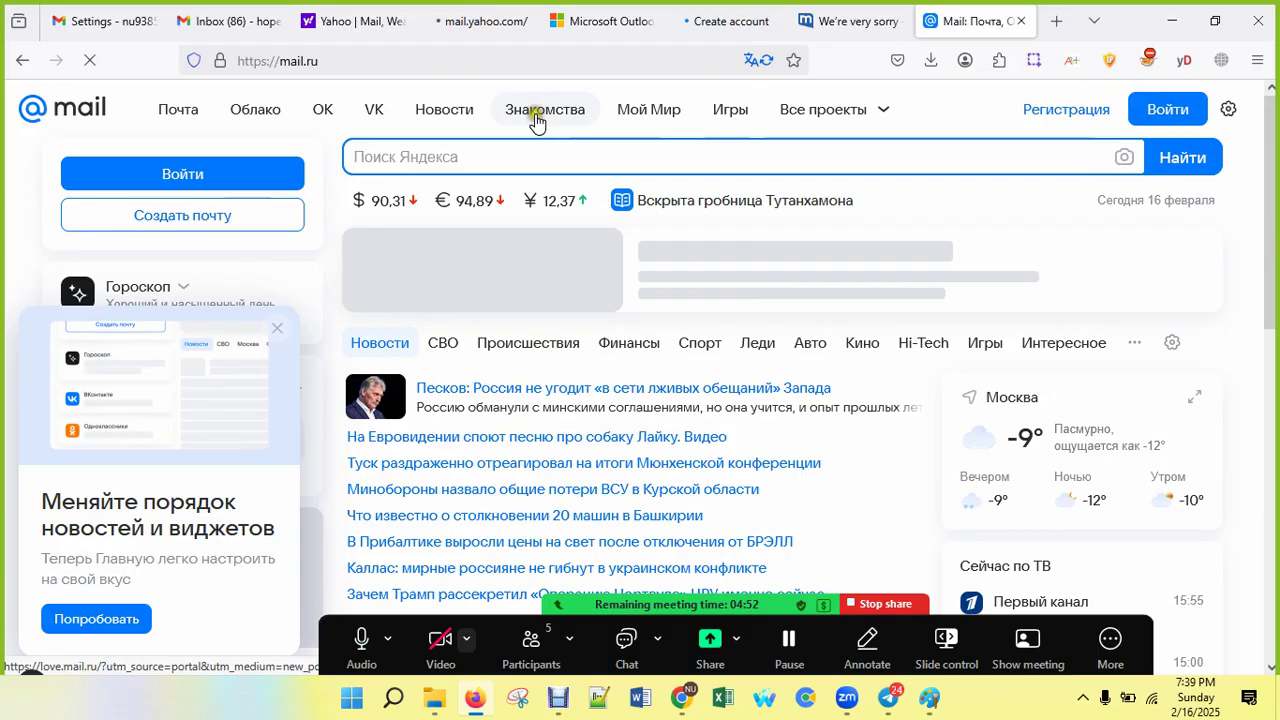
left_click(1056, 22)
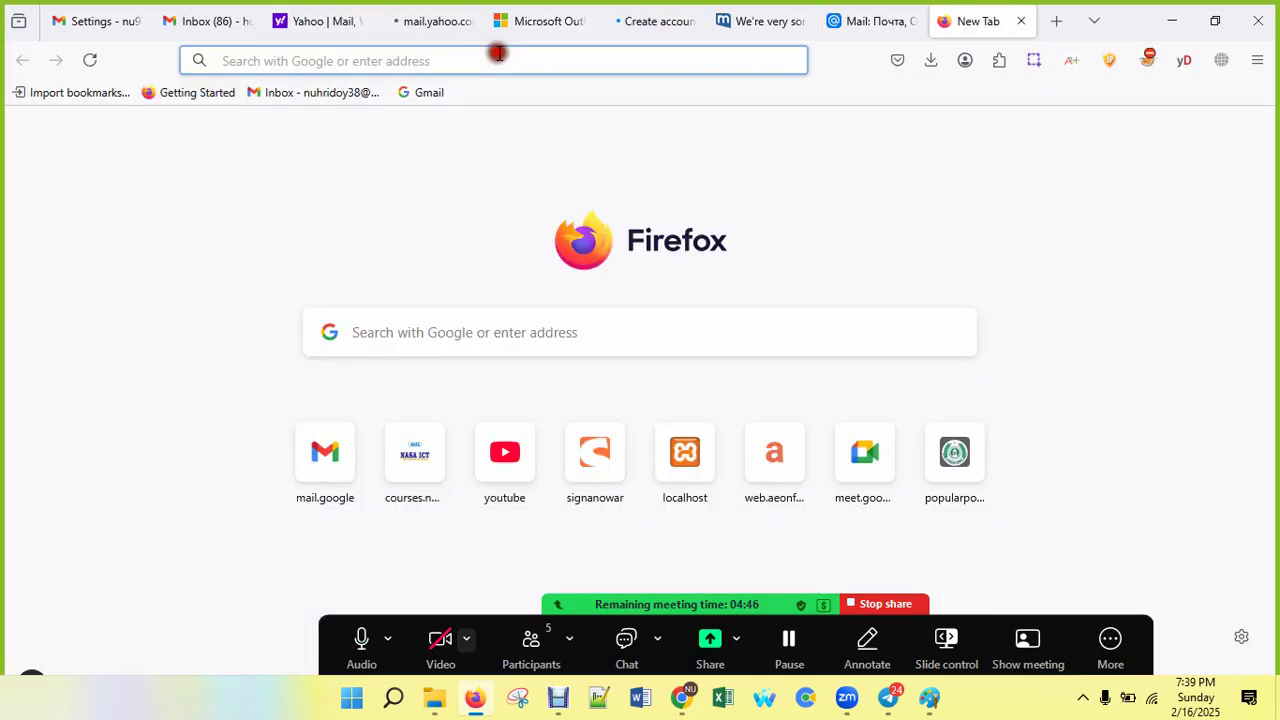
Step: Search 'temp mail' from the address bar and open the Temp Mail disposable email site at temp-mail.org
type("emp")
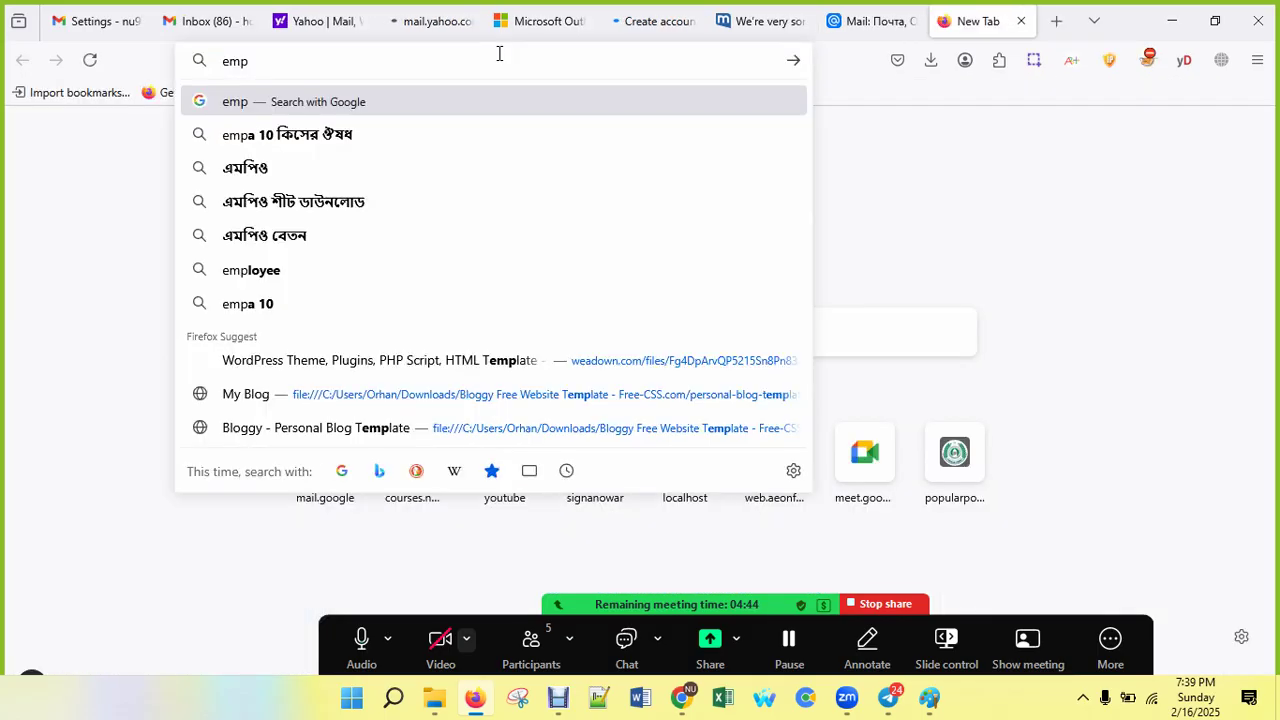
type("t")
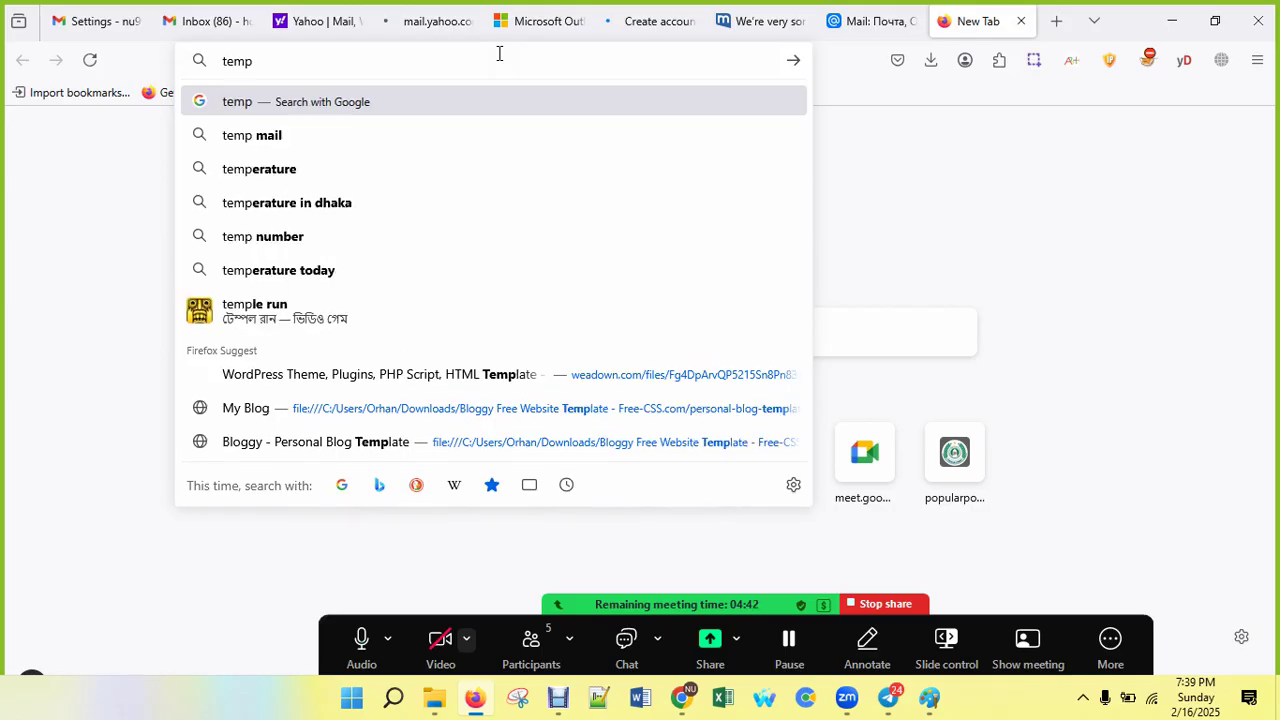
key("Down")
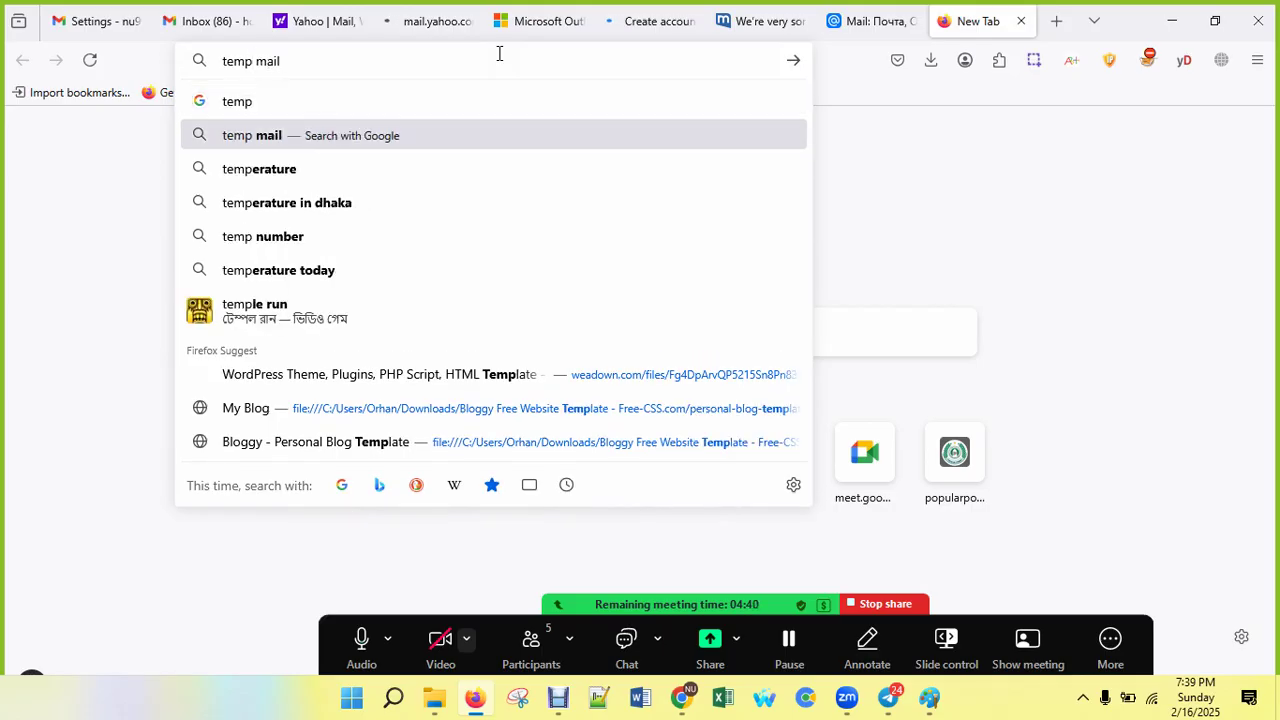
key("Return")
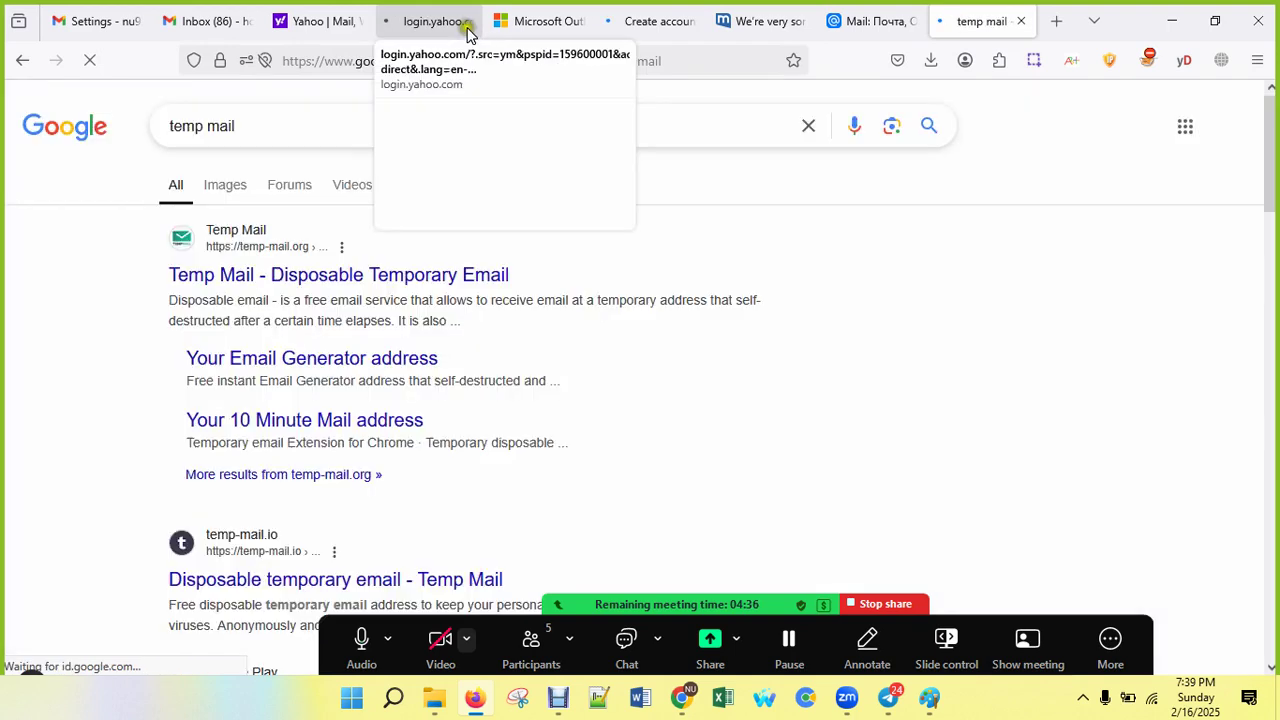
left_click(290, 278)
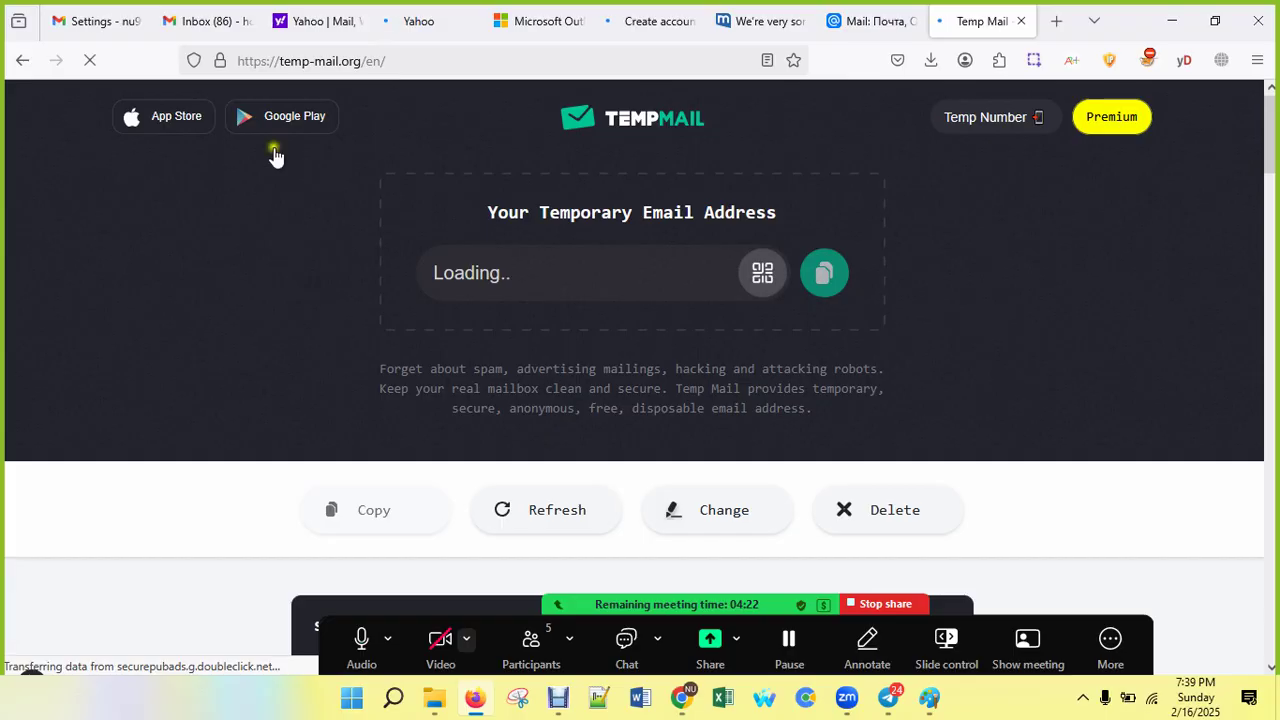
left_click(295, 61)
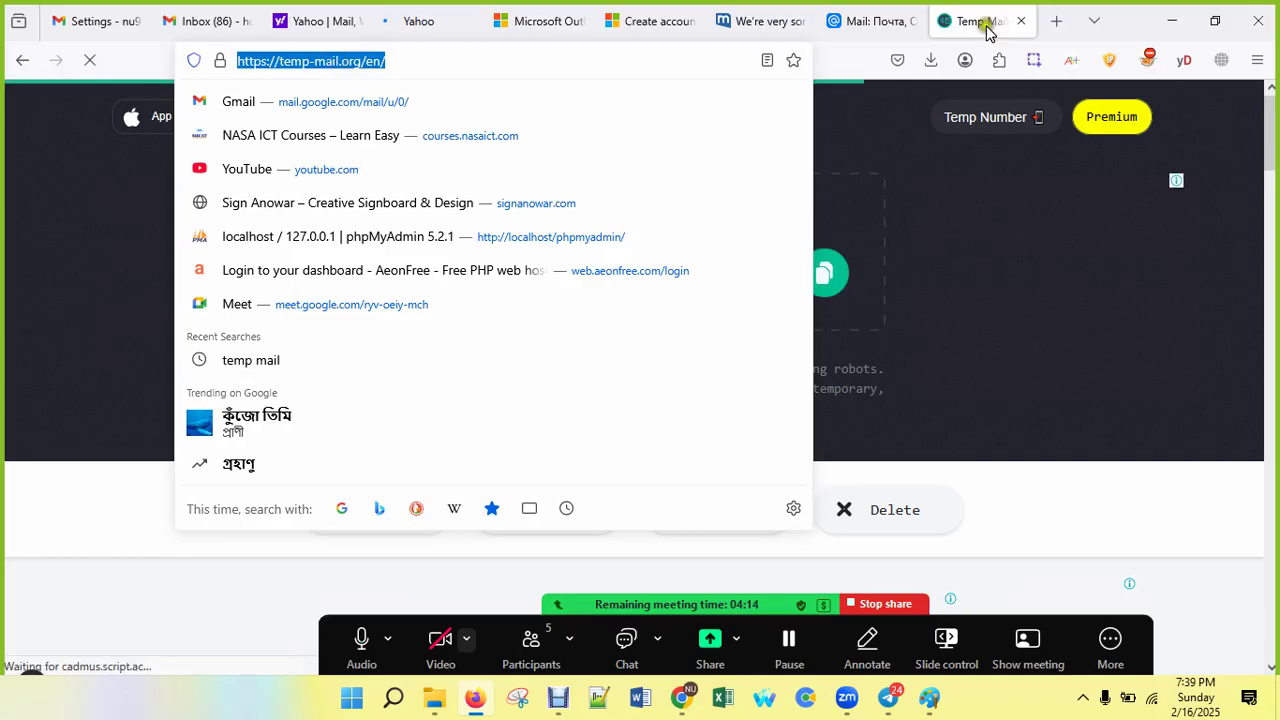
Step: Search 1secmail in a new tab and reload its site as plain 1secmail.com without '?login=$'
key("ctrl+t")
type("1secmail.com/?login=$")
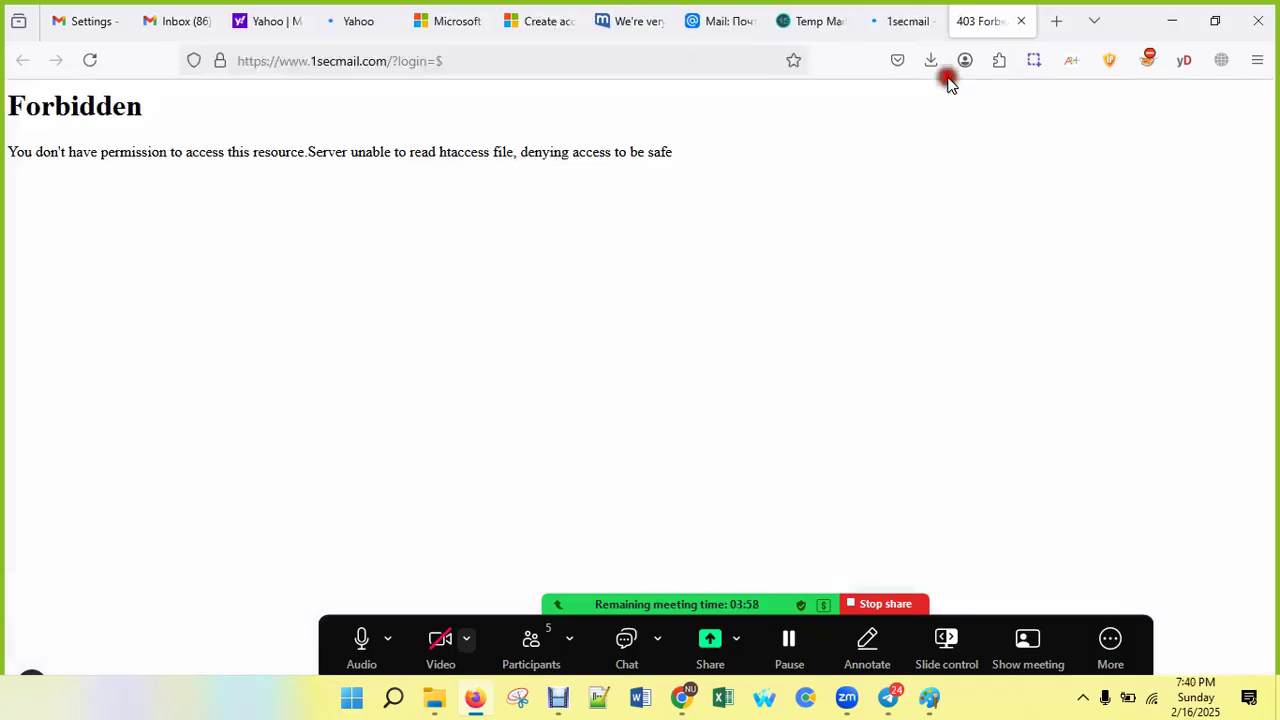
left_click(403, 61)
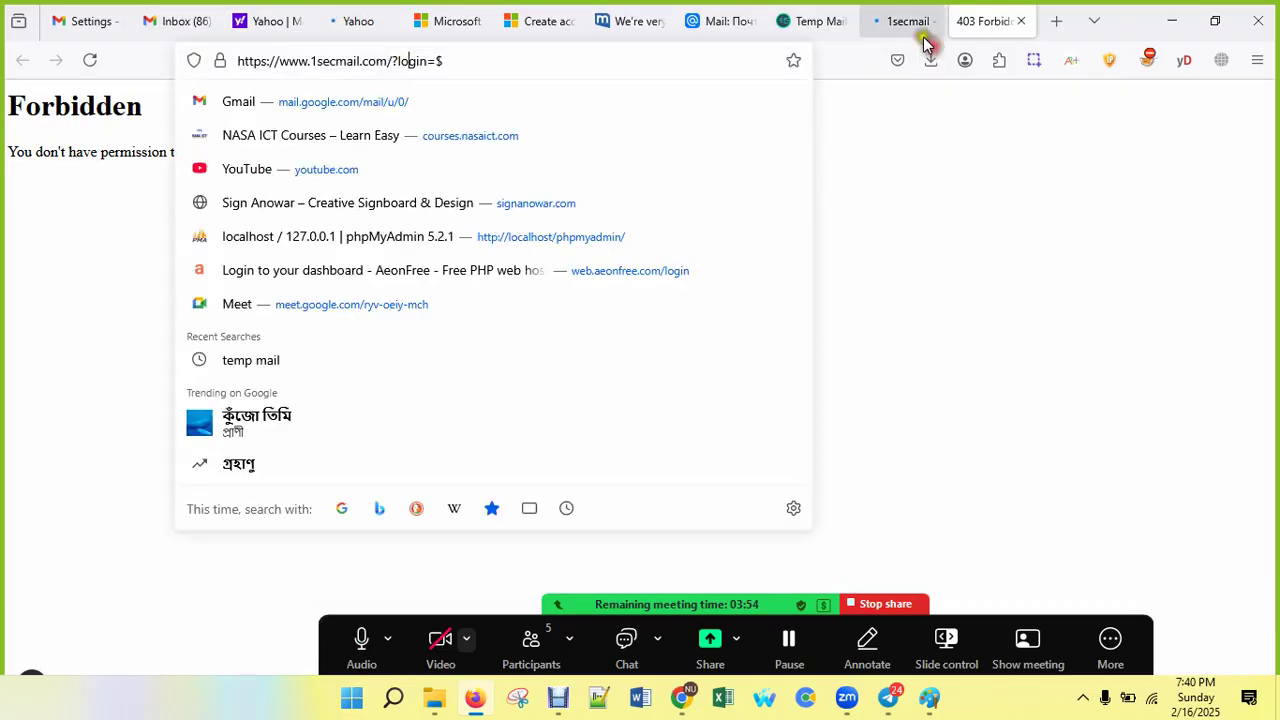
left_click(471, 60)
key("BackSpace")
key("BackSpace")
key("BackSpace")
key("BackSpace")
key("BackSpace")
key("BackSpace")
key("BackSpace")
key("BackSpace")
key("Return")
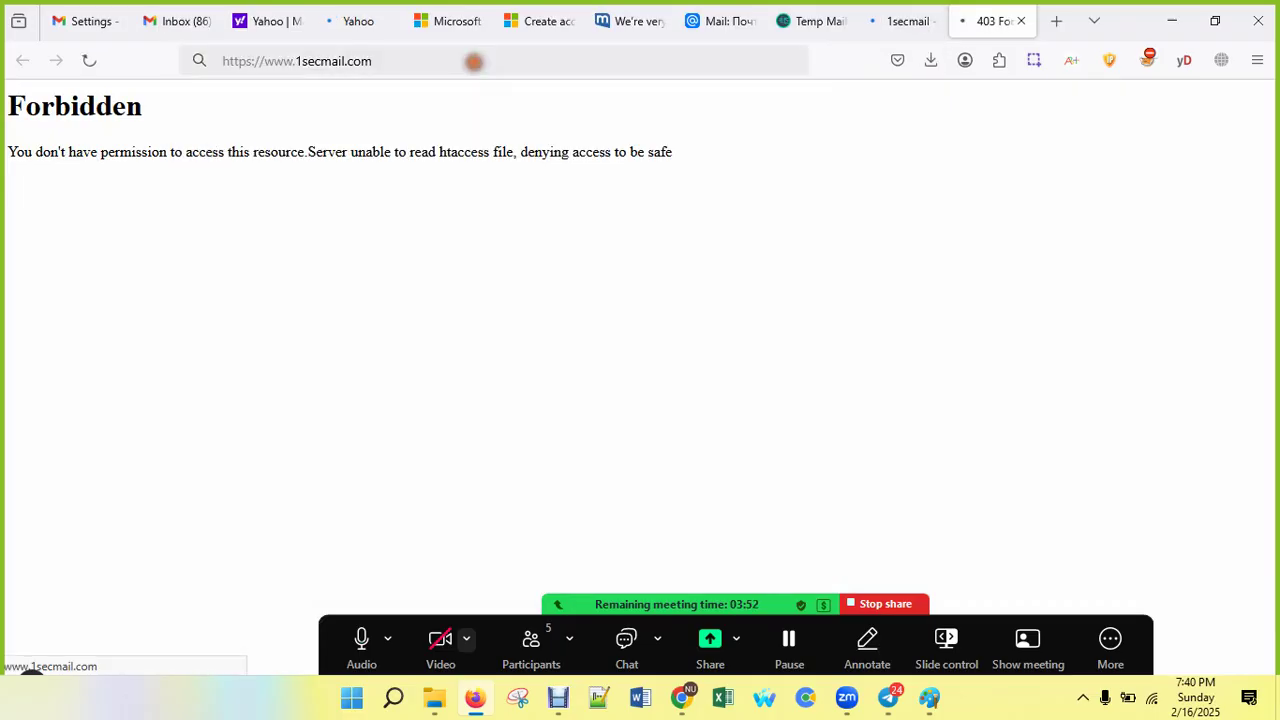
Step: Close the 403 Forbidden page and scroll the 1secmail Google results back to the top
left_click(905, 21)
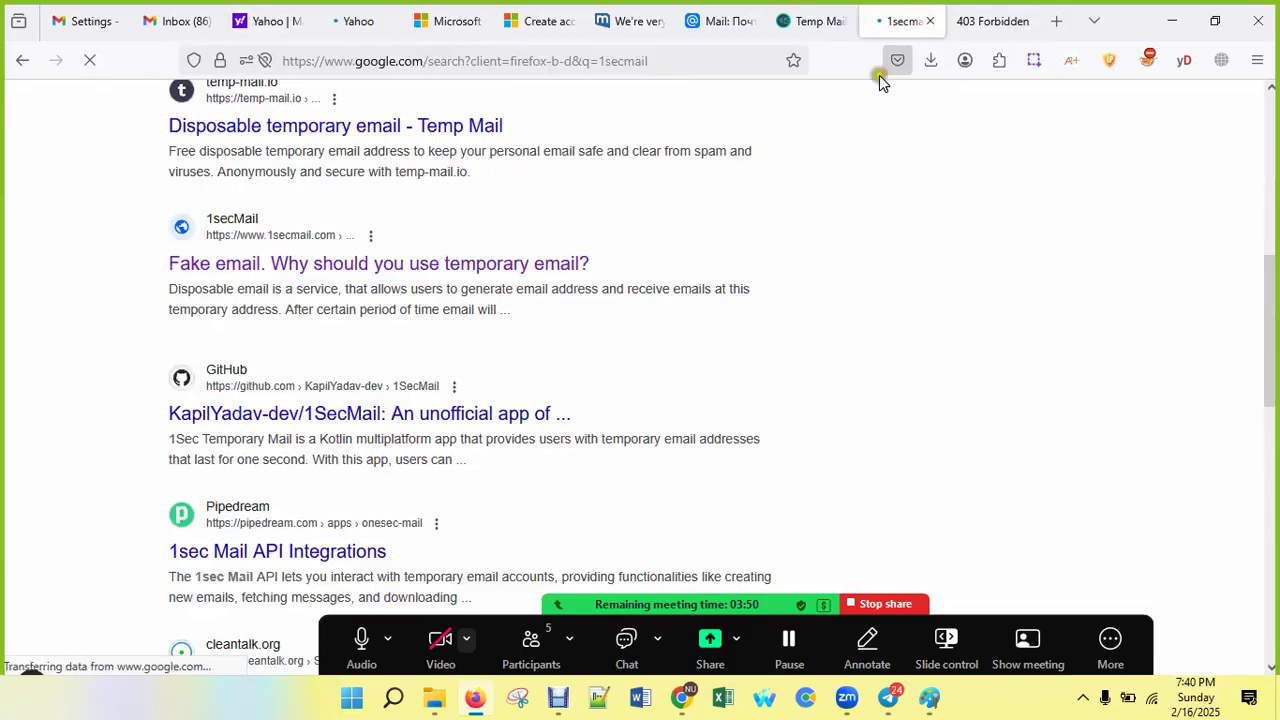
scroll(615, 390, "down", 2)
scroll(615, 390, "down", 4)
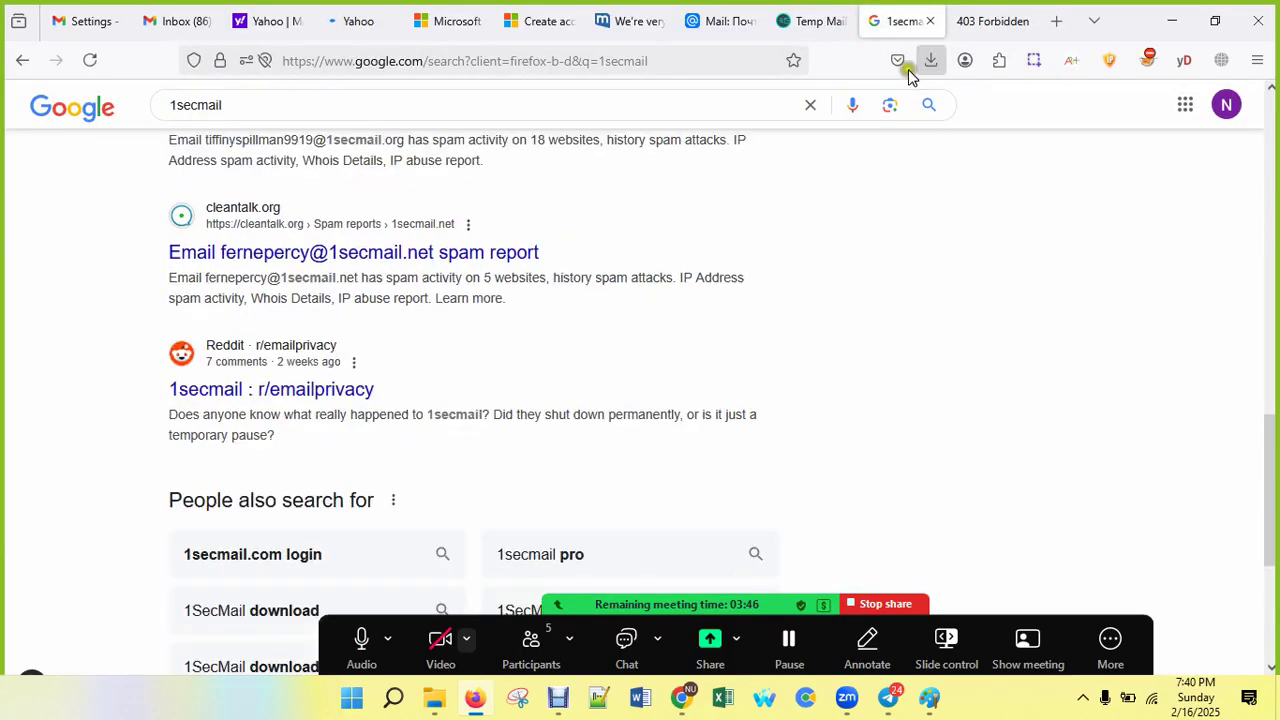
left_click(1012, 26)
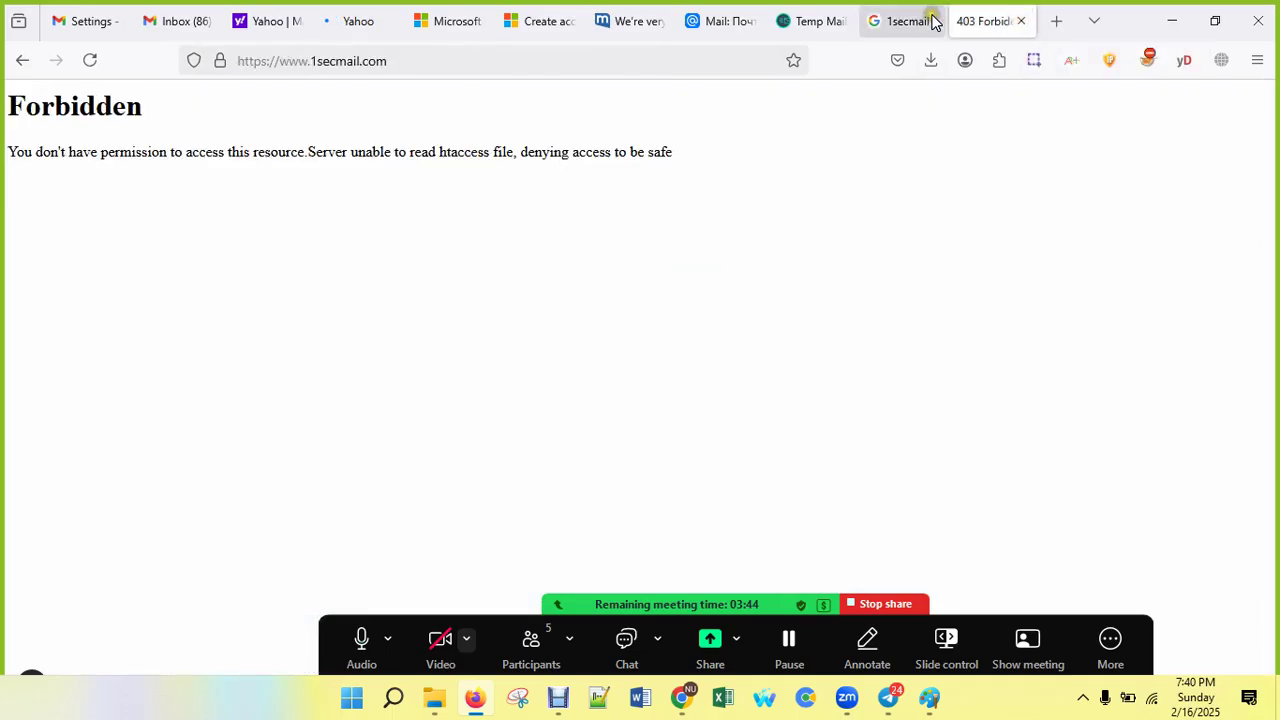
left_click(1018, 24)
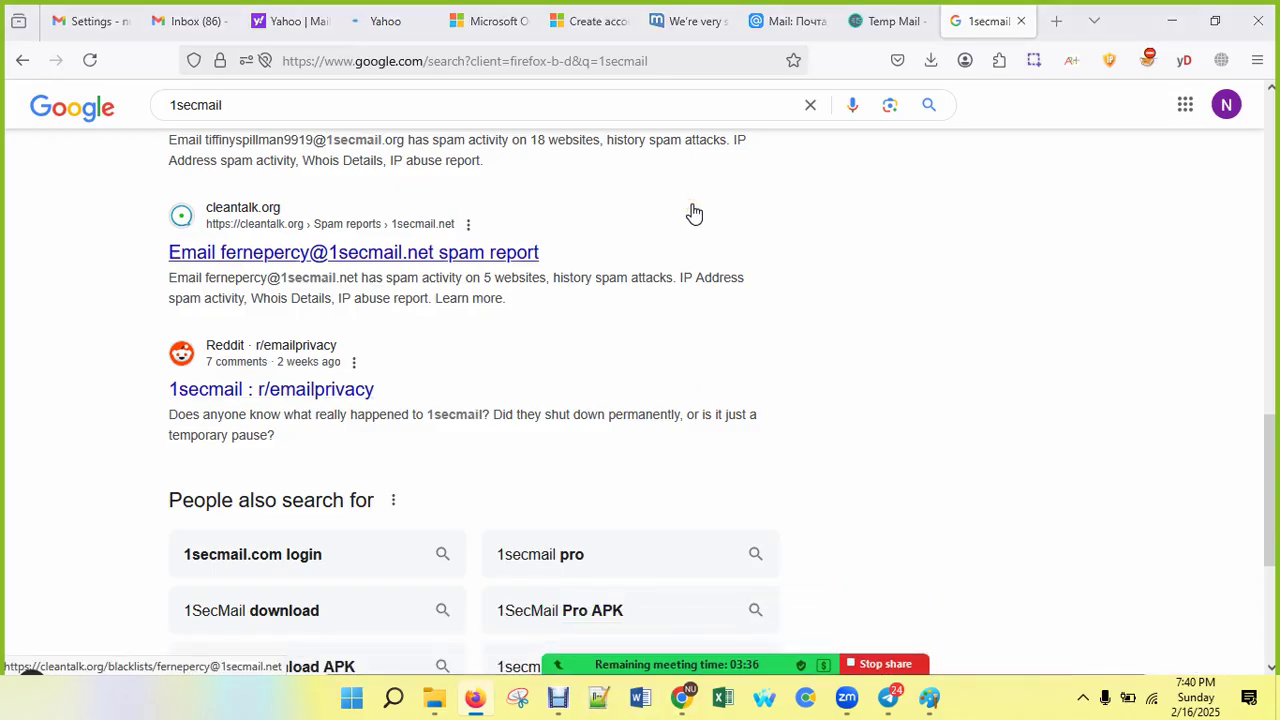
scroll(694, 225, "up", 10)
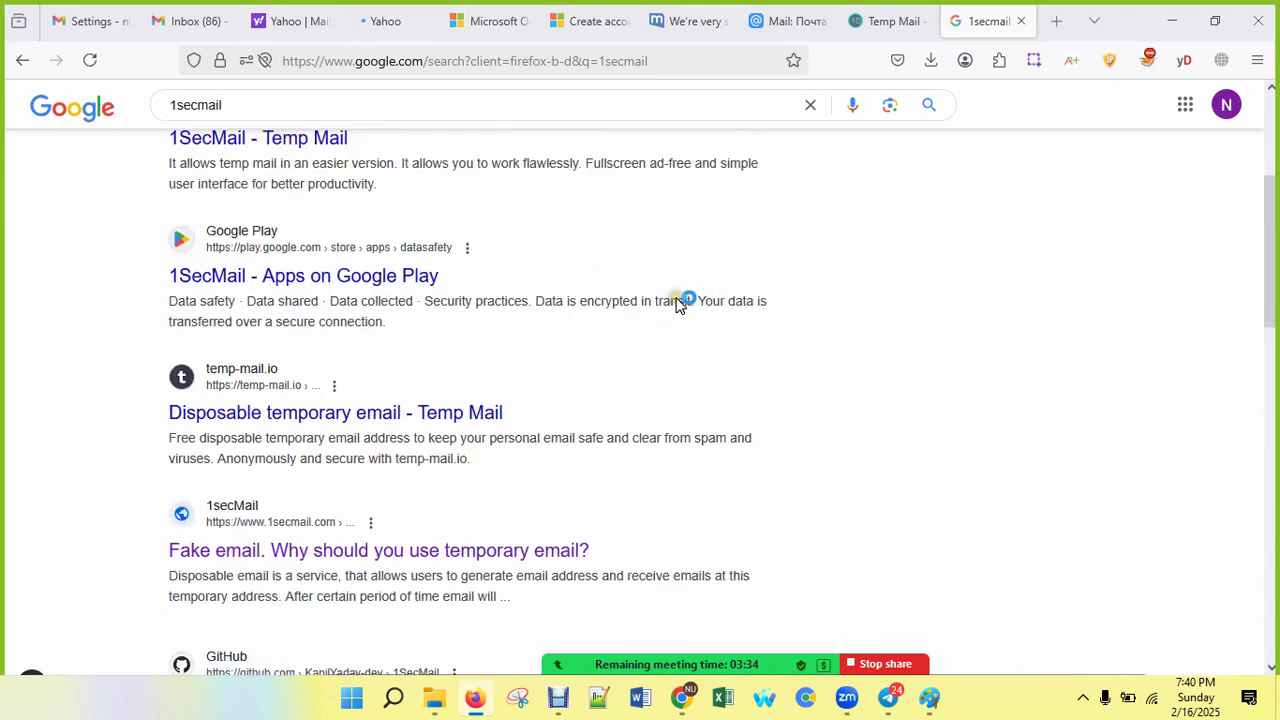
scroll(676, 305, "up", 3)
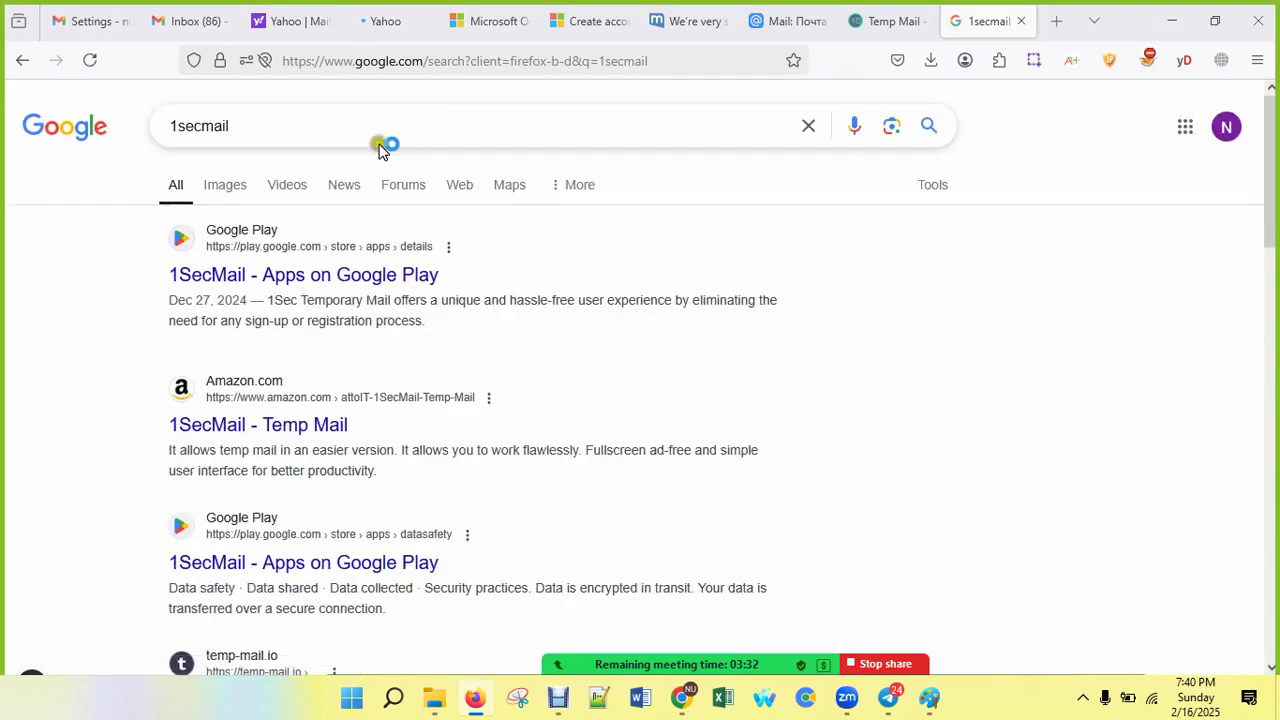
Step: Select the 1secmail search query, then select the temporary email address on Temp Mail
left_click_drag(255, 140, 99, 124)
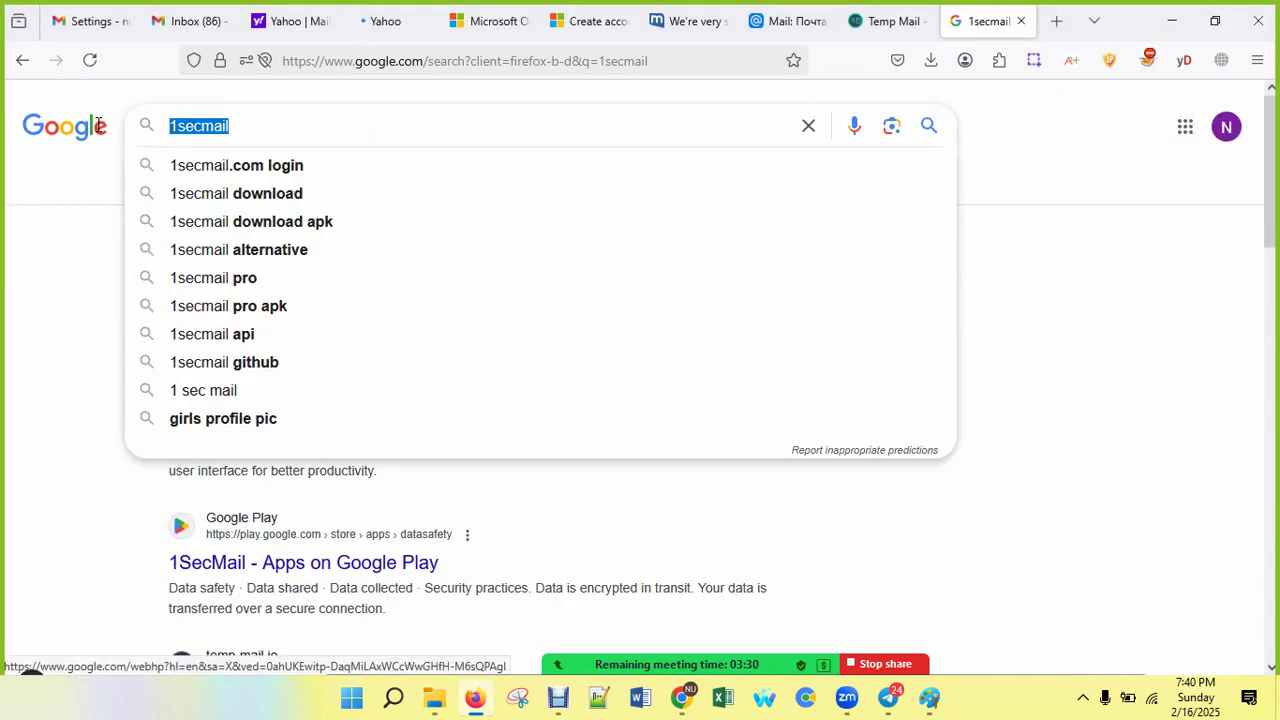
left_click(889, 20)
left_click_drag(533, 277, 437, 274)
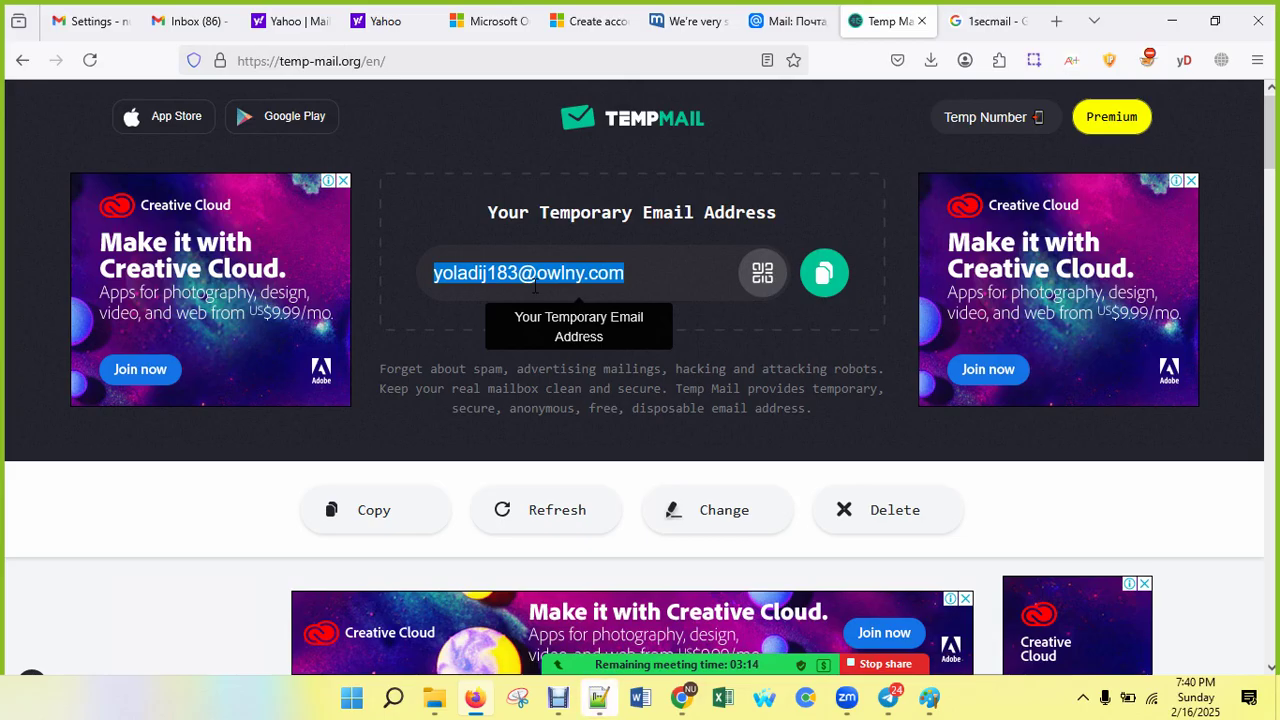
Step: Search Google for 'mailnesia' and open the Mailnesia site in a new tab
left_click(966, 21)
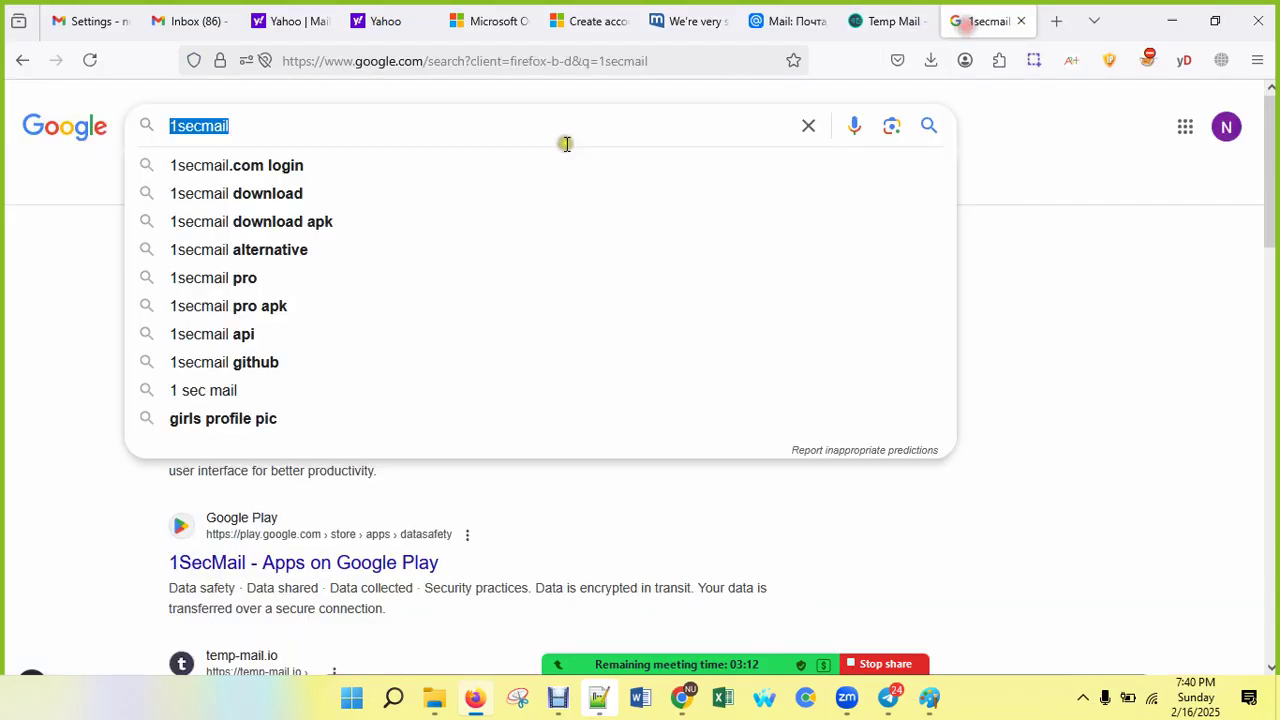
type("mail")
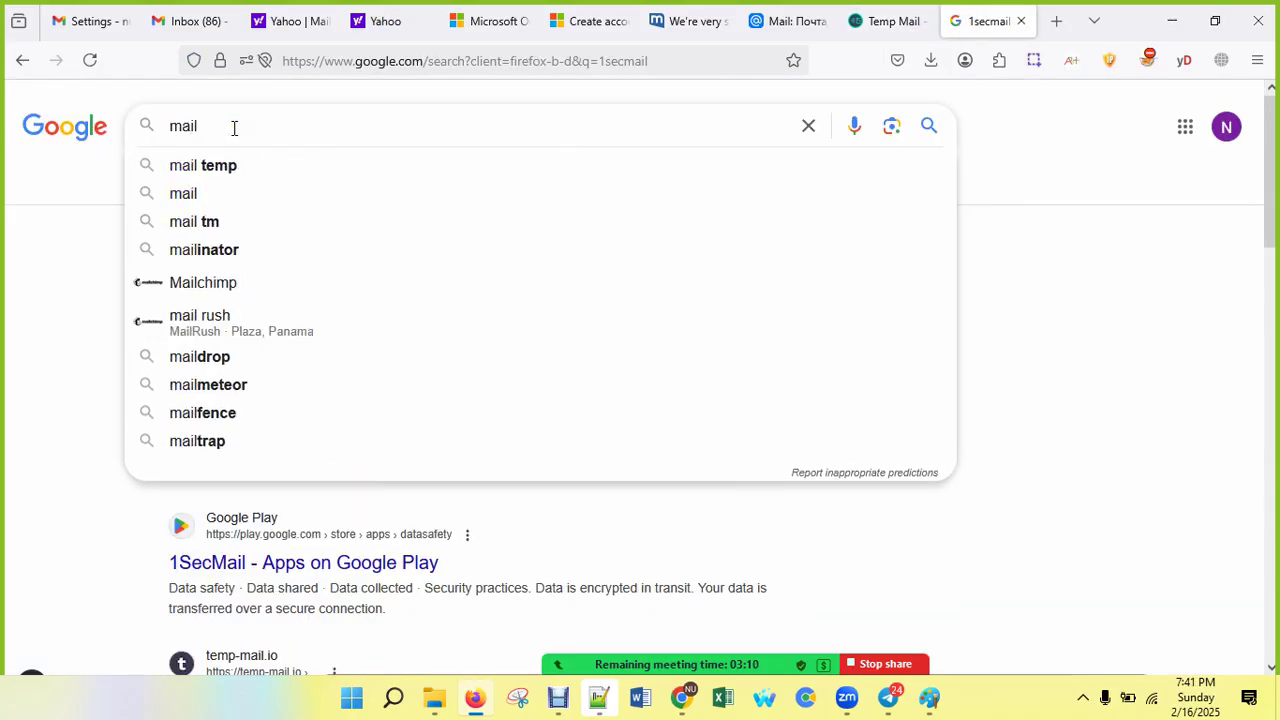
type("n")
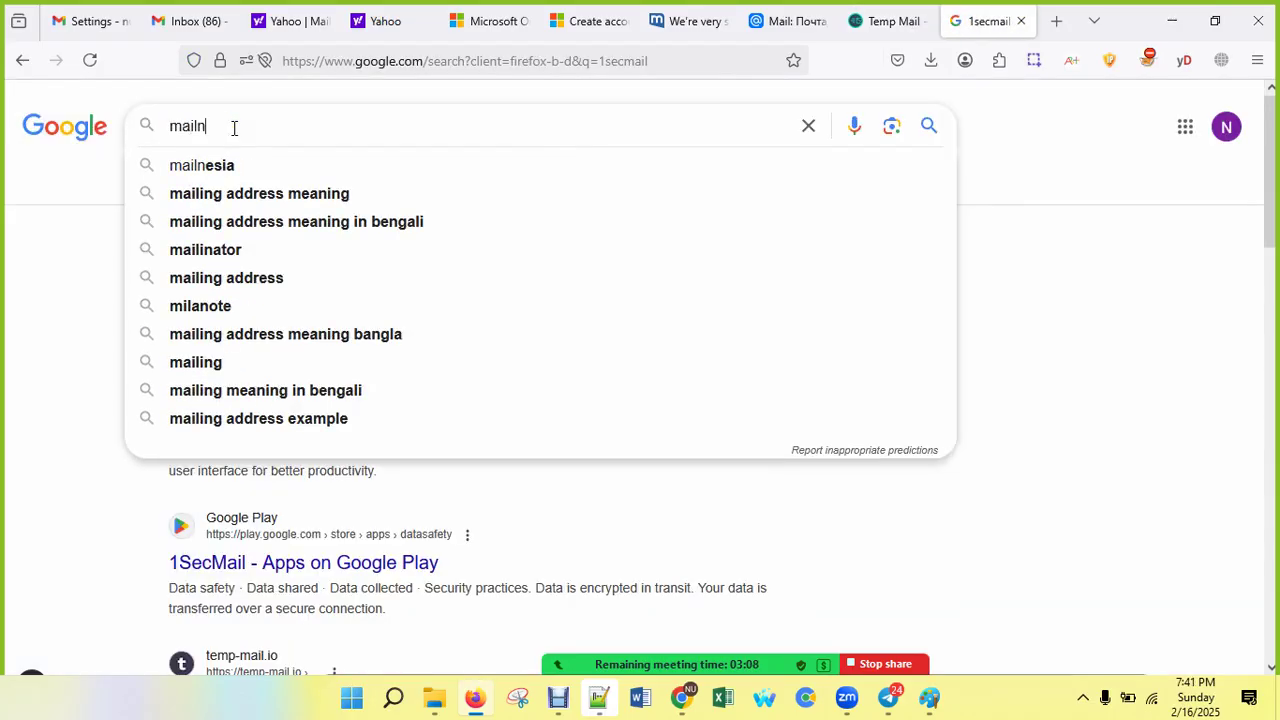
left_click(228, 165)
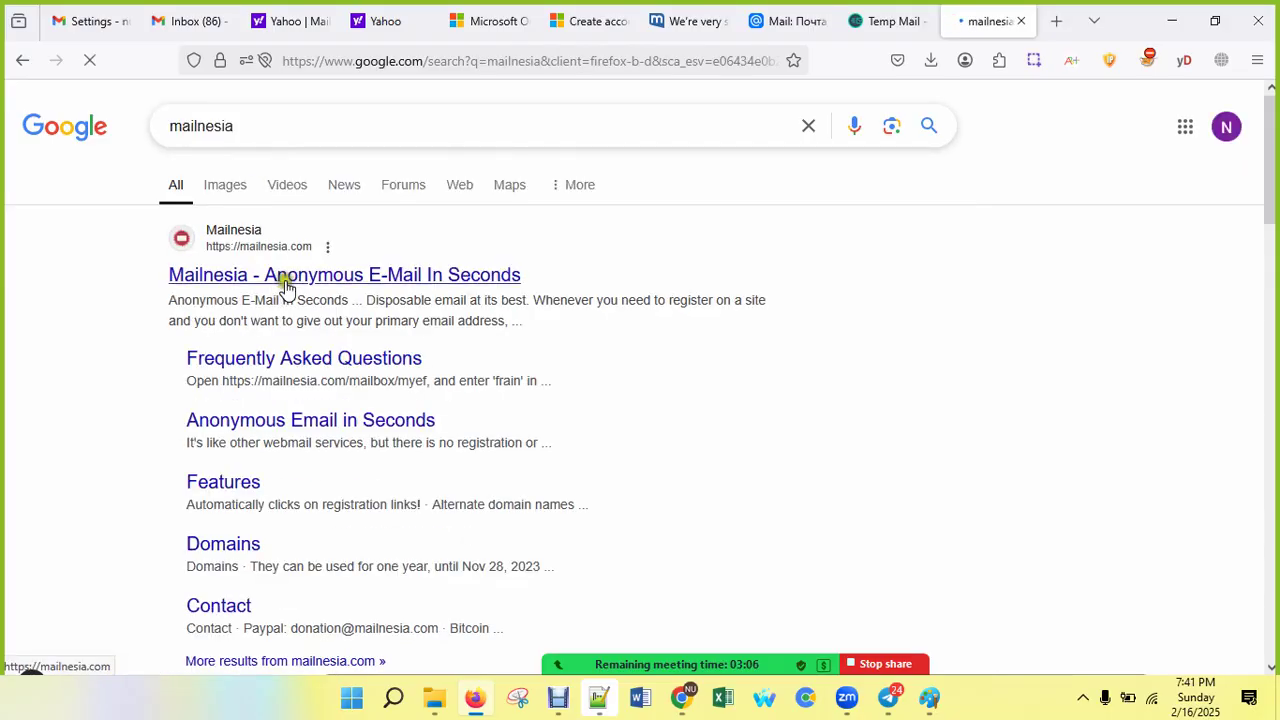
middle_click(294, 281)
left_click(471, 355)
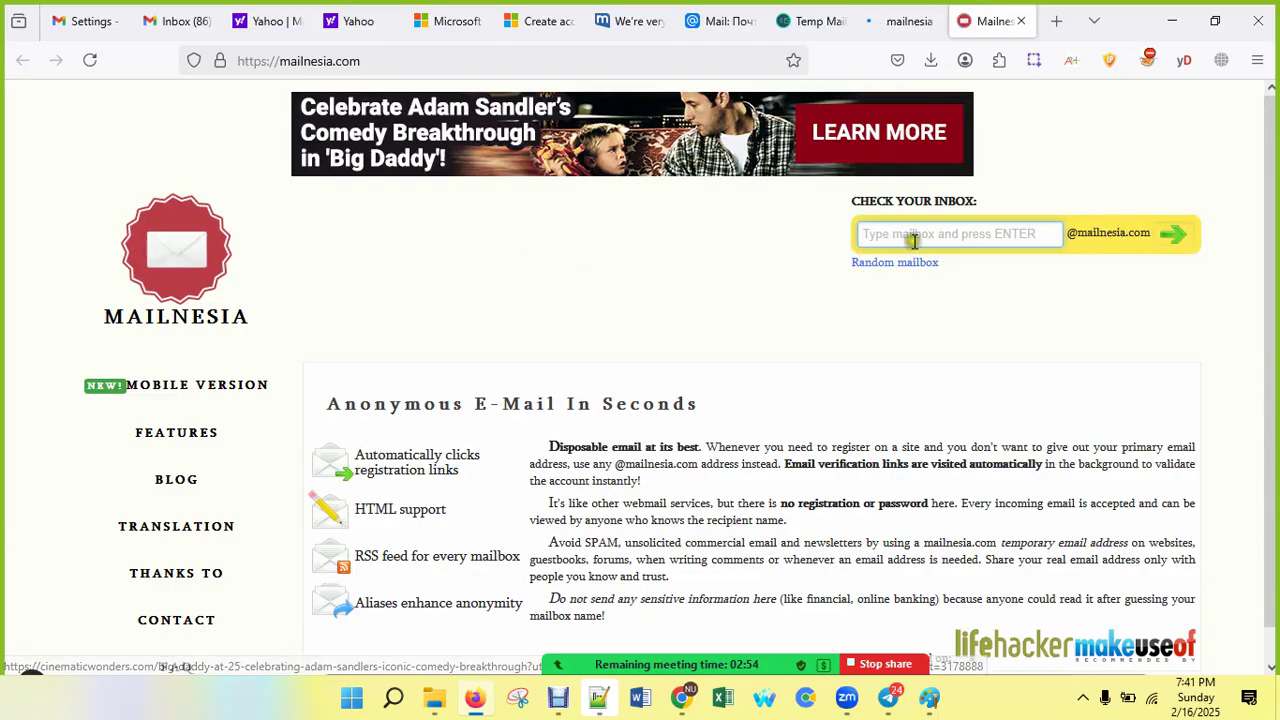
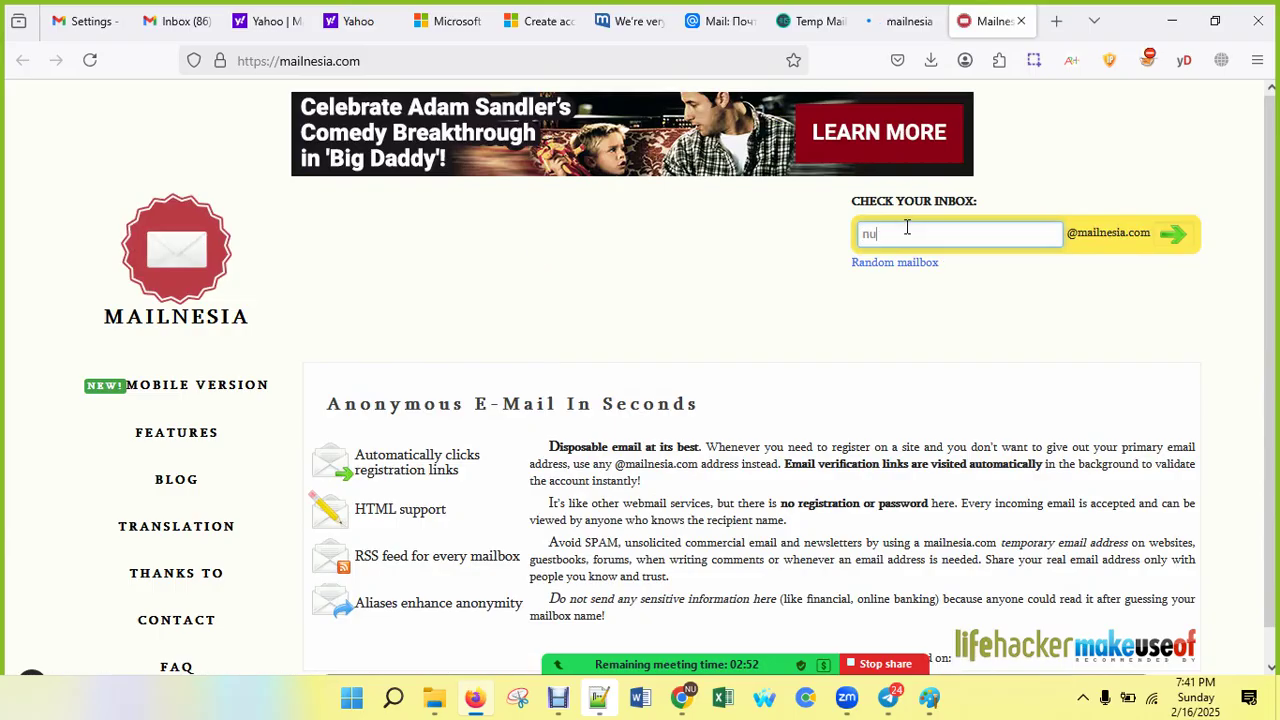
Step: Enter a mailbox name in Mailnesia and open its empty mailnesia.com inbox
left_click(811, 21)
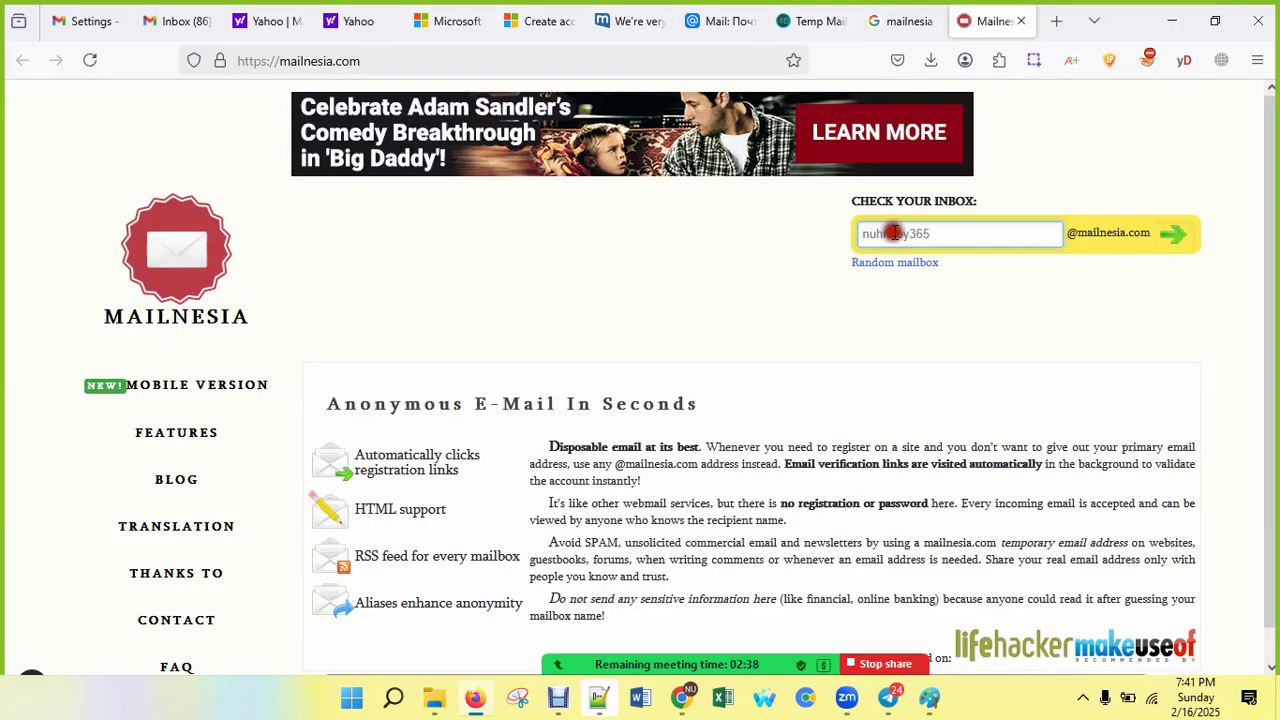
left_click_drag(938, 233, 836, 230)
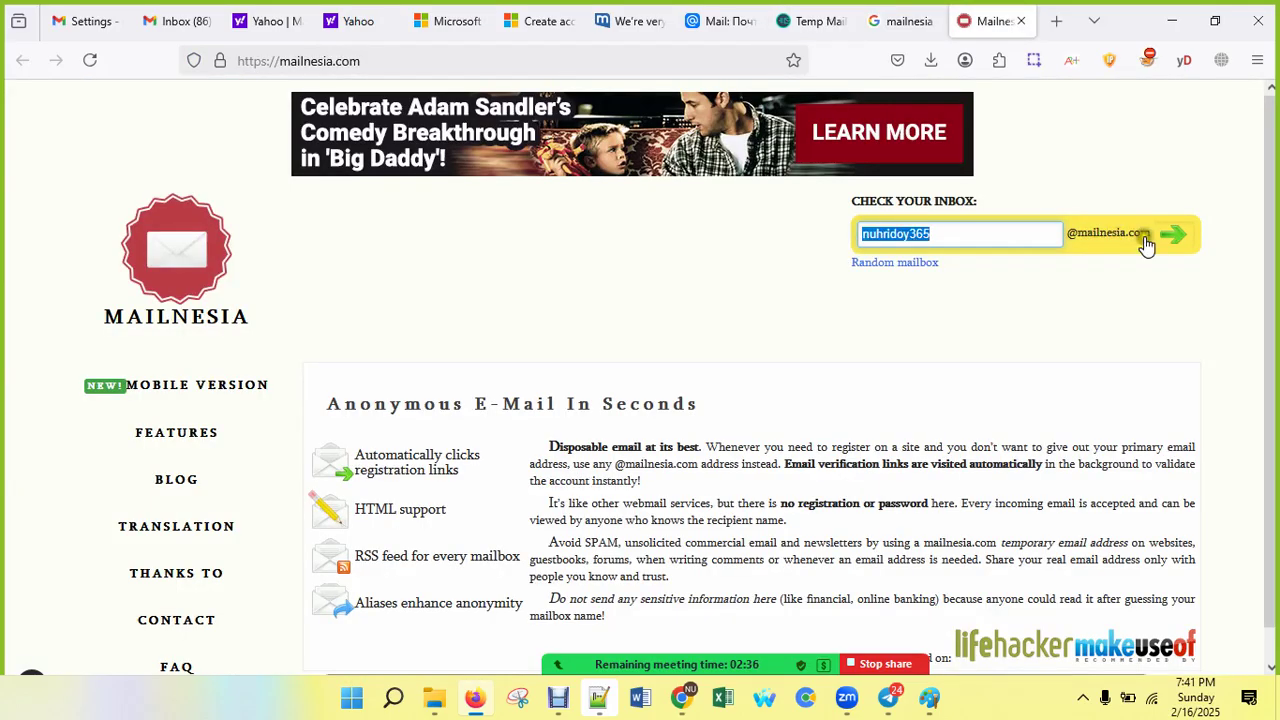
left_click(1176, 238)
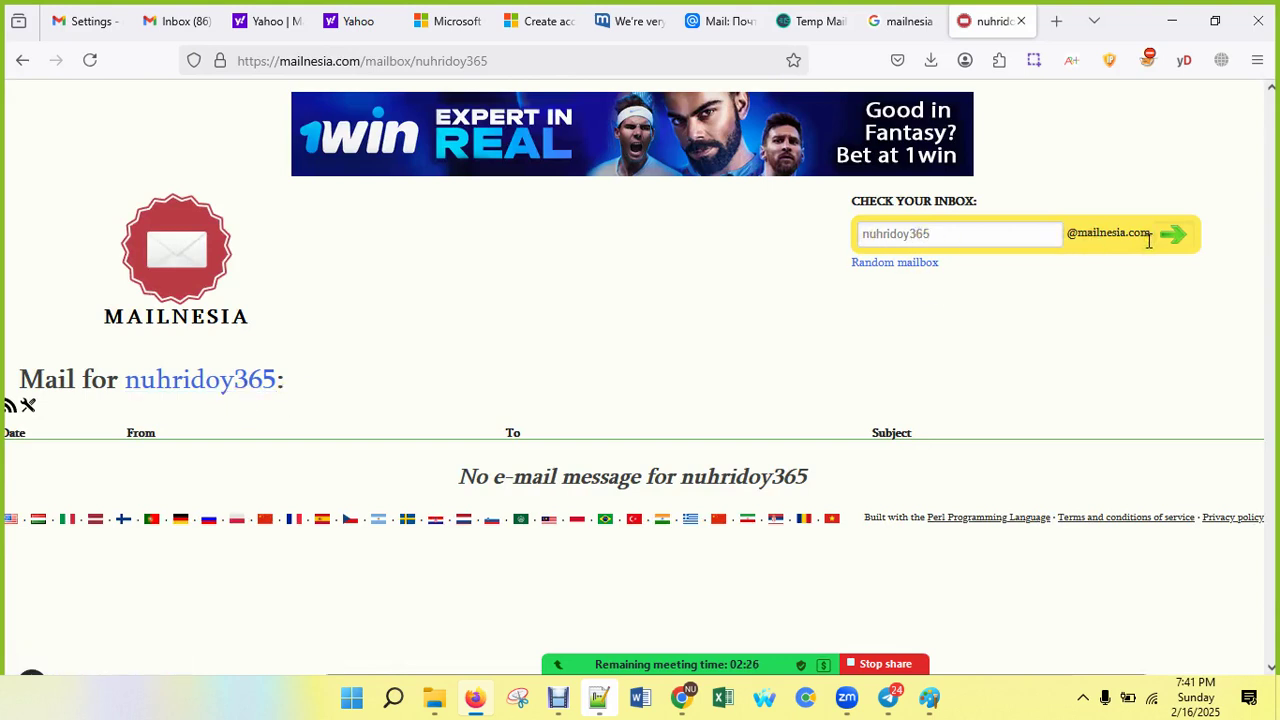
left_click_drag(1149, 235, 960, 232)
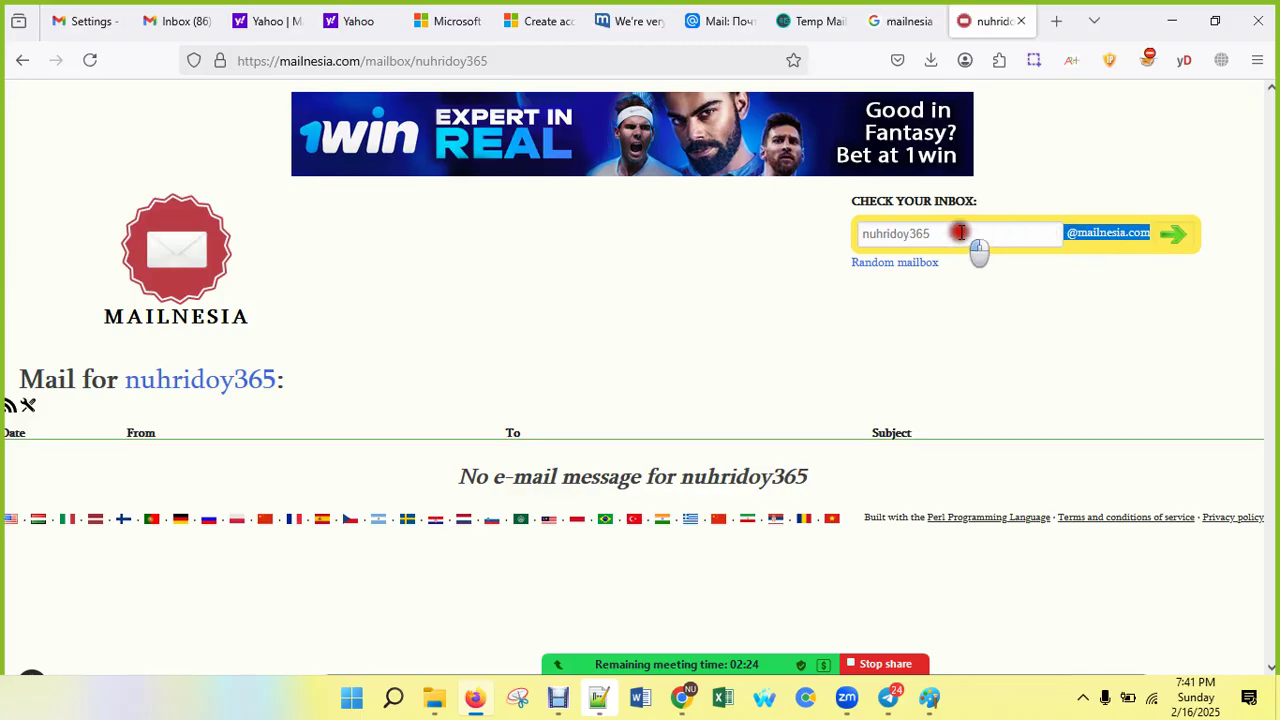
left_click(723, 699)
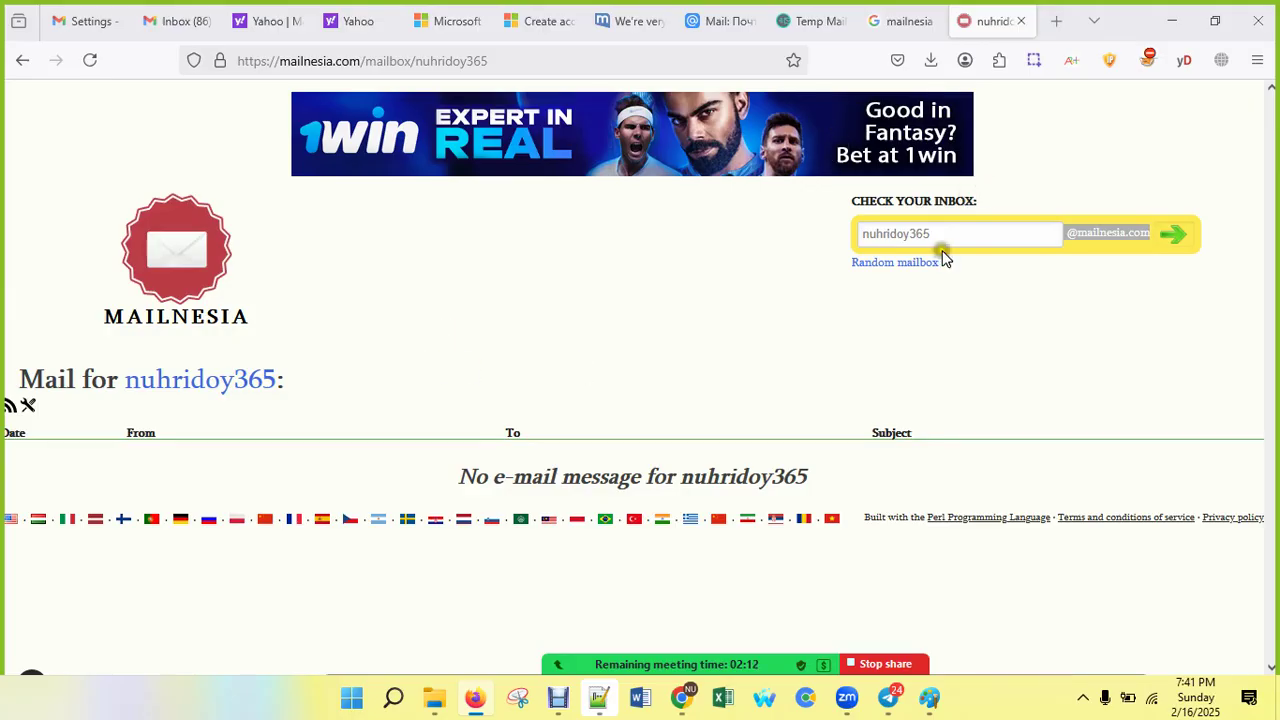
left_click_drag(929, 234, 830, 234)
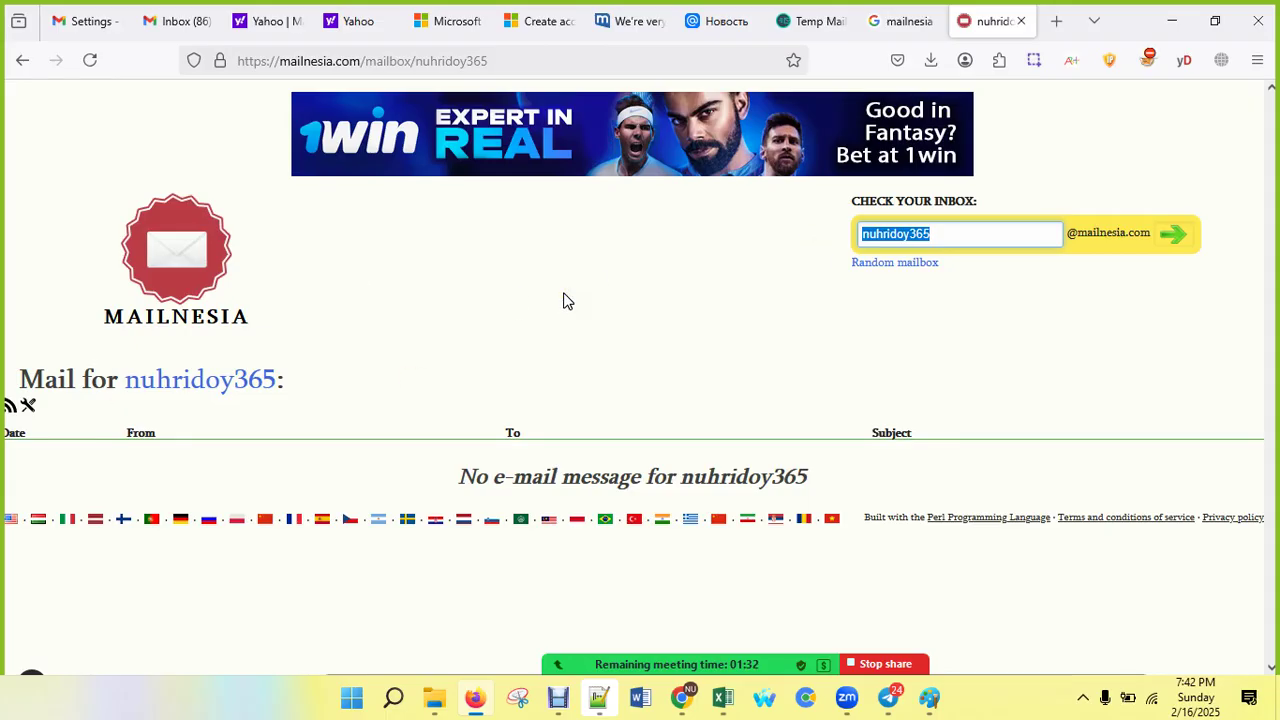
left_click(1258, 60)
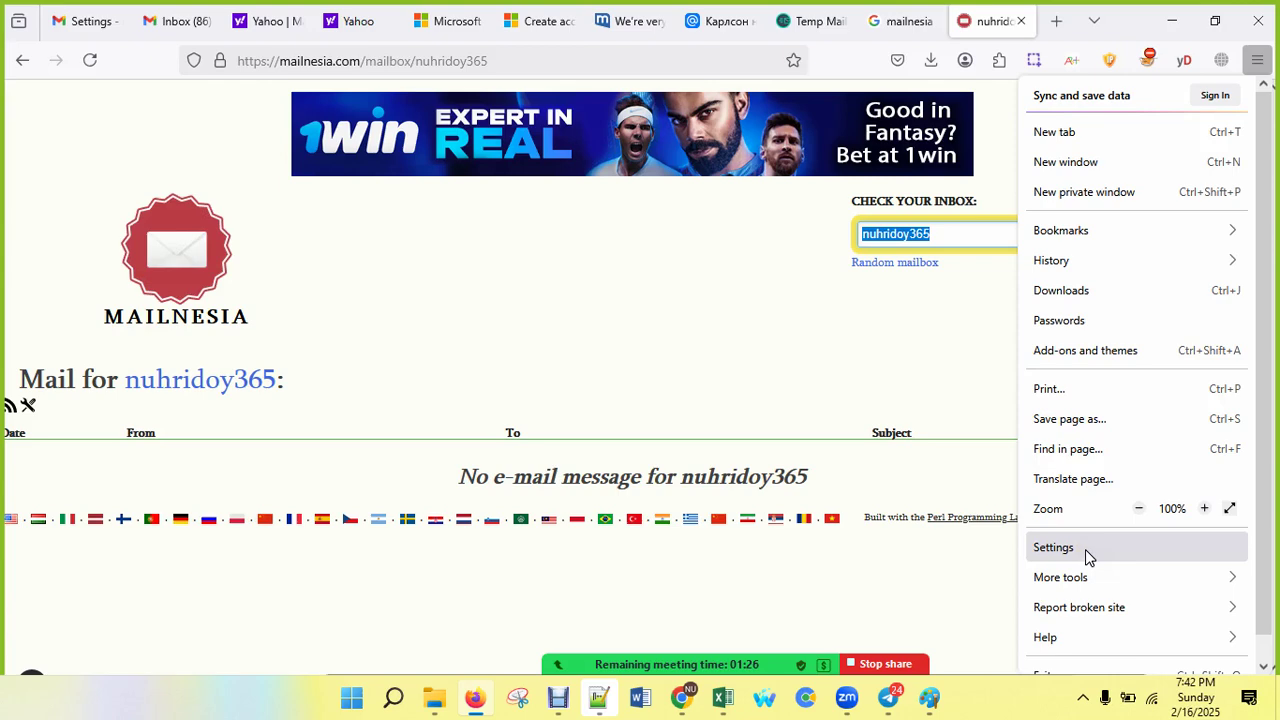
left_click(1075, 264)
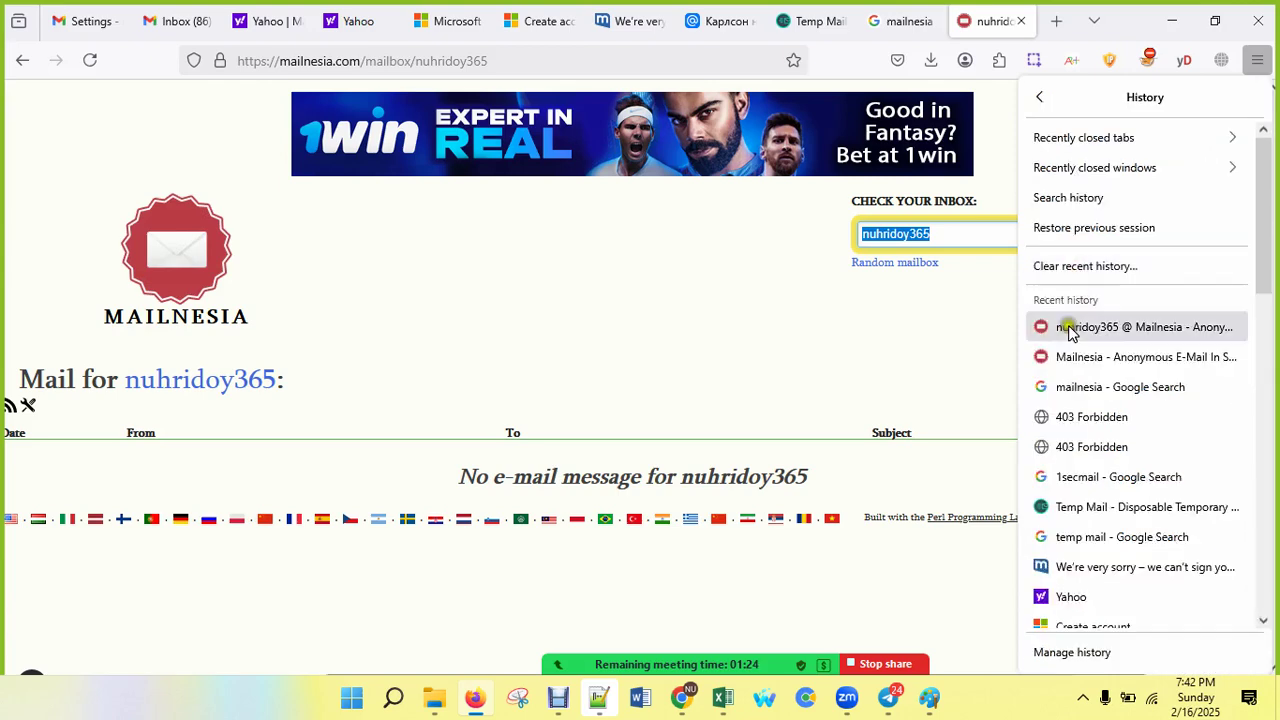
scroll(1066, 366, "down", 10)
scroll(1097, 349, "down", 6)
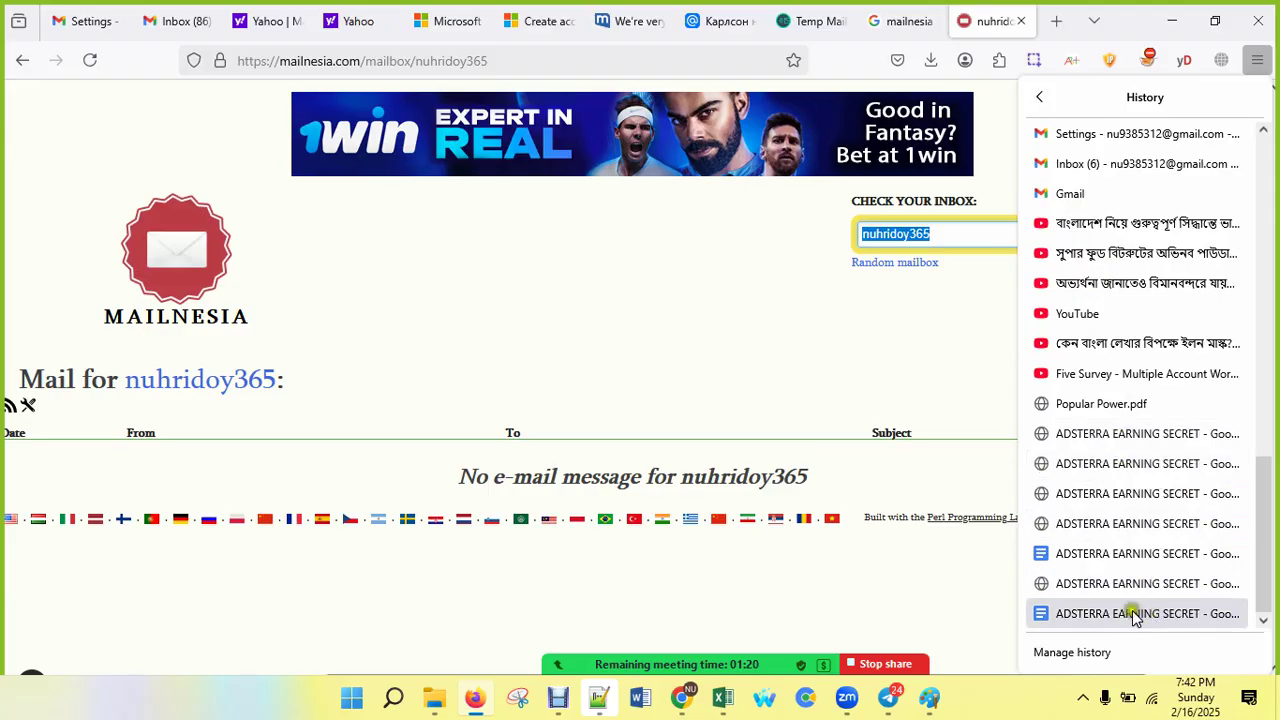
left_click(1102, 654)
scroll(1120, 520, "up", 15)
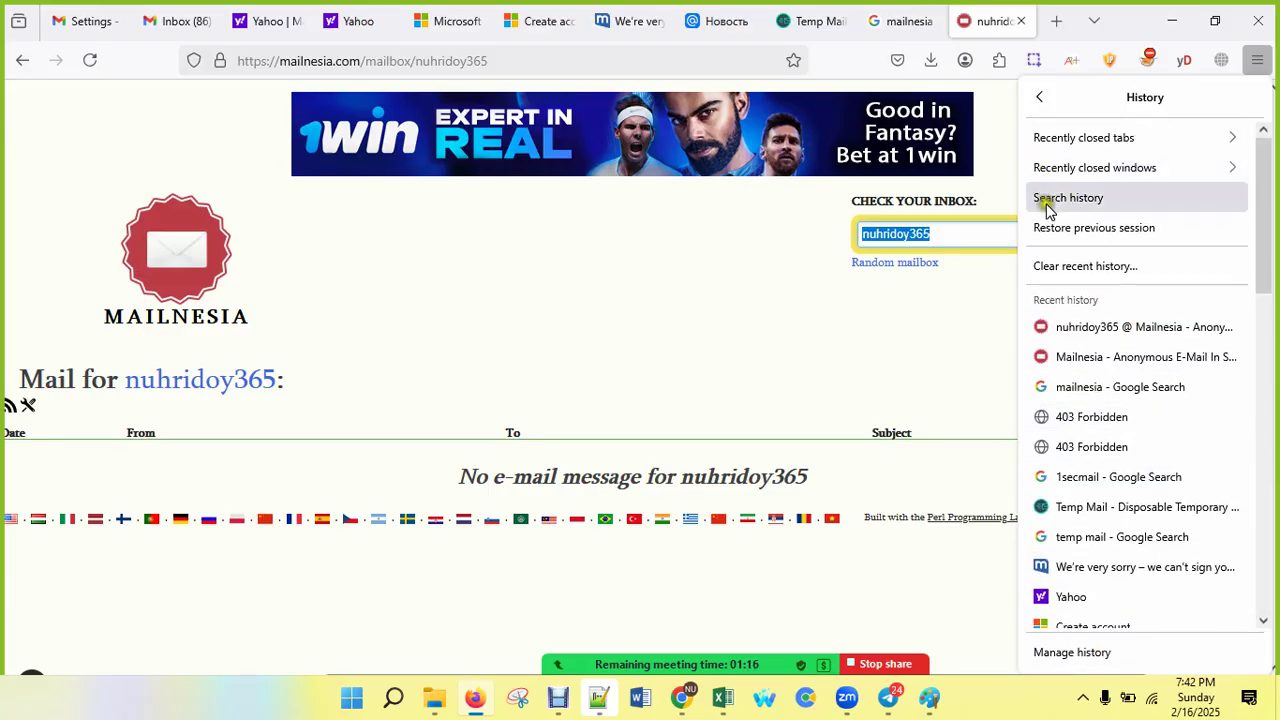
left_click(1155, 117)
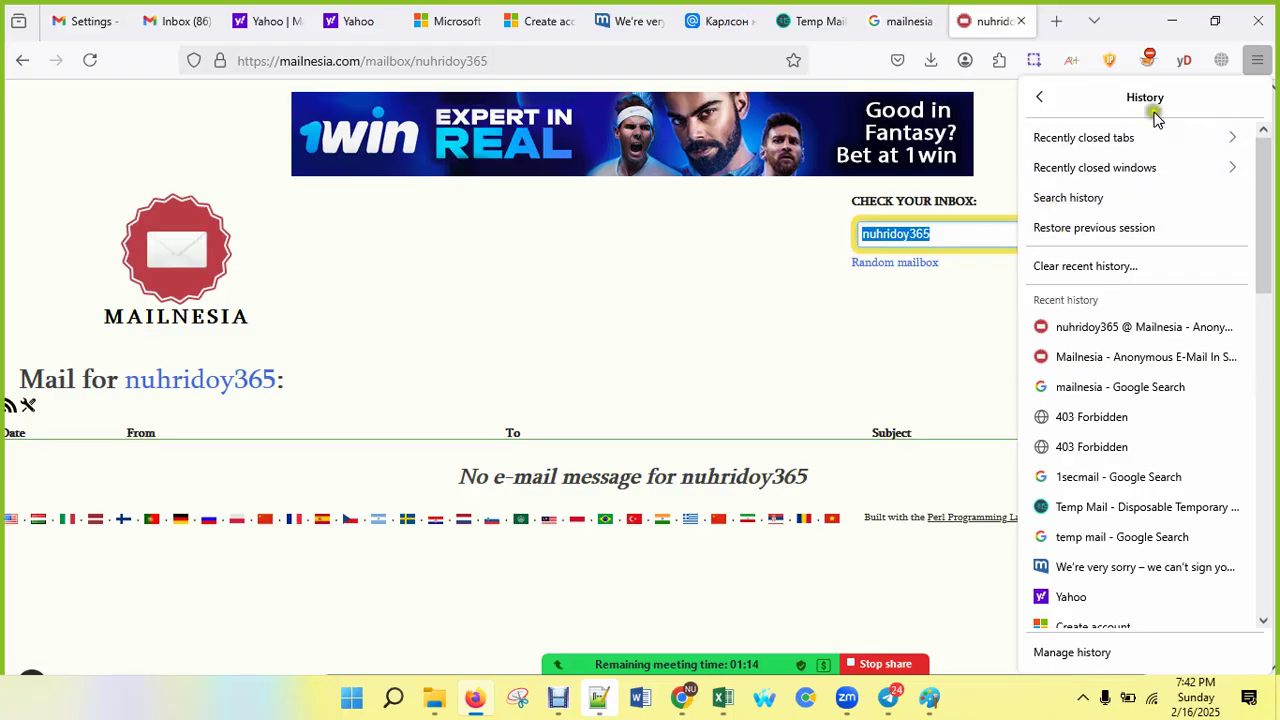
left_click(1037, 99)
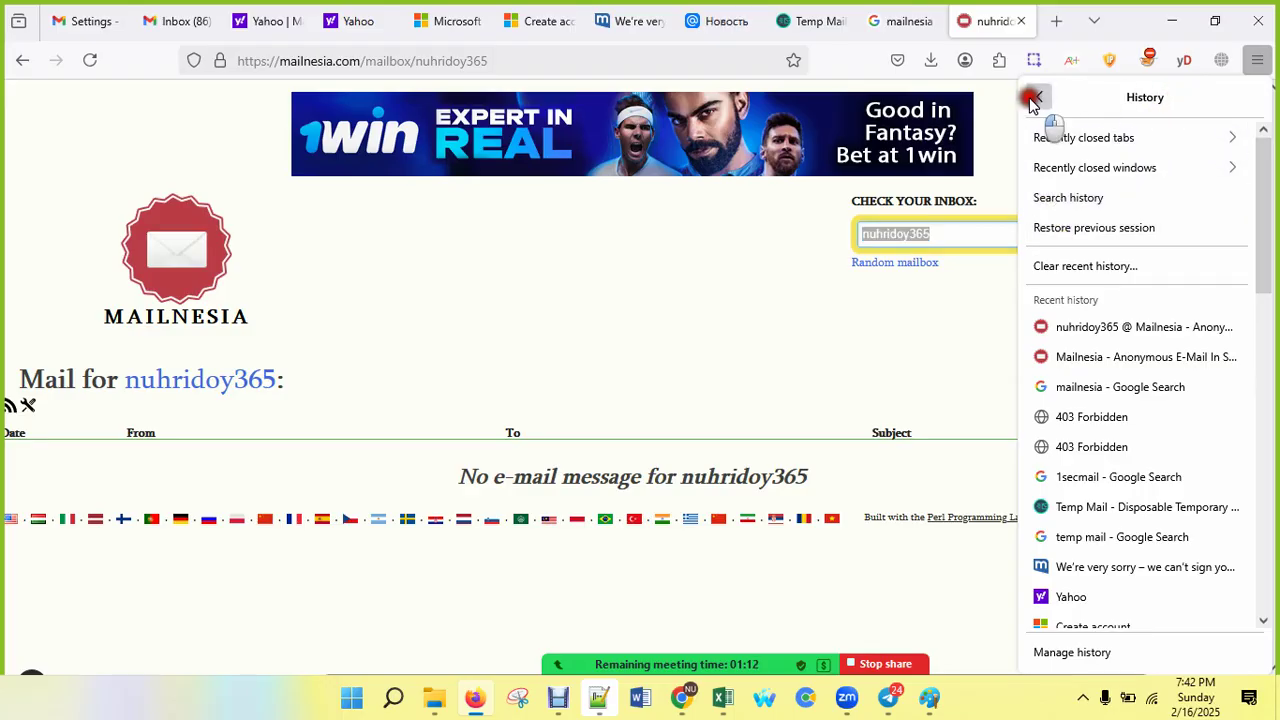
left_click(989, 347)
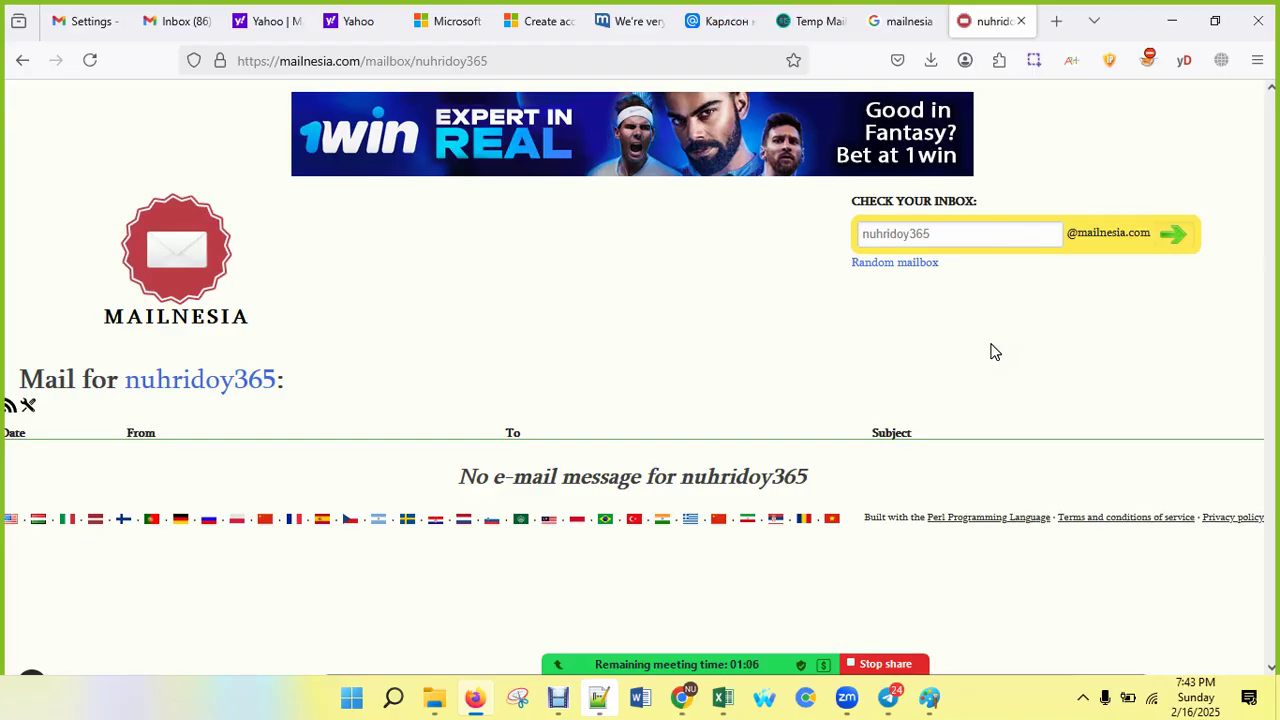
Step: After a first try at the clear-data shortcut, bring up the on-screen keyboard
key("ctrl+shift+Delete")
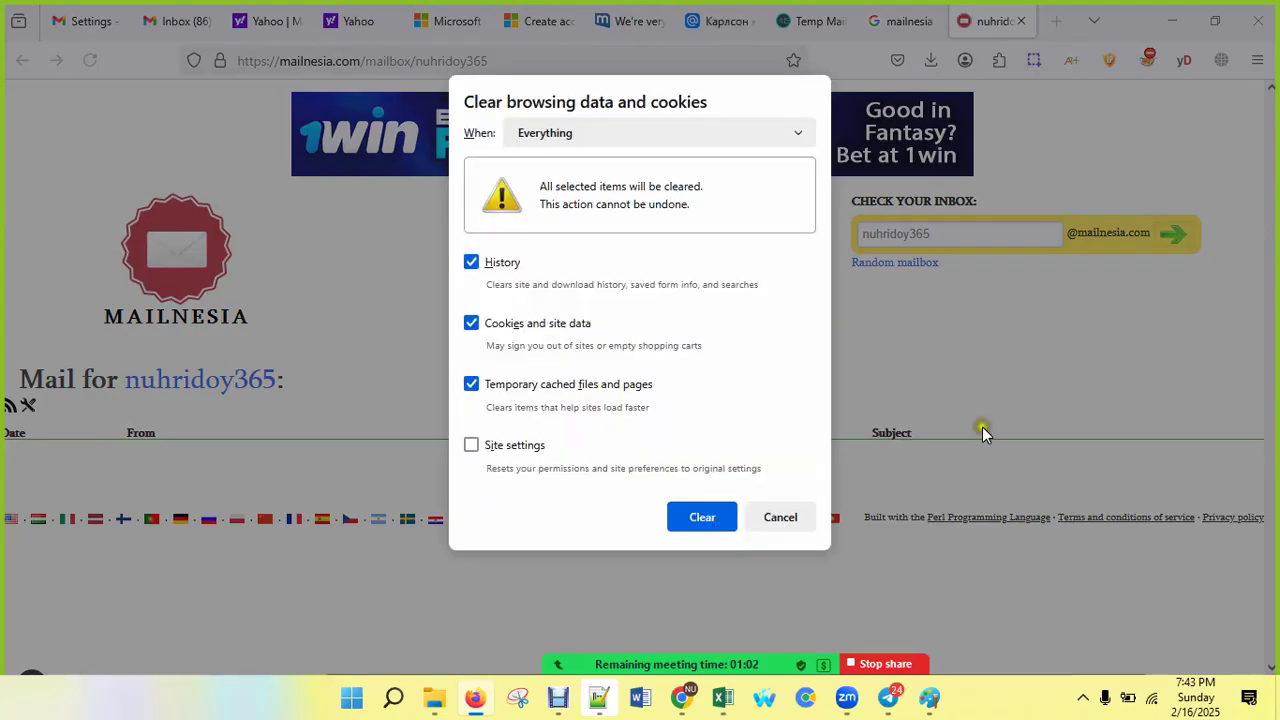
left_click(397, 700)
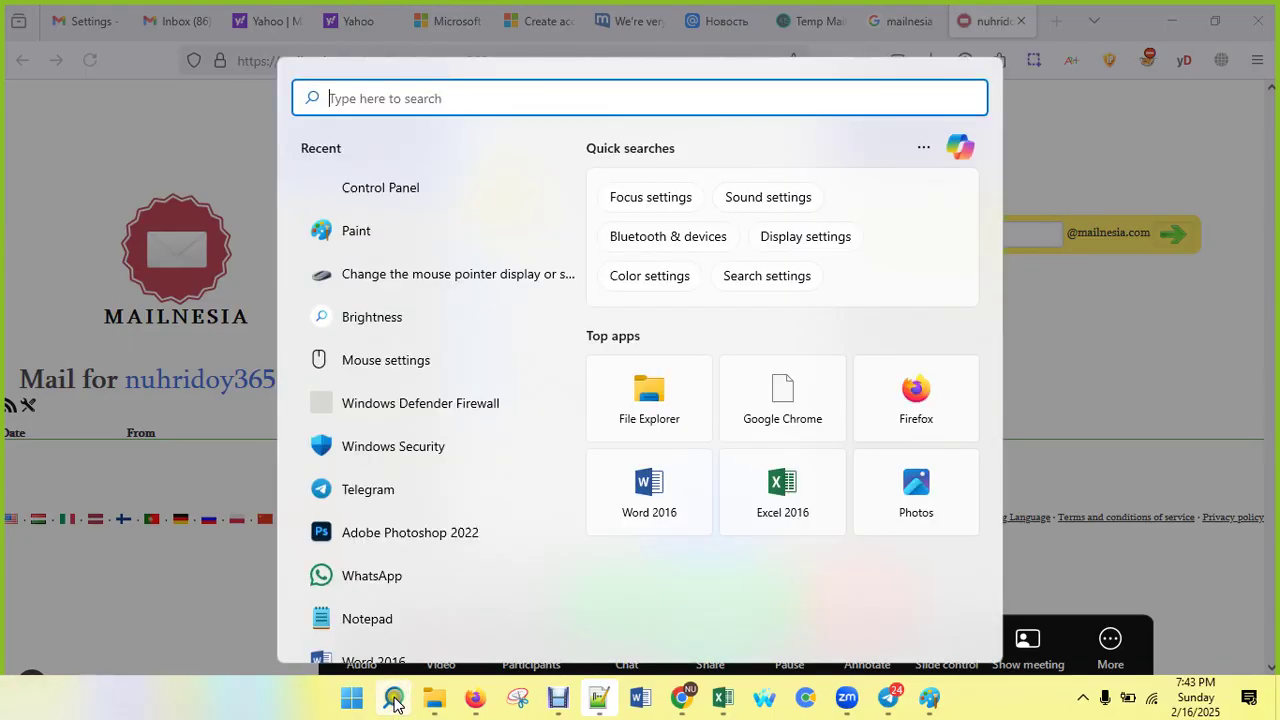
type("k")
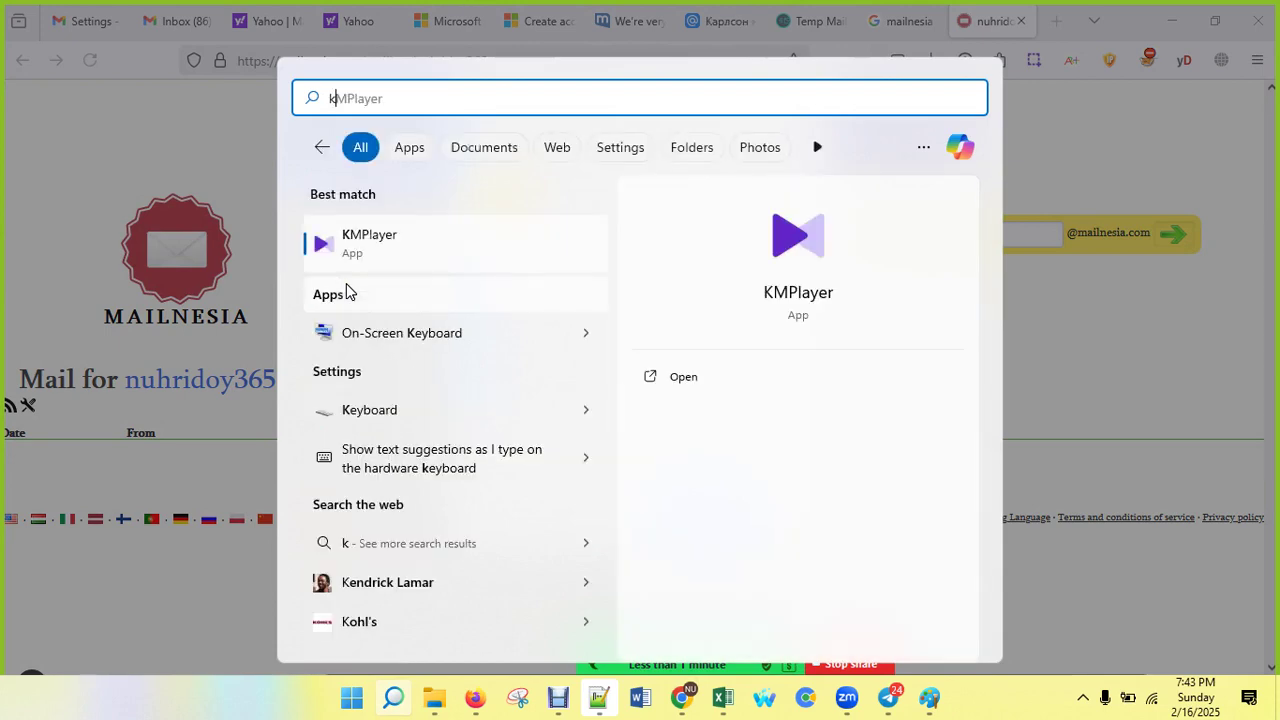
key("BackSpace")
type("vir")
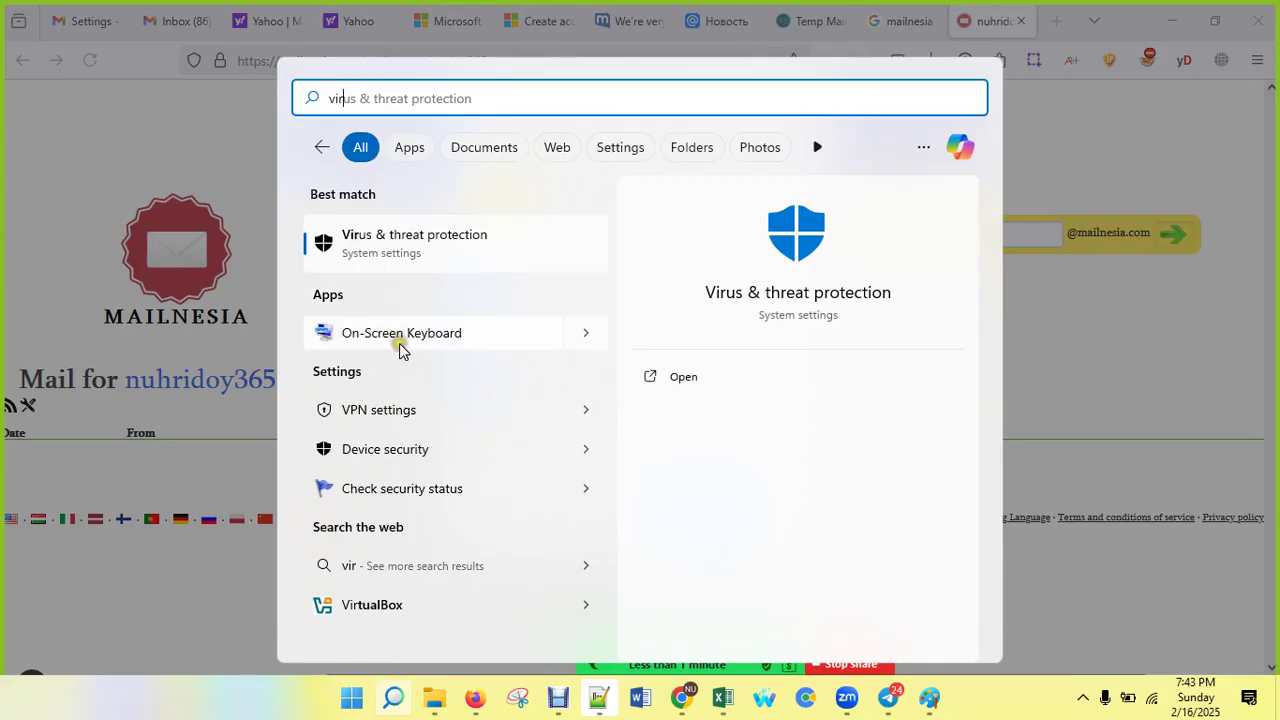
key("Escape")
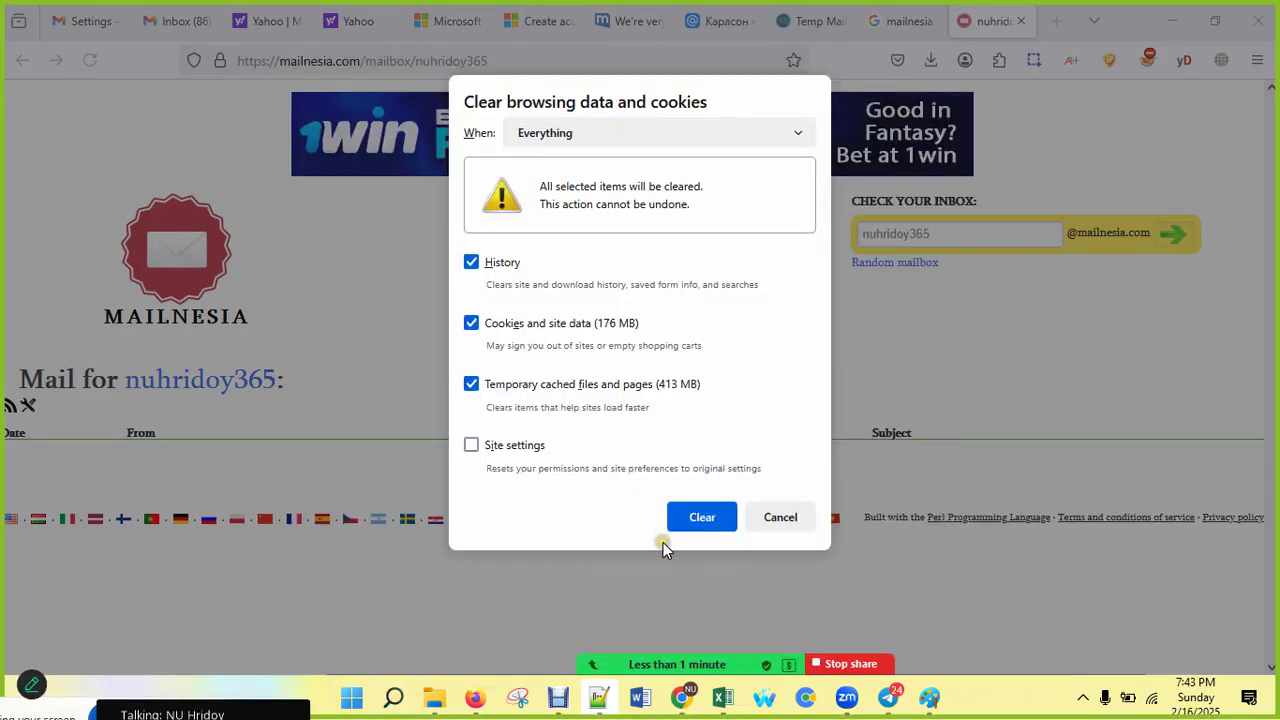
left_click(754, 517)
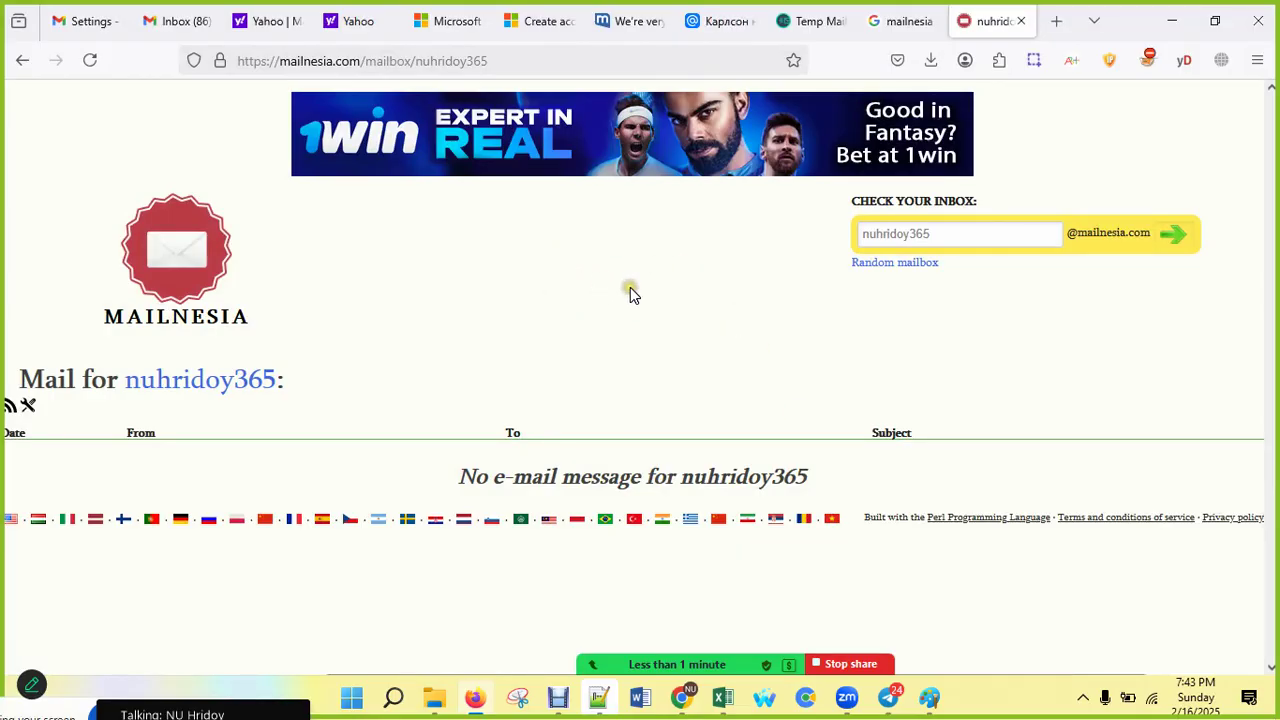
left_click(390, 704)
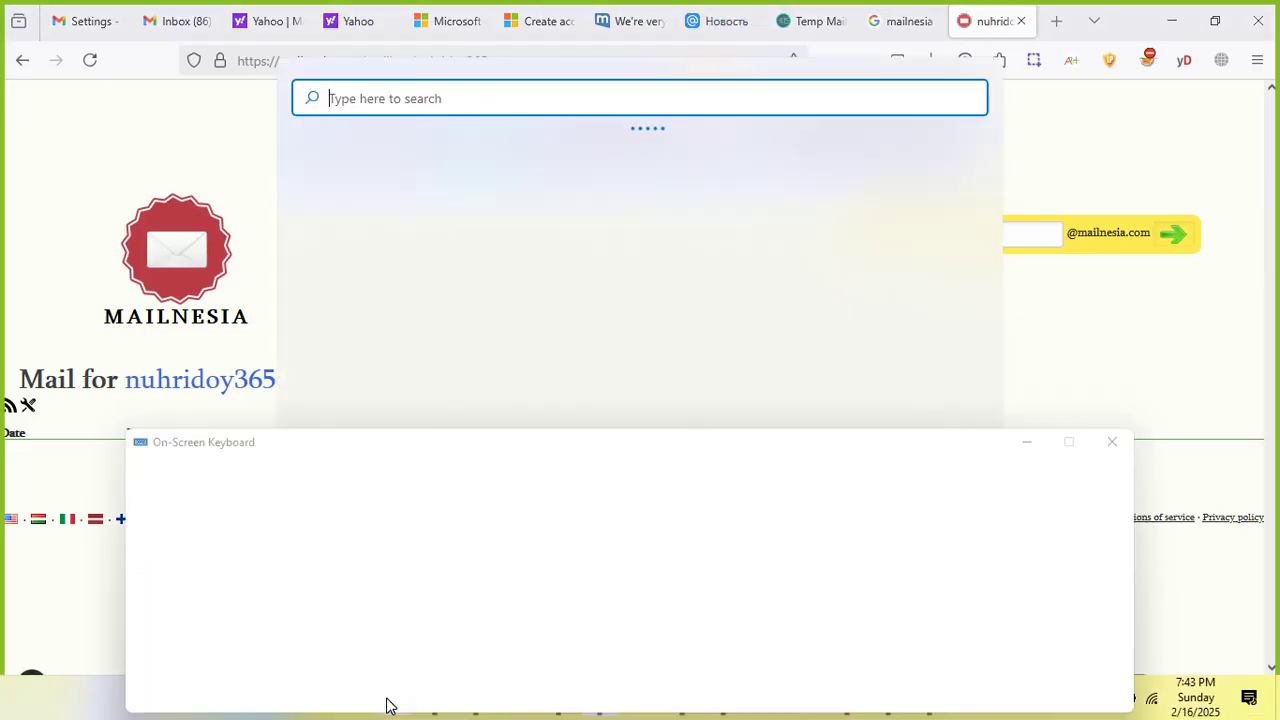
left_click(1109, 109)
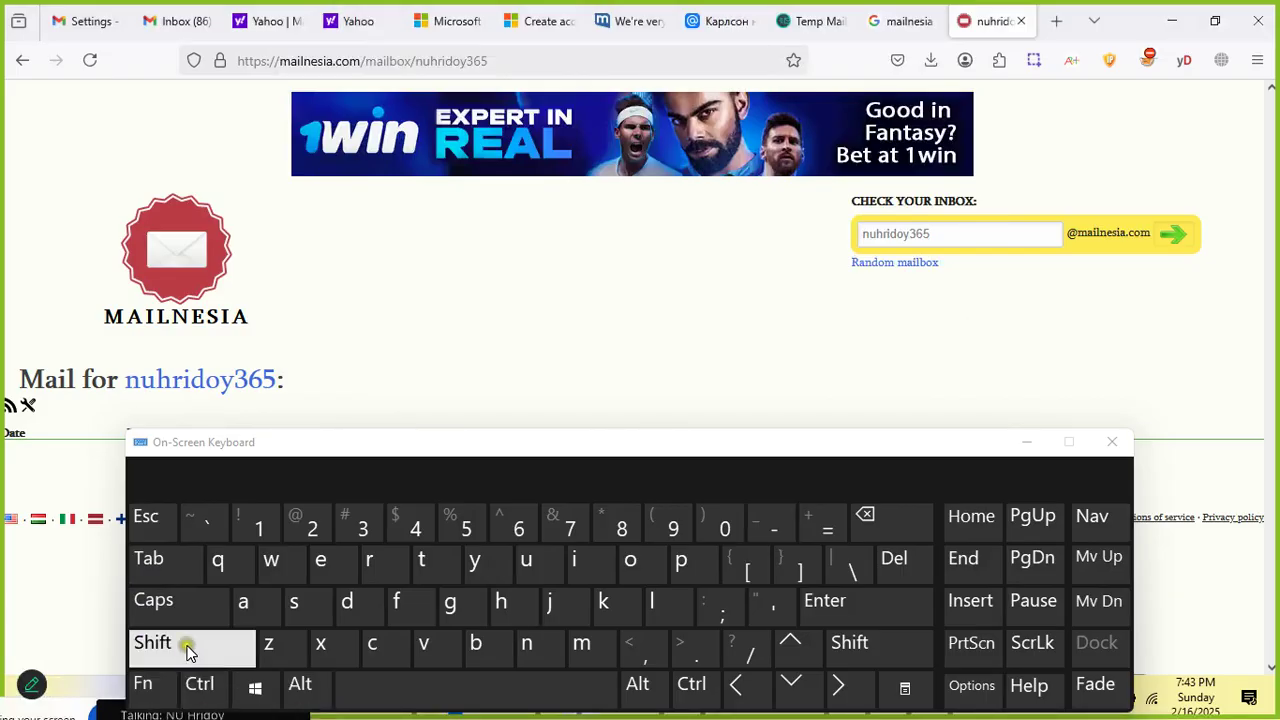
Step: Reopen Clear browsing data and cookies with on-screen Ctrl+Shift+Del, keeping the range at Everything
left_click(199, 686)
left_click(187, 645)
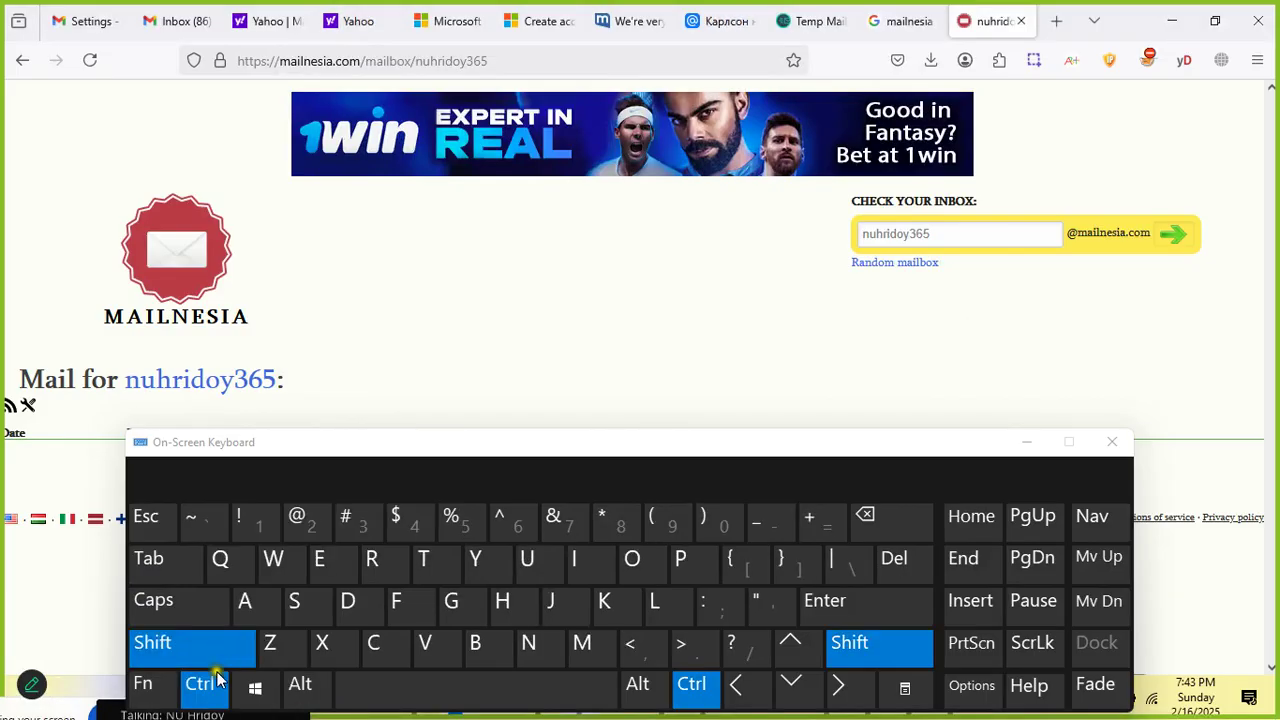
left_click(902, 565)
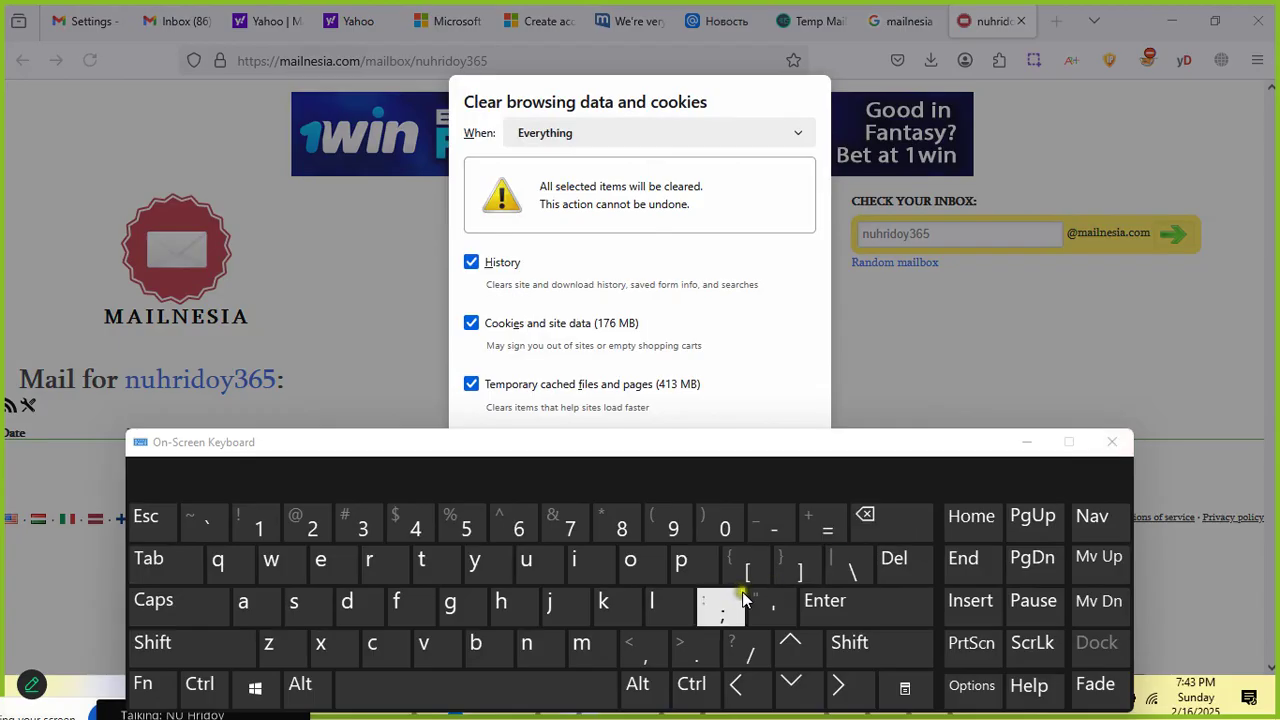
key("ctrl+shift")
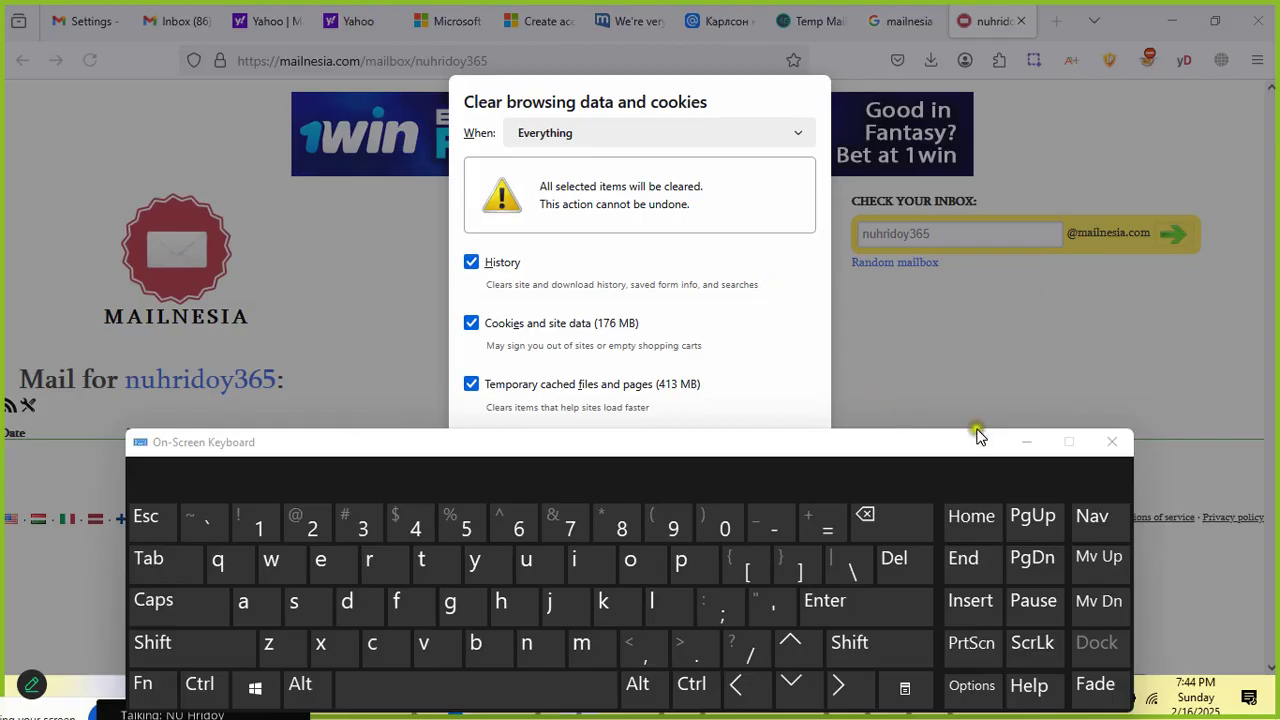
left_click(1018, 446)
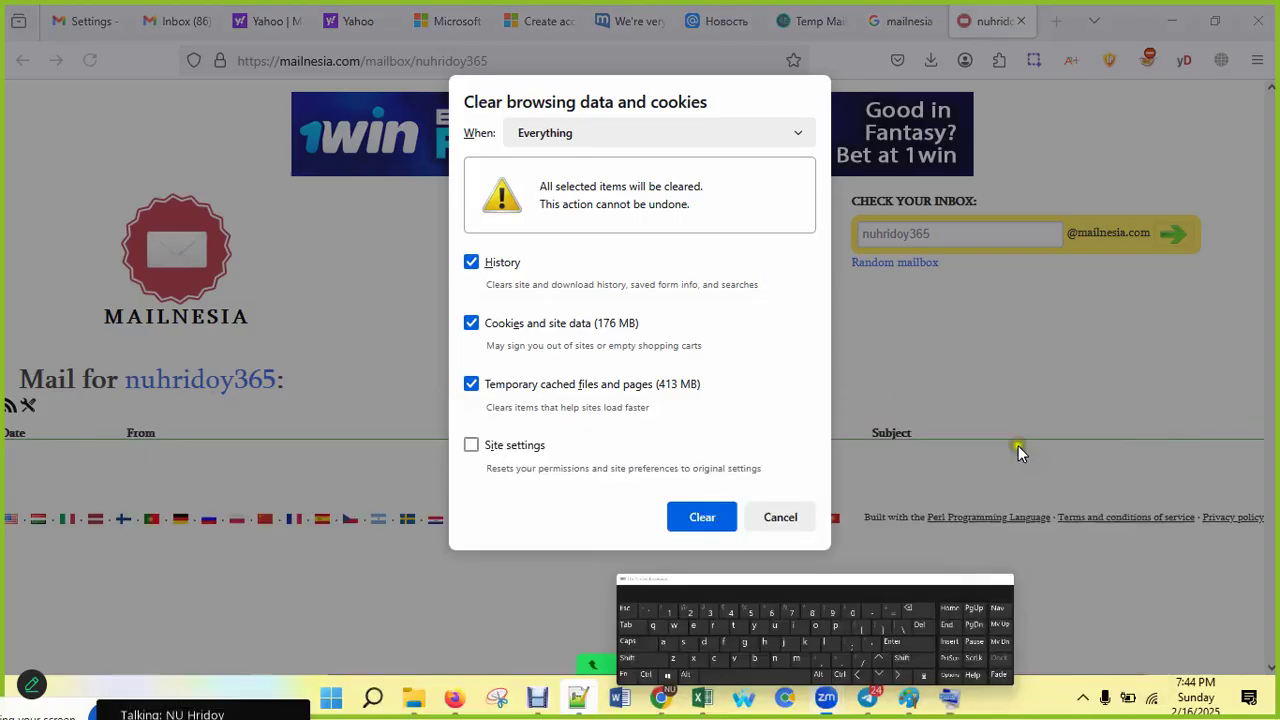
left_click(555, 139)
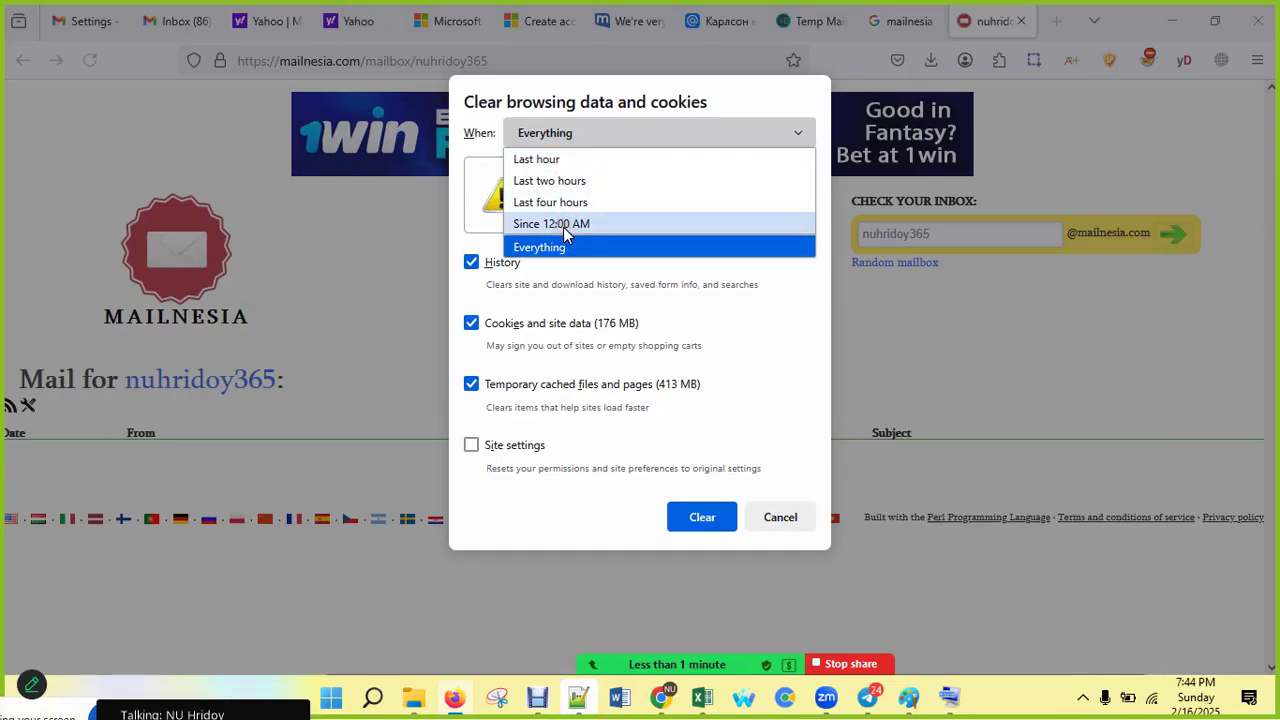
left_click(553, 248)
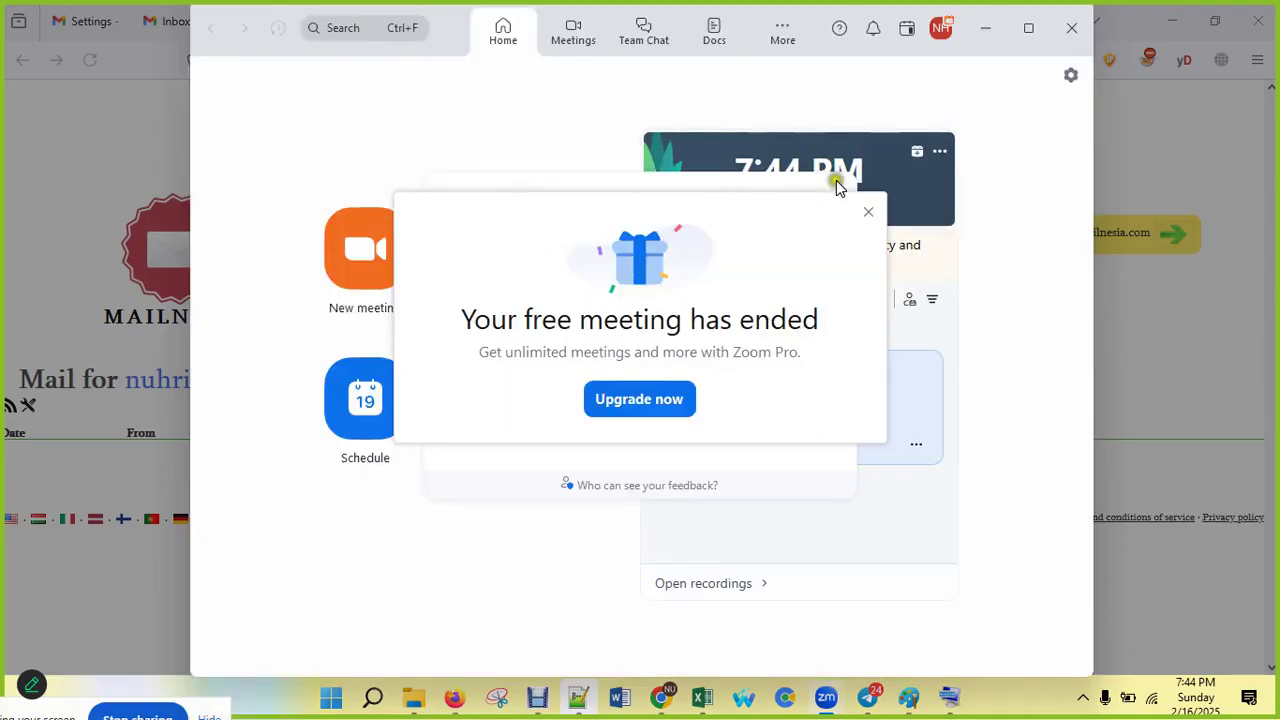
Step: Dismiss the Zoom notices, start the meeting and share the entire screen
left_click(864, 211)
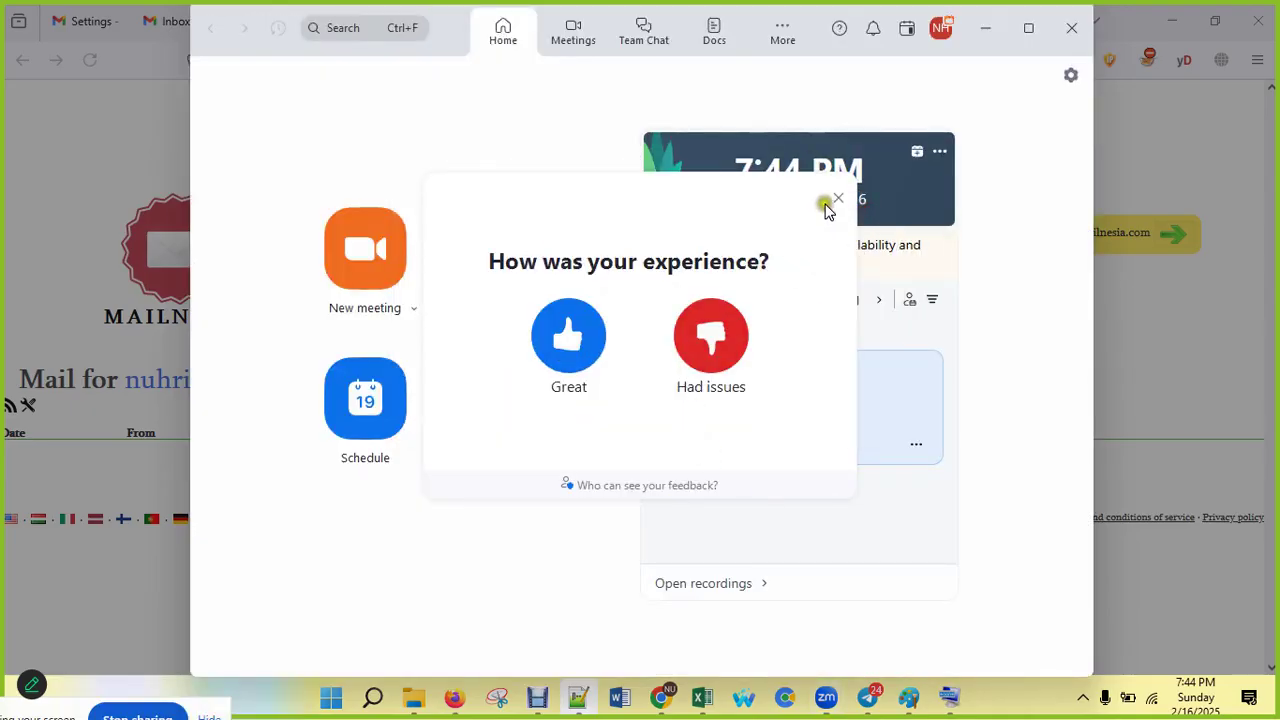
left_click(840, 197)
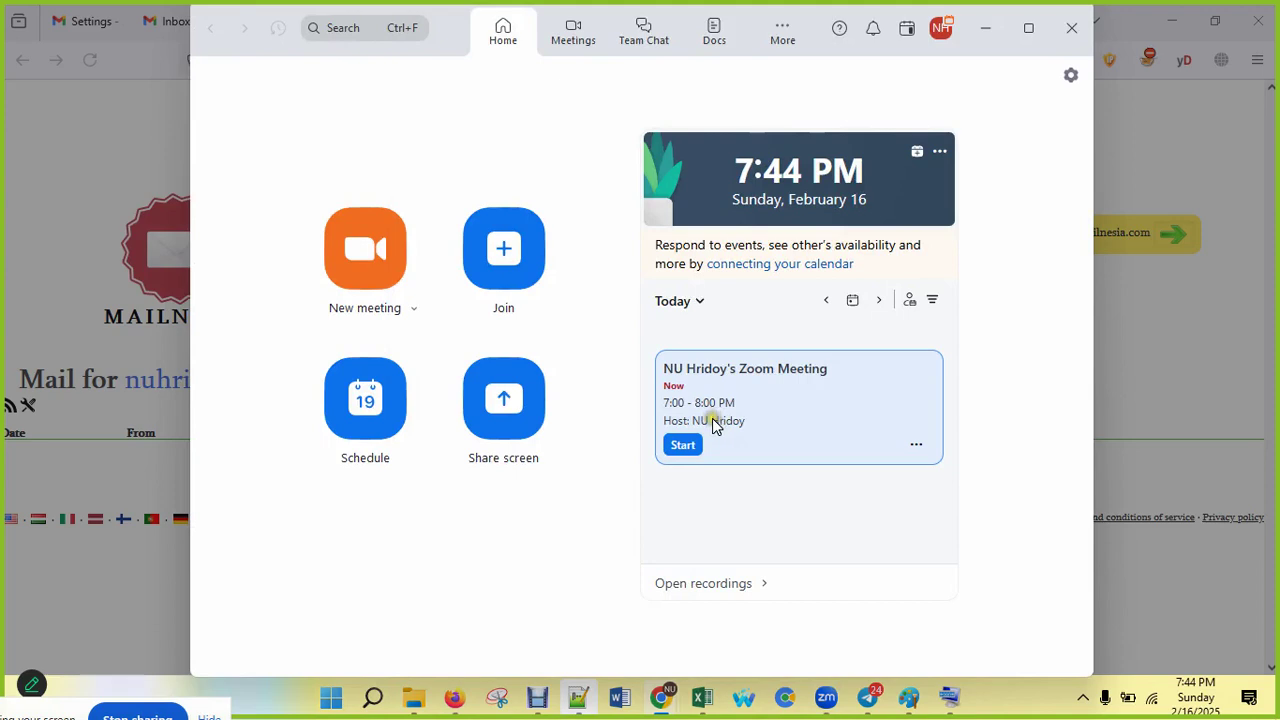
left_click(686, 447)
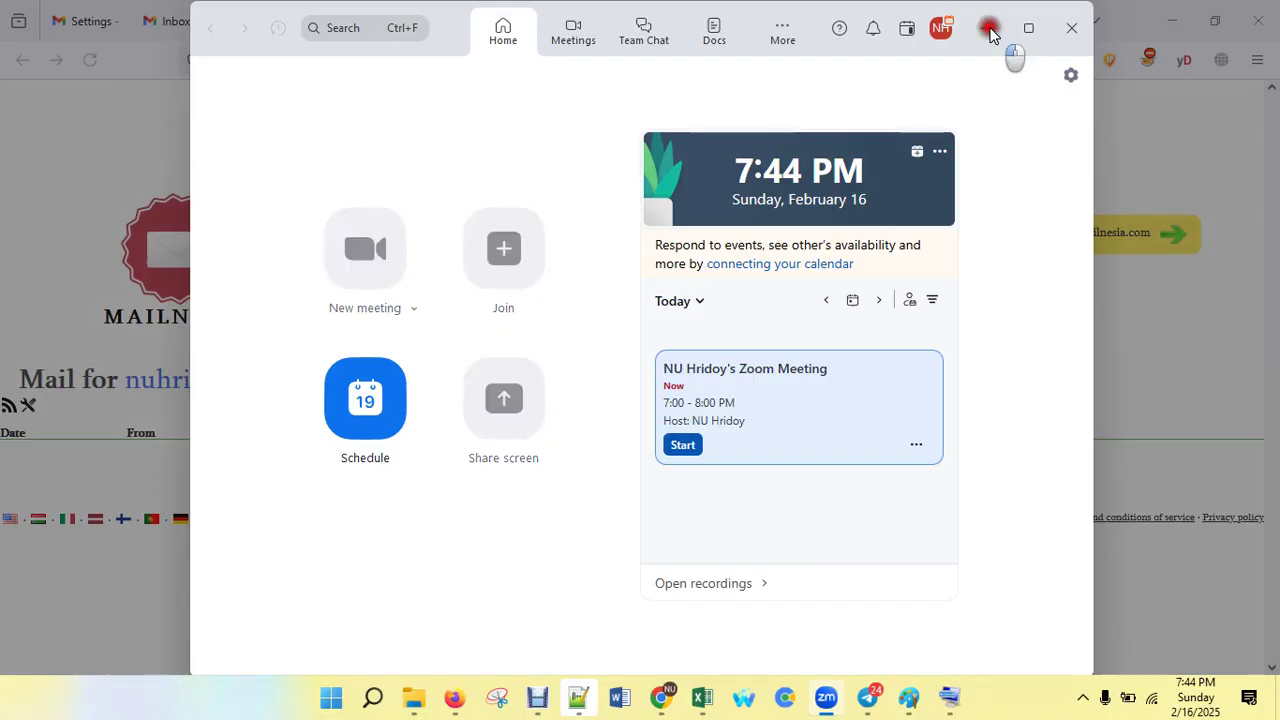
left_click(987, 29)
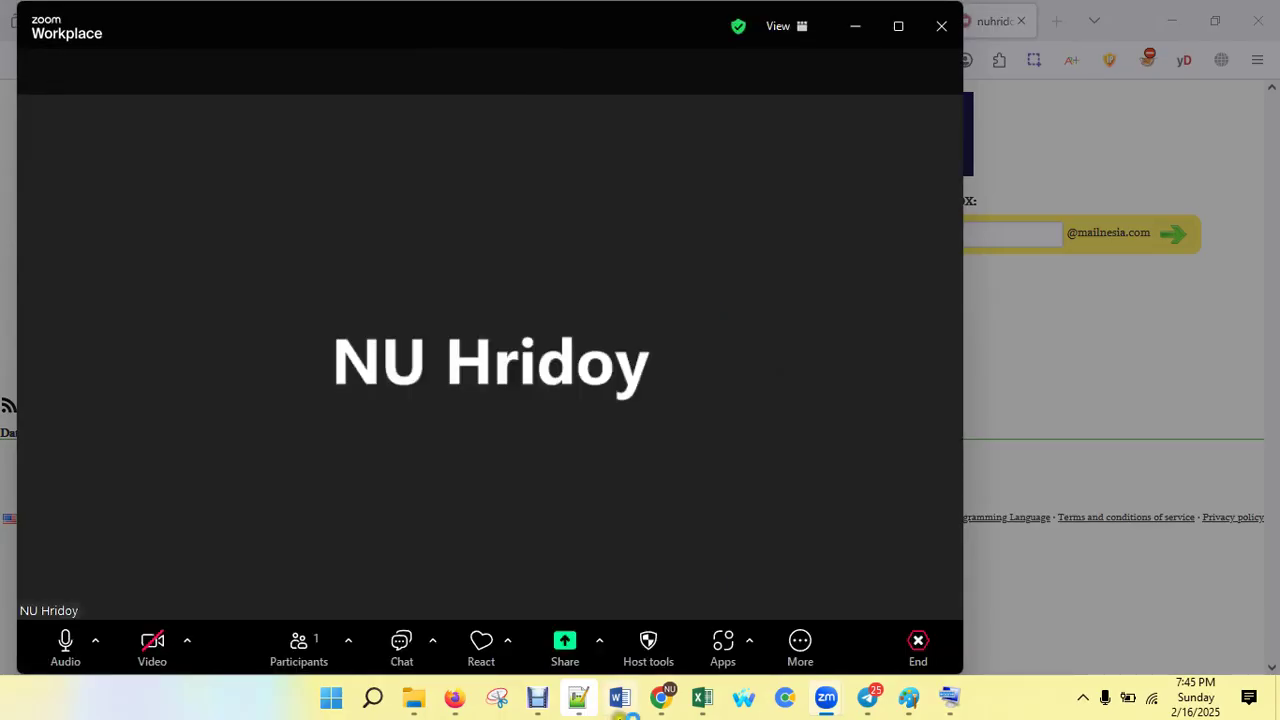
left_click(570, 641)
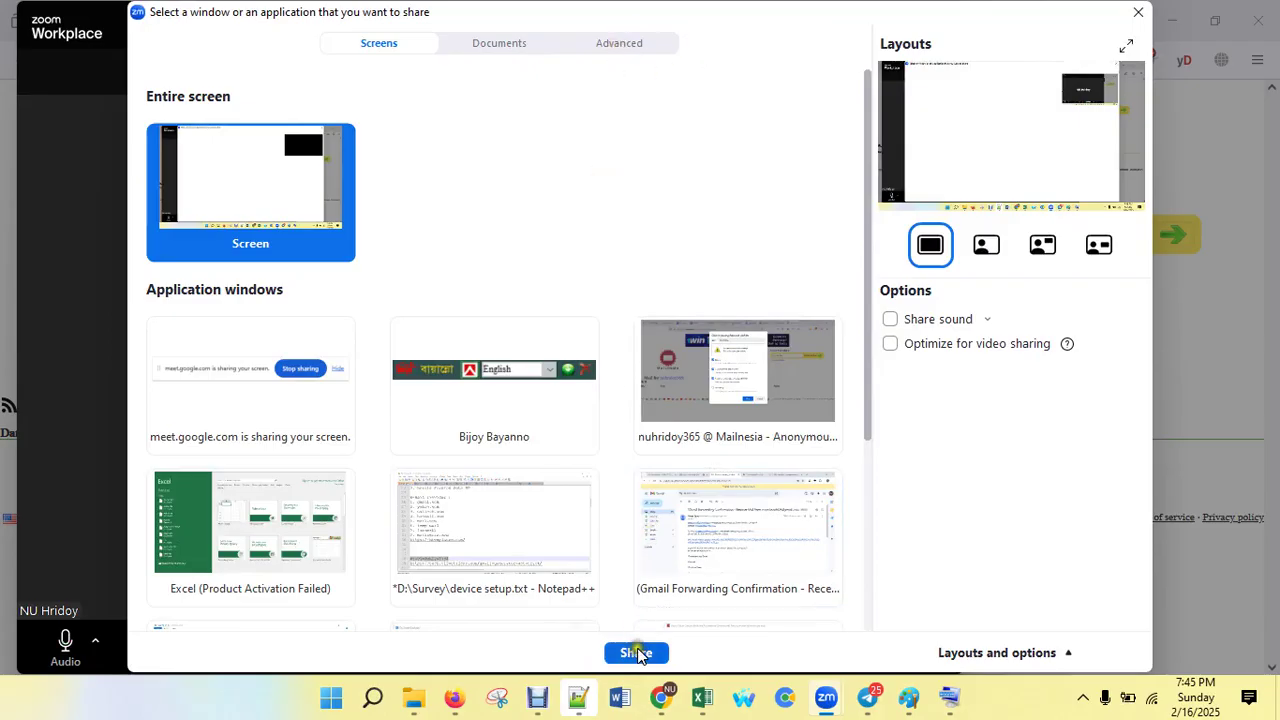
left_click(637, 653)
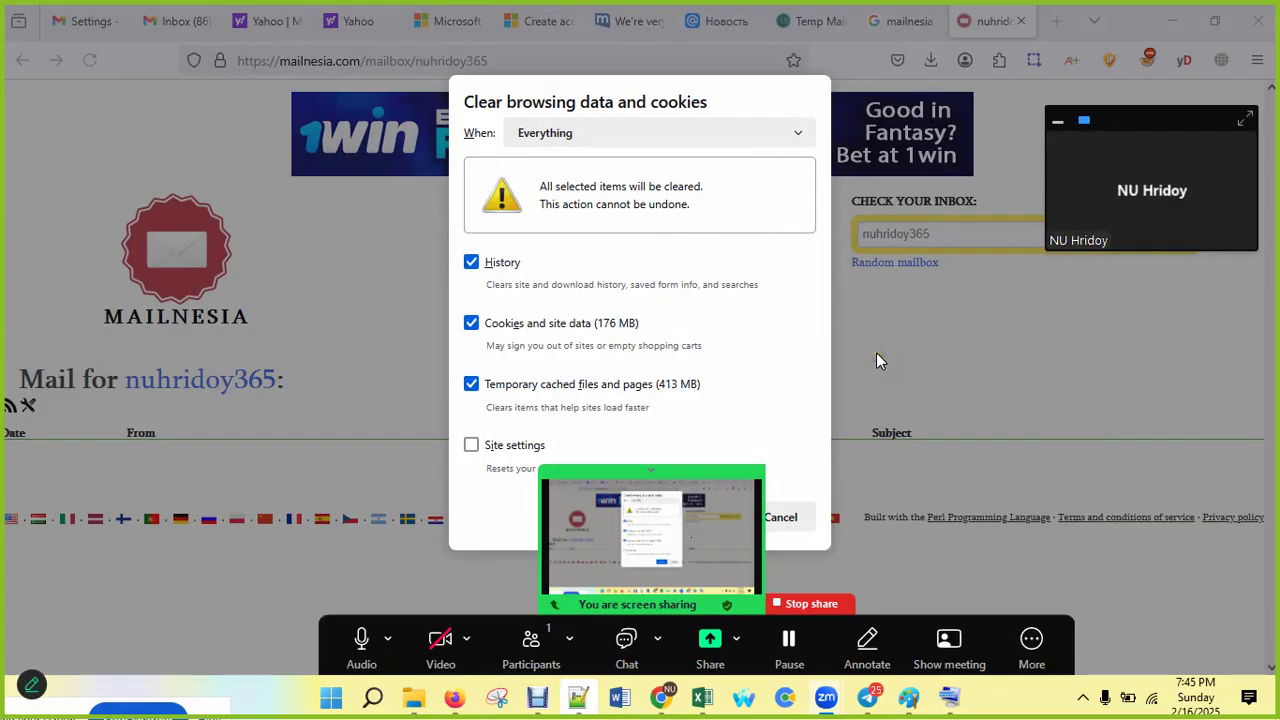
Step: Close Firefox's Clear browsing data and cookies dialog
left_click(810, 482)
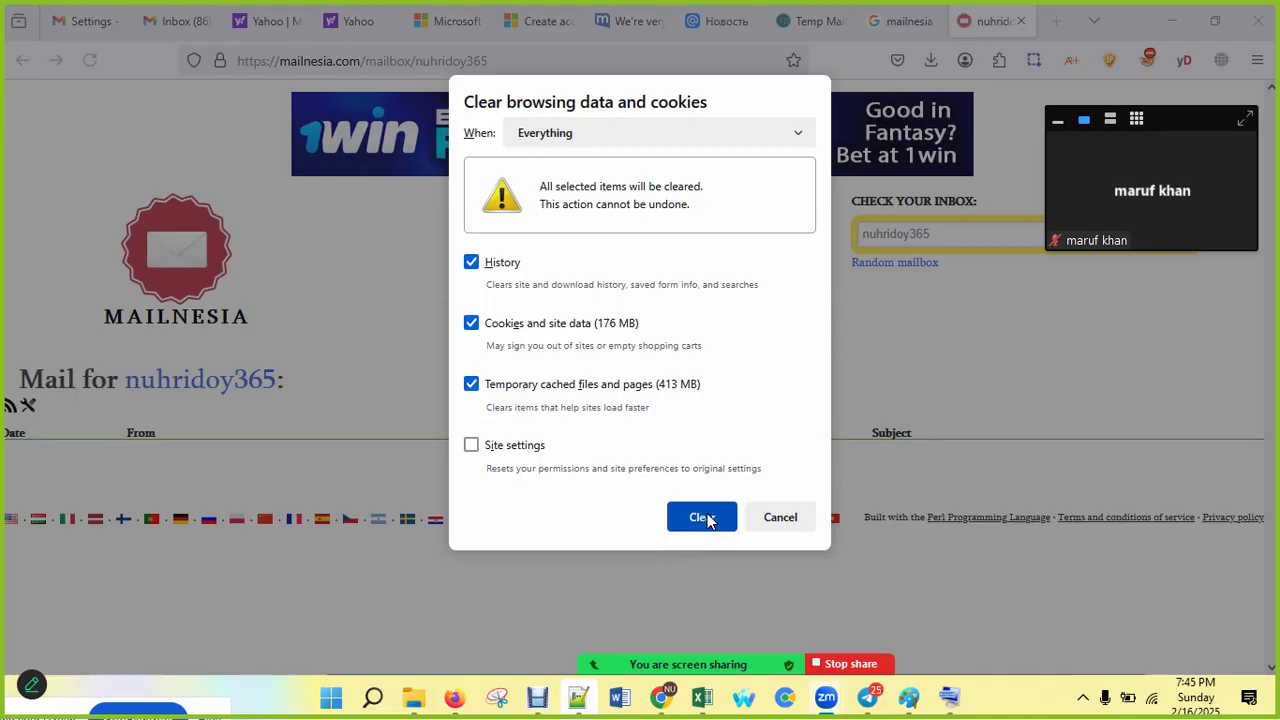
left_click(778, 517)
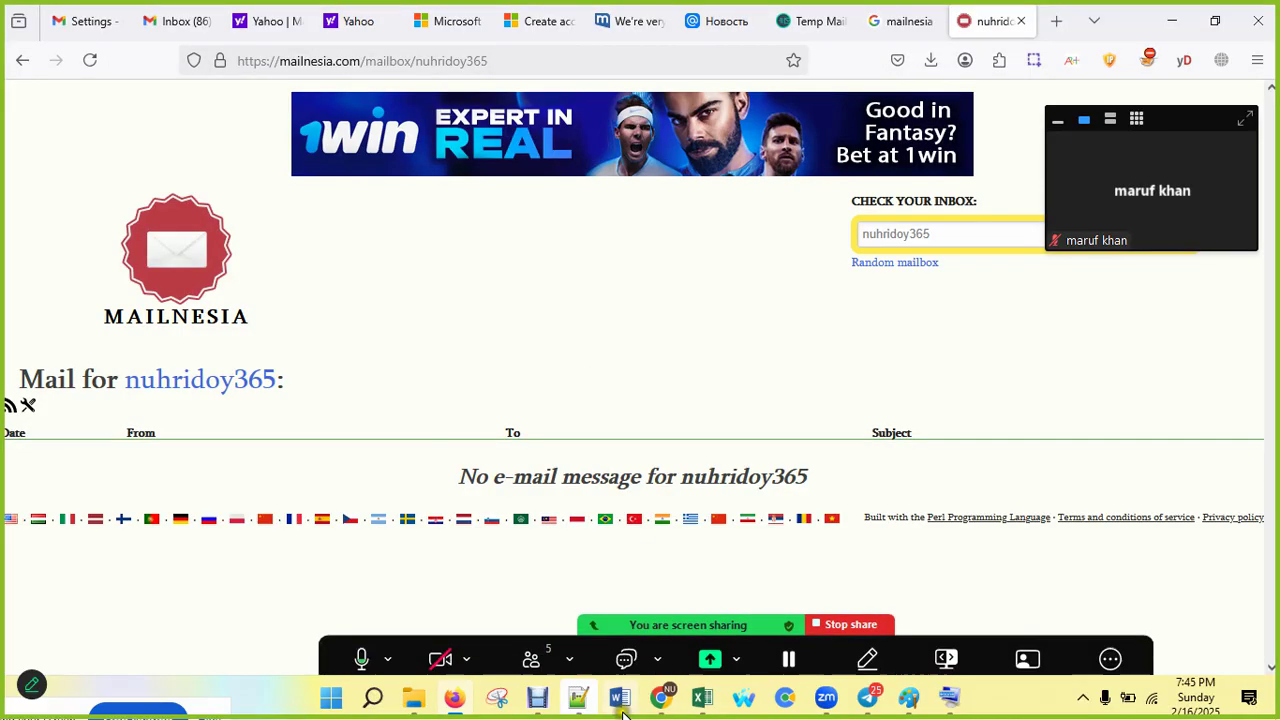
Step: Open Chrome's Delete browsing data, set the range to All time, then cancel it
mouse_move(660, 697)
left_click(605, 640)
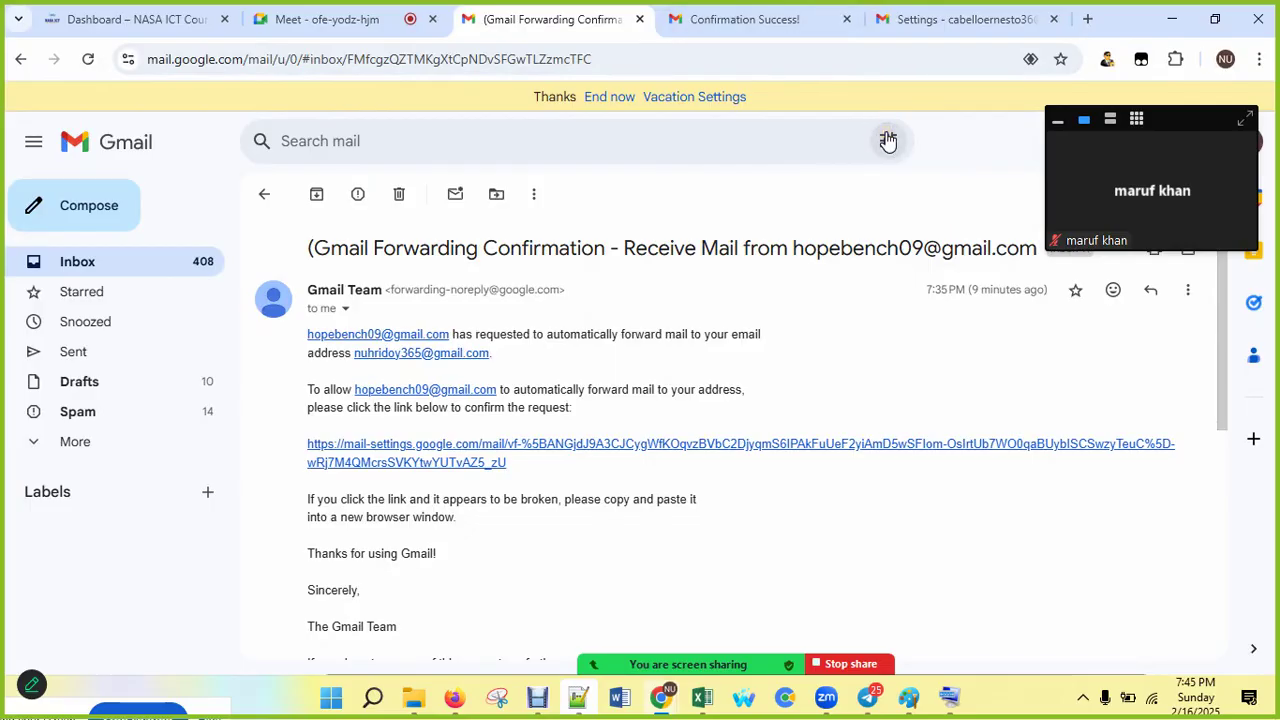
key("ctrl+shift+Delete")
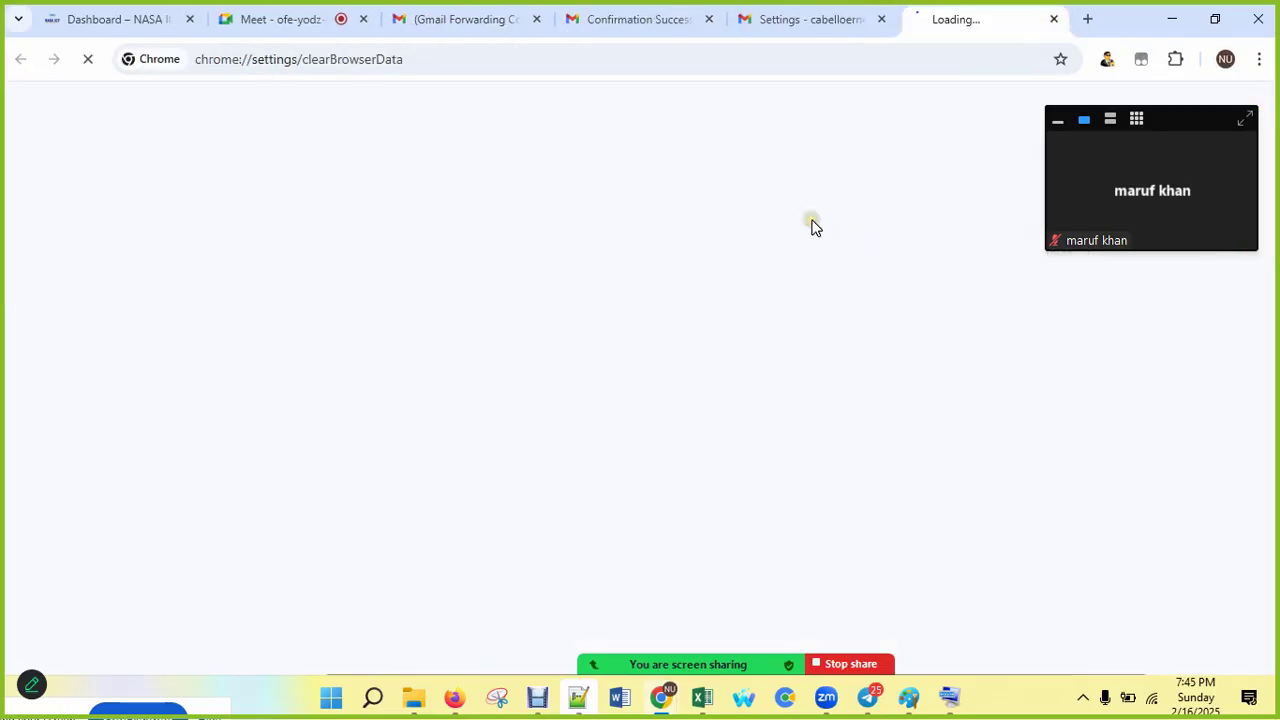
left_click(1057, 120)
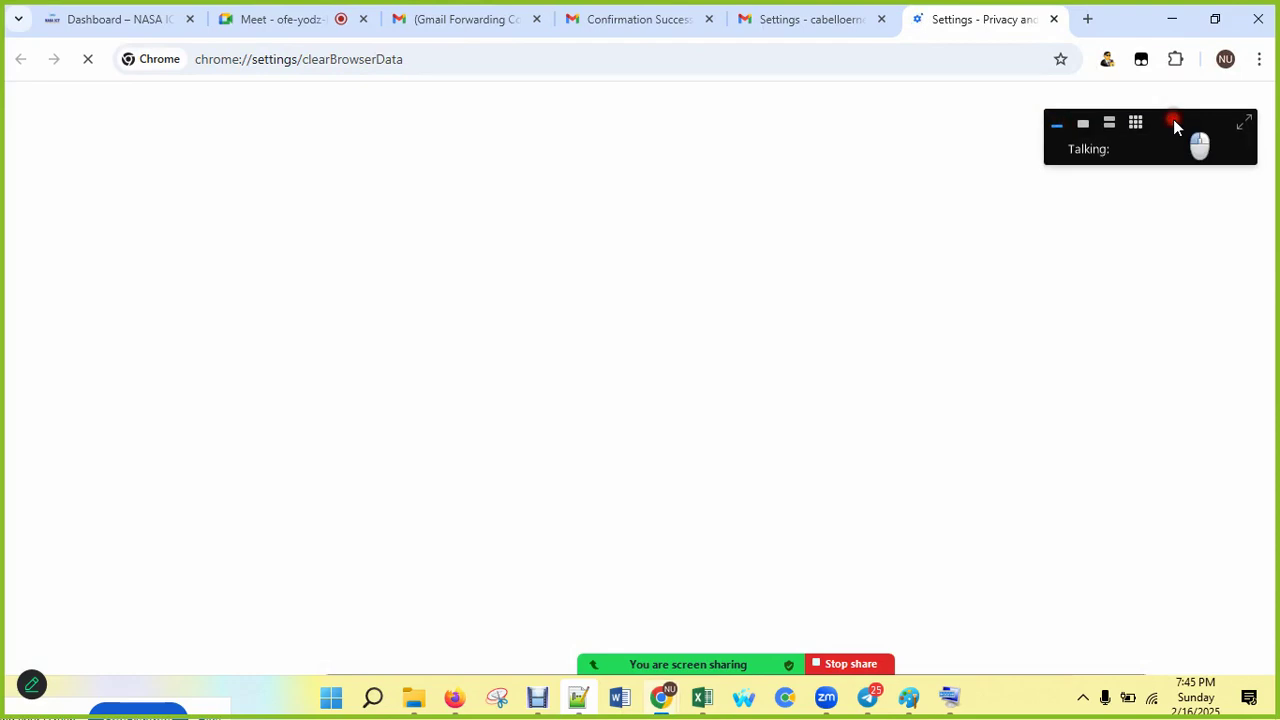
left_click_drag(1200, 143, 252, 703)
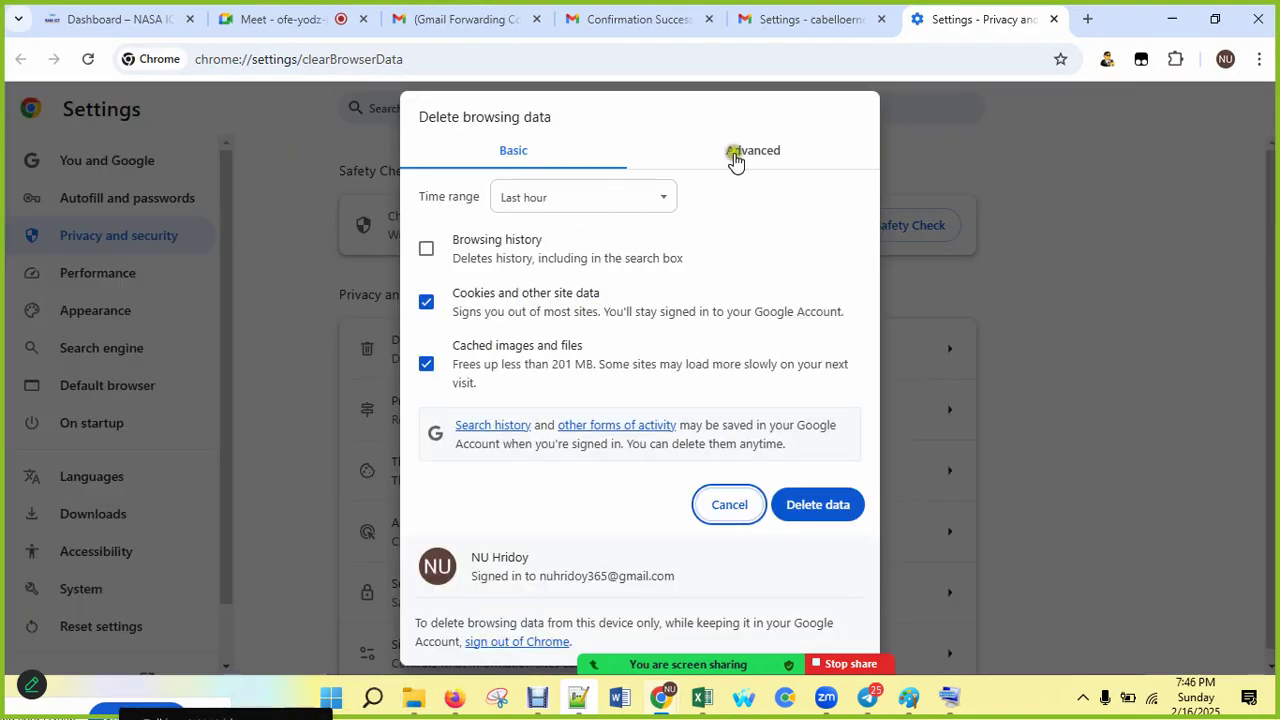
left_click(612, 196)
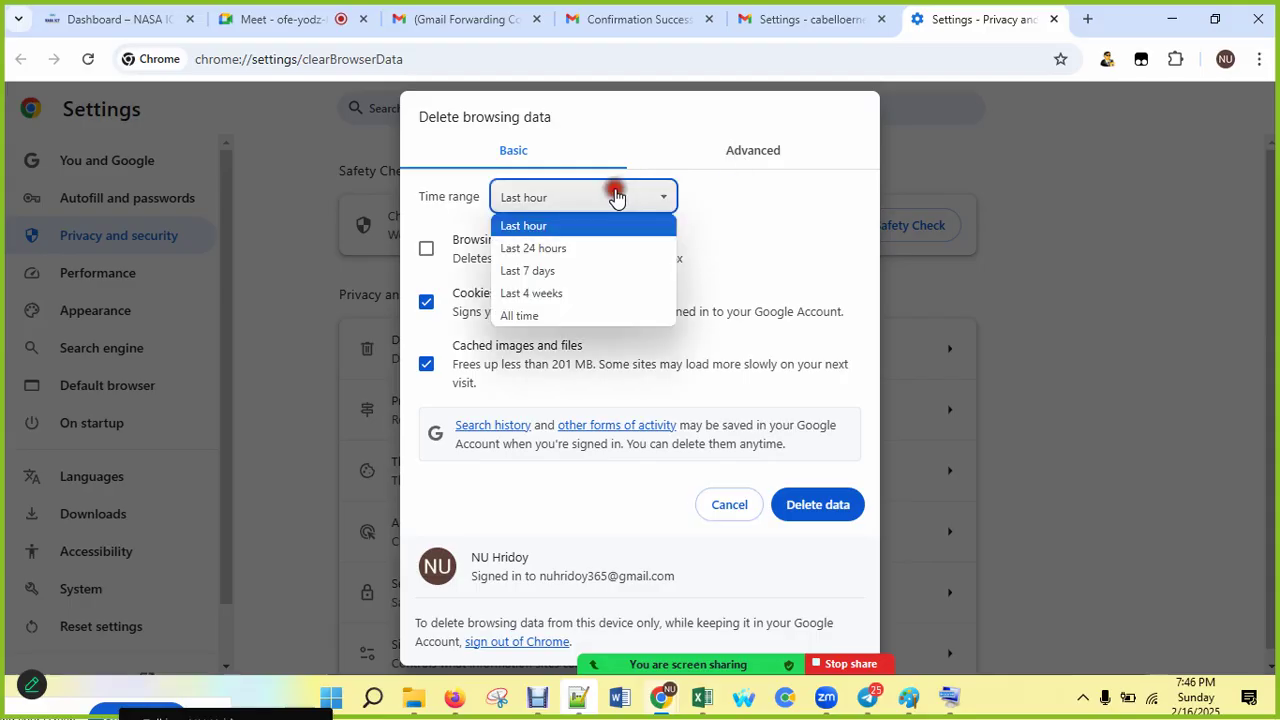
left_click(566, 314)
left_click(760, 152)
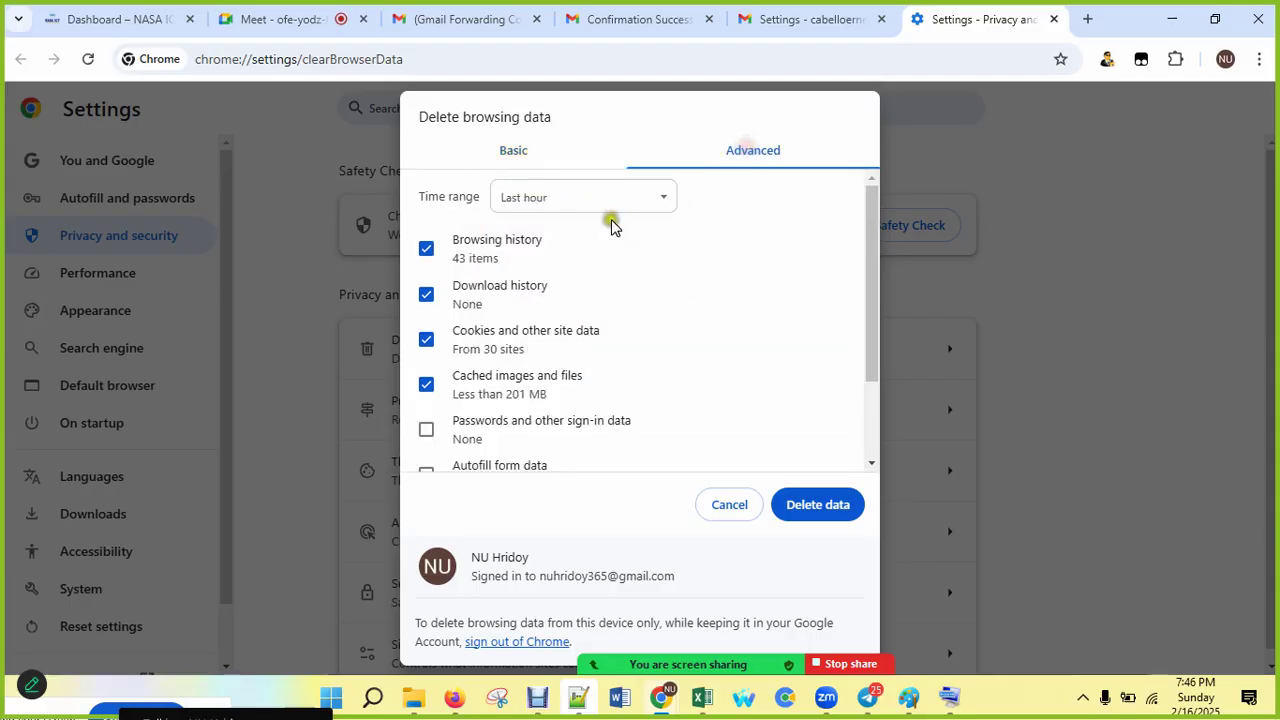
left_click(607, 208)
left_click(569, 318)
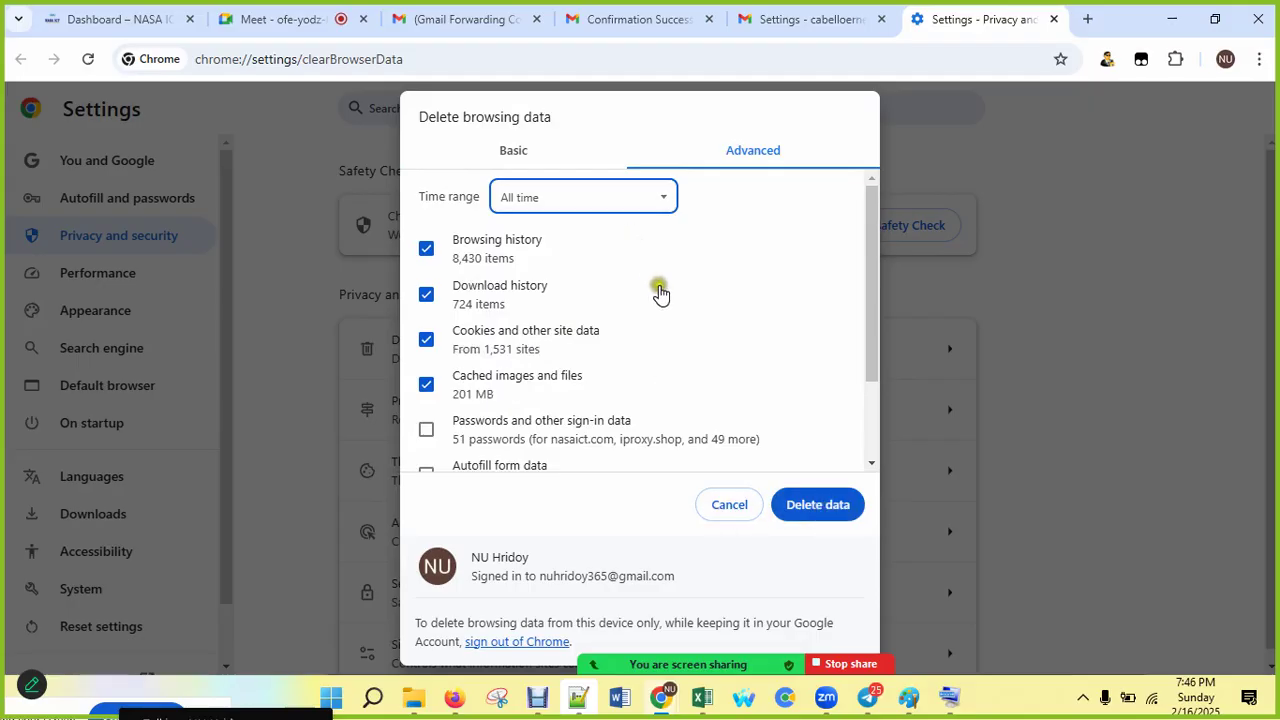
left_click(738, 512)
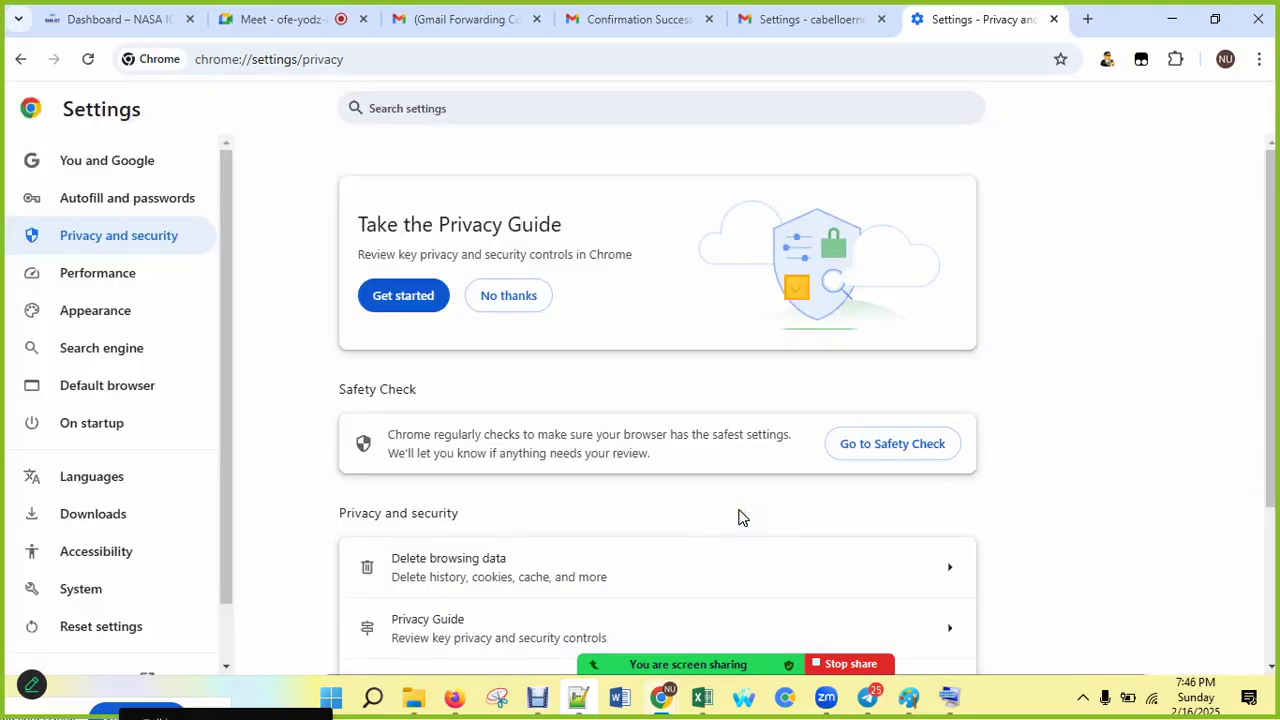
Step: Minimize Chrome, Firefox and Excel to bring device setup.txt in Notepad++ into view
left_click(1172, 19)
left_click(1172, 20)
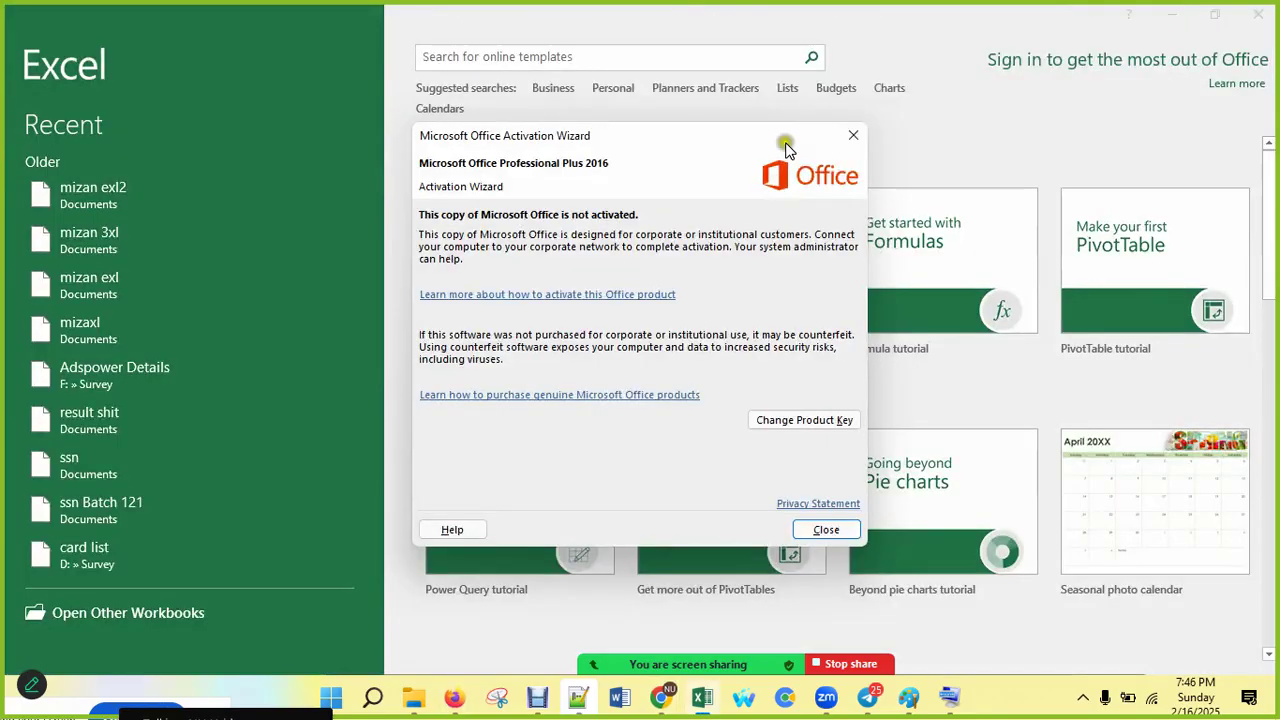
left_click(853, 132)
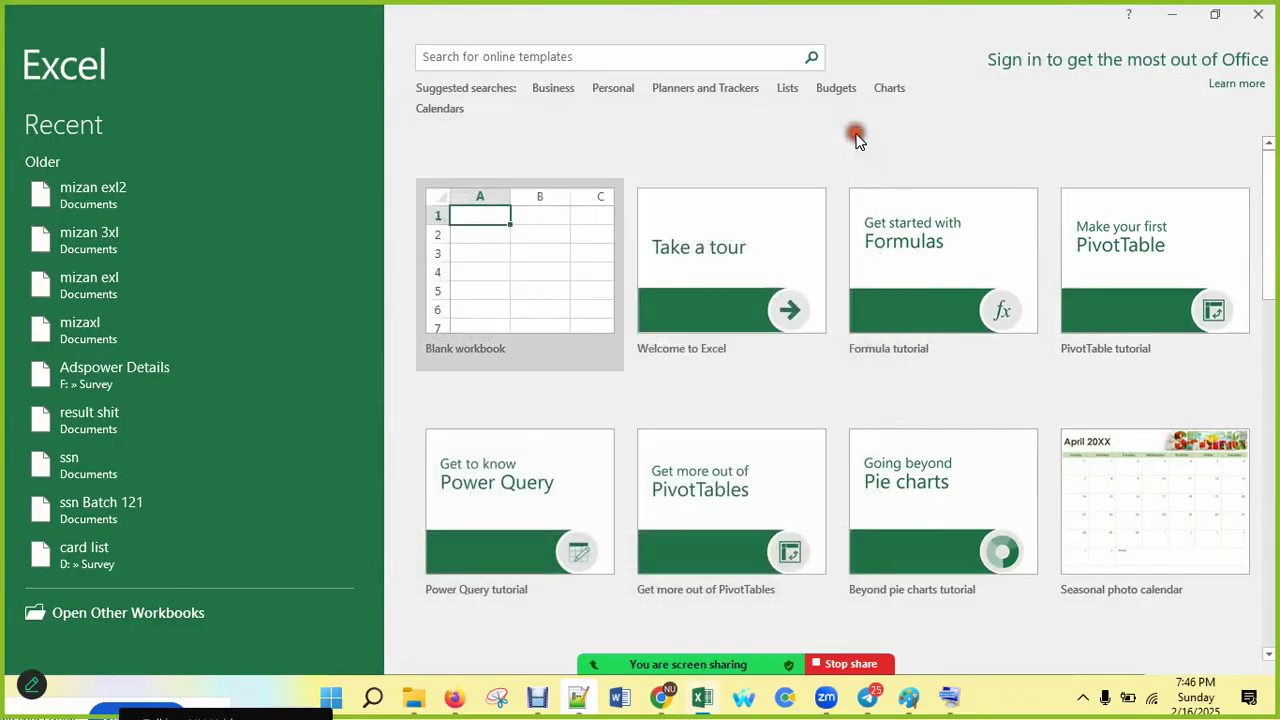
left_click(1172, 14)
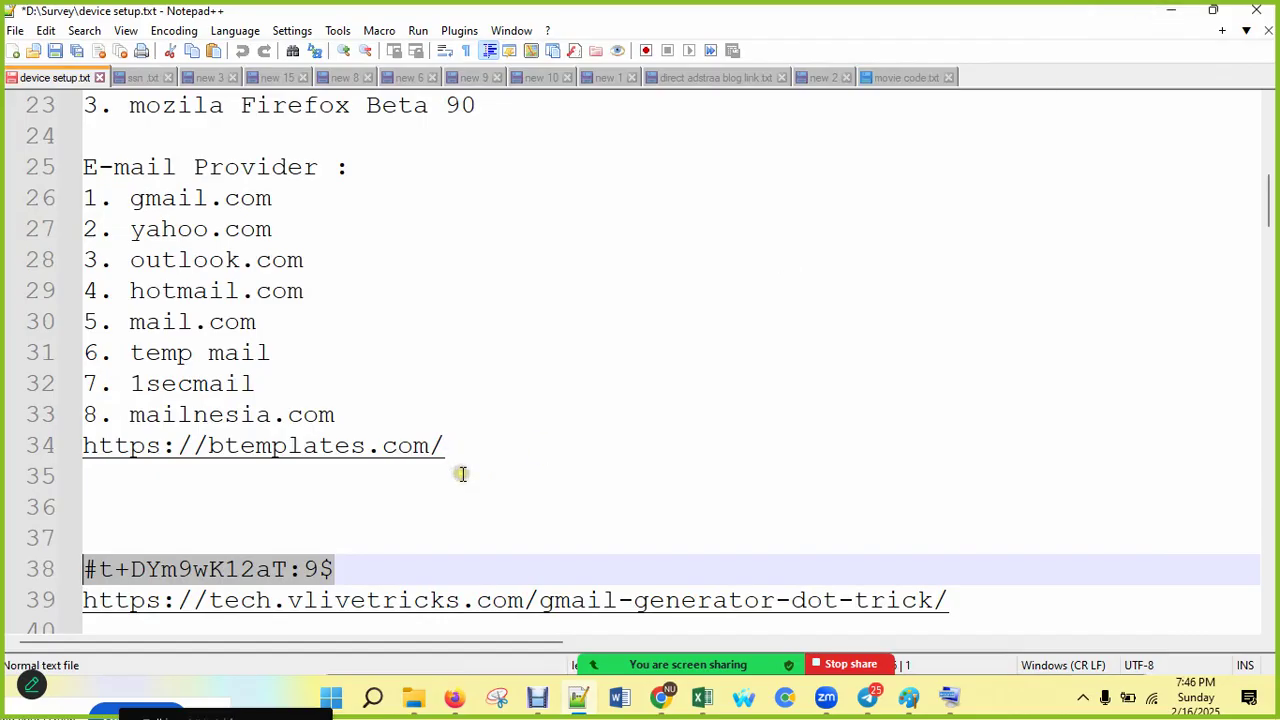
scroll(449, 459, "up", 2)
scroll(449, 459, "down", 1)
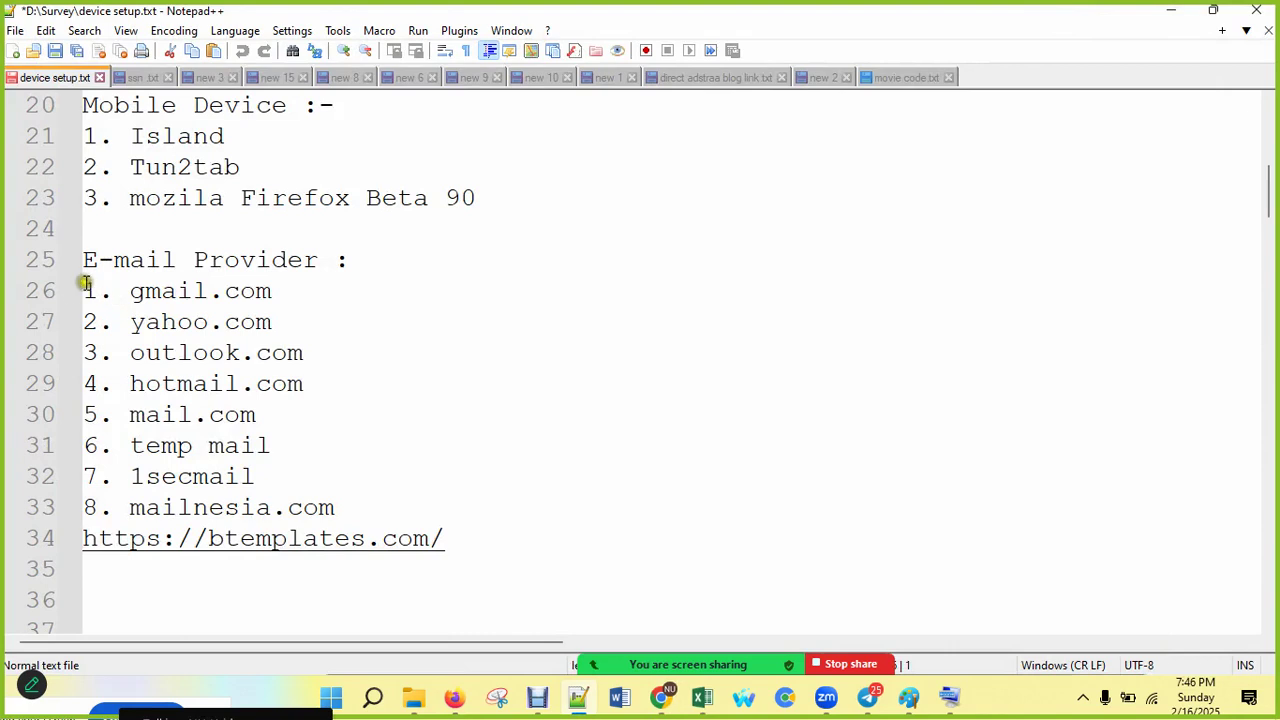
Step: Go over the provider entries, gmail.com to mailnesia.com, and delete the btemplates link on line 34
left_click_drag(130, 290, 240, 290)
left_click_drag(143, 320, 222, 356)
left_click_drag(133, 383, 231, 383)
left_click_drag(132, 414, 237, 414)
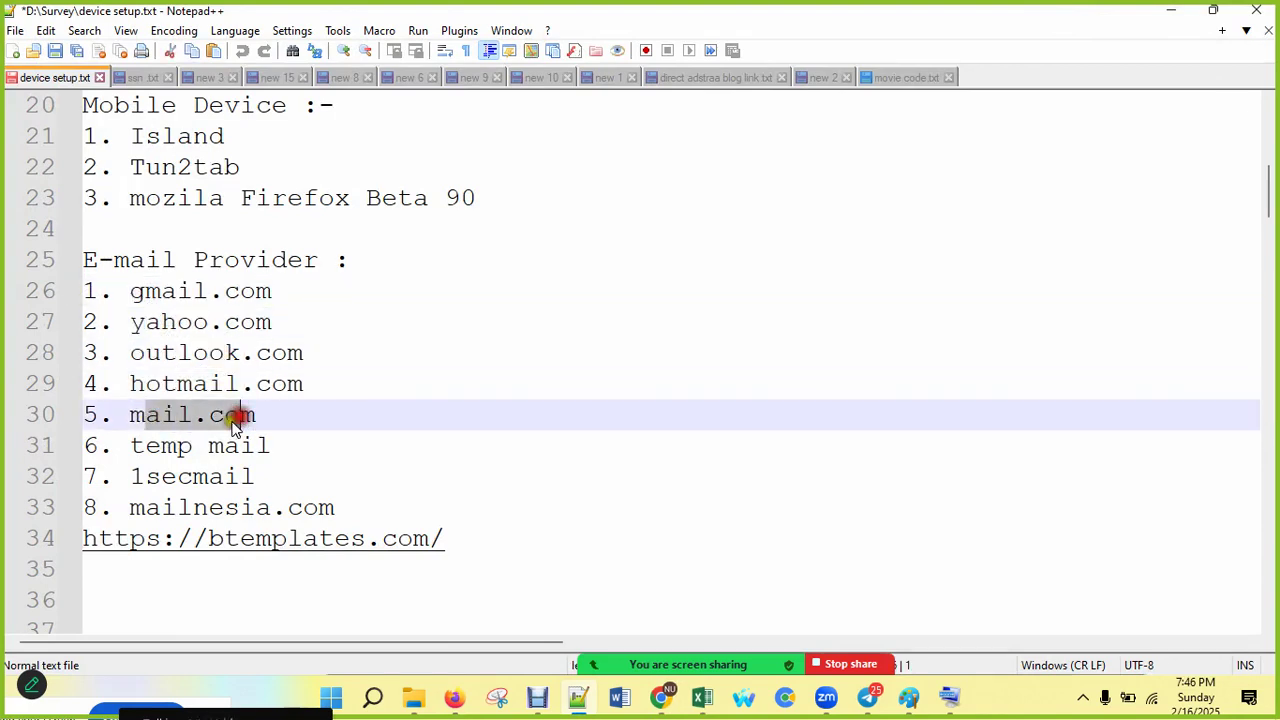
left_click_drag(128, 446, 246, 448)
left_click(135, 478)
left_click_drag(135, 478, 240, 476)
left_click_drag(145, 510, 240, 512)
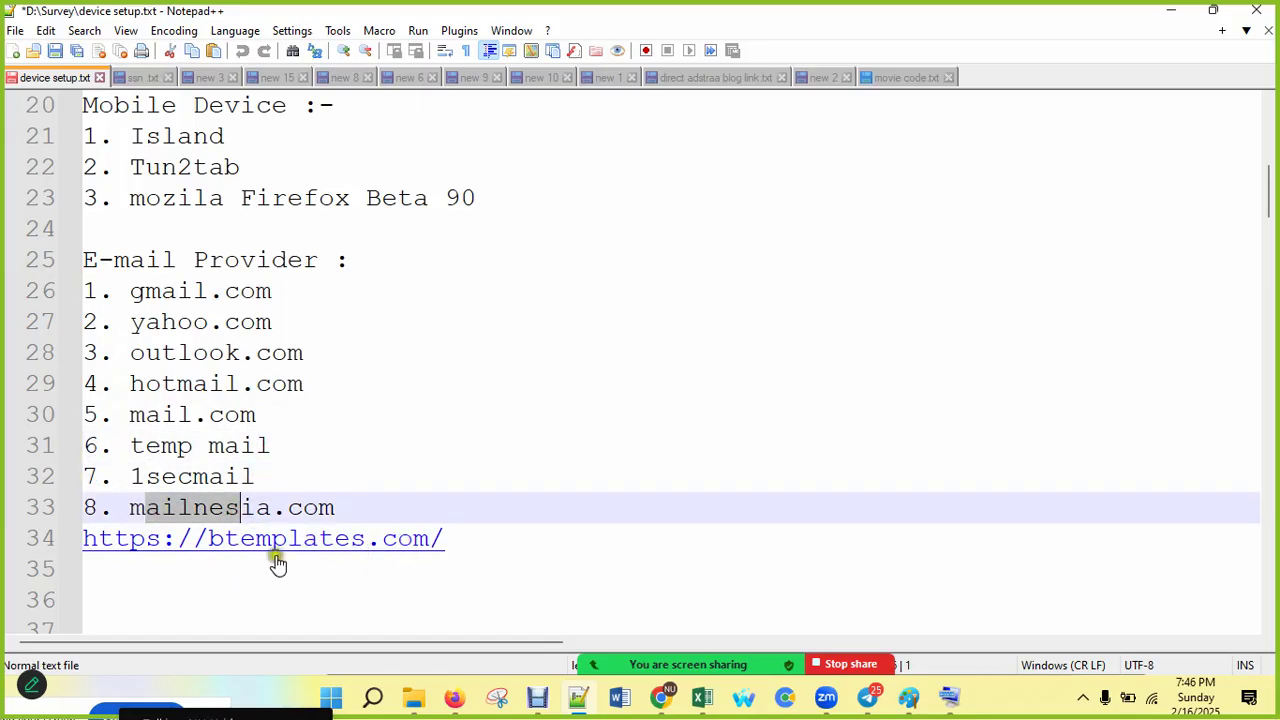
left_click_drag(447, 538, 80, 538)
key("BackSpace")
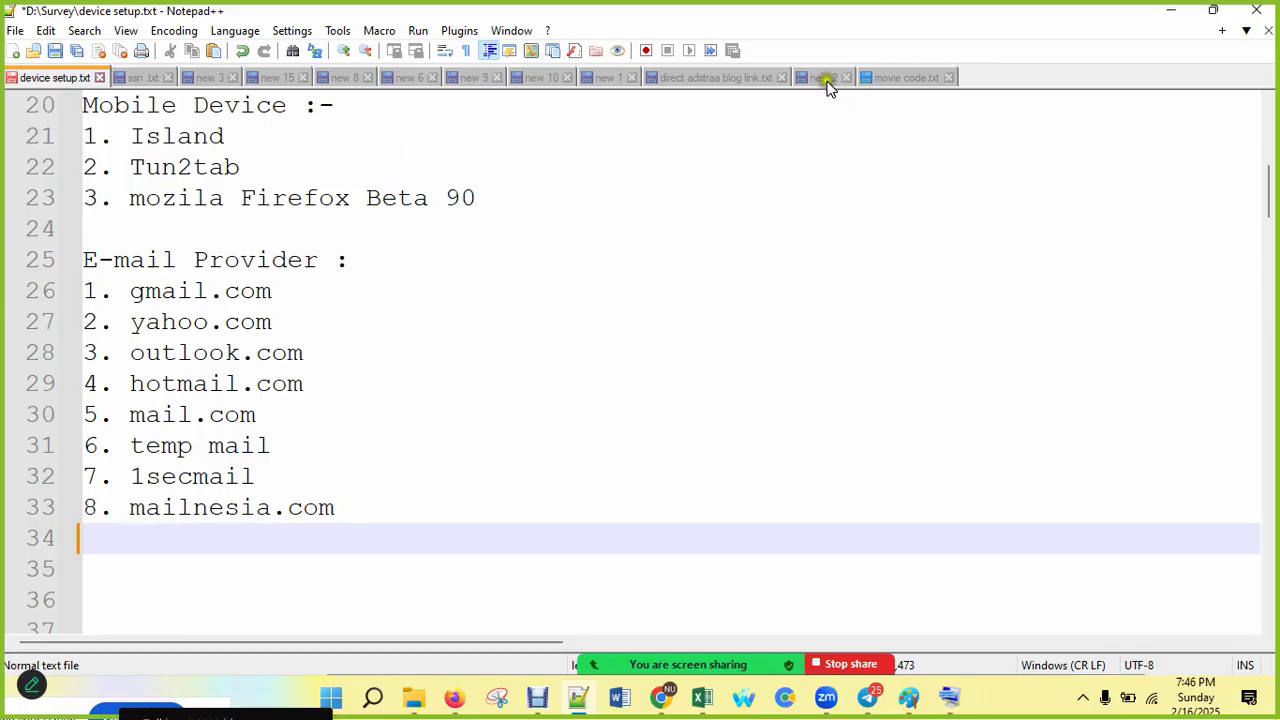
left_click(13, 51)
type("@mailnesia.com")
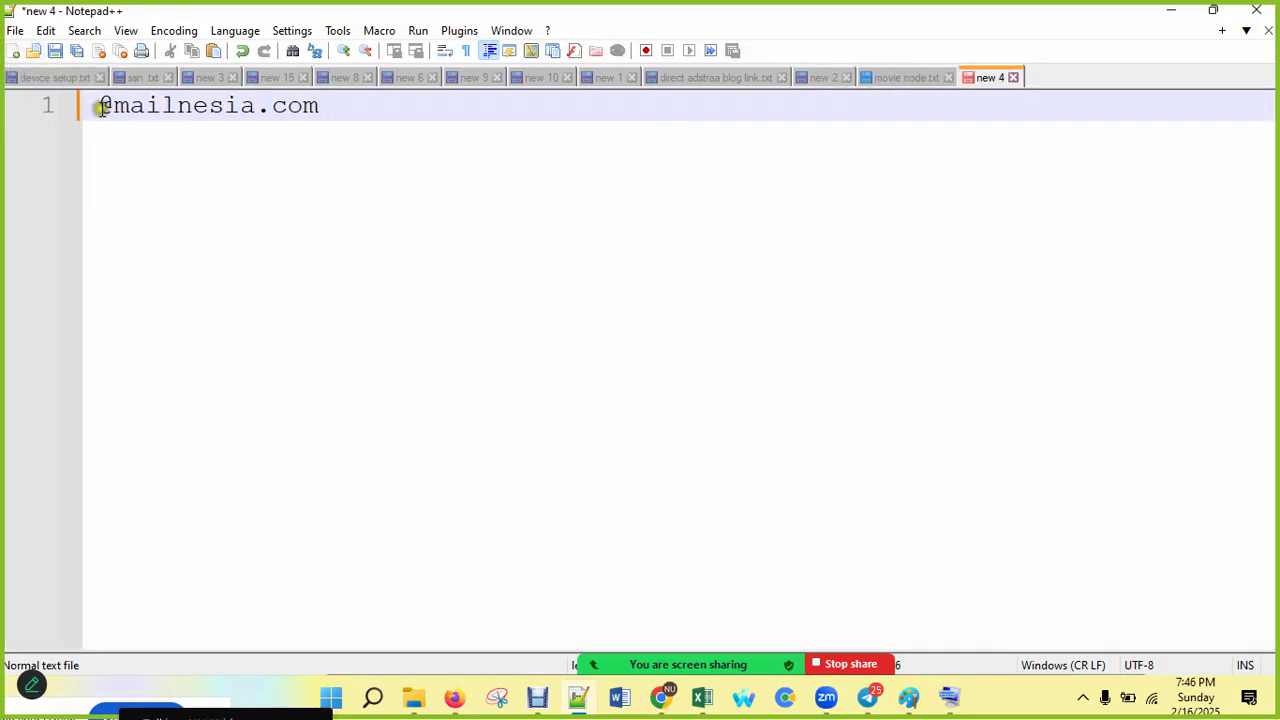
left_click_drag(103, 108, 322, 108)
key("BackSpace")
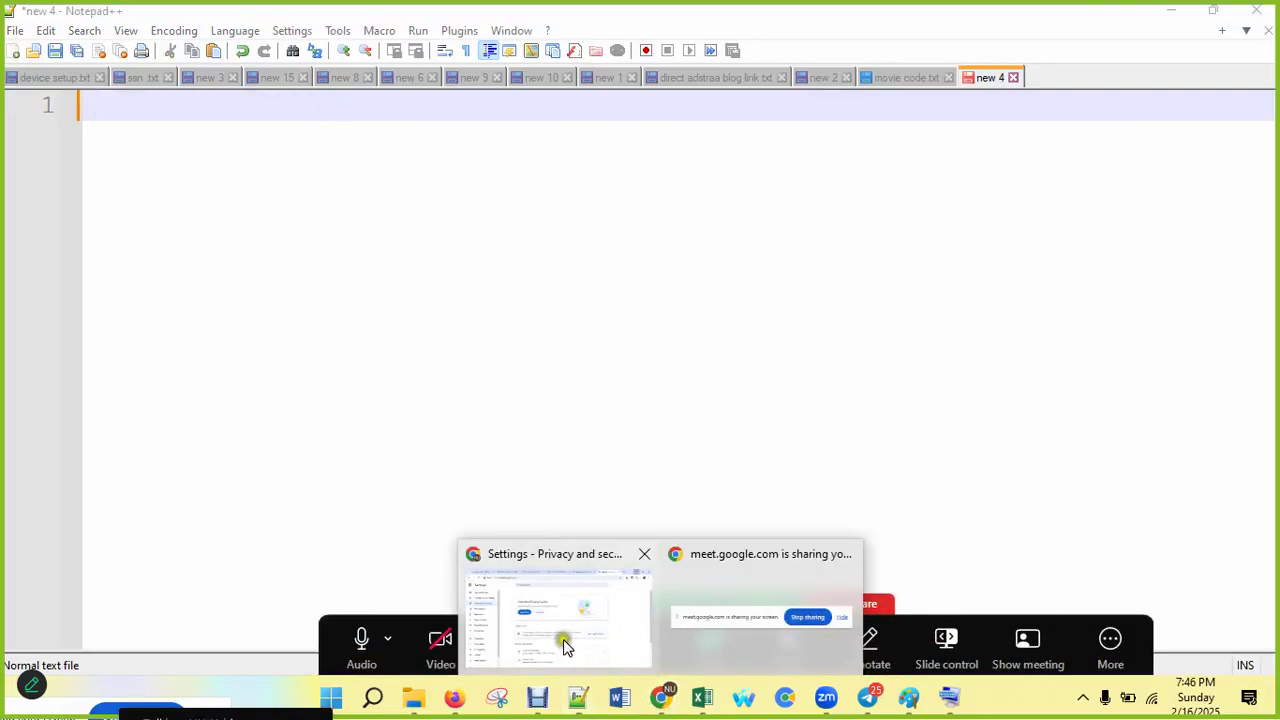
Step: Minimize Chrome, Notepad++ and Paint so the desktop shows
left_click(561, 636)
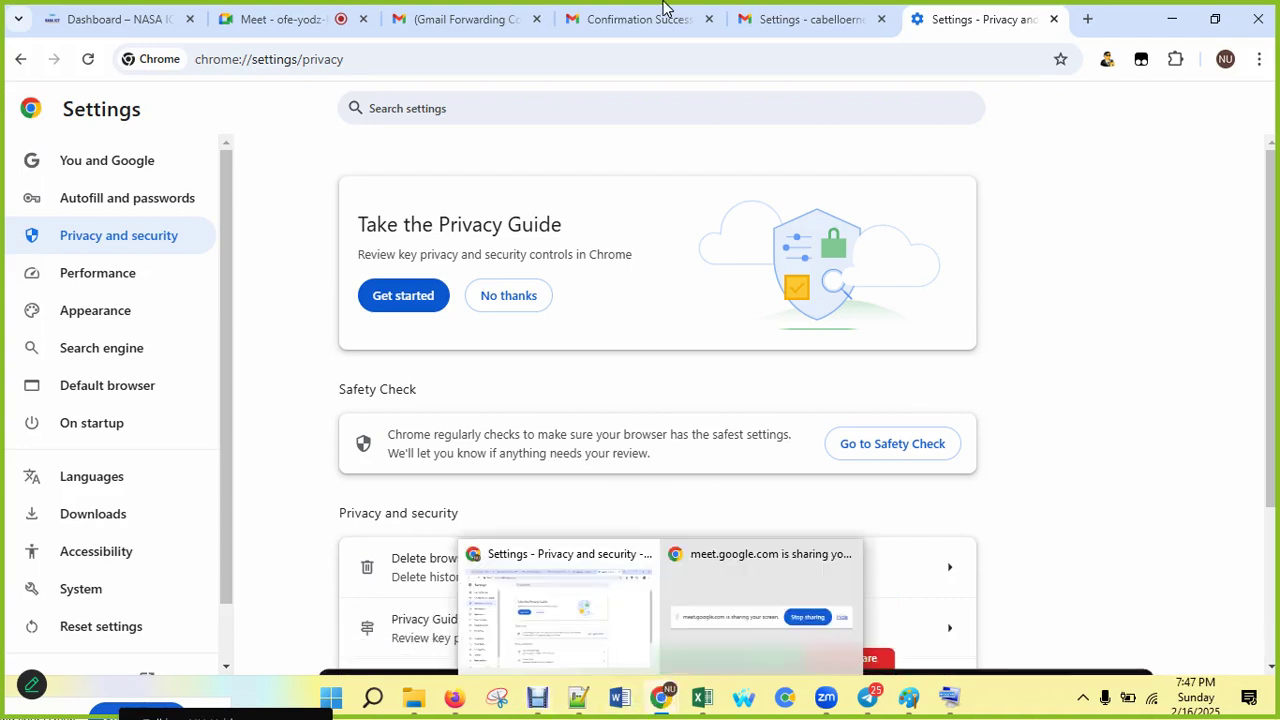
left_click(1177, 19)
left_click(1168, 8)
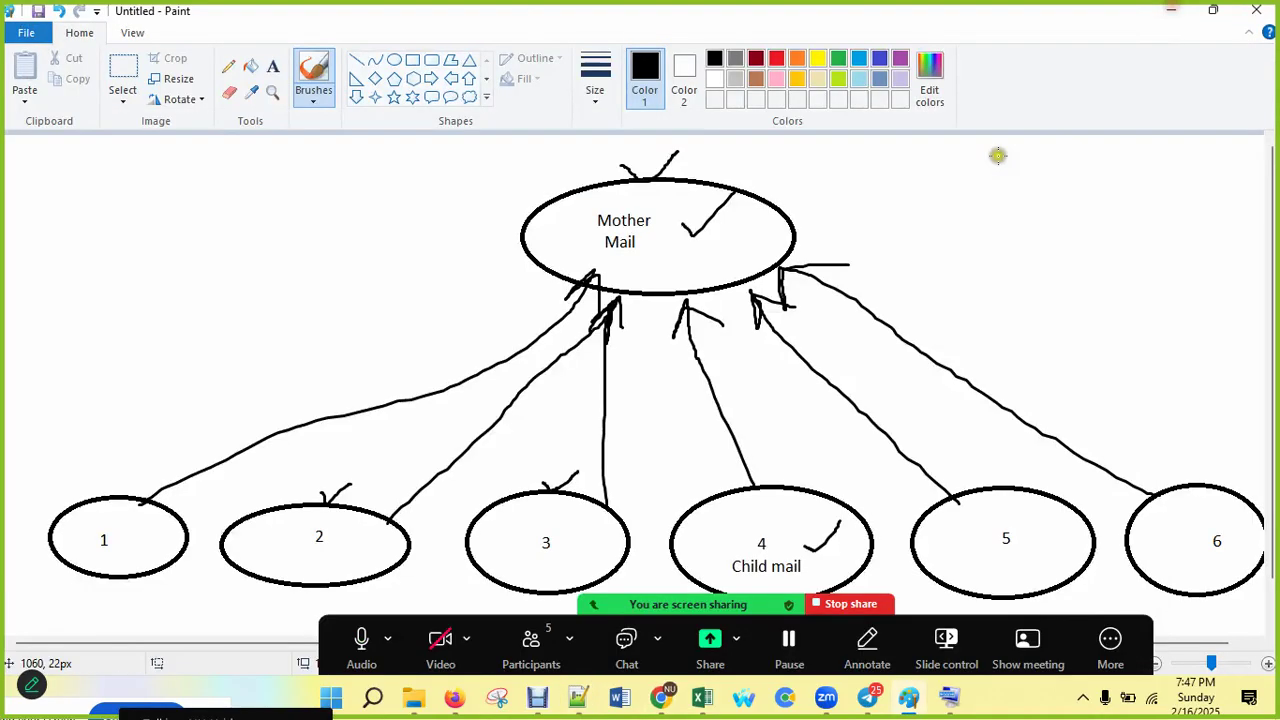
left_click(1174, 10)
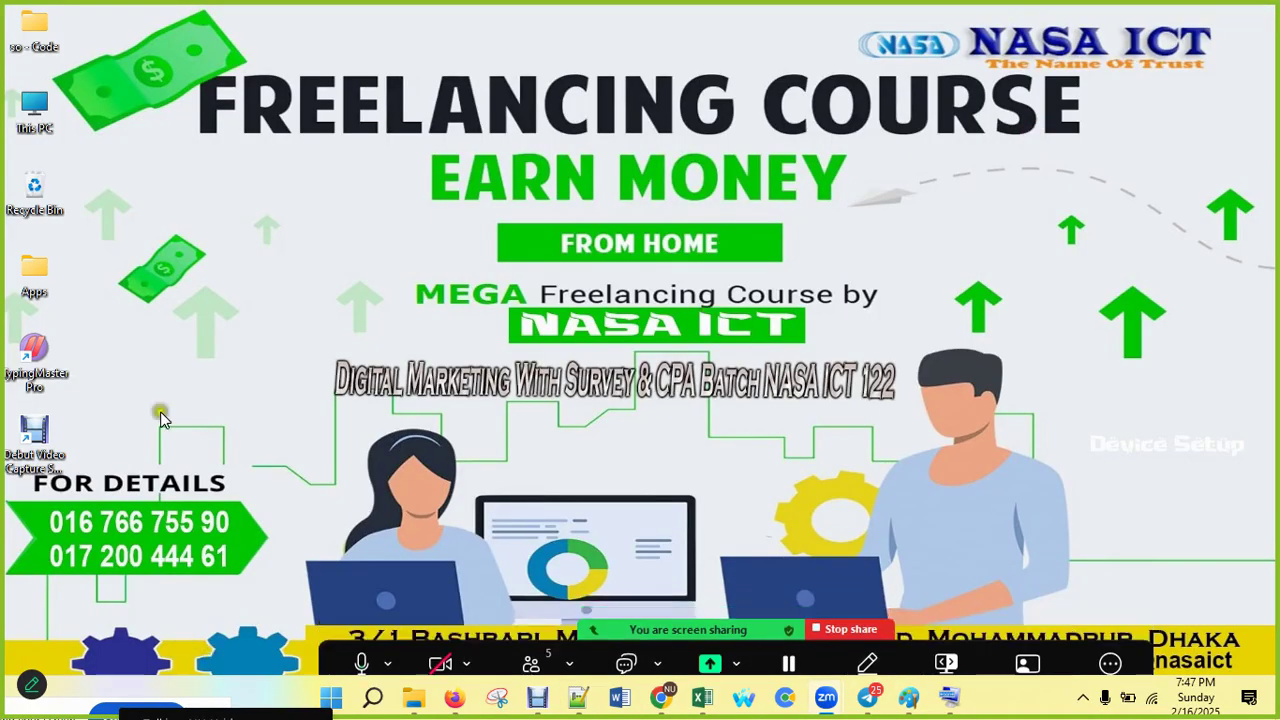
Step: Run 'recent' from the Run box to open the Recent folder
left_click(952, 700)
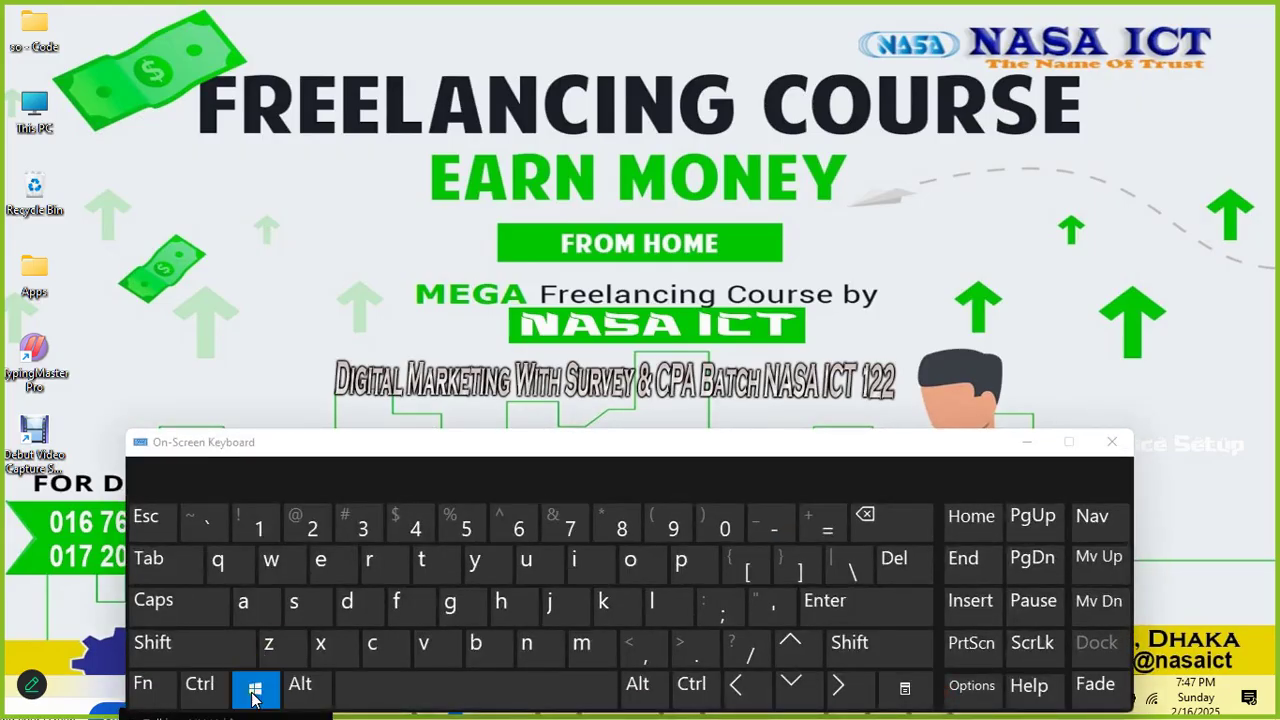
left_click(373, 566)
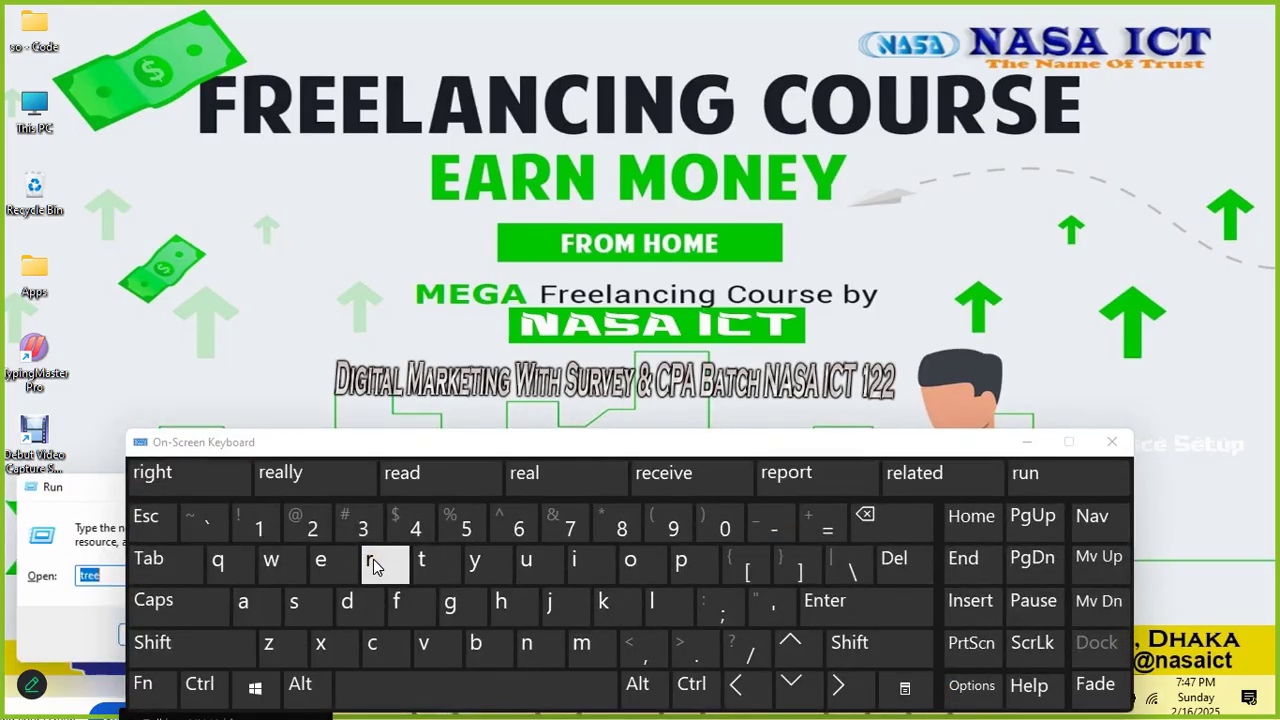
left_click_drag(87, 495, 257, 156)
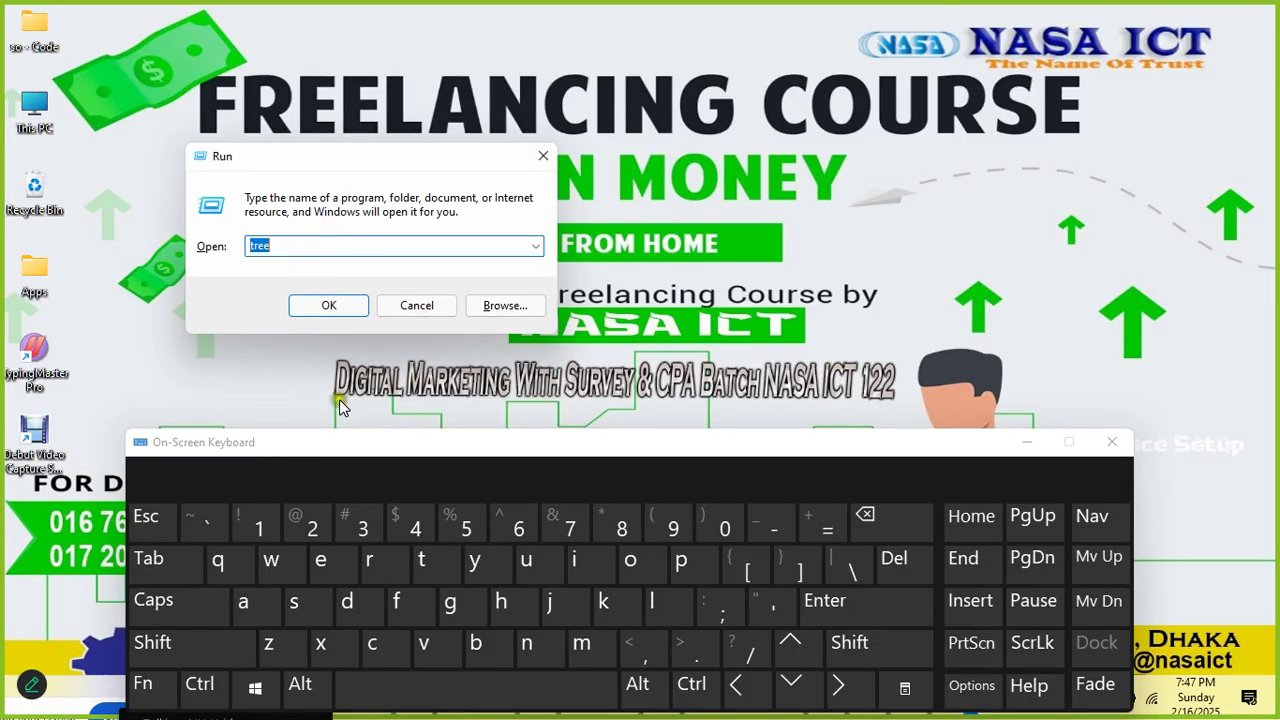
left_click(543, 156)
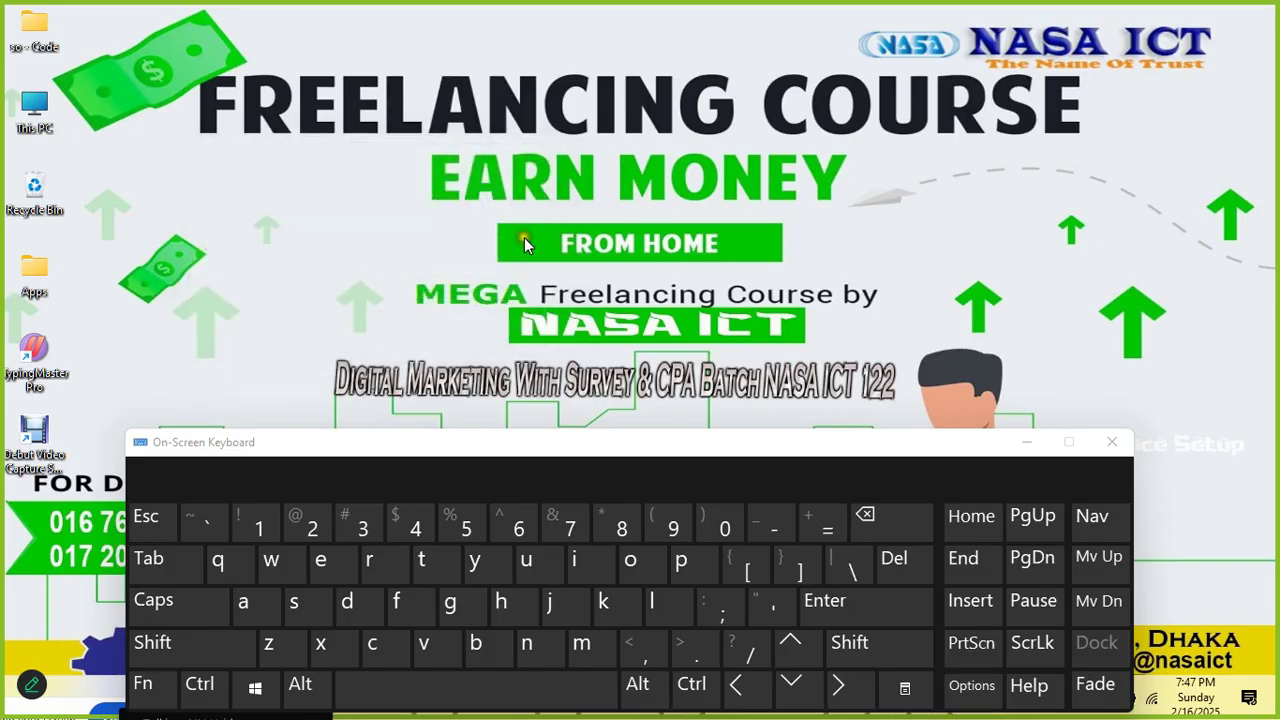
left_click(373, 567)
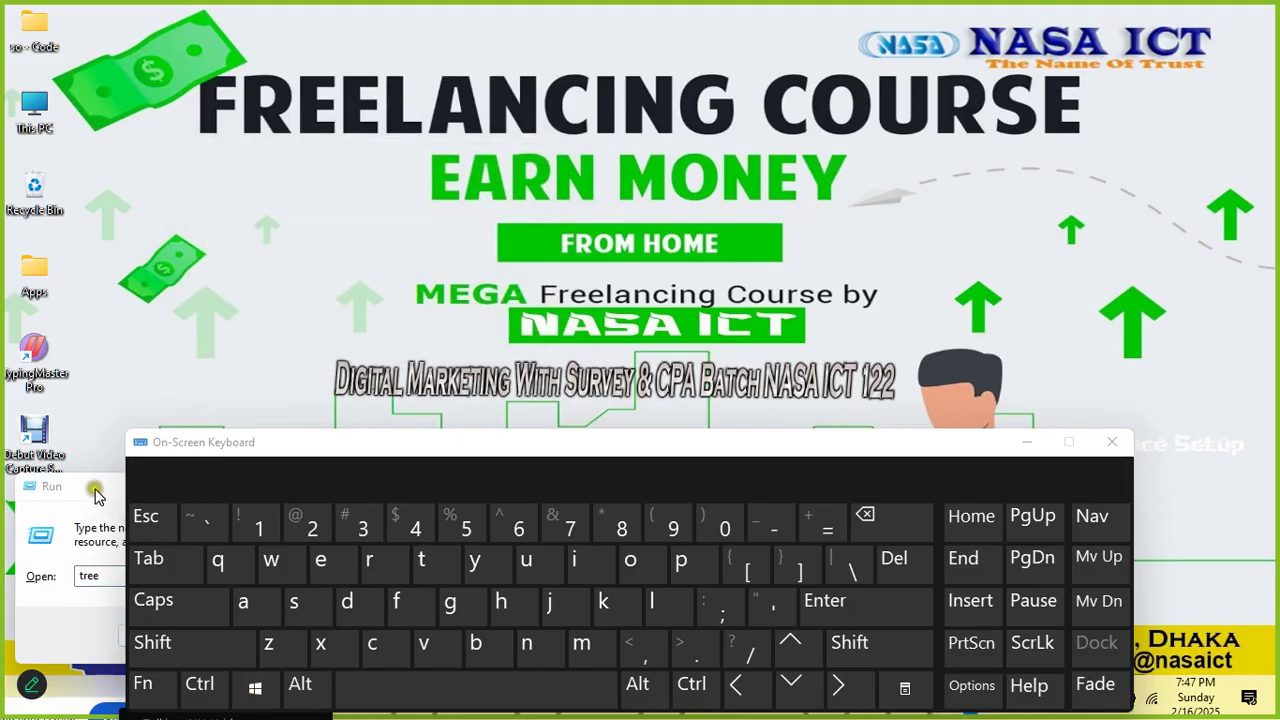
left_click_drag(97, 488, 215, 225)
key("super")
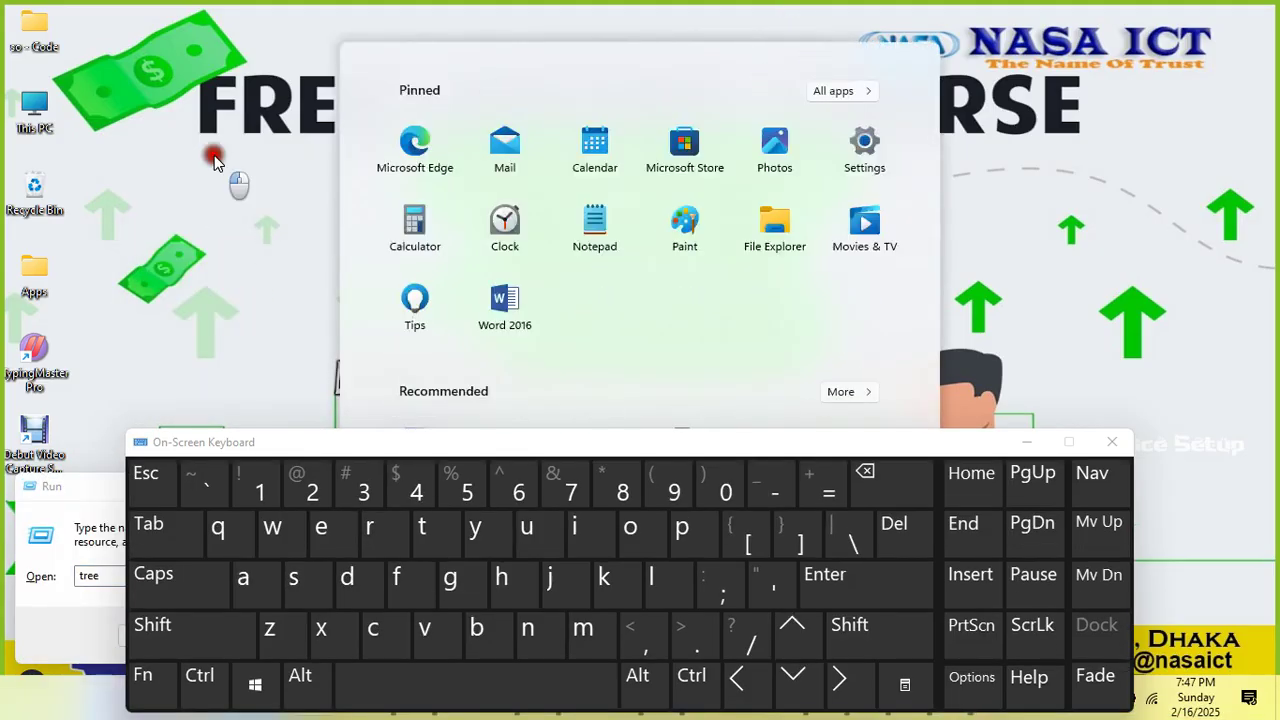
key("super")
left_click(1027, 441)
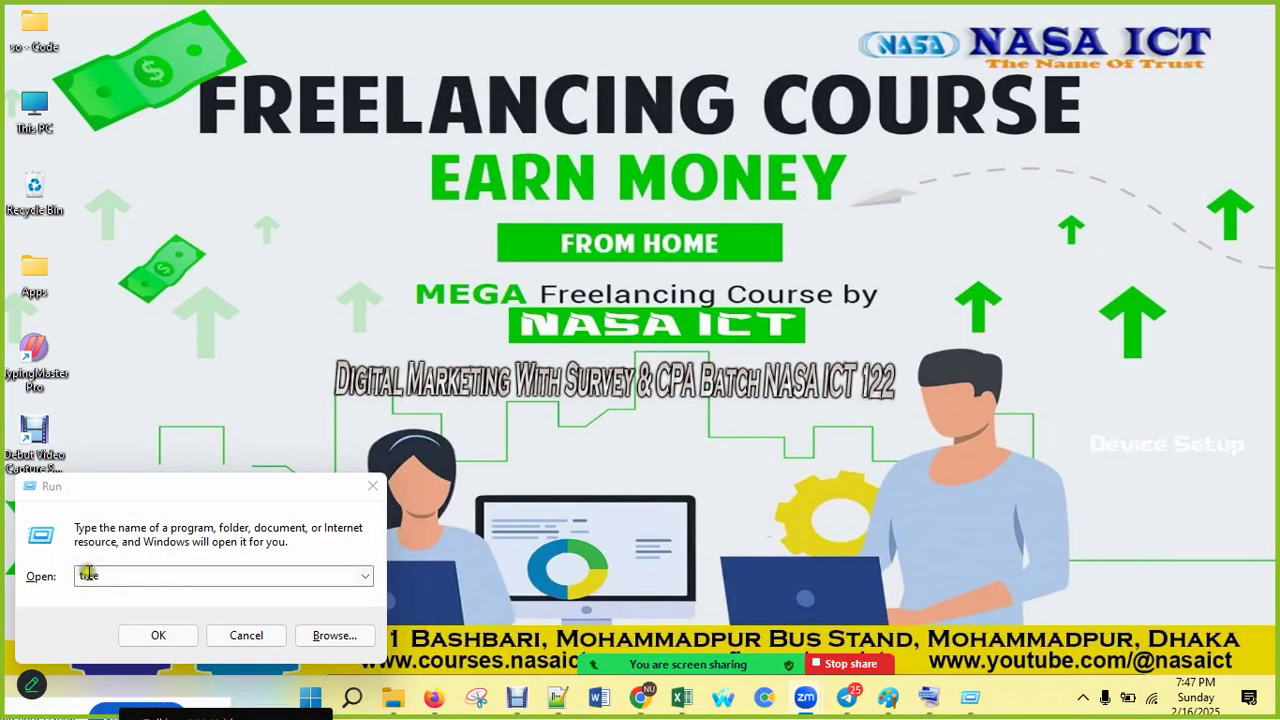
left_click(109, 577)
left_click_drag(106, 577, 59, 574)
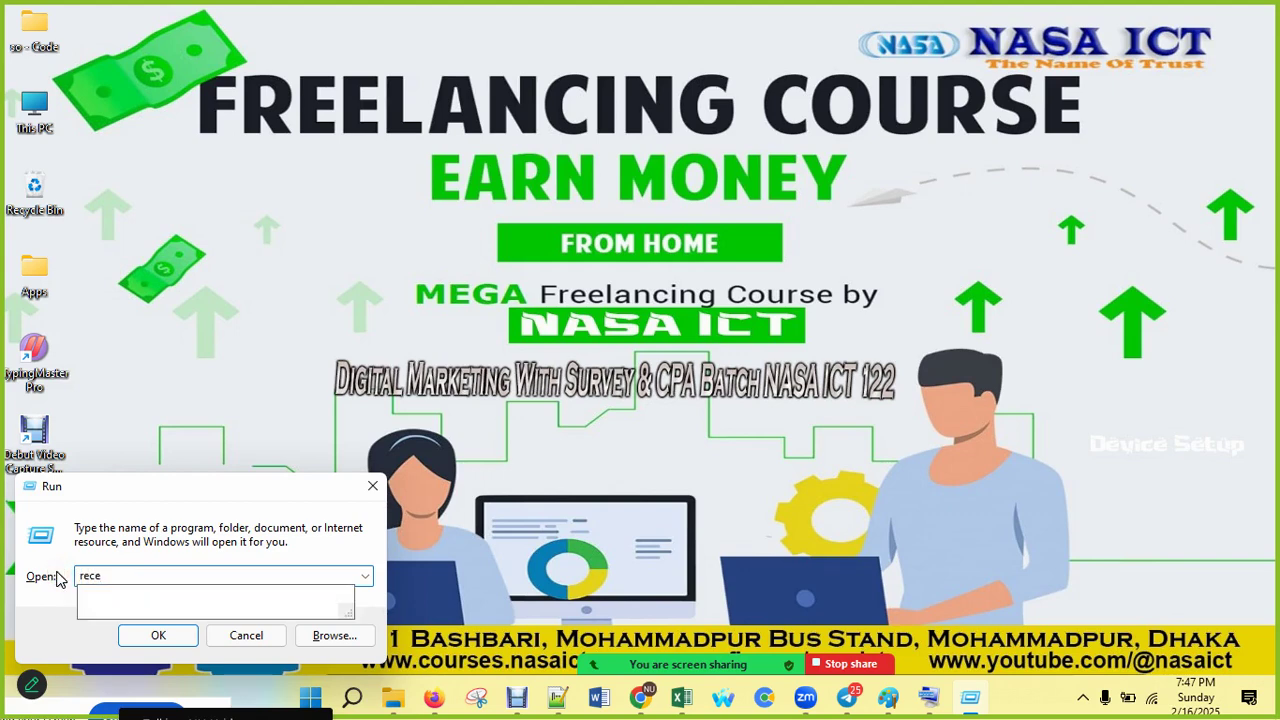
key("Return")
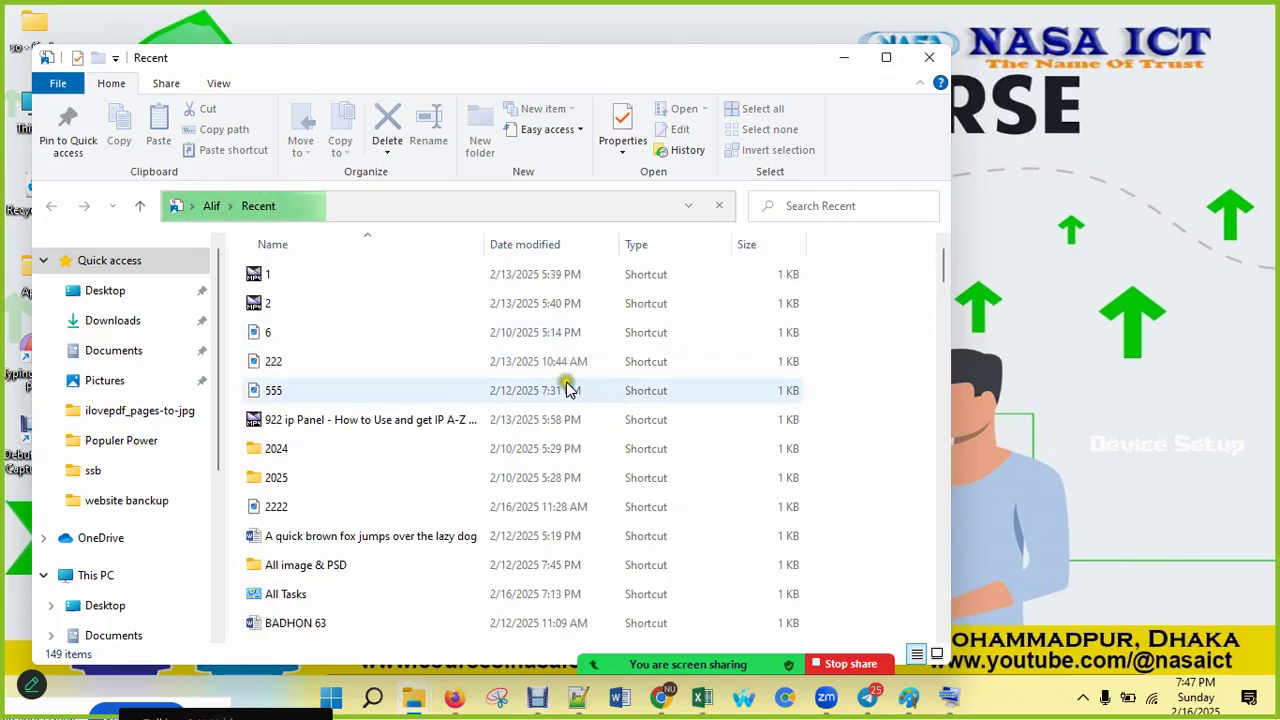
Step: Delete all 149 Recent shortcuts and close the folder window
key("ctrl+a")
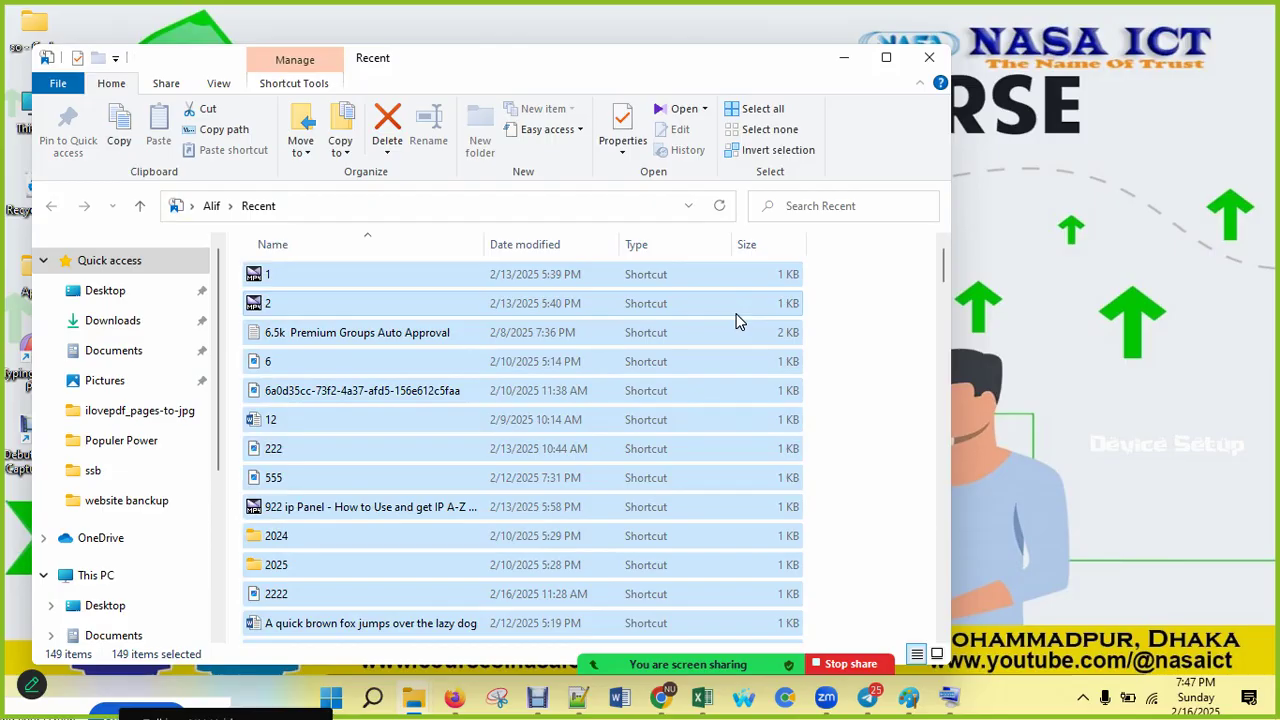
key("Delete")
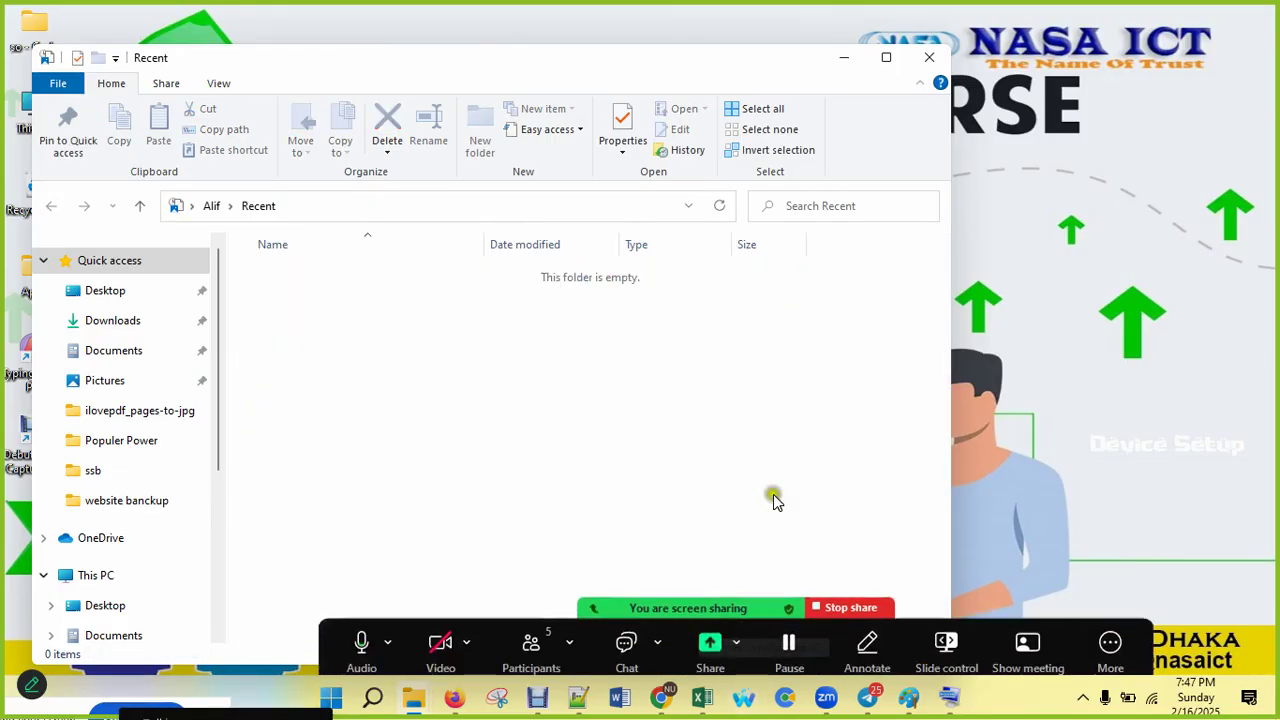
mouse_move(955, 706)
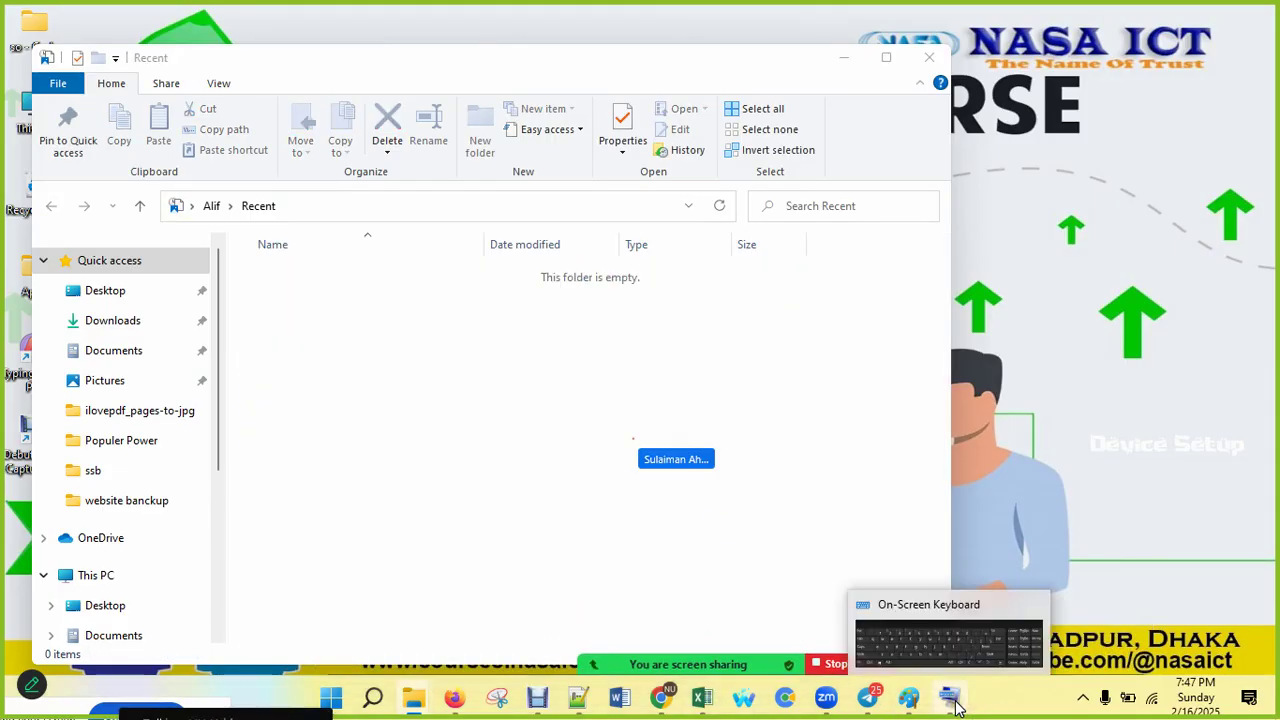
left_click(929, 57)
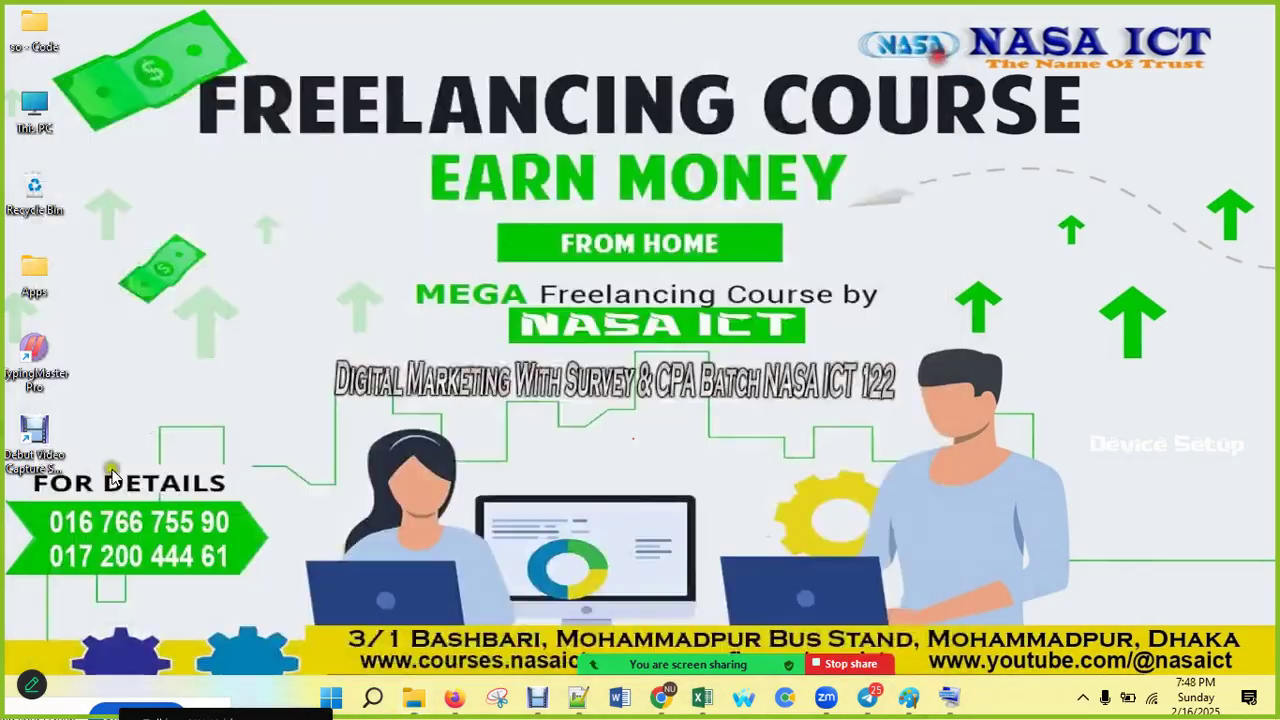
Step: Run 'temp' from the Run box to open the Windows Temp folder
left_click(949, 697)
left_click(255, 688)
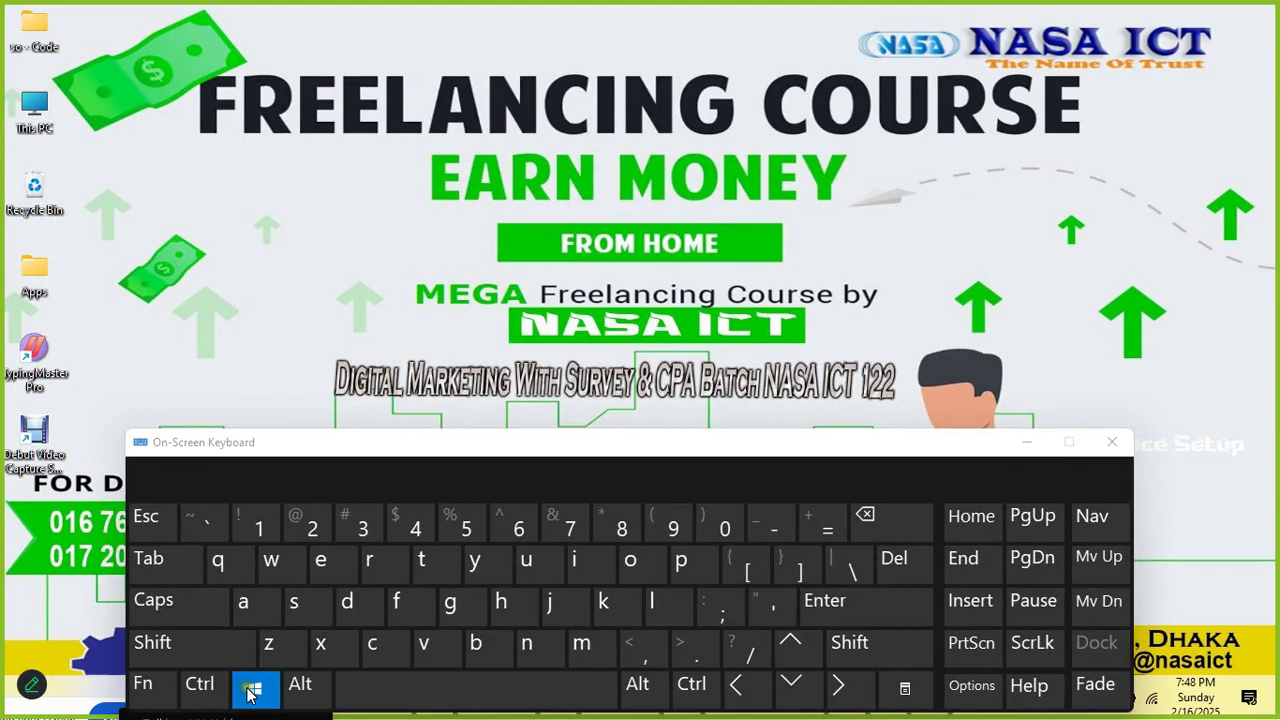
left_click(378, 566)
left_click_drag(94, 486, 136, 185)
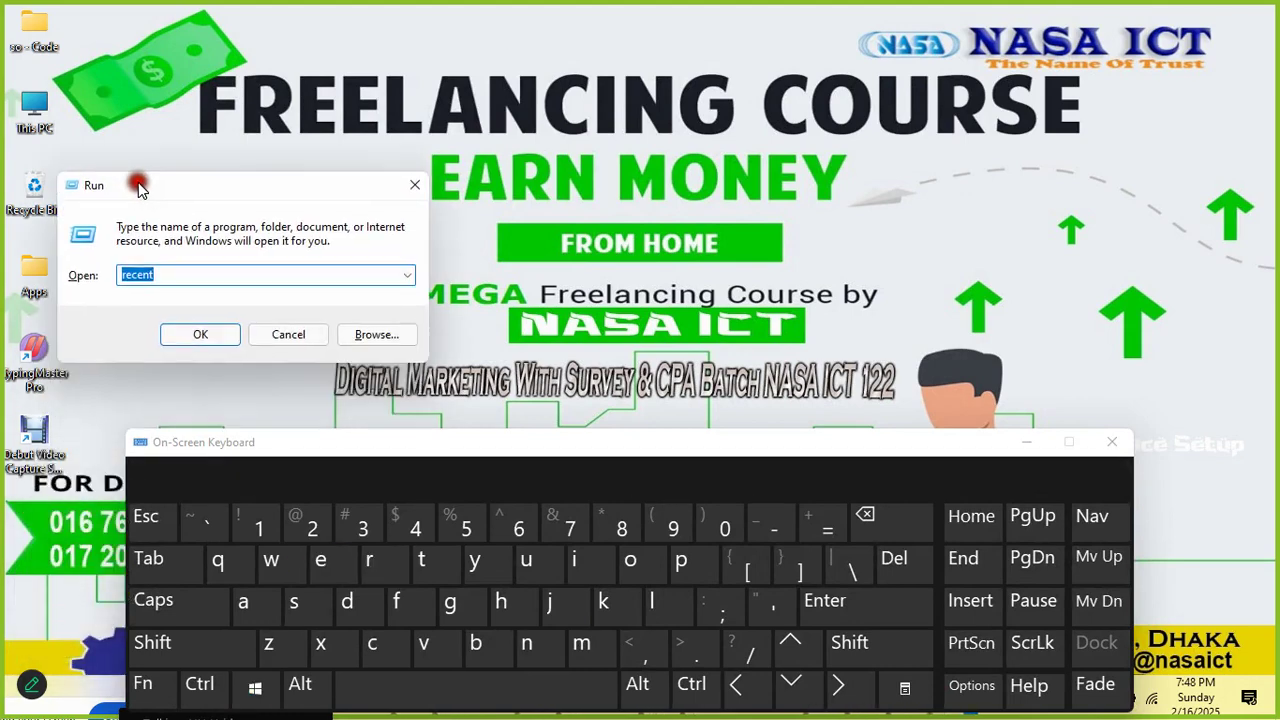
left_click(407, 276)
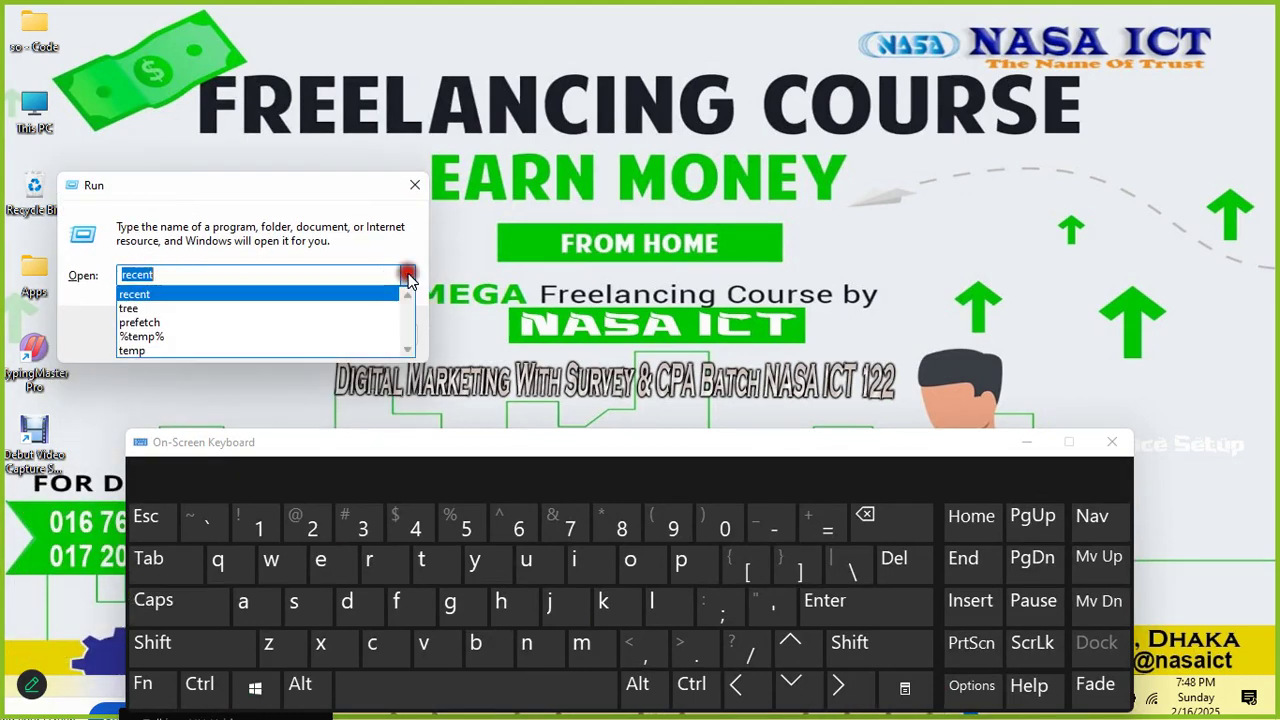
left_click(189, 274)
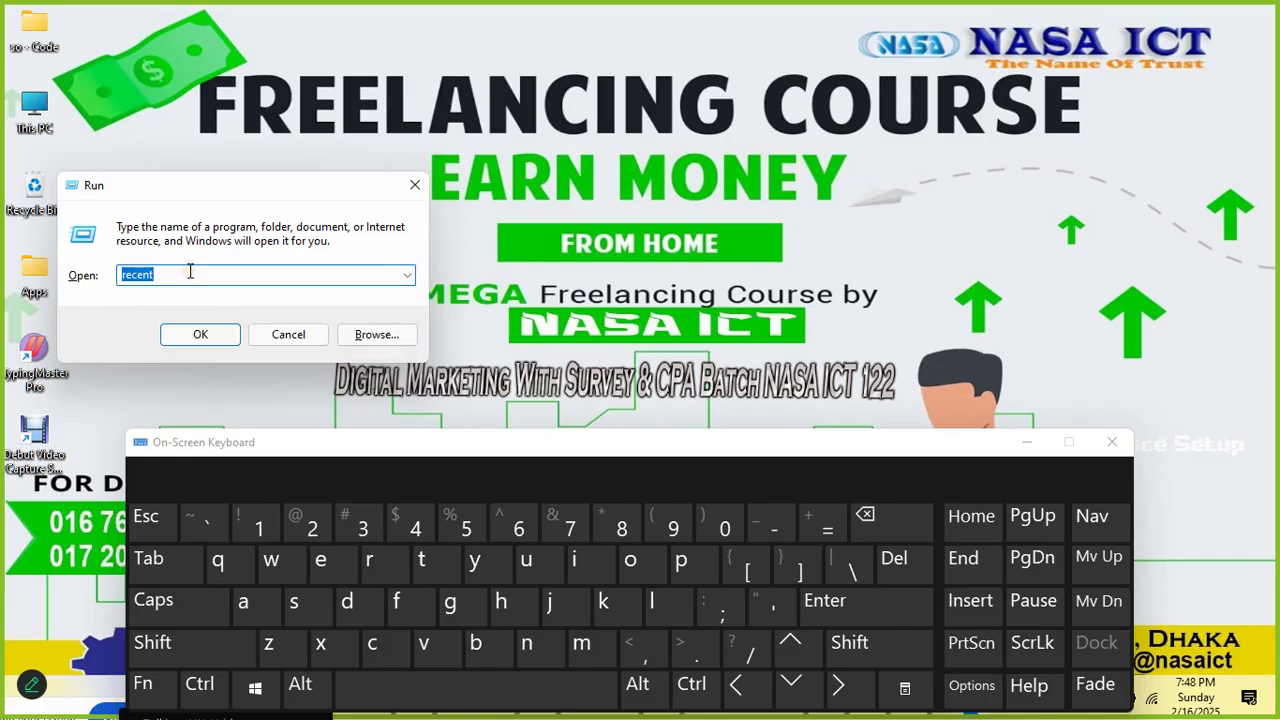
key("BackSpace")
type("temp")
left_click(880, 604)
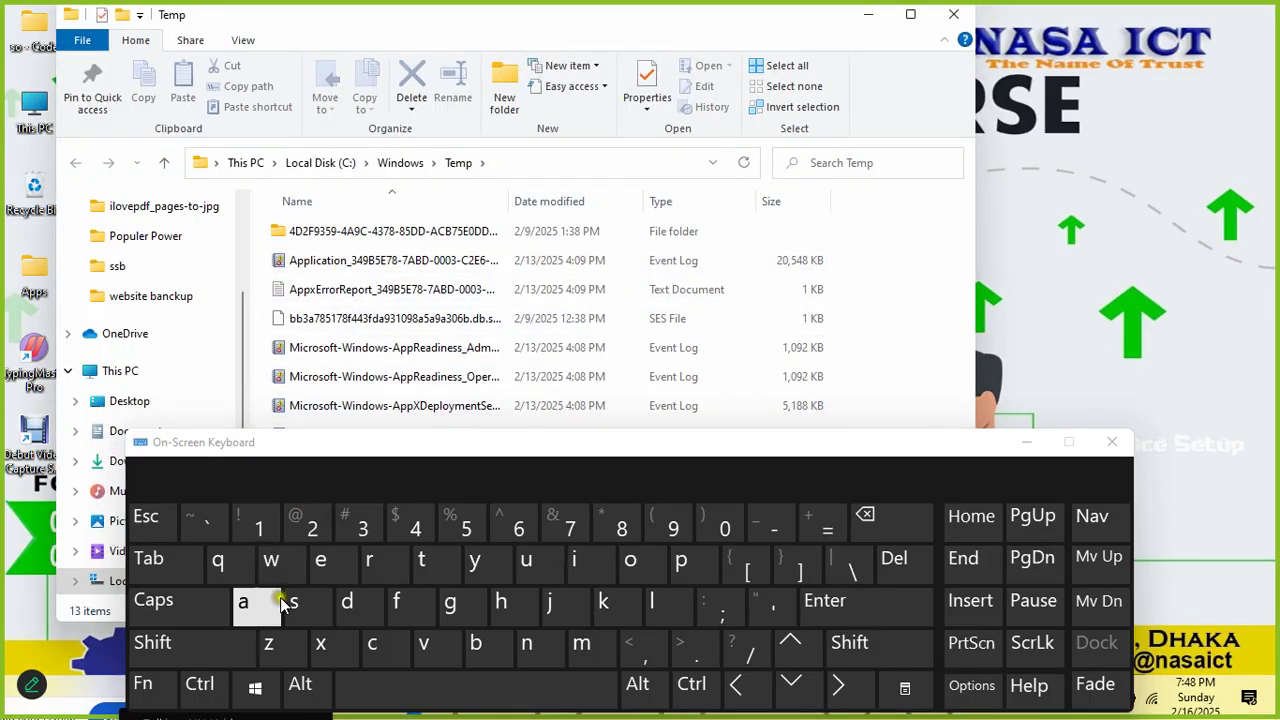
Step: Select every Temp item and attempt a permanent delete via the on-screen keyboard
left_click(200, 685)
left_click(243, 603)
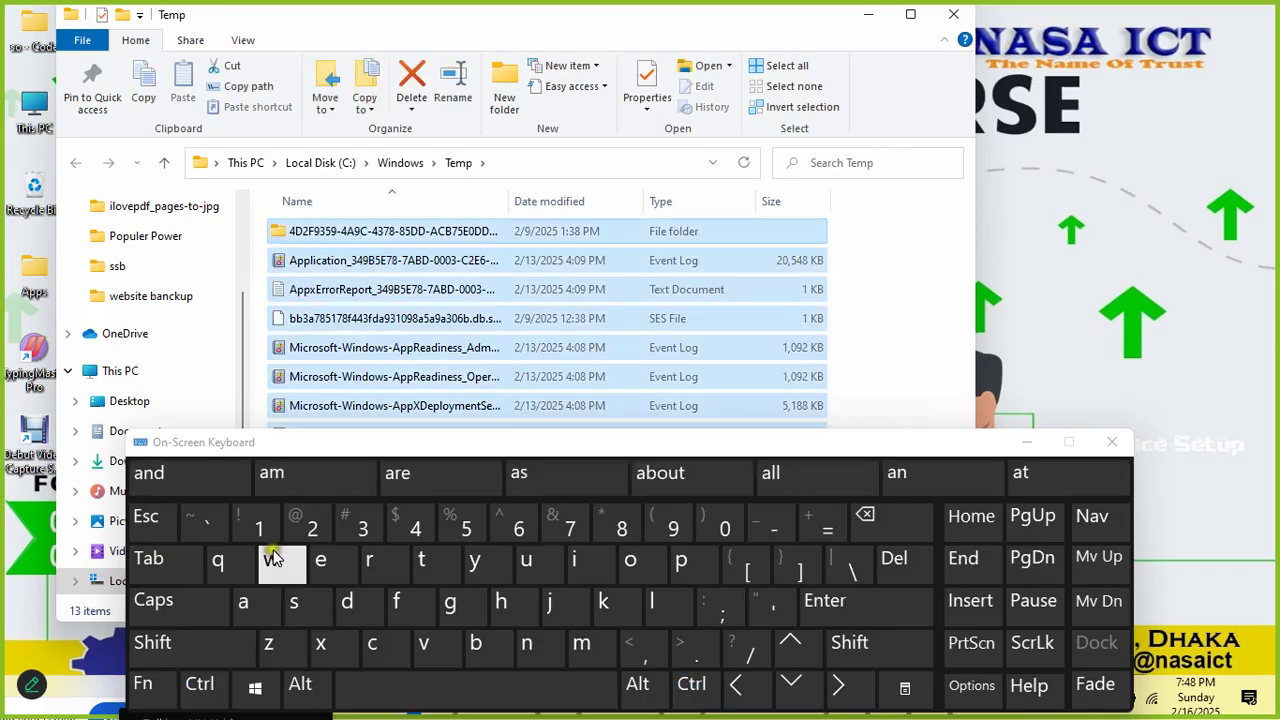
left_click_drag(957, 446, 929, 591)
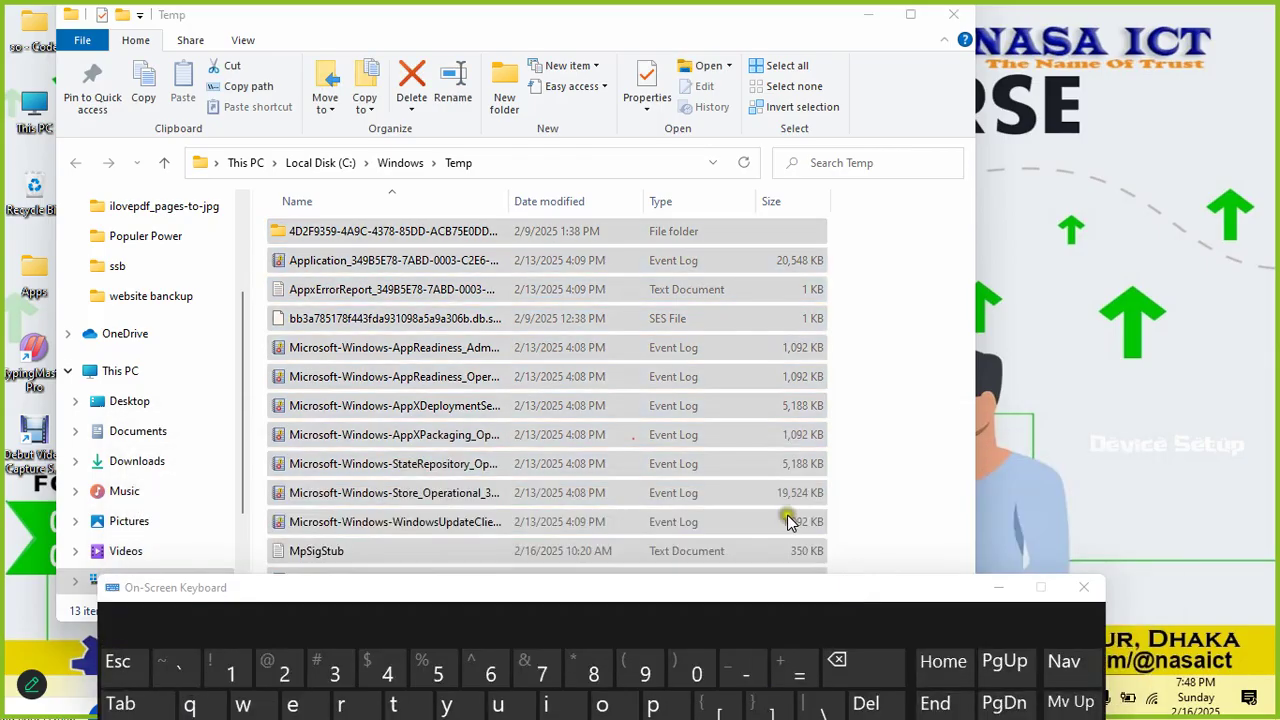
left_click_drag(725, 594, 725, 403)
left_click(175, 612)
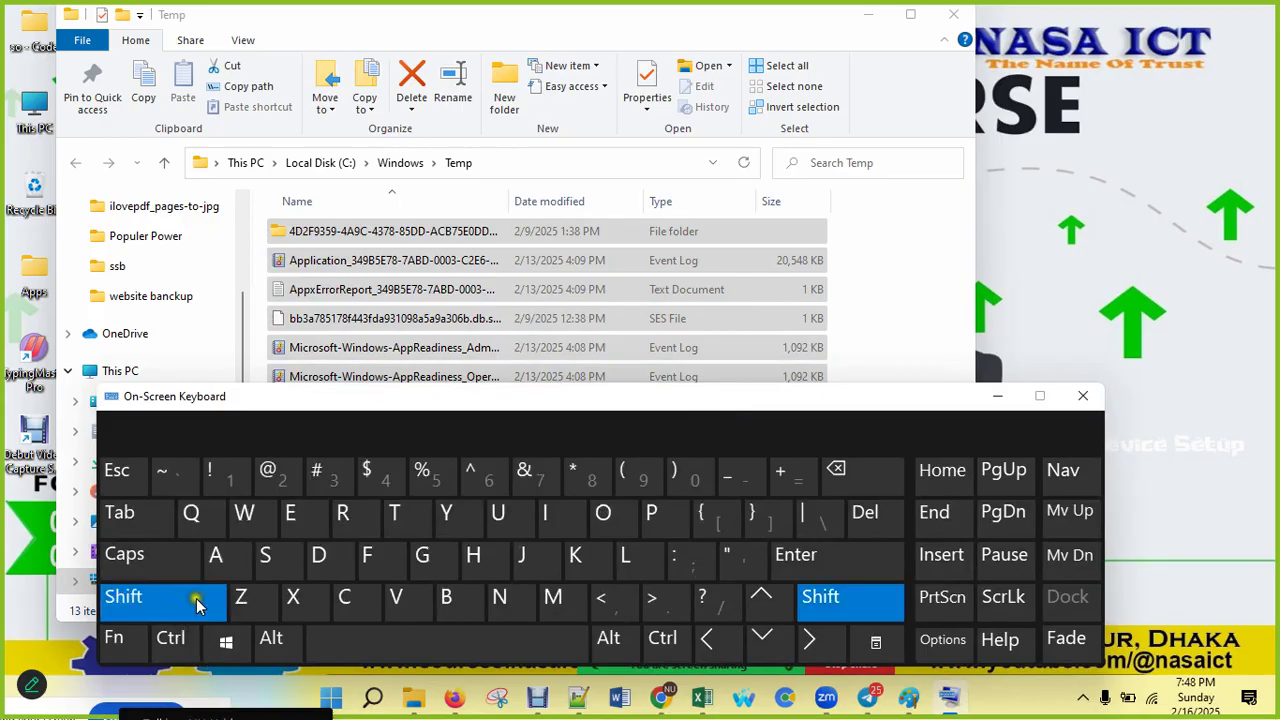
left_click(865, 514)
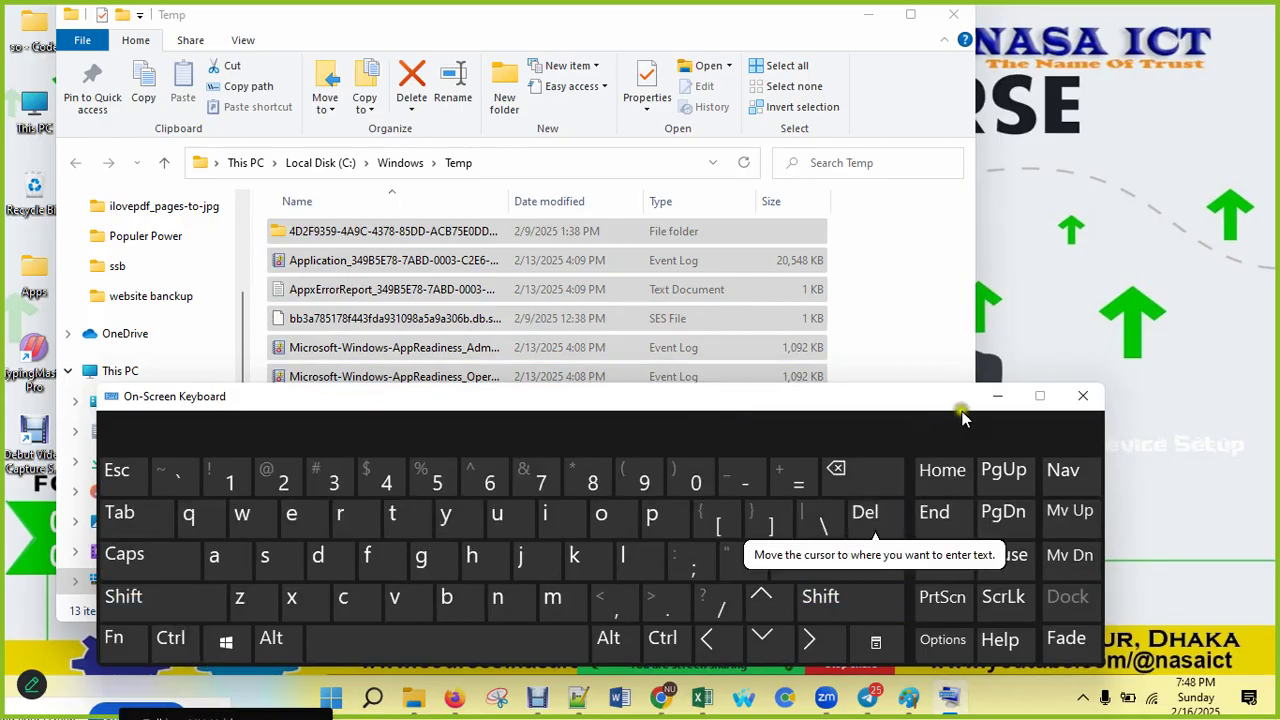
left_click(997, 395)
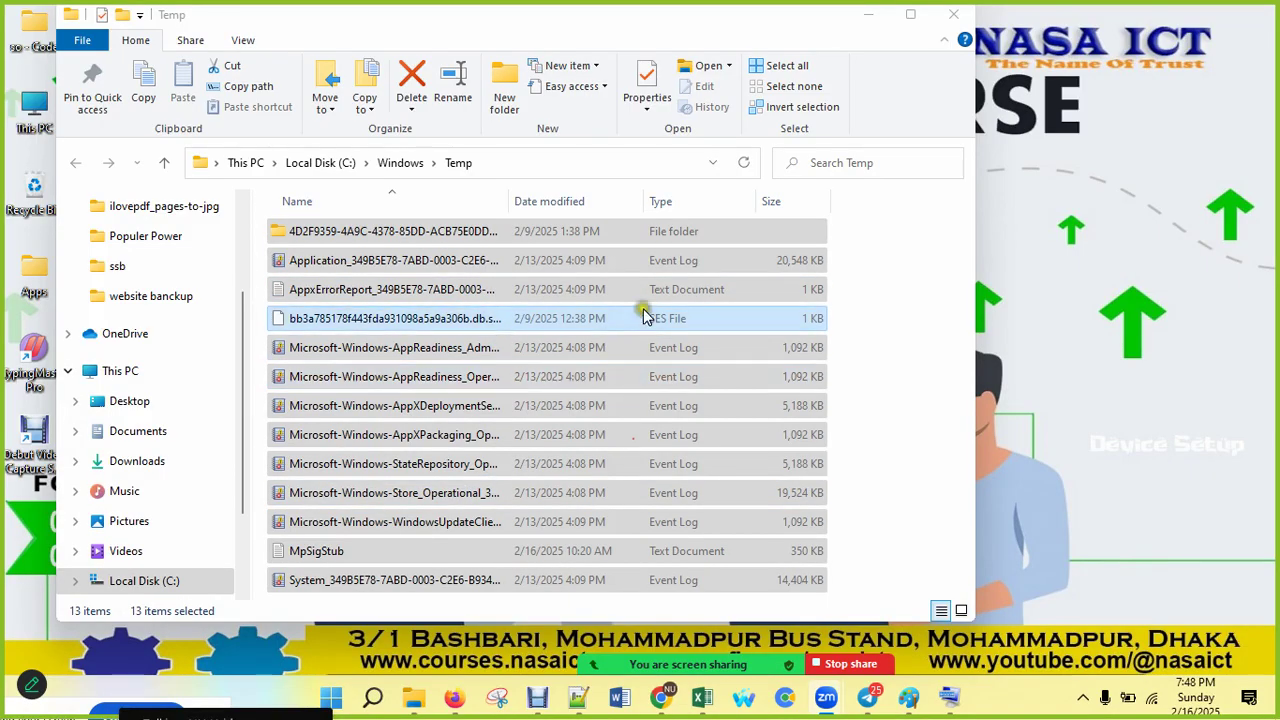
Step: Permanently delete the 13 items, applying the permission to all, and close the folder
left_click(869, 277)
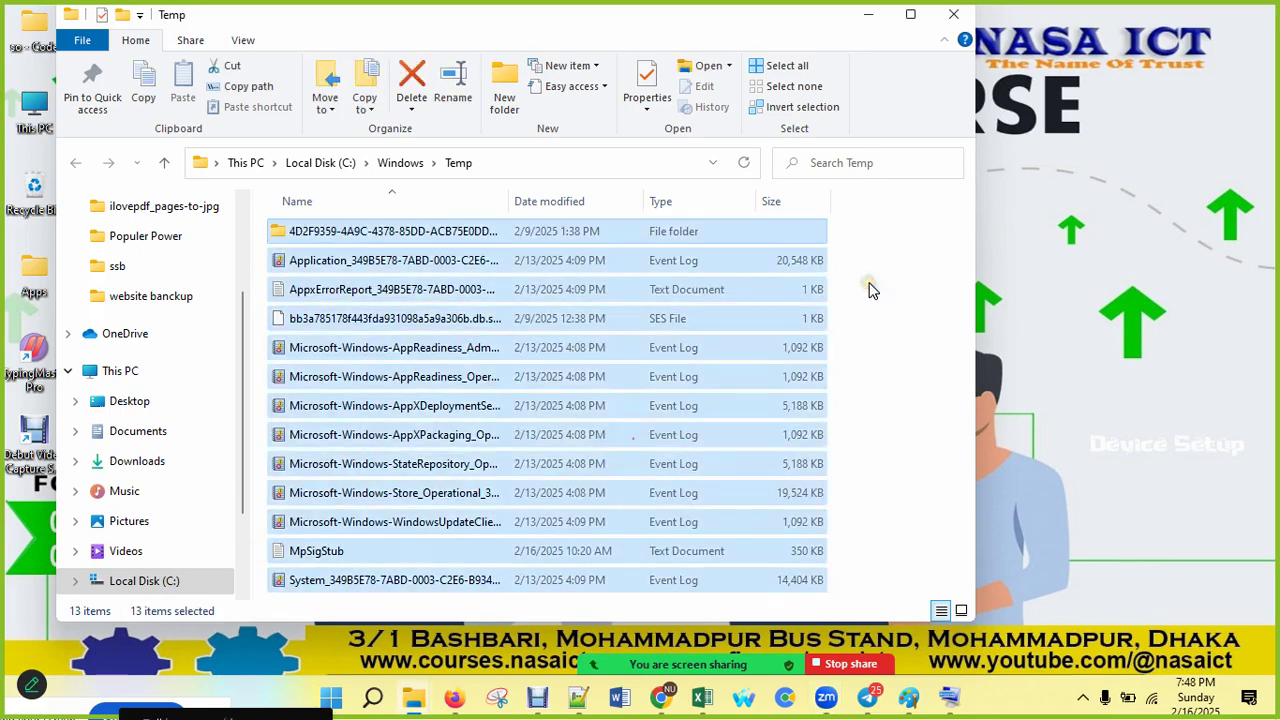
key("shift+Delete")
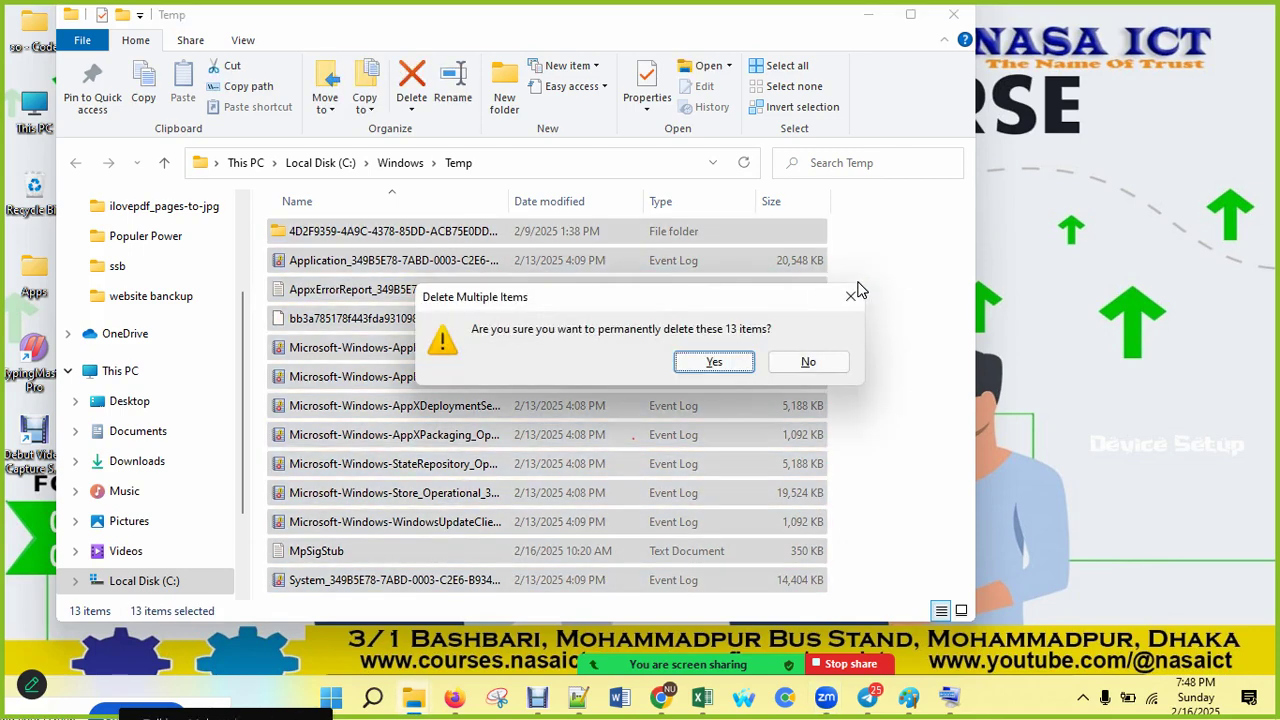
left_click(713, 362)
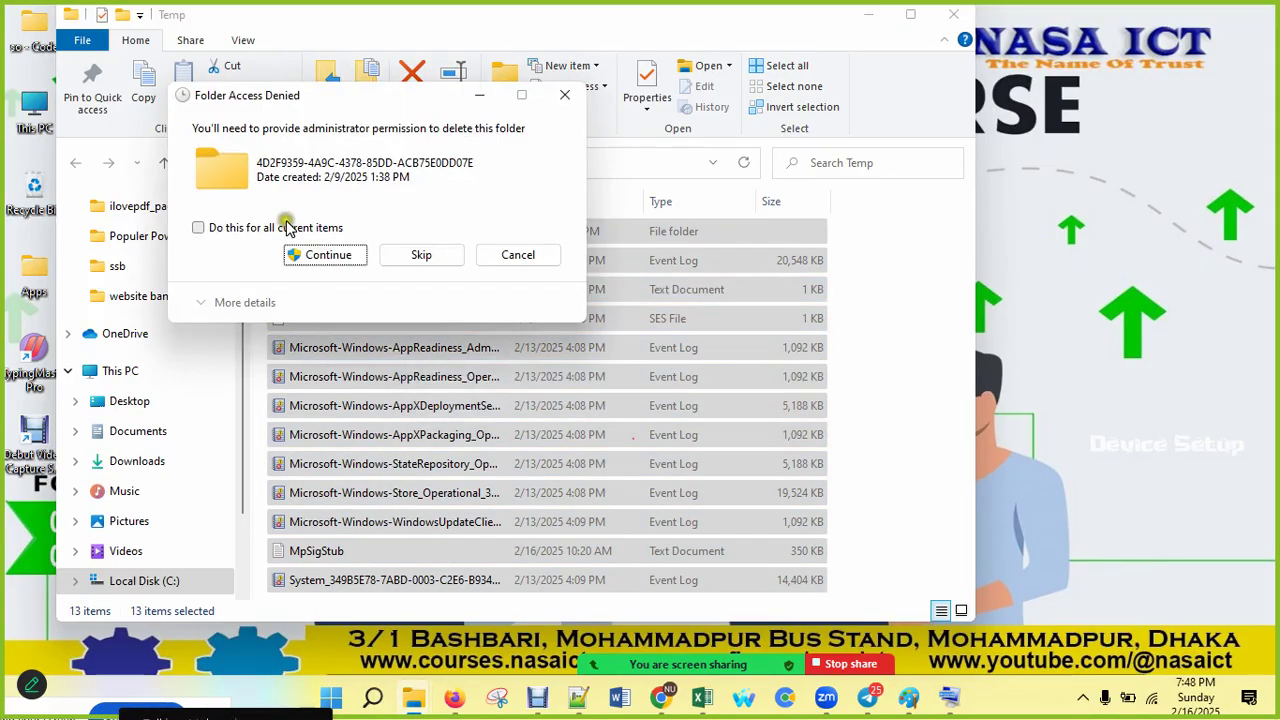
left_click(286, 227)
left_click(311, 255)
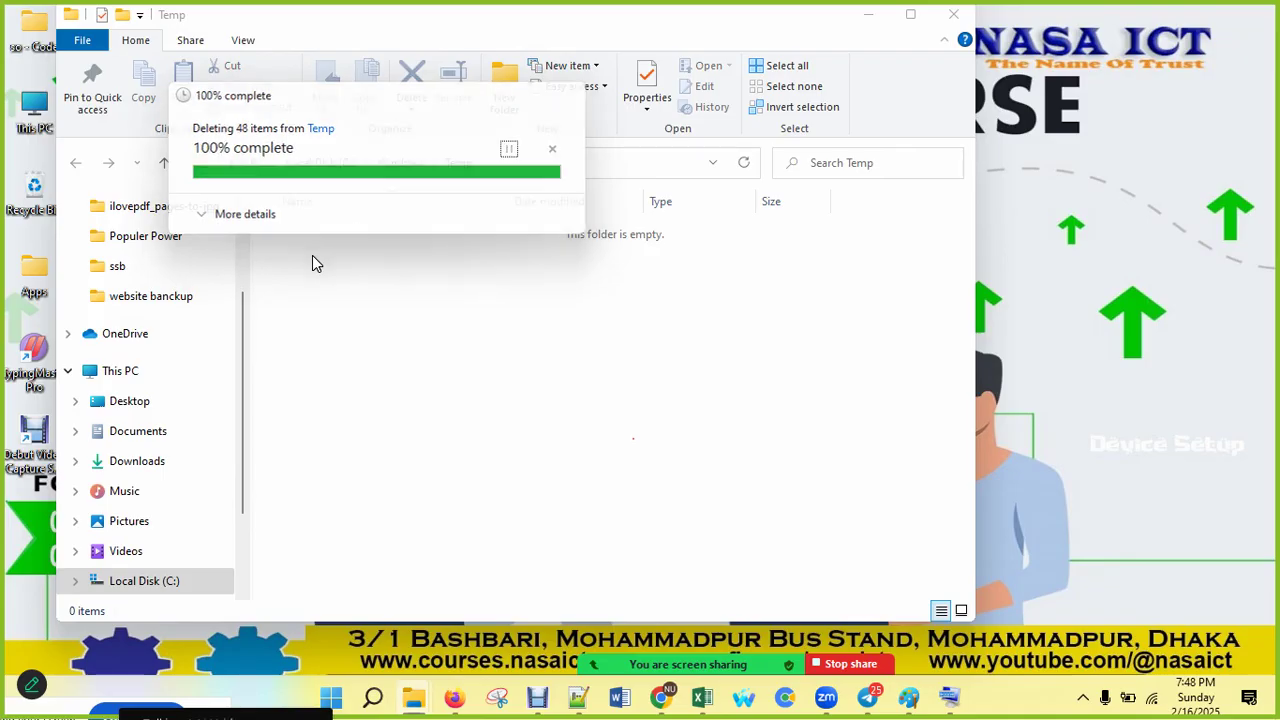
left_click(513, 362)
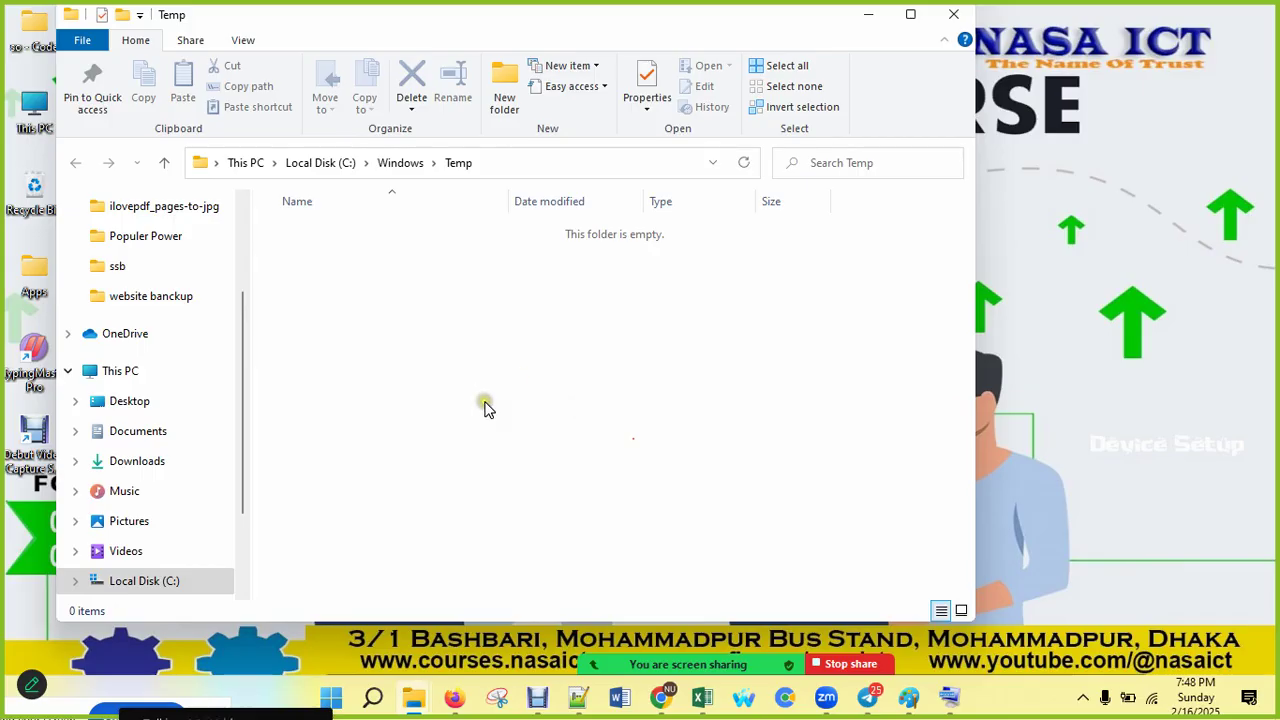
left_click(953, 12)
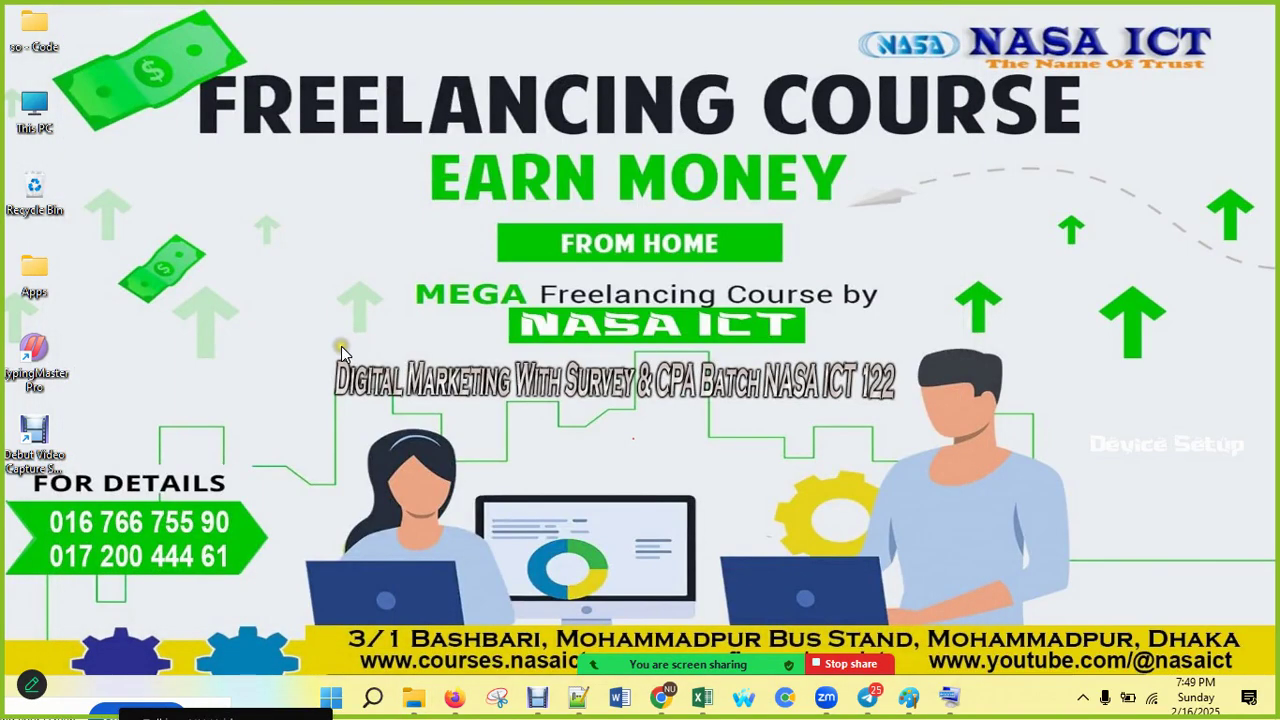
Step: Open the personal temp folder by running %temp%
key("super+r")
left_click_drag(224, 490, 270, 332)
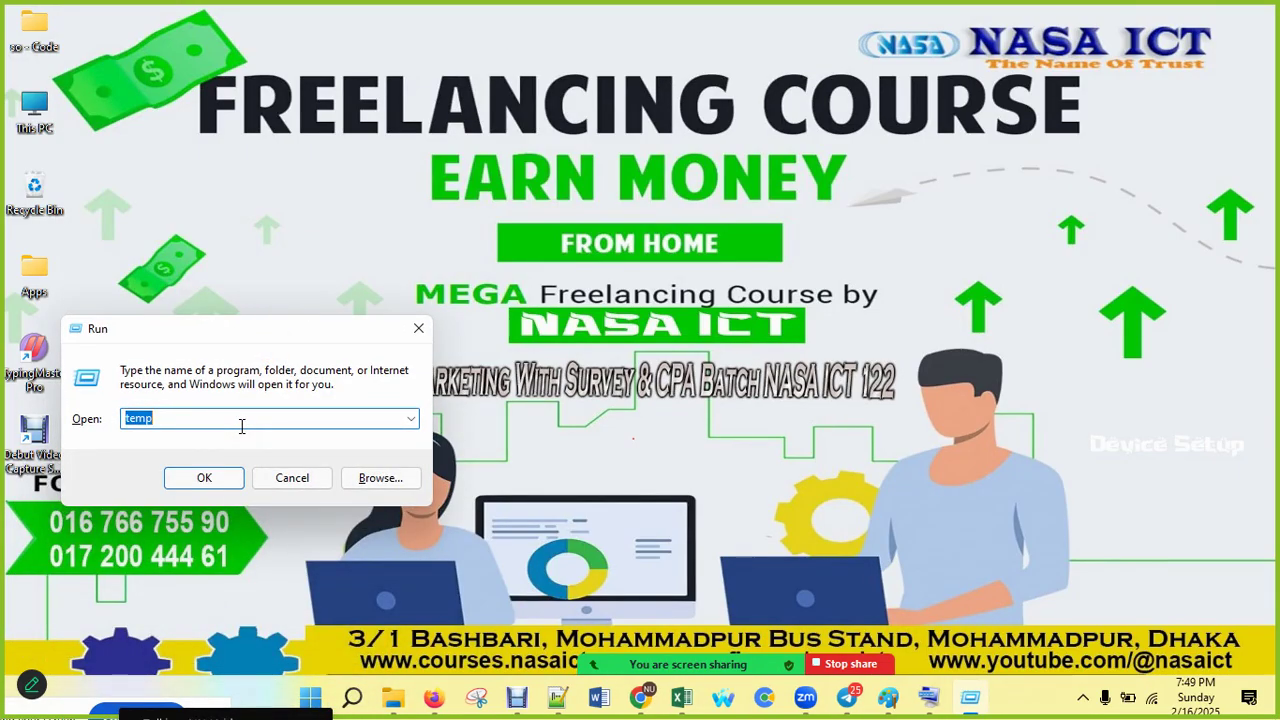
type("%")
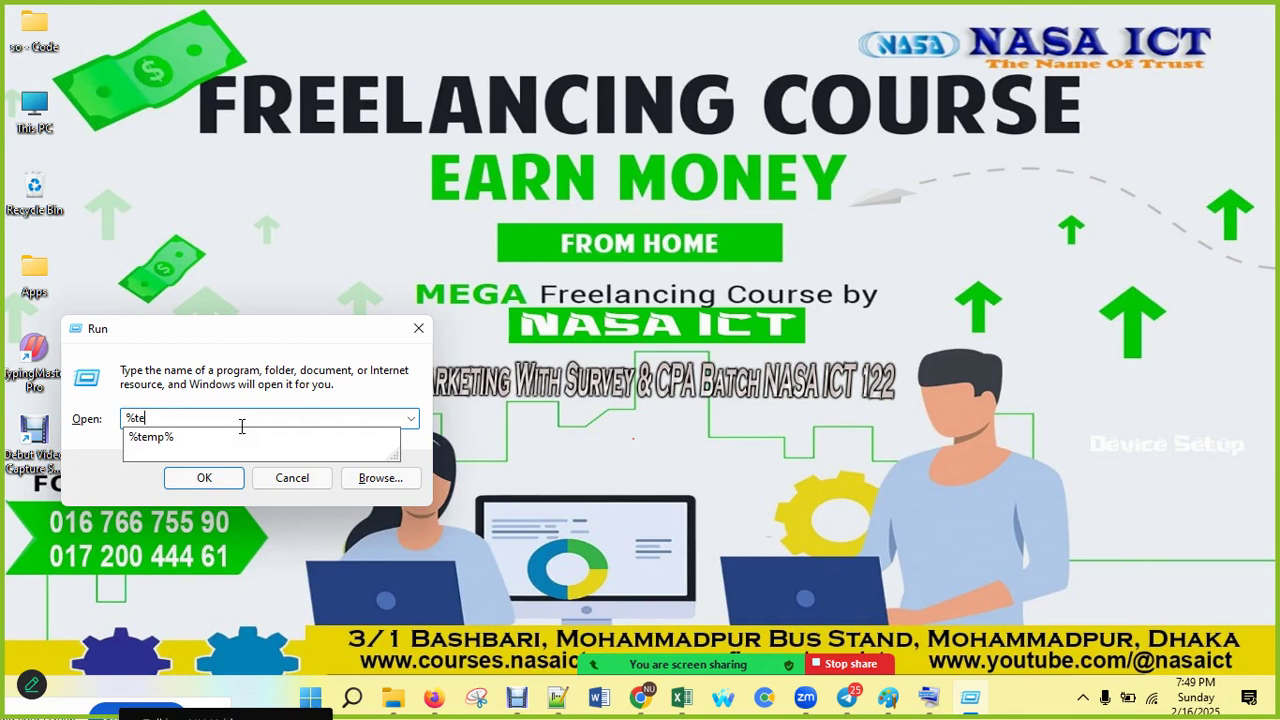
type("temp%")
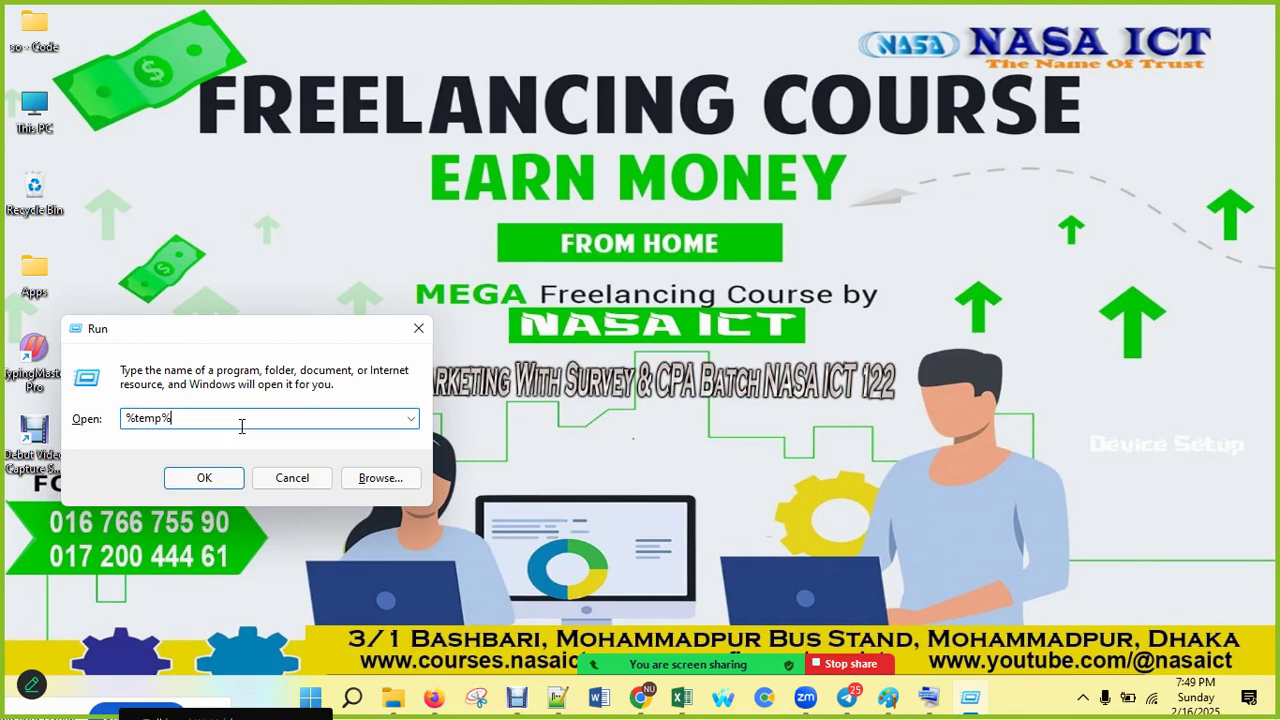
key("Return")
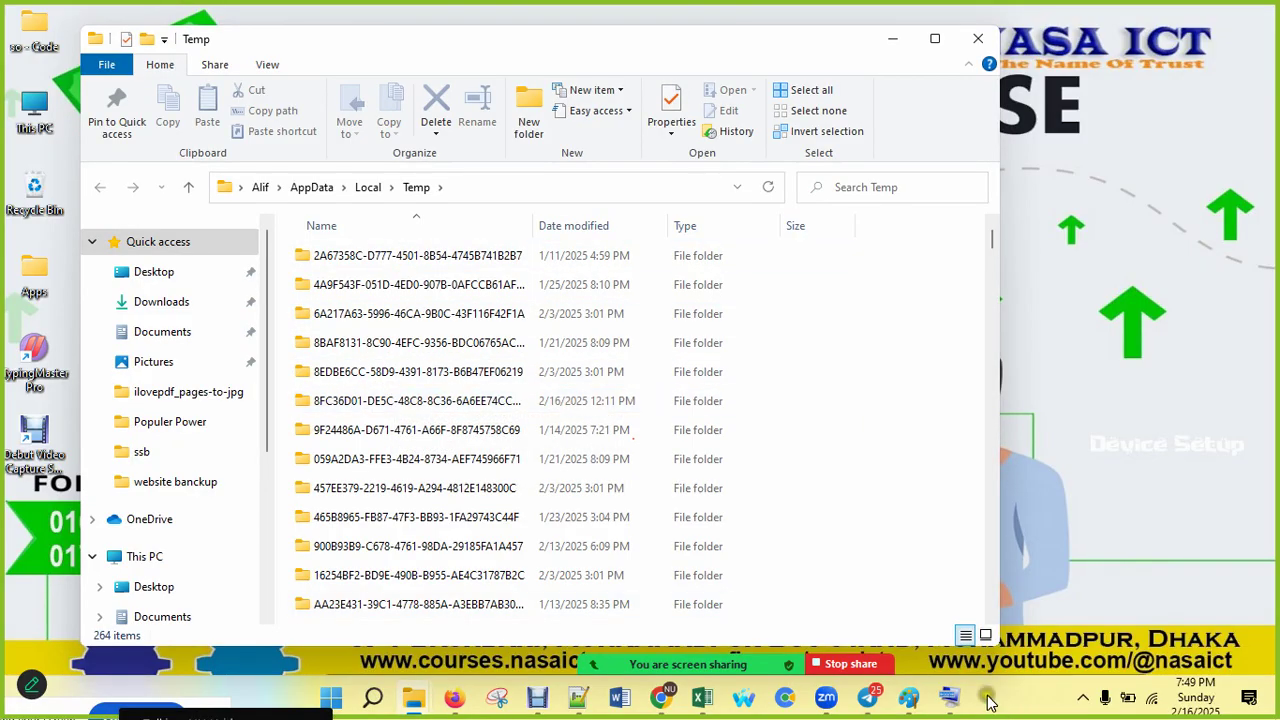
Step: Permanently delete all 264 selected temp items, skipping every file still in use
left_click(949, 697)
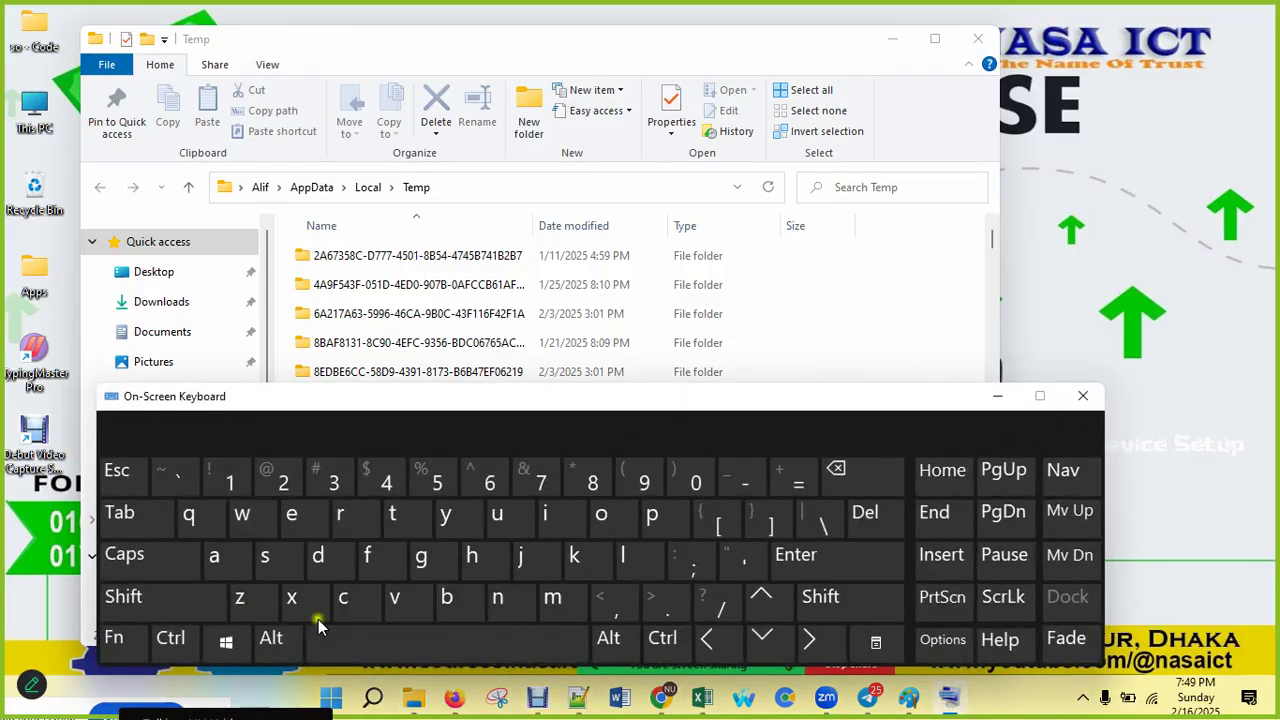
left_click(170, 638)
left_click(214, 558)
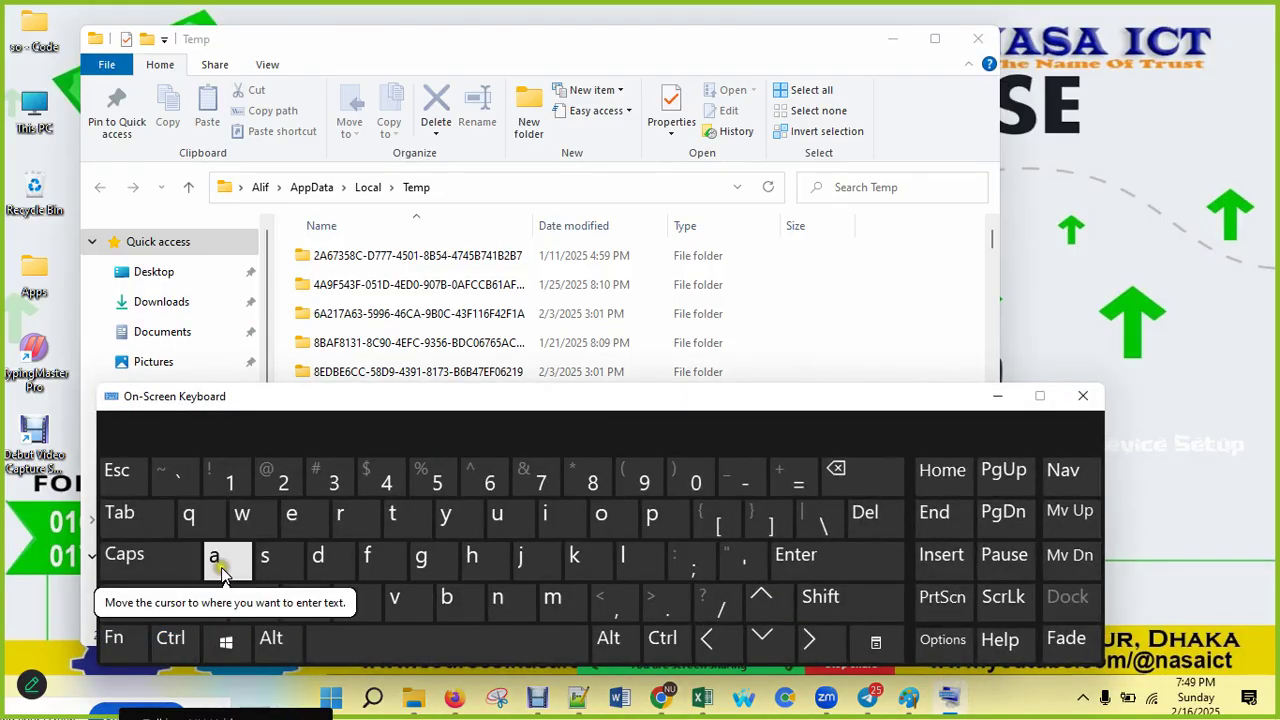
left_click(460, 290)
left_click(170, 638)
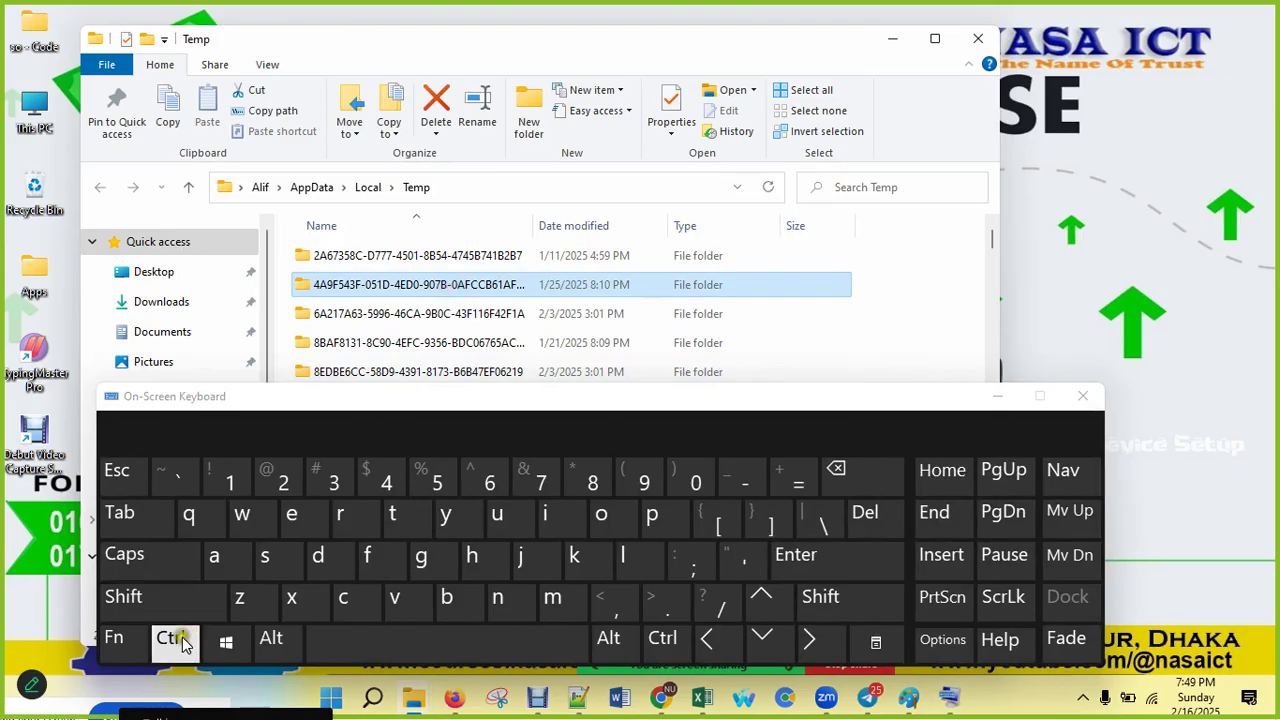
left_click(214, 558)
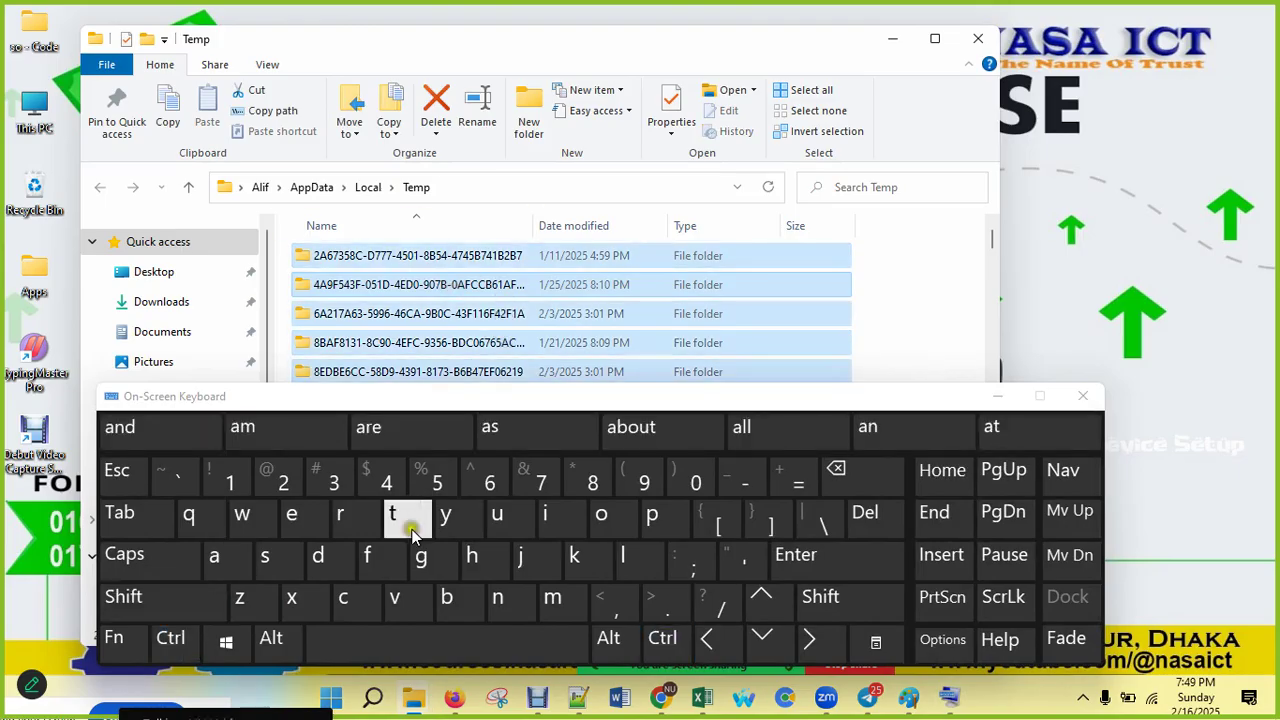
left_click(178, 614)
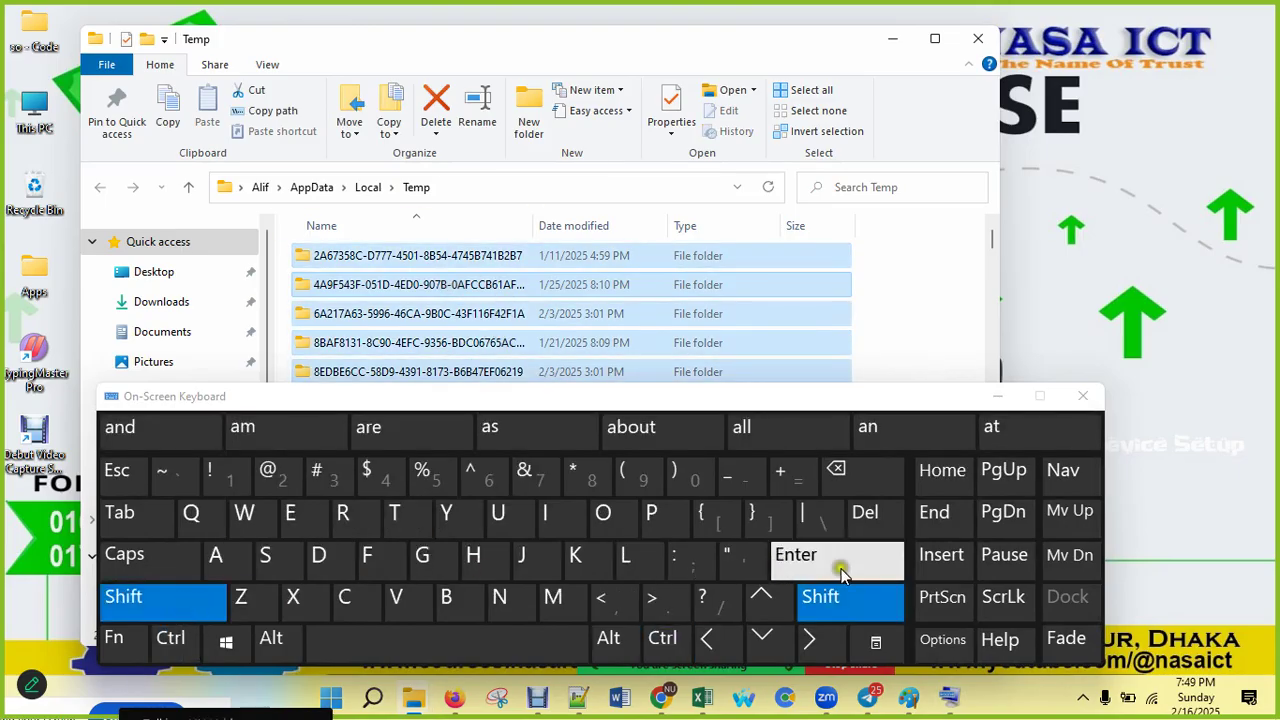
left_click(873, 514)
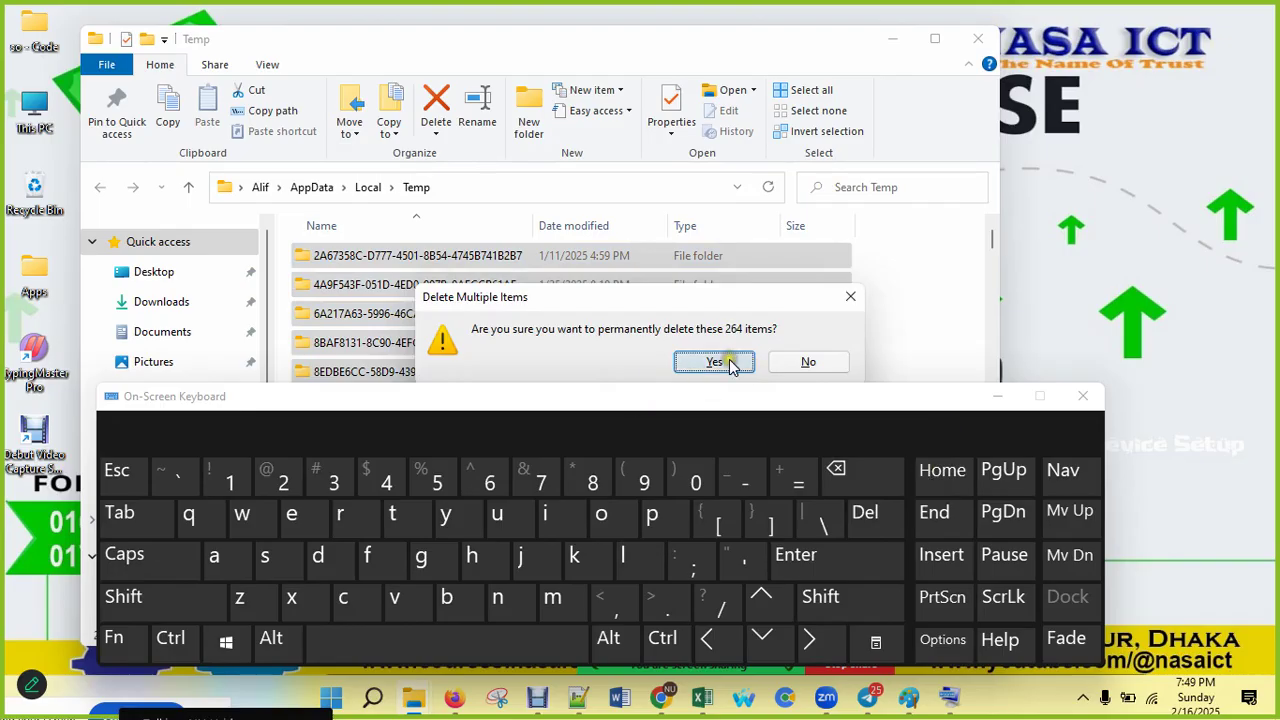
left_click(716, 362)
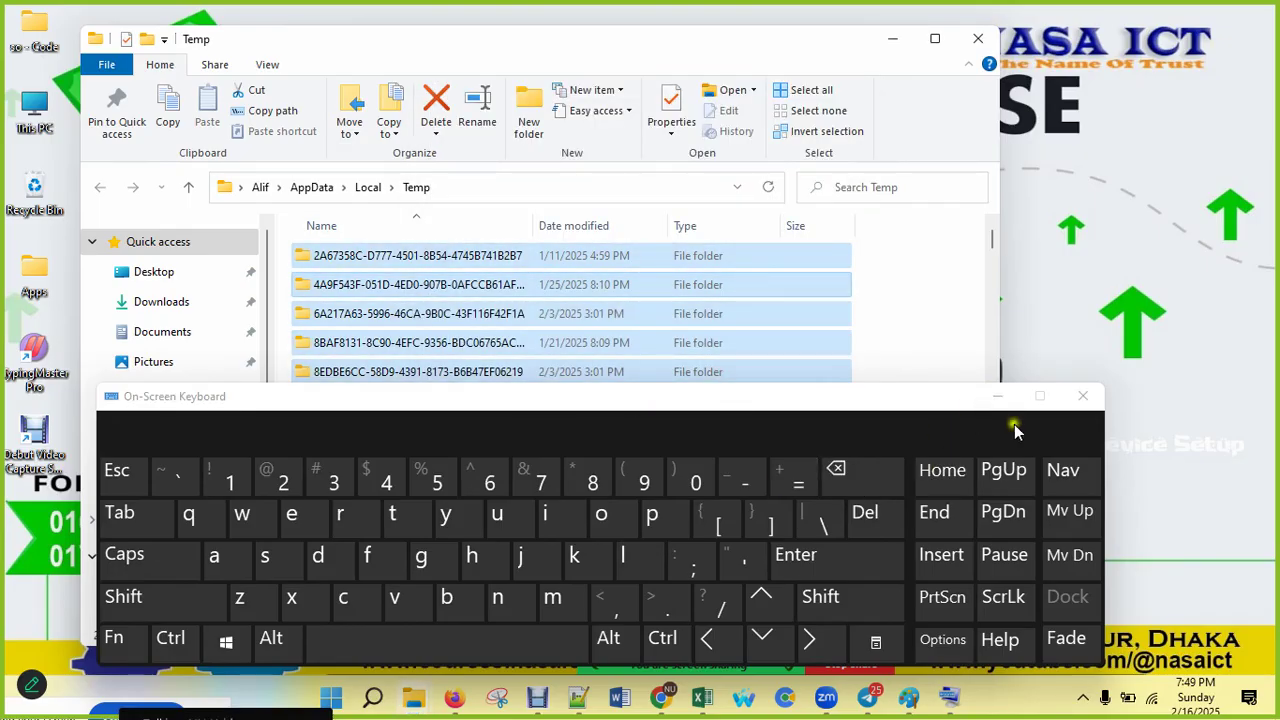
left_click(1002, 397)
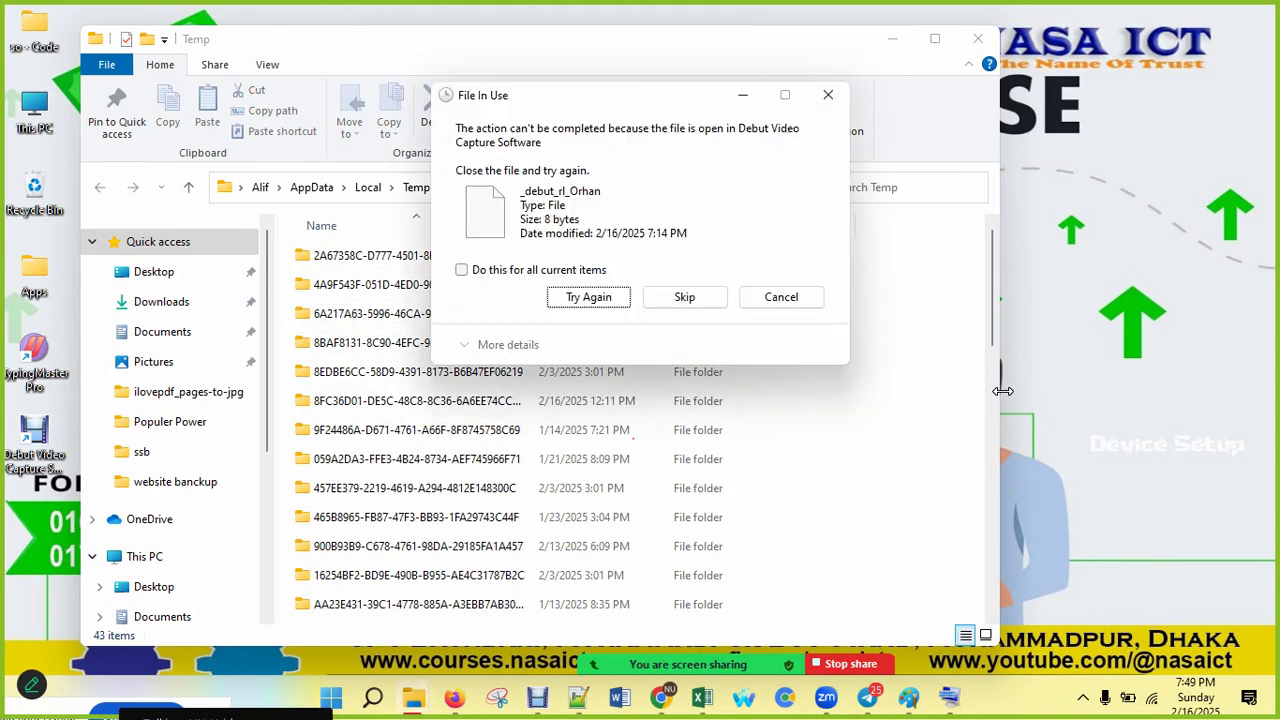
left_click(527, 270)
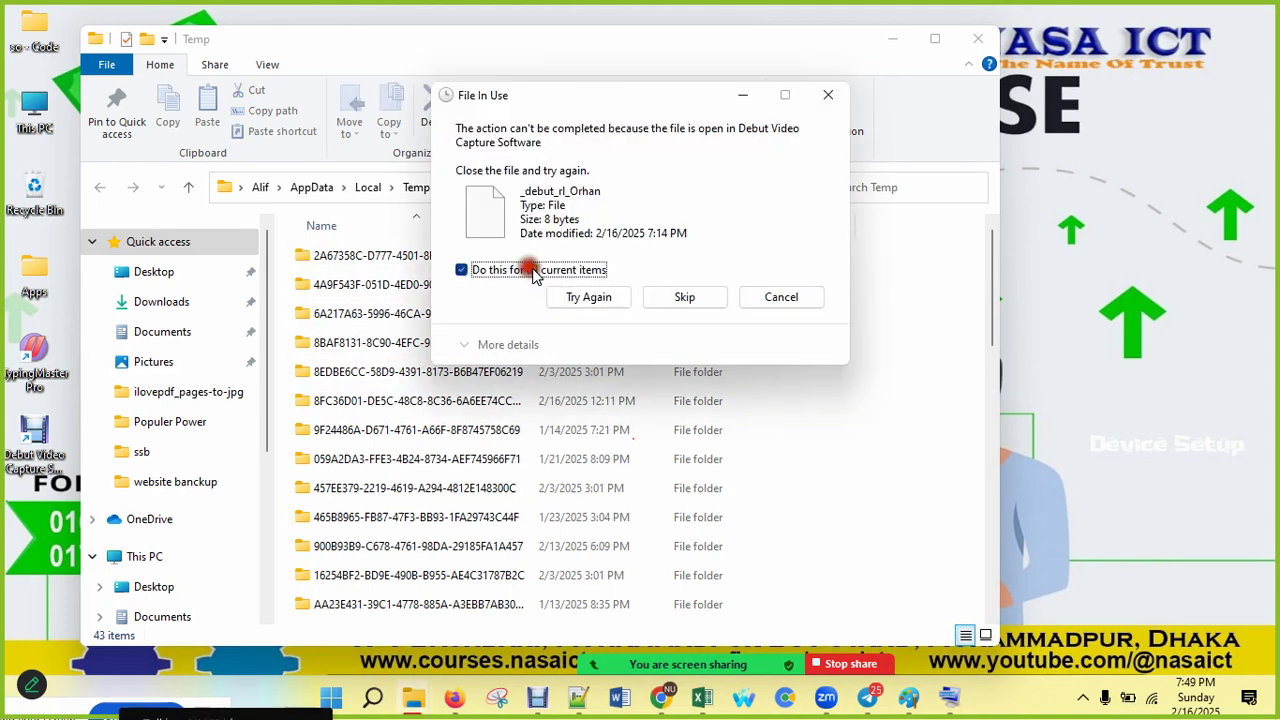
left_click(664, 303)
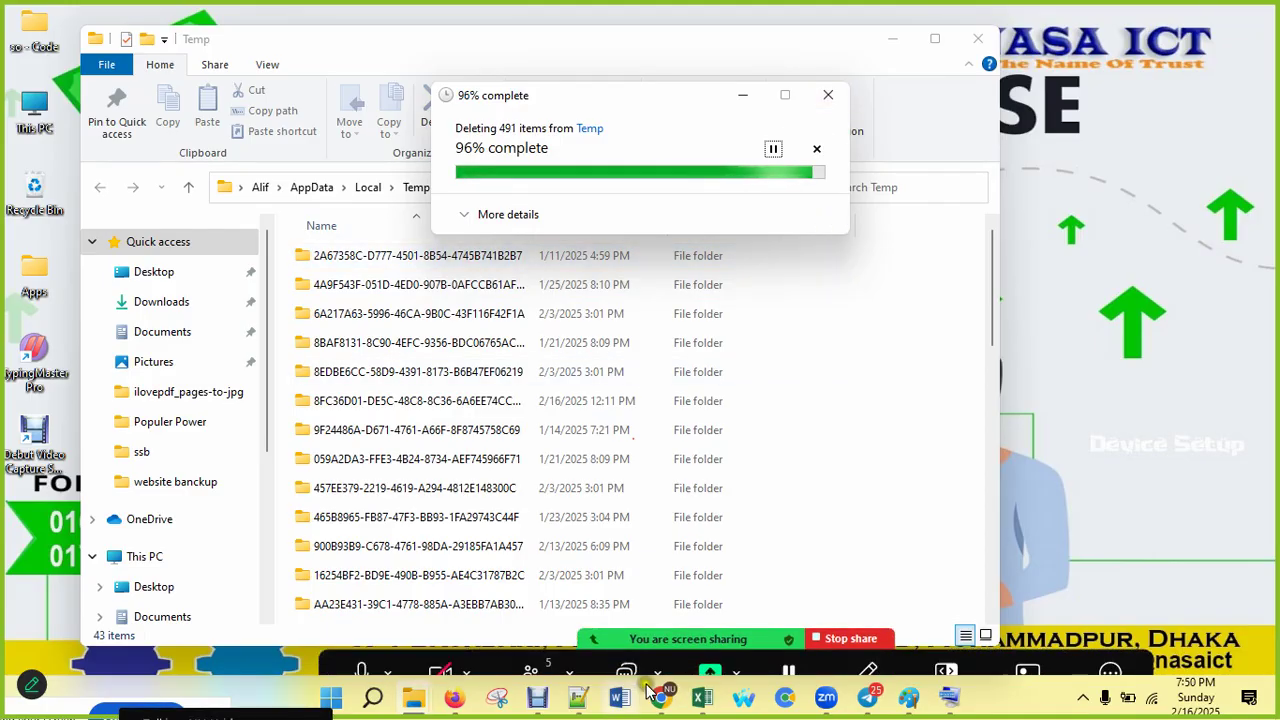
Step: Return to Firefox and open the Google homepage in a new tab
left_click(455, 697)
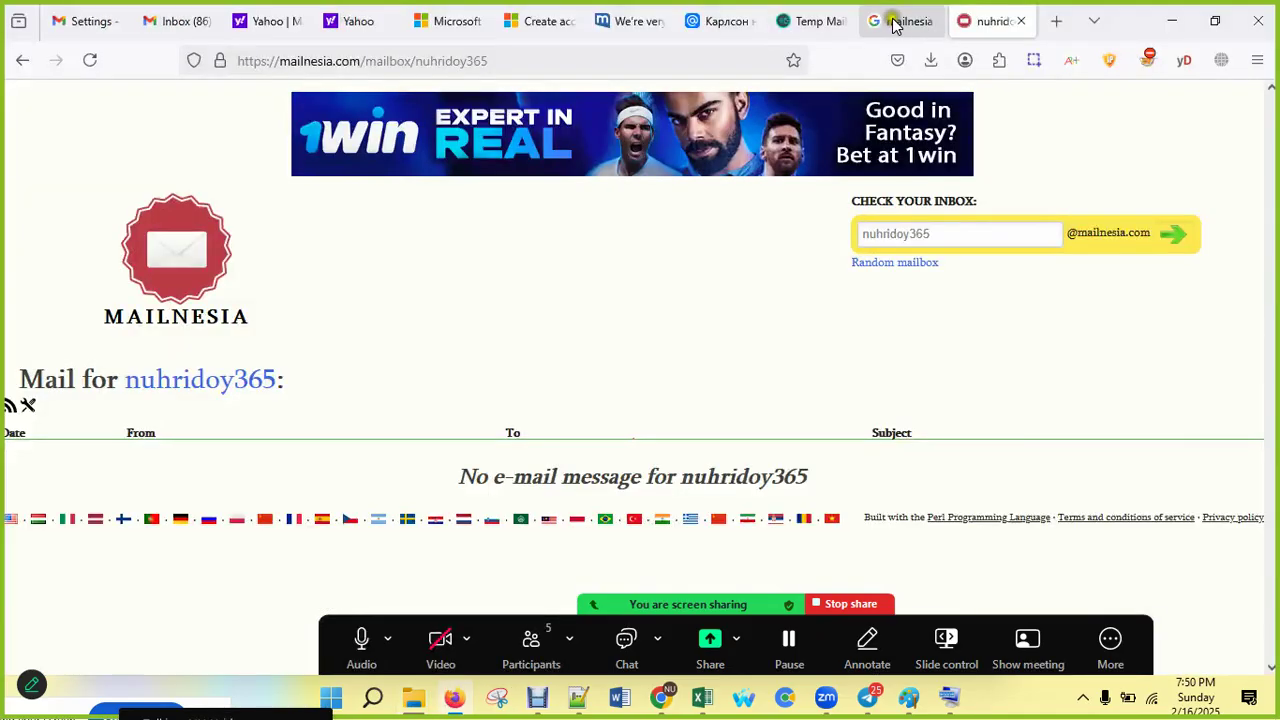
left_click(1056, 20)
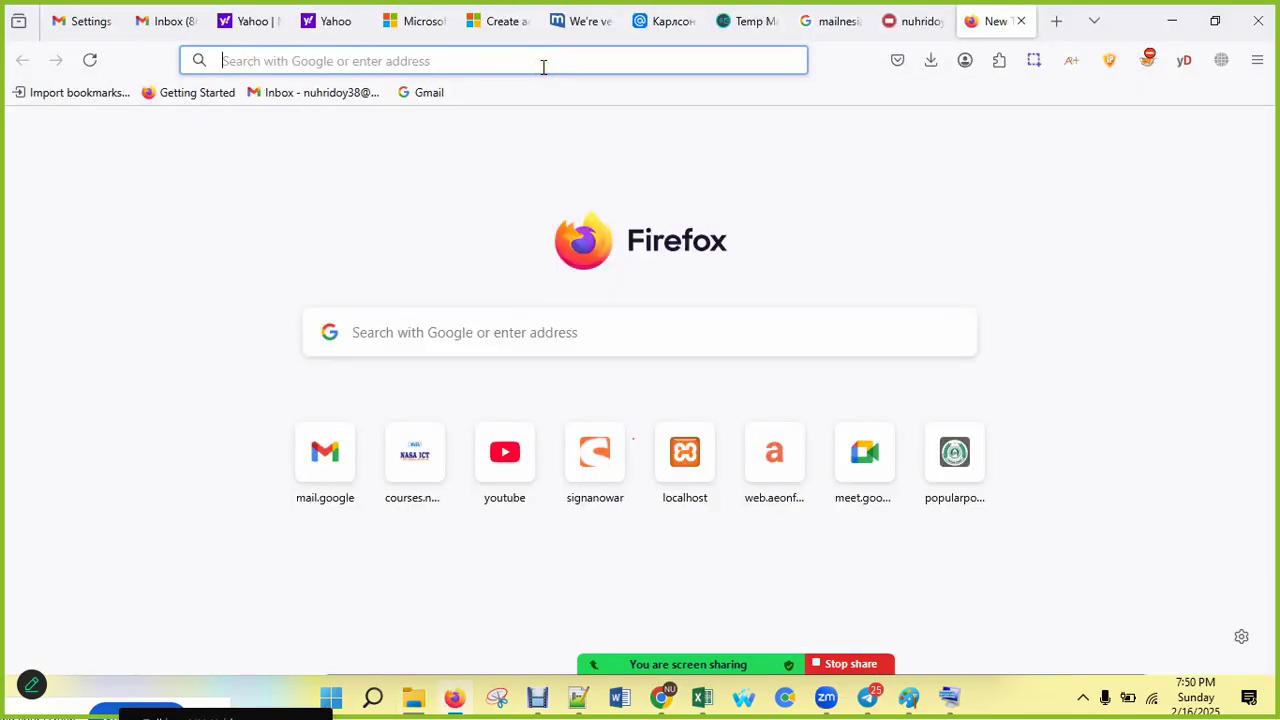
type("google.com")
key("Return")
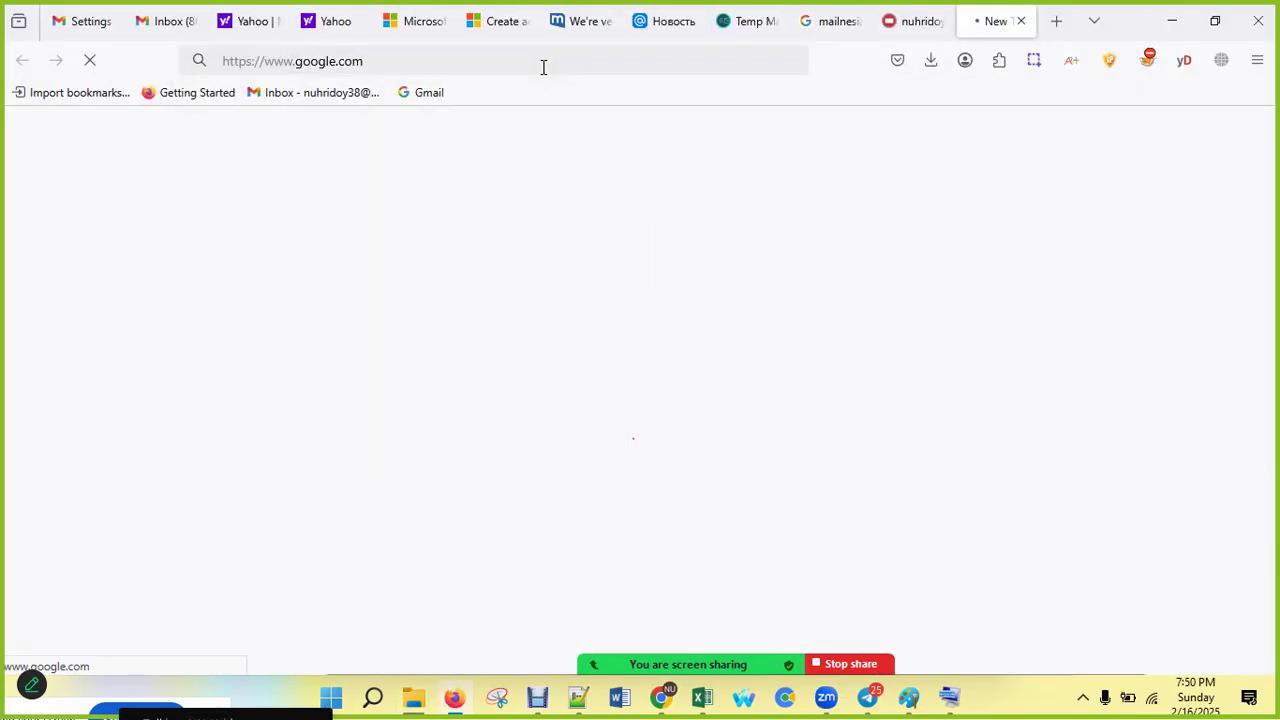
Step: Search Google for 'ccleaner free download' and open the ccleaner.com Download page
type("c")
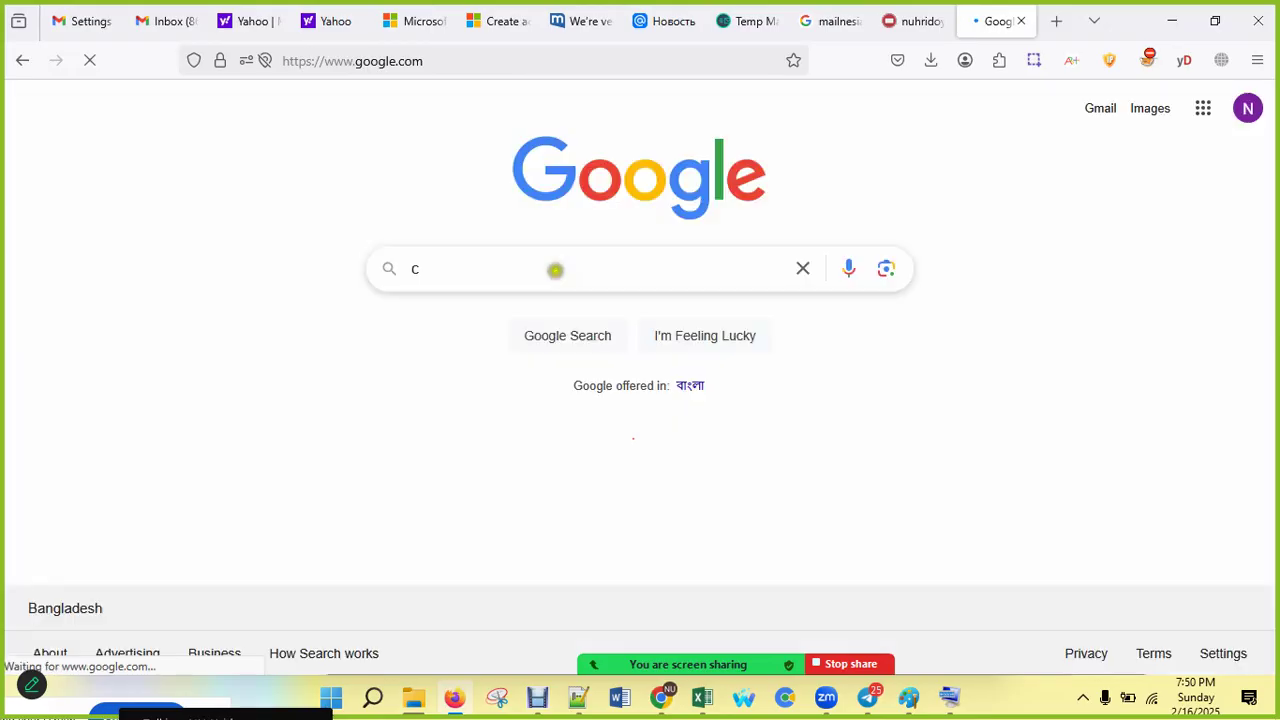
type("clea")
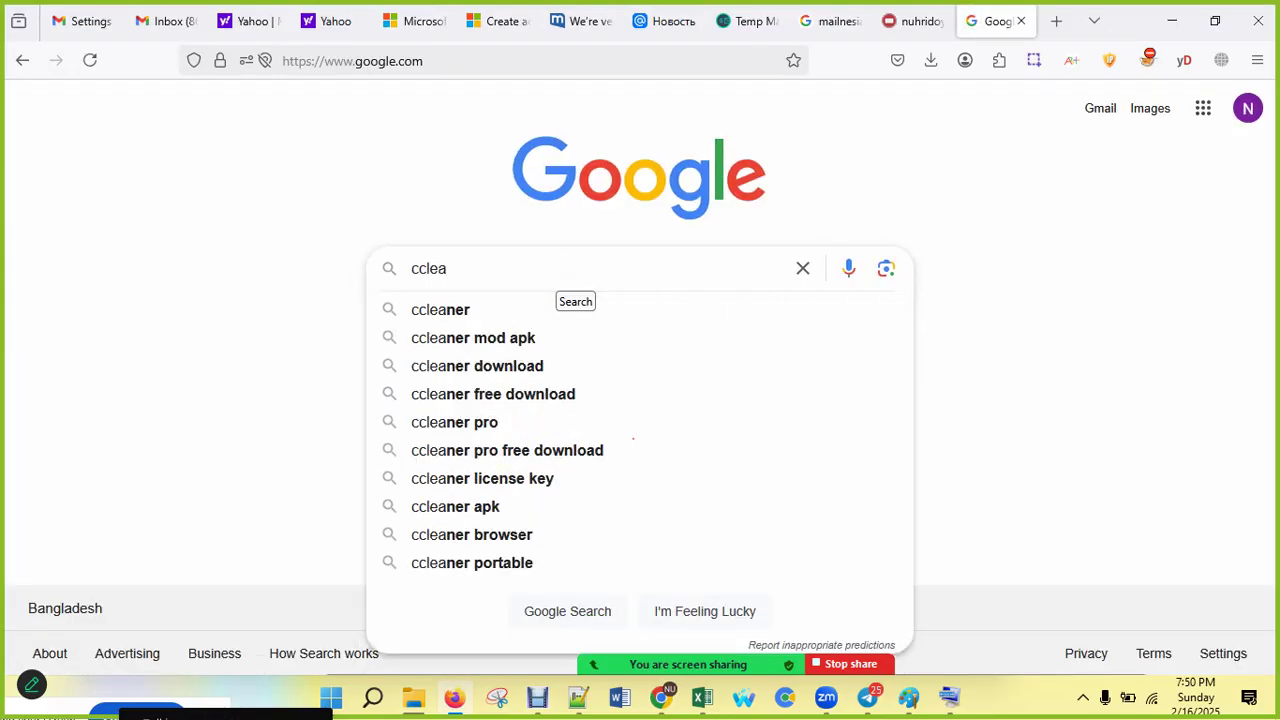
key("Down")
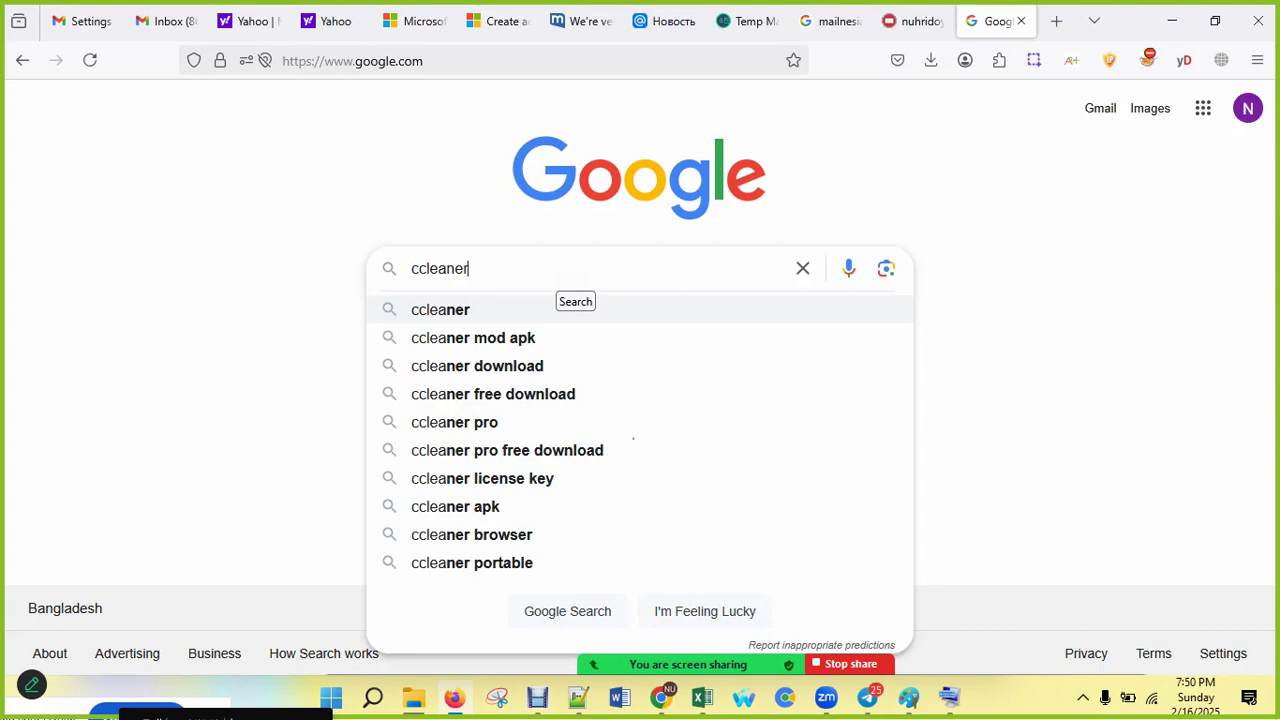
key("Down")
key("Down")
key("Down")
key("Return")
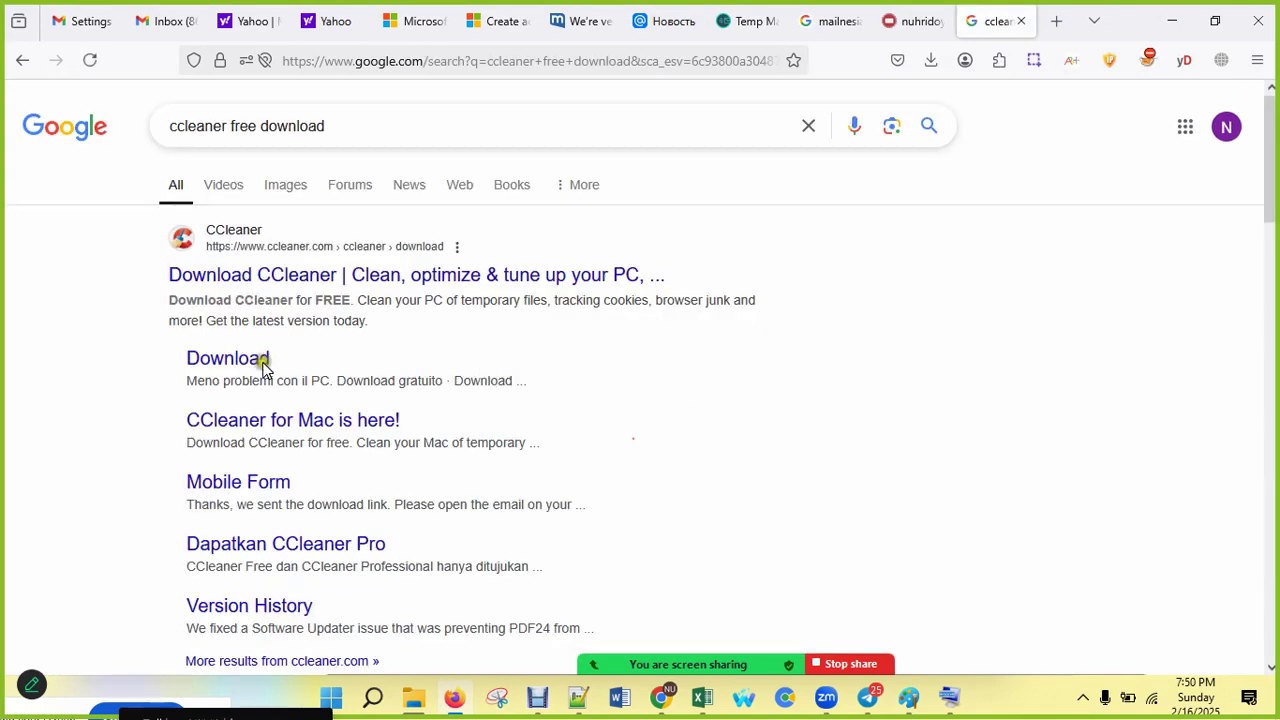
left_click(262, 366)
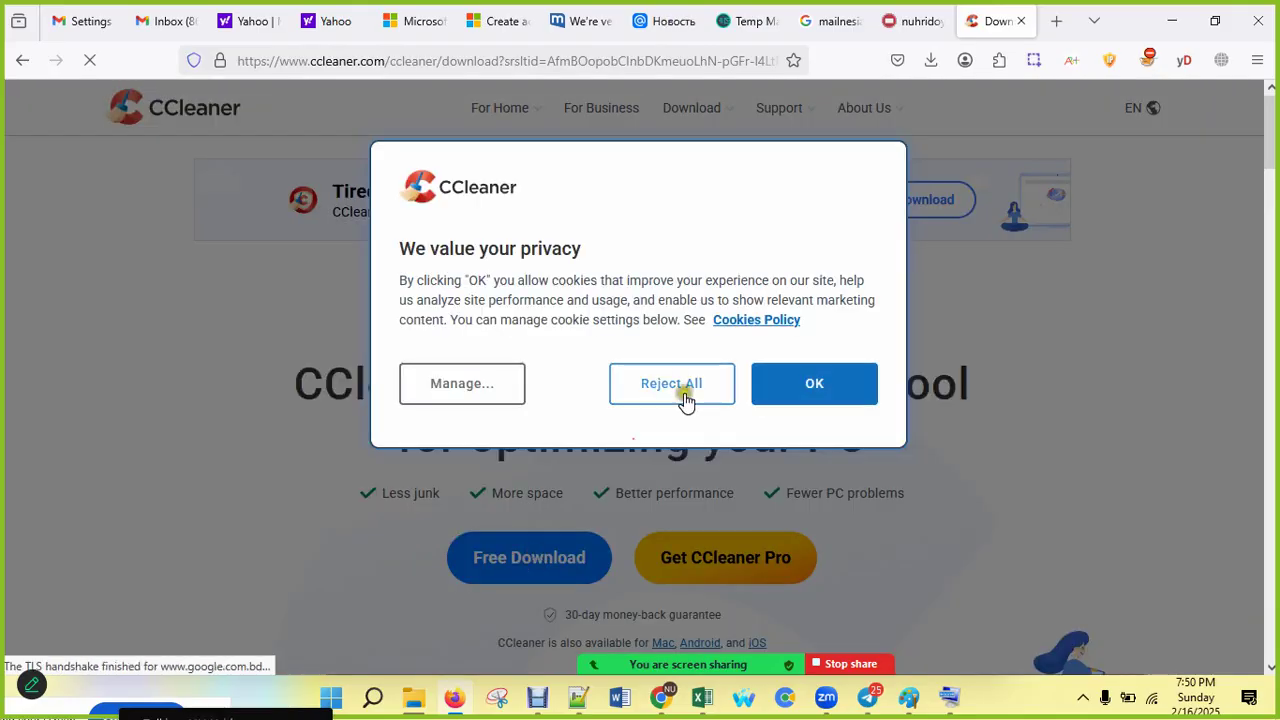
Step: Accept the cookie notice and save the free CCleaner installer to the Downloads folder
left_click(835, 388)
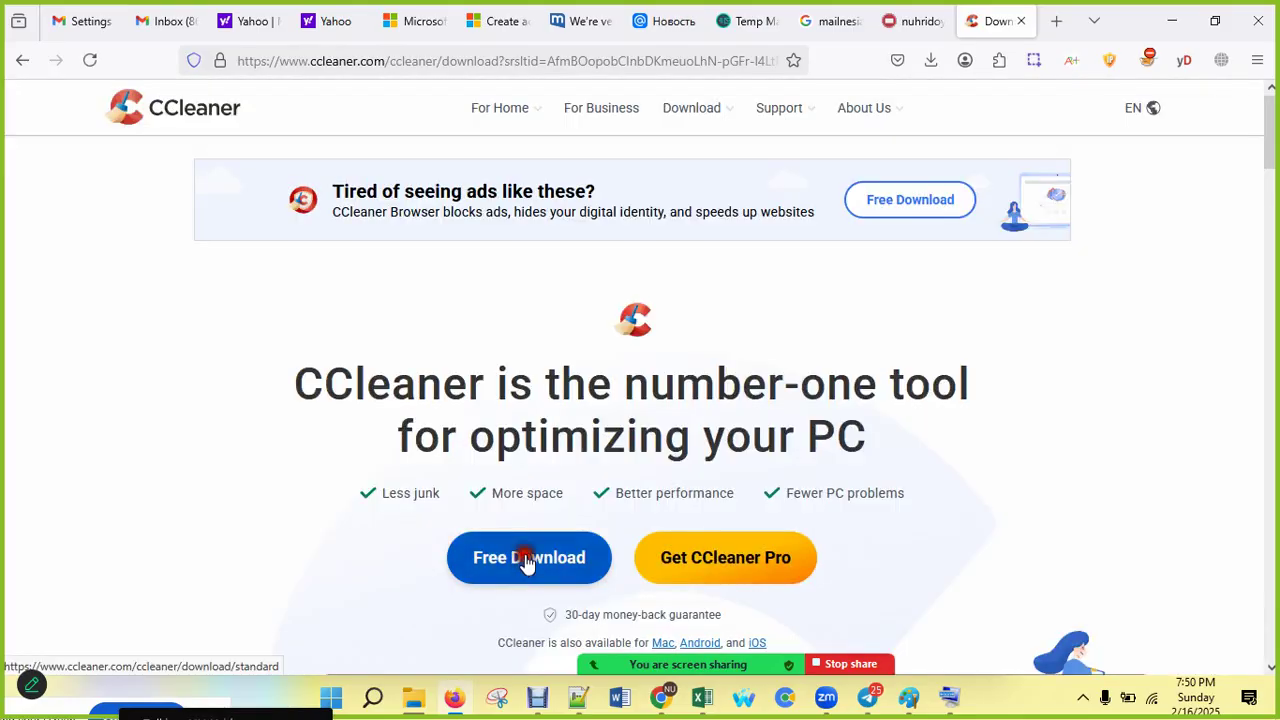
left_click(526, 561)
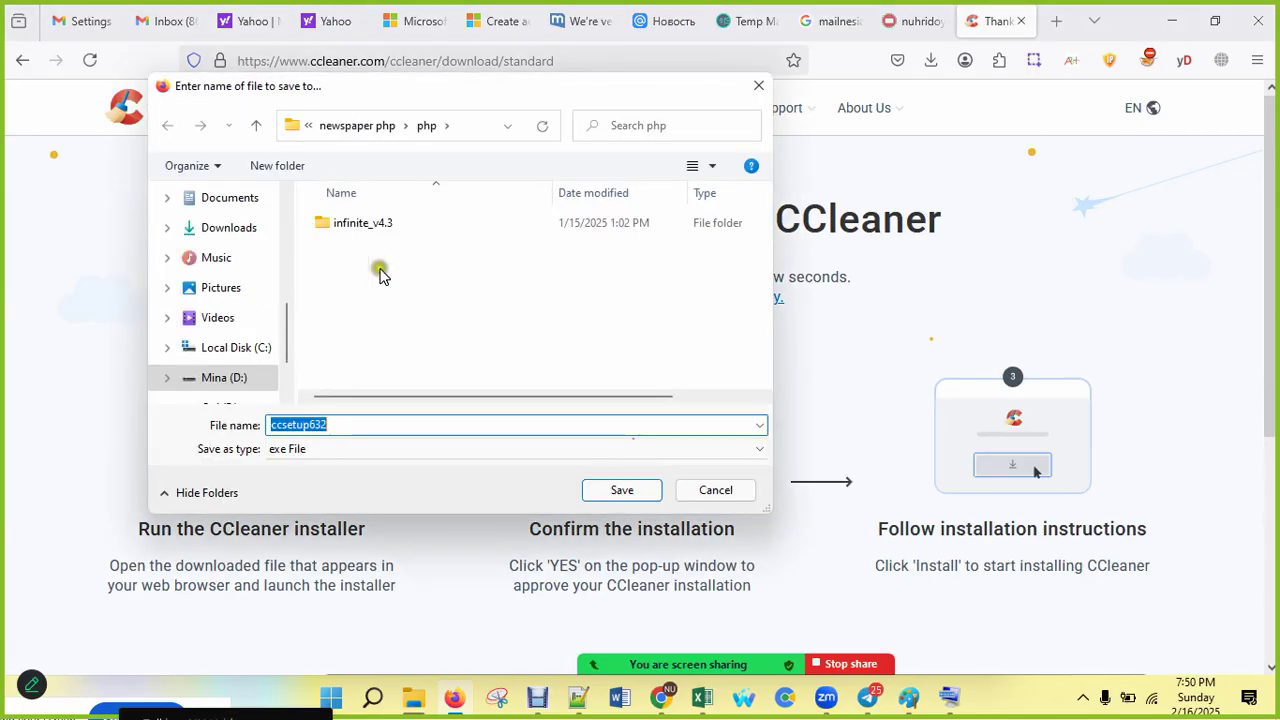
scroll(238, 290, "up", 2)
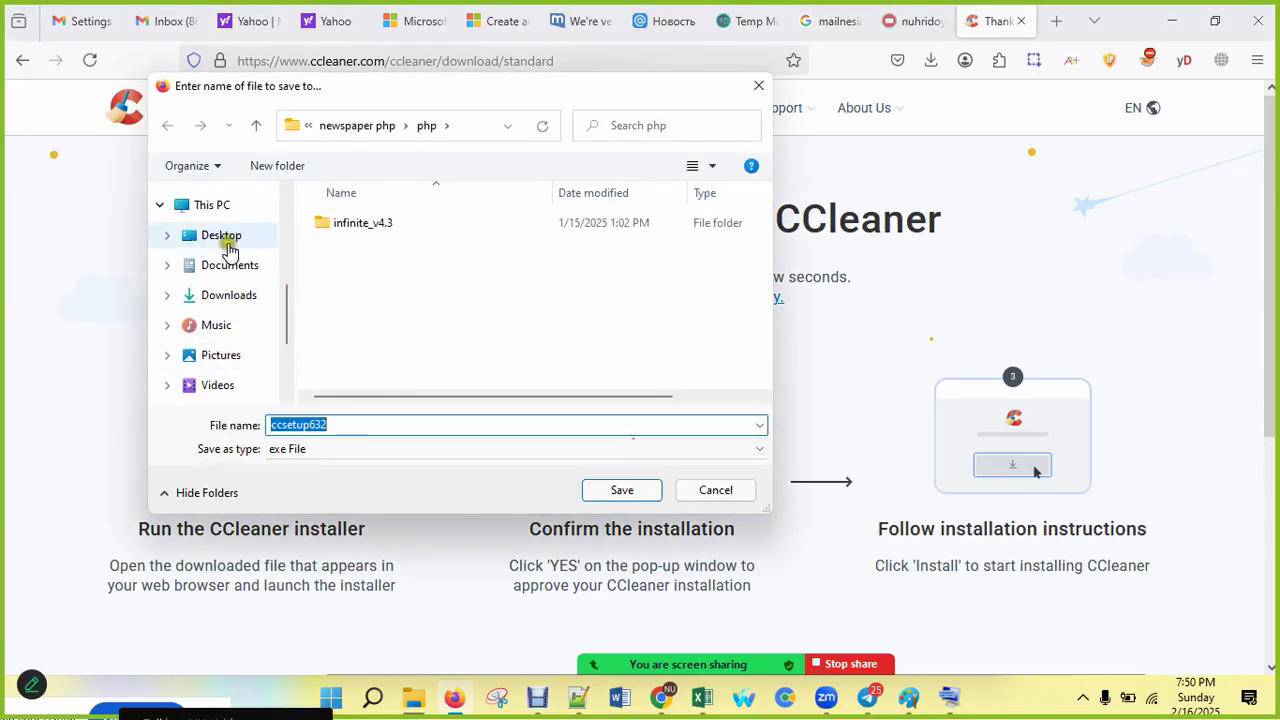
left_click(228, 296)
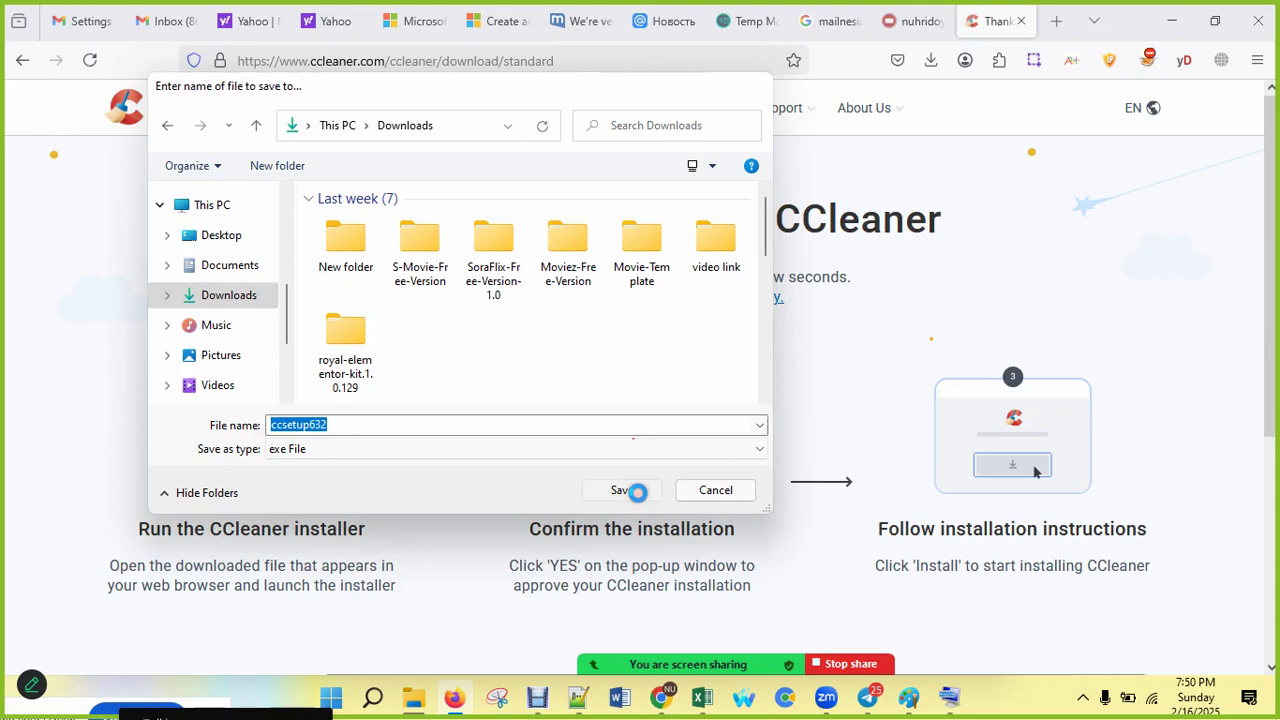
left_click(630, 490)
Step: Set the ccsetup632.exe download to open automatically when it completes
left_click(930, 62)
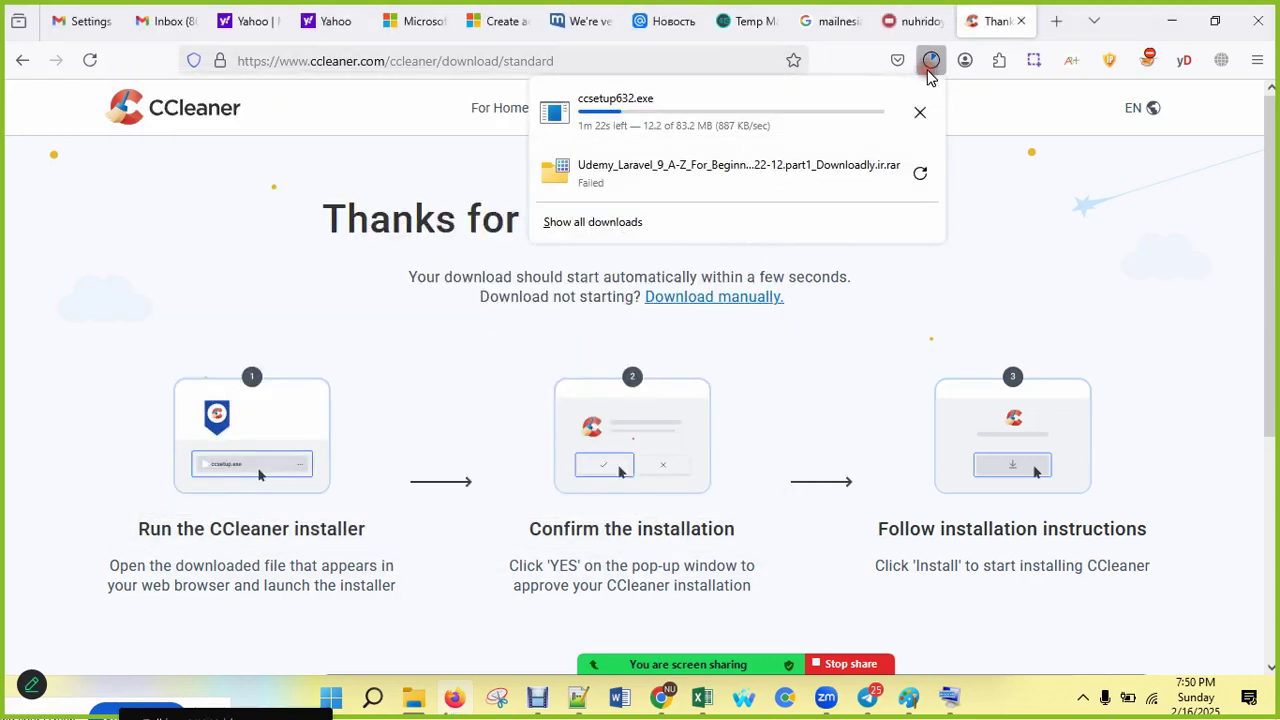
left_click(618, 118)
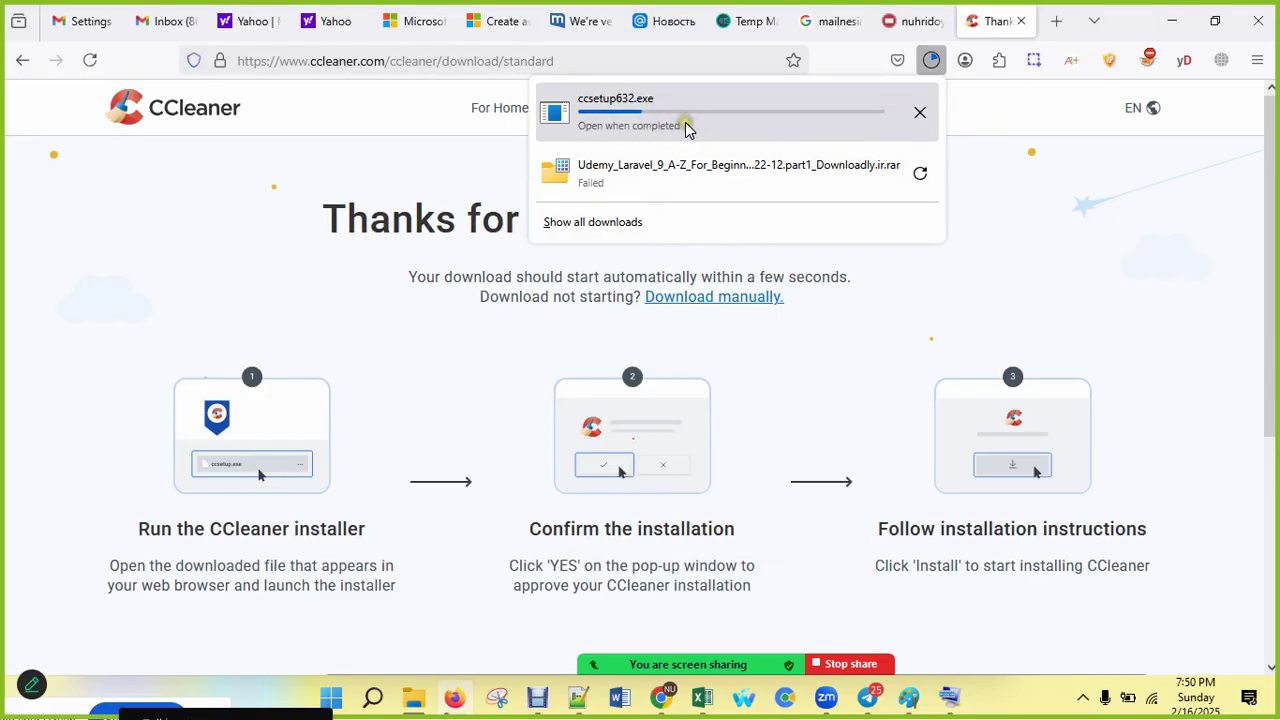
left_click(995, 111)
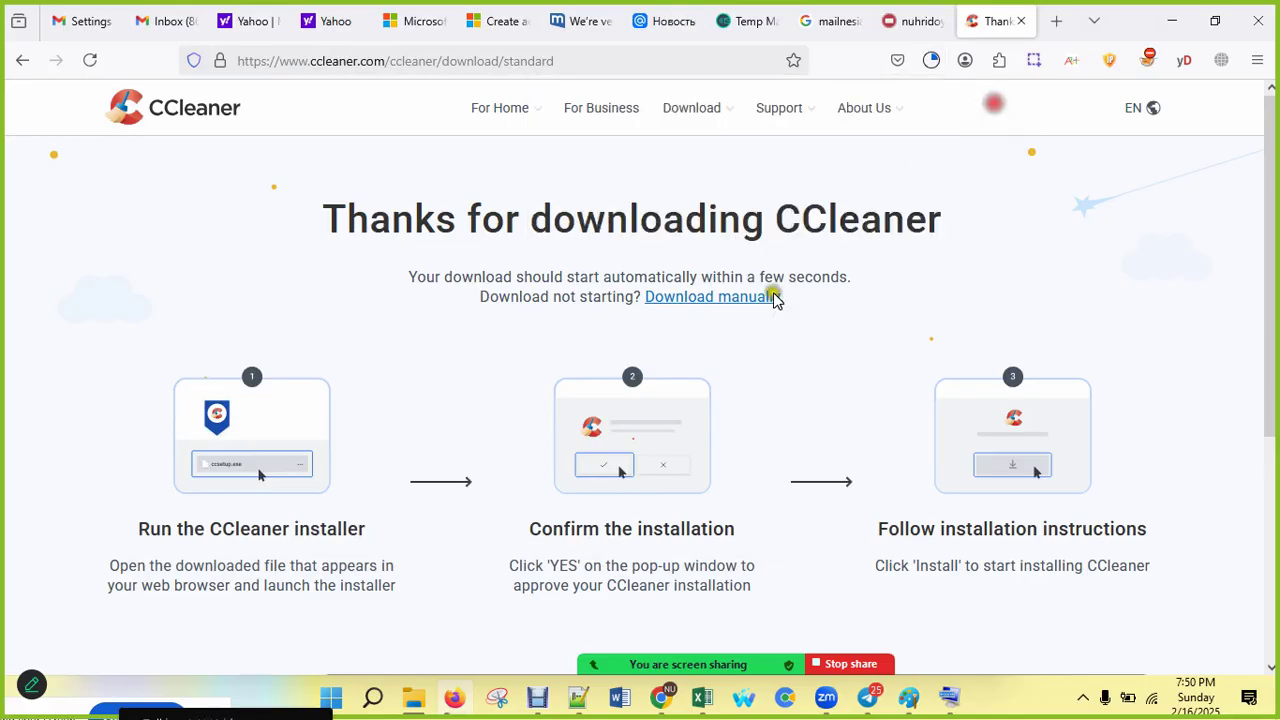
Step: Find CCleaner with Windows Search ('cc') and open the best match
left_click(376, 697)
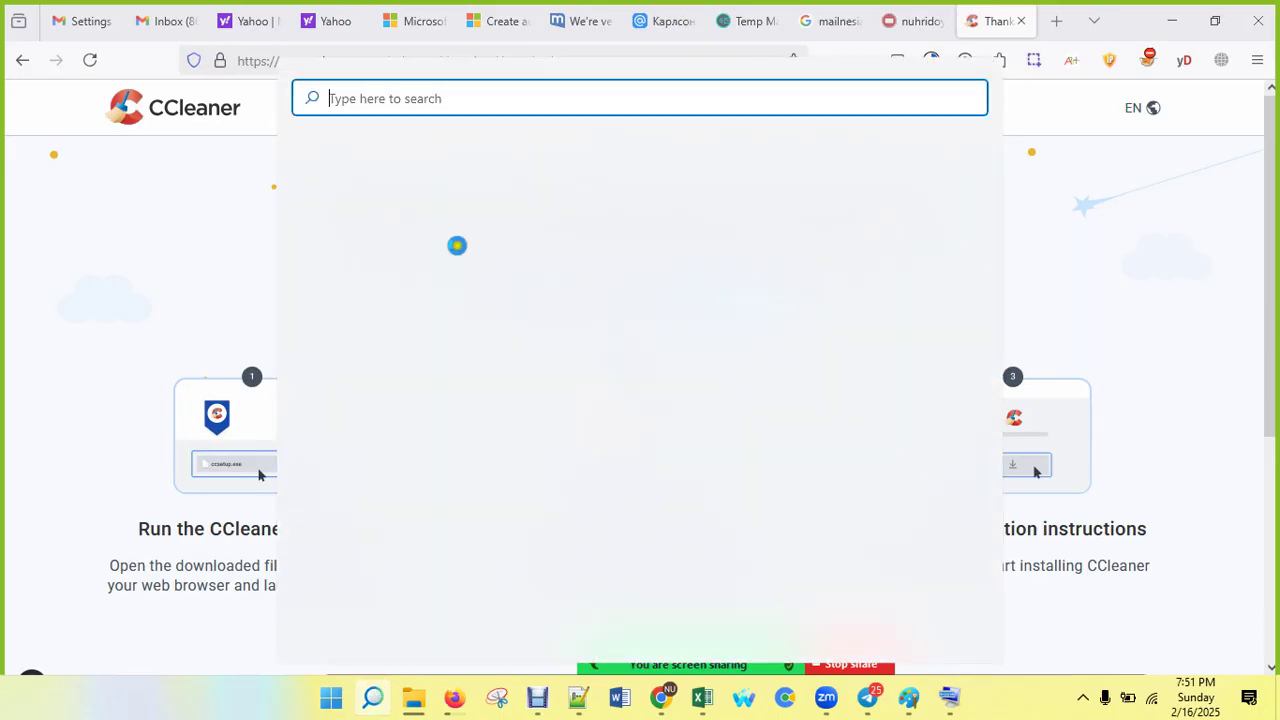
type("ccleaner")
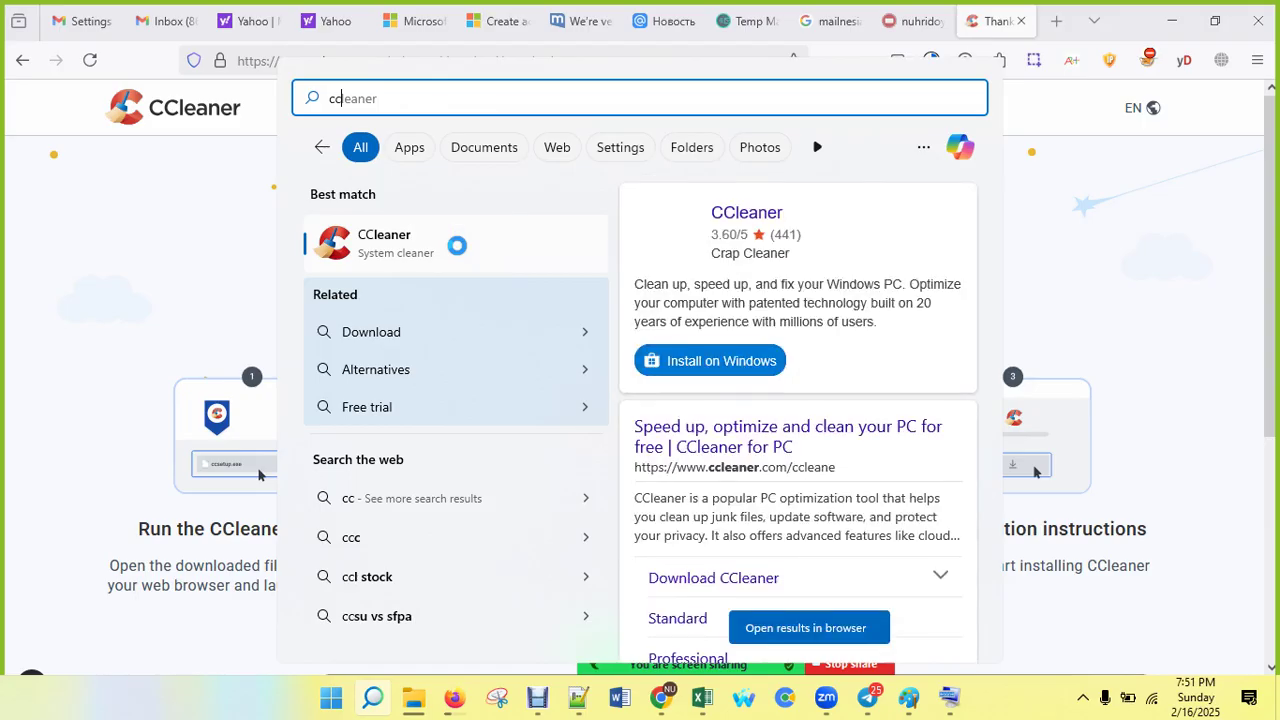
left_click(363, 248)
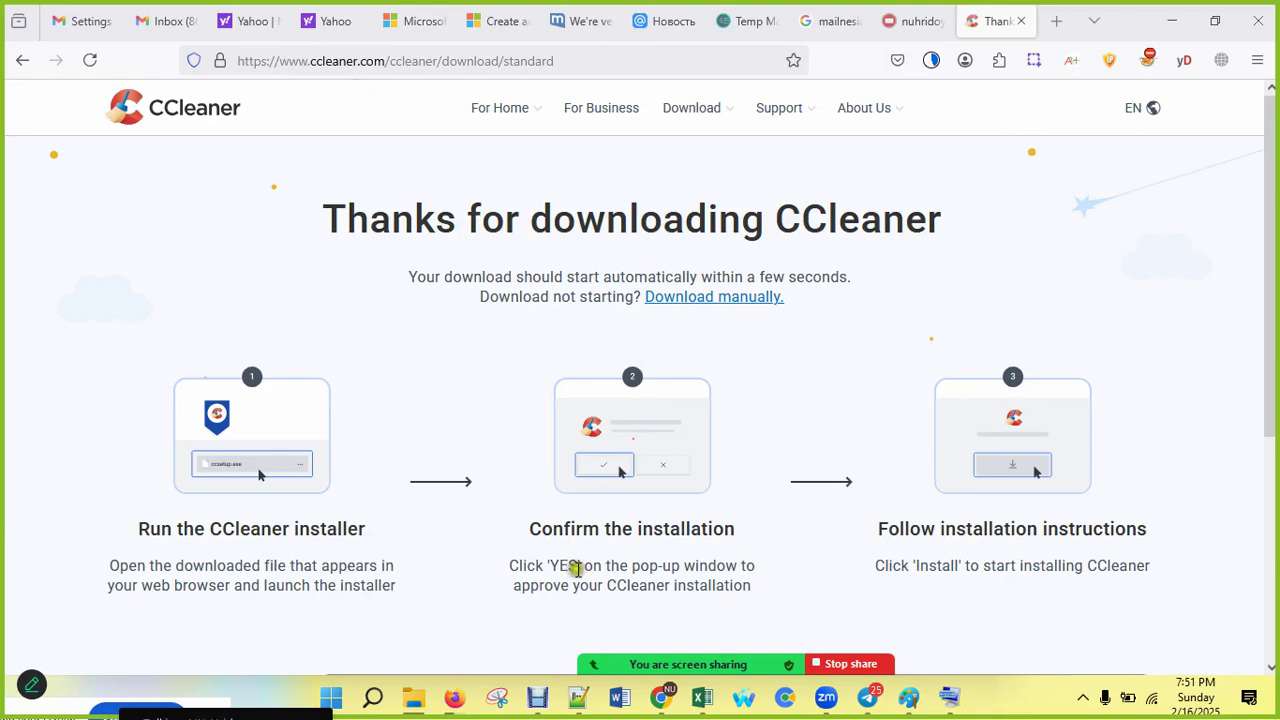
Step: Go through the Chrome windows and return to Firefox's Mailnesia inbox tab
mouse_move(663, 705)
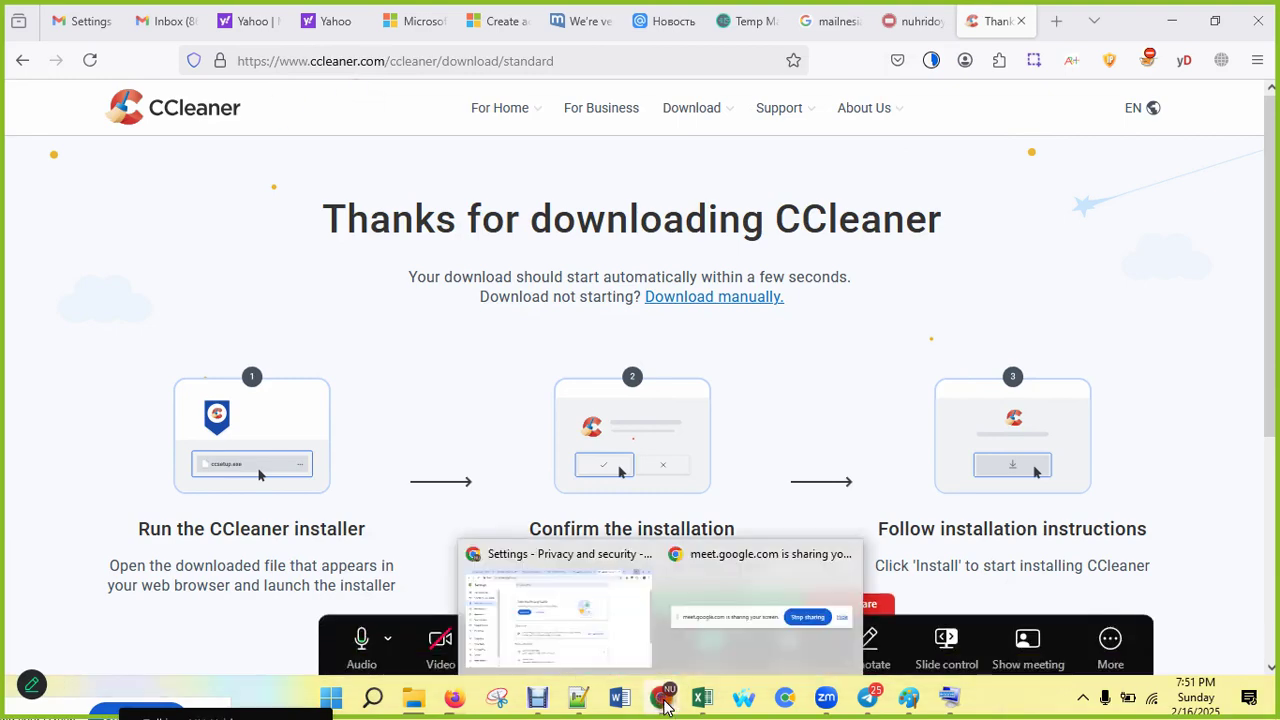
left_click(586, 630)
left_click(291, 22)
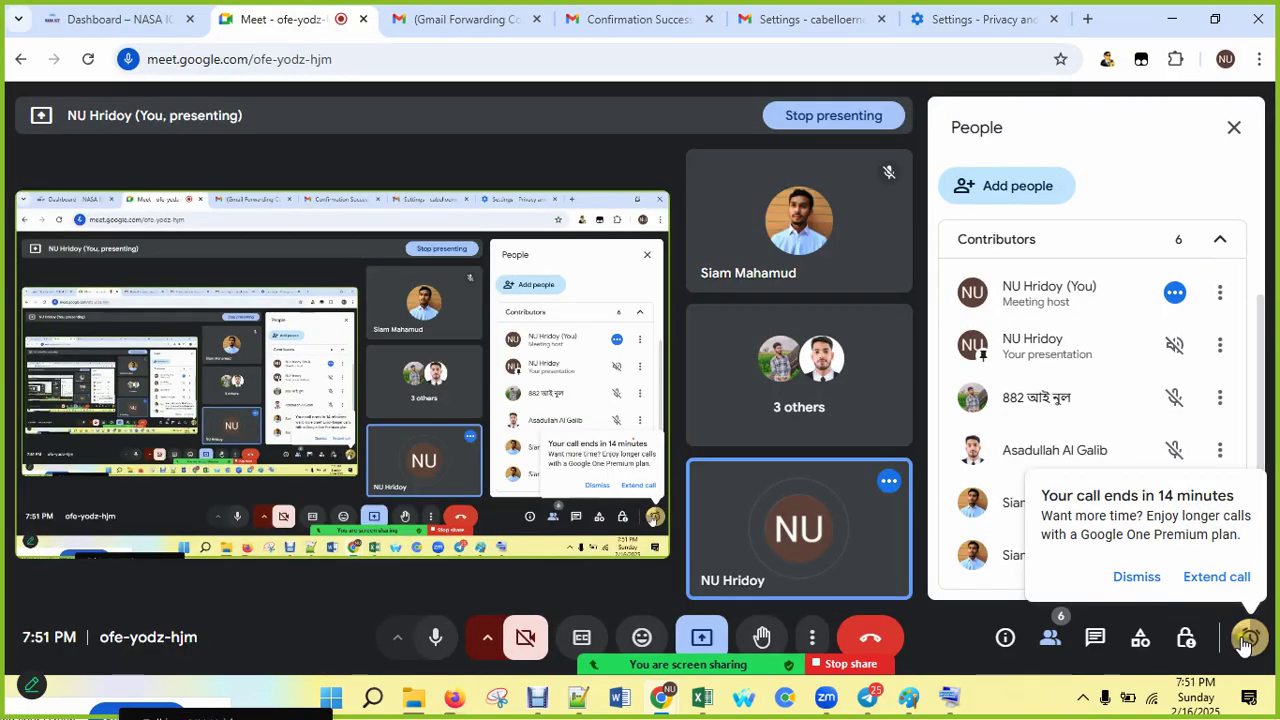
left_click(455, 698)
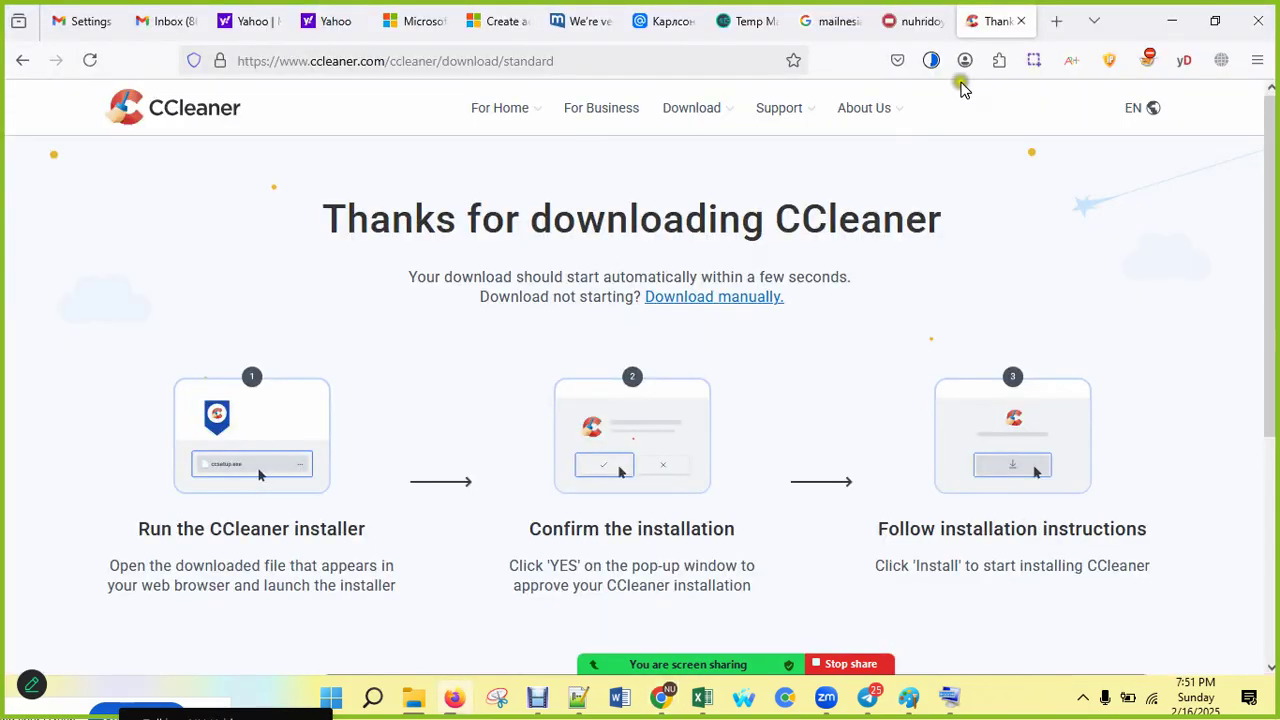
left_click(922, 22)
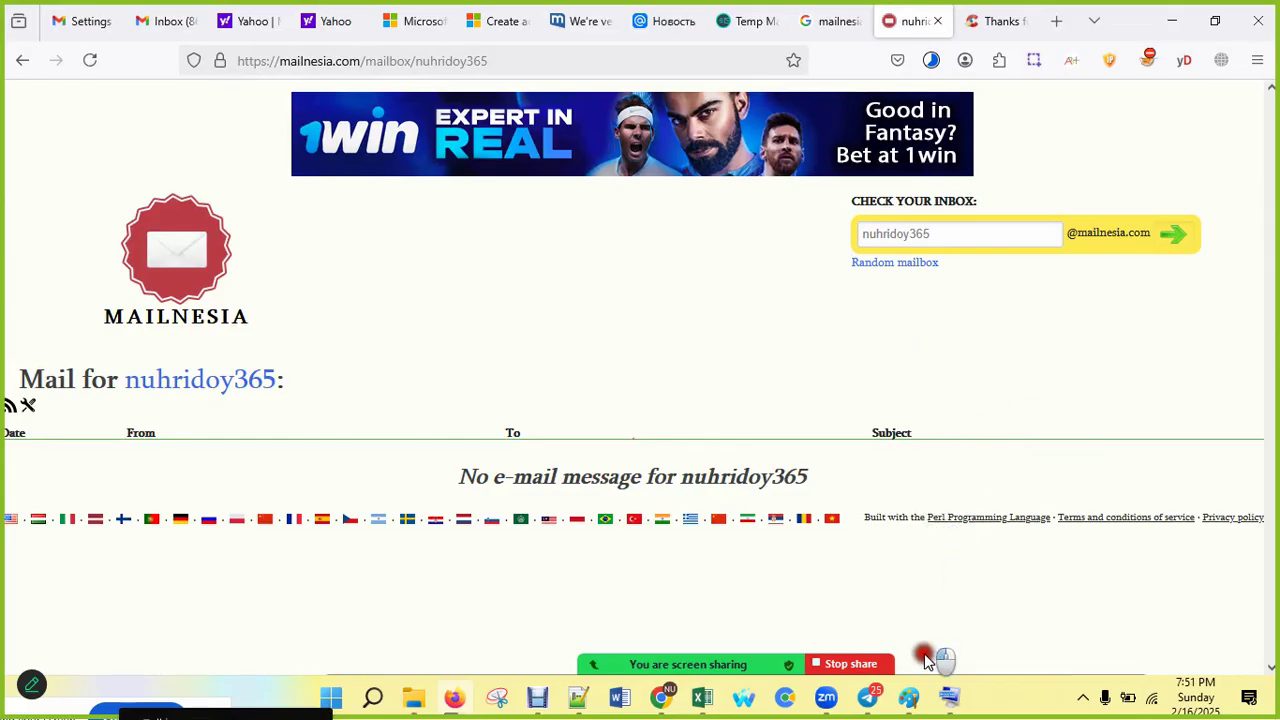
Step: Cancel the accidental Save Page dialog and show Firefox's downloads list
key("ctrl+s")
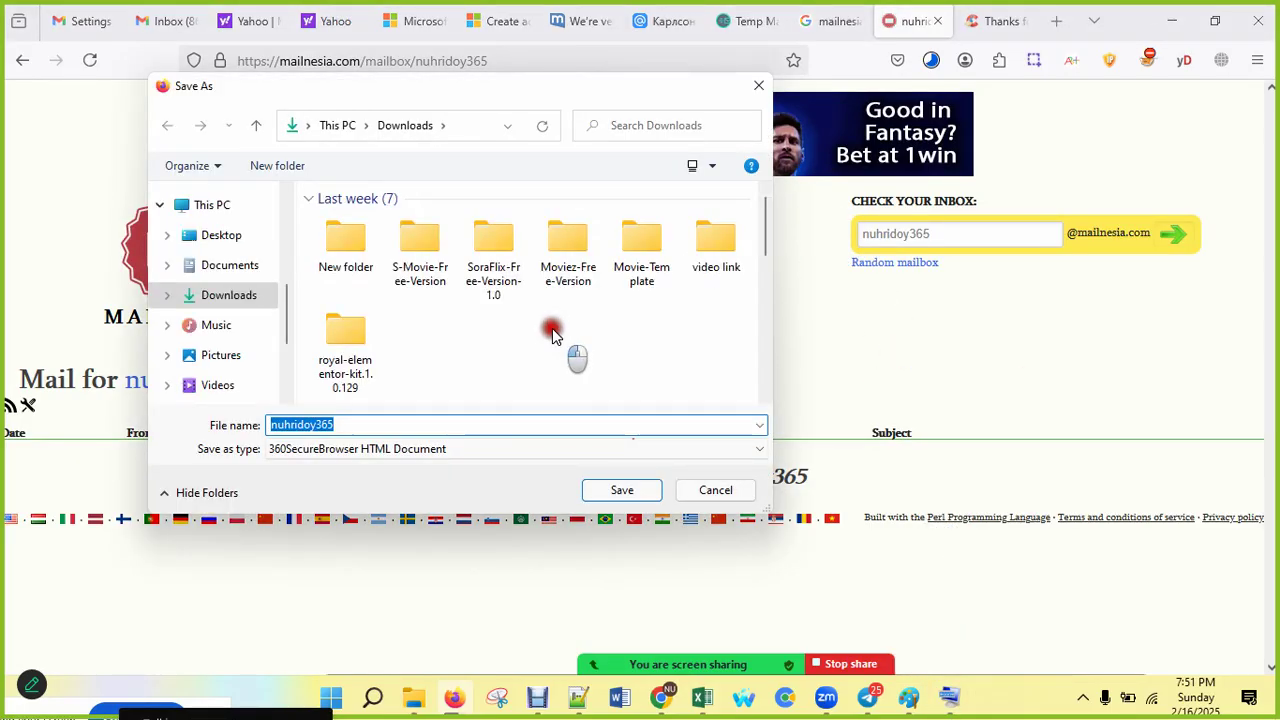
left_click(717, 492)
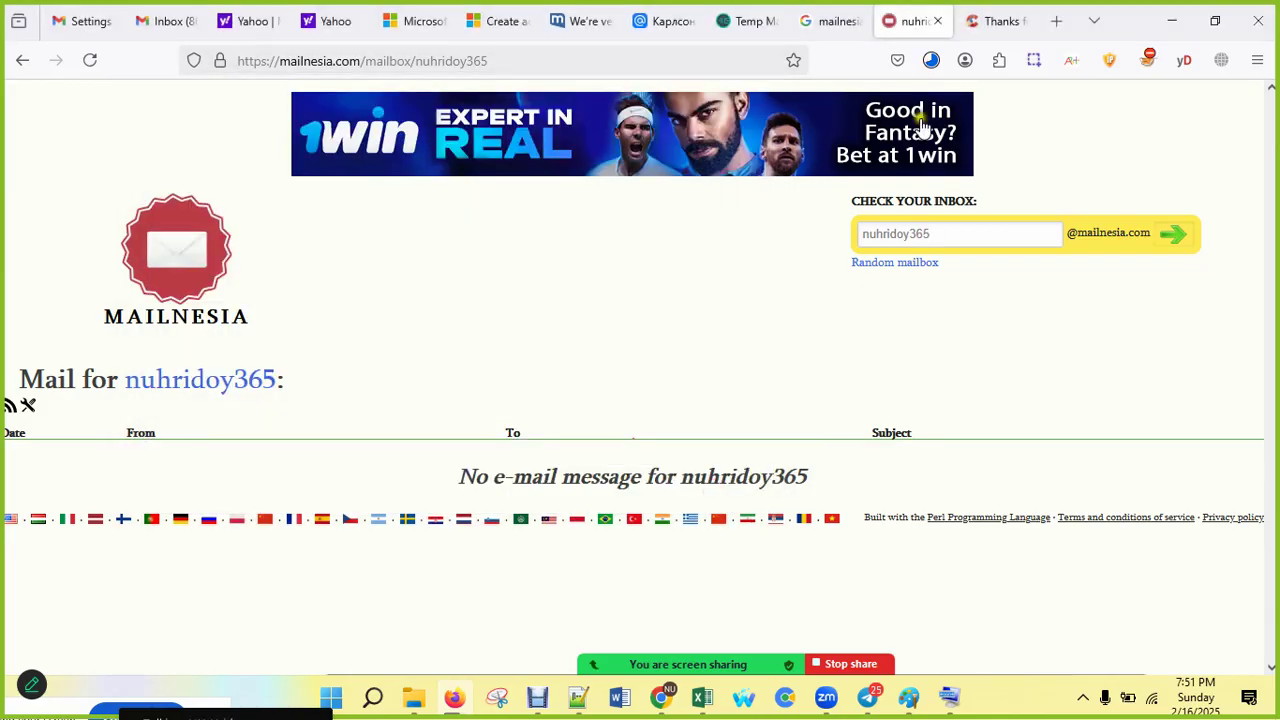
left_click(931, 60)
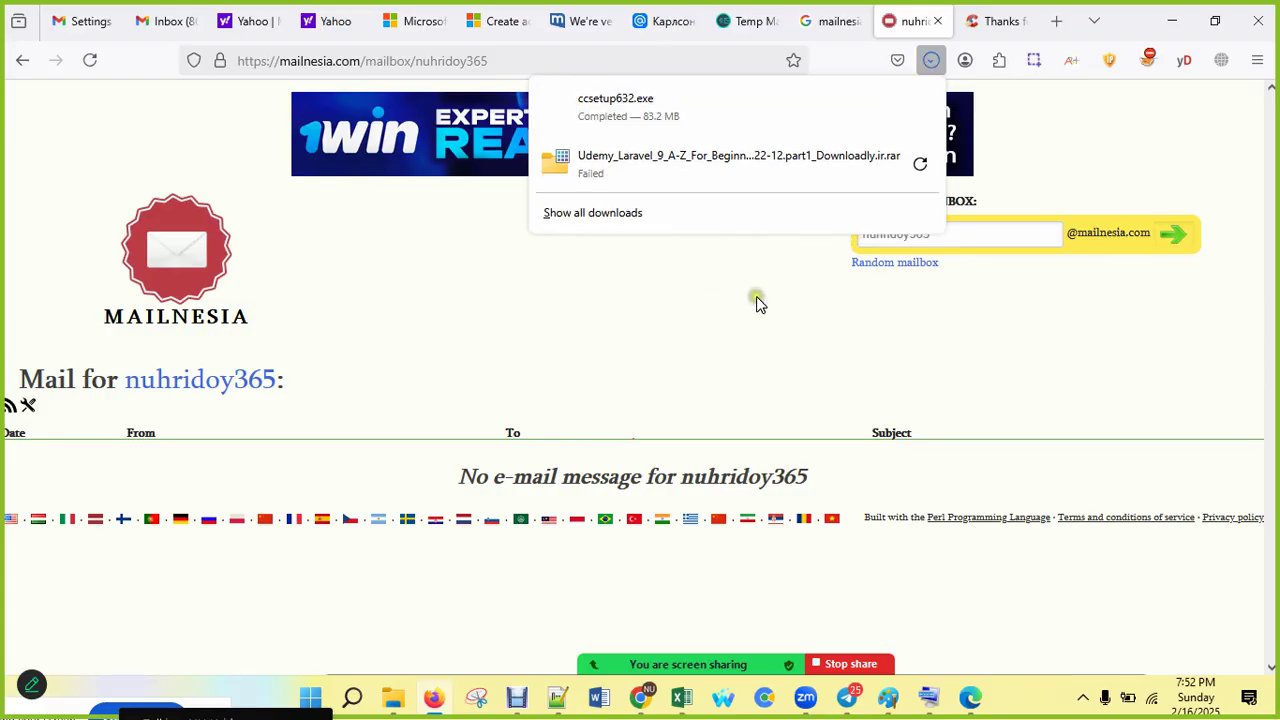
Step: Launch ccsetup632.exe, minimise Firefox, and close the Edge window with the Bing ccleaner search
left_click(600, 107)
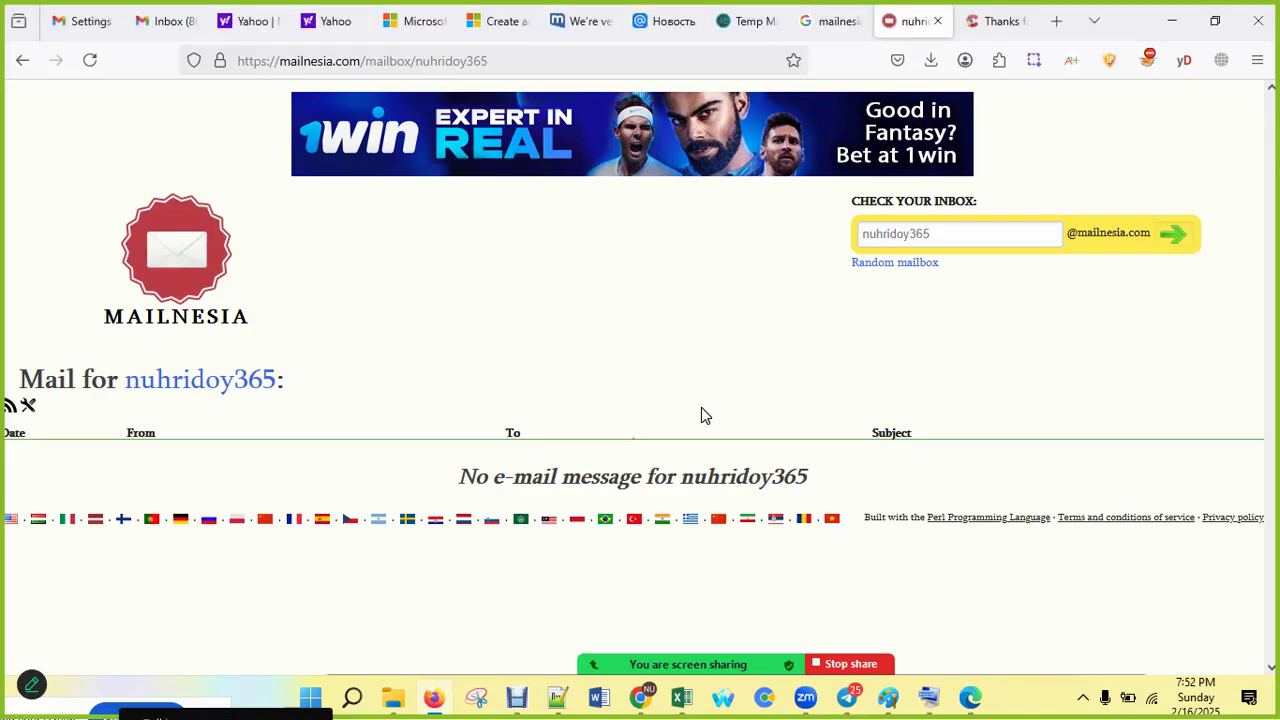
left_click(1172, 20)
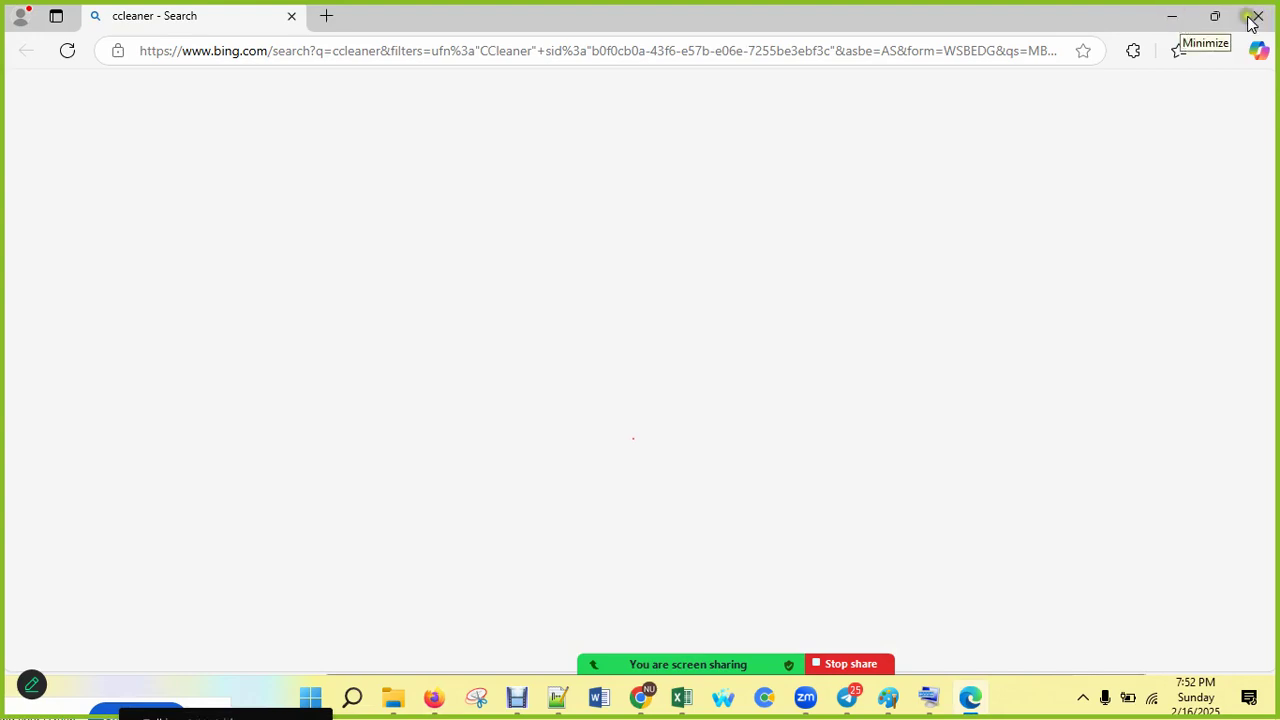
left_click(1209, 18)
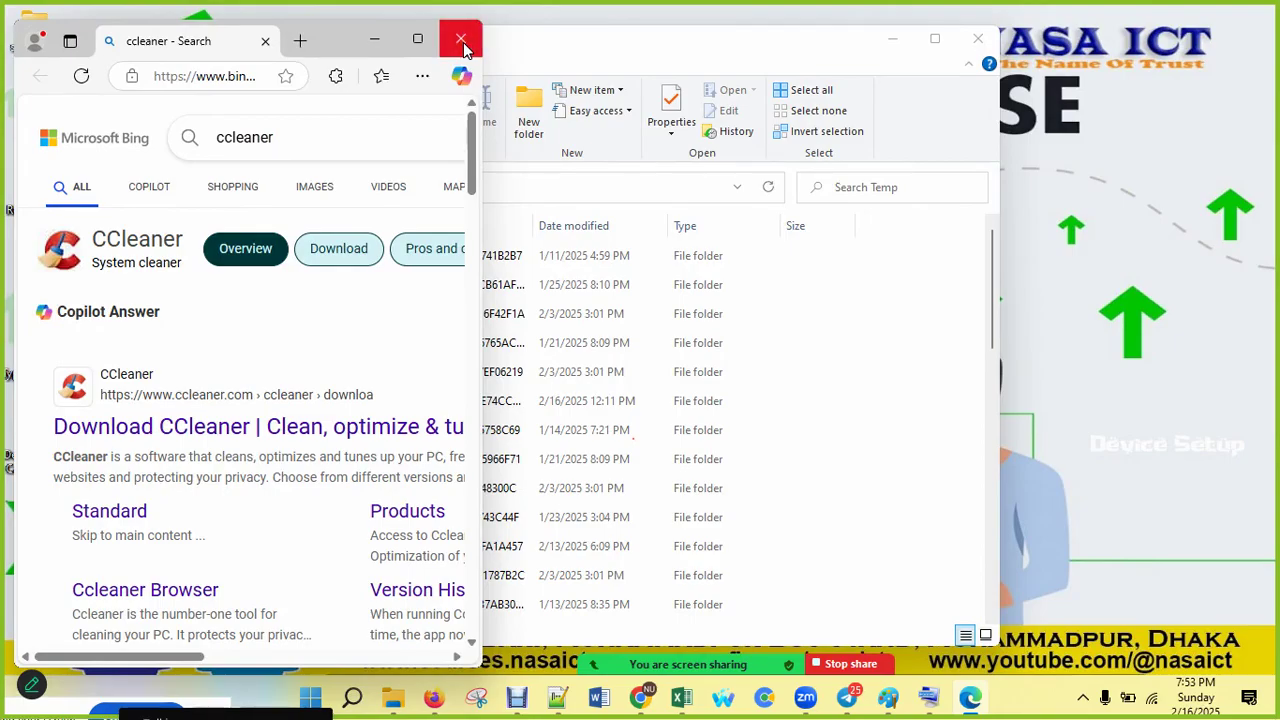
left_click(463, 44)
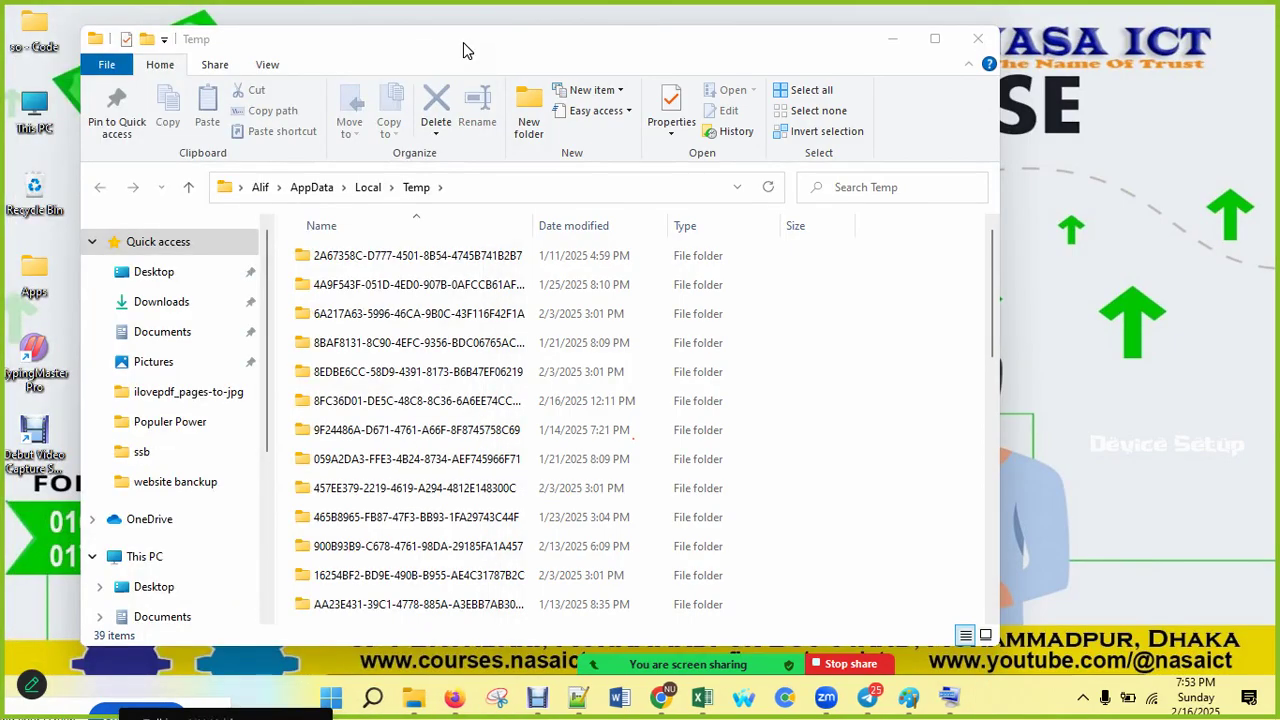
Step: Minimise the Temp folder, refresh the desktop, and minimise the On-Screen Keyboard
left_click(886, 36)
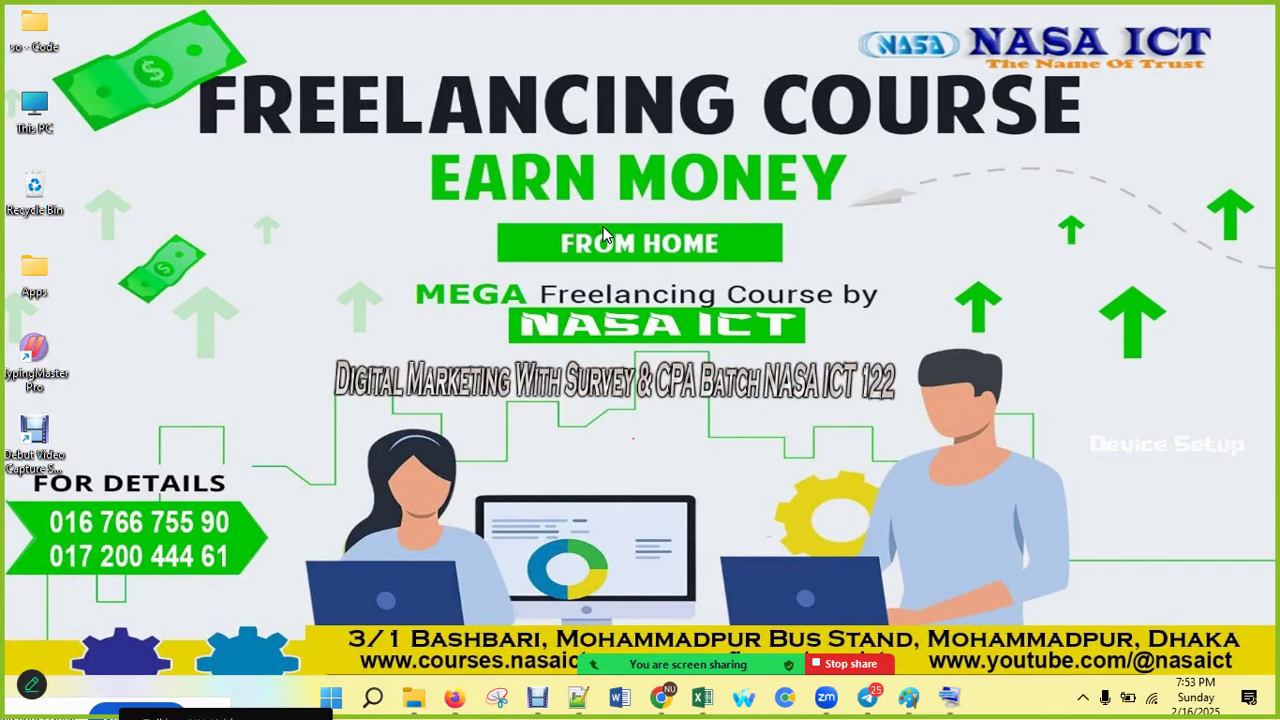
right_click(603, 226)
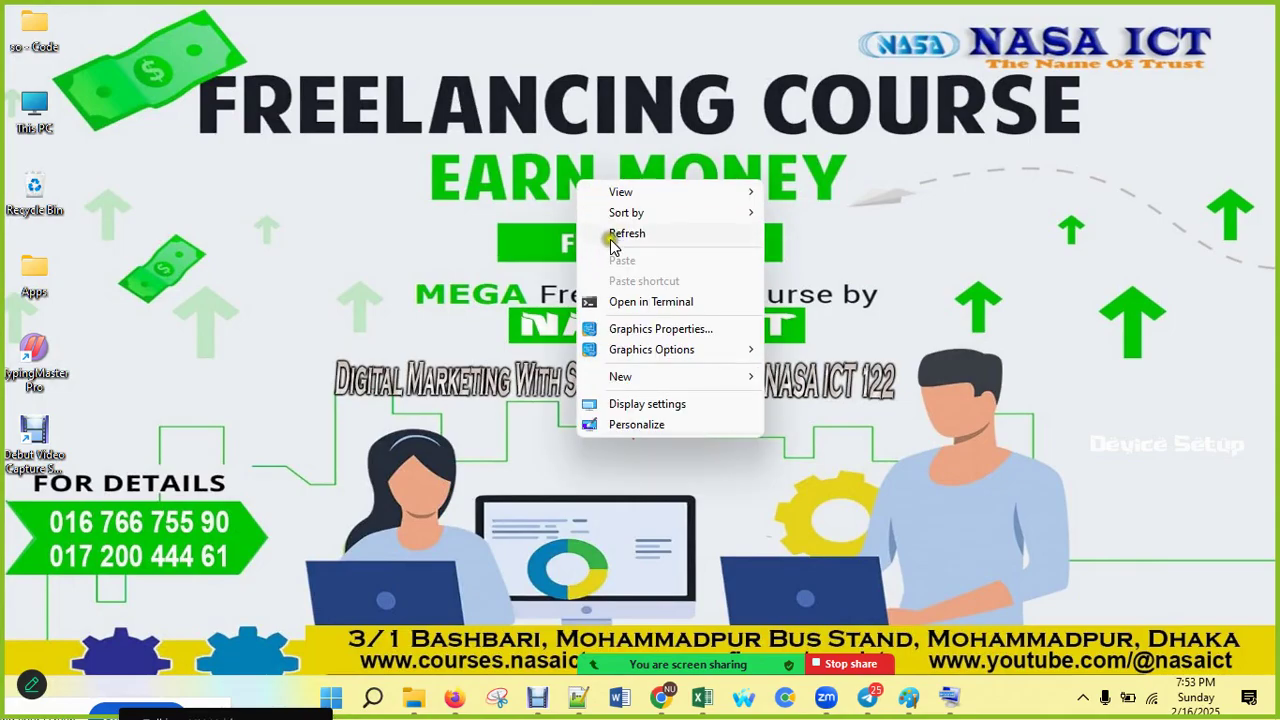
left_click(610, 234)
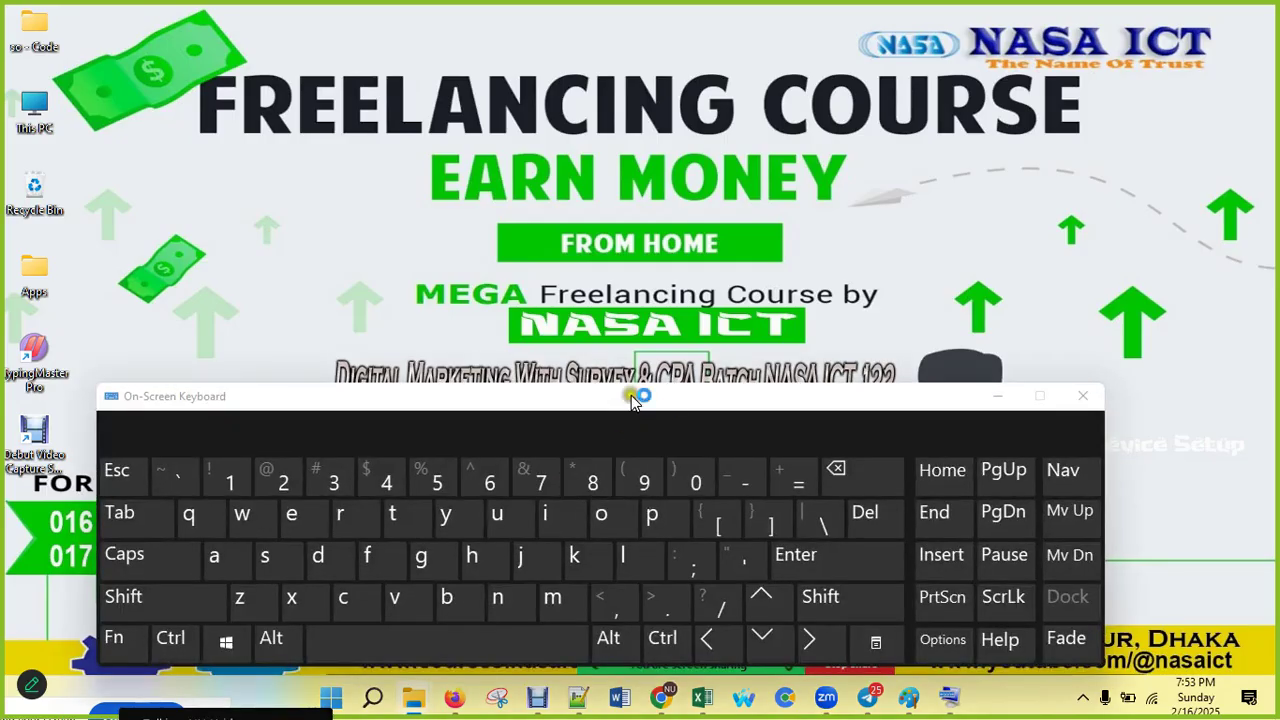
left_click(1003, 398)
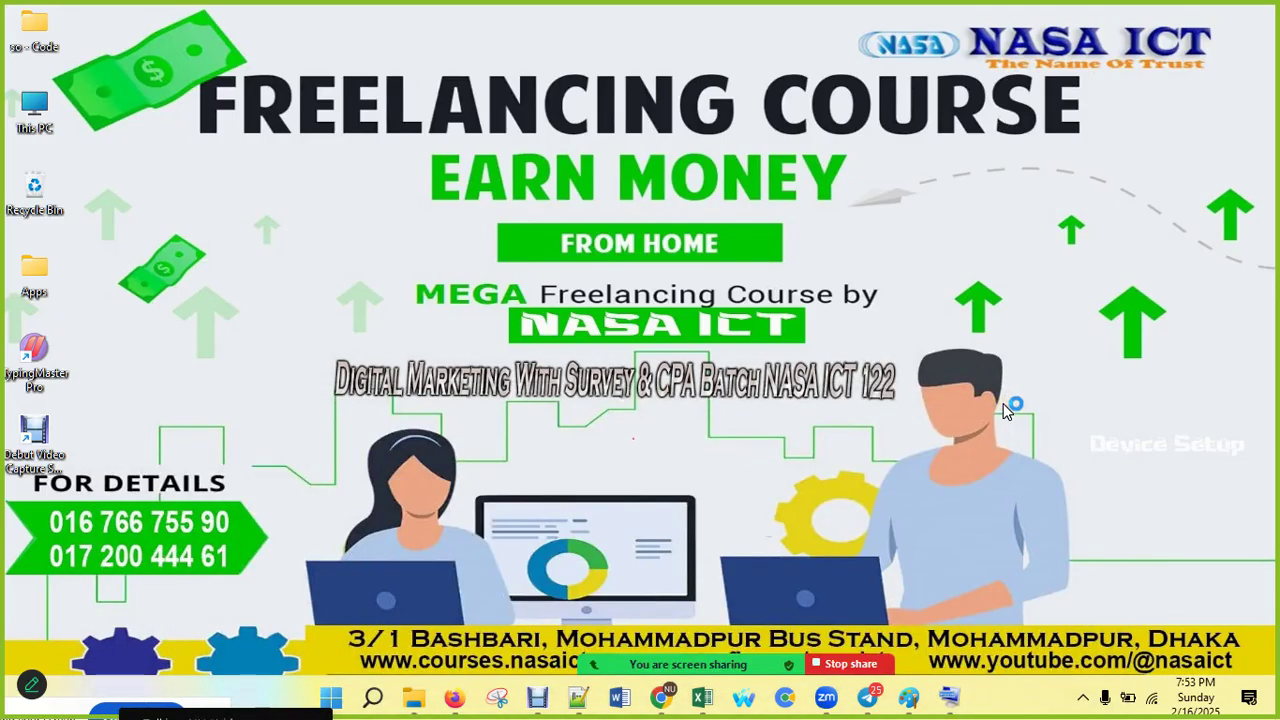
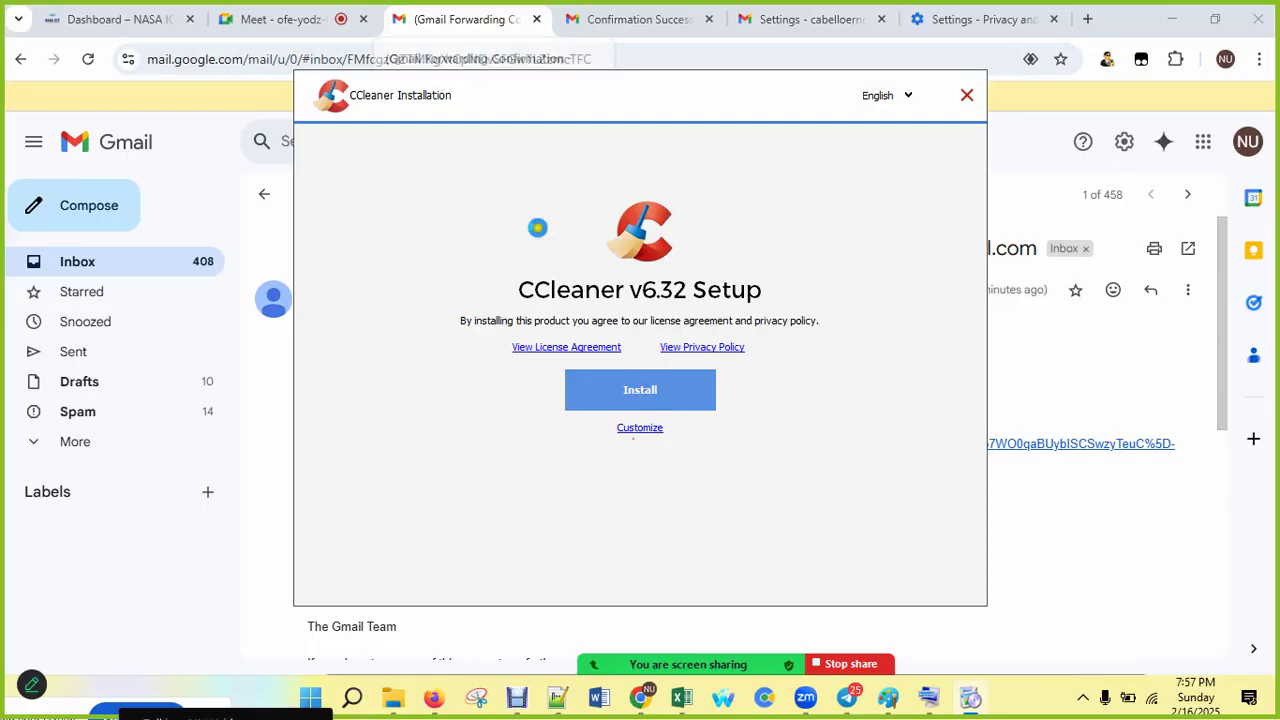
Step: Copy the Gmail account address from the Google account panel, then switch to the empty Notepad++ document
left_click(484, 22)
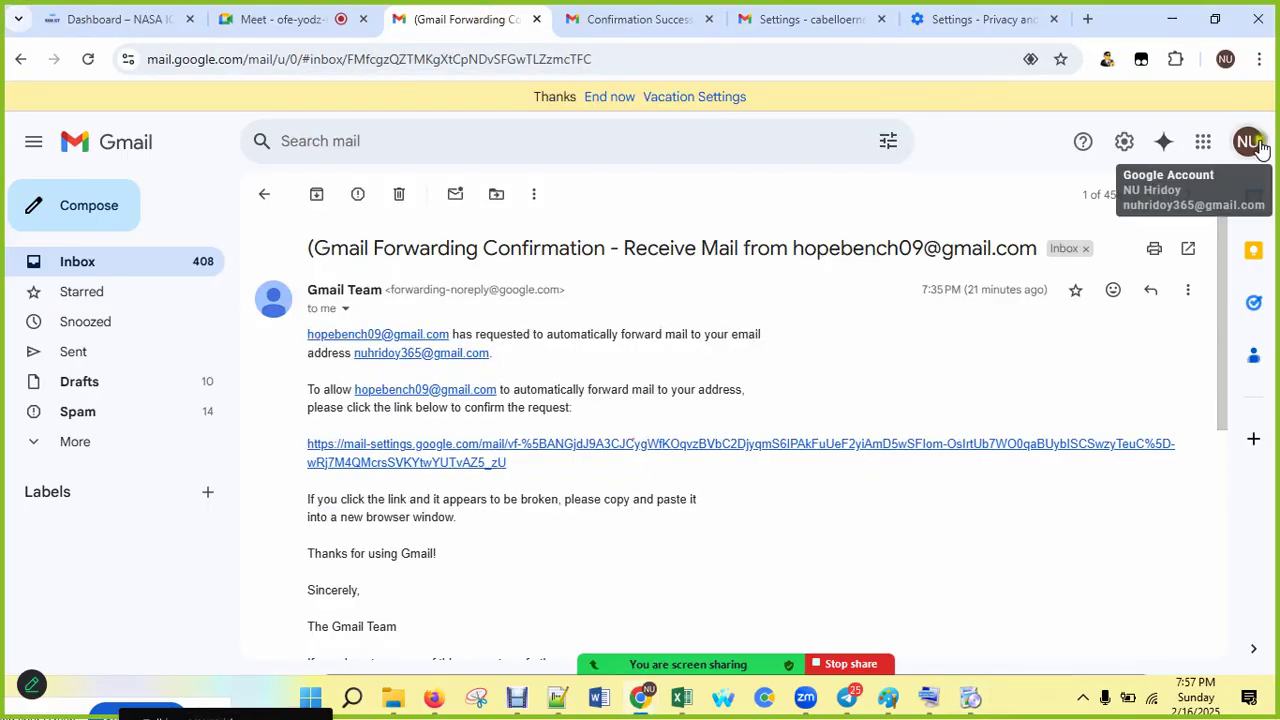
left_click(1247, 141)
right_click(1092, 218)
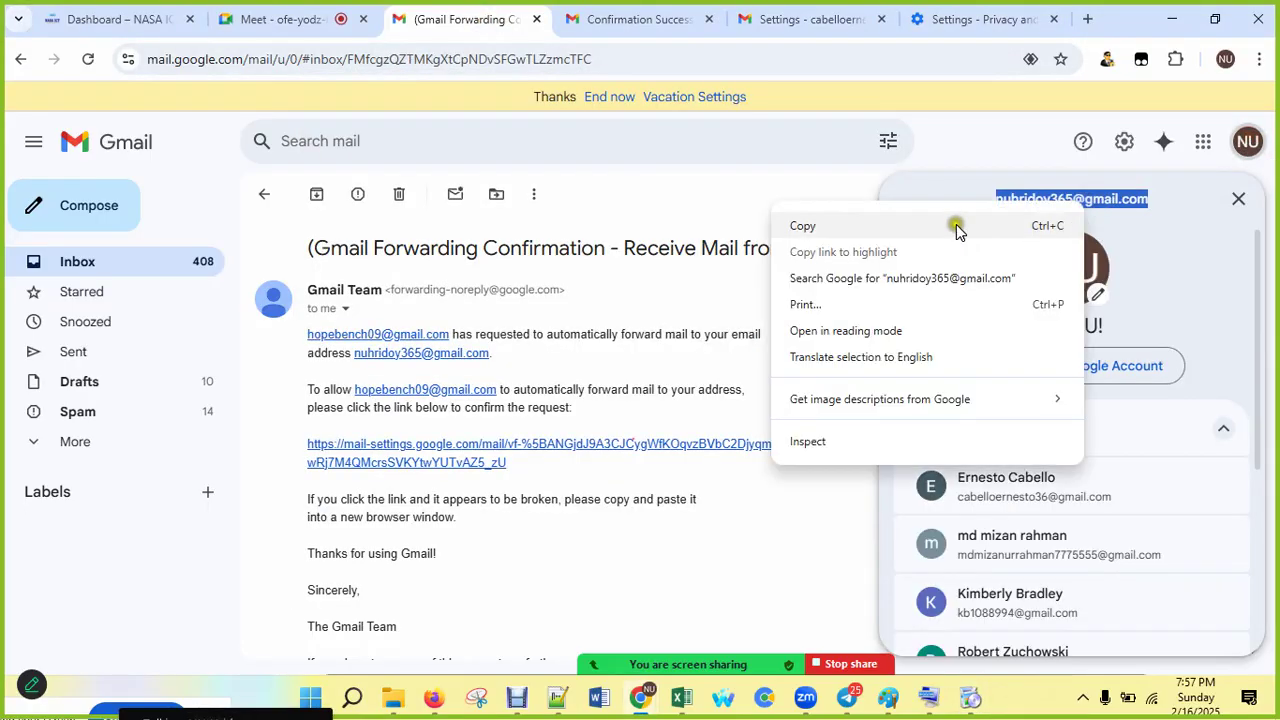
left_click(850, 222)
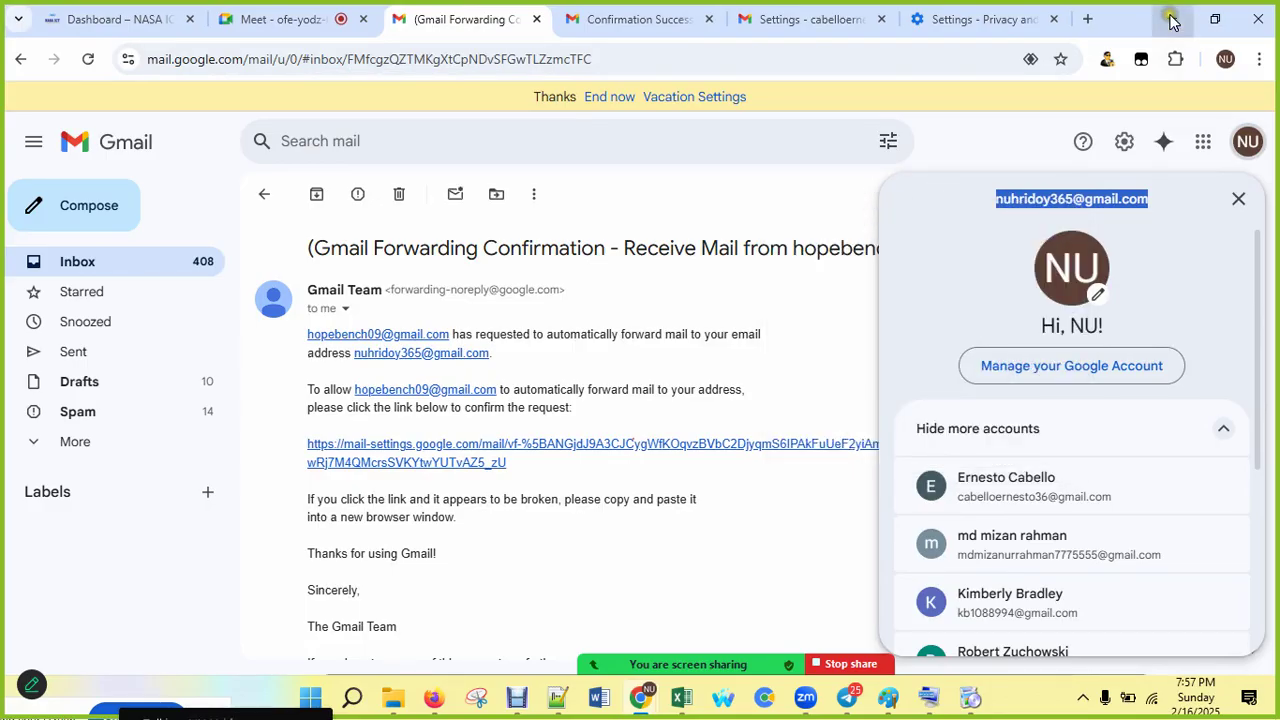
left_click(1172, 19)
left_click(250, 212)
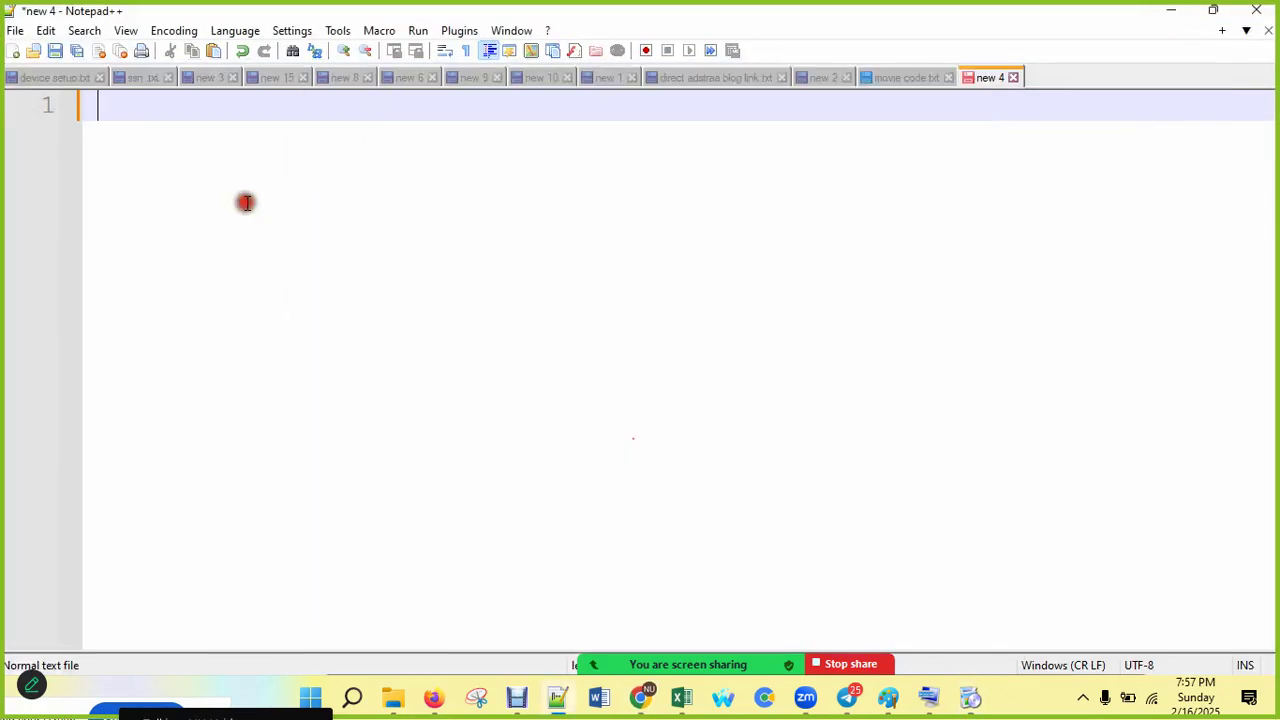
Step: Paste the copied Gmail address onto line 1 and remove its leading space
right_click(210, 160)
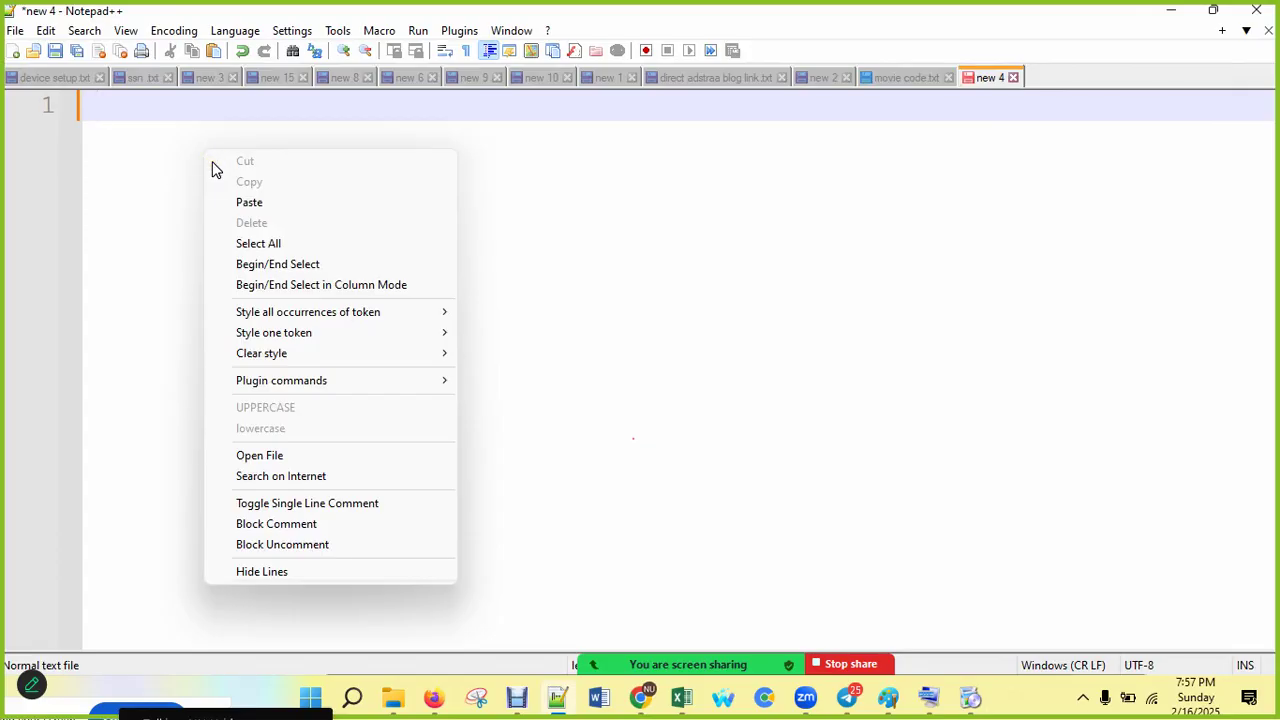
left_click(252, 203)
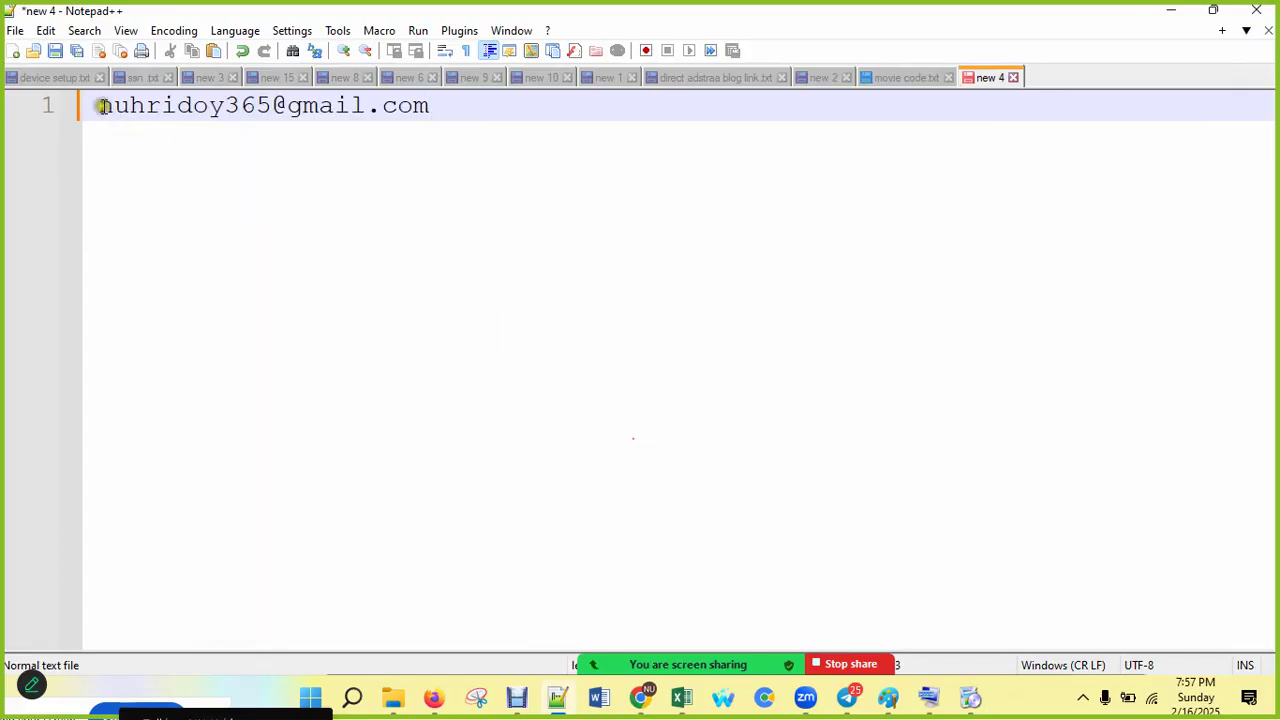
key("Delete")
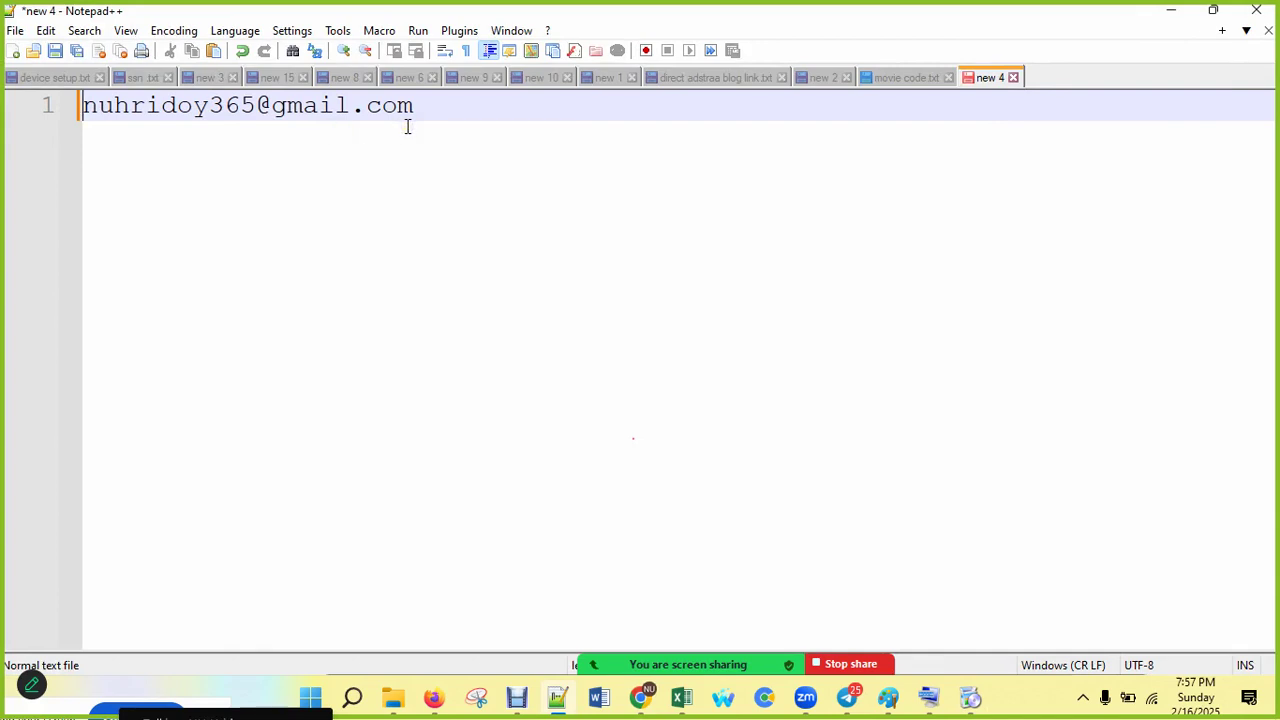
left_click(473, 110)
Step: Paste the same address on each new line below, filling lines 2 through 11
key("Return")
key("ctrl+v")
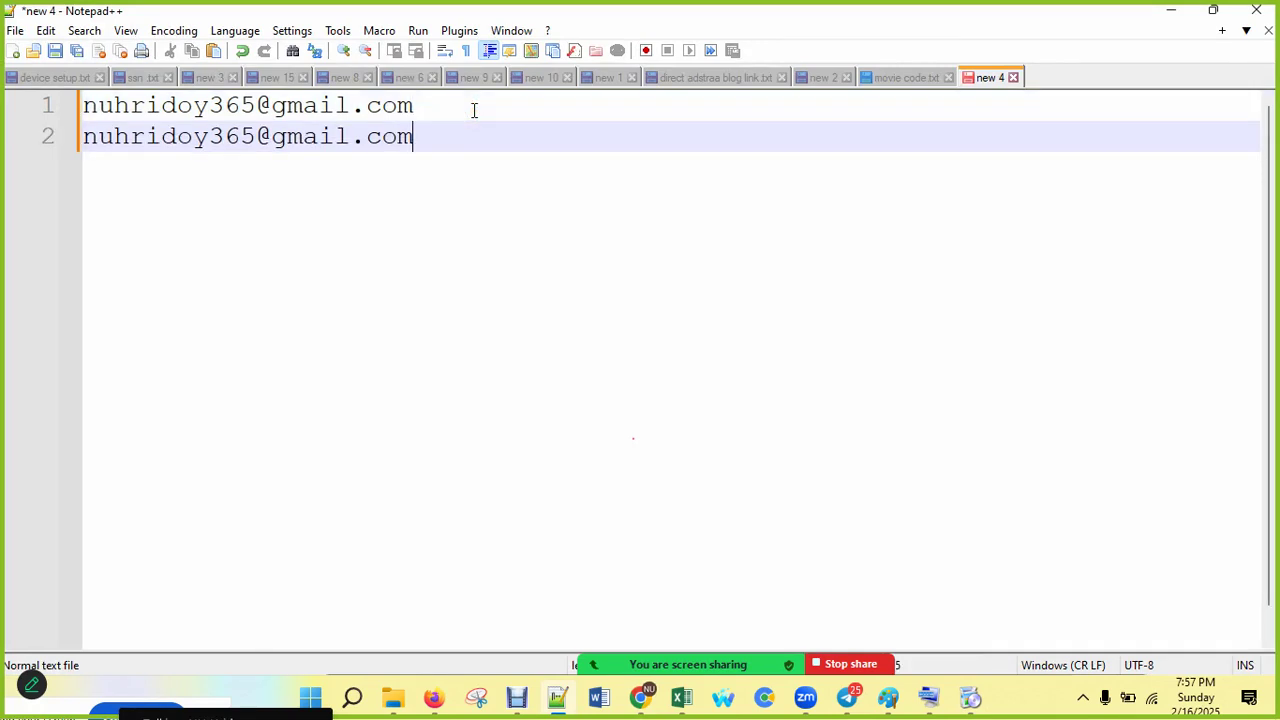
key("Return")
key("ctrl+v")
key("ctrl+v")
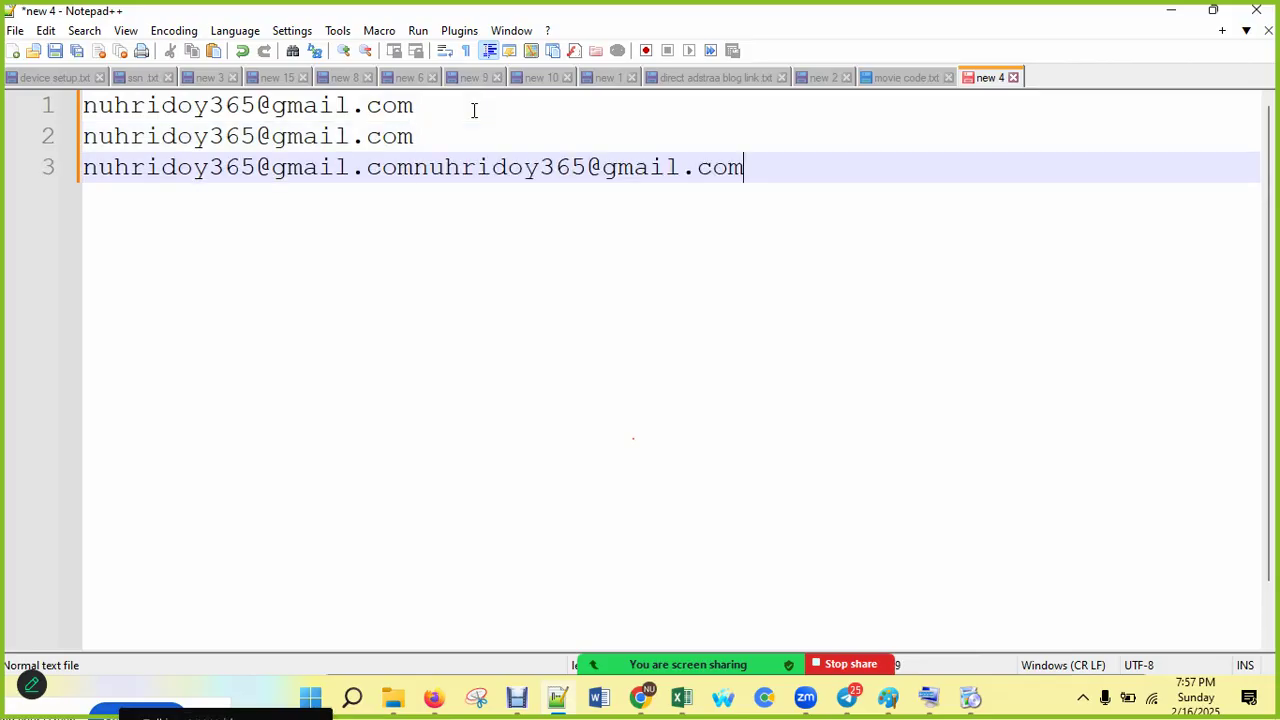
key("ctrl+z")
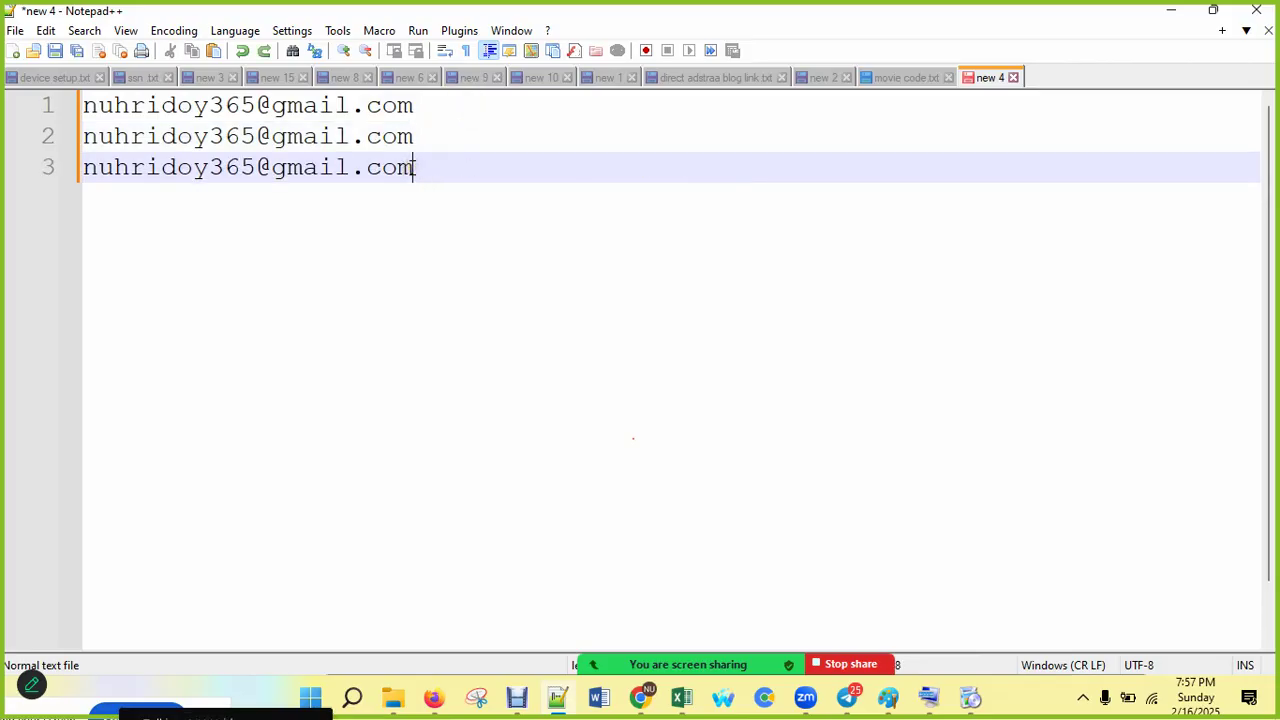
key("Return")
key("ctrl+v")
key("Return")
key("ctrl+v")
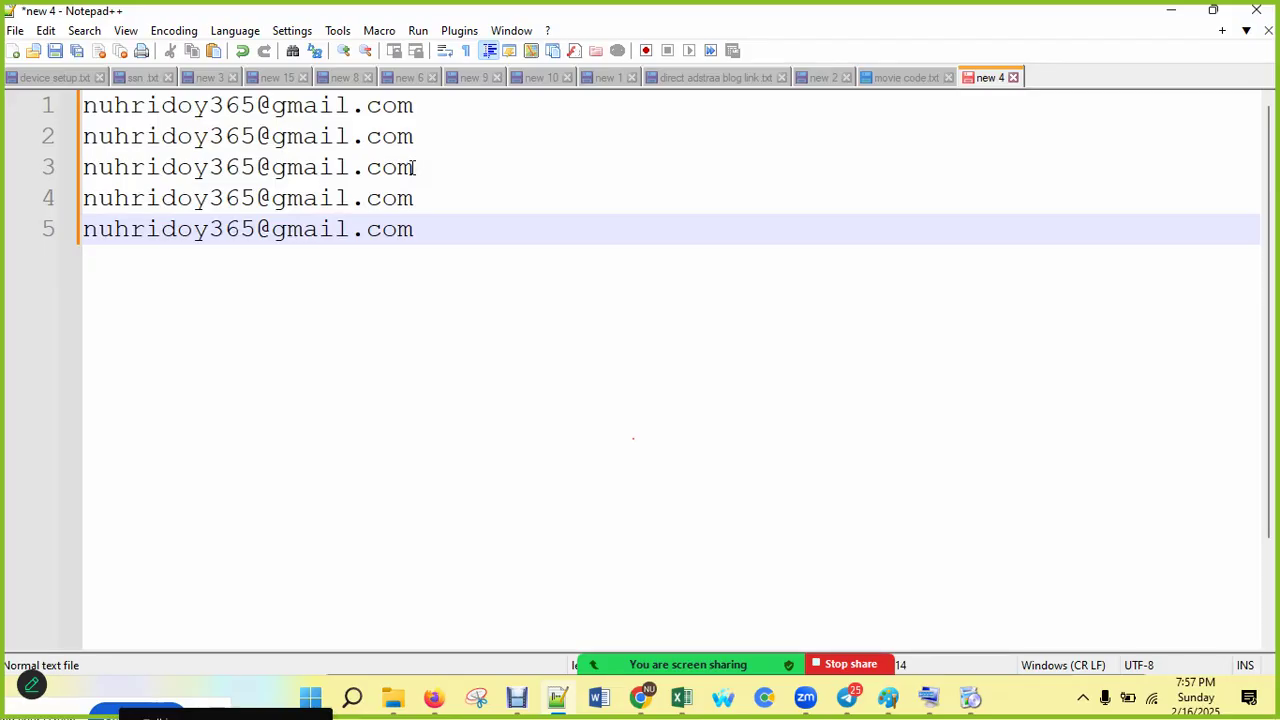
key("Return")
key("ctrl+v")
key("Return")
key("ctrl+v")
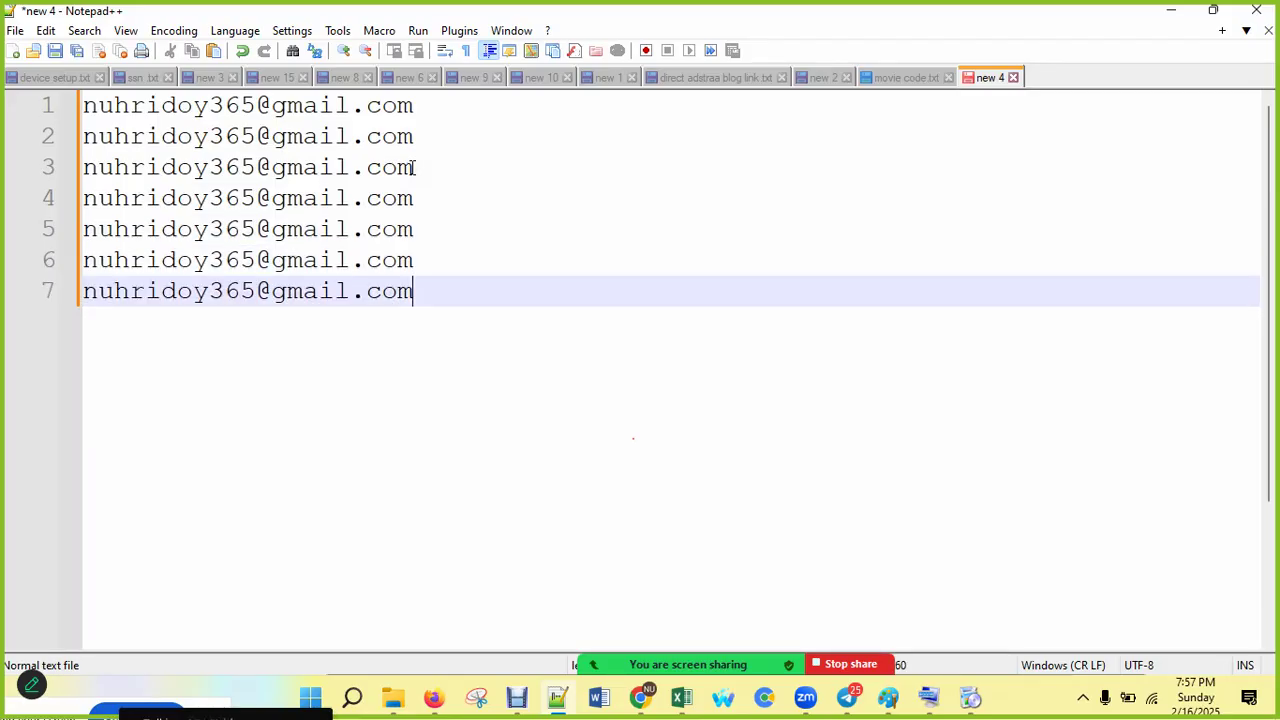
key("Return")
key("ctrl+v")
key("Return")
key("ctrl+v")
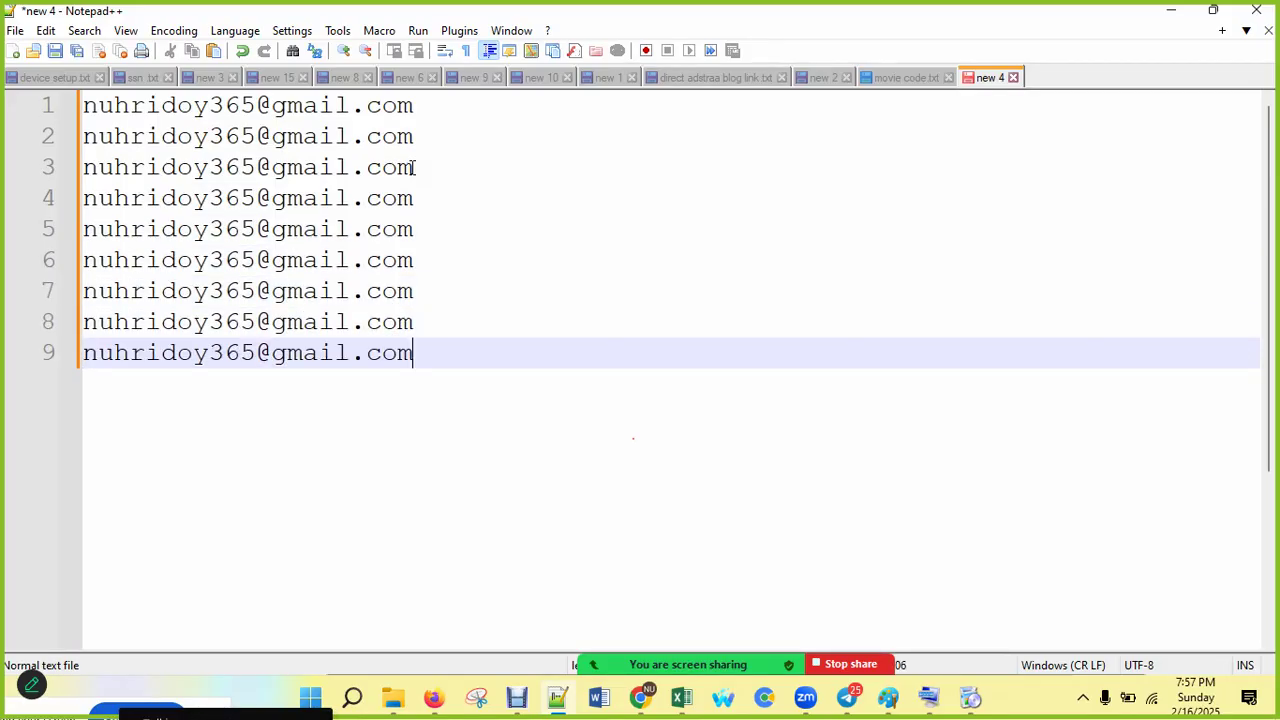
key("Return")
key("ctrl+v")
key("Return")
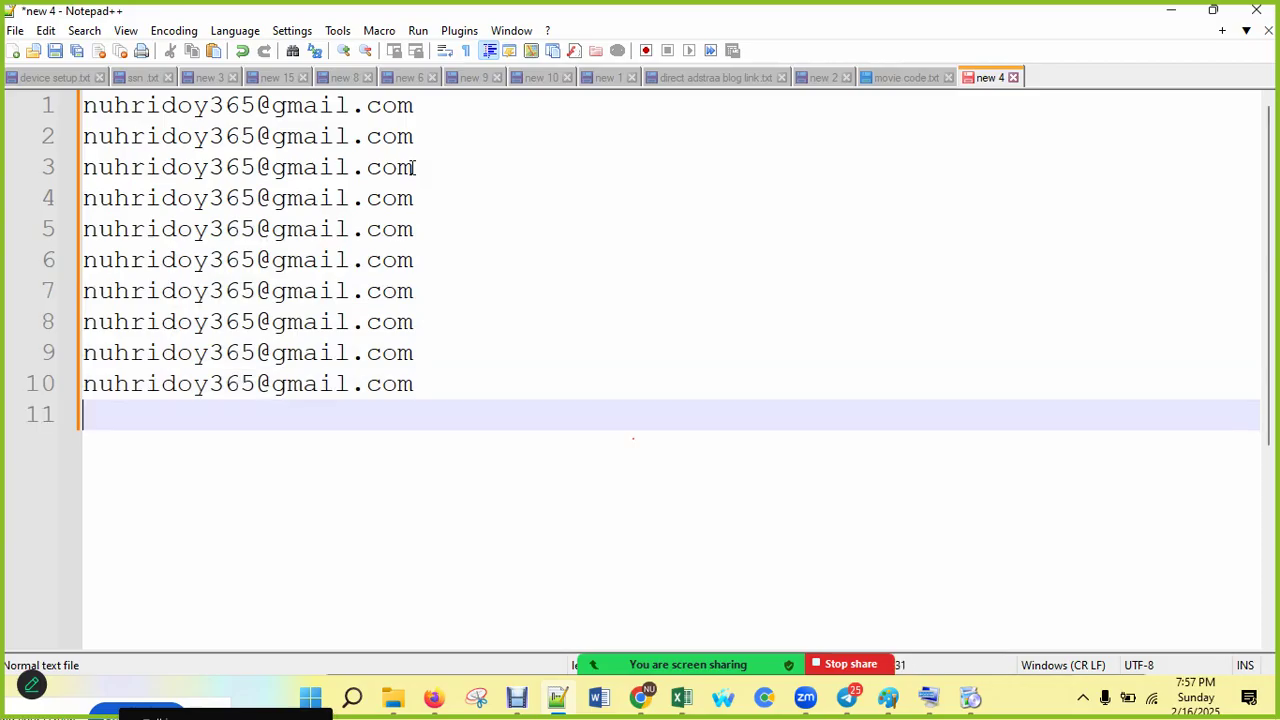
key("ctrl+v")
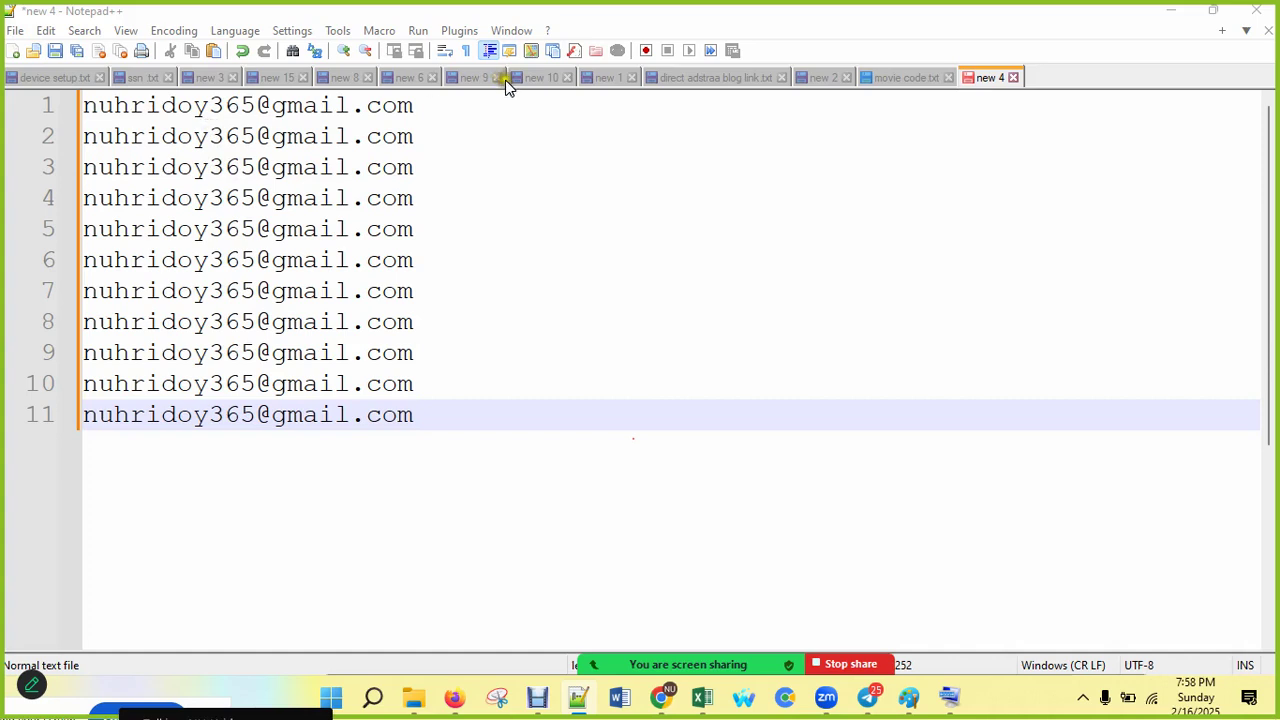
Step: Drag the running CCleaner installer down so it no longer covers the Notepad++ address list
left_click_drag(415, 105, 89, 103)
key("ctrl+c")
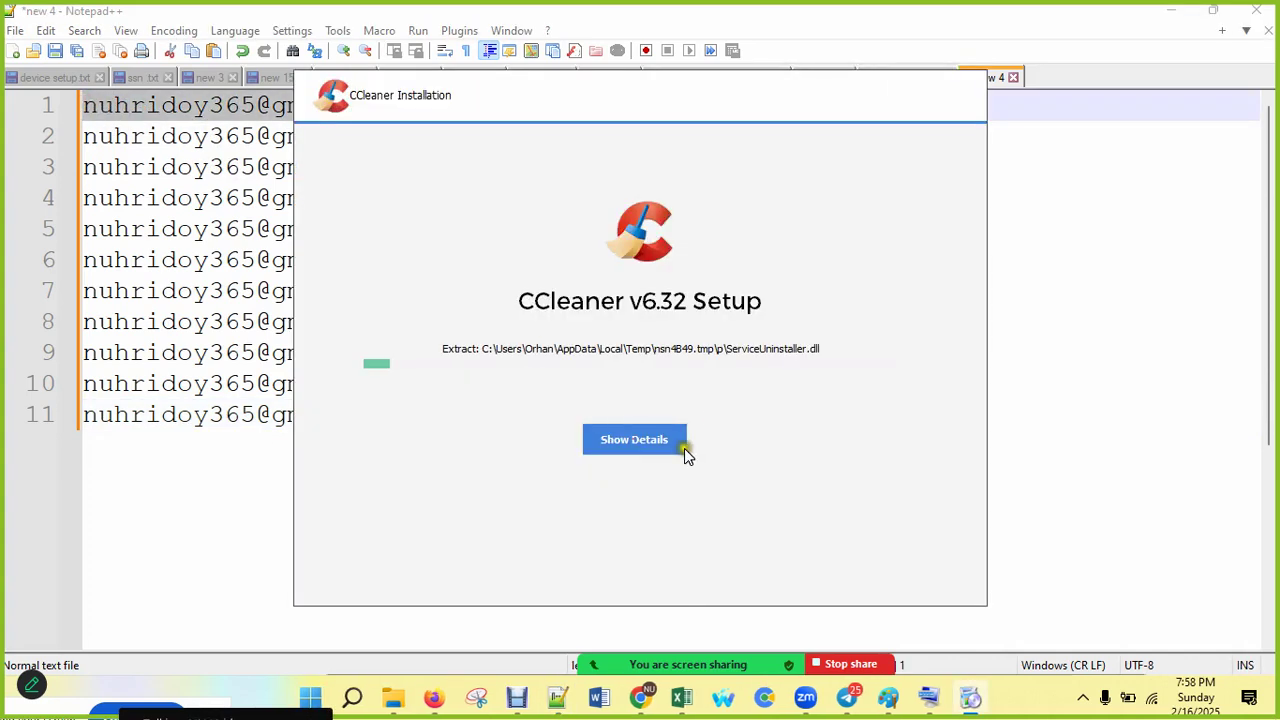
left_click(240, 383)
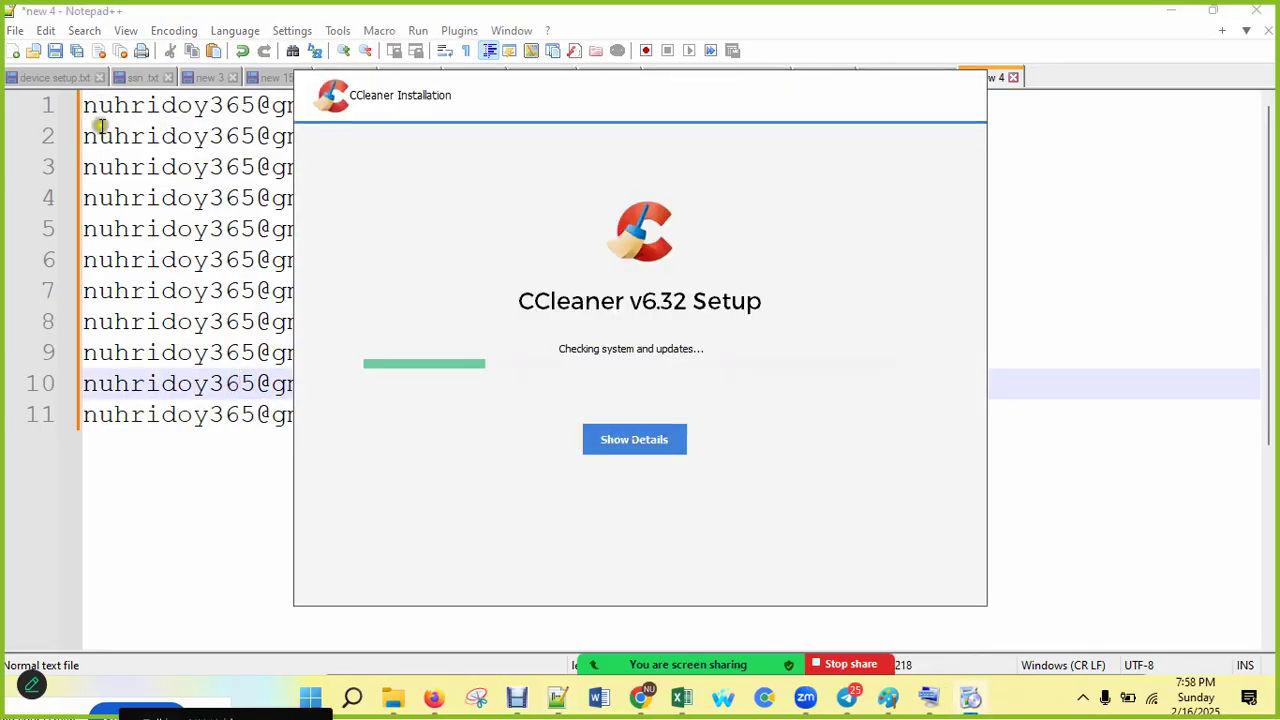
left_click(97, 132)
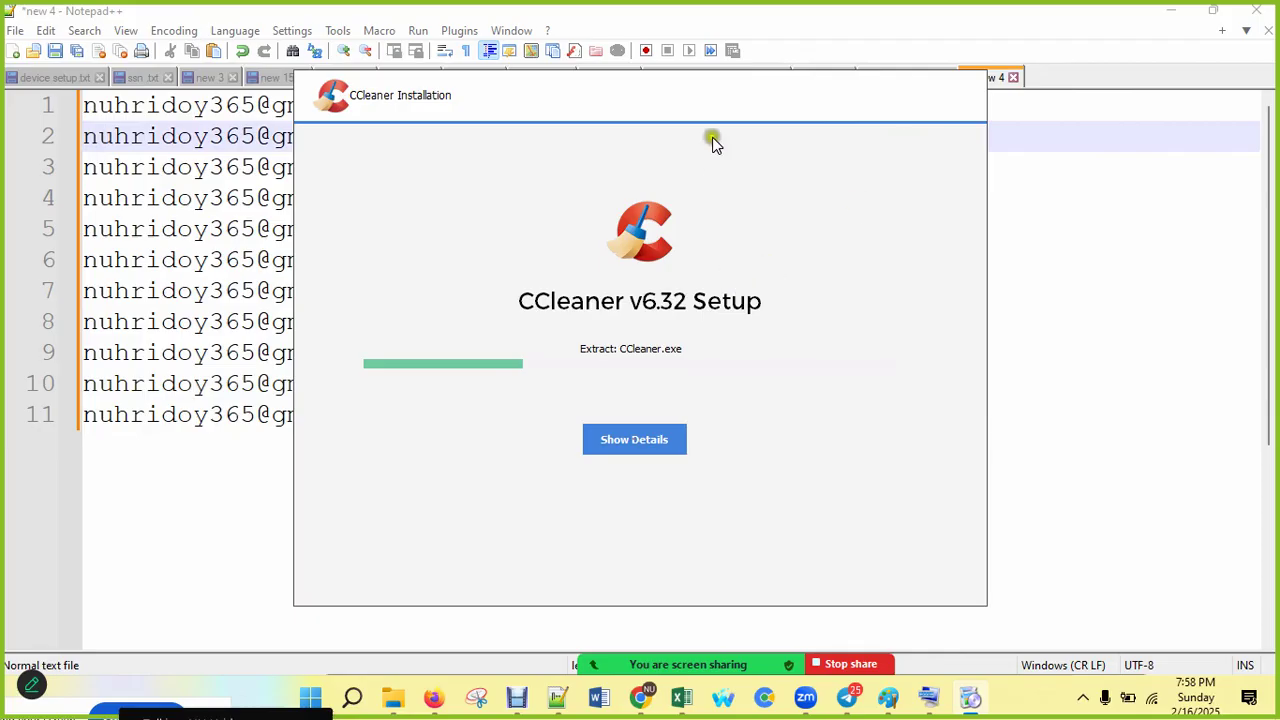
left_click_drag(666, 89, 594, 674)
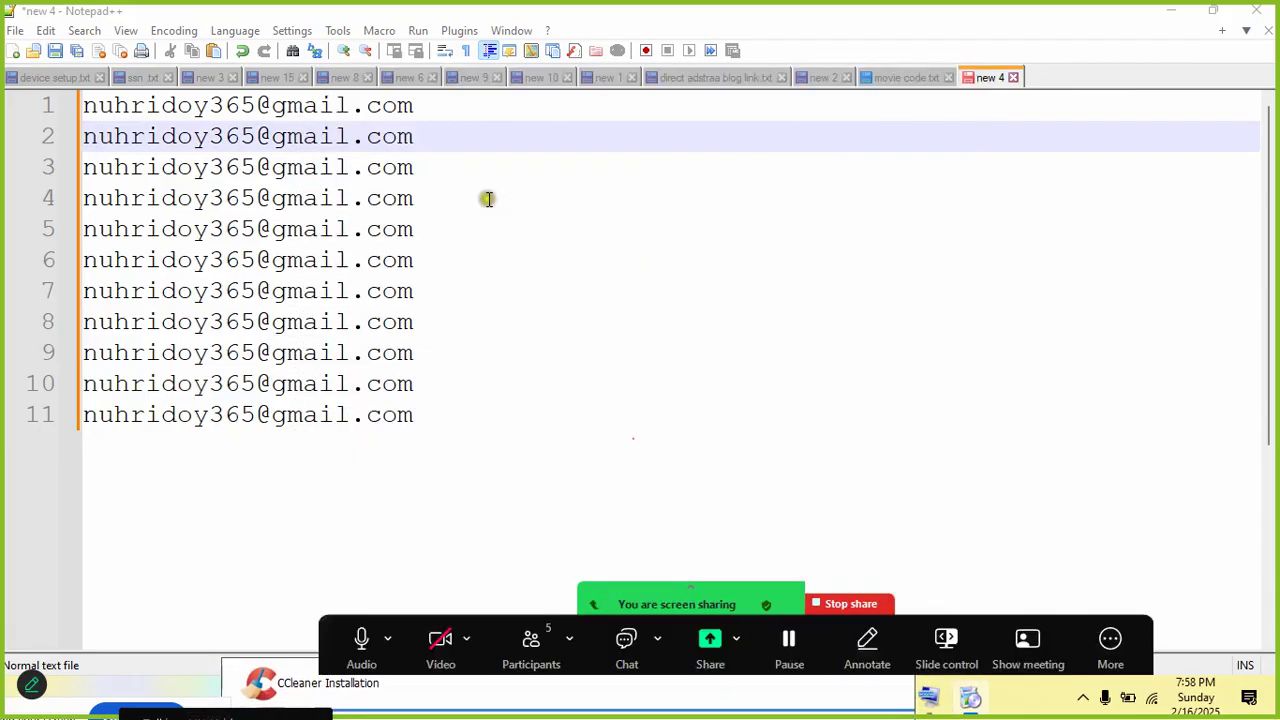
Step: Insert a '.' on lines 2–11, each one character further into the username
left_click(486, 197)
left_click(95, 136)
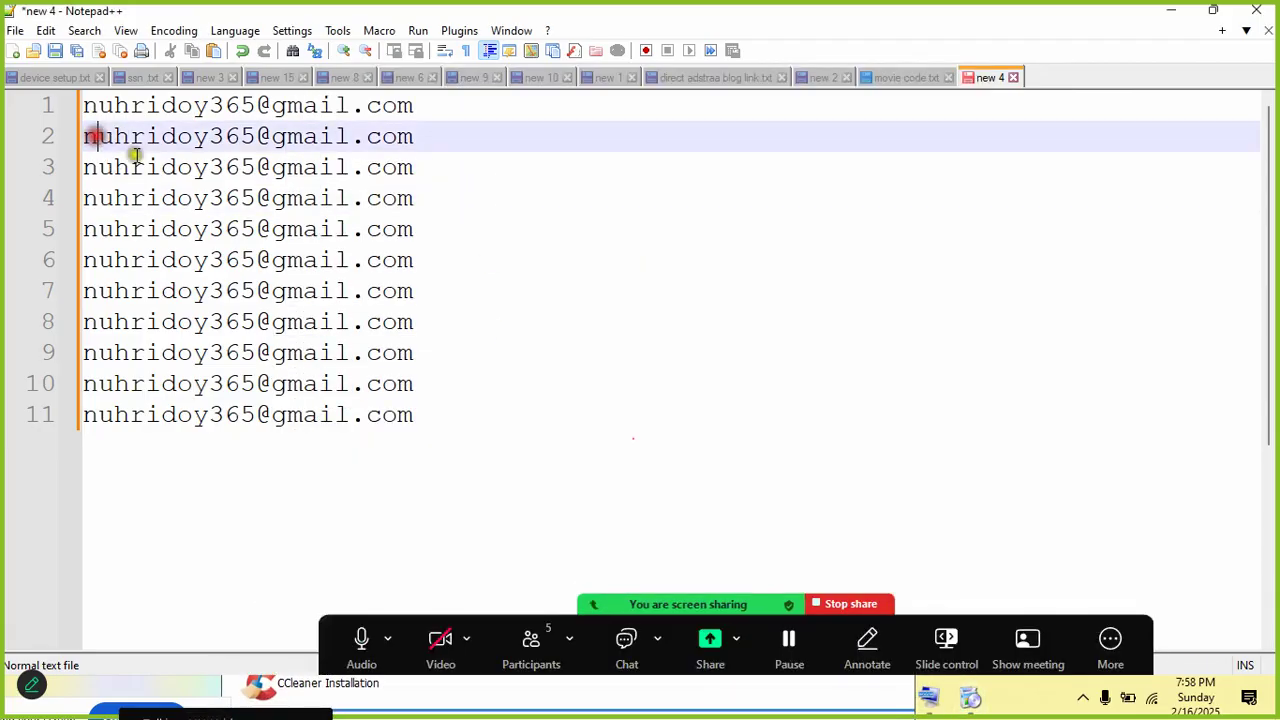
type(".")
key("Down")
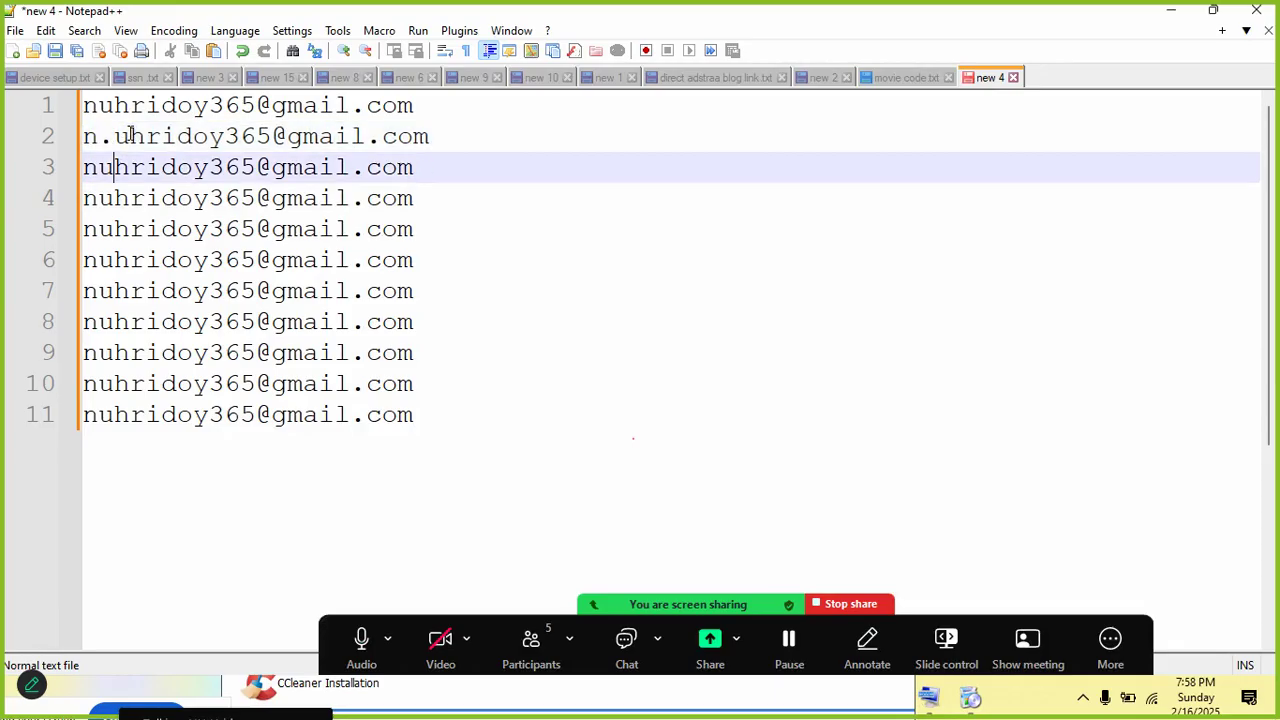
type(".")
key("Down")
type(".")
key("Down")
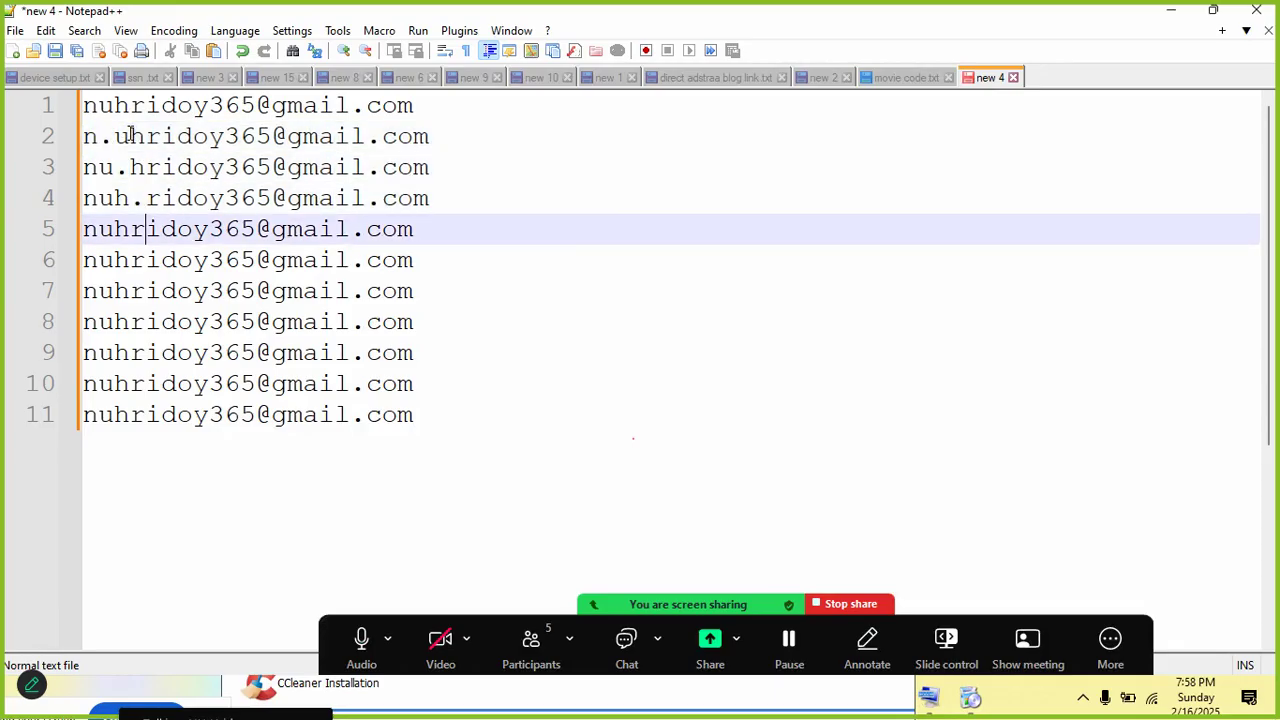
type(".")
key("Down")
type(".")
key("Down")
type(".")
key("Down")
type(".")
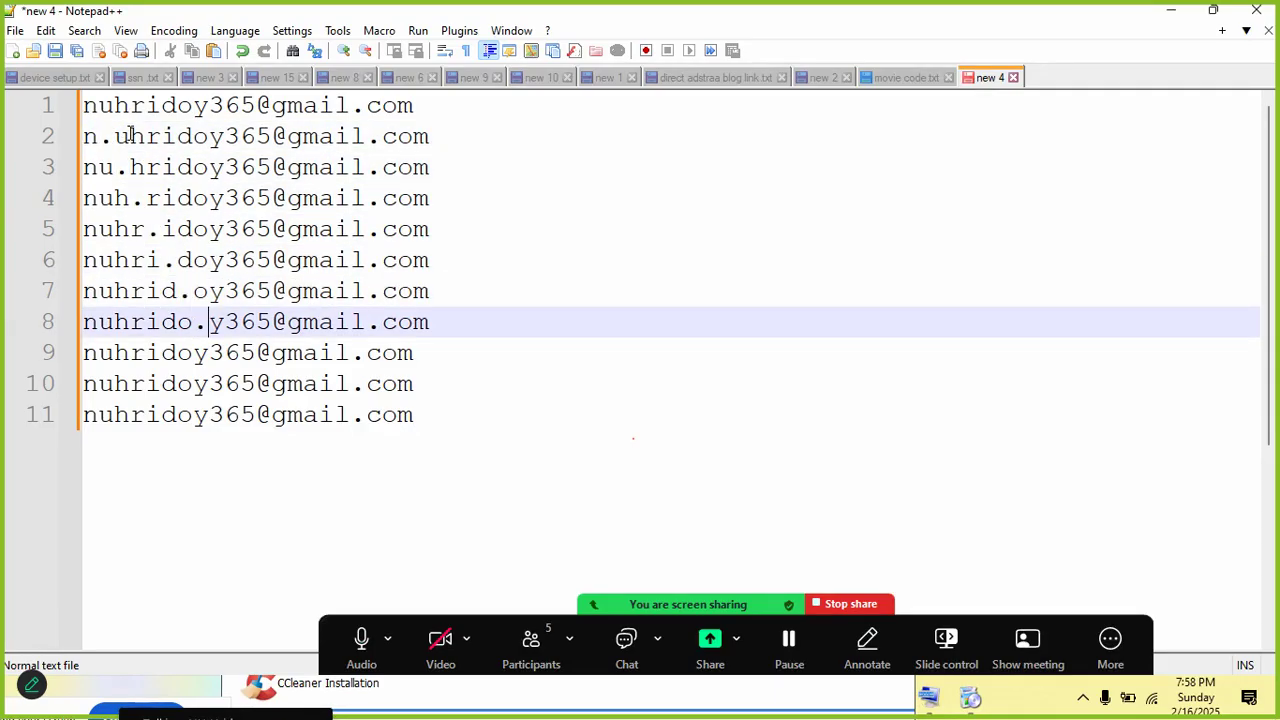
key("Down")
type(".")
key("BackSpace")
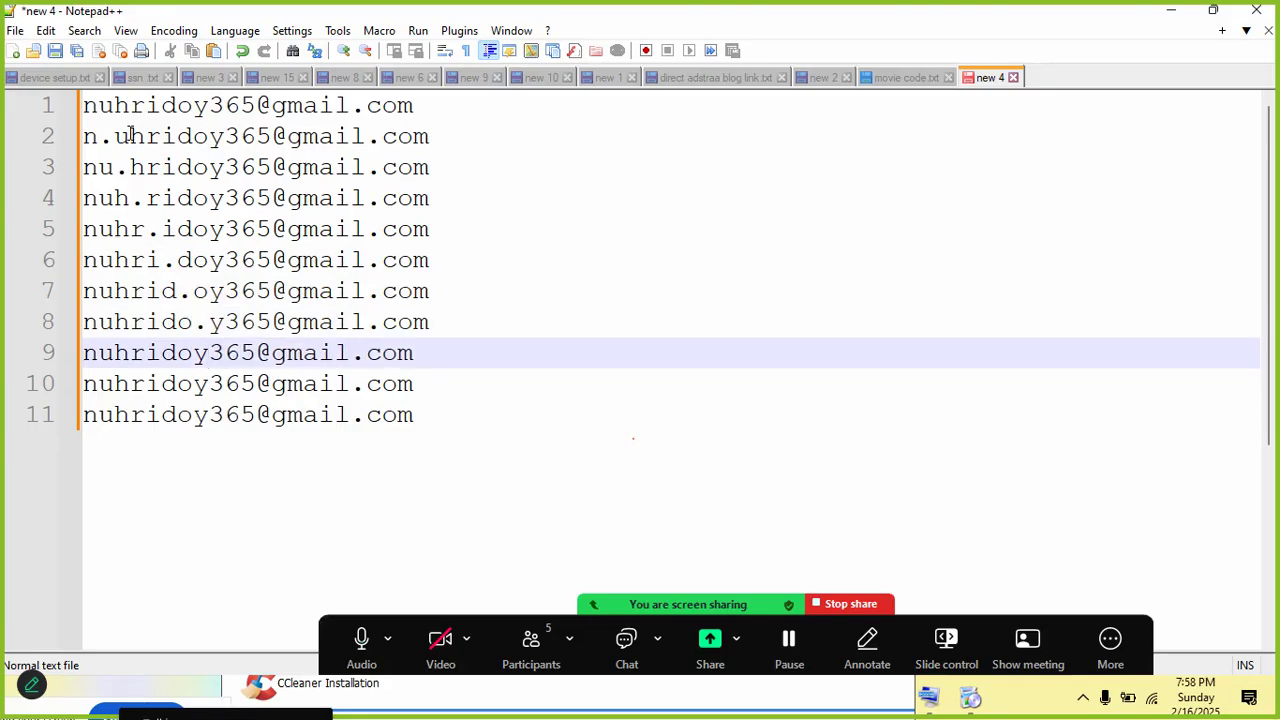
type(".")
key("Down")
type(".")
key("Down")
type(".")
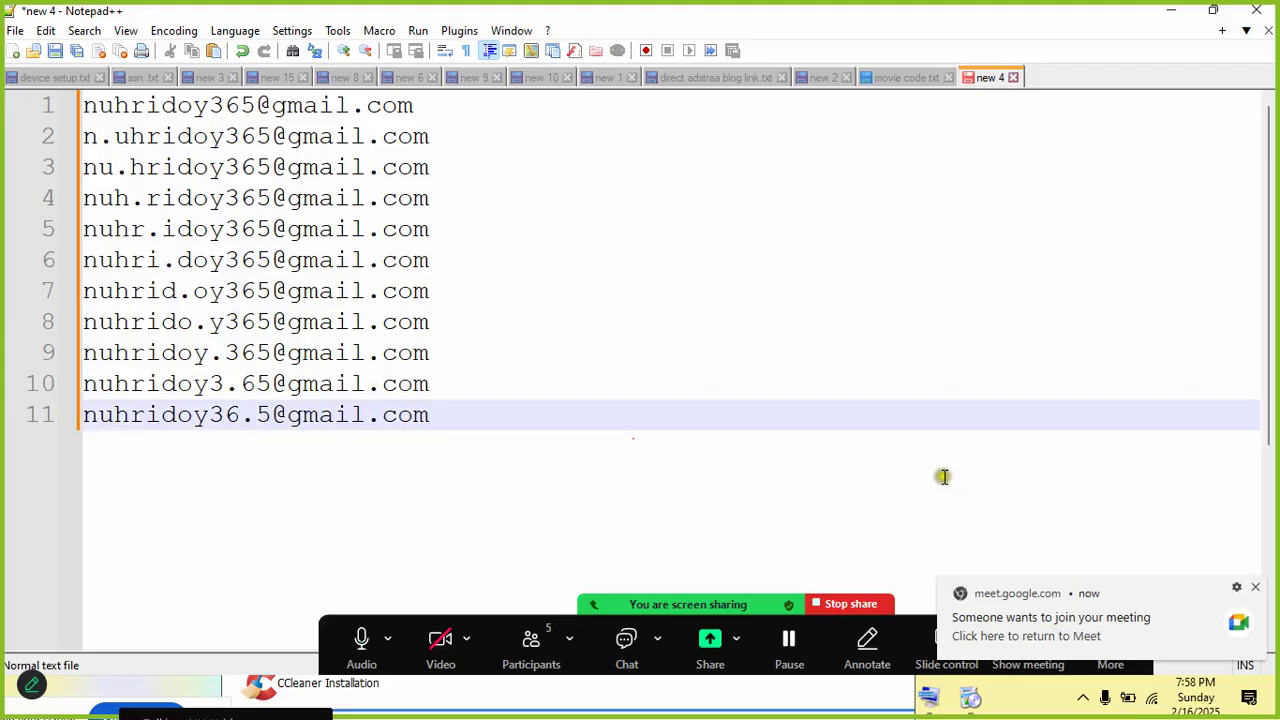
Step: Compare the original address on line 1 with the dotted variant on line 11
left_click(1146, 621)
left_click(310, 105)
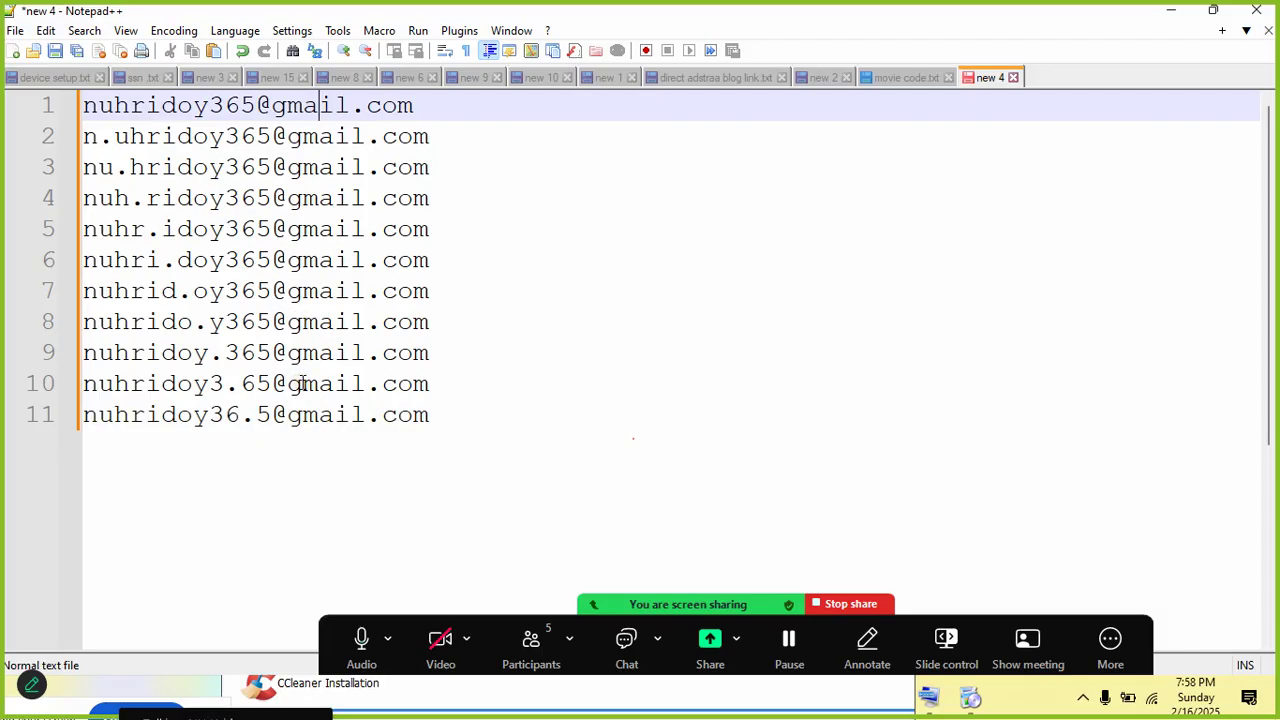
left_click_drag(428, 418, 82, 420)
left_click(405, 105)
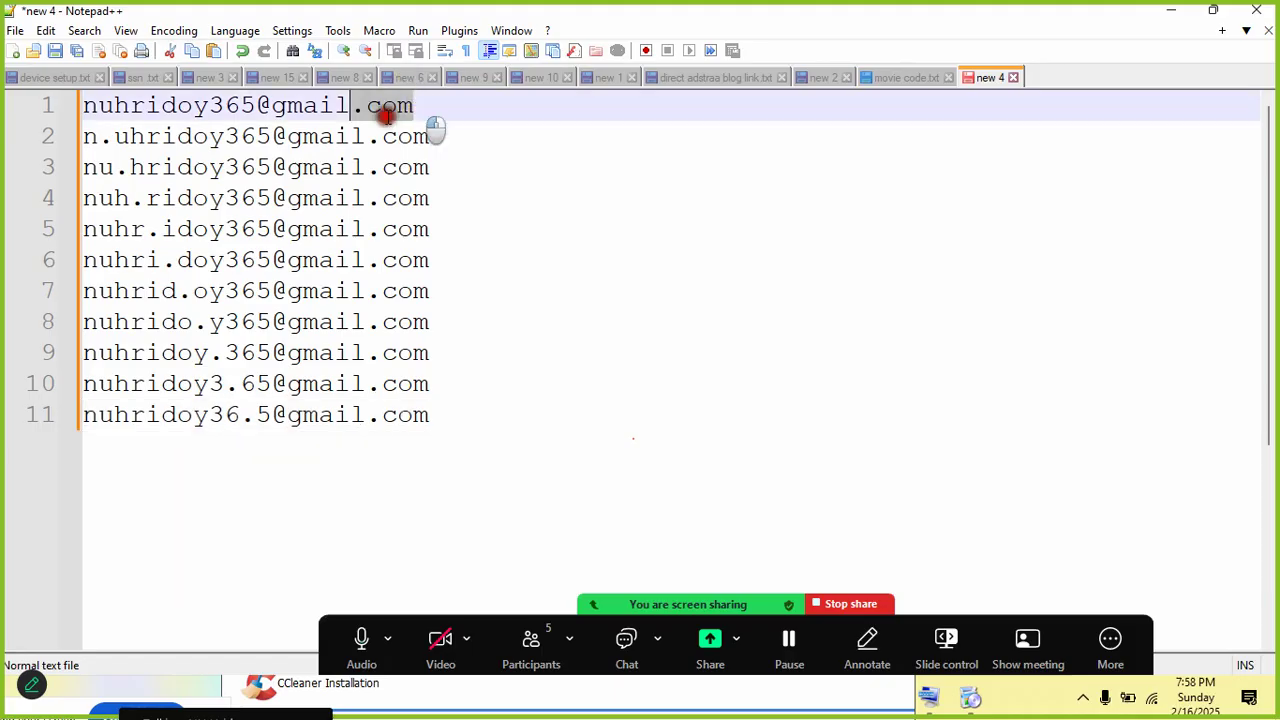
left_click(219, 110)
left_click(370, 420)
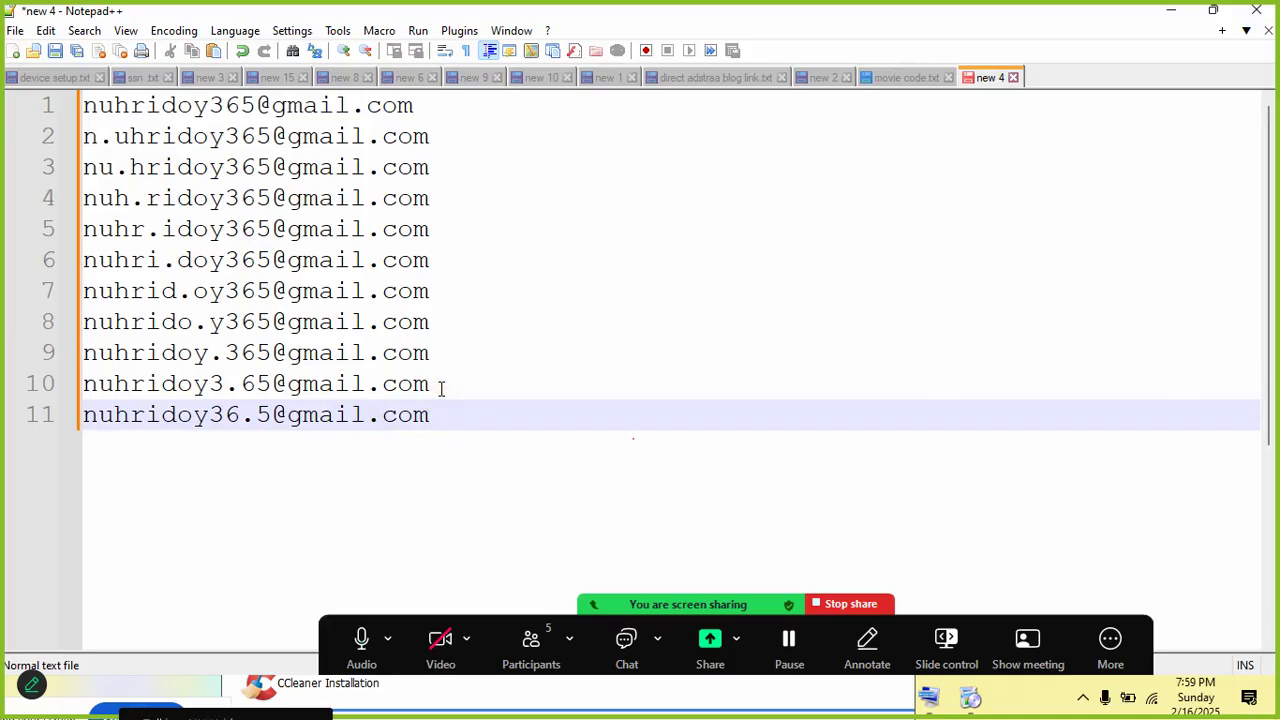
Step: Replace the dot on line 2 with '+' and add a '+' on line 3
left_click(108, 141)
key("BackSpace")
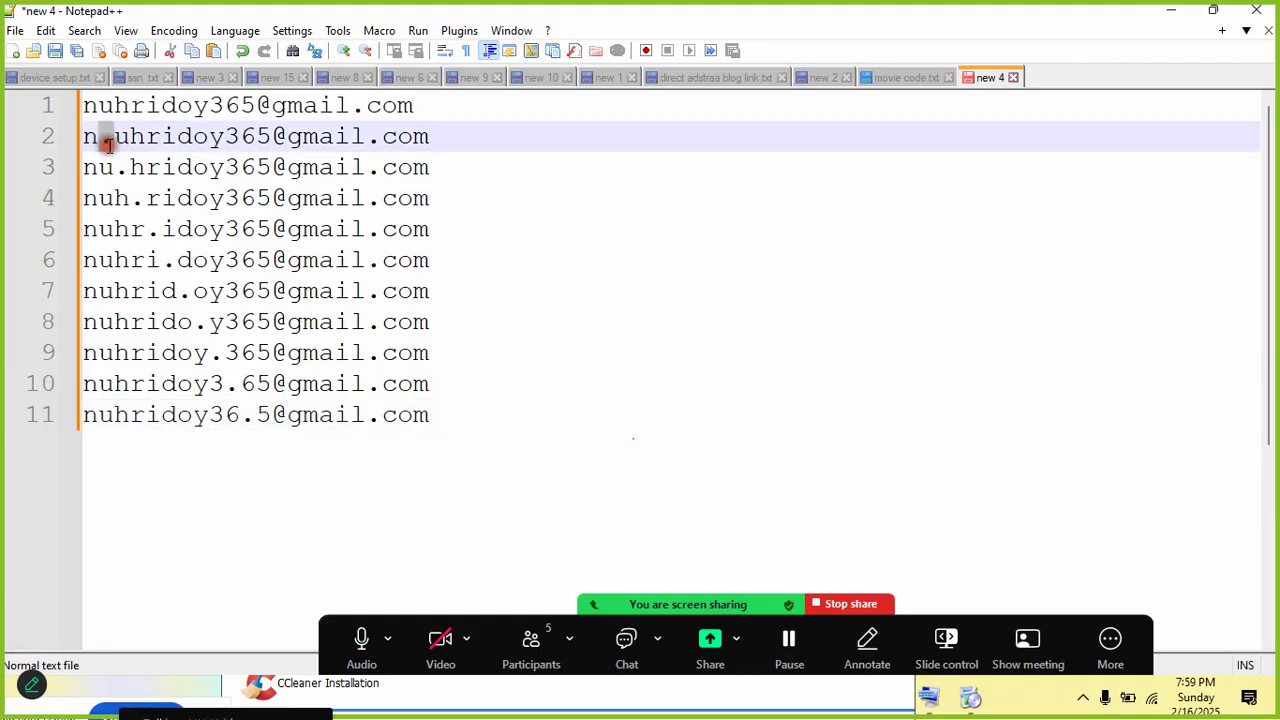
type("+")
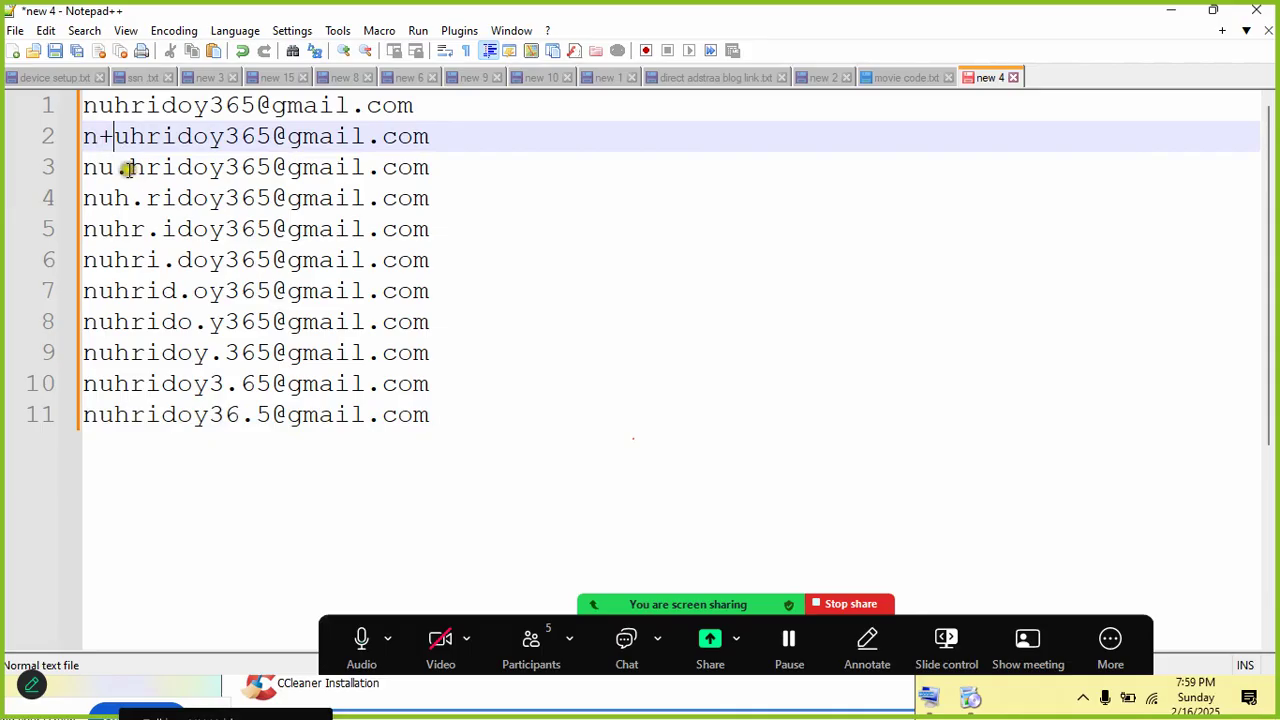
left_click(127, 168)
right_click(125, 173)
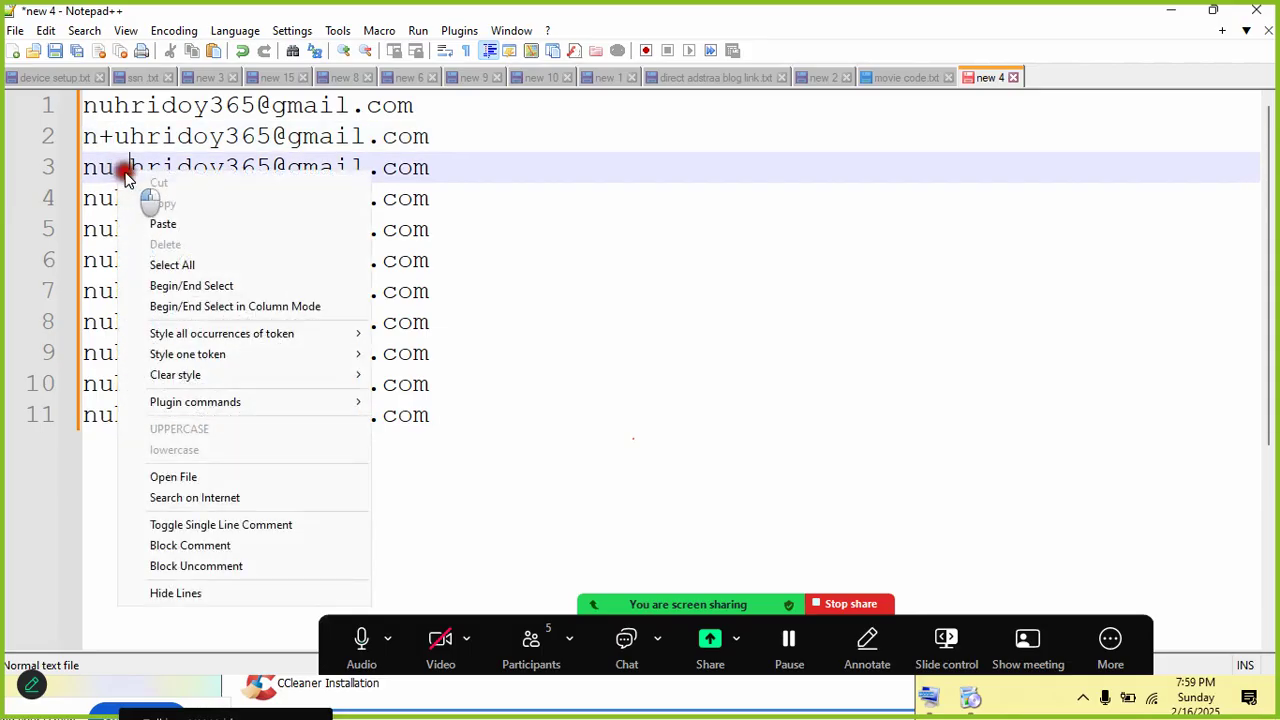
left_click(121, 163)
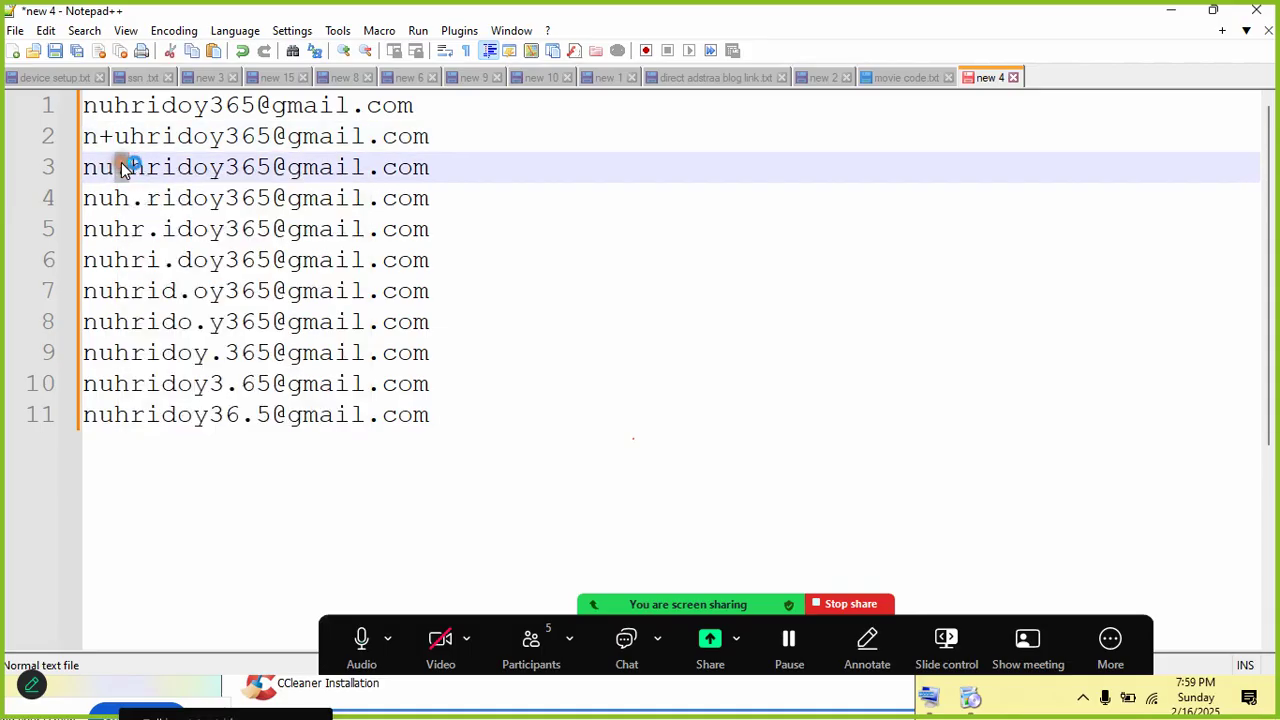
type("+")
Step: Paste the base address onto five new lines, 12 through 16
left_click(432, 420)
left_click(418, 416)
key("Return")
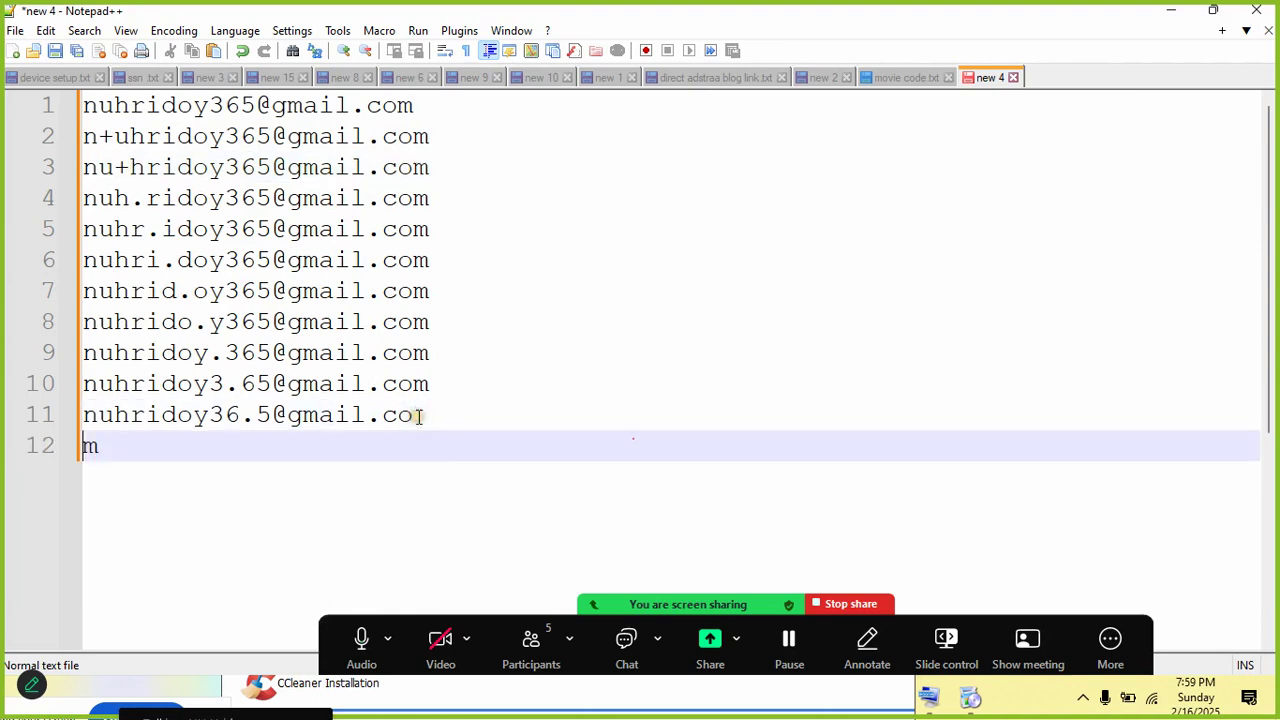
key("BackSpace")
key("Return")
key("ctrl+v")
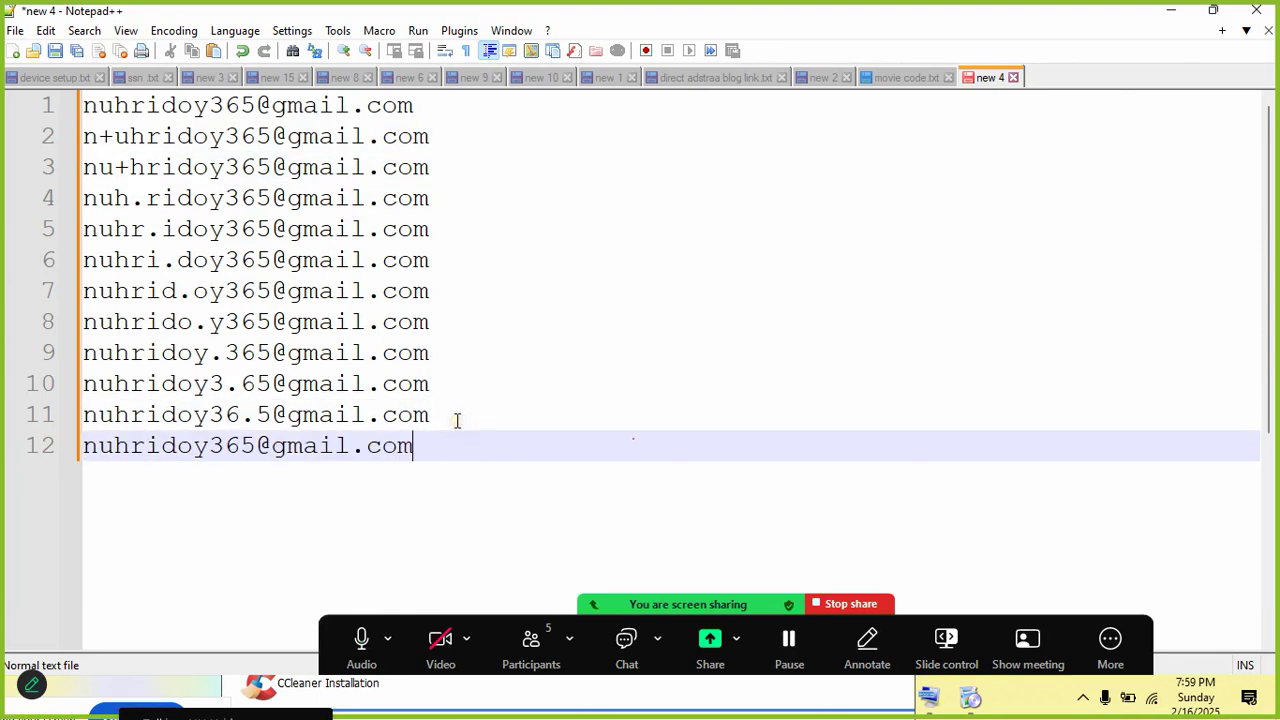
key("Return")
key("ctrl+v")
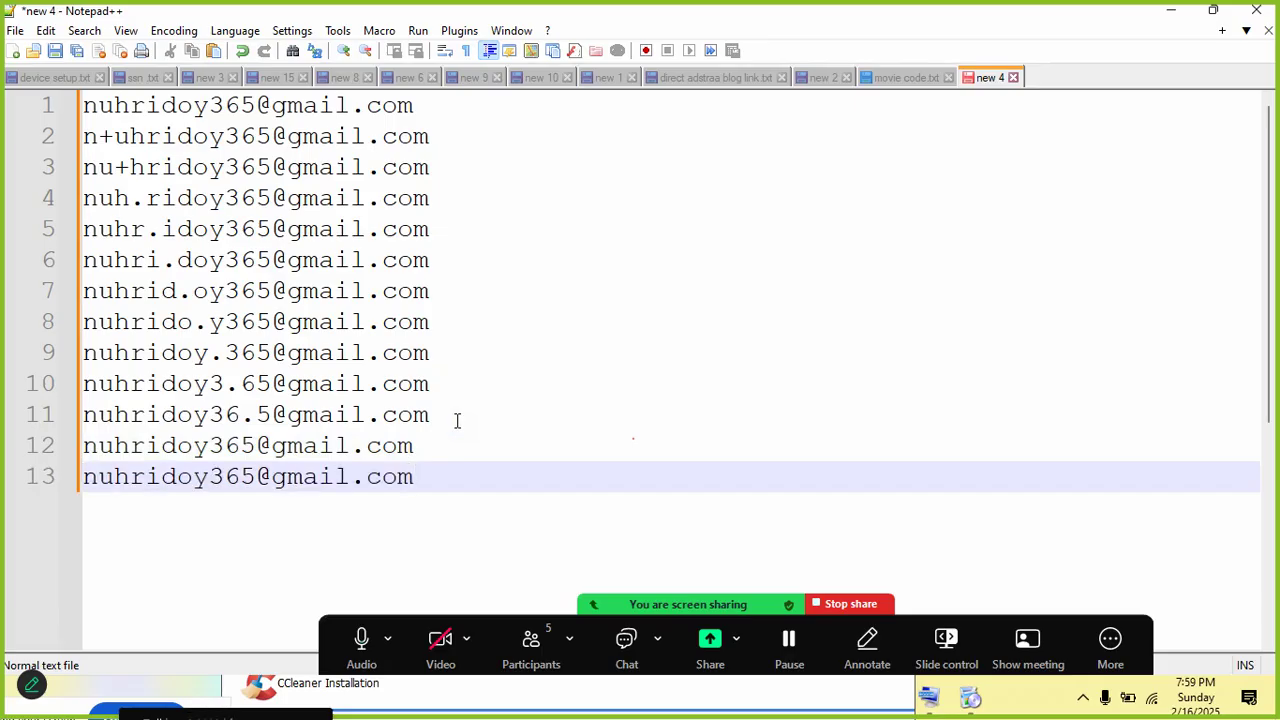
key("Return")
key("ctrl+v")
key("Return")
key("ctrl+v")
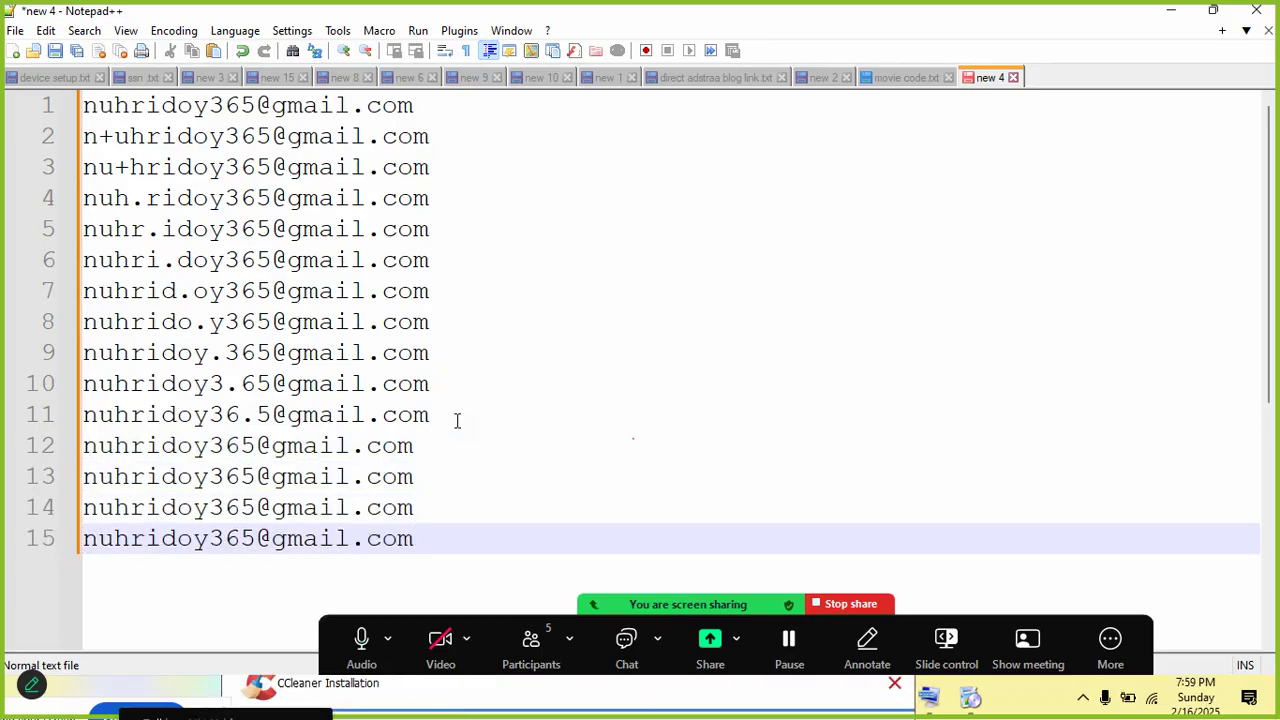
key("Return")
key("ctrl+v")
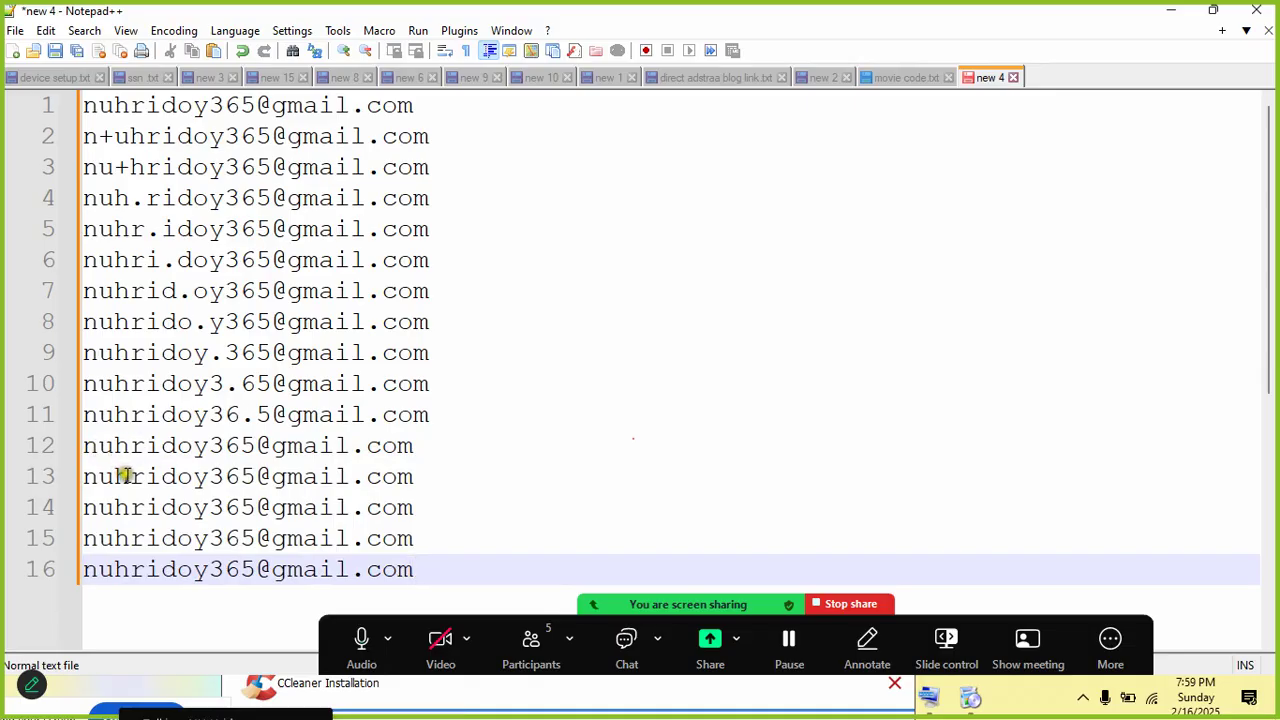
Step: Insert '+' at successive positions in the usernames on lines 13–16
left_click(125, 476)
type("+")
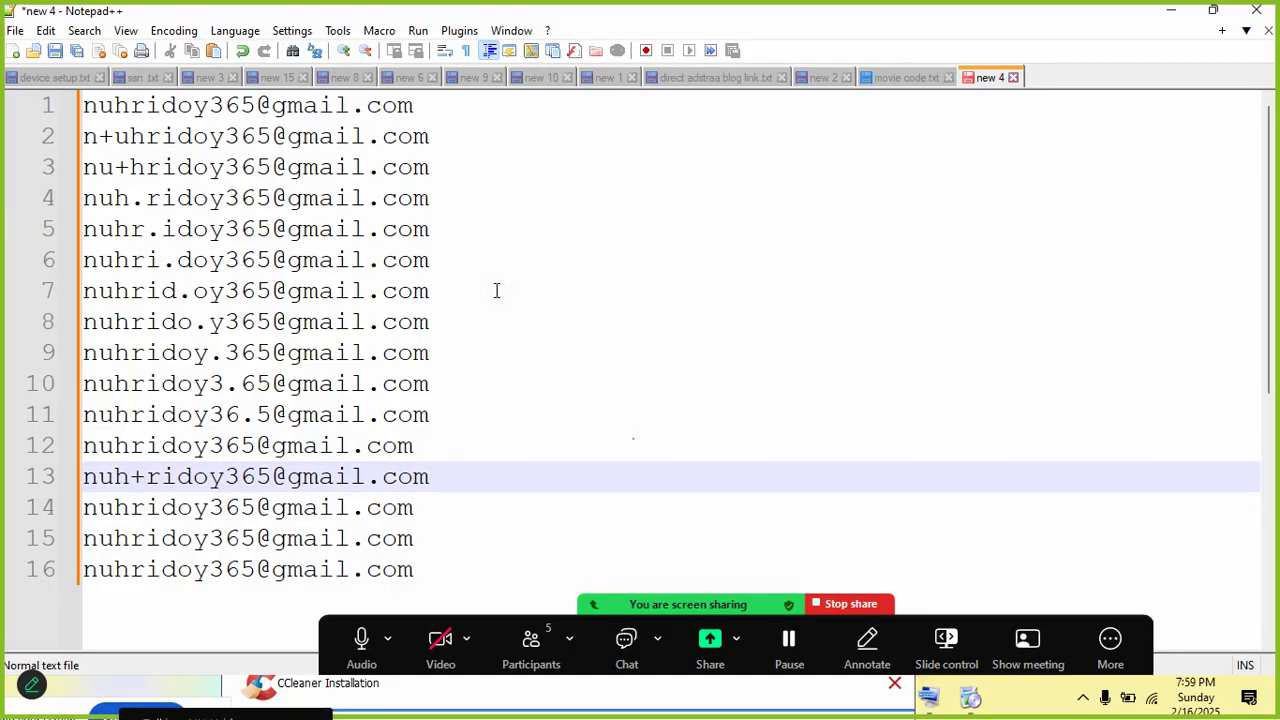
key("Down")
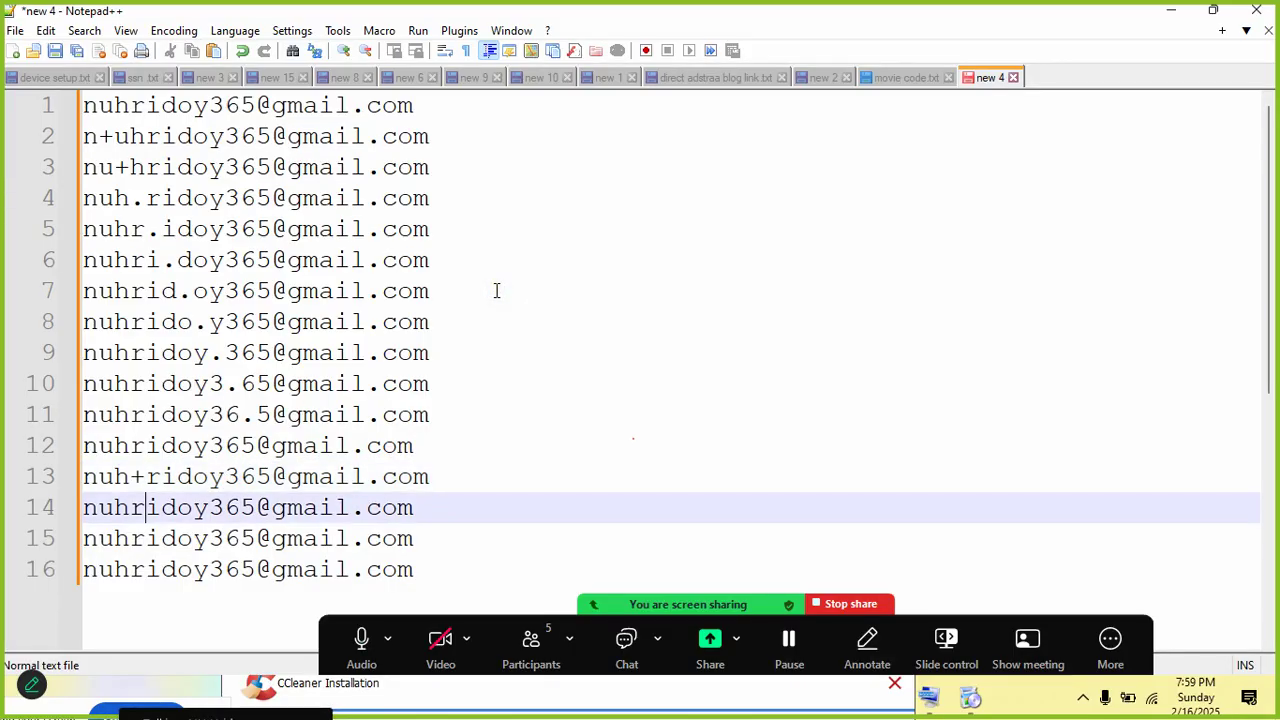
key("Right")
type("+")
key("Down")
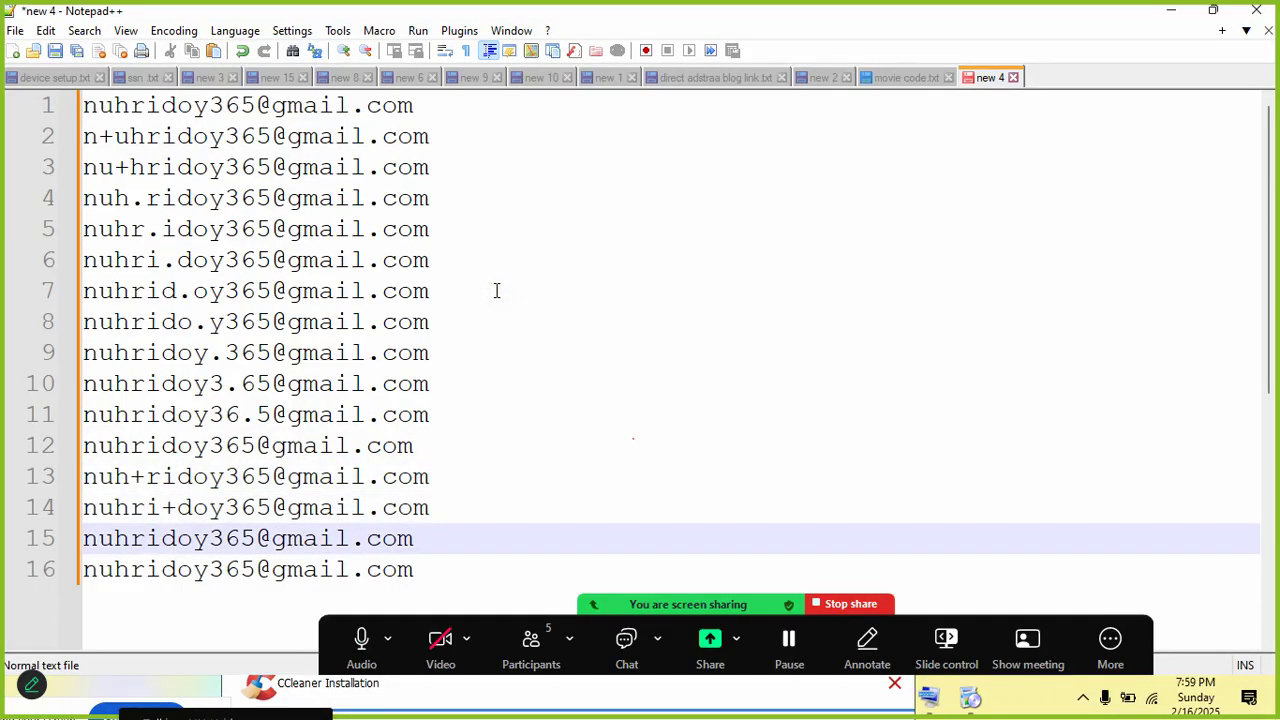
type("+")
key("Down")
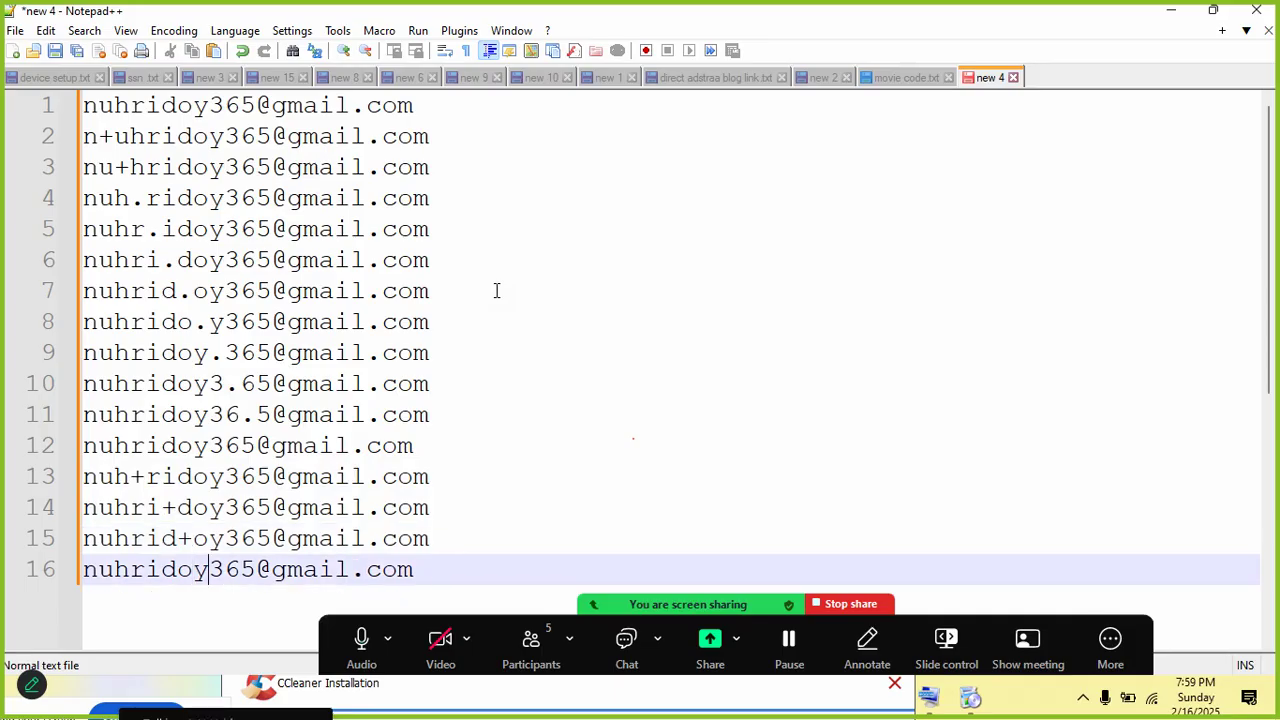
type("+")
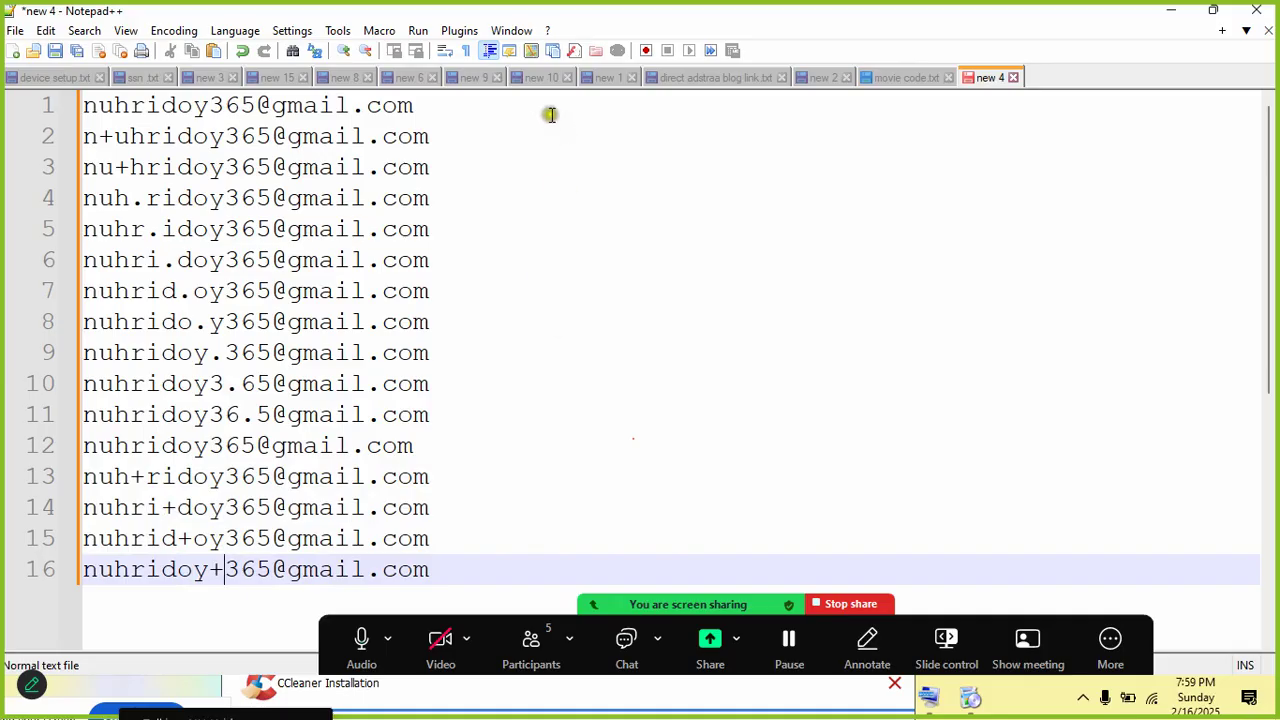
Step: Review the address variants, briefly switching to the Meet call and back to Notepad++
left_click_drag(423, 106, 114, 106)
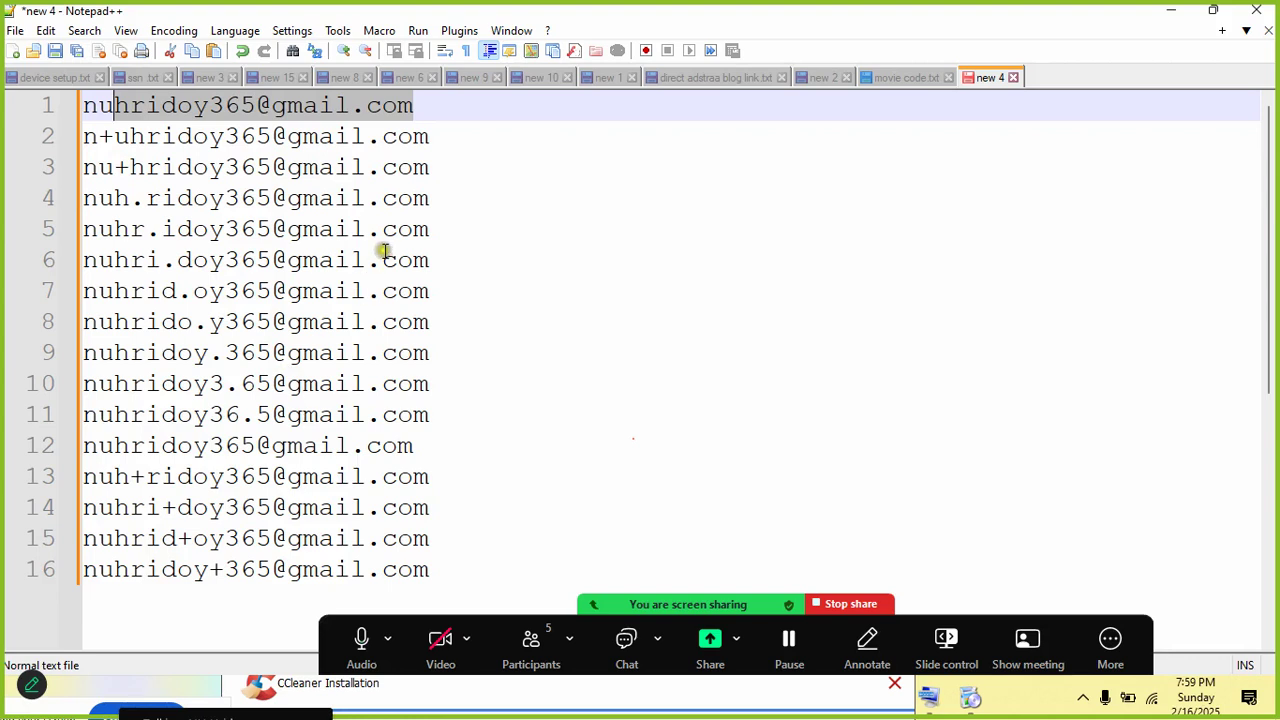
left_click_drag(383, 140, 350, 364)
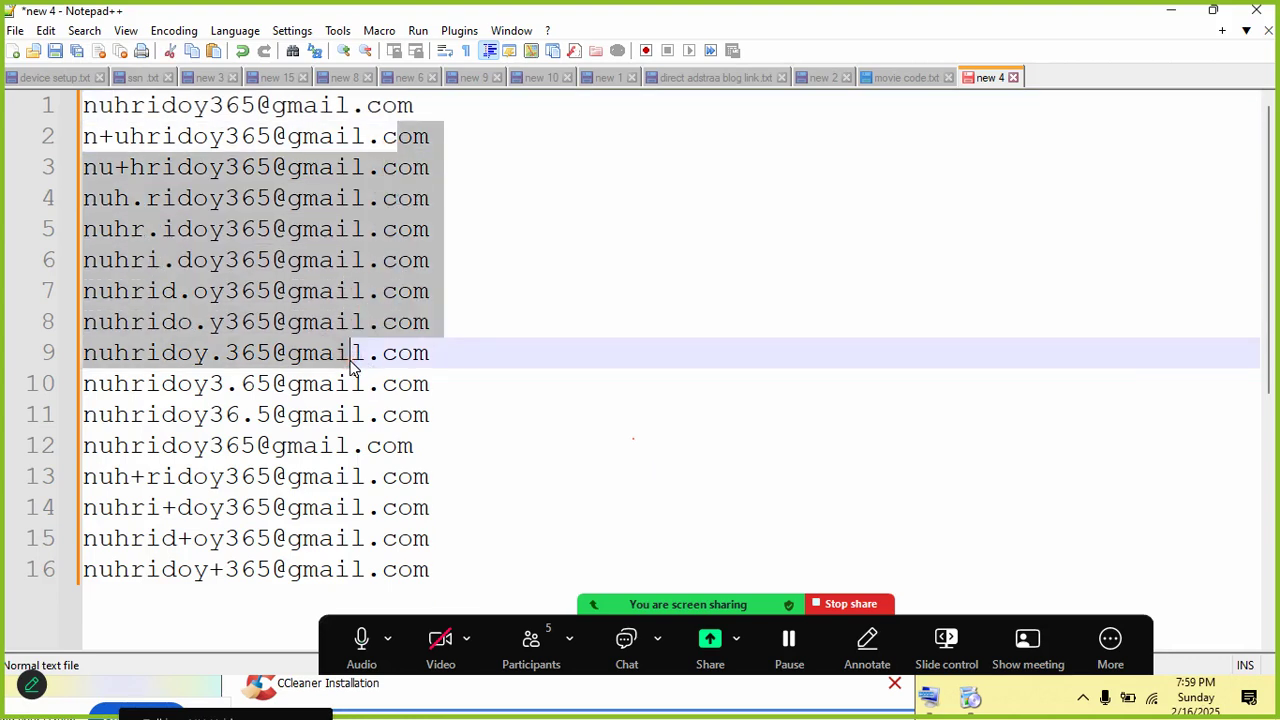
left_click(347, 359)
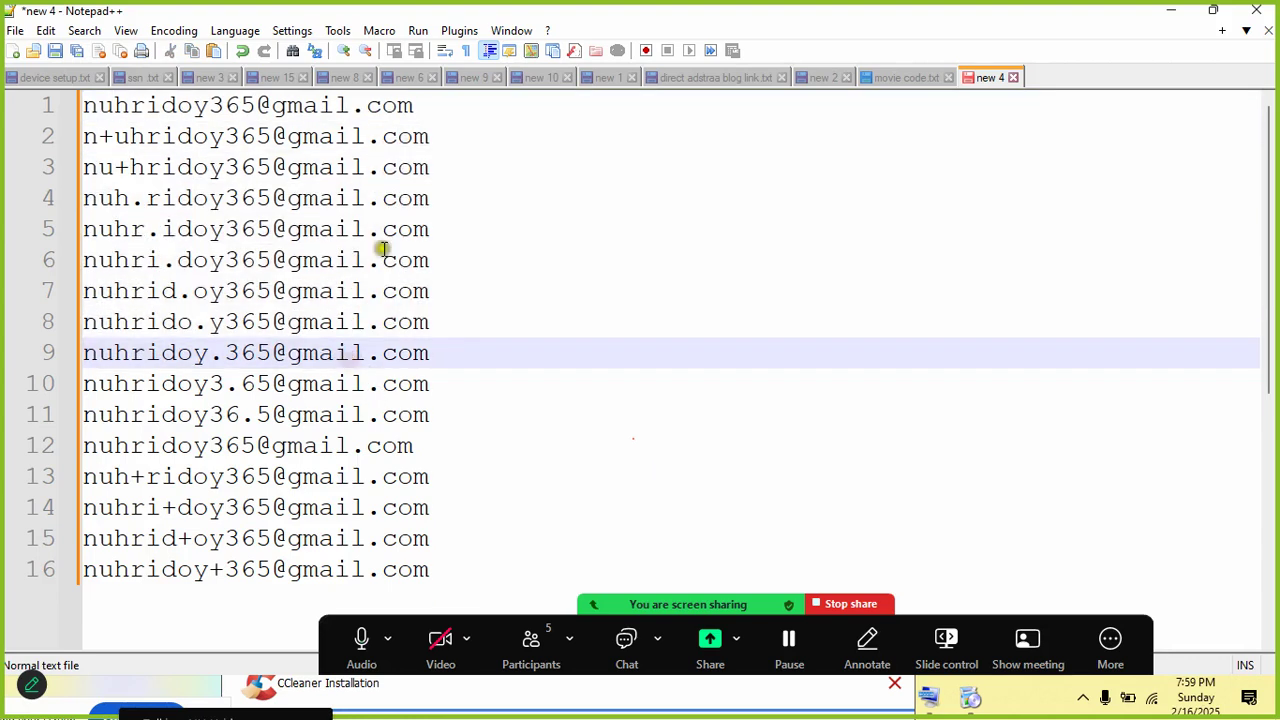
left_click_drag(422, 104, 177, 102)
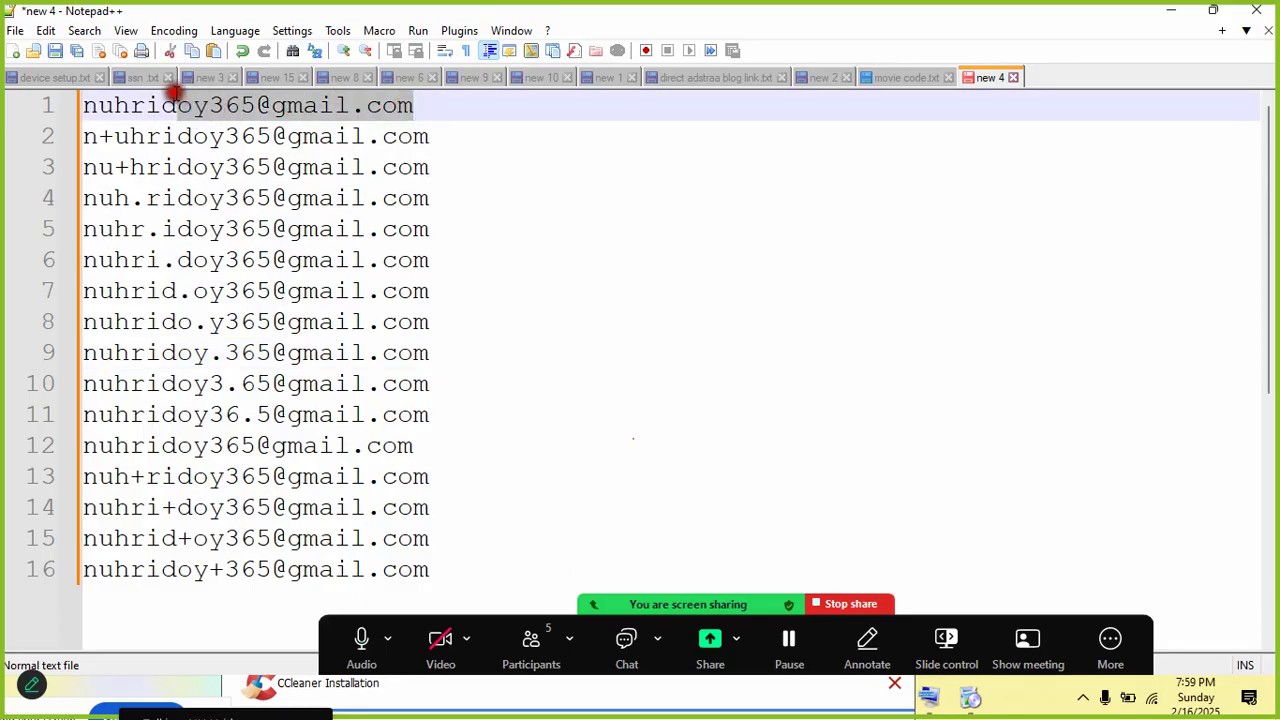
left_click(252, 229)
left_click(1172, 10)
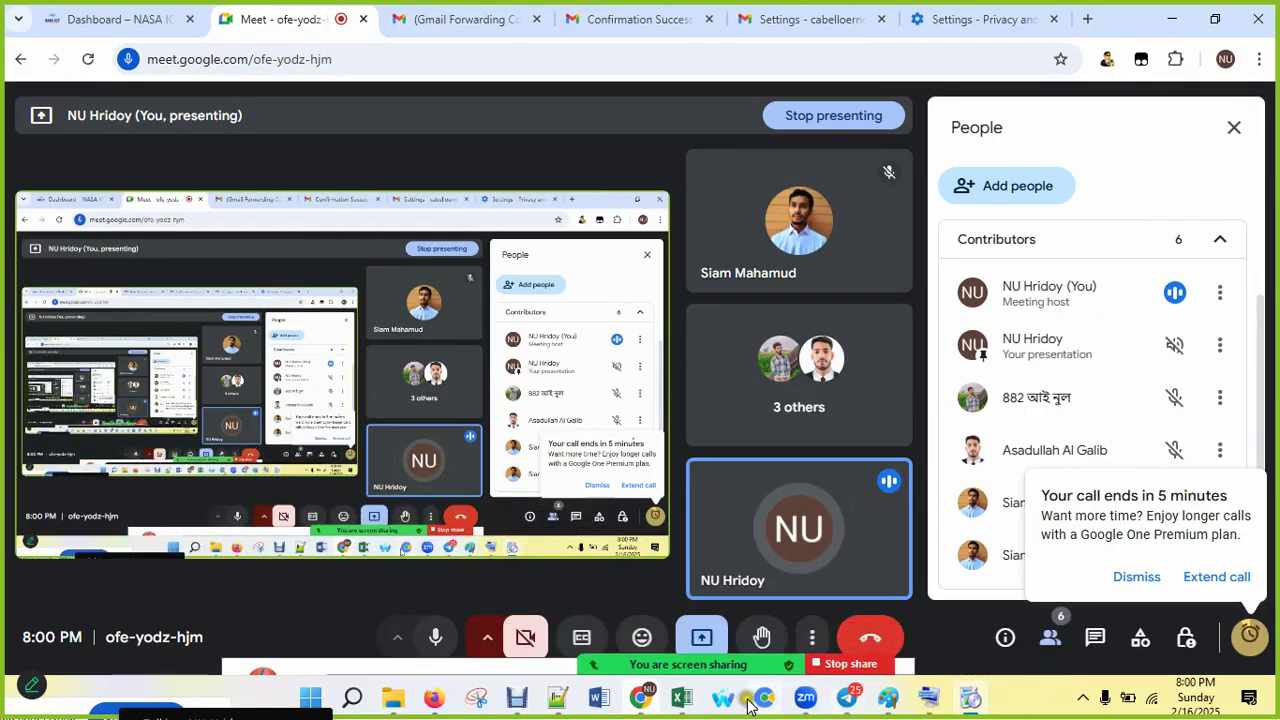
left_click(545, 698)
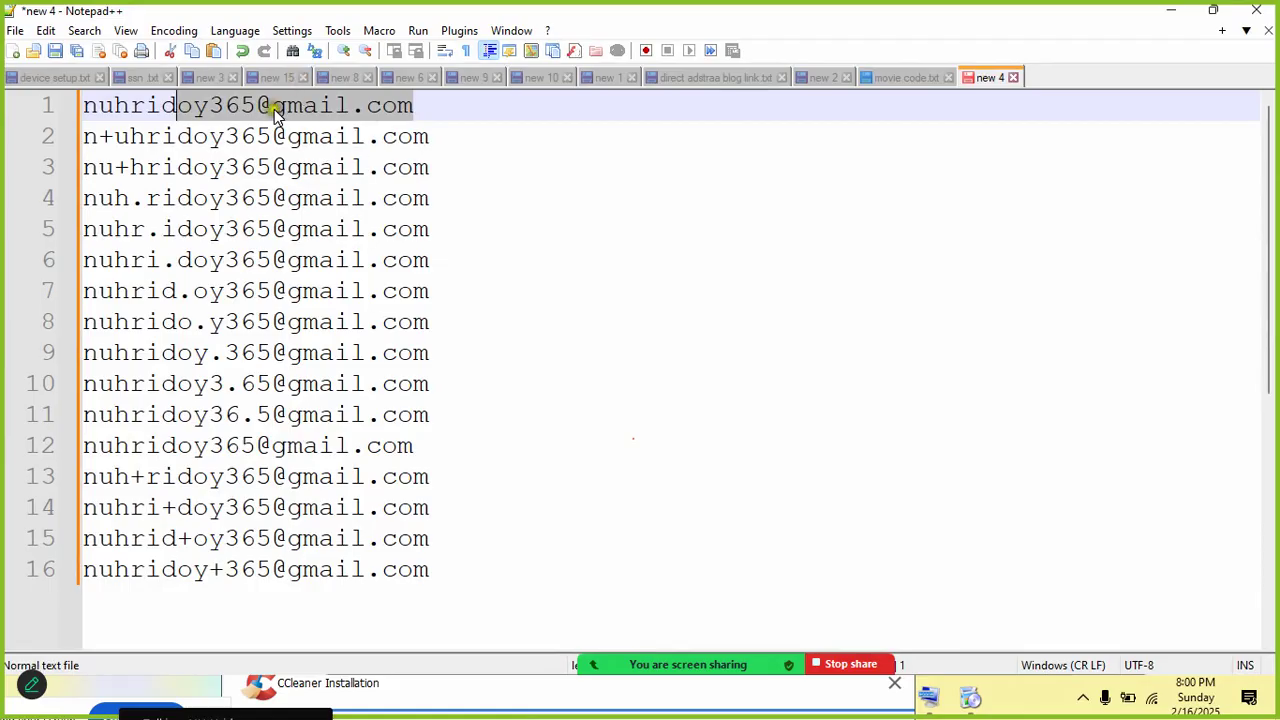
left_click(266, 106)
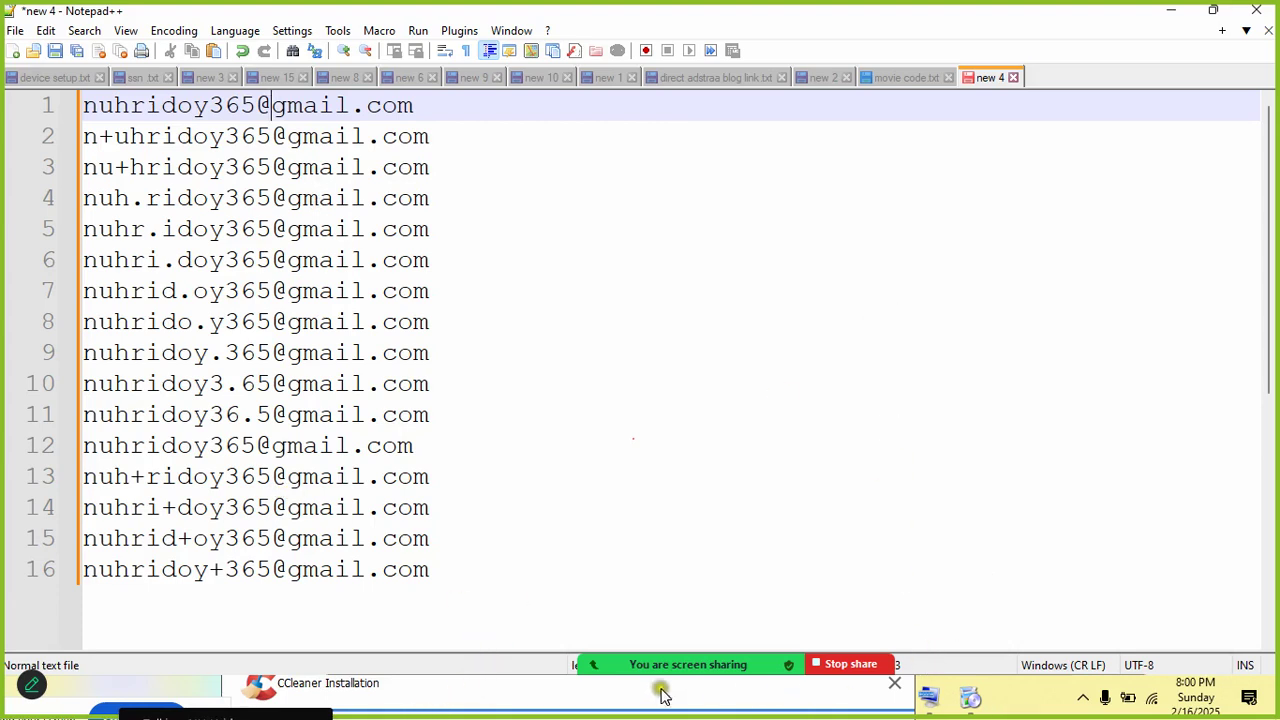
Step: Copy the generator URL on line 39 of device setup.txt and bring Chrome's Meet window forward
left_click_drag(662, 689, 1024, 195)
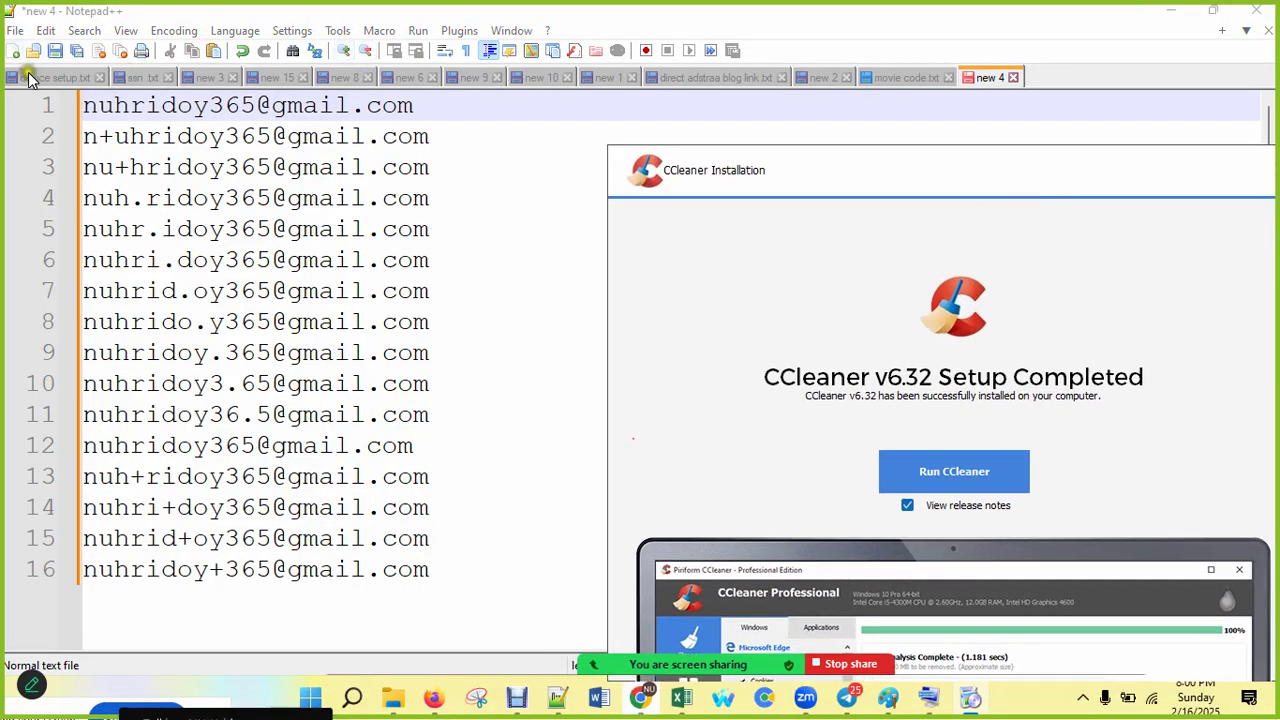
left_click(35, 77)
scroll(336, 524, "down", 5)
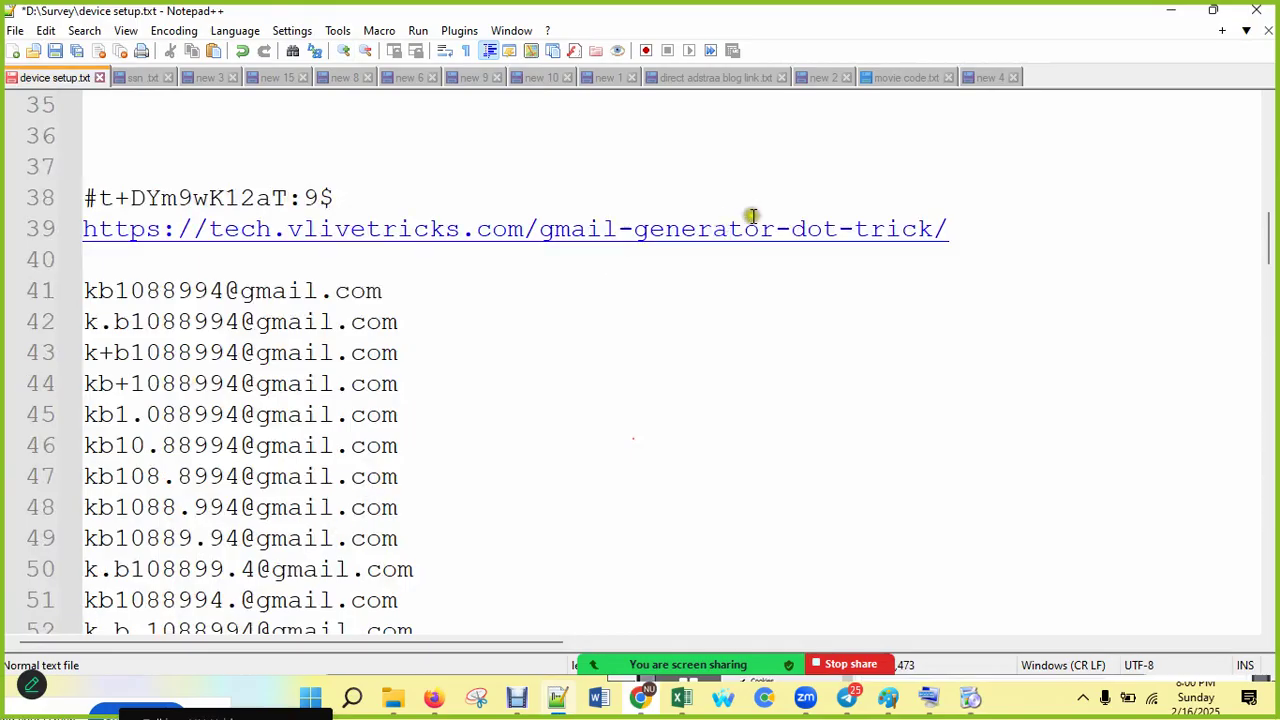
left_click_drag(976, 226, 35, 230)
key("ctrl+c")
left_click(1213, 10)
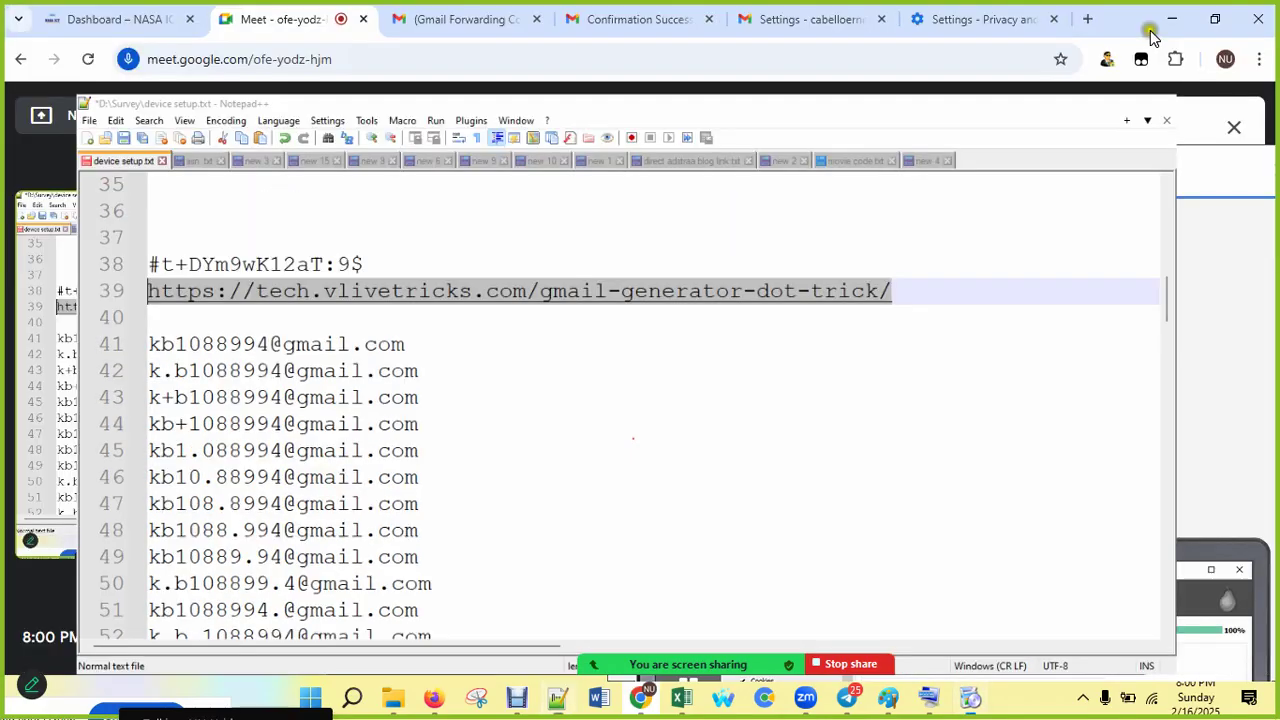
left_click(985, 45)
left_click(1072, 26)
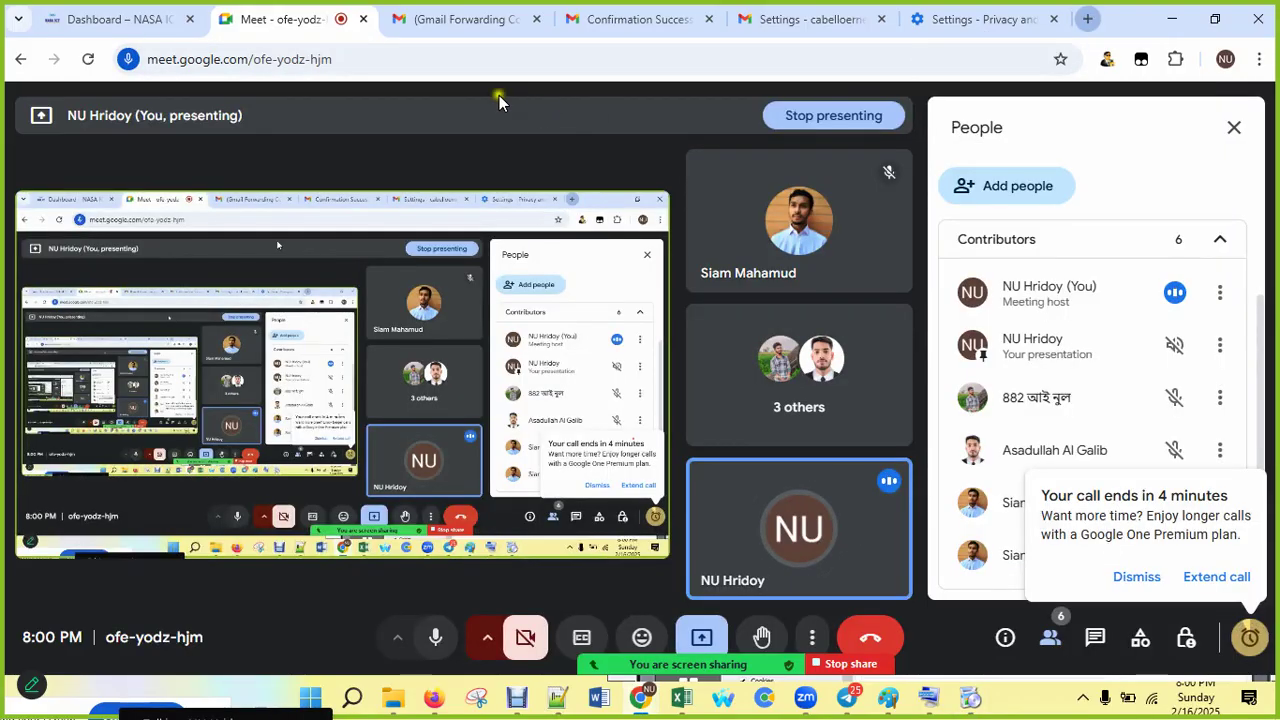
Step: Load the vlivetricks Gmail generator URL in a new tab and scroll to the Gmail Generator Tool
left_click(1088, 22)
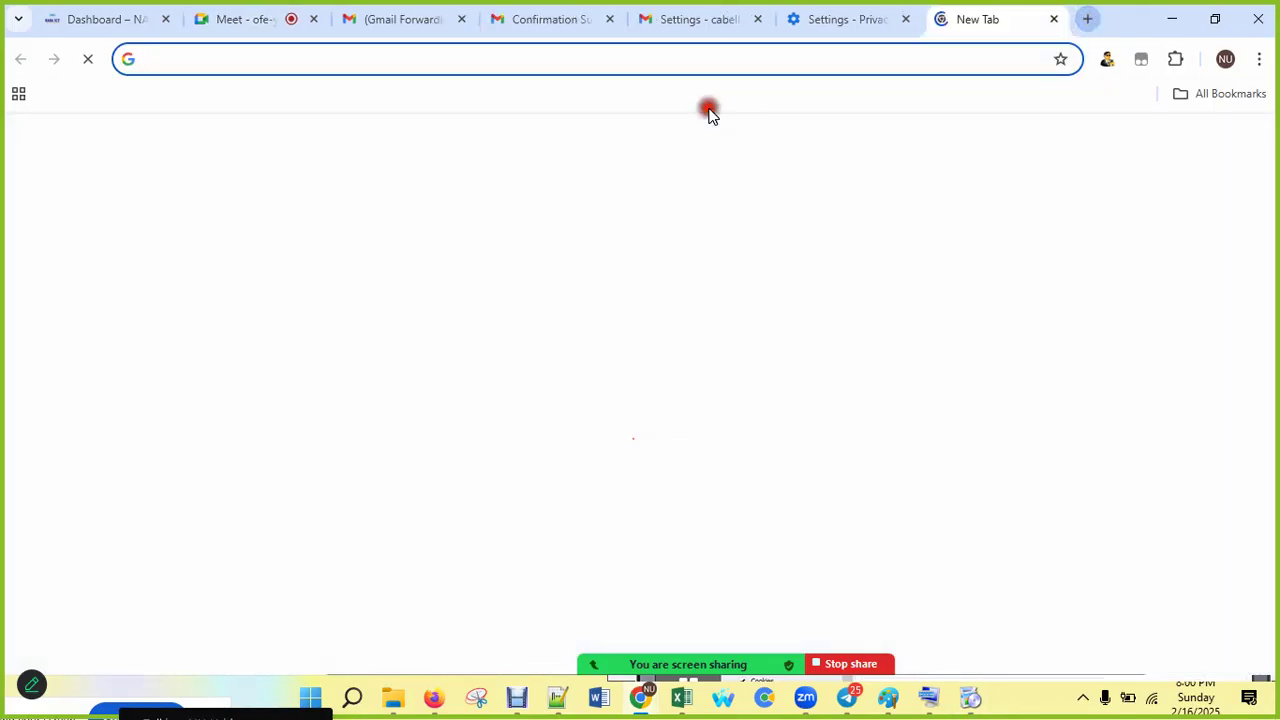
key("ctrl+t")
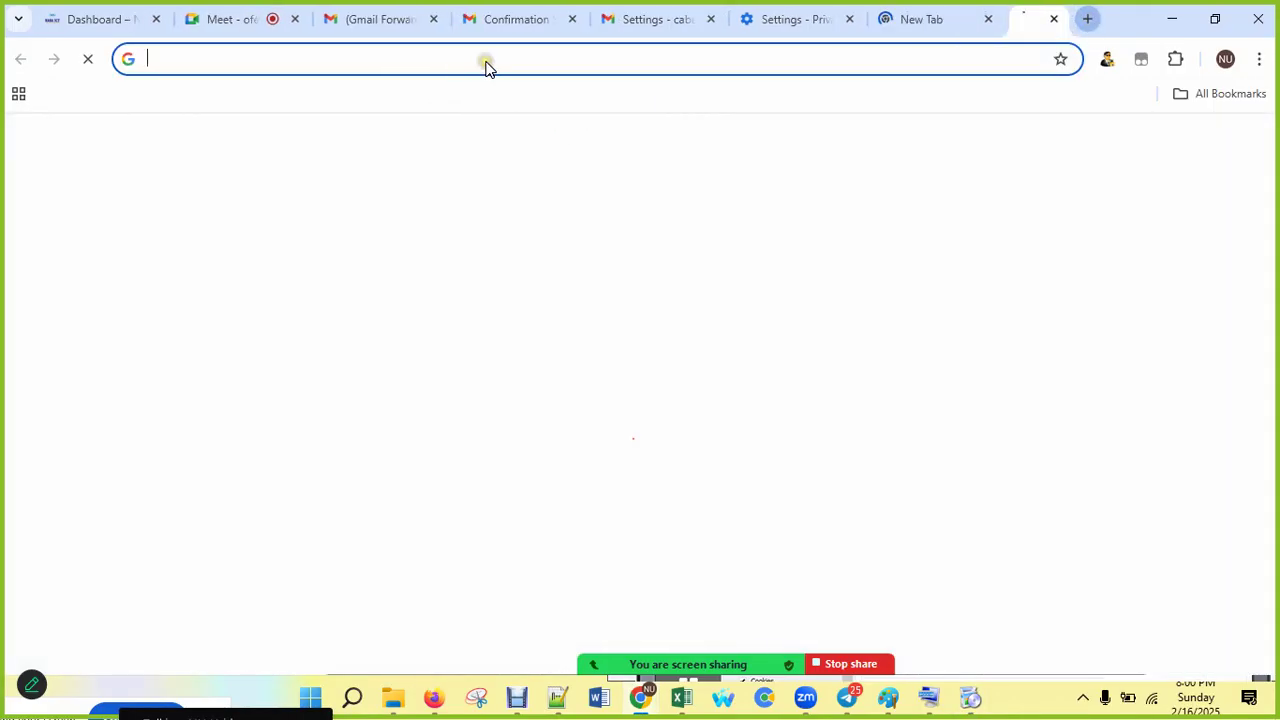
key("ctrl+v")
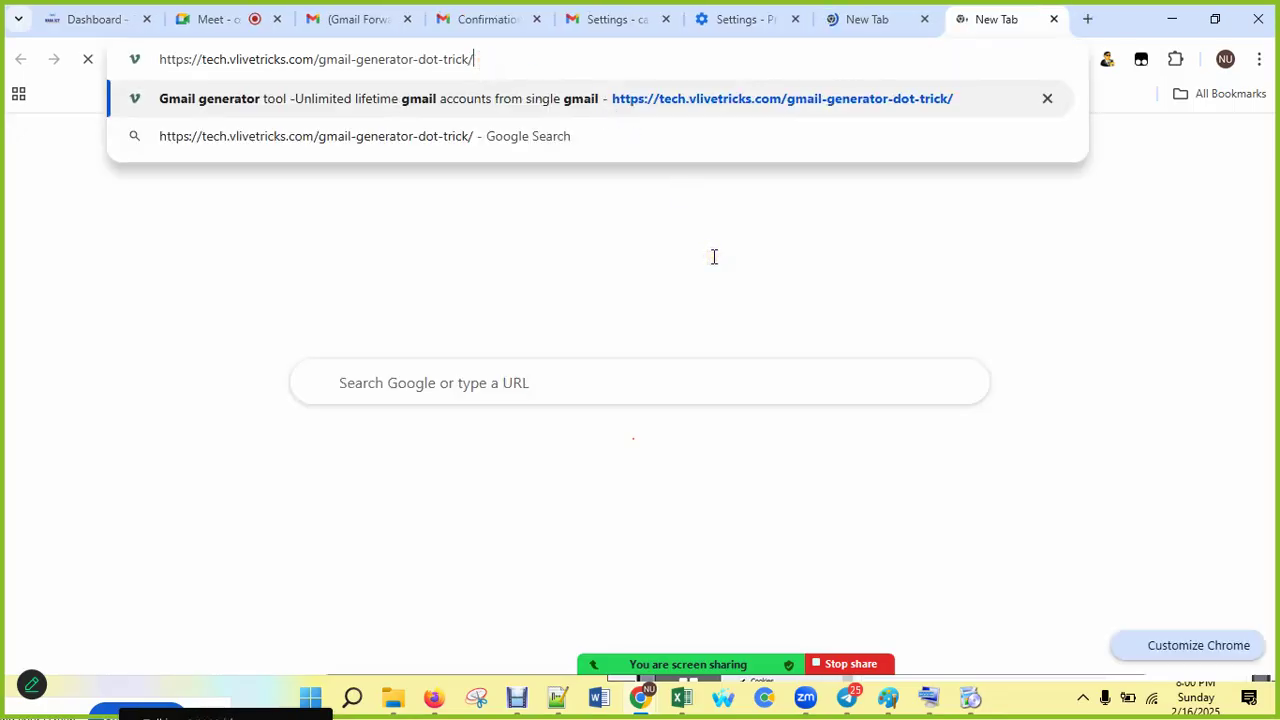
key("Return")
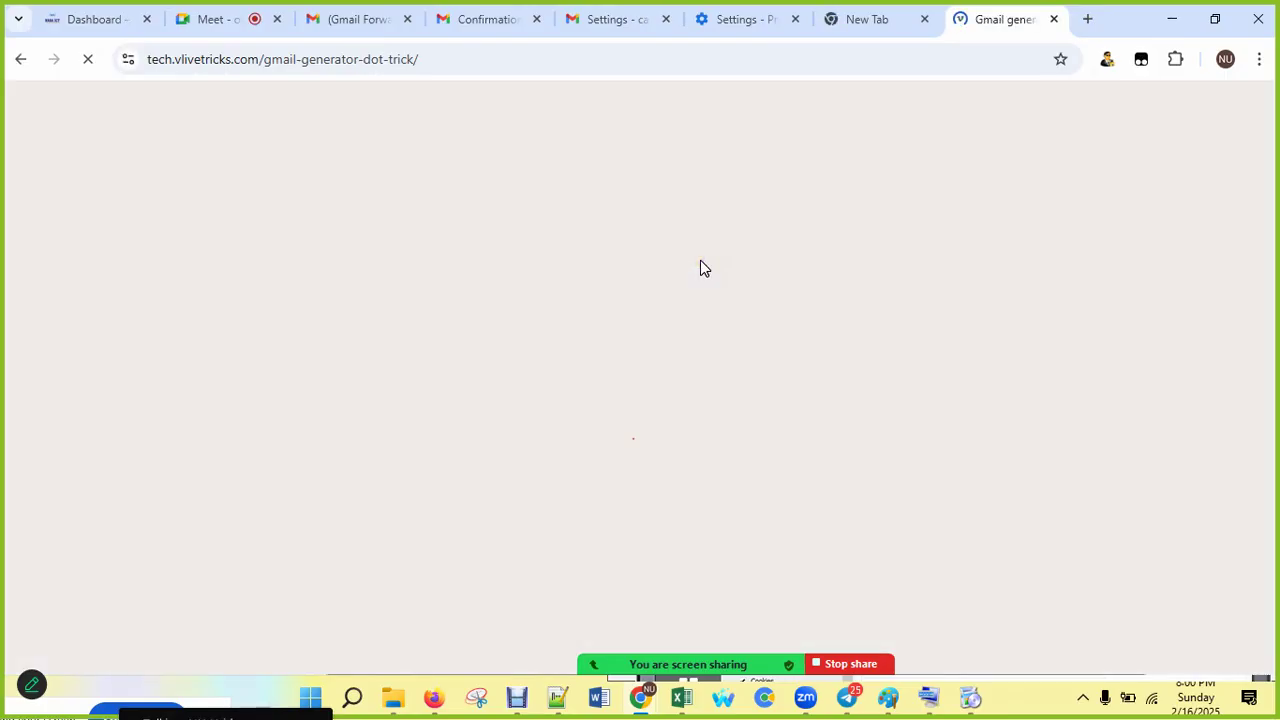
scroll(697, 265, "down", 4)
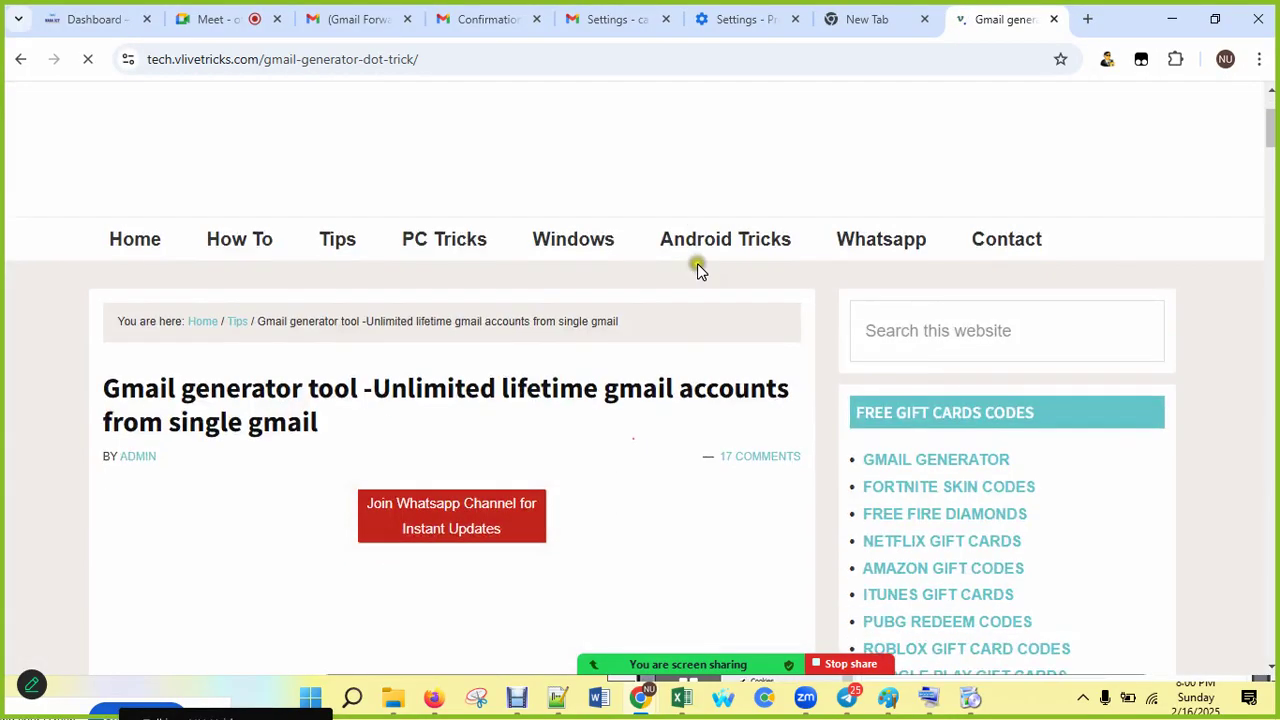
scroll(697, 267, "down", 6)
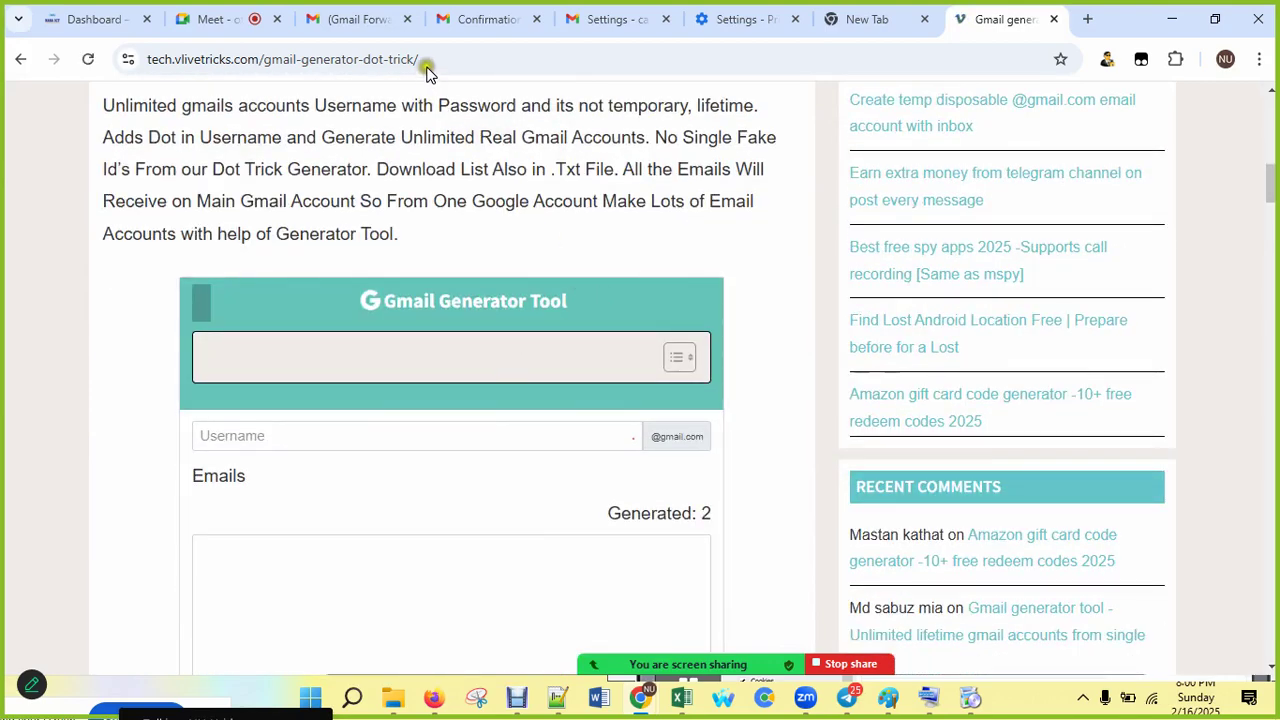
left_click(487, 28)
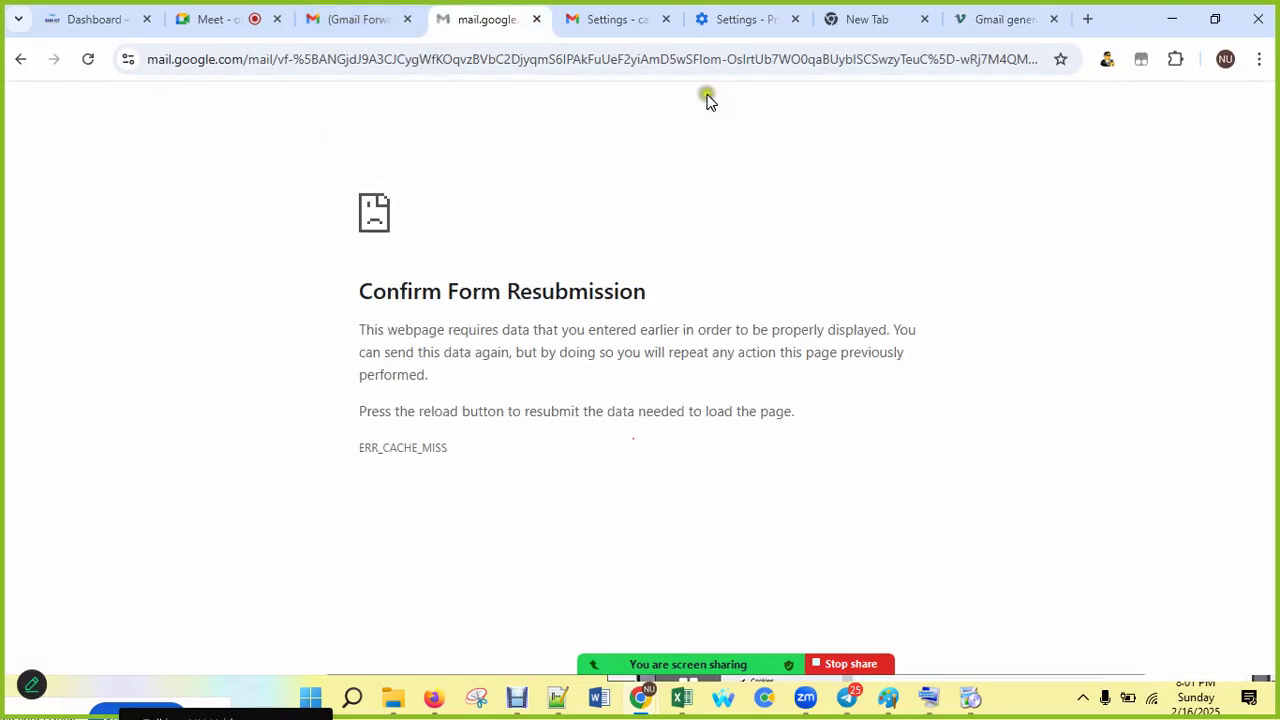
left_click(620, 20)
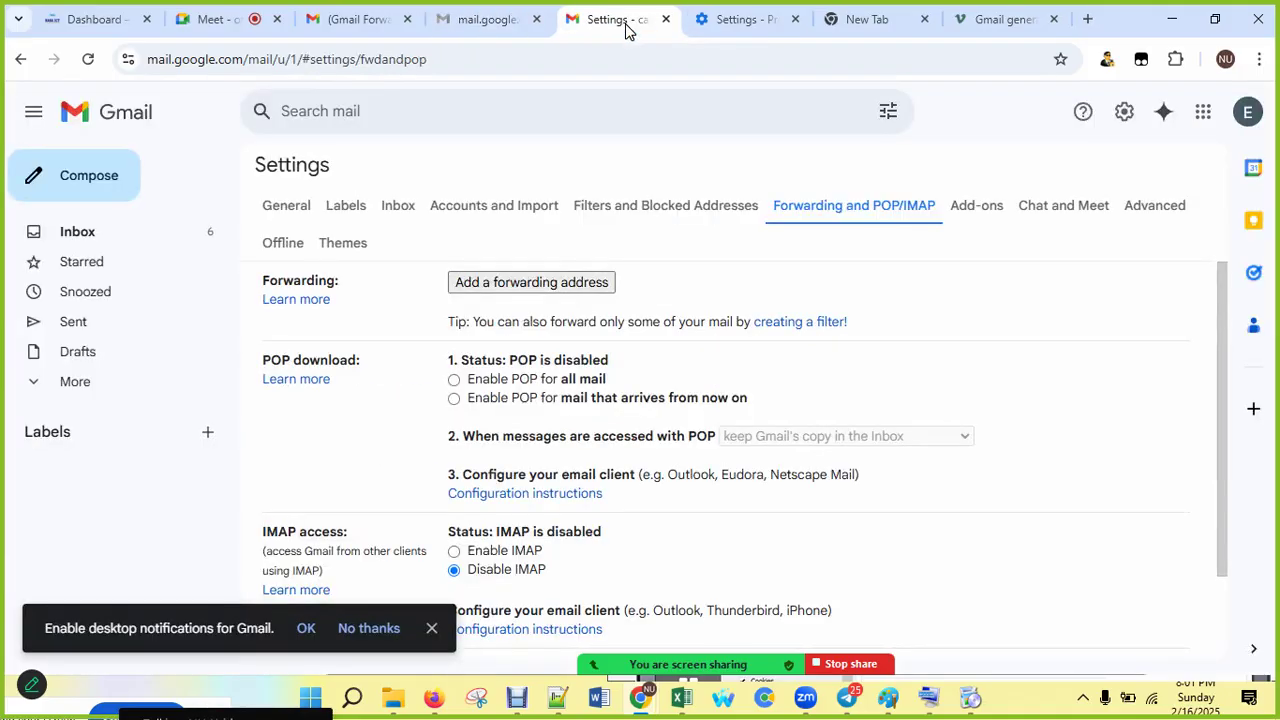
left_click(1248, 116)
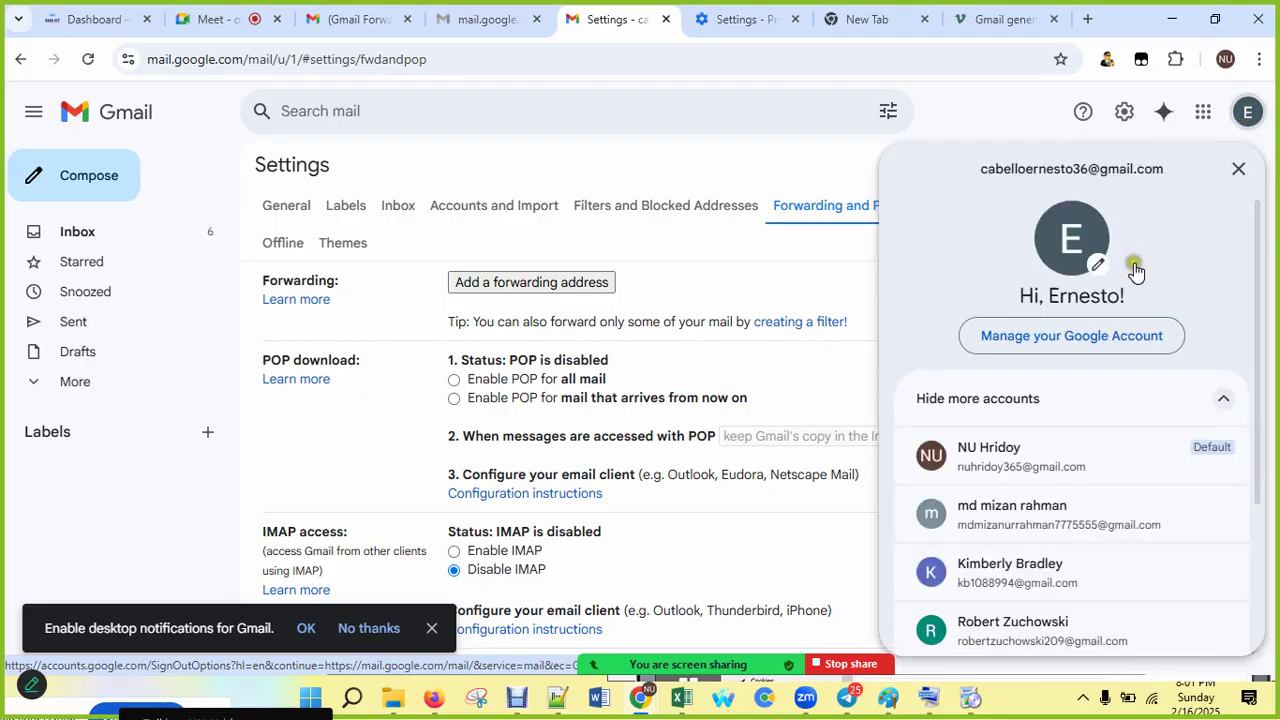
left_click_drag(1160, 170, 978, 172)
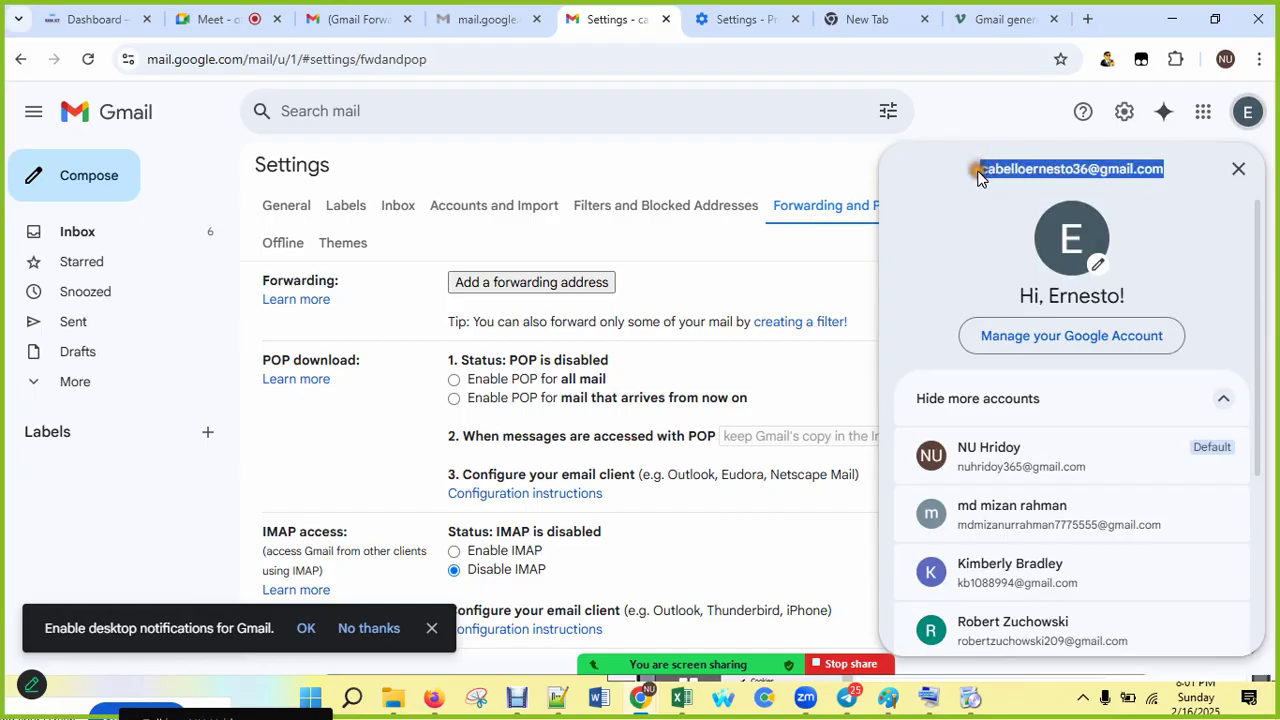
left_click(1003, 22)
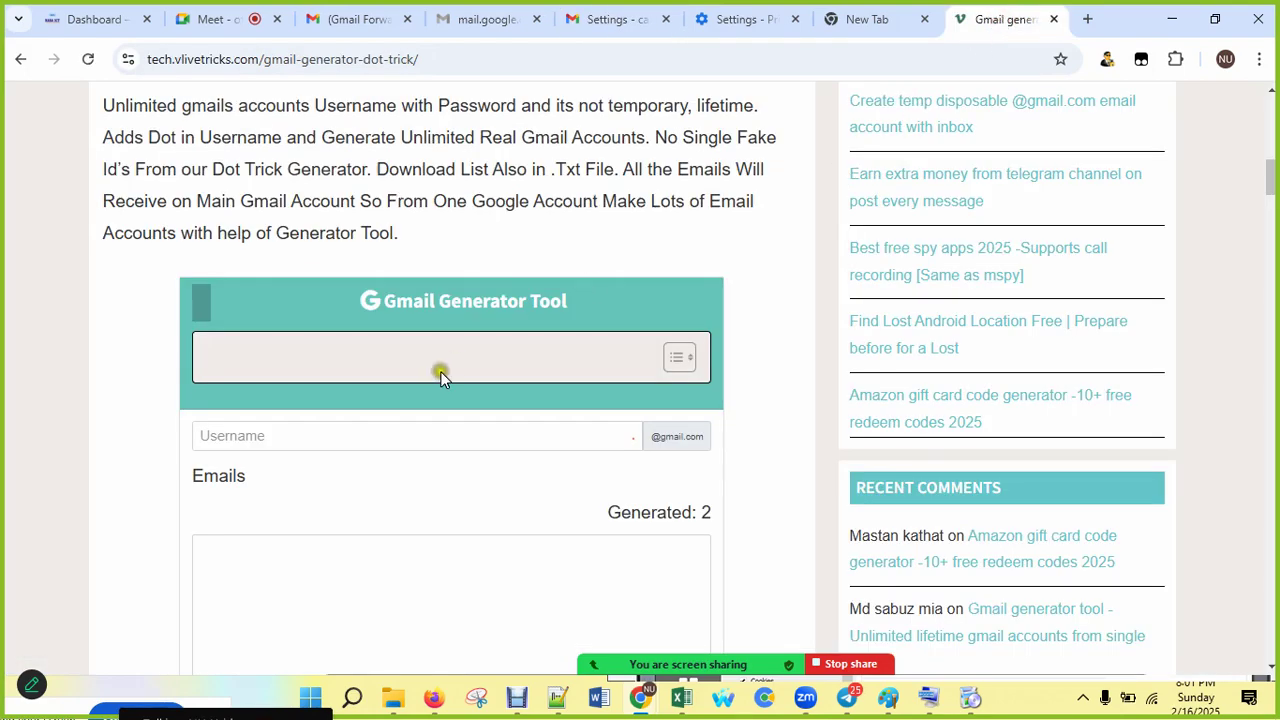
Step: Put the cursor in the Gmail Generator Tool's empty Username field
left_click(301, 437)
left_click(306, 440)
left_click(302, 440)
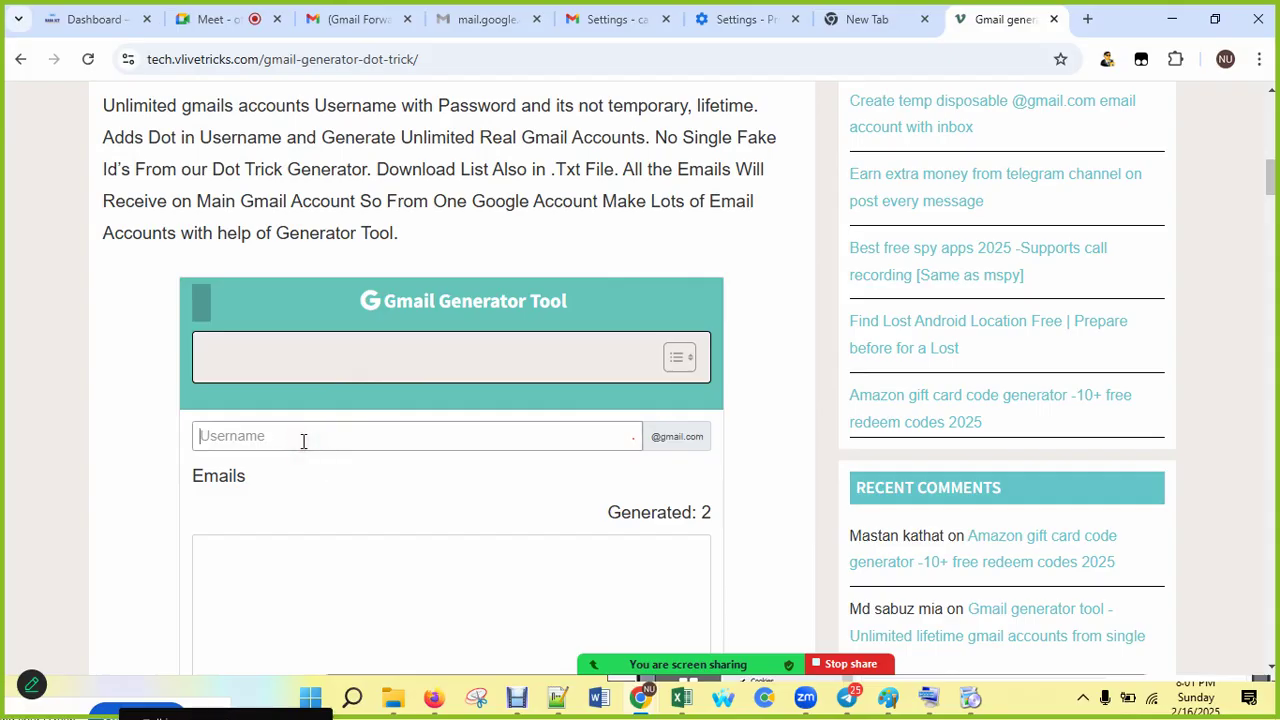
left_click(303, 441)
scroll(319, 437, "down", 1)
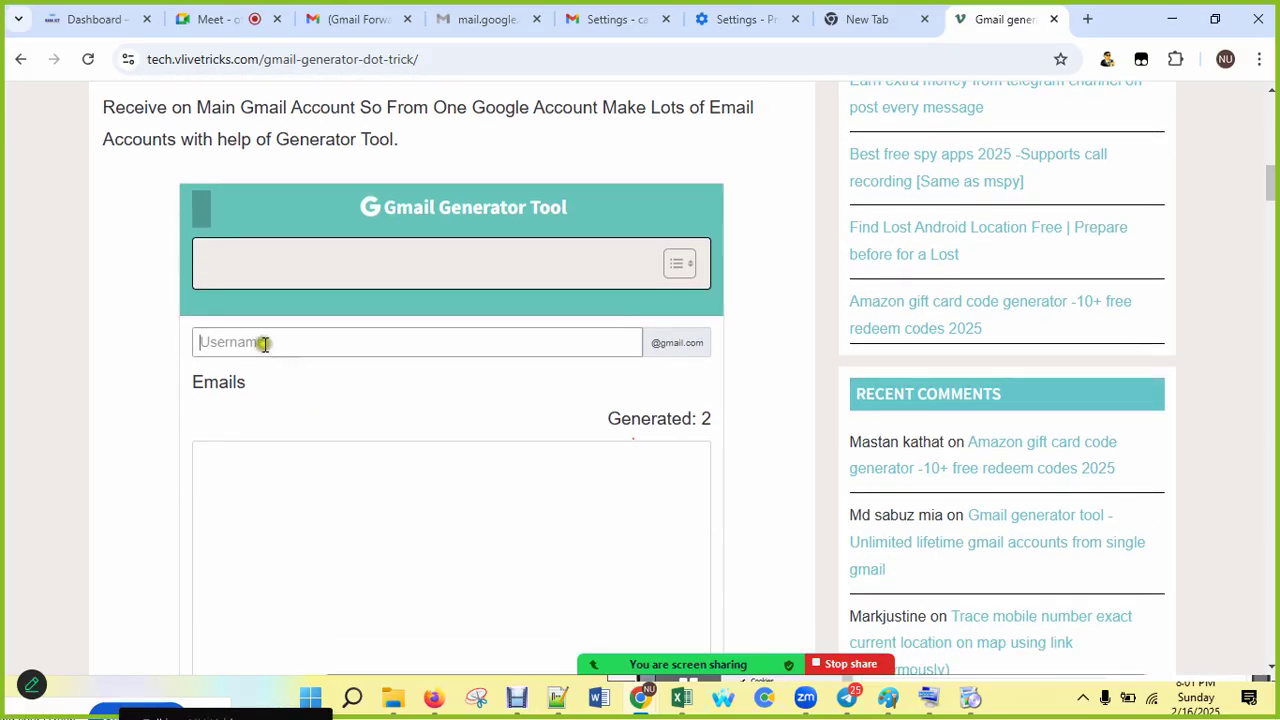
left_click(315, 346)
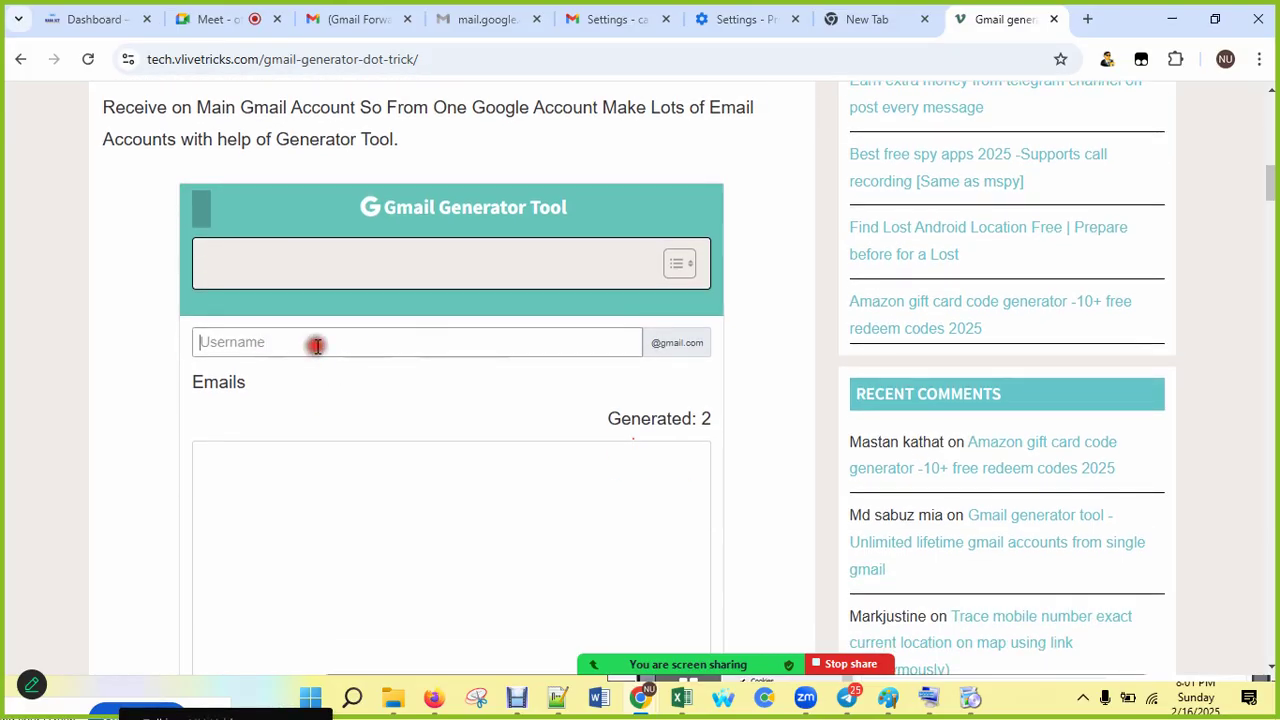
left_click(434, 265)
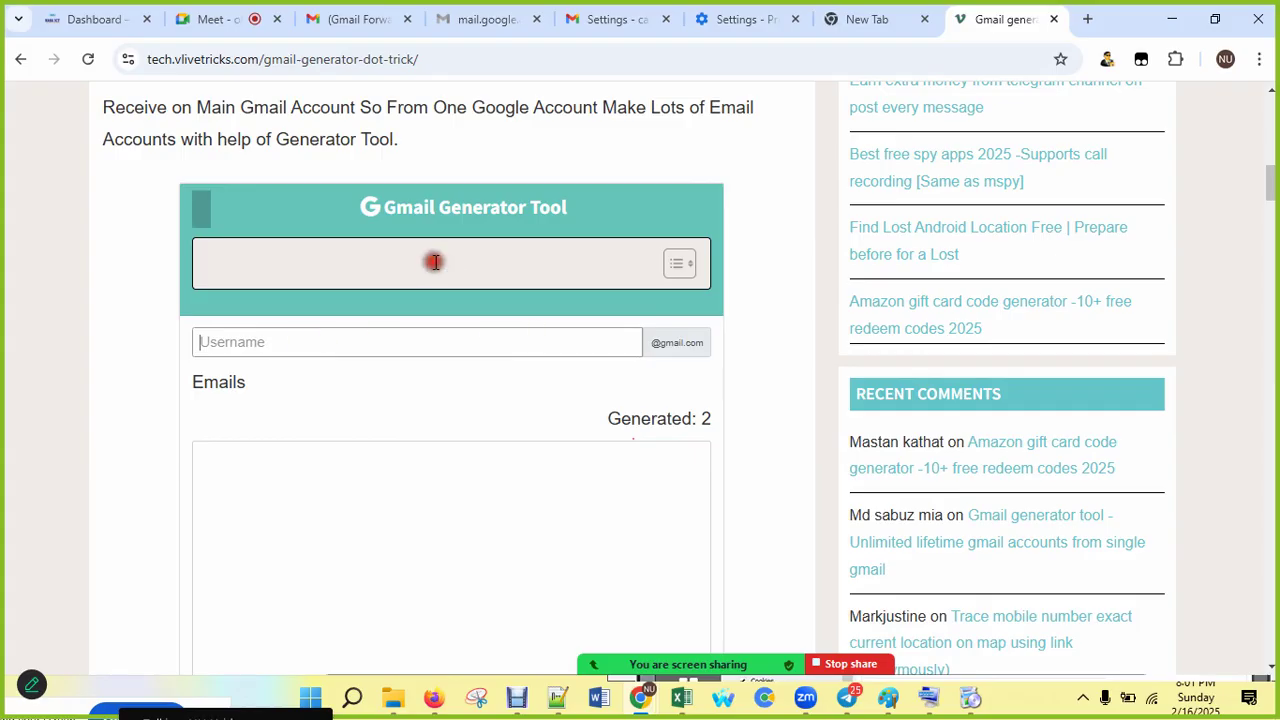
Step: Close the finished CCleaner installer and bring Notepad++ with device setup.txt to the front
left_click(969, 700)
left_click_drag(911, 181, 547, 59)
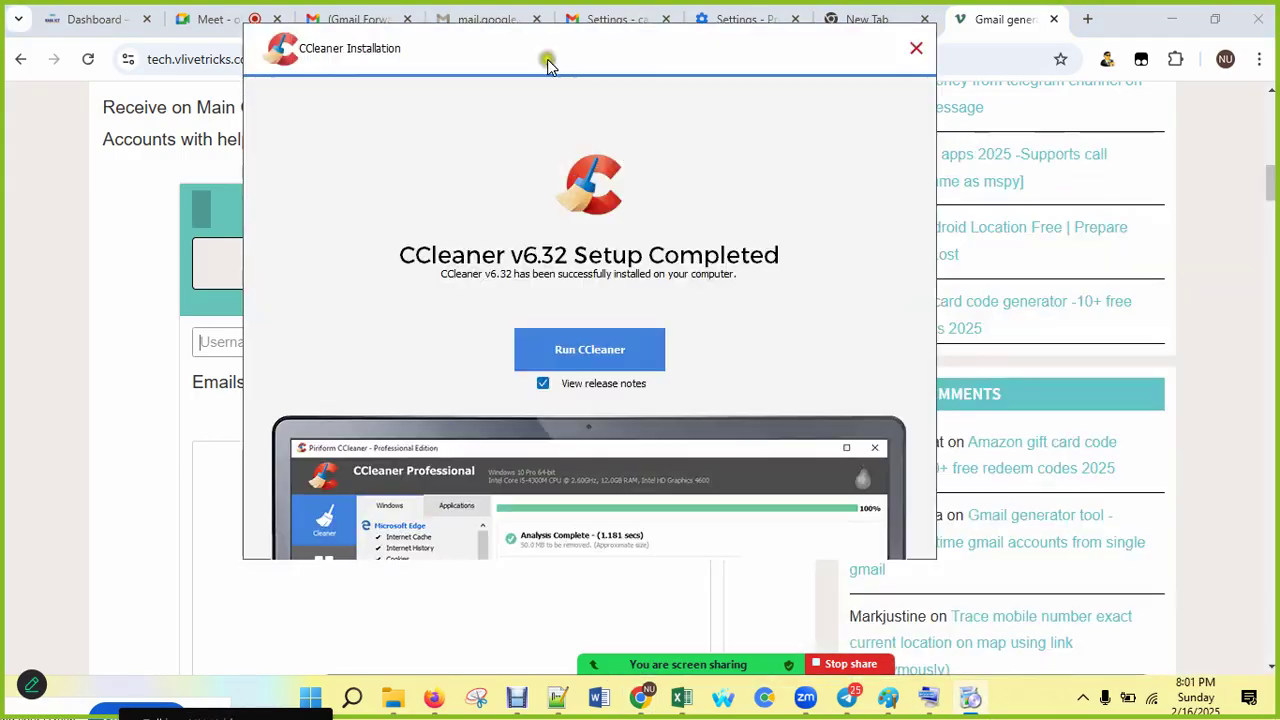
left_click(542, 383)
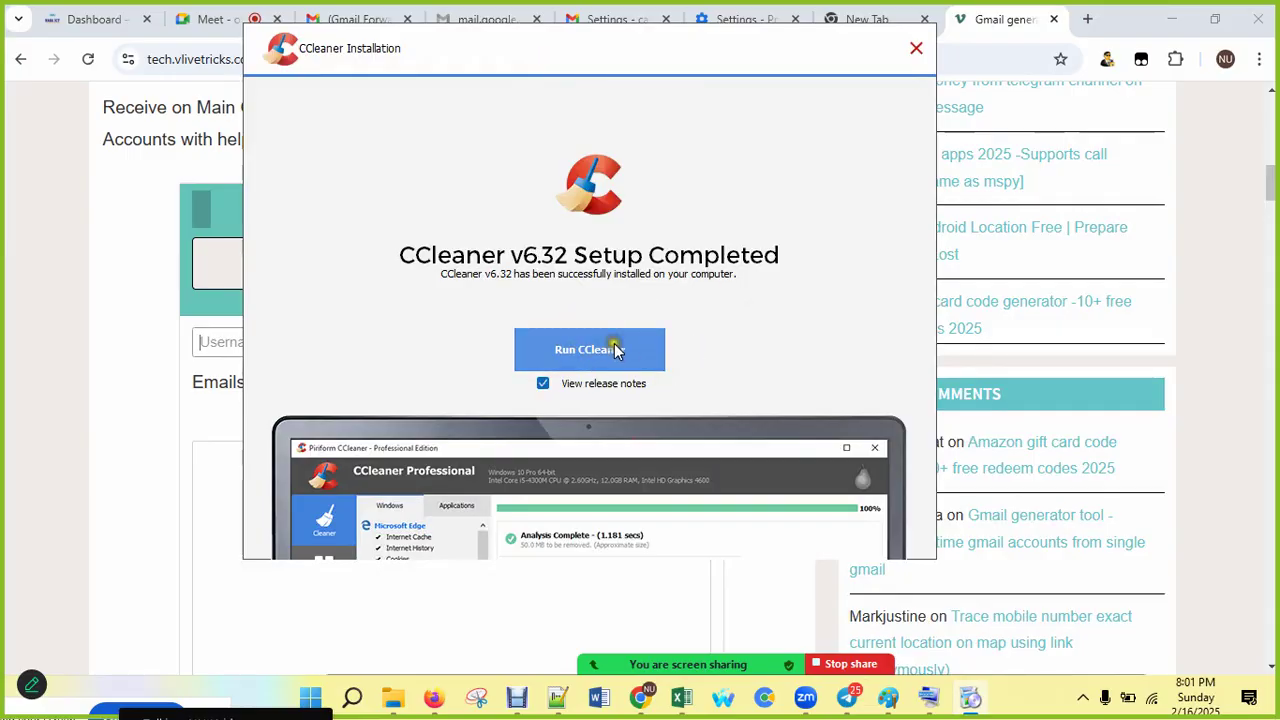
left_click(916, 48)
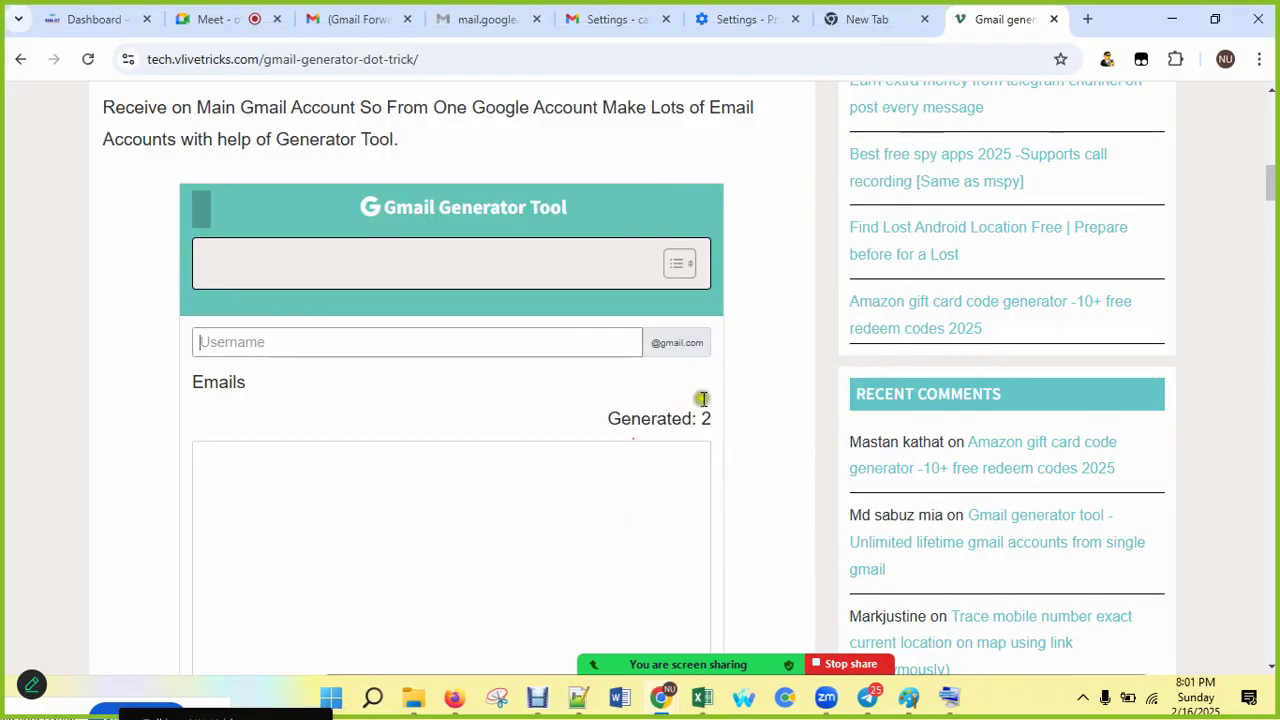
left_click(337, 351)
left_click(578, 697)
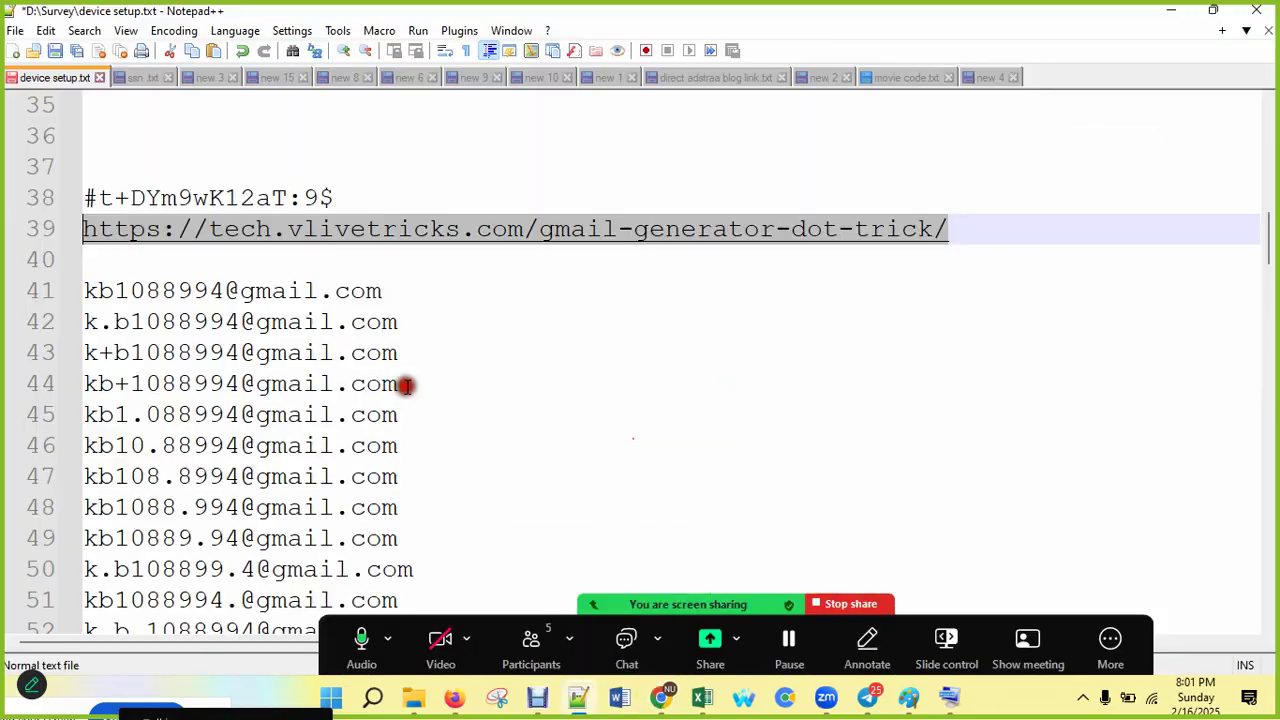
Step: Copy the username part of the first address in the new 4 list
left_click(244, 293)
scroll(243, 338, "up", 6)
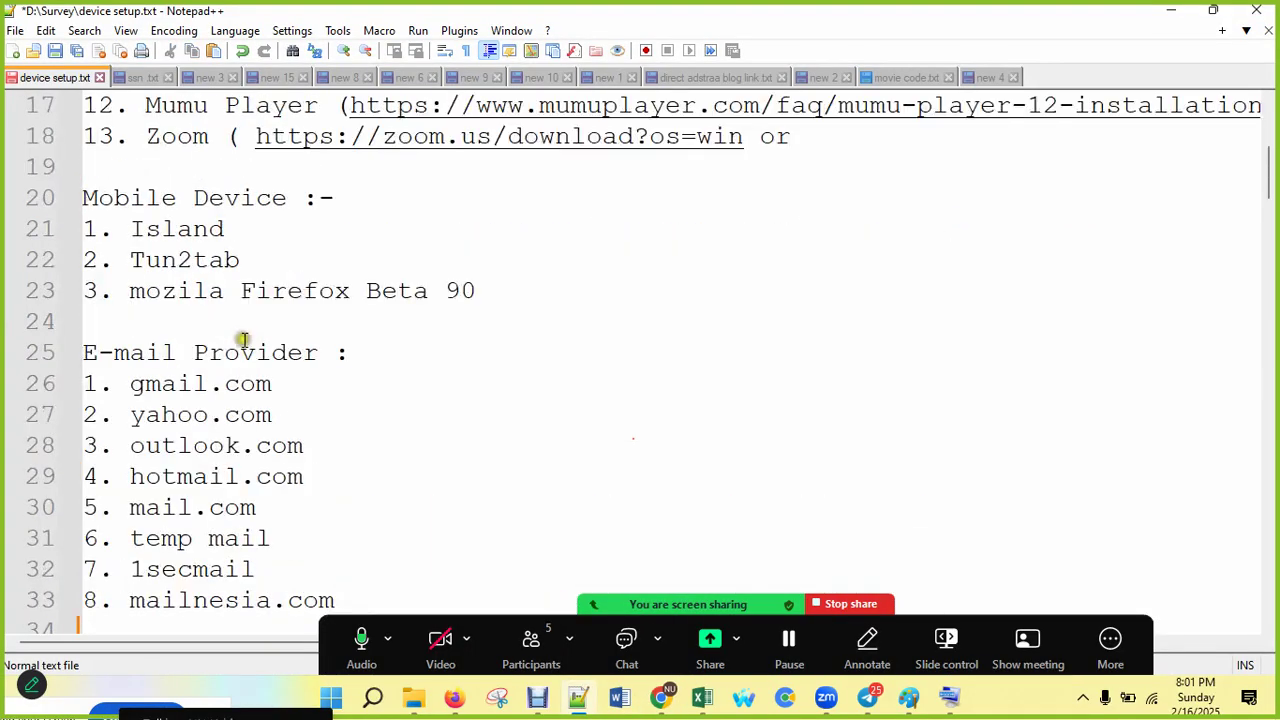
scroll(305, 140, "up", 5)
left_click(988, 77)
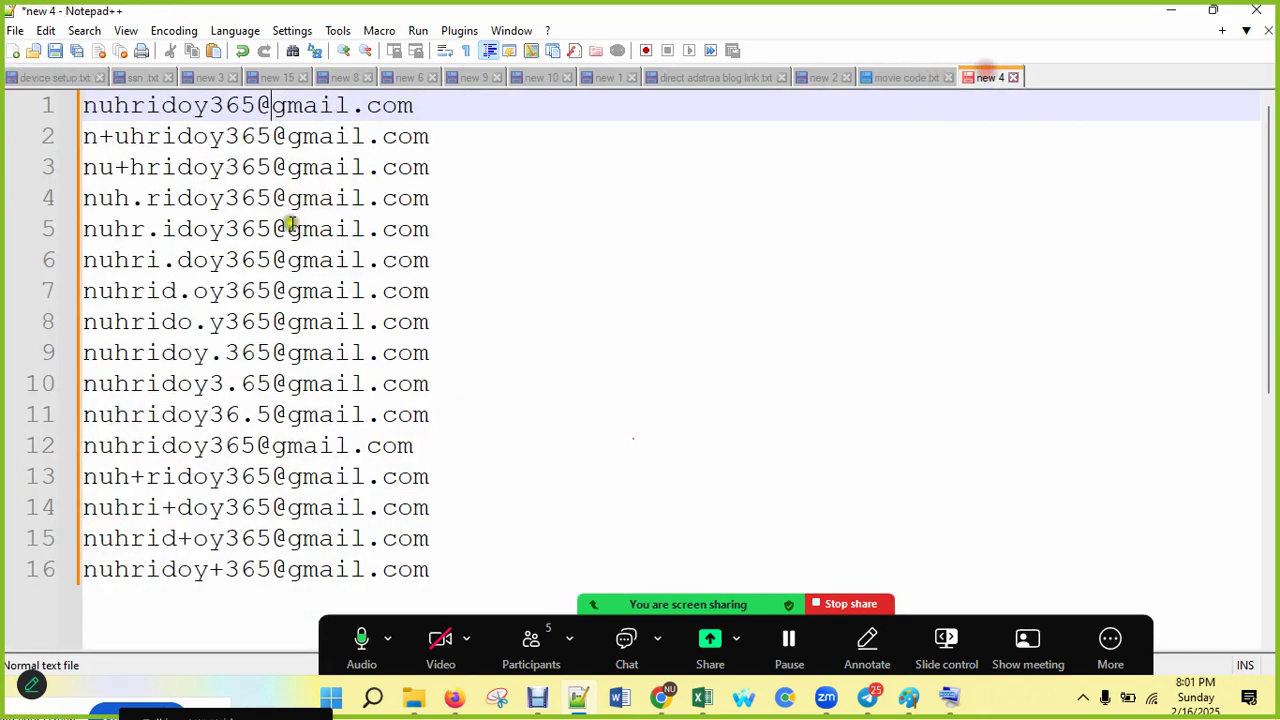
left_click_drag(256, 106, 82, 108)
right_click(110, 118)
left_click(160, 143)
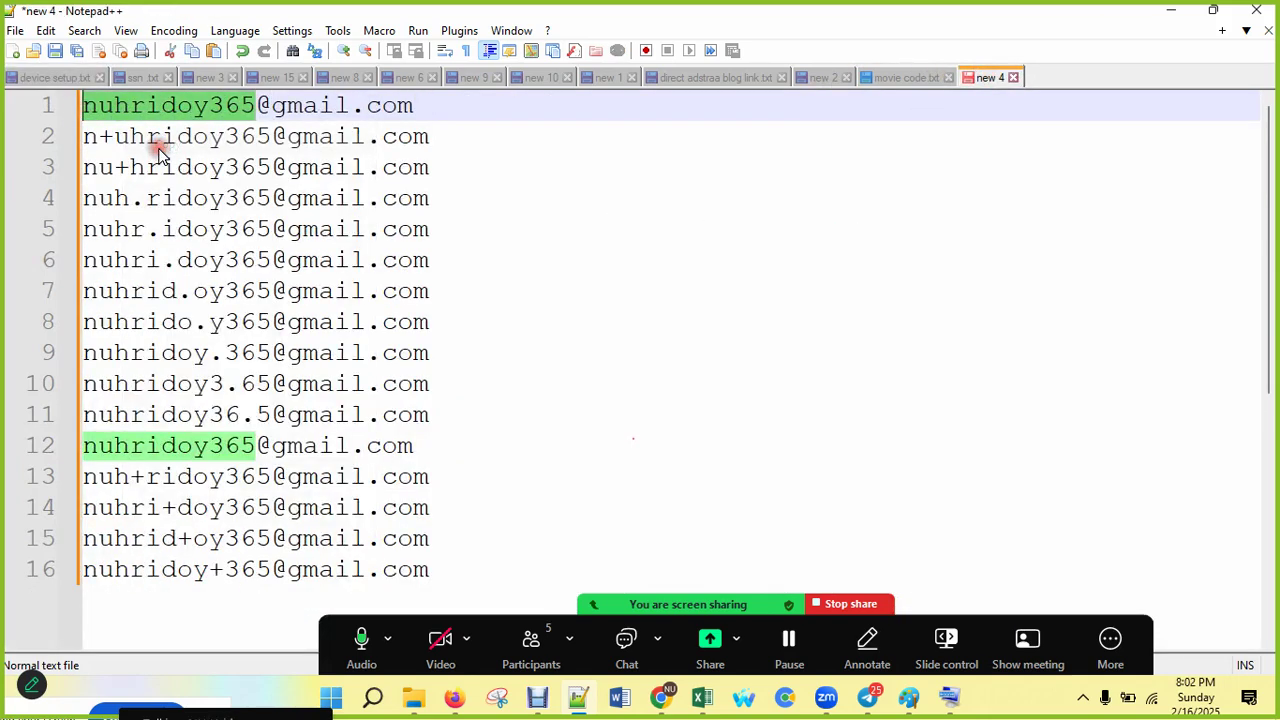
Step: Return to the Gmail generator page in Chrome after a brief detour to Firefox
left_click(657, 682)
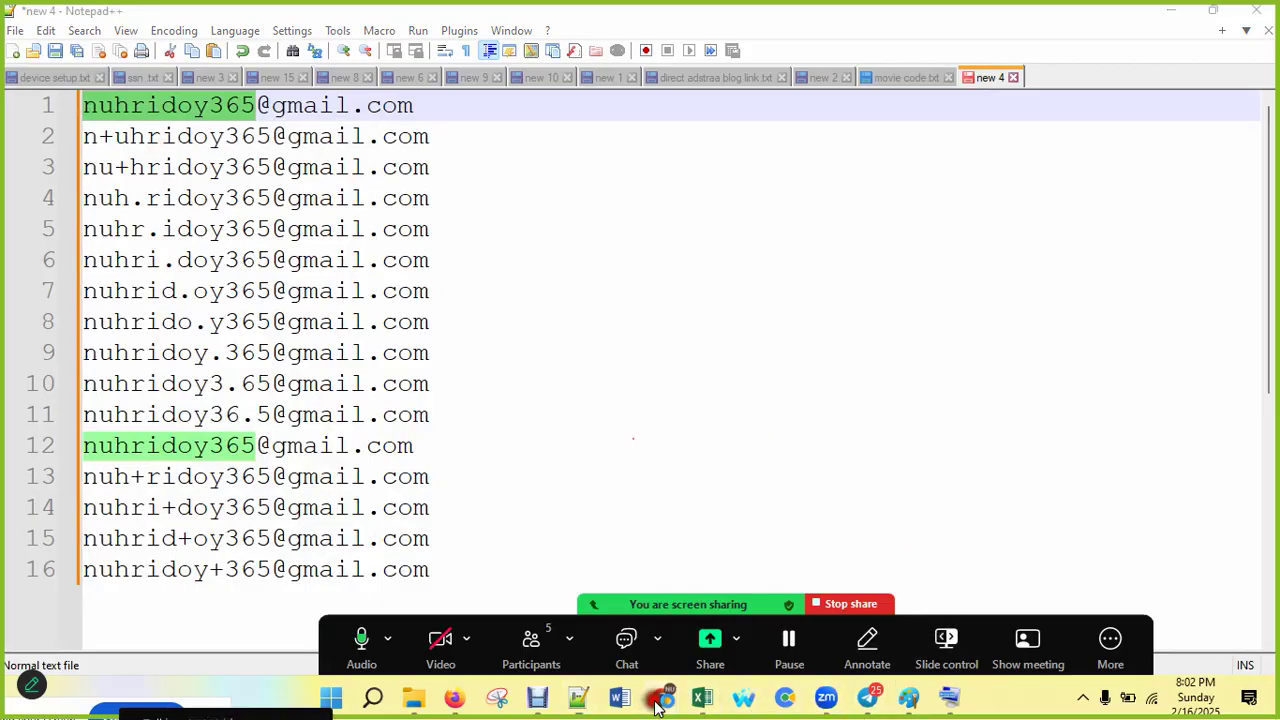
left_click(610, 630)
left_click(357, 340)
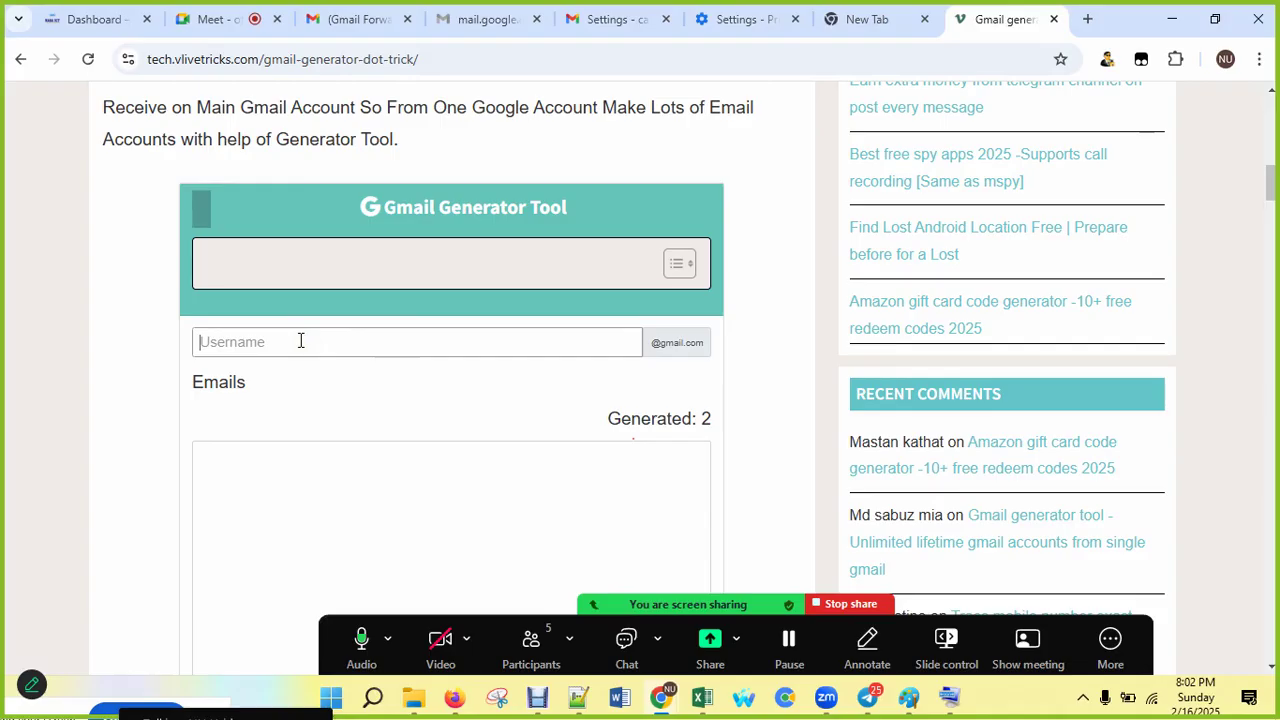
key("alt+Tab")
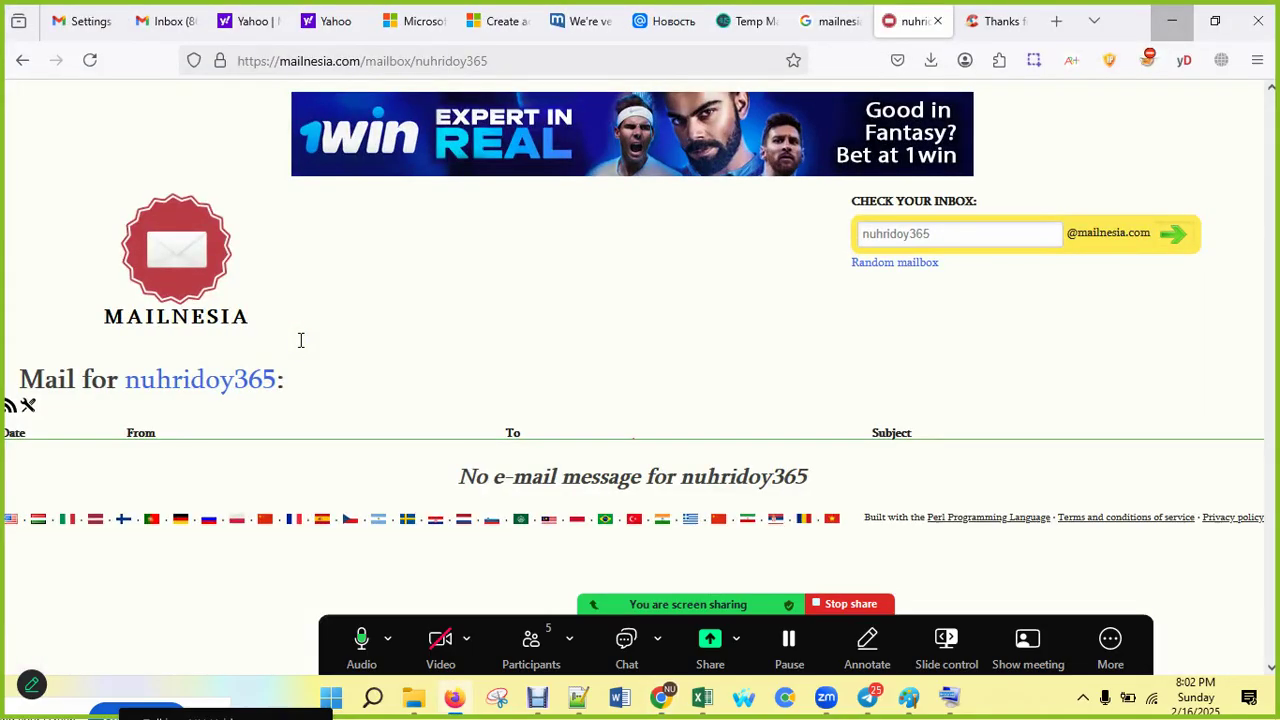
left_click(1056, 21)
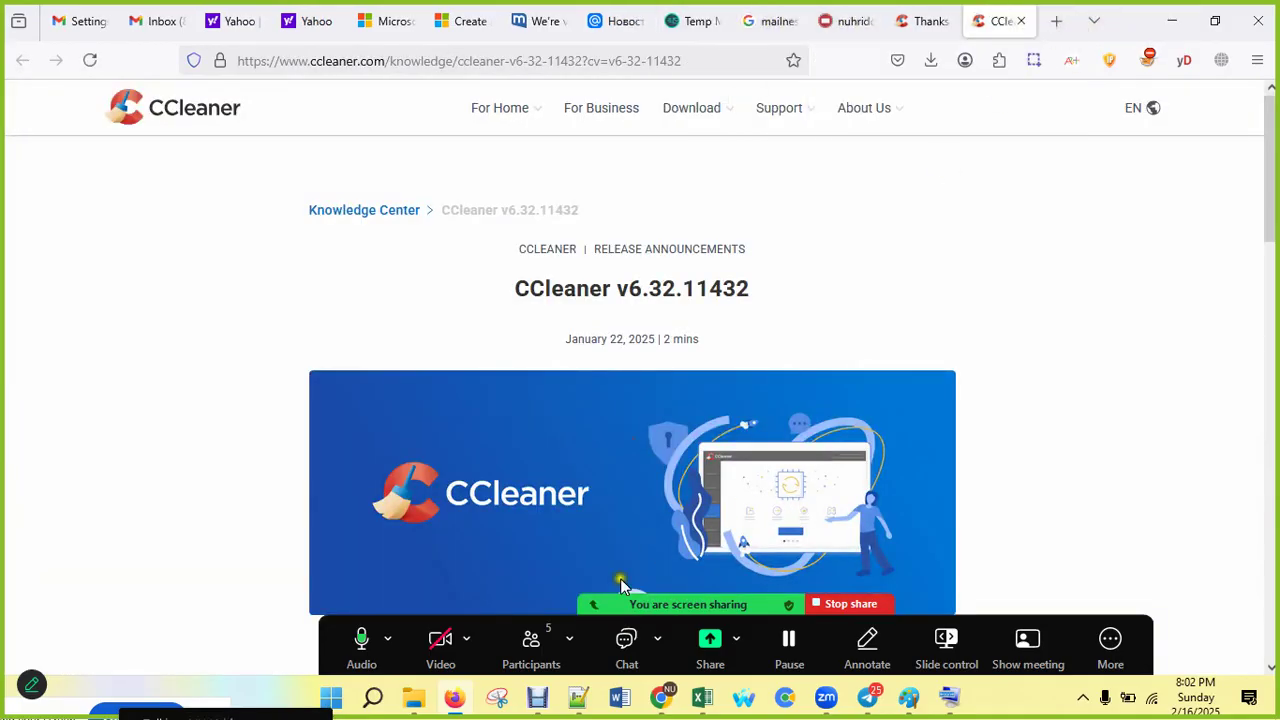
mouse_move(663, 703)
left_click(572, 620)
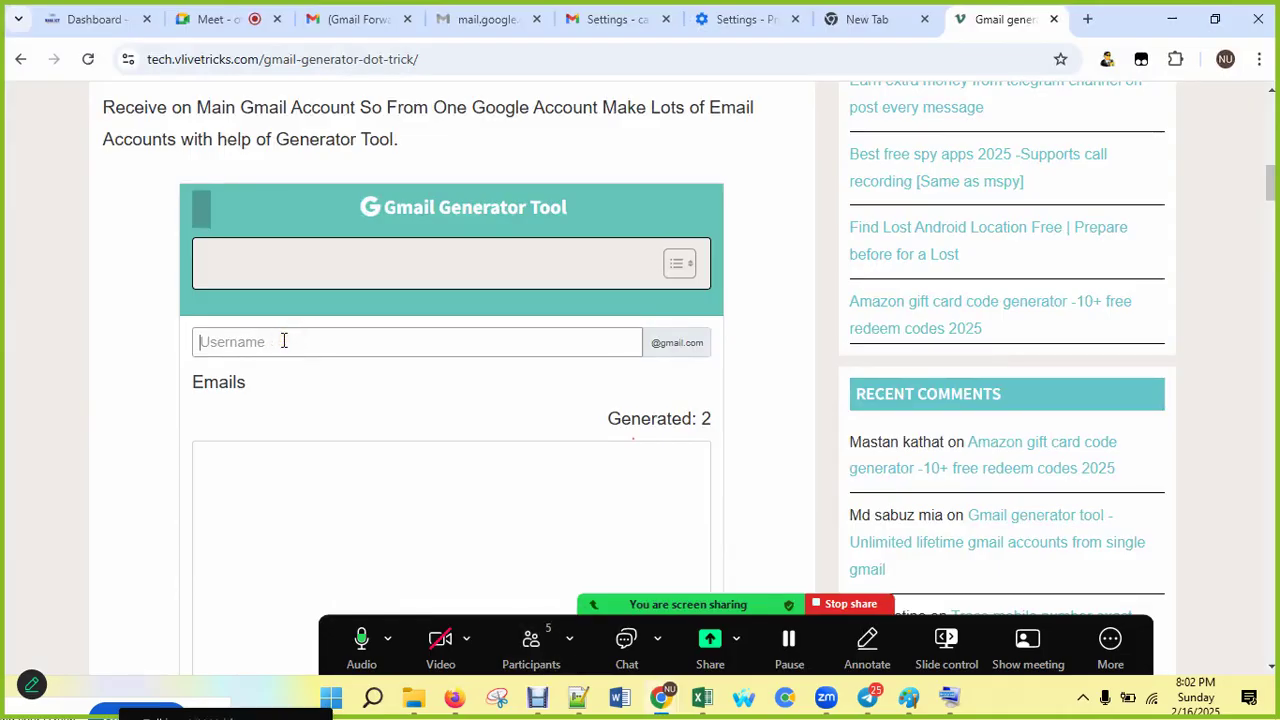
Step: Reload the Gmail generator page from its address bar after trying its username field
left_click(208, 340)
left_click(186, 341)
left_click(257, 341)
left_click(858, 20)
left_click(986, 20)
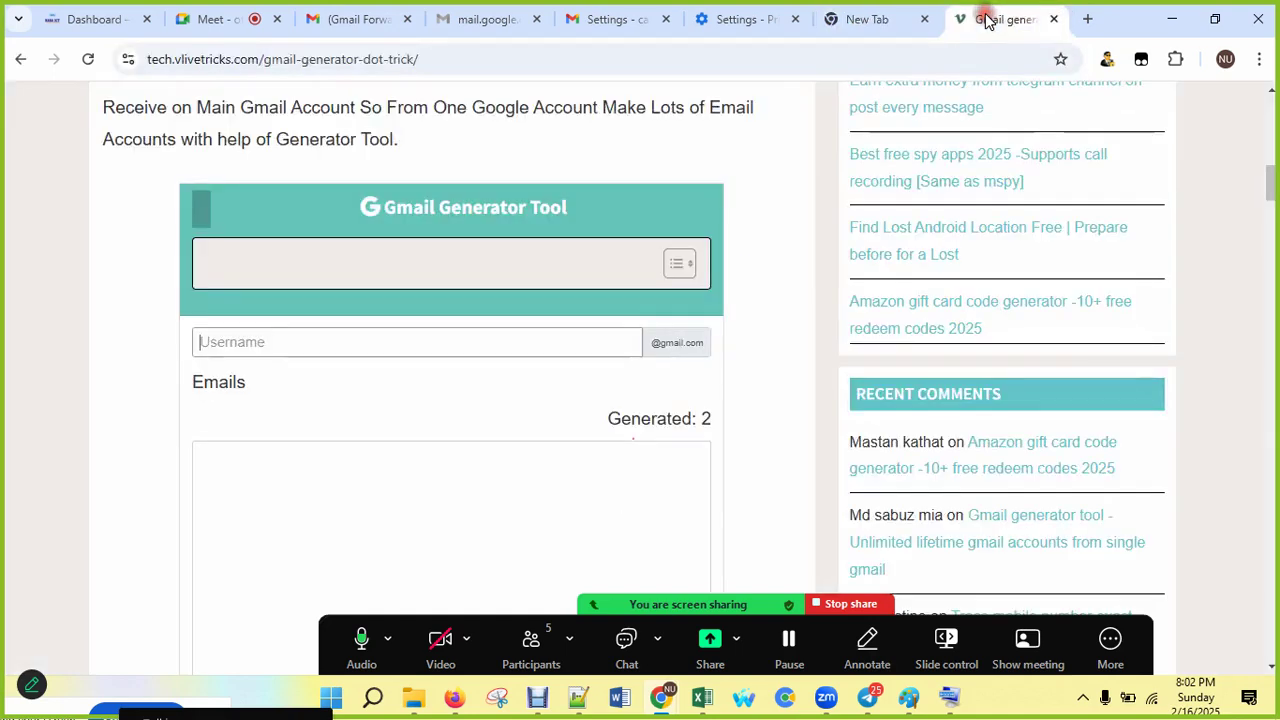
left_click(334, 60)
key("Return")
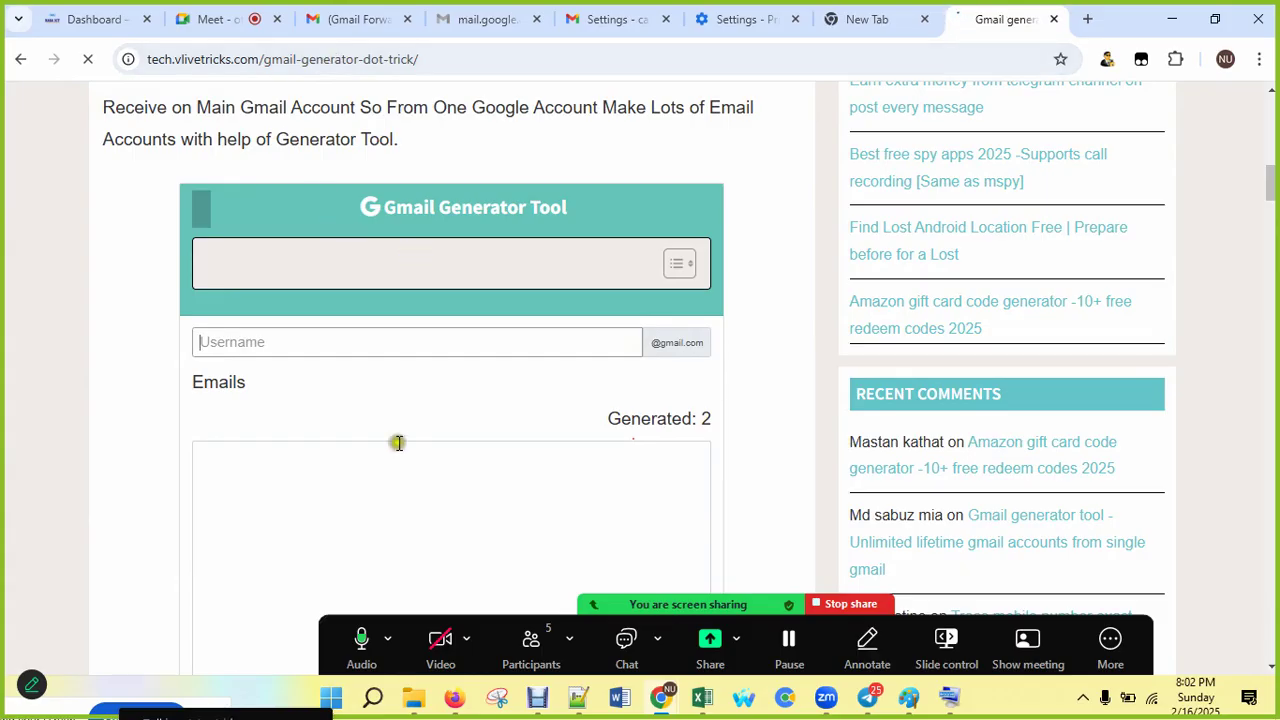
Step: Choose Wait on the Page Unresponsive prompt, then Reload on the Aw, Snap! error
scroll(397, 443, "down", 2)
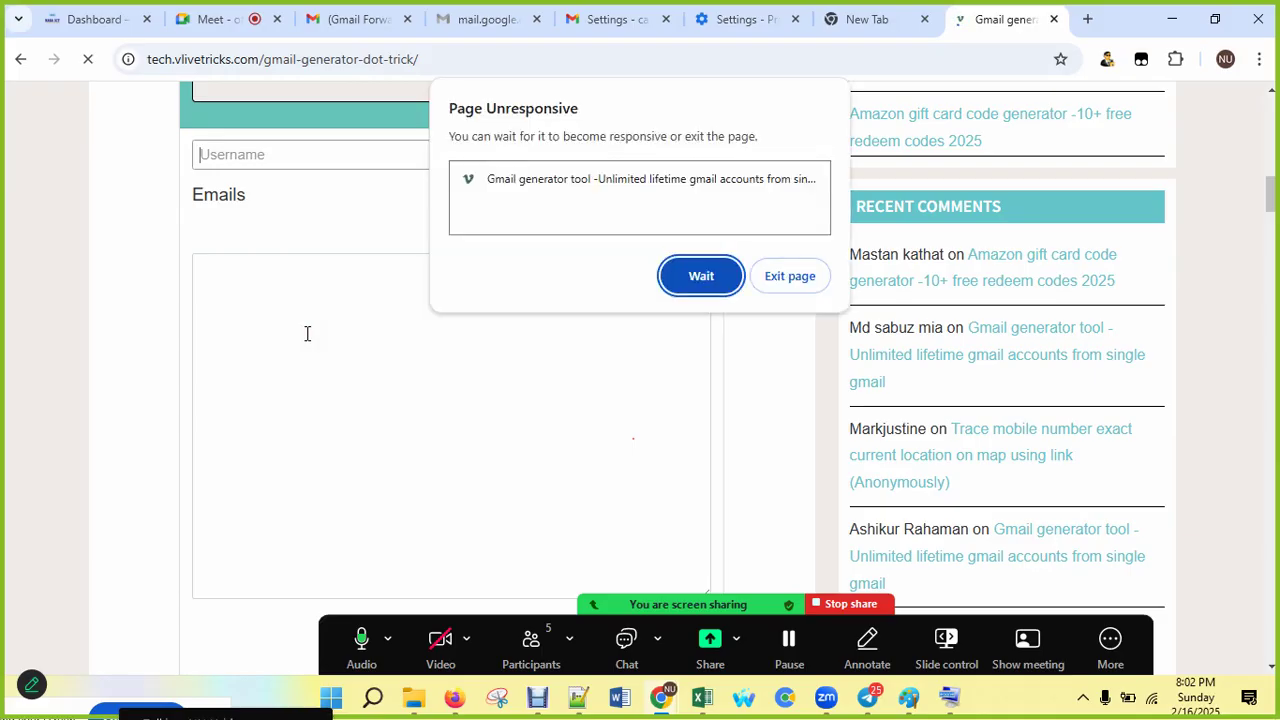
left_click(708, 274)
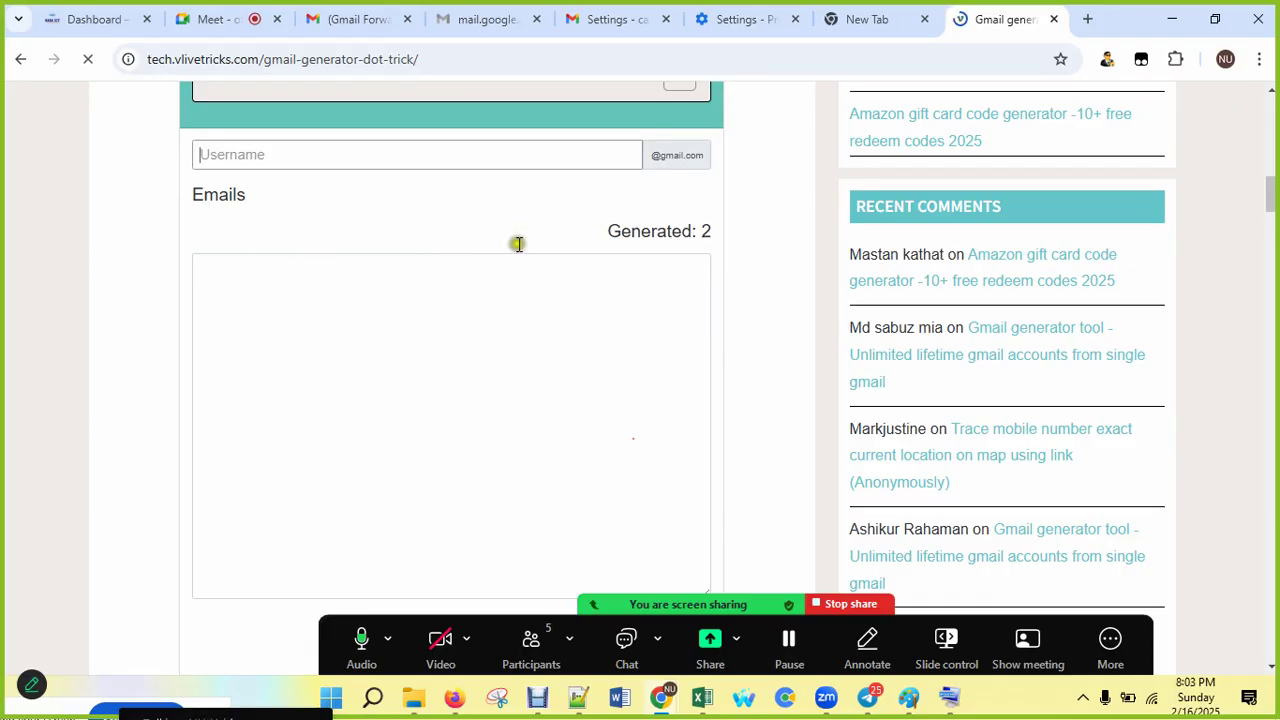
scroll(475, 290, "up", 2)
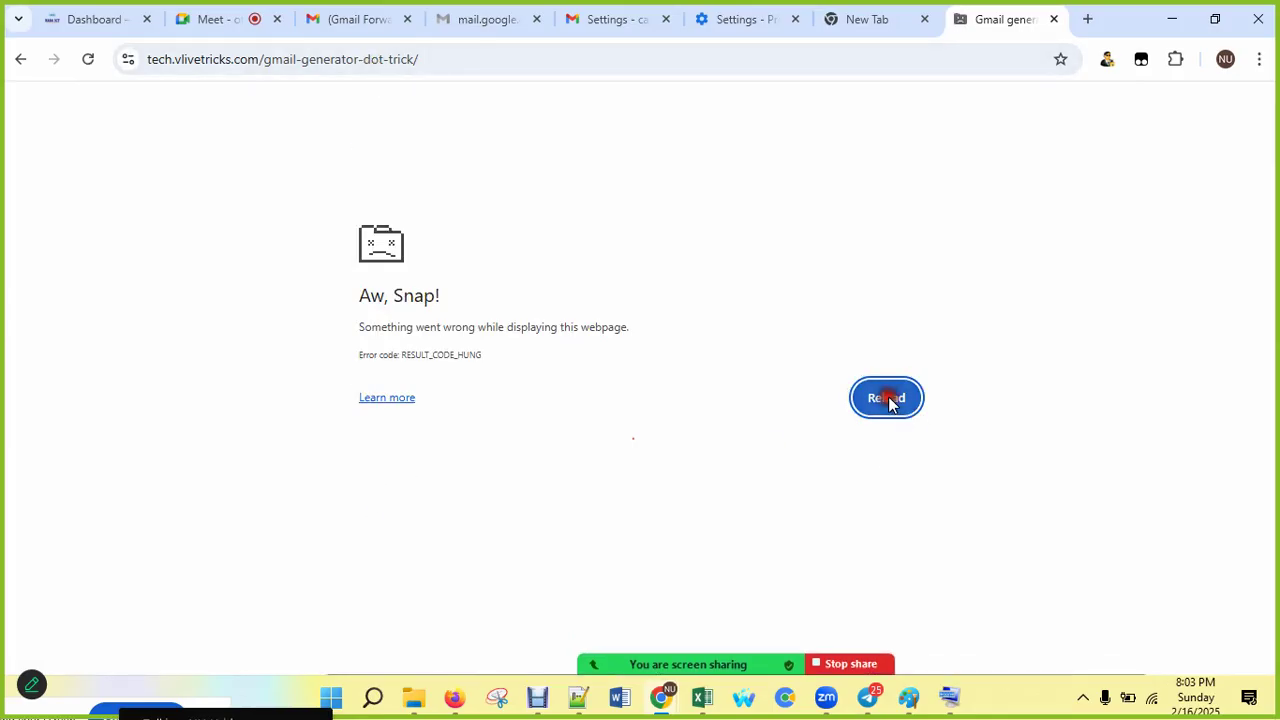
left_click(886, 398)
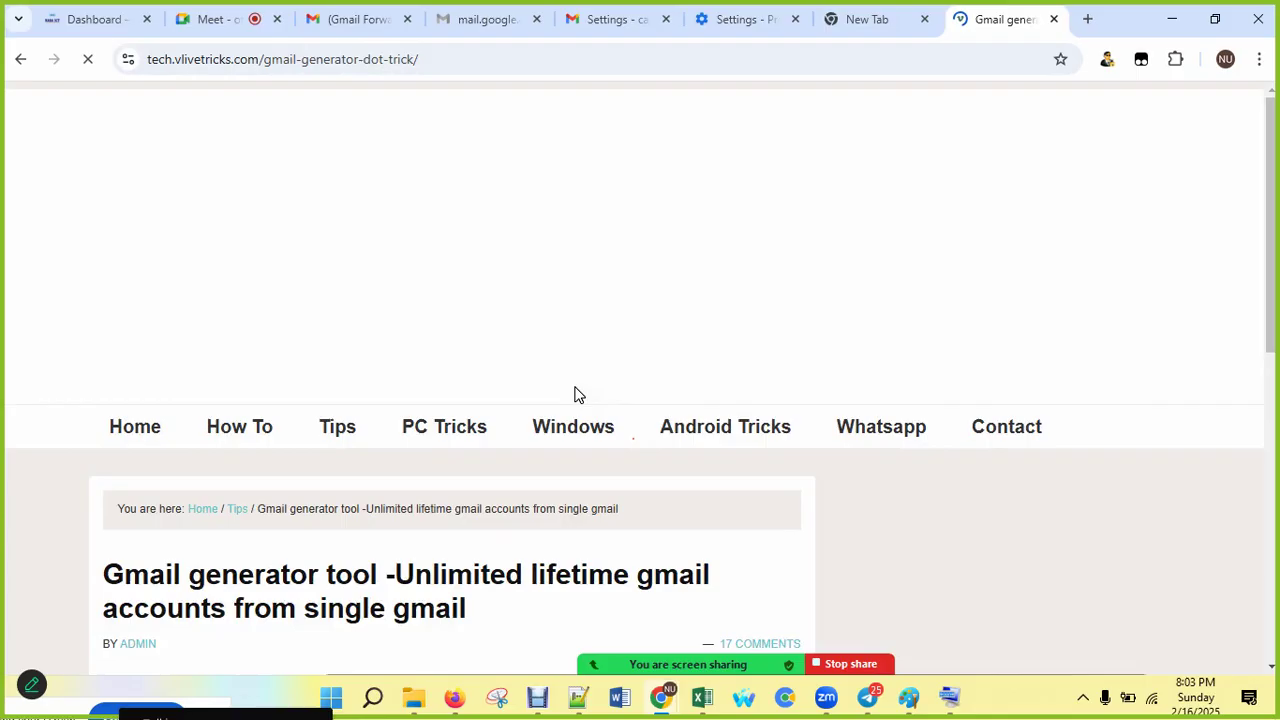
Step: Enter the account's Gmail username and scroll through the 1024 generated dot variants
scroll(522, 465, "down", 5)
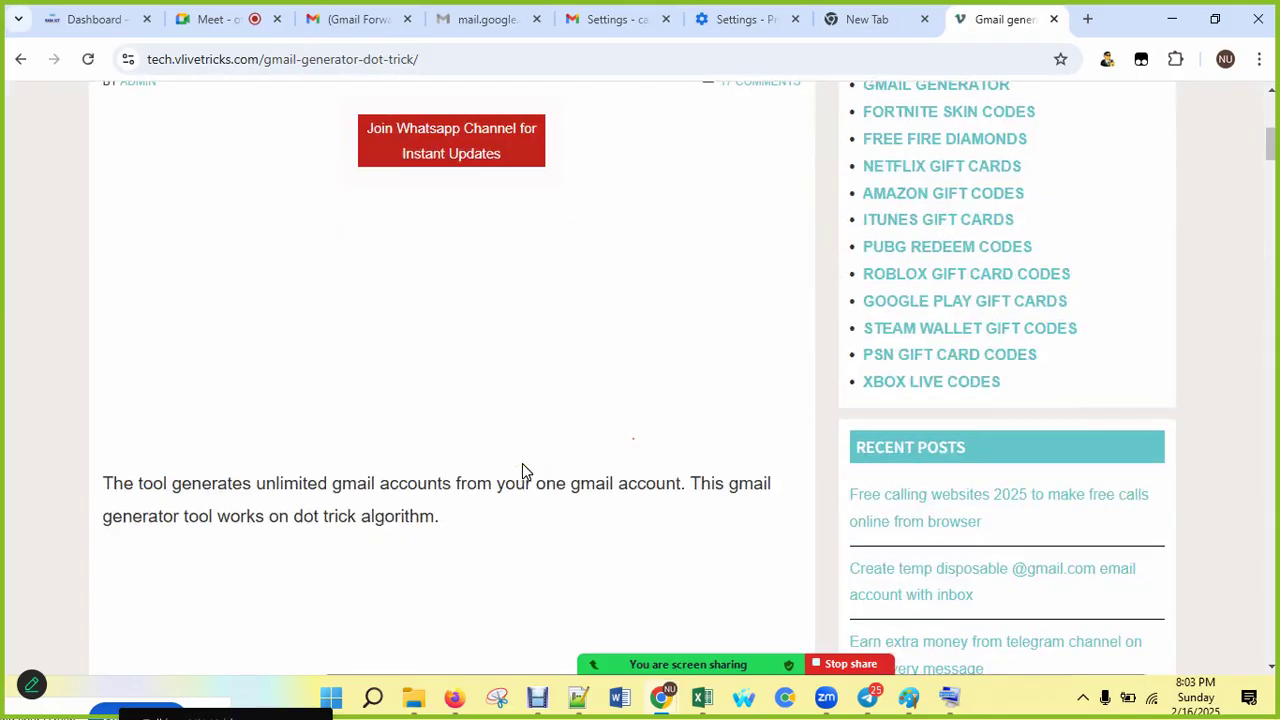
scroll(524, 470, "down", 10)
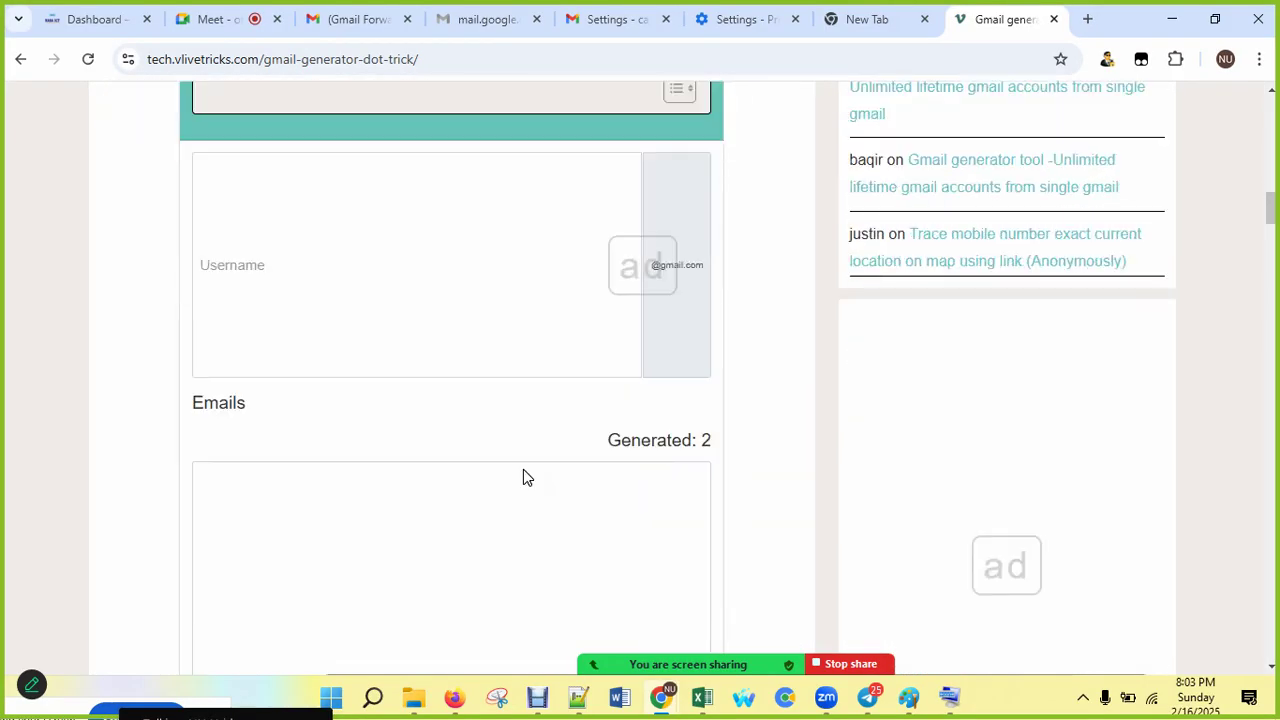
scroll(523, 469, "down", 1)
scroll(523, 469, "up", 1)
left_click(315, 274)
left_click(315, 274)
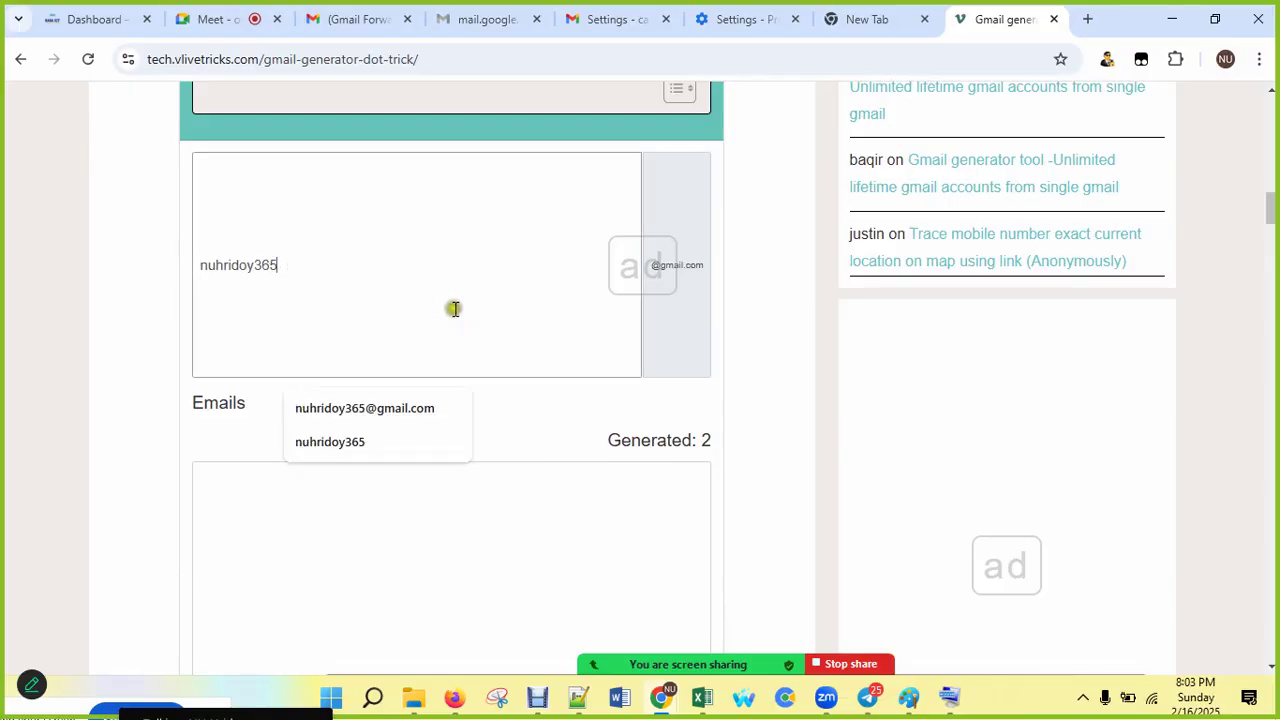
scroll(763, 466, "down", 1)
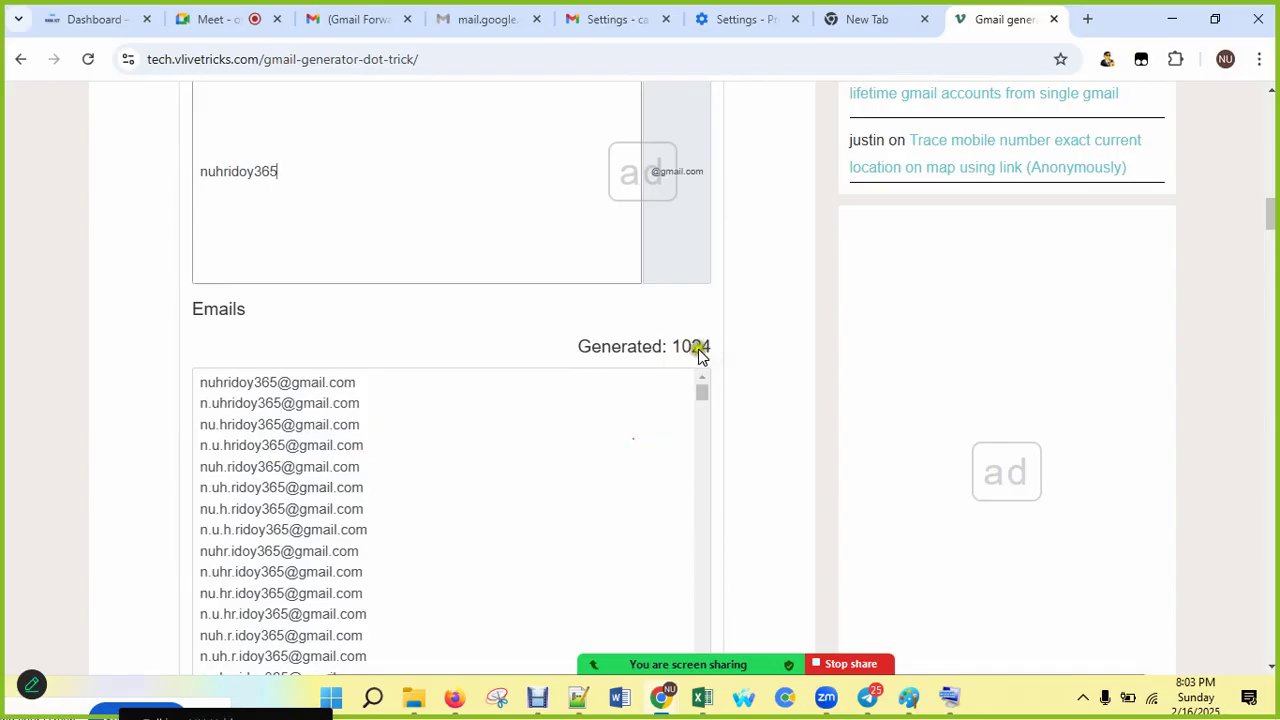
scroll(327, 408, "down", 10)
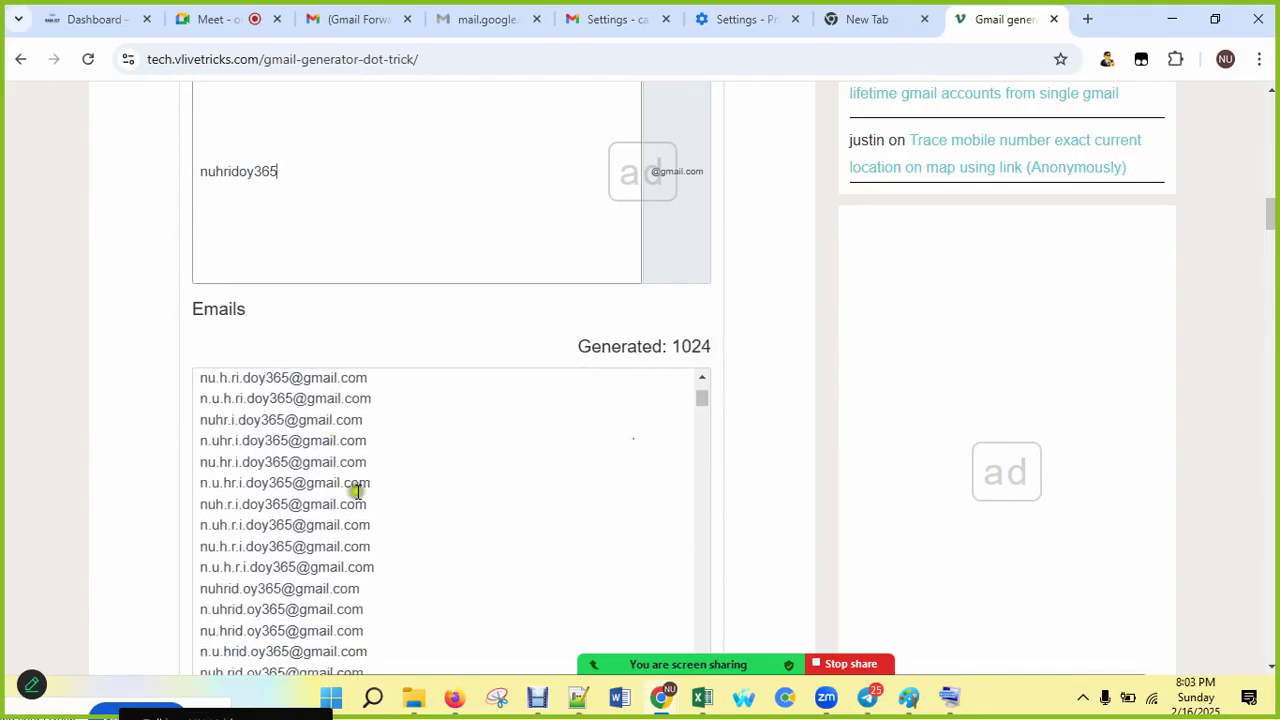
scroll(362, 522, "down", 10)
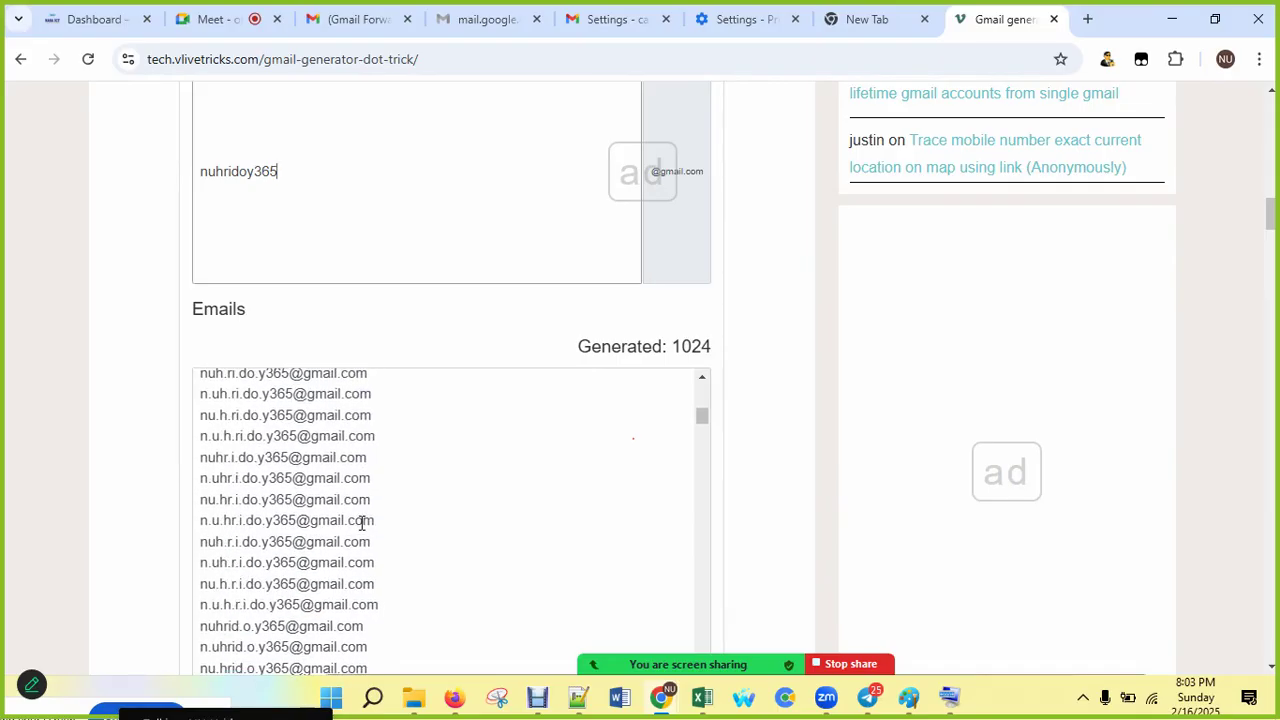
scroll(362, 522, "down", 5)
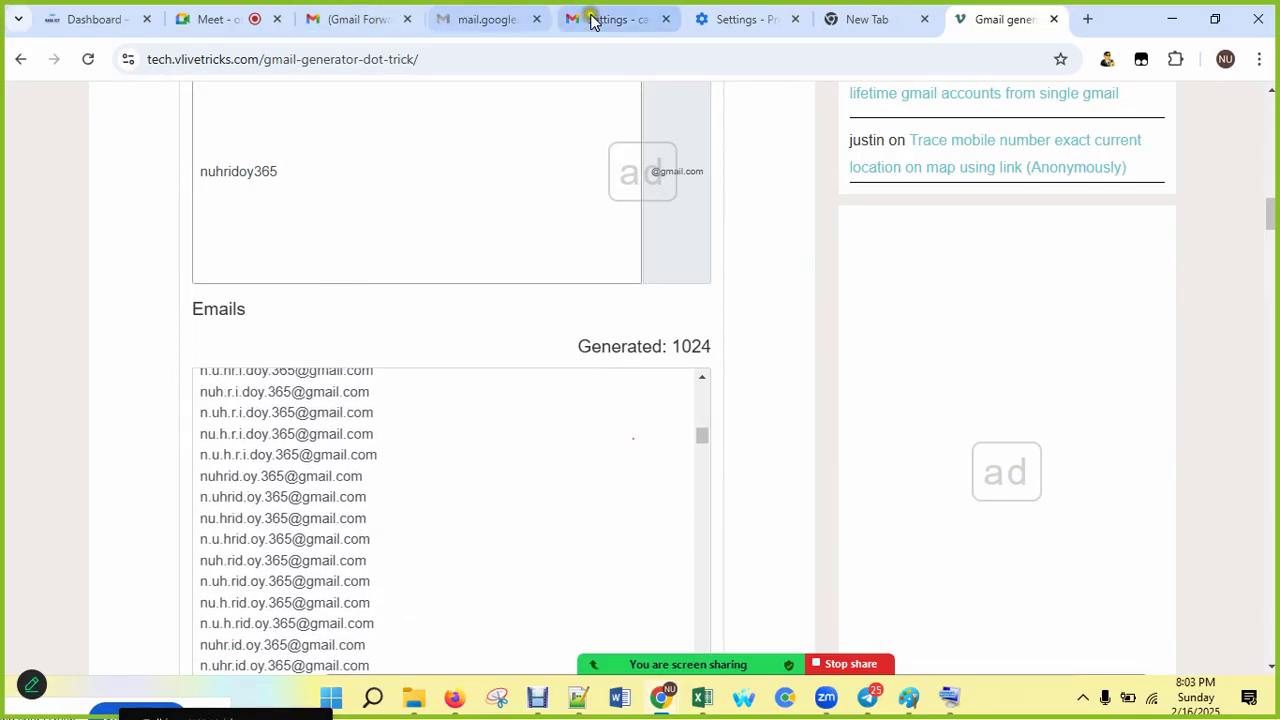
left_click(624, 19)
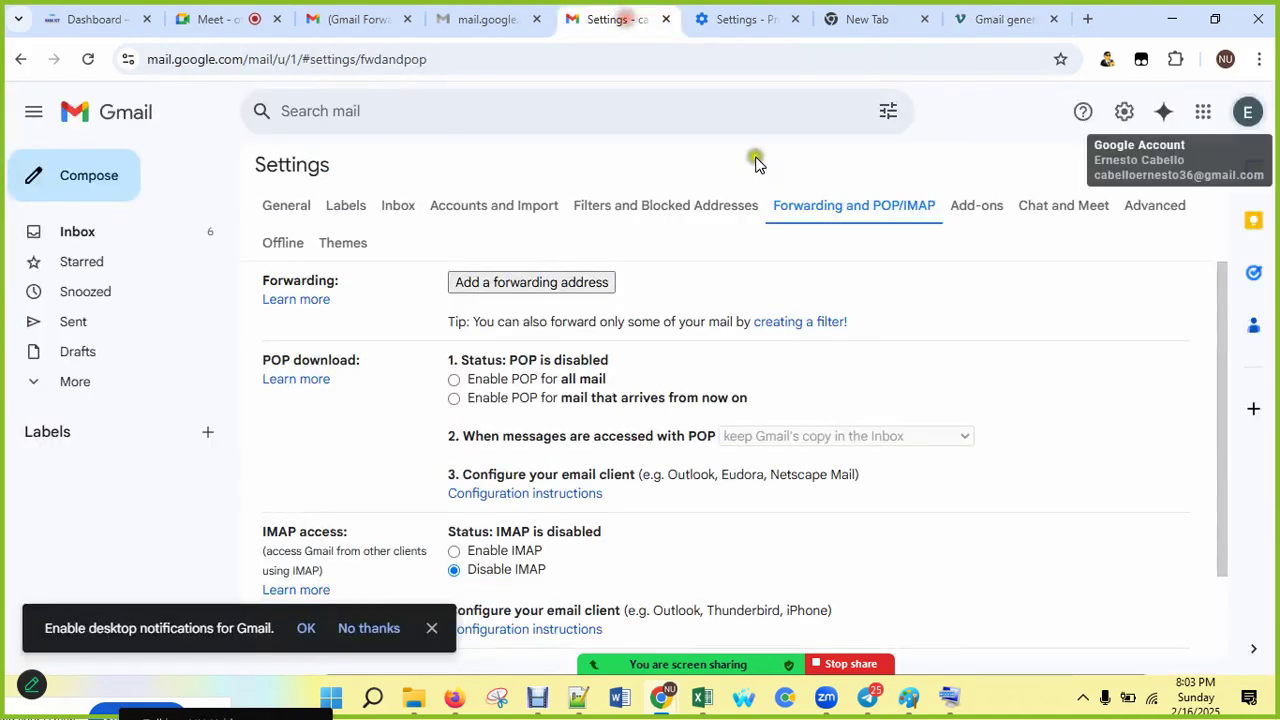
left_click(1247, 111)
triple_click(1063, 168)
left_click(1068, 168)
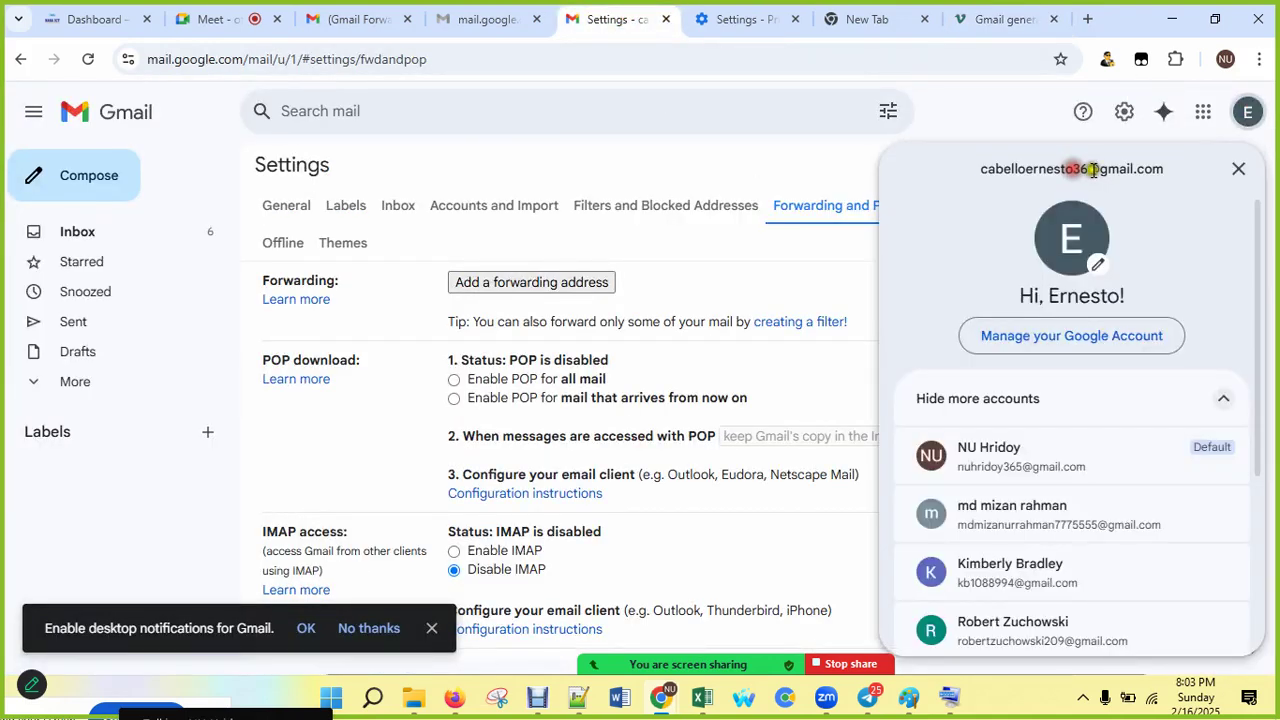
left_click_drag(1088, 168, 966, 169)
key("ctrl+c")
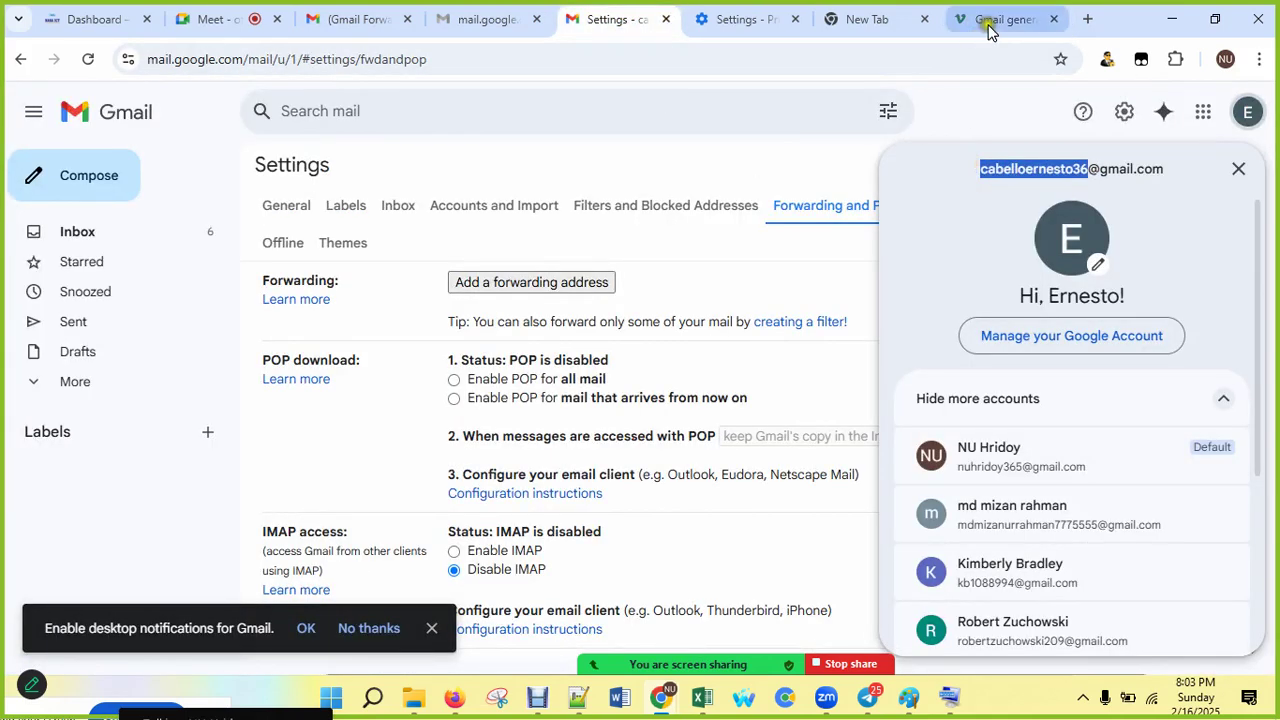
left_click(994, 19)
double_click(205, 172)
key("ctrl+v")
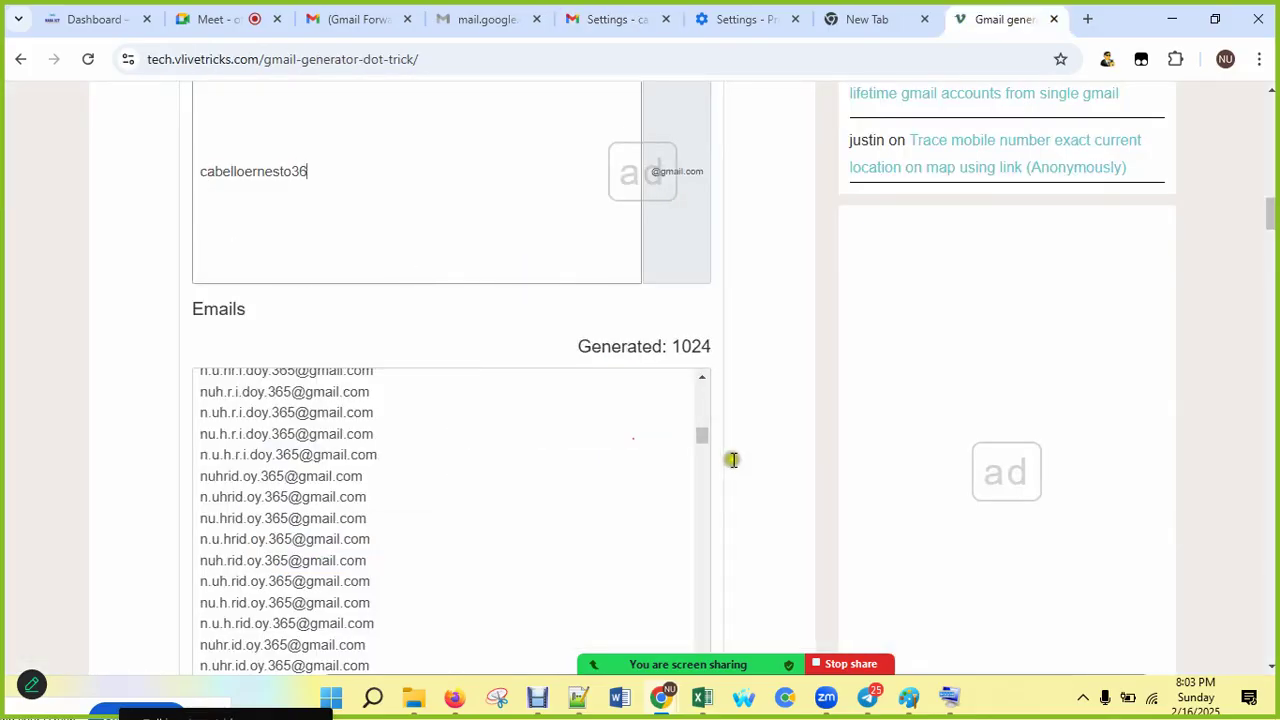
Step: Reload the generator, choose Wait when it hangs, then Reload on the Aw, Snap! page
scroll(723, 446, "up", 2)
scroll(723, 425, "down", 2)
left_click(88, 59)
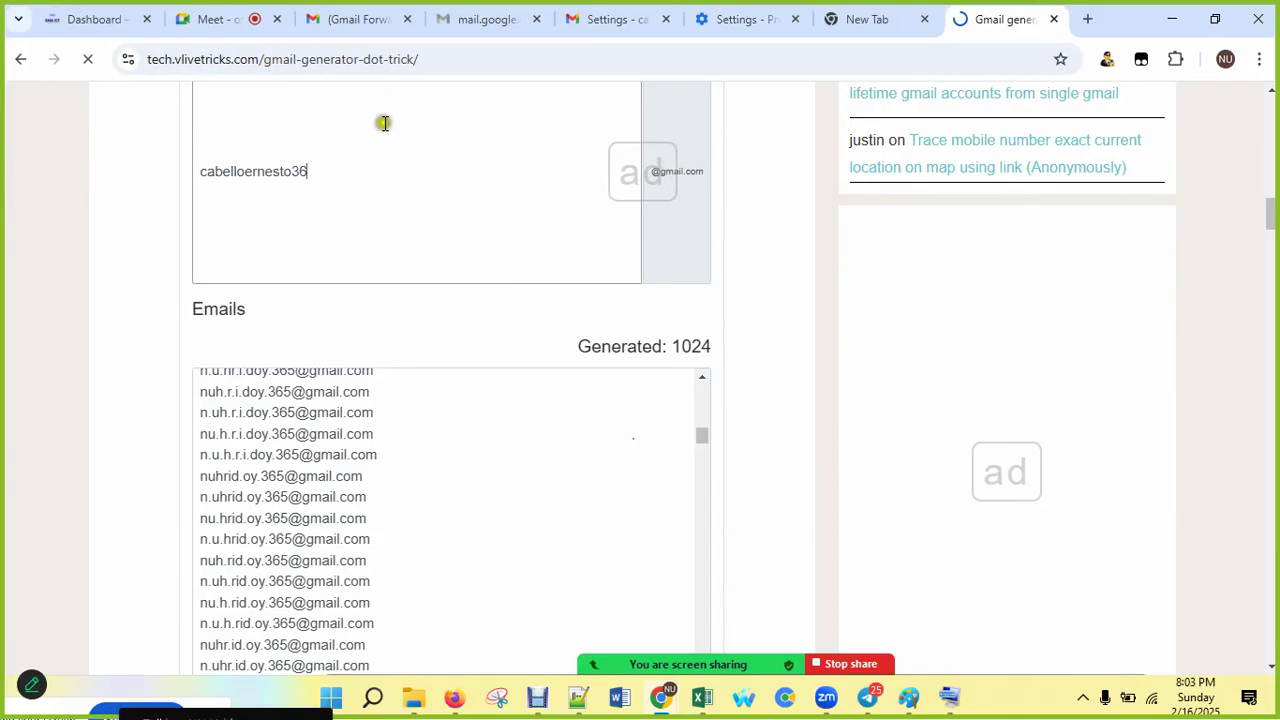
left_click(381, 58)
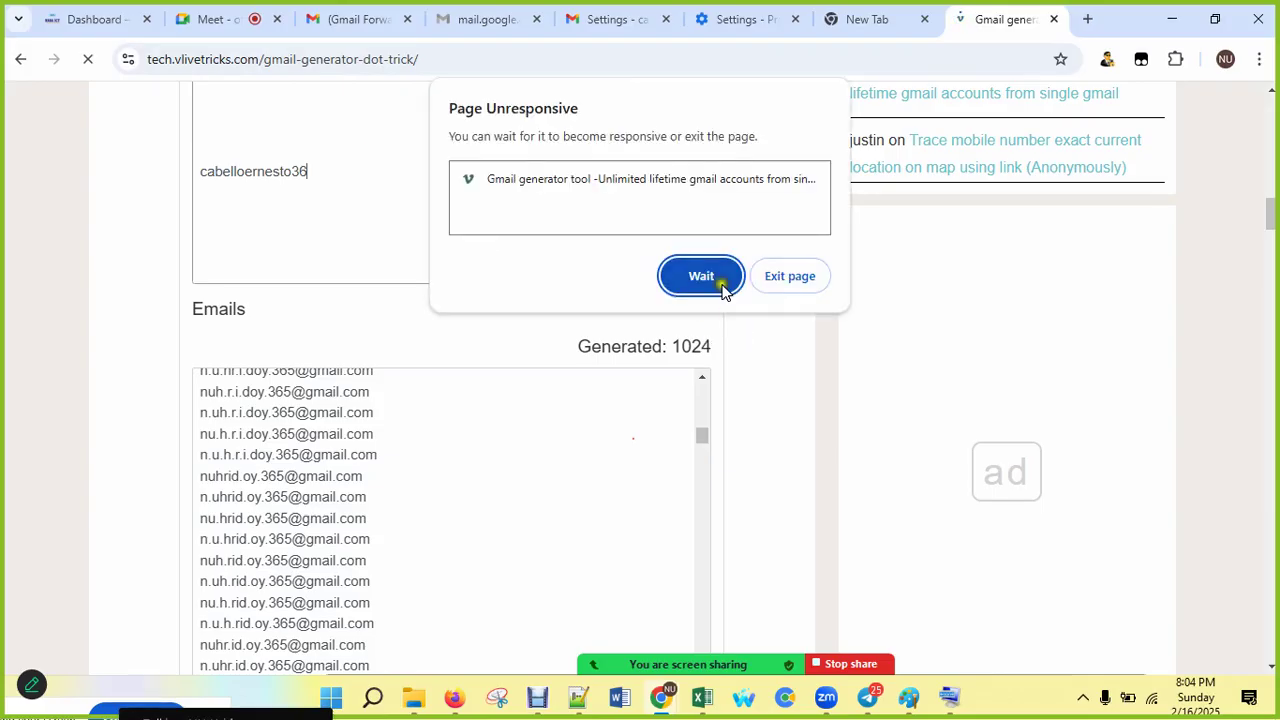
left_click(688, 283)
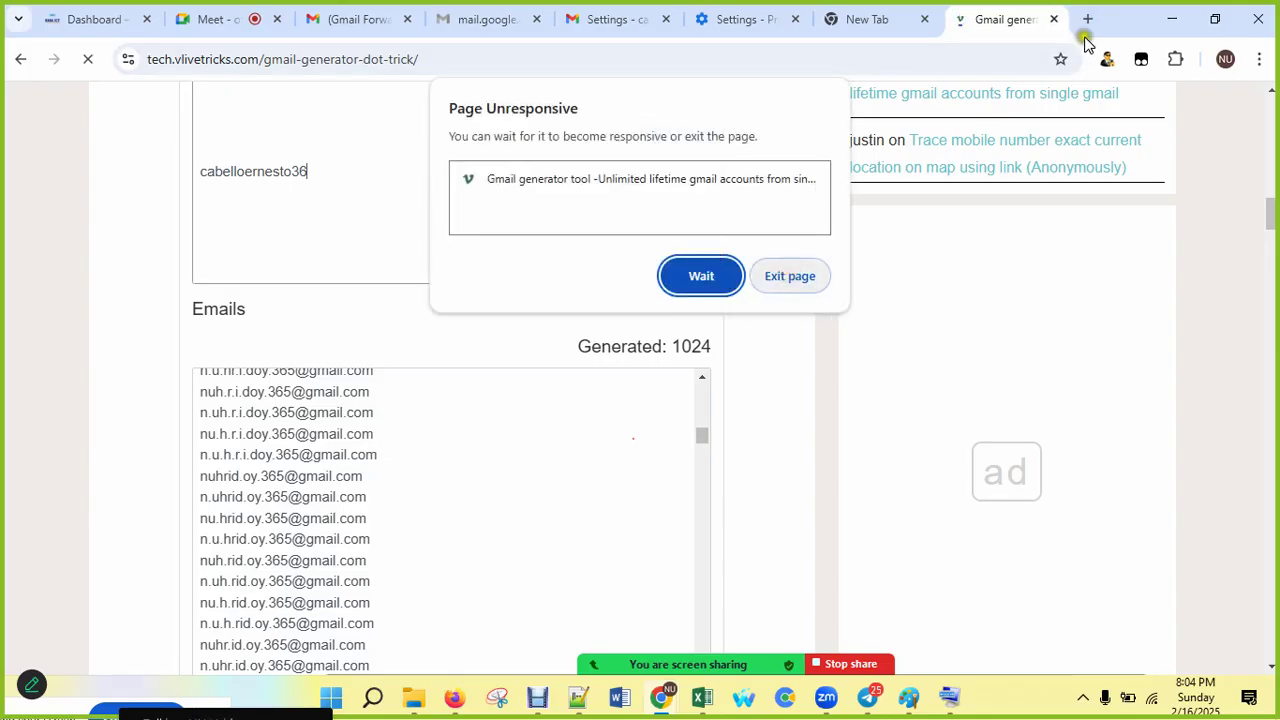
left_click(878, 400)
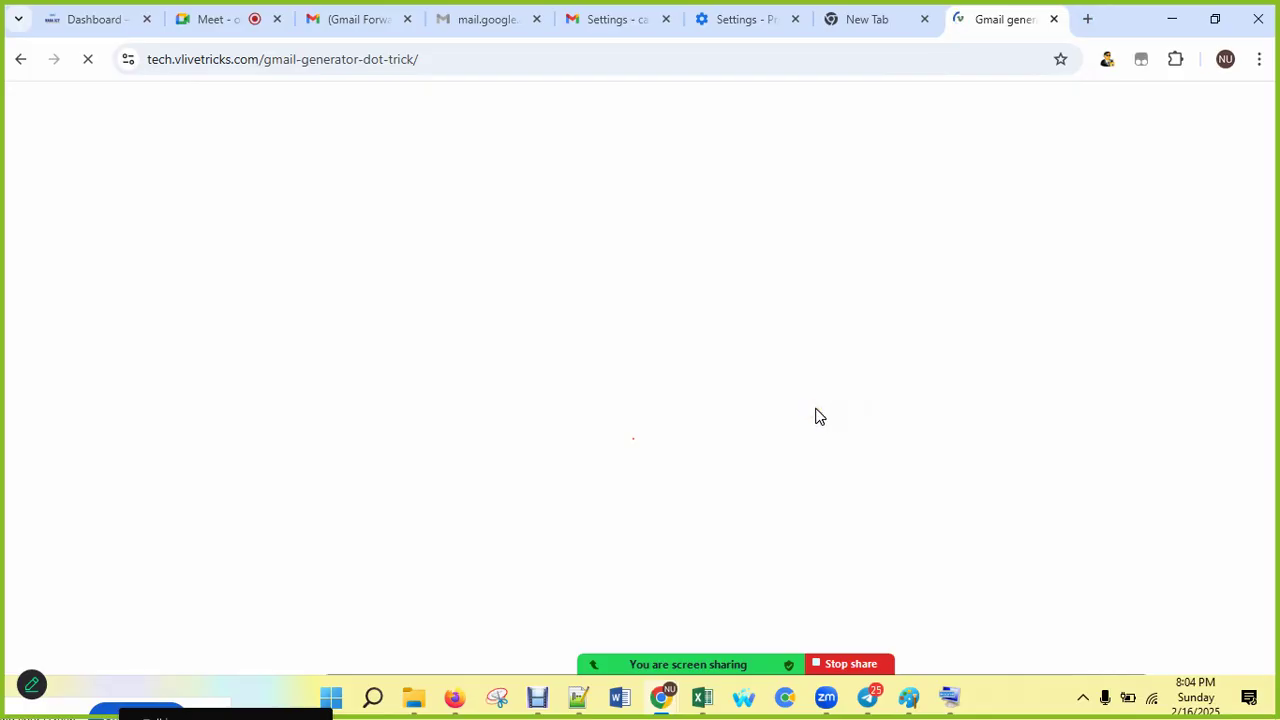
Step: Paste the account's username into the reloaded generator's Username box
scroll(389, 493, "down", 5)
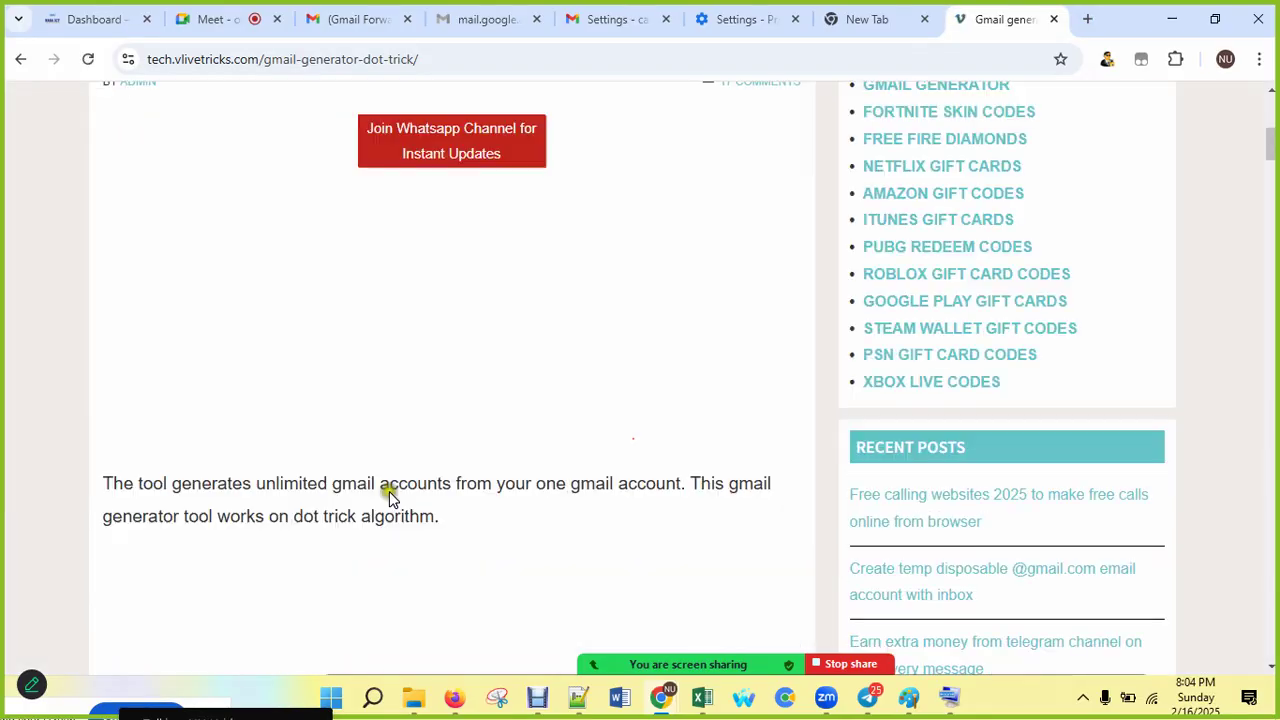
scroll(389, 491, "down", 5)
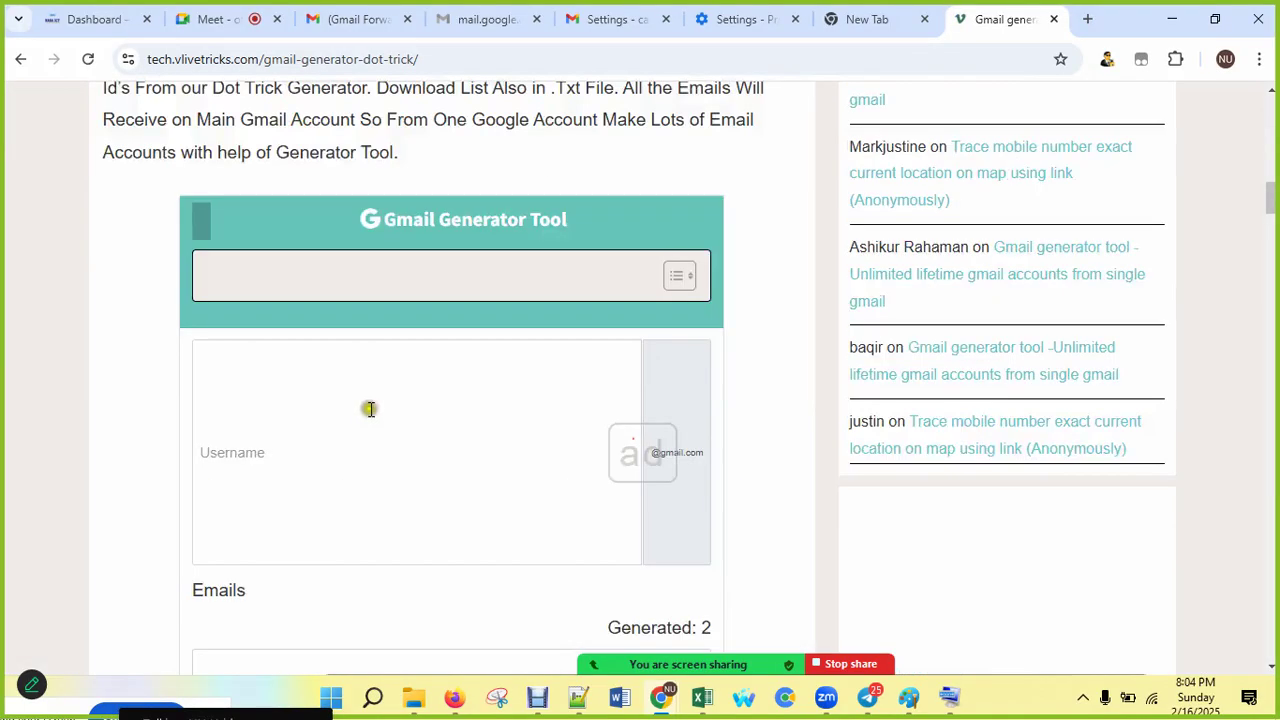
left_click(383, 420)
key("ctrl+v")
scroll(424, 492, "down", 3)
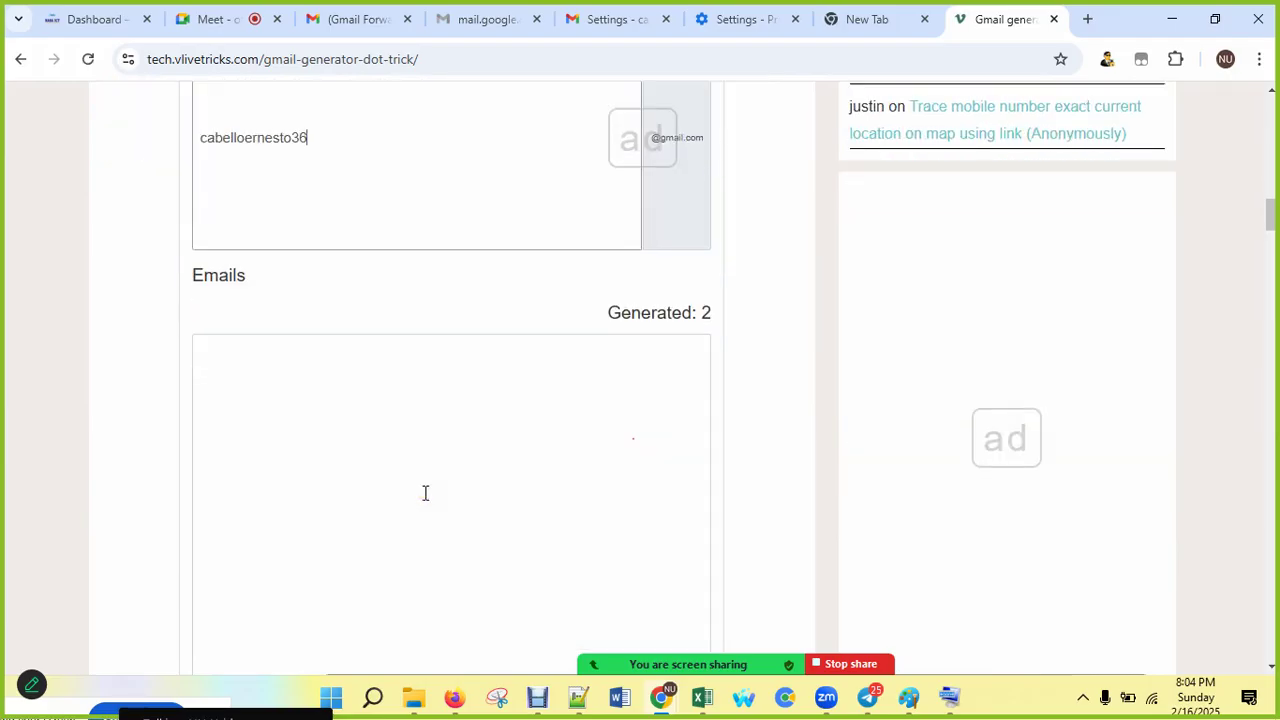
scroll(425, 493, "up", 2)
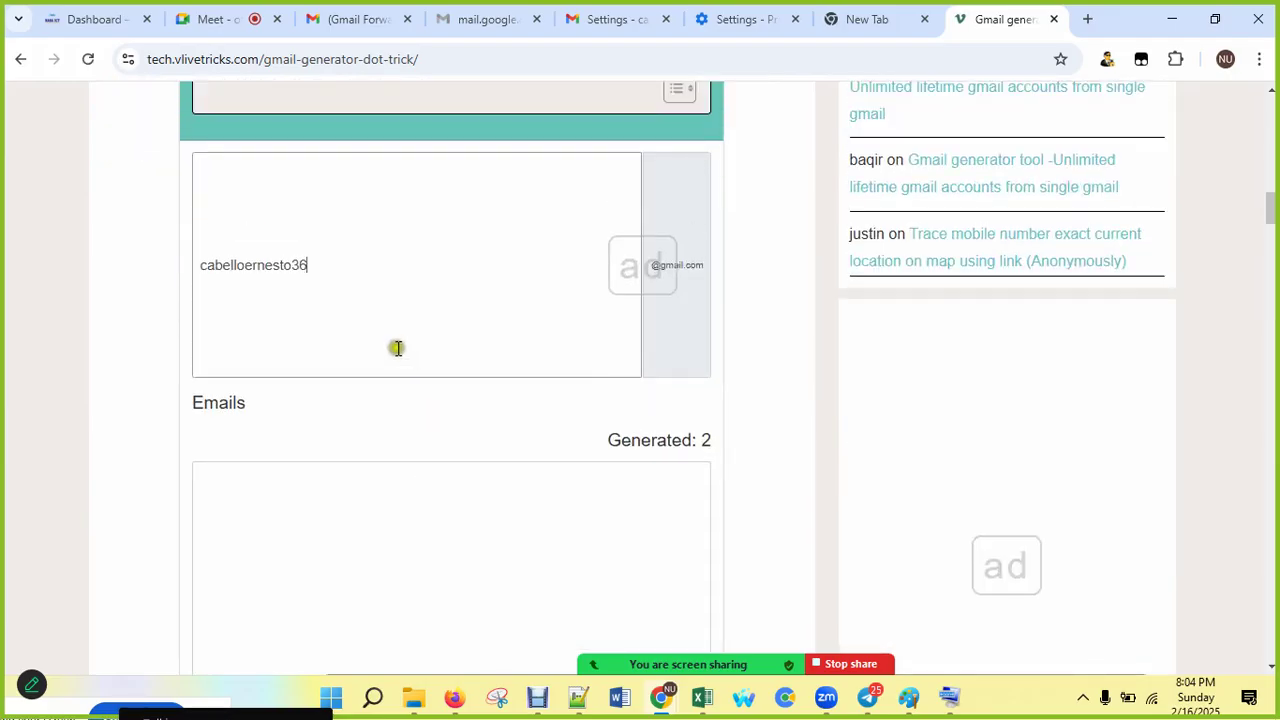
left_click(347, 270)
scroll(360, 340, "down", 1)
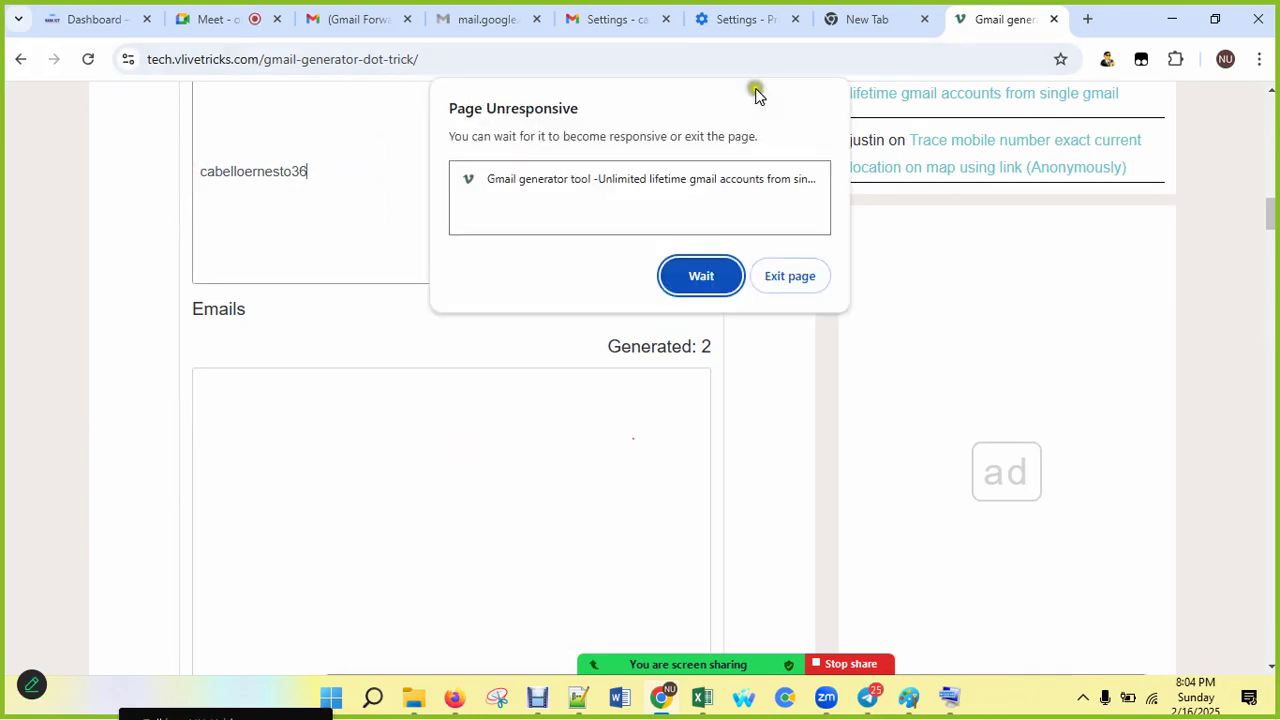
Step: Exit the hung page, reload it, and paste the username in again
left_click(812, 288)
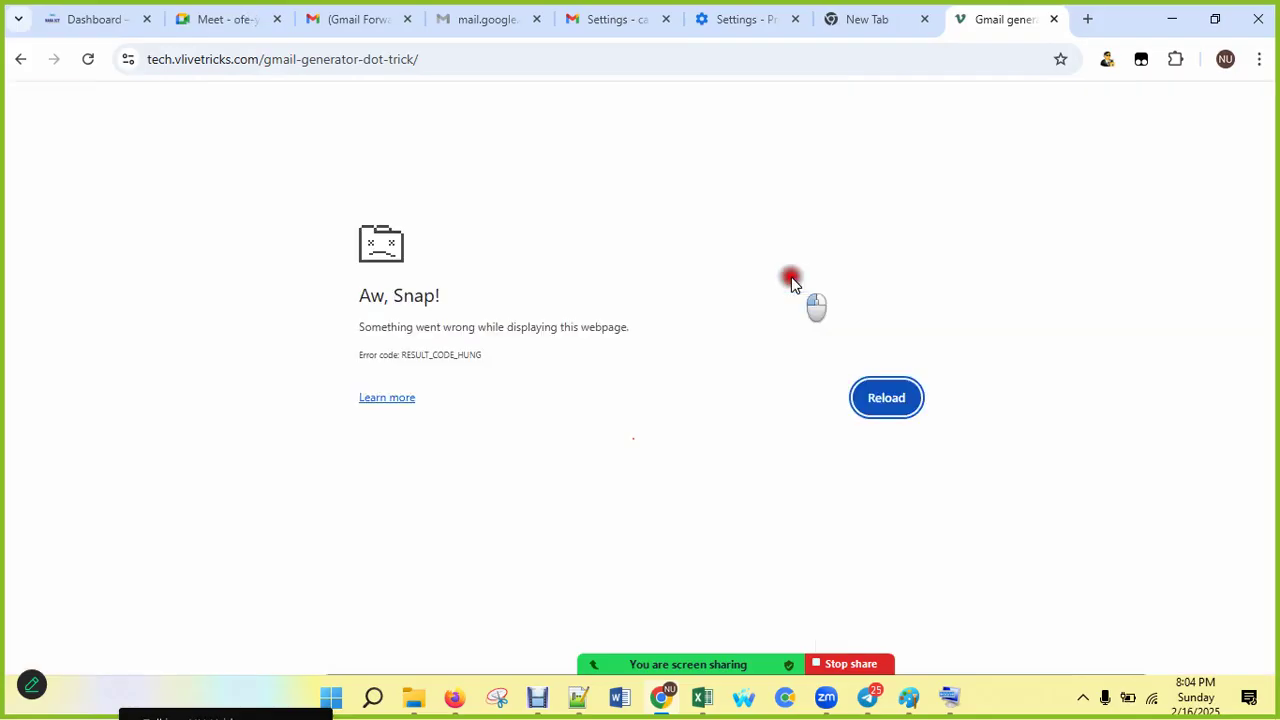
left_click(903, 399)
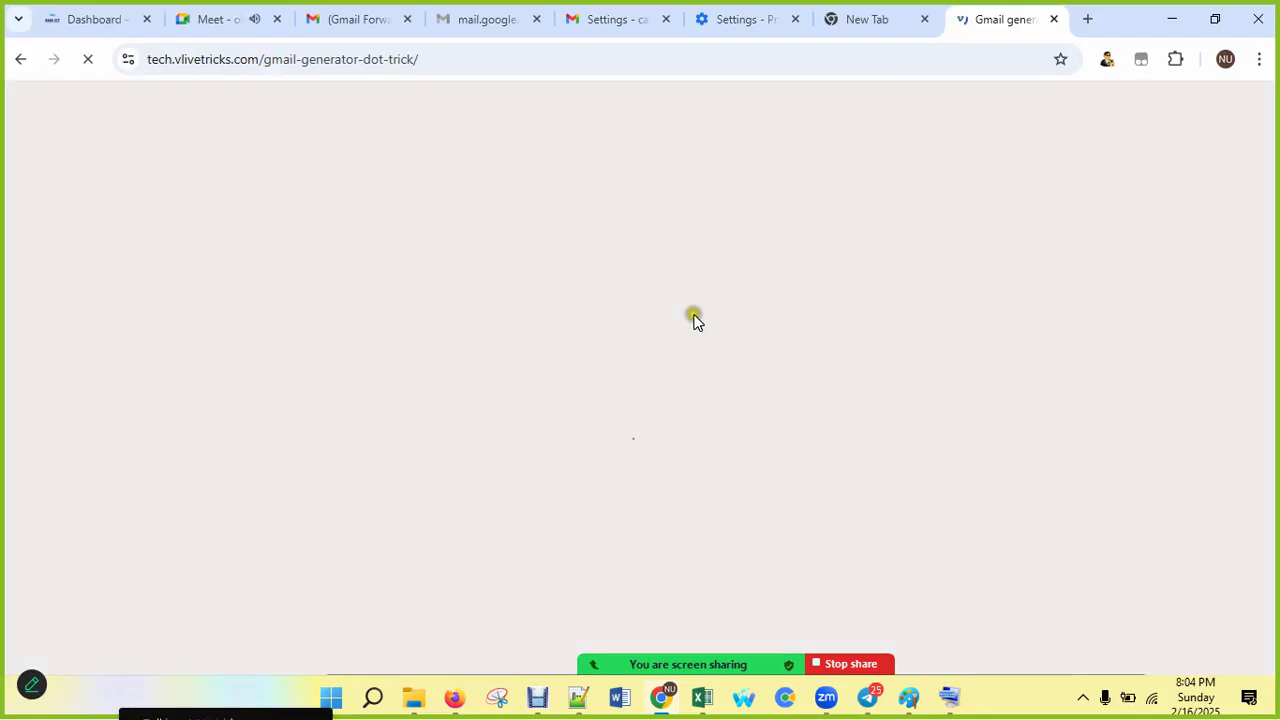
scroll(680, 330, "down", 2)
scroll(673, 347, "down", 15)
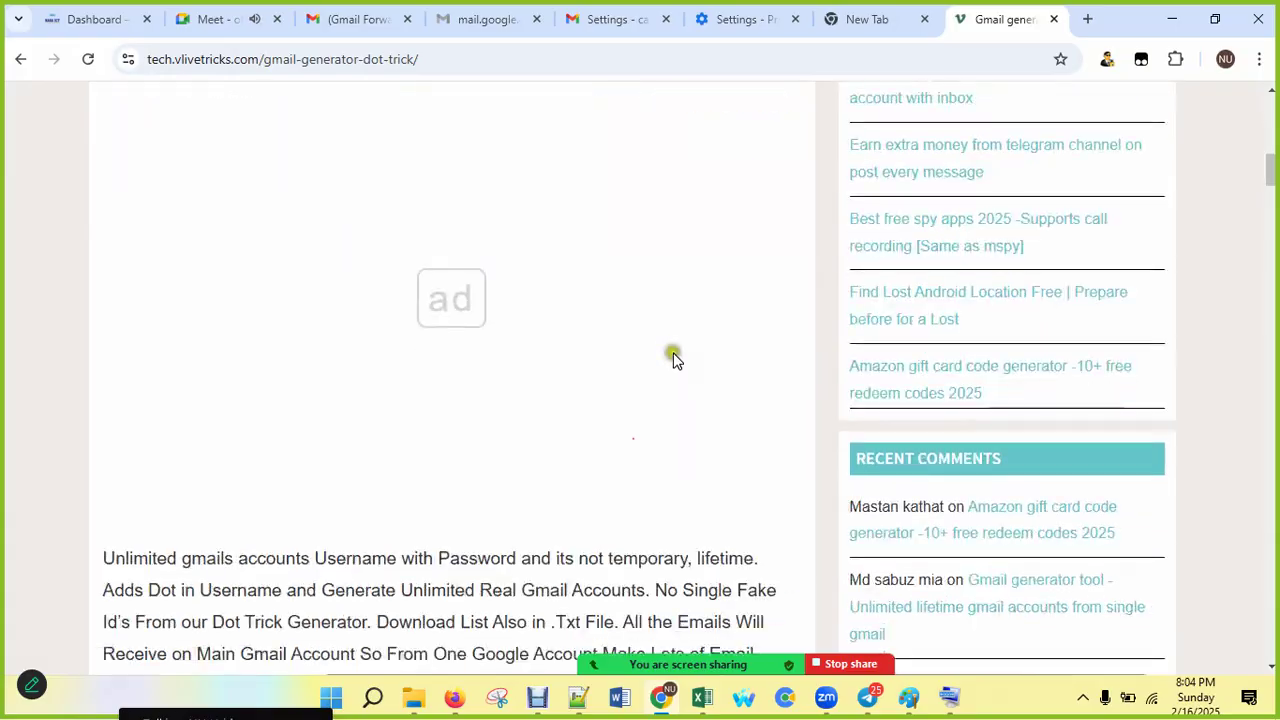
left_click(574, 262)
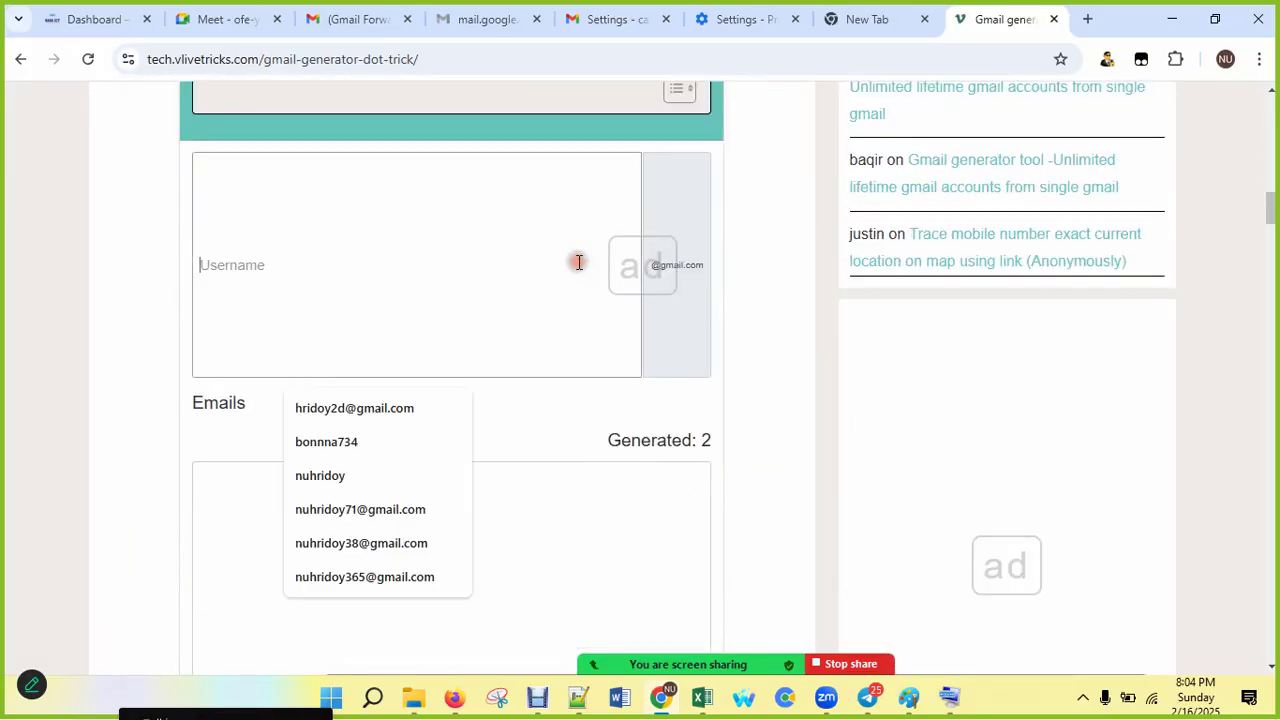
key("ctrl+v")
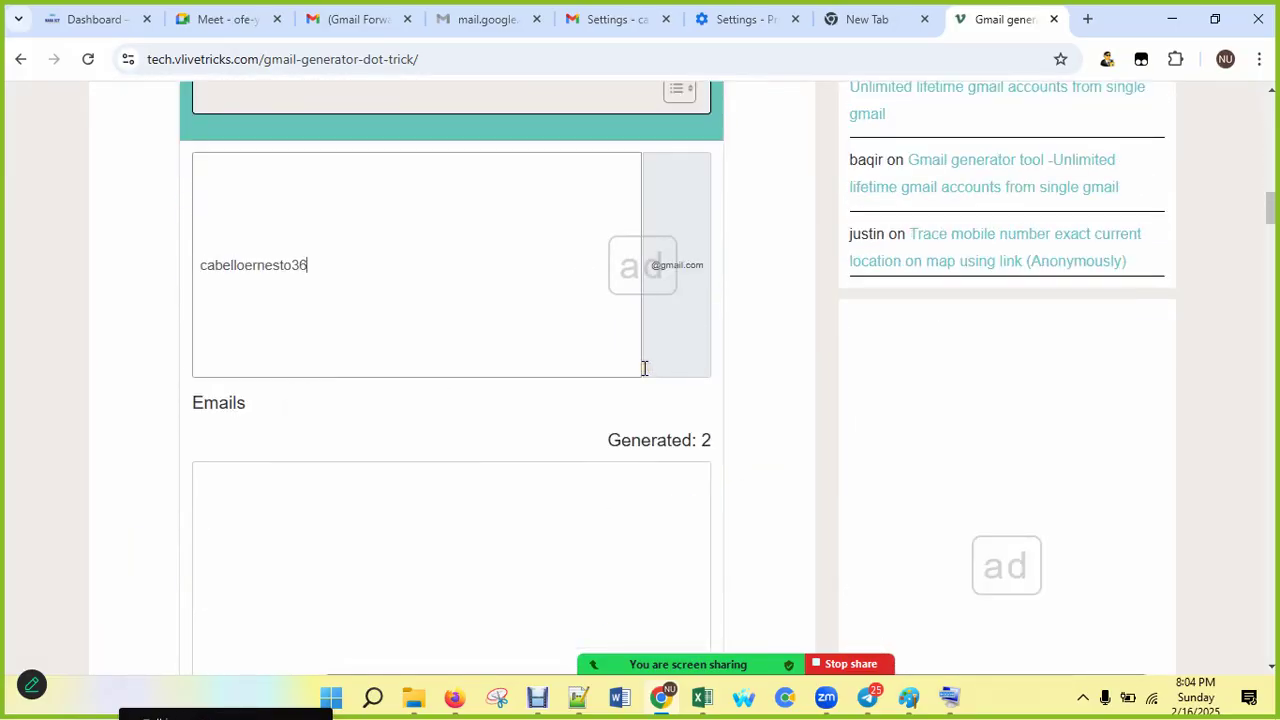
scroll(644, 368, "down", 2)
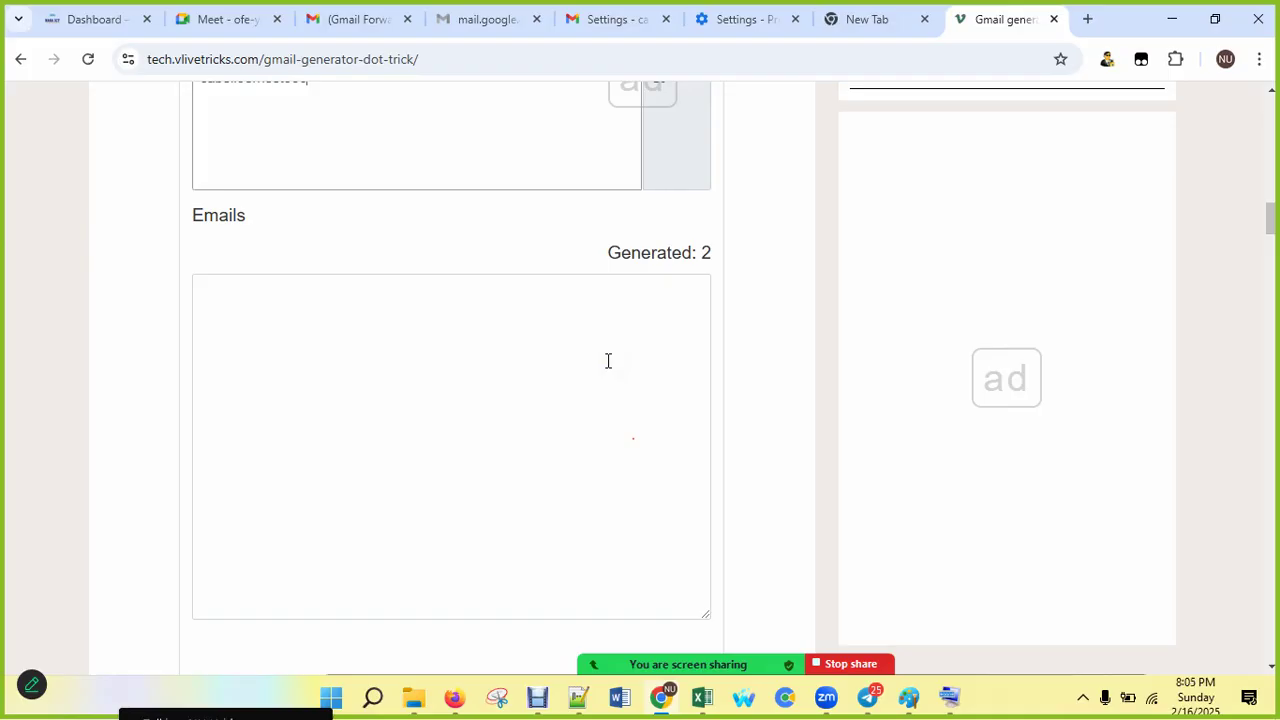
Step: Minimize the screen recorder window and scroll back up the generator page
left_click(540, 700)
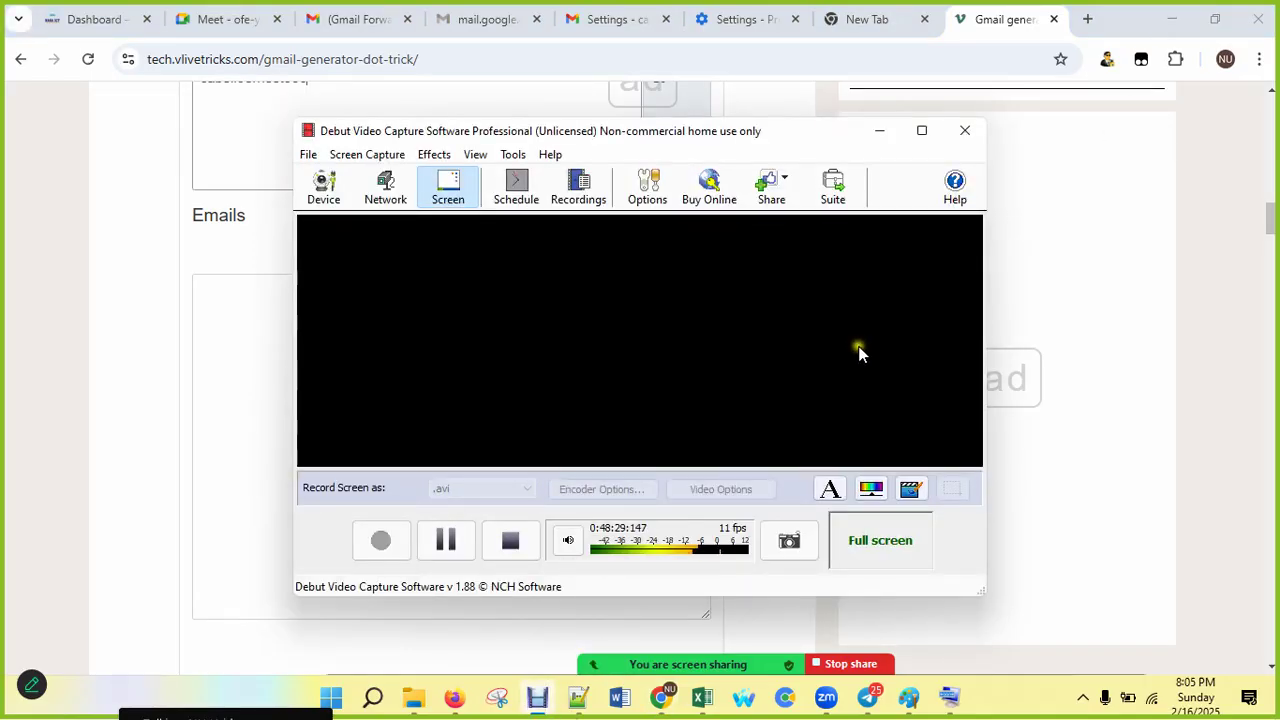
left_click(881, 131)
scroll(609, 368, "up", 2)
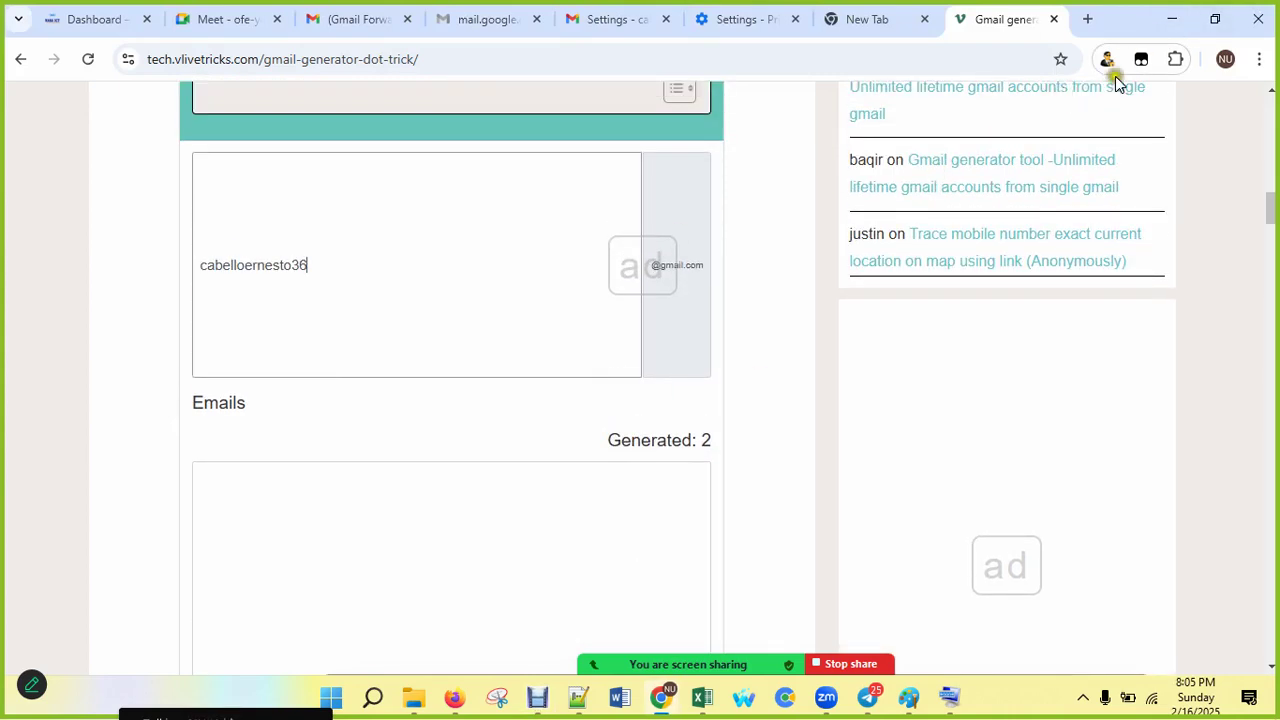
scroll(770, 355, "up", 10)
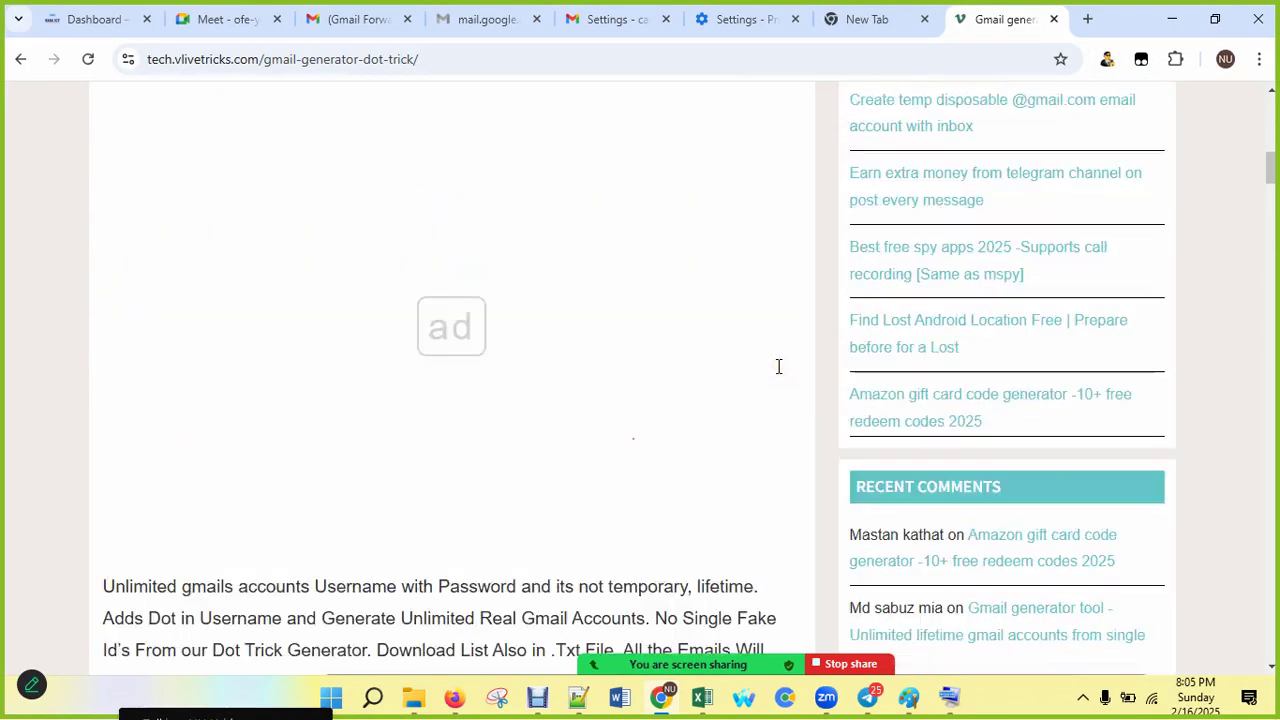
Step: Reload the ended Google Meet call page, then minimize Chrome
left_click(194, 20)
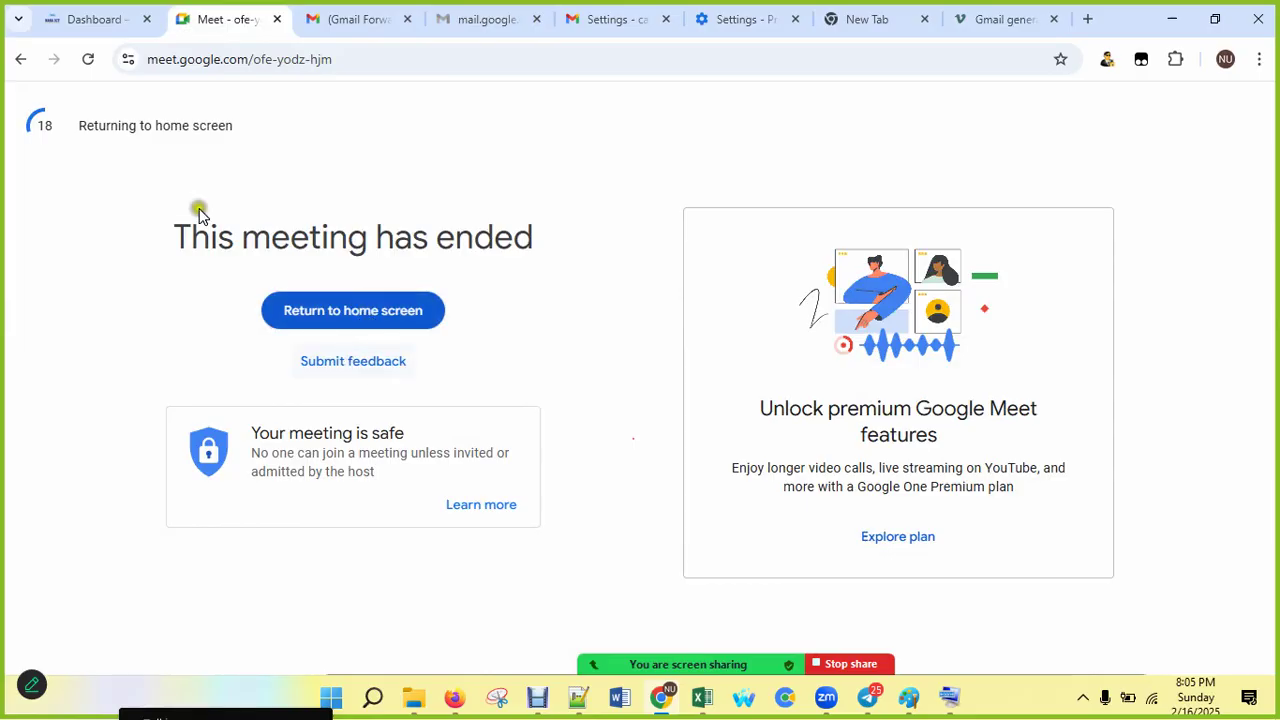
left_click(281, 63)
key("Return")
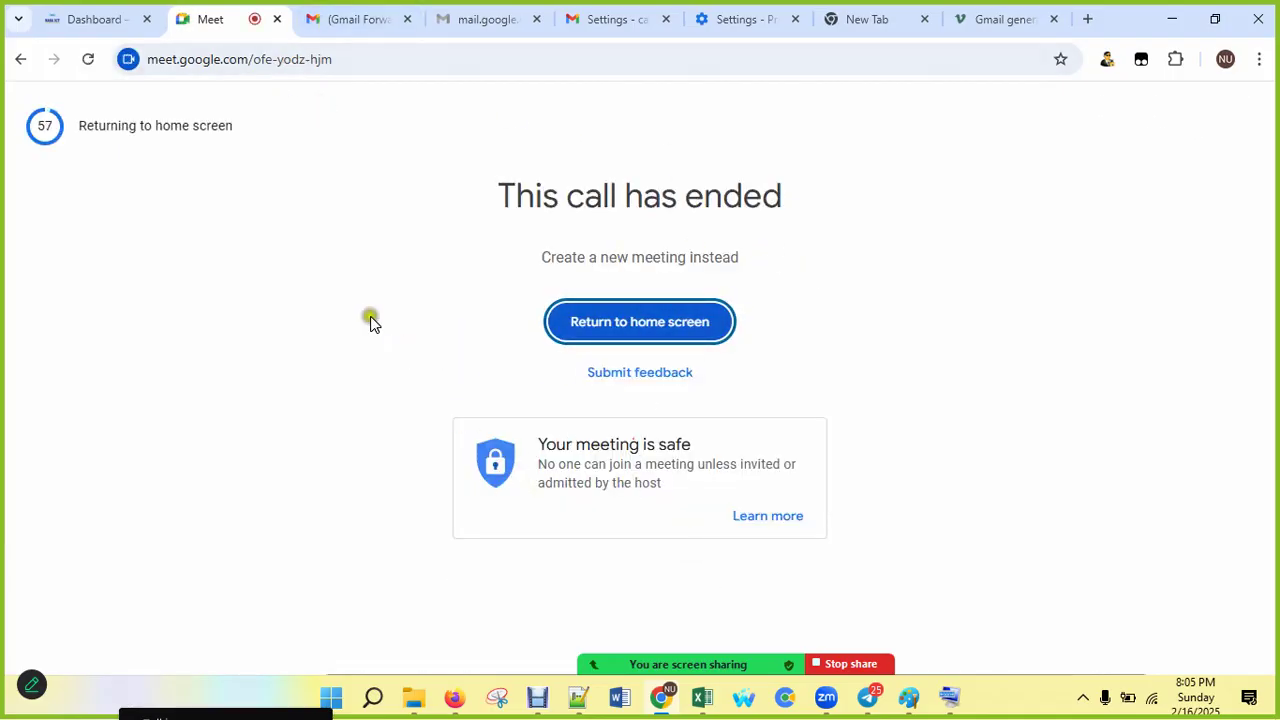
left_click(1180, 20)
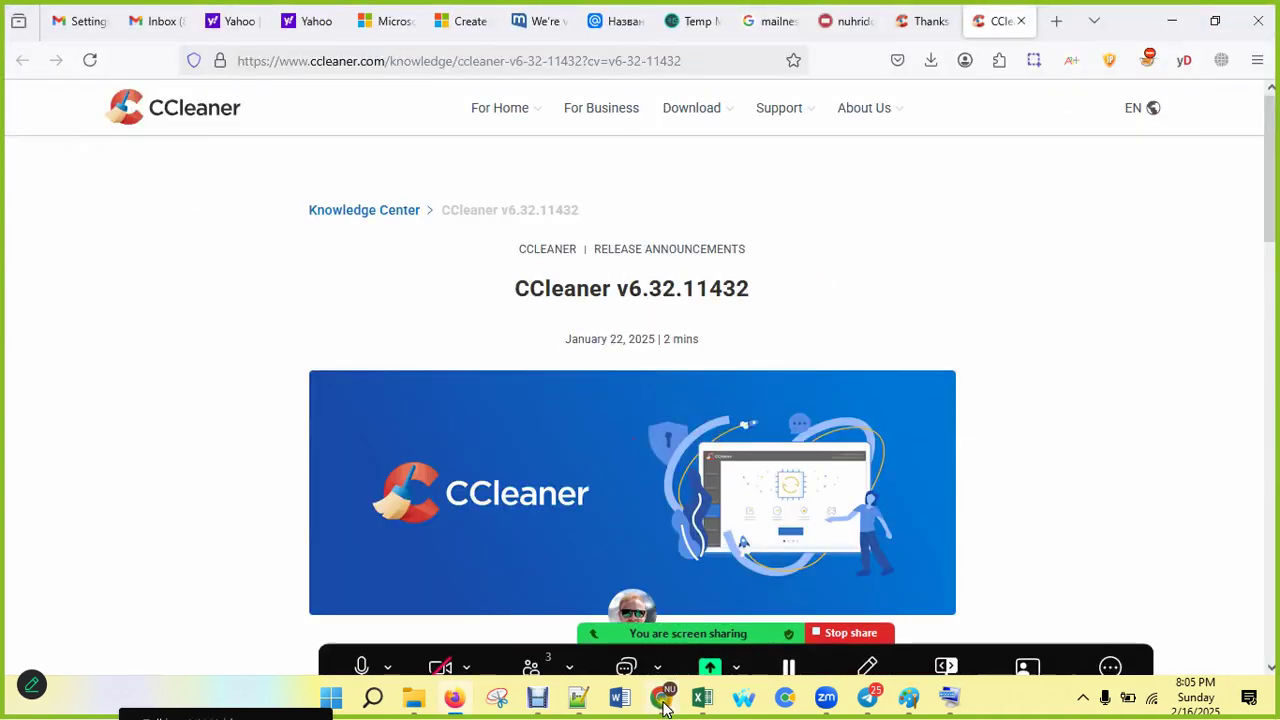
Step: Restore Chrome's Meet page, minimize Zoom Workplace, and bring Debut Video Capture to the front
left_click(663, 700)
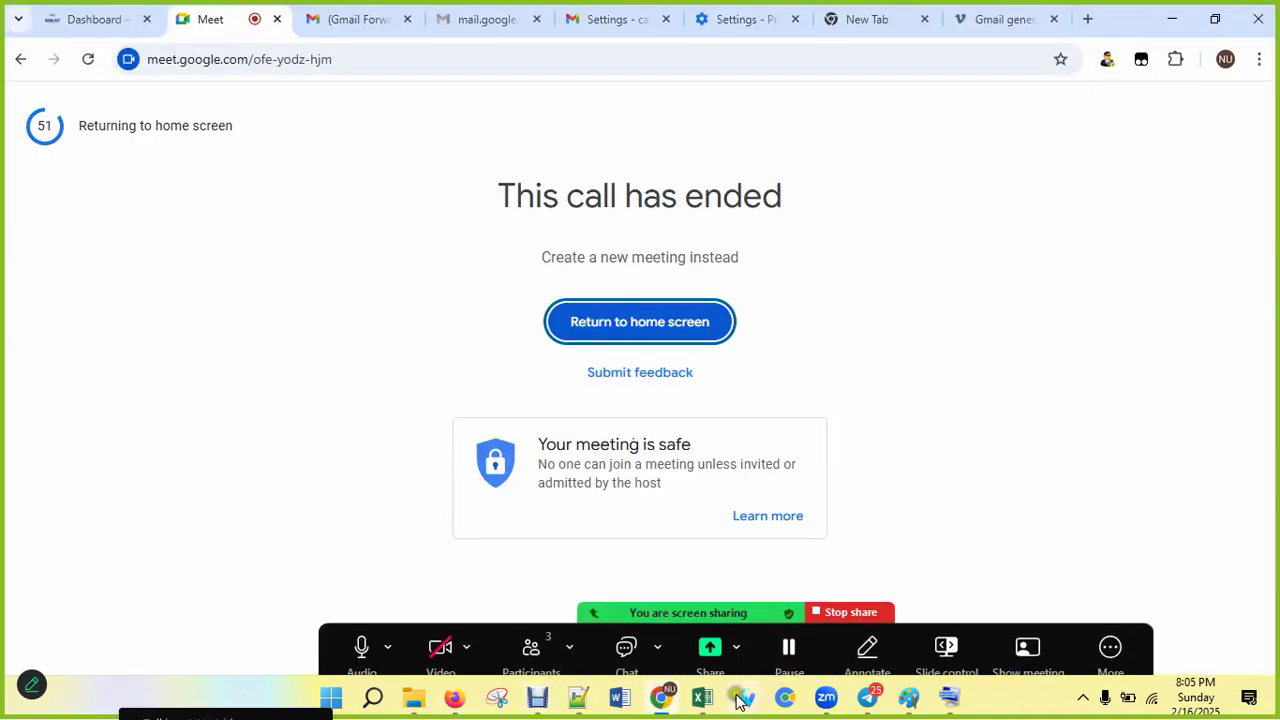
left_click(538, 697)
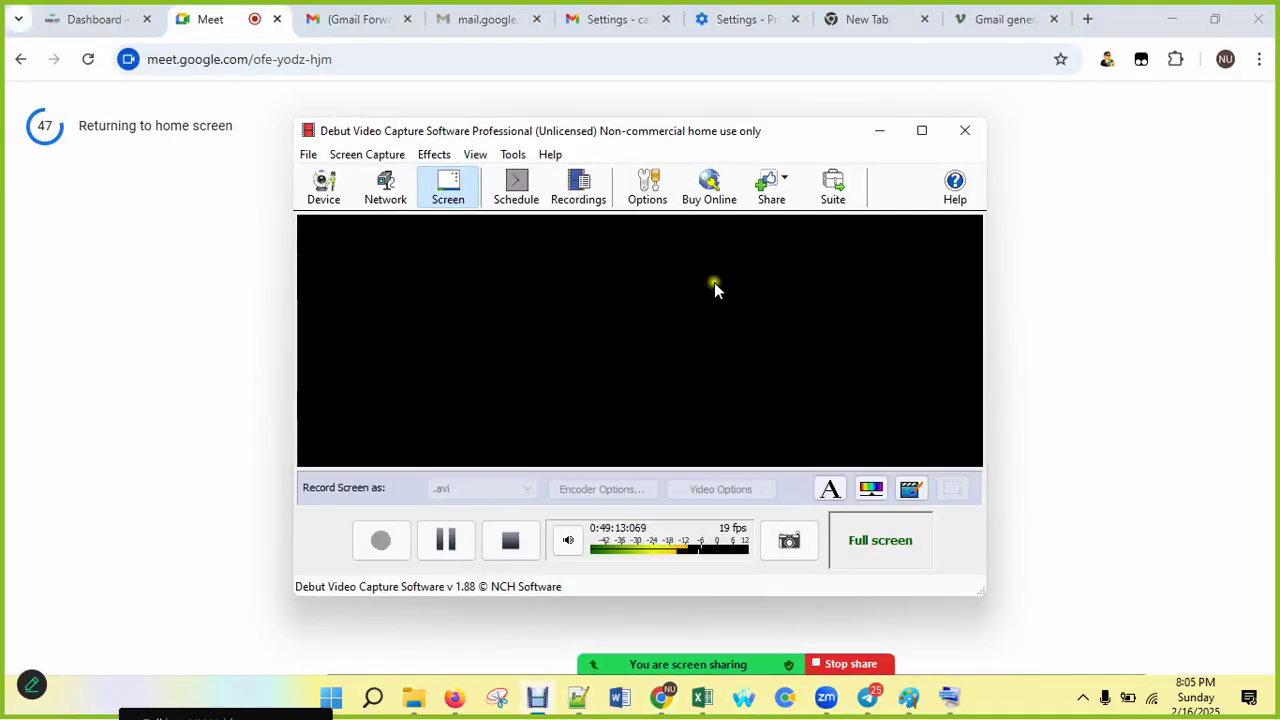
mouse_move(826, 697)
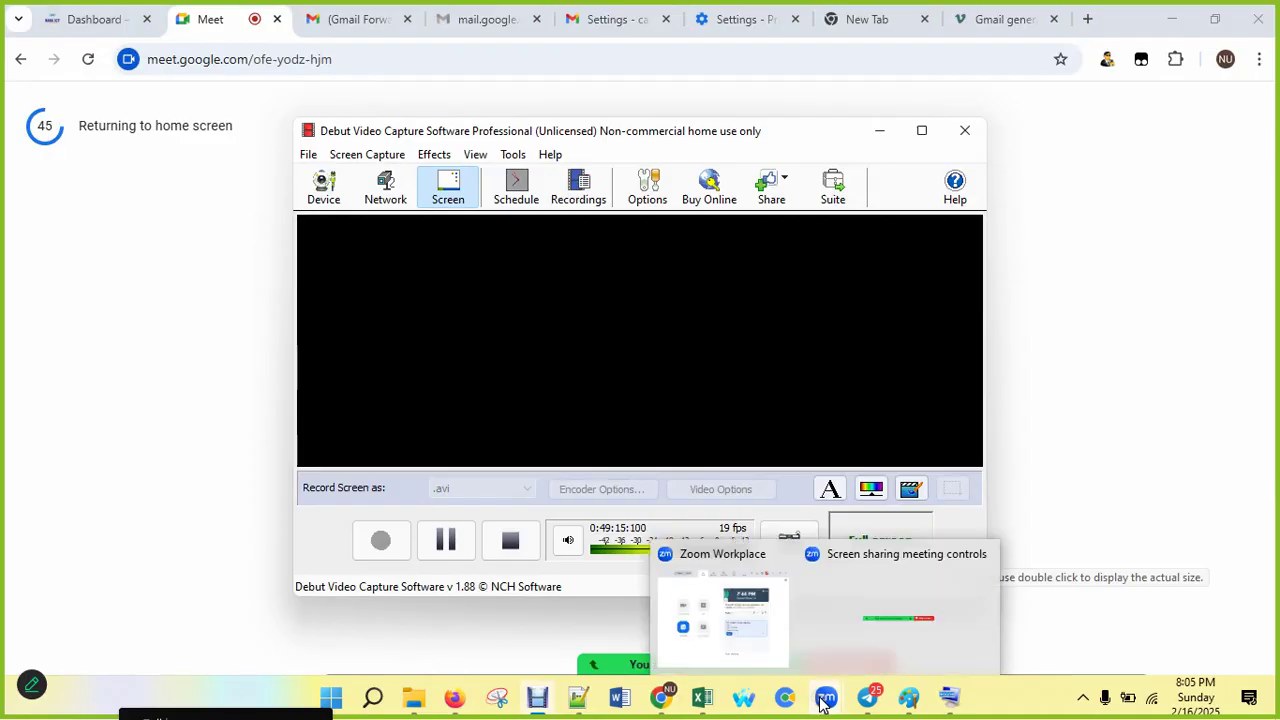
left_click(761, 645)
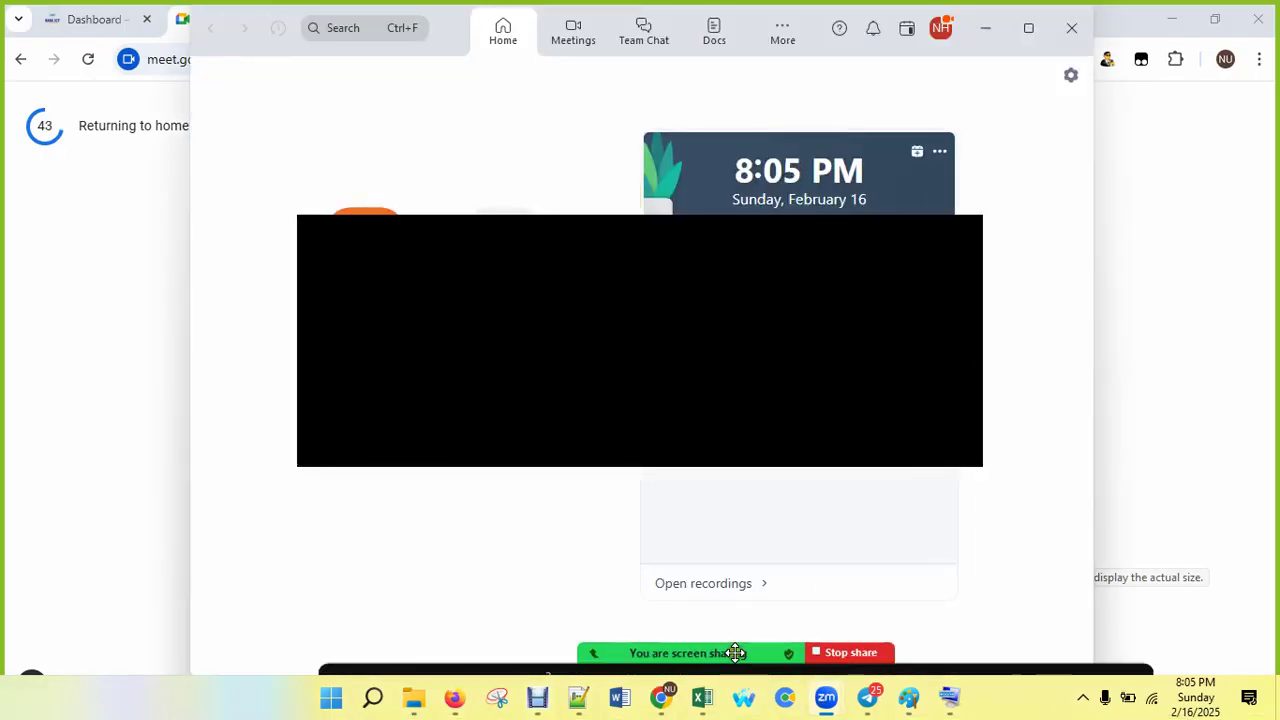
mouse_move(738, 652)
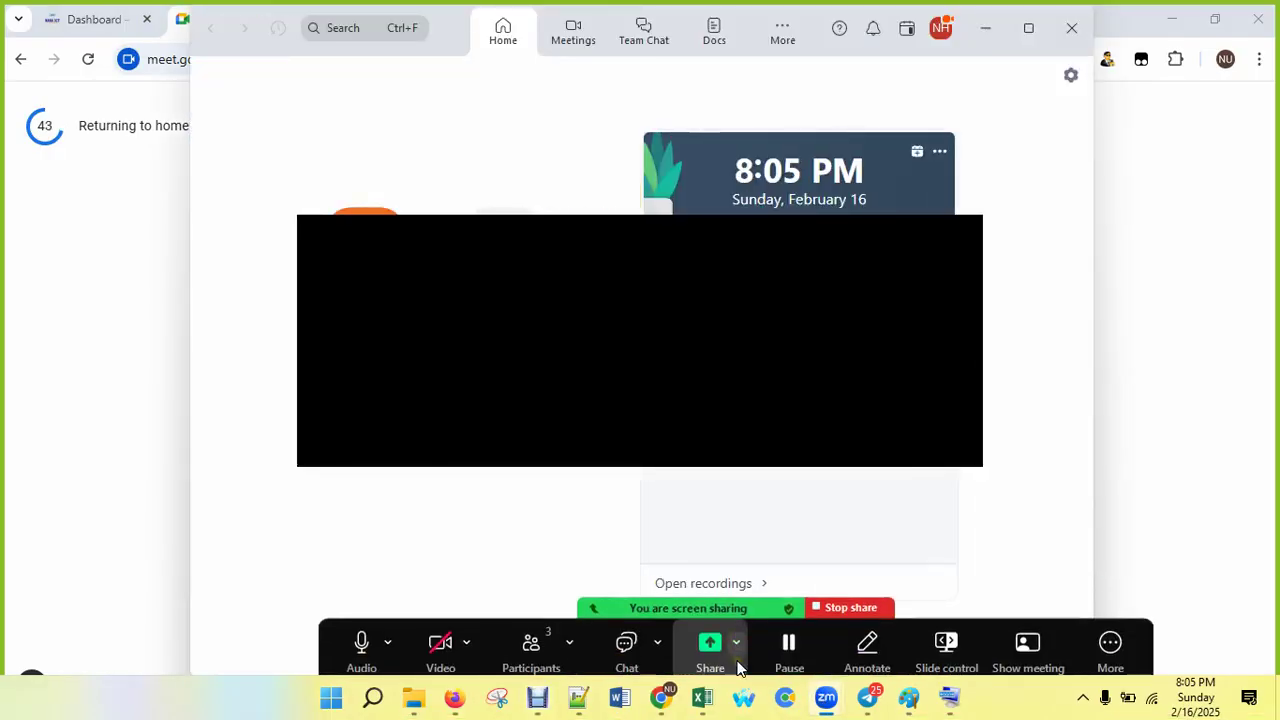
left_click(985, 31)
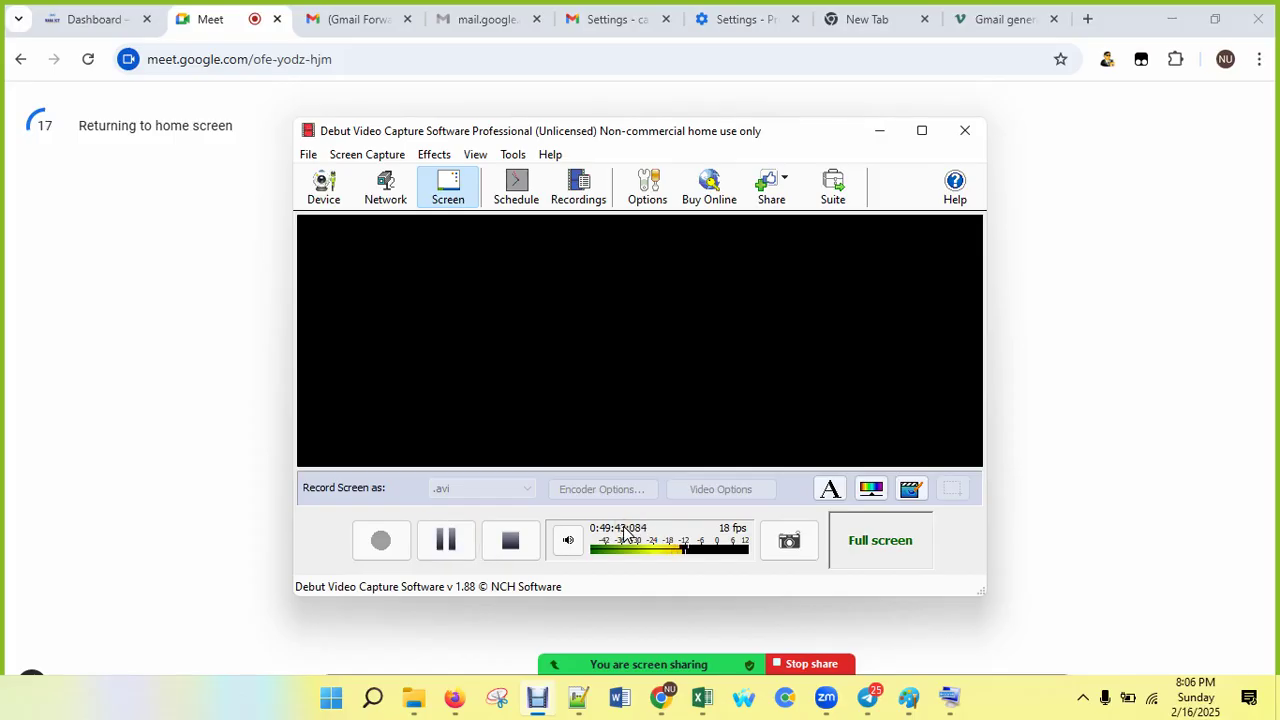
left_click(1265, 42)
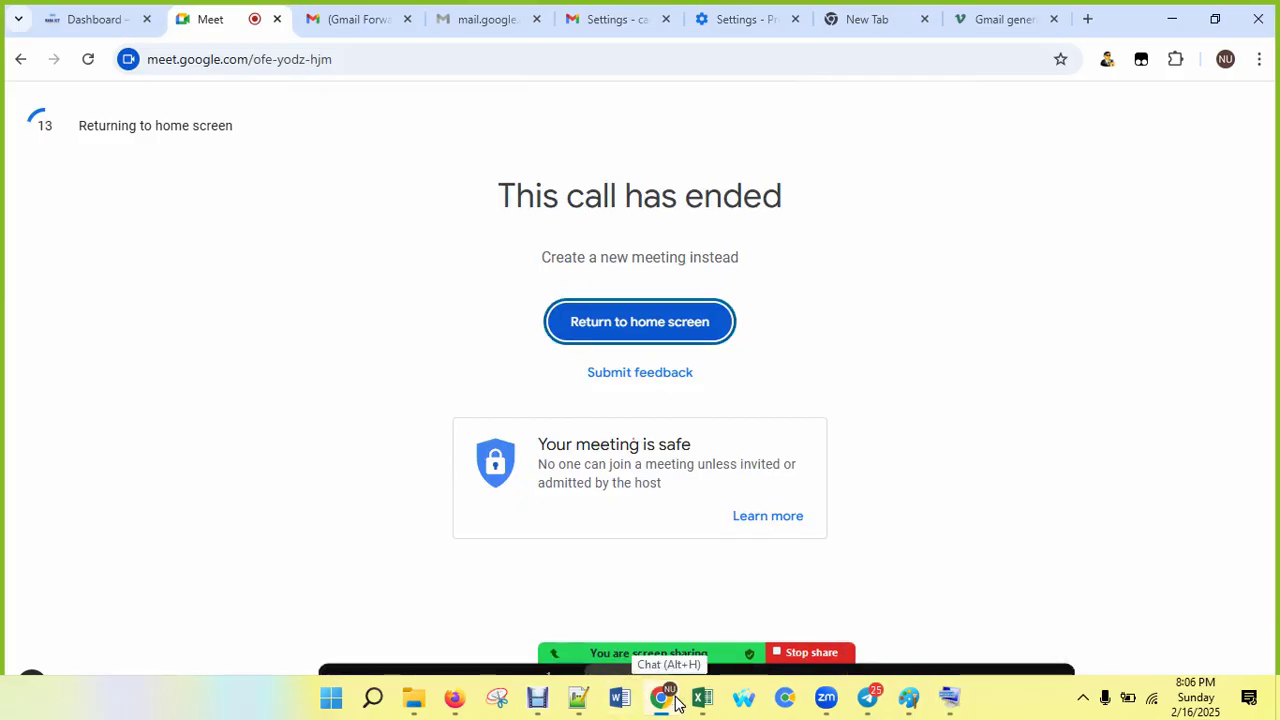
left_click(537, 697)
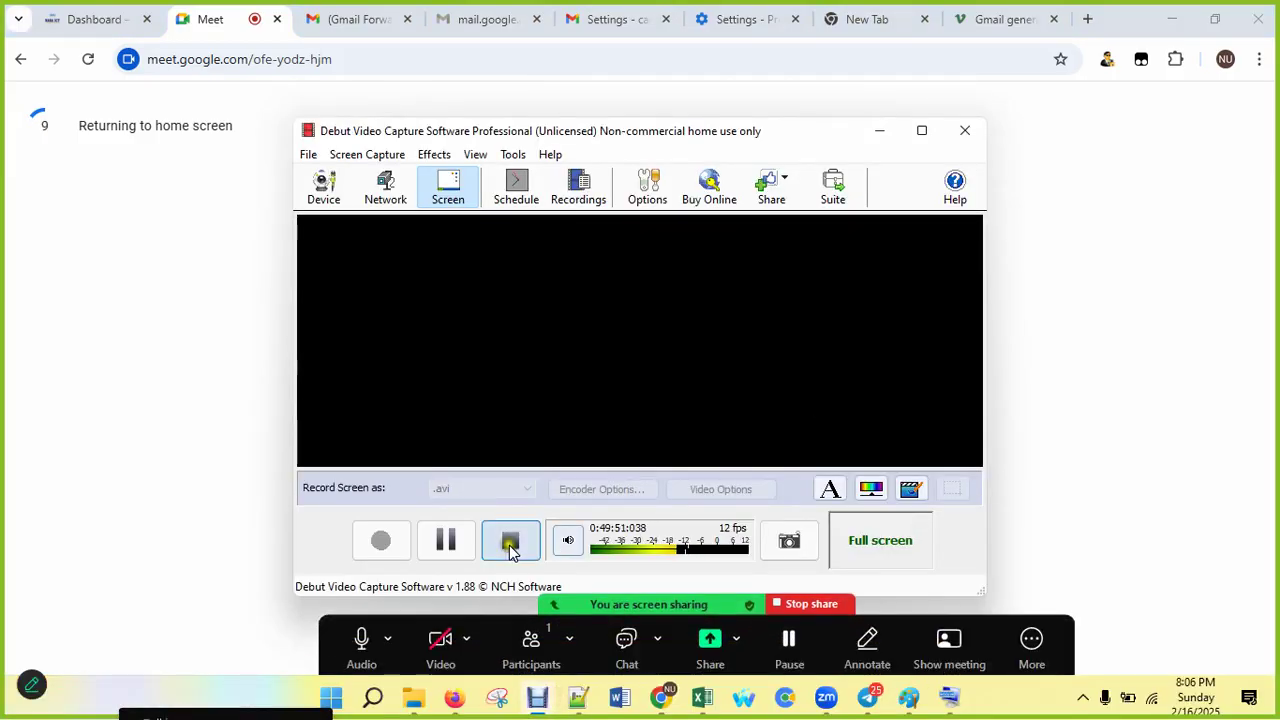